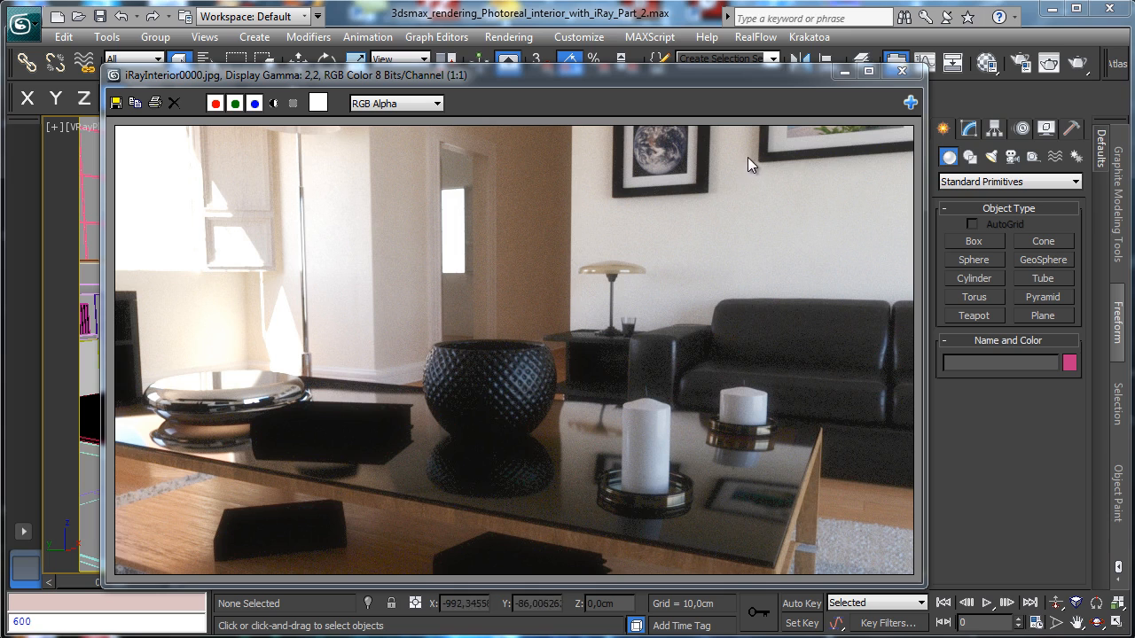
Close the rendered image window and review the metric display unit and lighting unit settings without changing them.
click(902, 71)
click(579, 37)
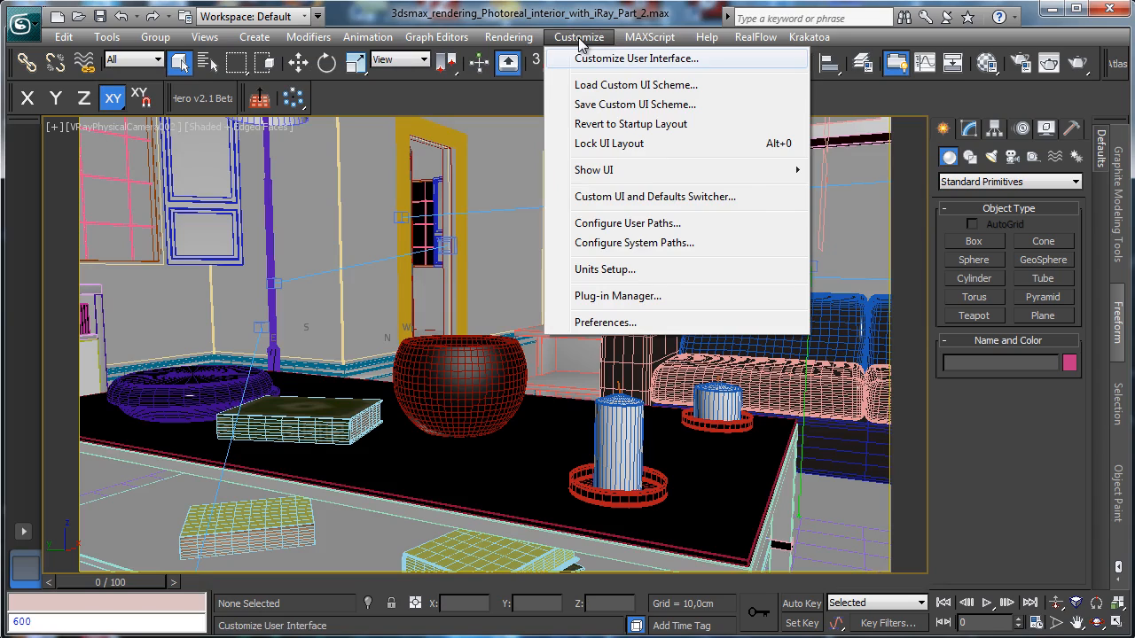
click(640, 271)
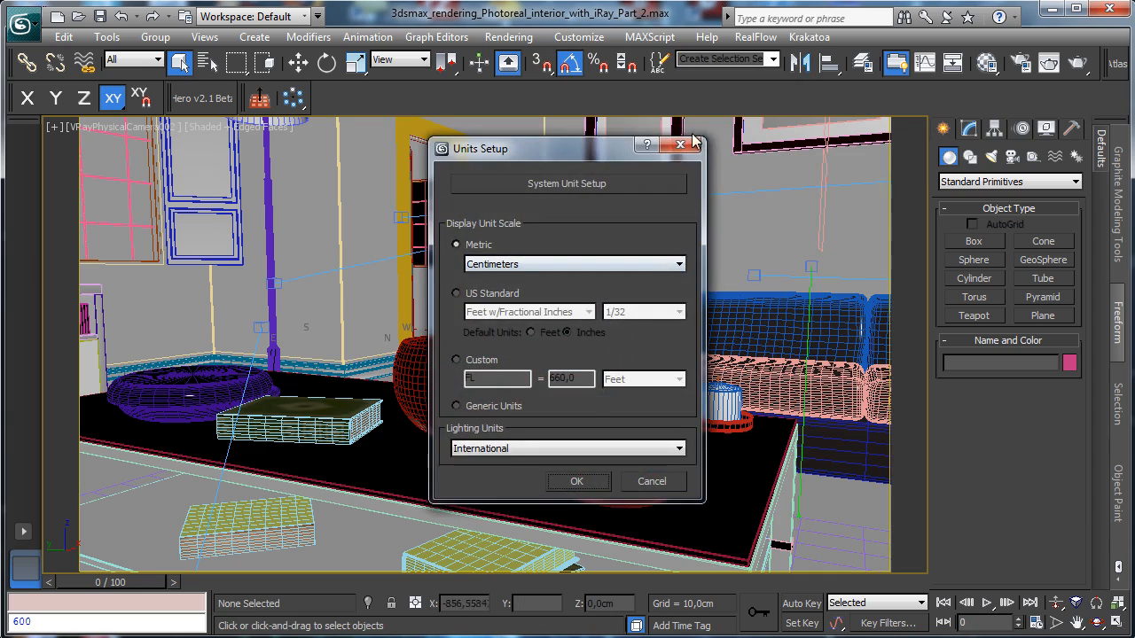
click(680, 147)
Review the Gamma and LUT correction settings in the preferences.
click(601, 37)
click(612, 323)
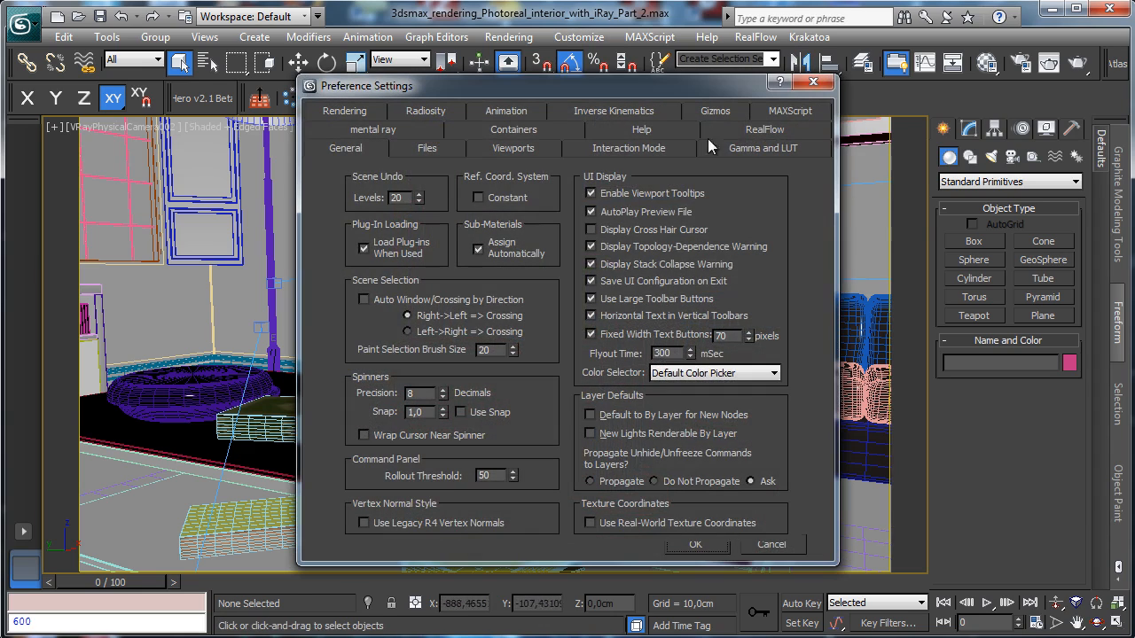
click(749, 152)
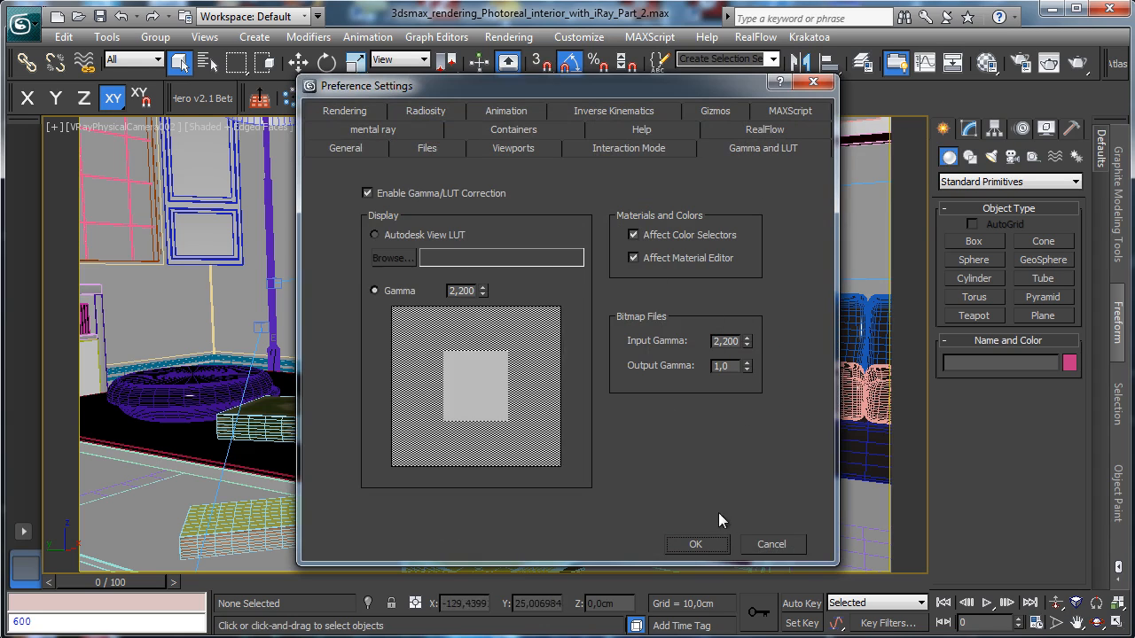
click(696, 545)
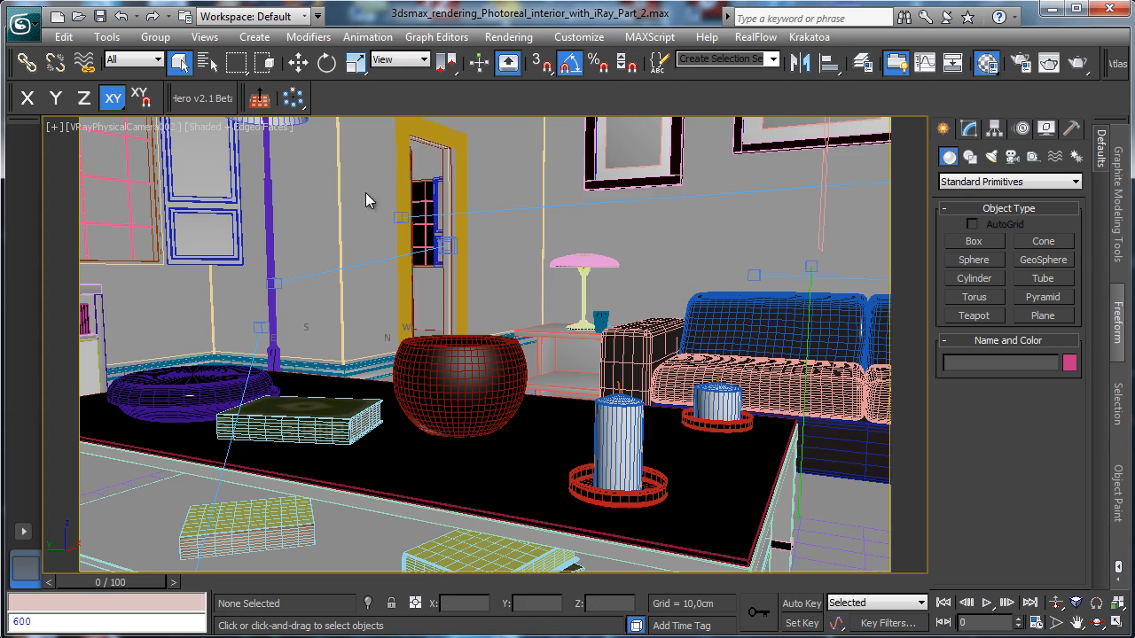
Bring up the Material Editor and reset all its sample slots to default materials.
key(m)
drag(362, 117, 186, 67)
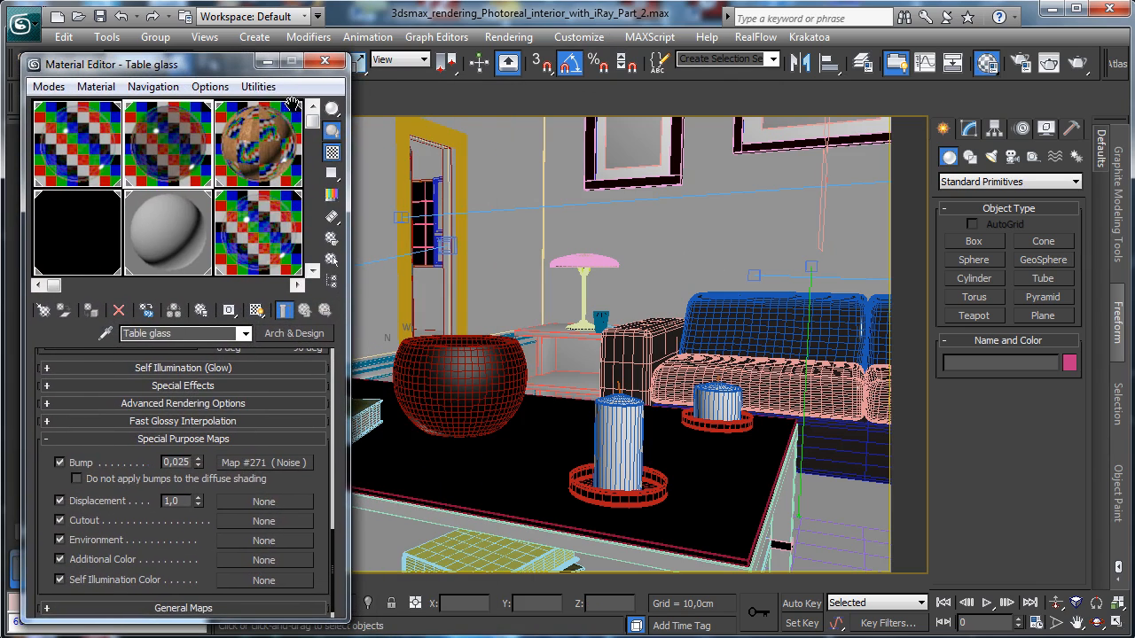
click(258, 86)
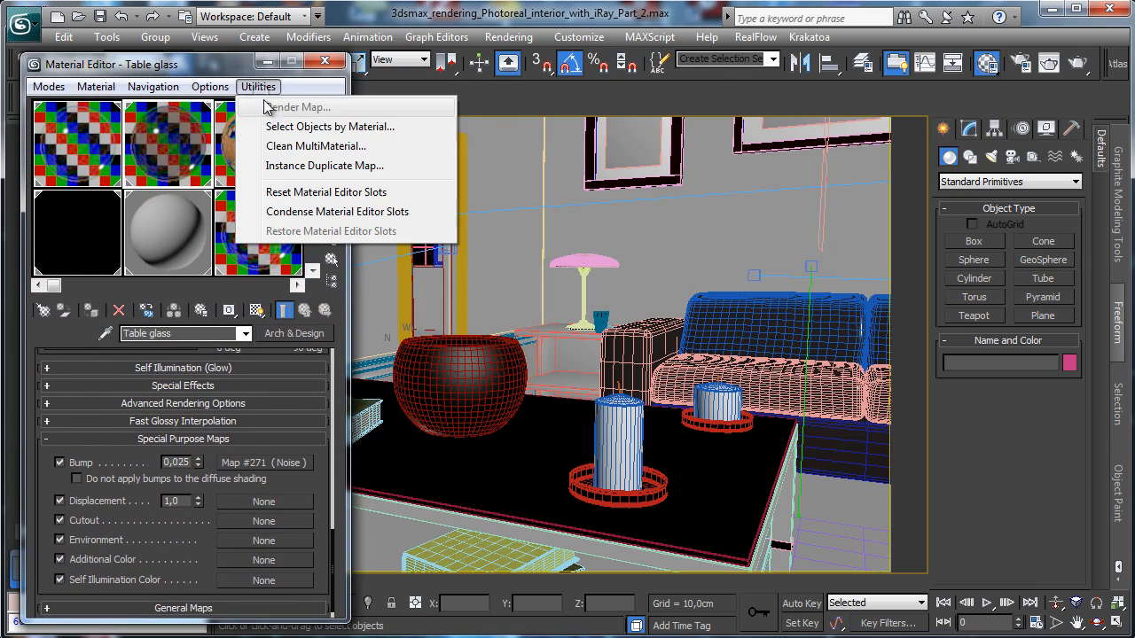
click(291, 192)
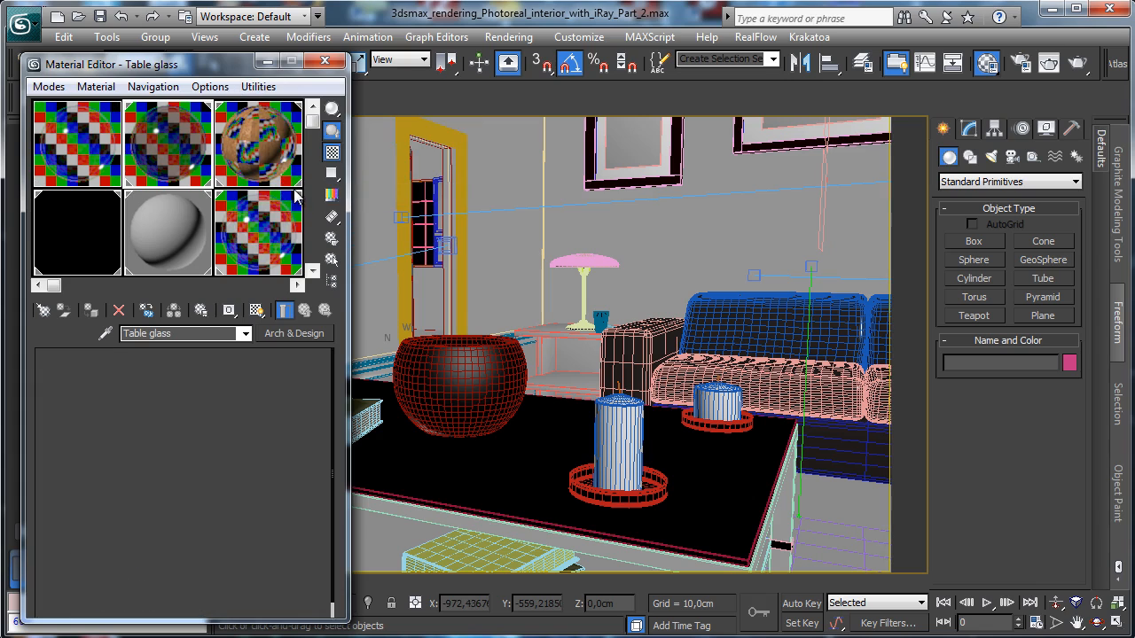
click(129, 138)
Find the VRayMtl material crhome sofa in the Material Explorer and load it as an instance into the first sample slot.
click(508, 36)
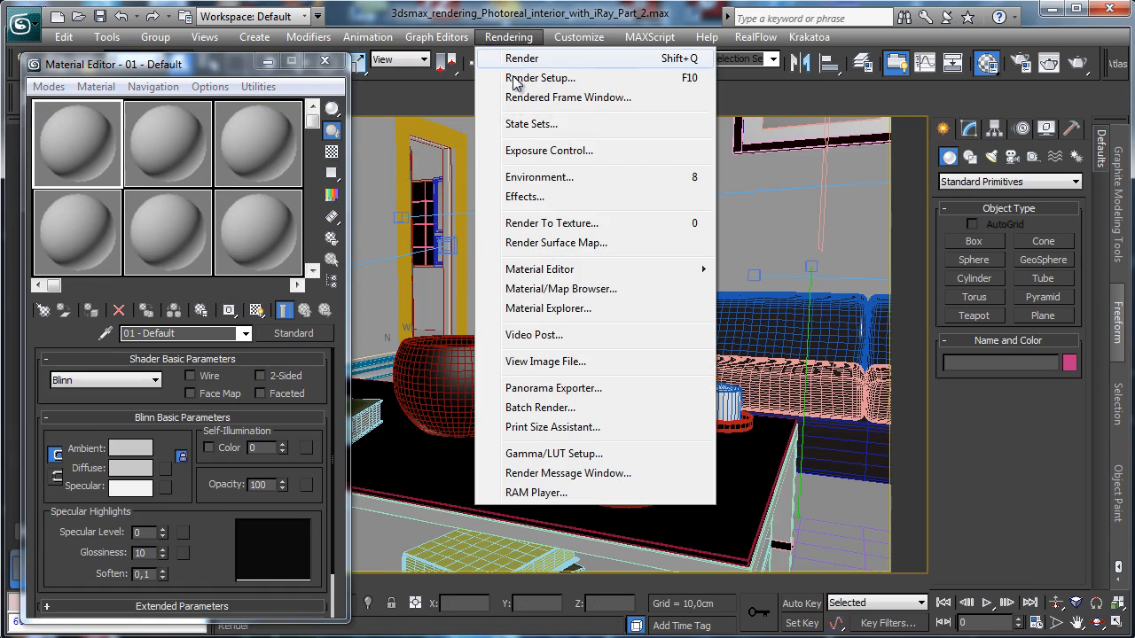
click(596, 308)
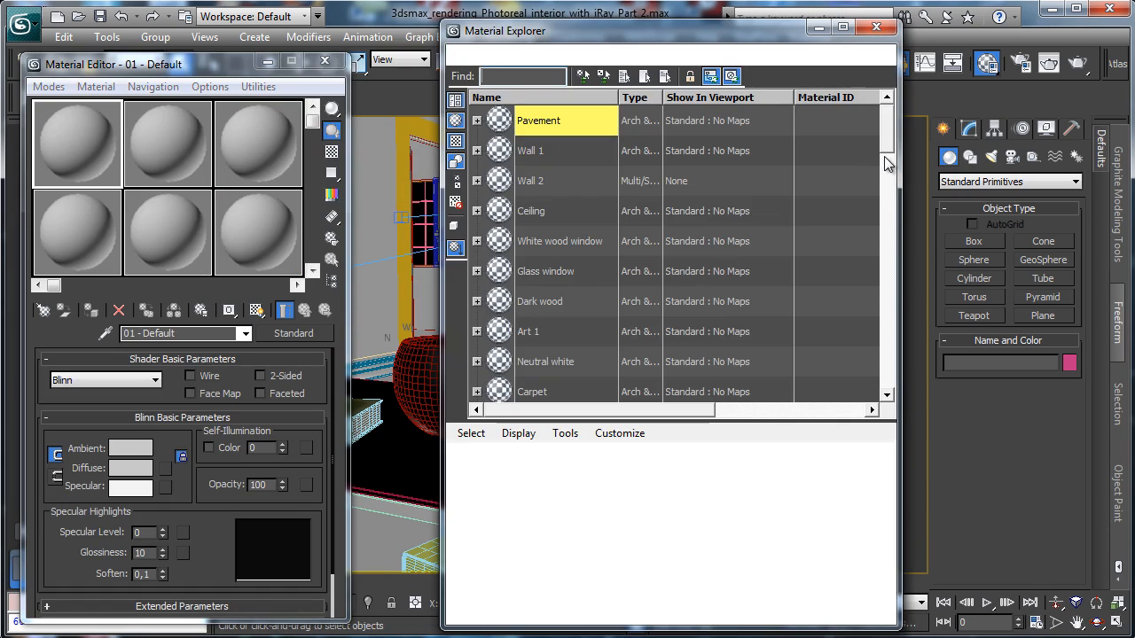
click(889, 229)
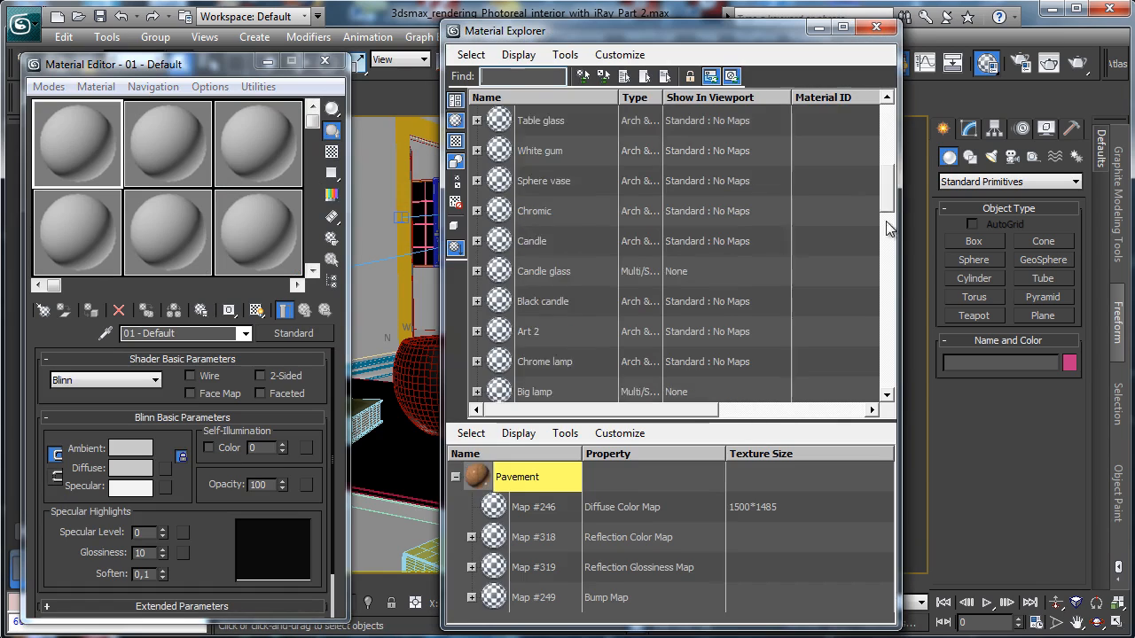
click(889, 228)
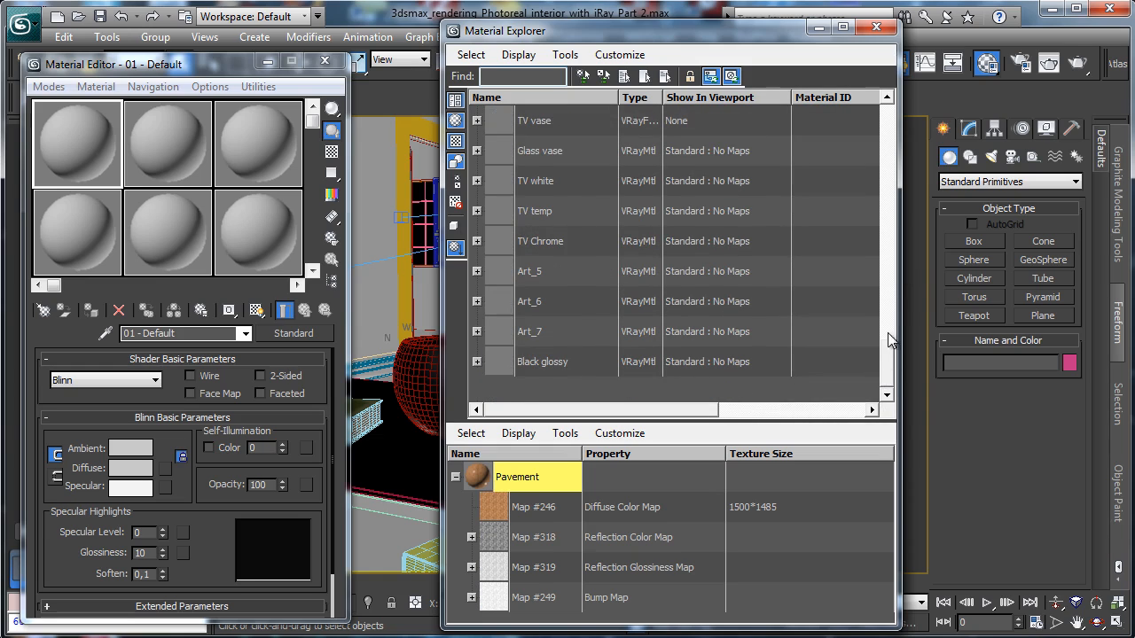
drag(891, 341, 888, 262)
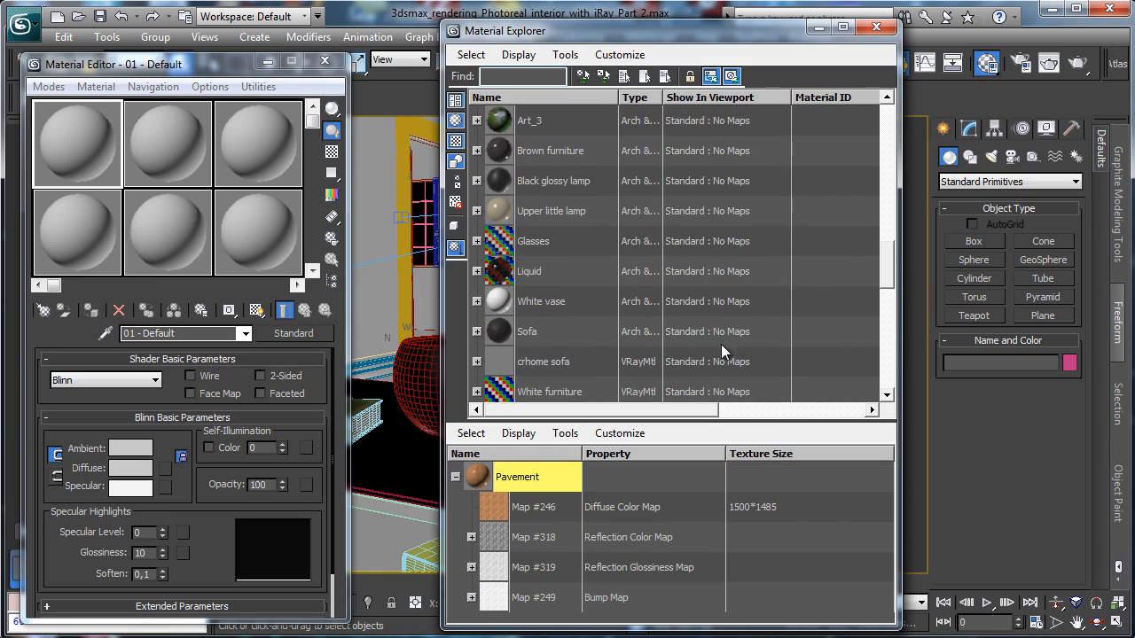
click(645, 364)
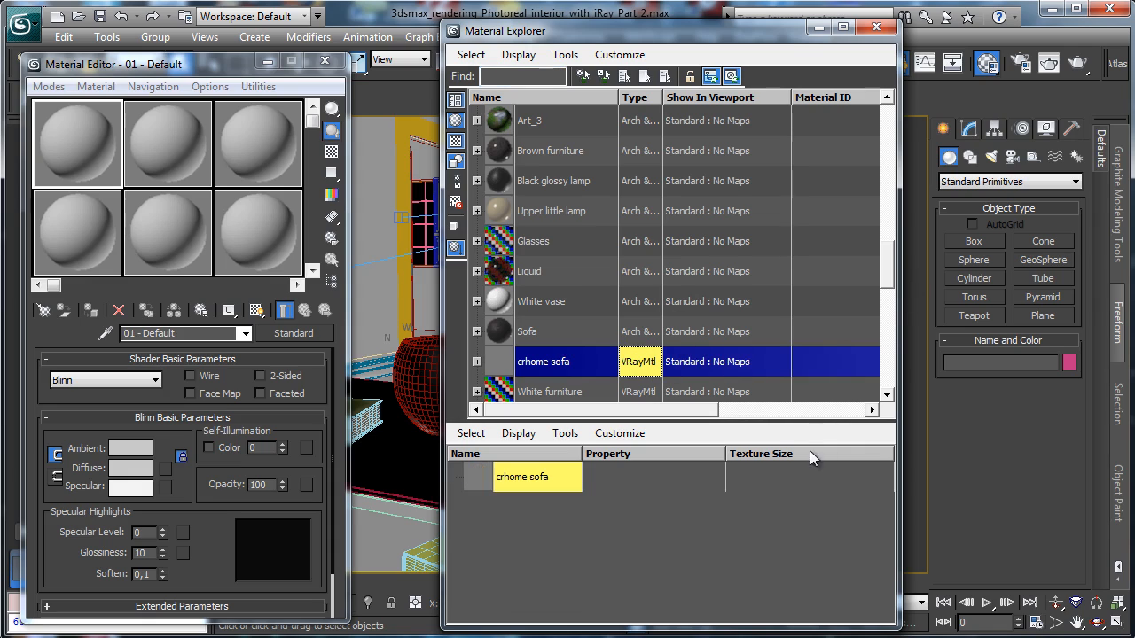
drag(621, 371, 141, 192)
click(146, 396)
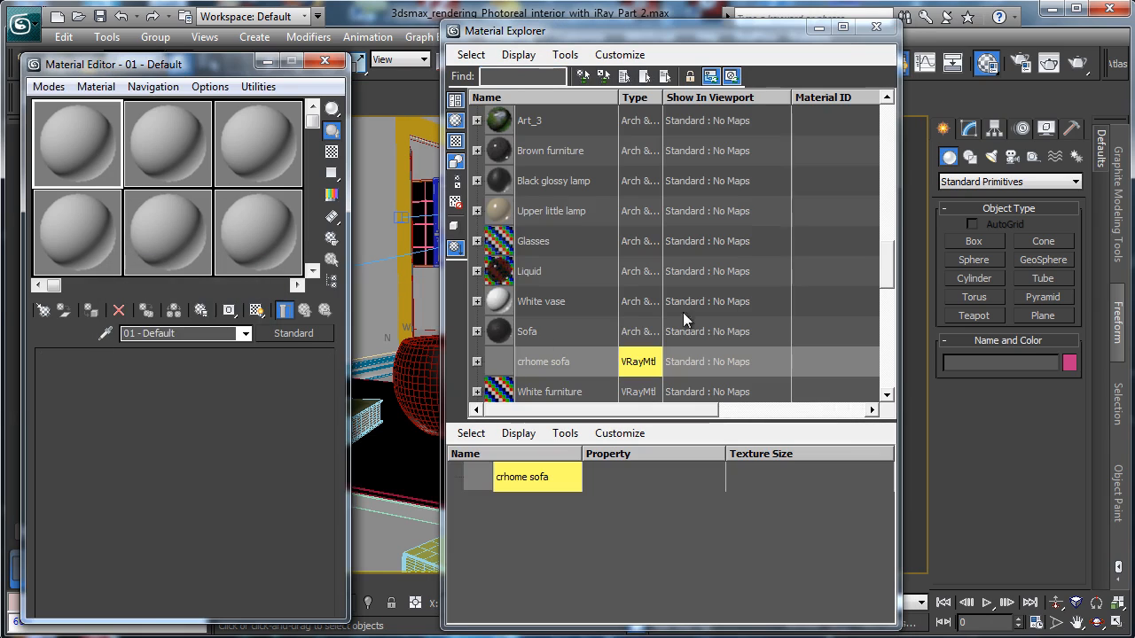
Load the White furniture material from the Material Explorer as an instance into the second sample slot.
drag(887, 262, 887, 281)
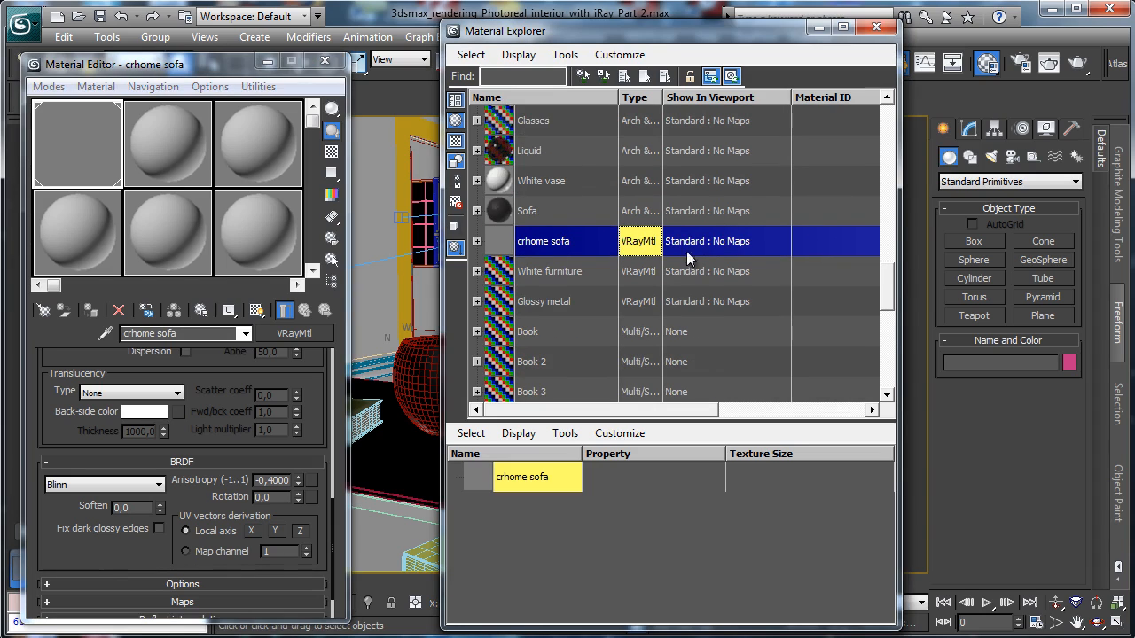
click(500, 278)
drag(503, 275, 137, 147)
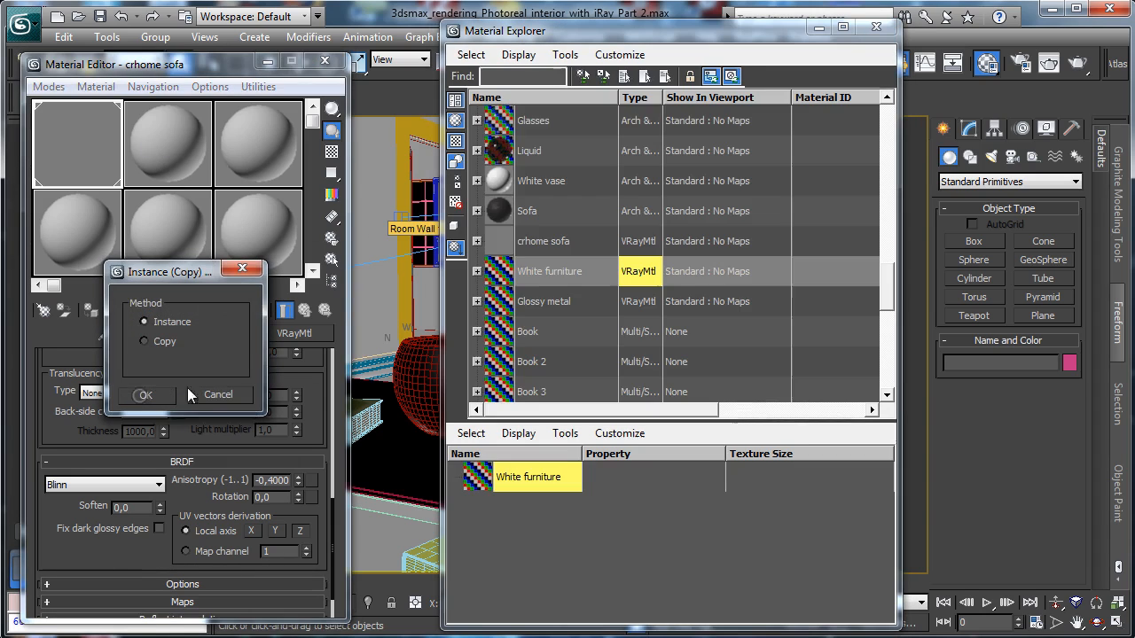
click(145, 394)
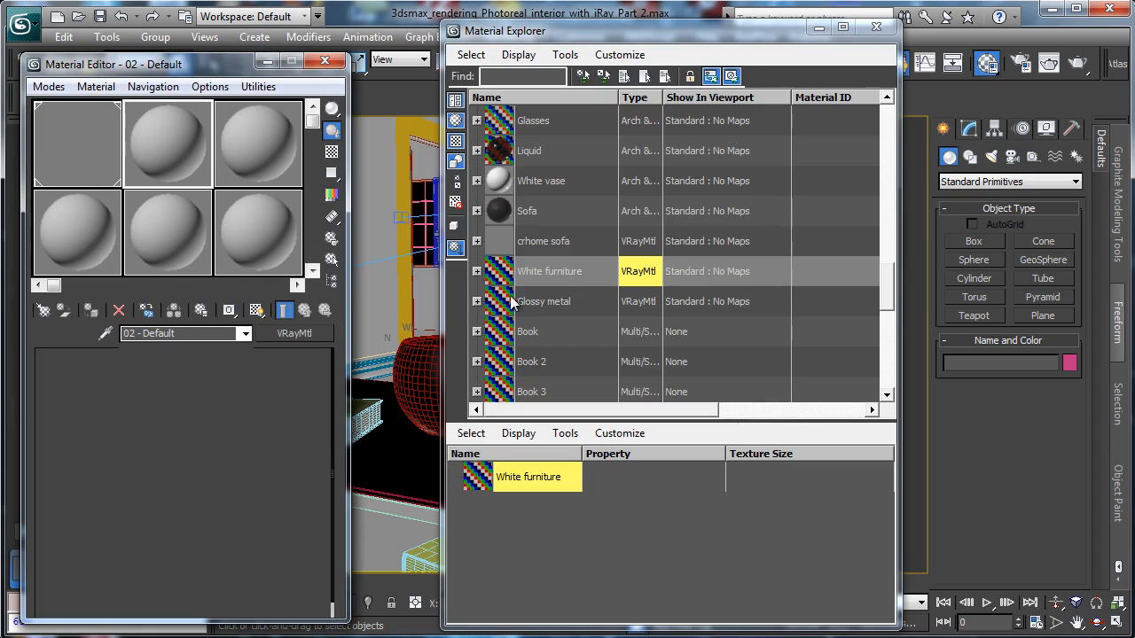
Load the Glossy metal material as an instance into the third sample slot and close the Material Explorer.
click(503, 308)
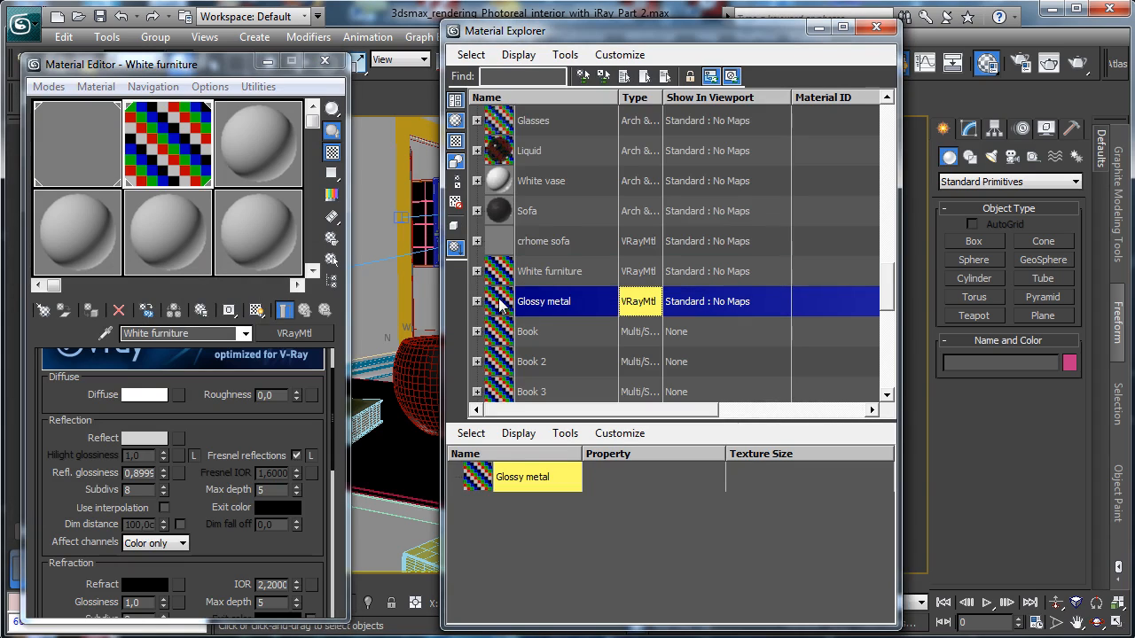
drag(500, 304, 223, 149)
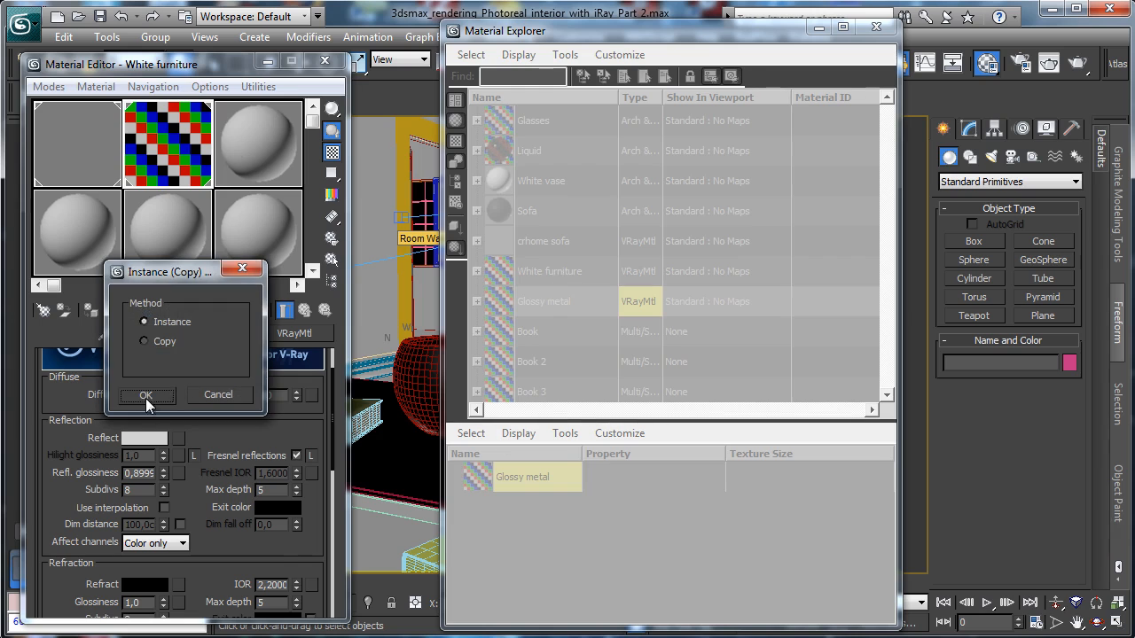
click(146, 397)
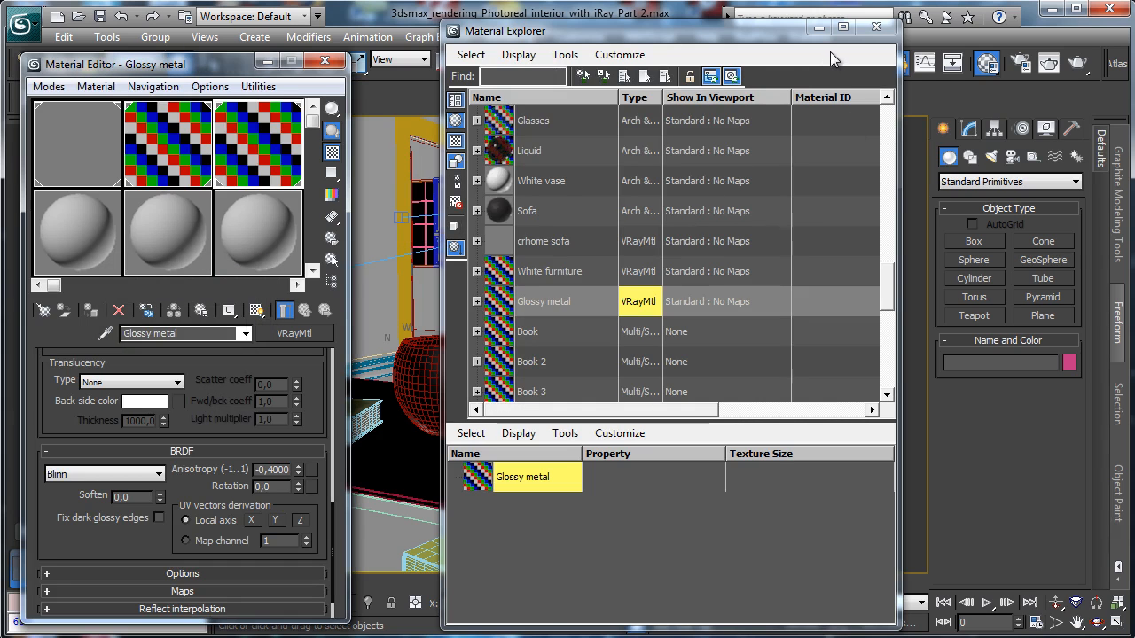
click(876, 27)
Check the crhome sofa material's V-Ray reflection and refraction settings and change its material type to Arch & Design.
click(76, 166)
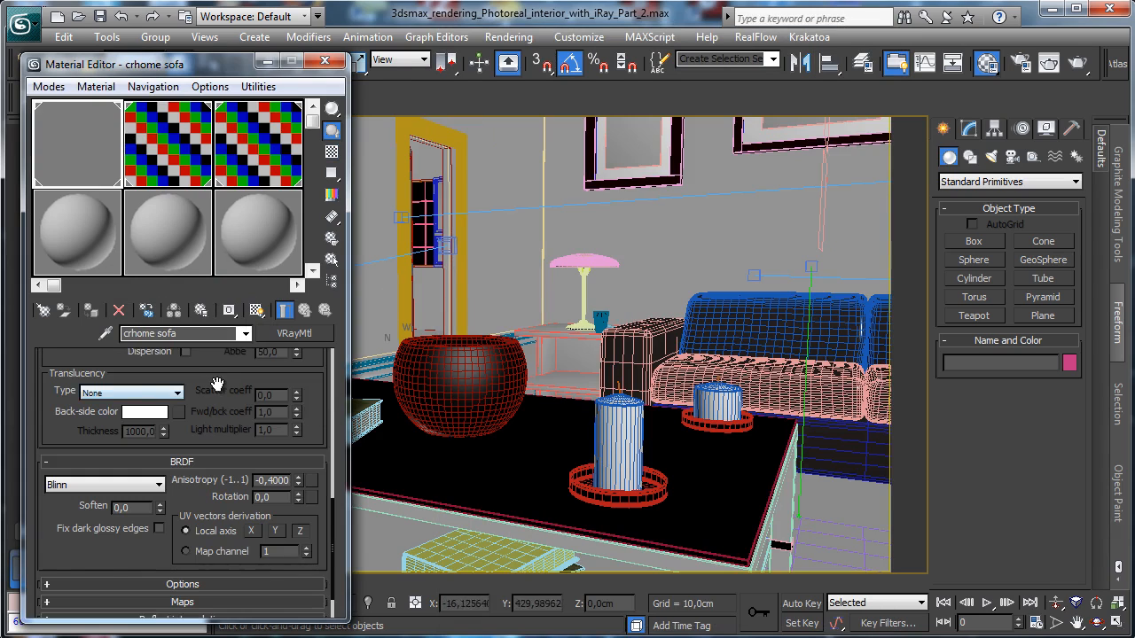
scroll(217, 383, up, 5)
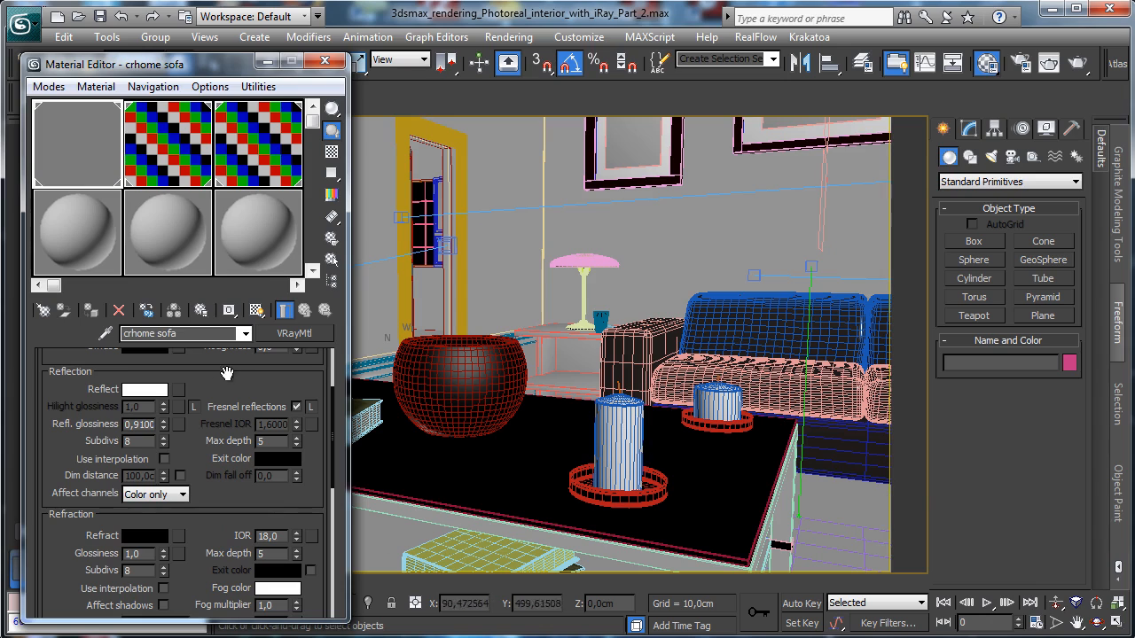
drag(255, 388, 255, 464)
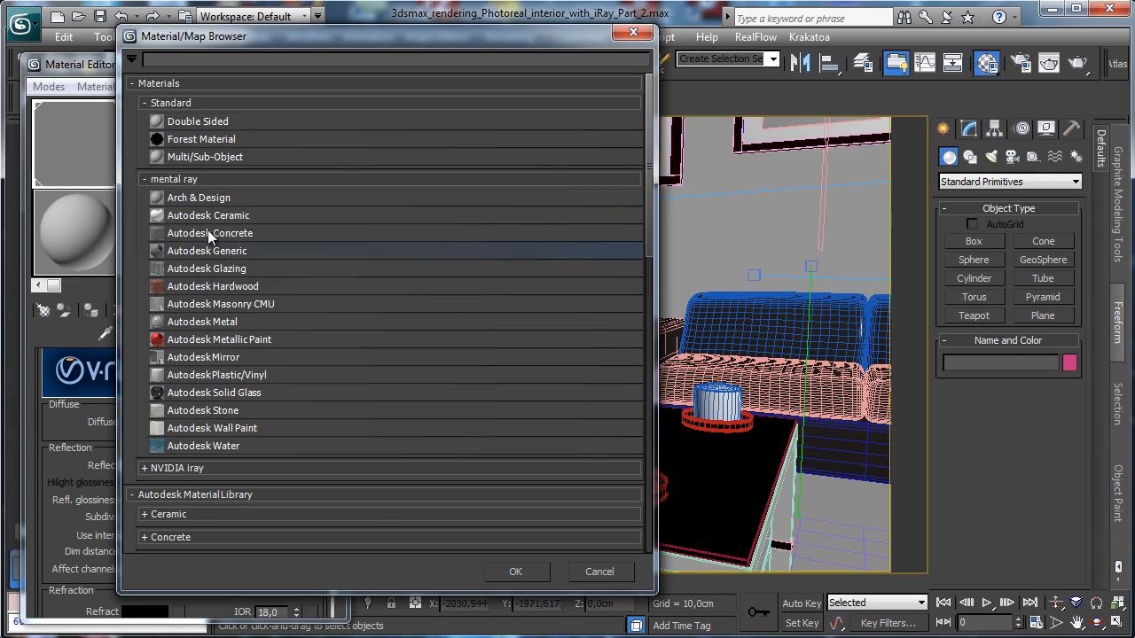
double_click(227, 197)
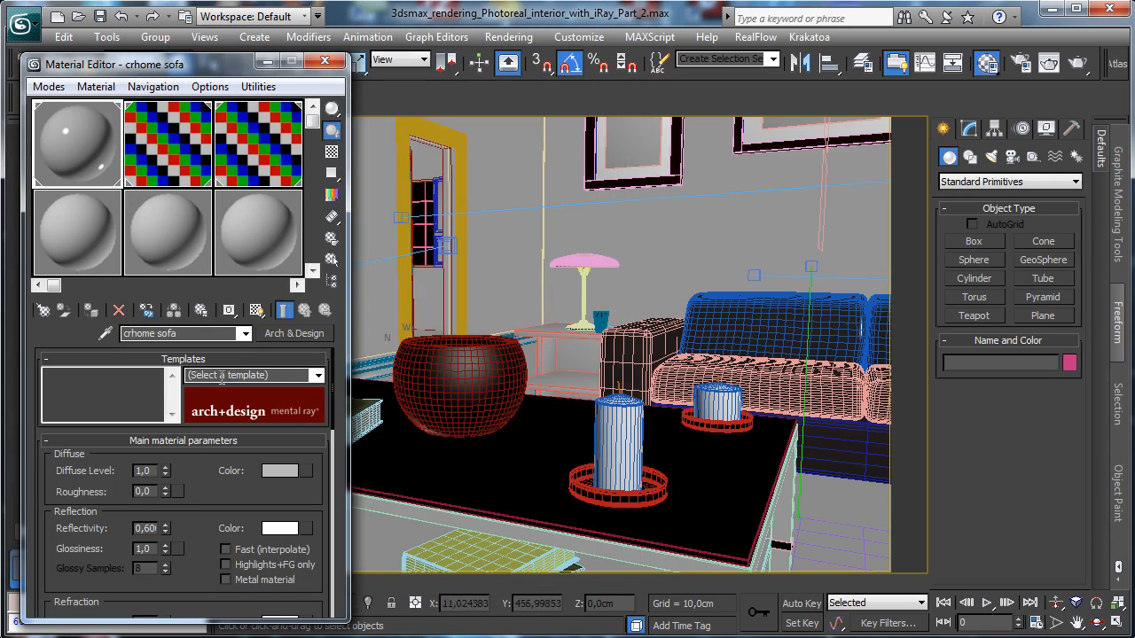
Give the crhome sofa material a black diffuse color, a reflectivity of 1,0 and a glossiness of about 0,97.
click(282, 471)
click(523, 184)
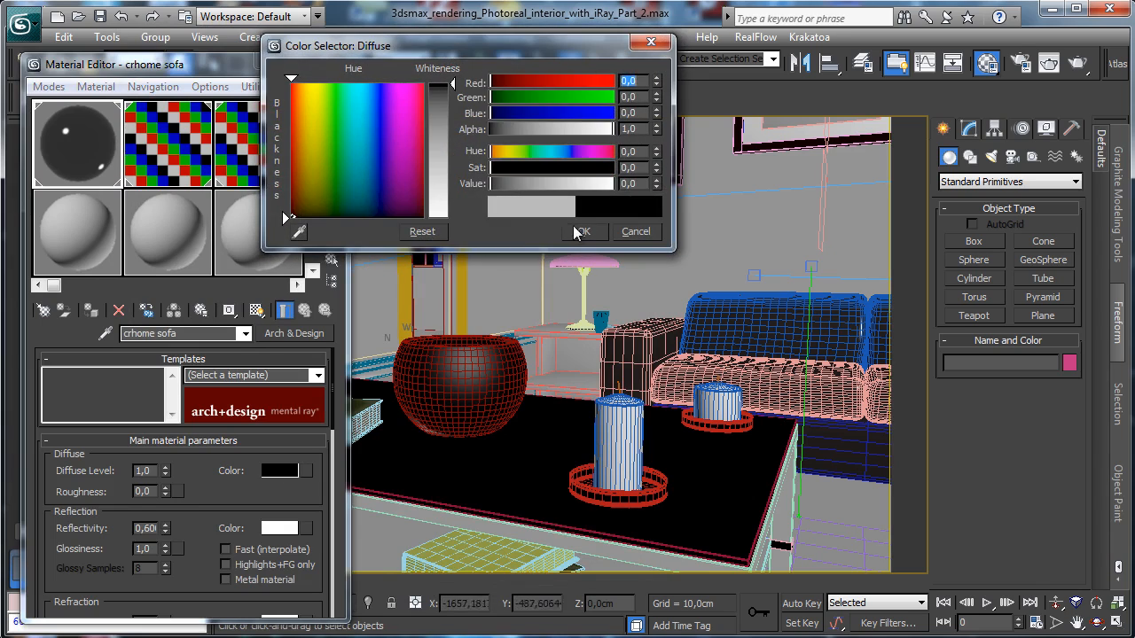
click(578, 229)
drag(165, 524, 180, 434)
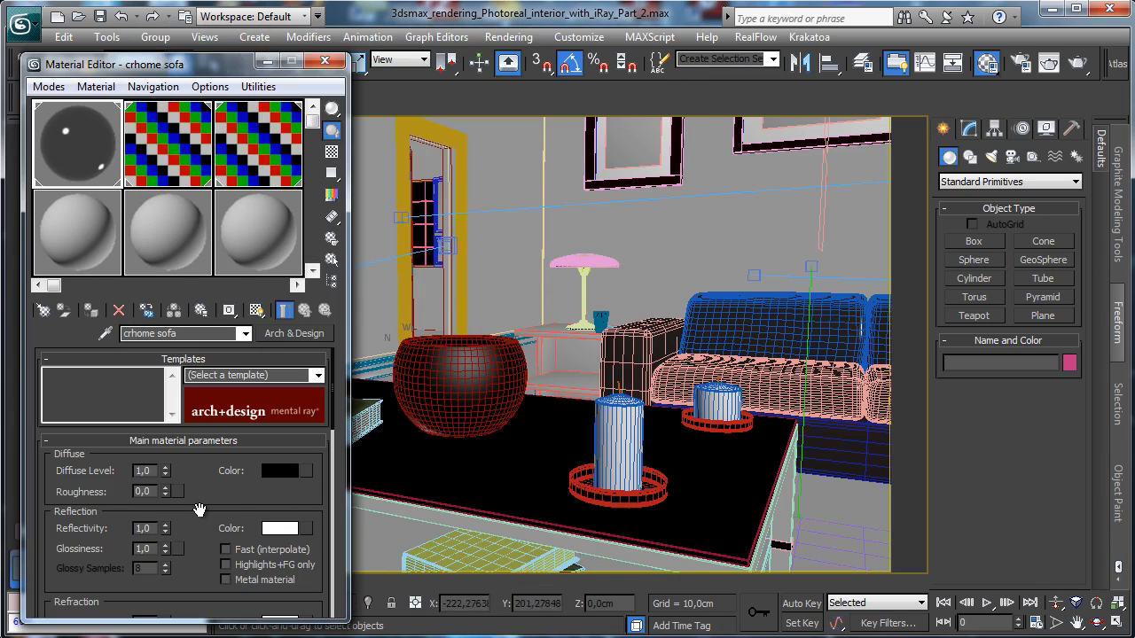
drag(202, 509, 166, 473)
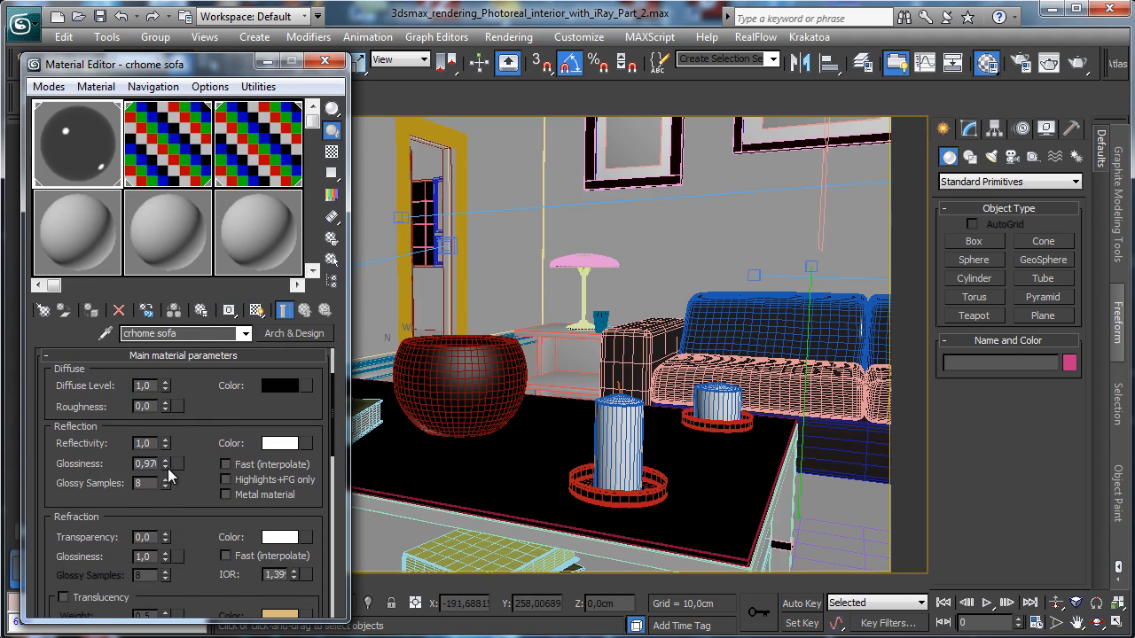
Set the refraction IOR of the crhome sofa material to 18.
drag(194, 483, 227, 306)
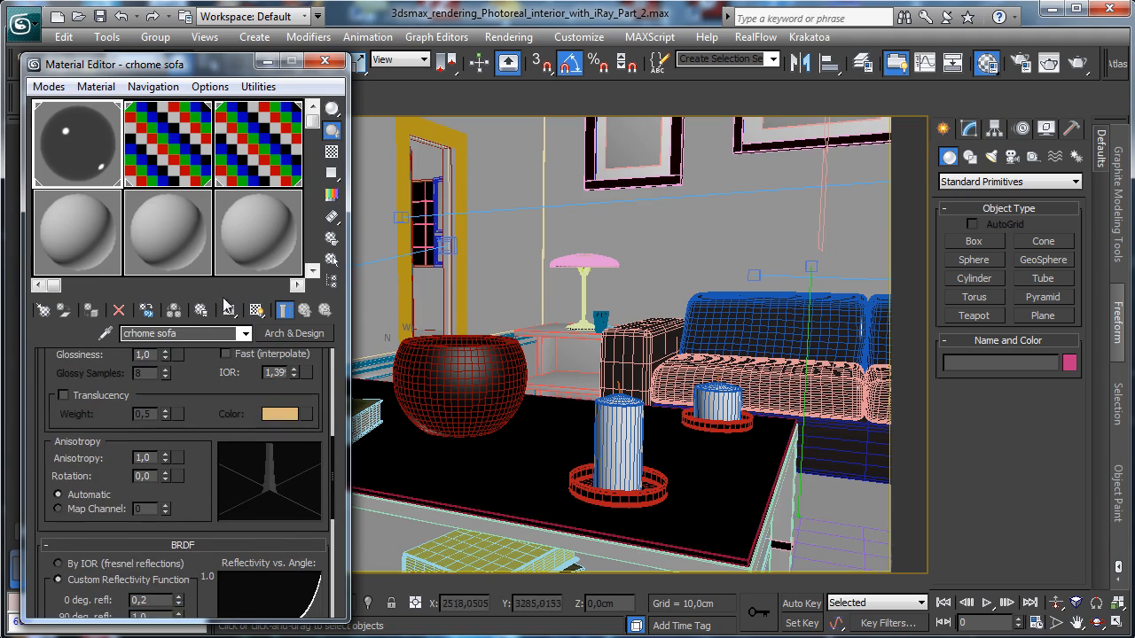
drag(208, 404, 220, 455)
double_click(277, 422)
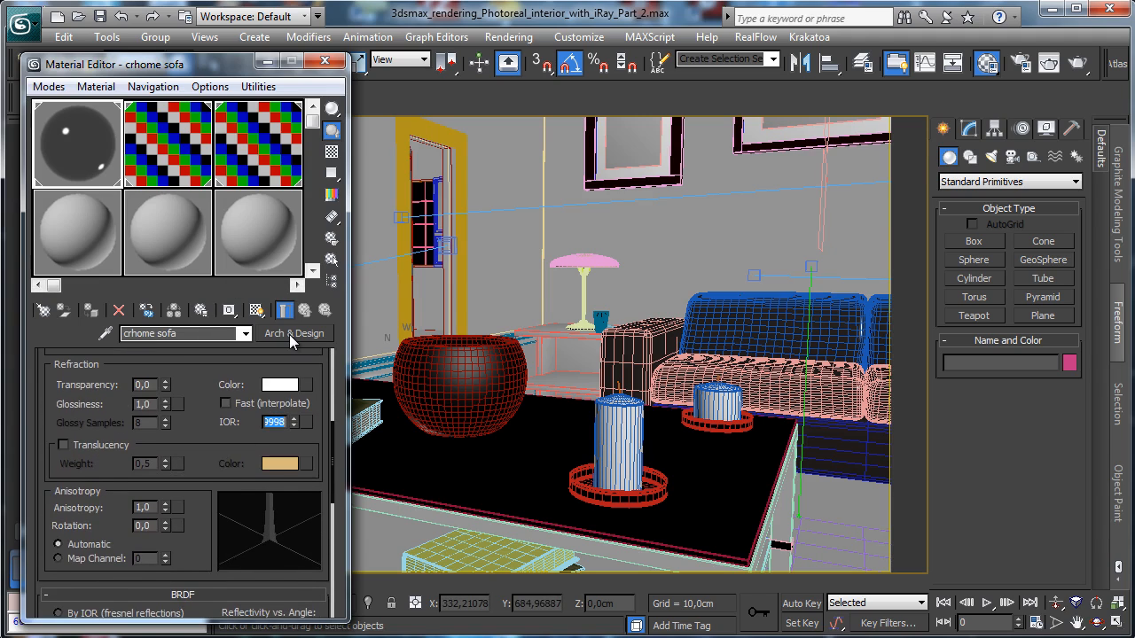
text(18)
key(Return)
Set the crhome sofa material's anisotropy to about 0,19 and its BRDF to By IOR (fresnel reflections).
drag(205, 514, 199, 462)
click(165, 414)
drag(166, 413, 165, 429)
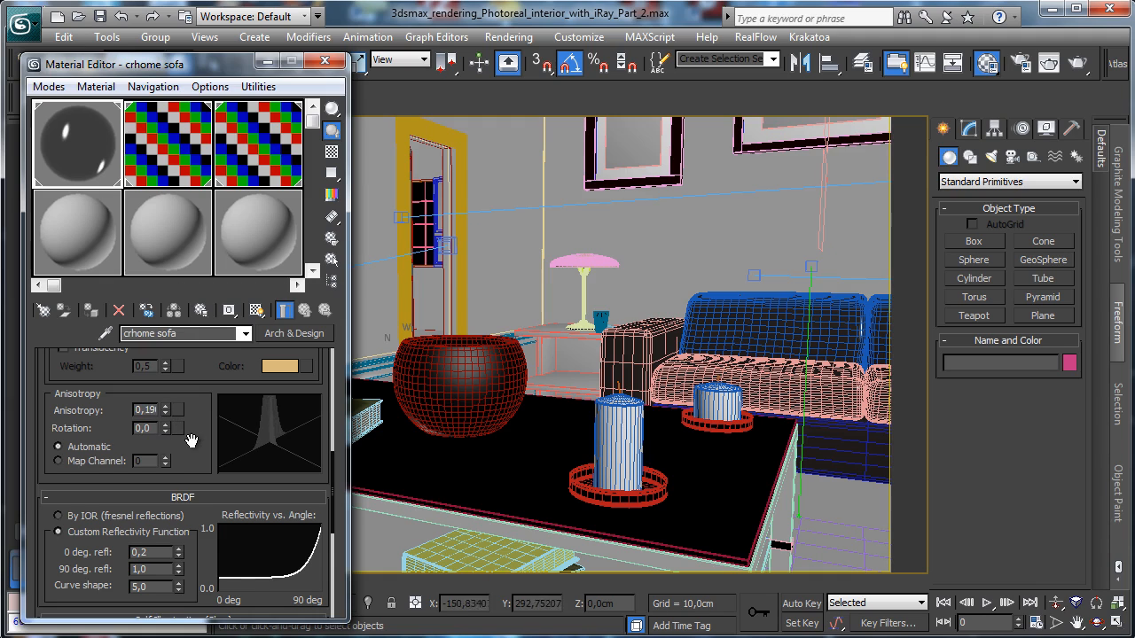
scroll(107, 421, down, 2)
click(96, 440)
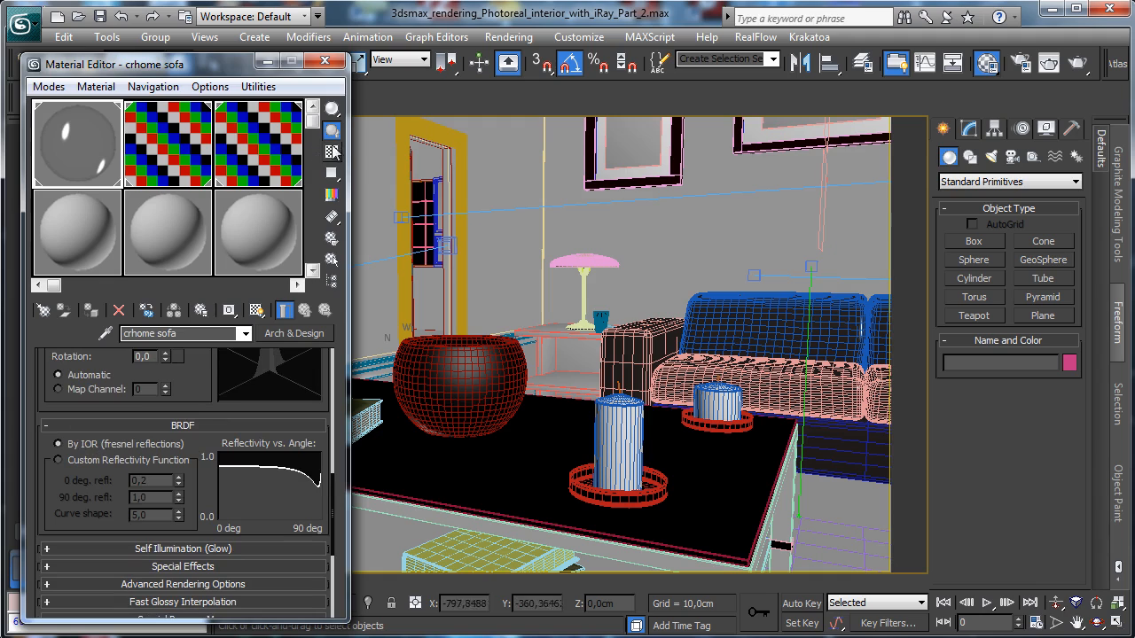
Copy the White furniture material into the fourth sample slot and reselect the original.
click(153, 175)
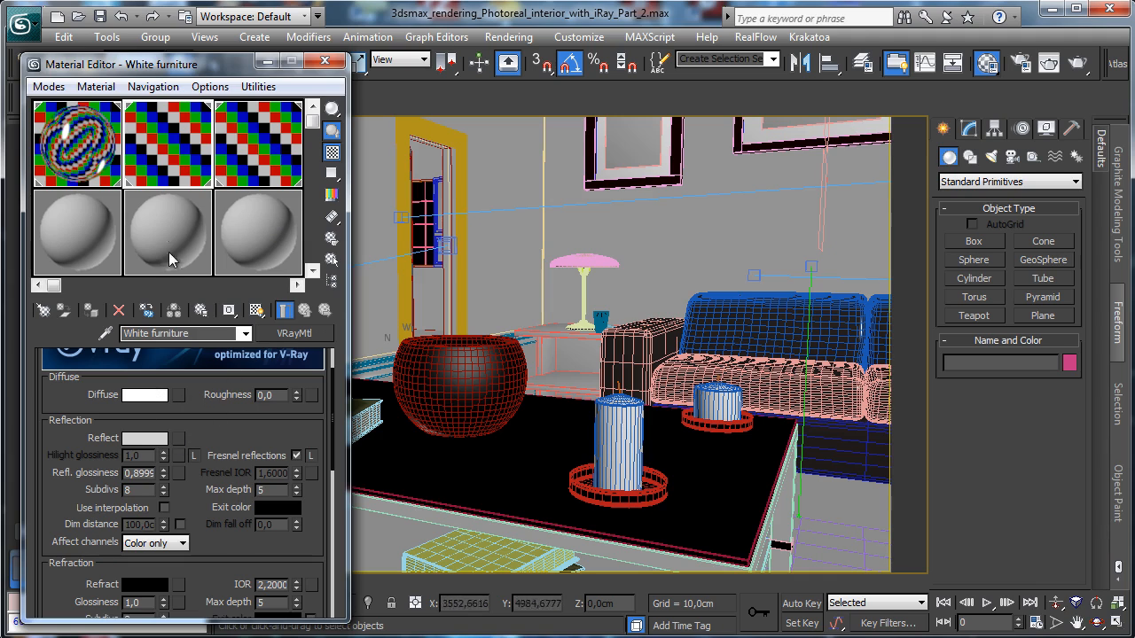
click(75, 231)
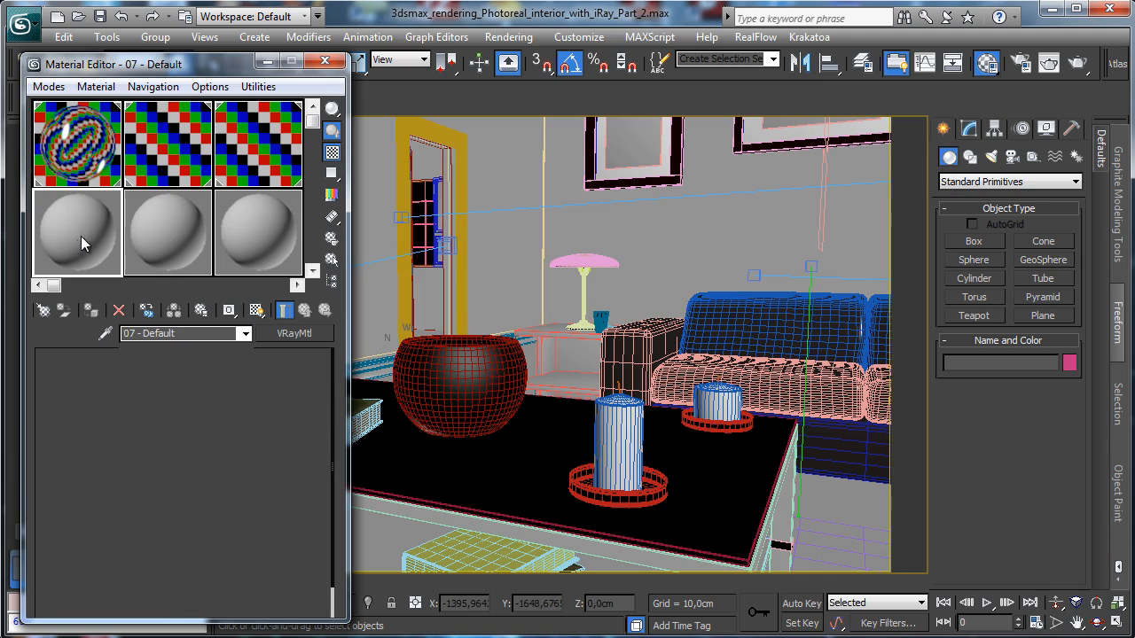
click(180, 163)
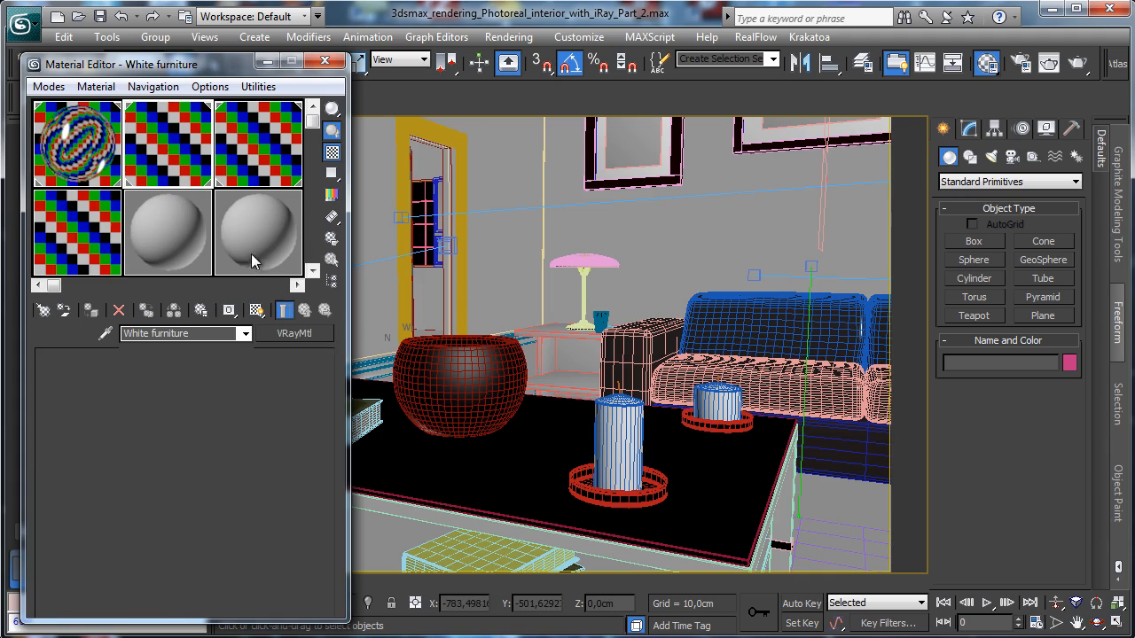
Convert the White furniture V-Ray material to Arch & Design and set its diffuse color to a light grey of about 0,894.
click(294, 333)
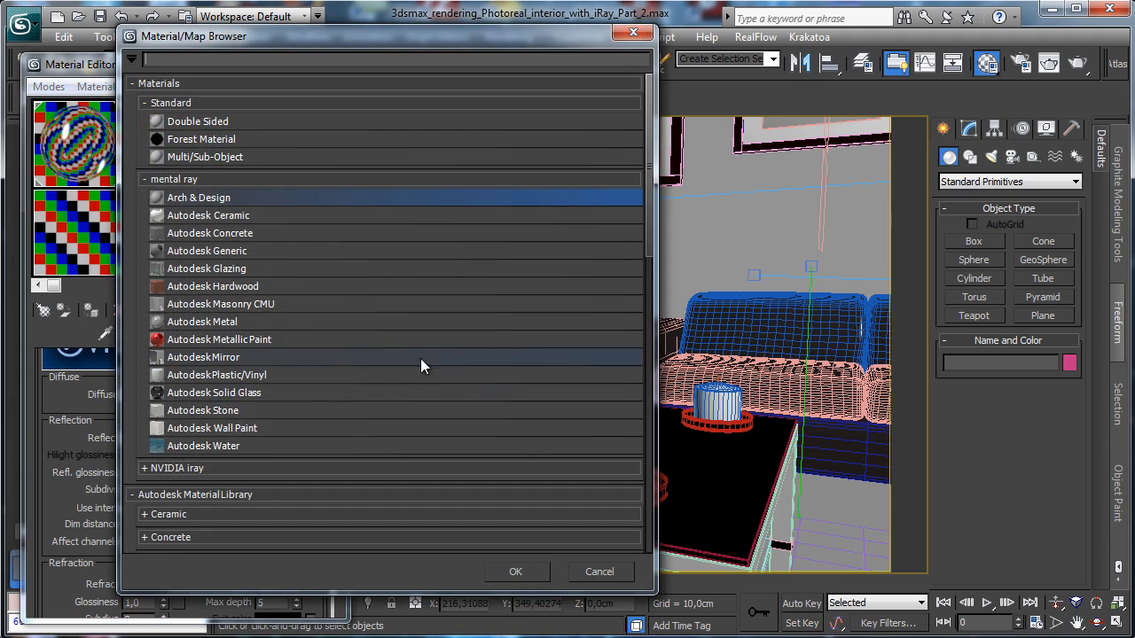
double_click(227, 199)
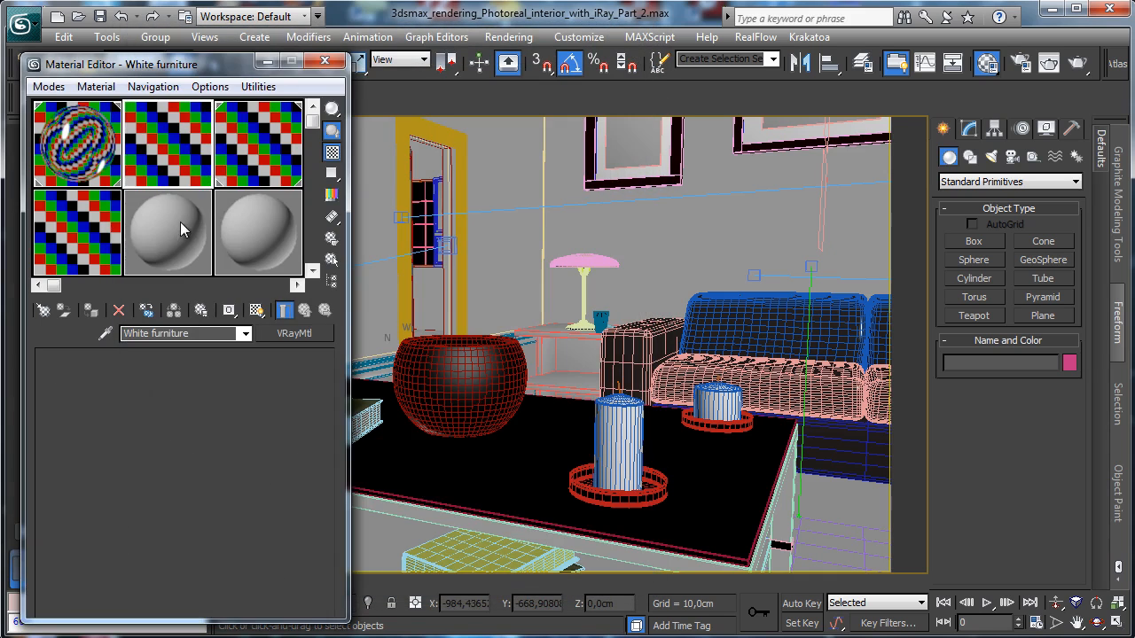
click(71, 251)
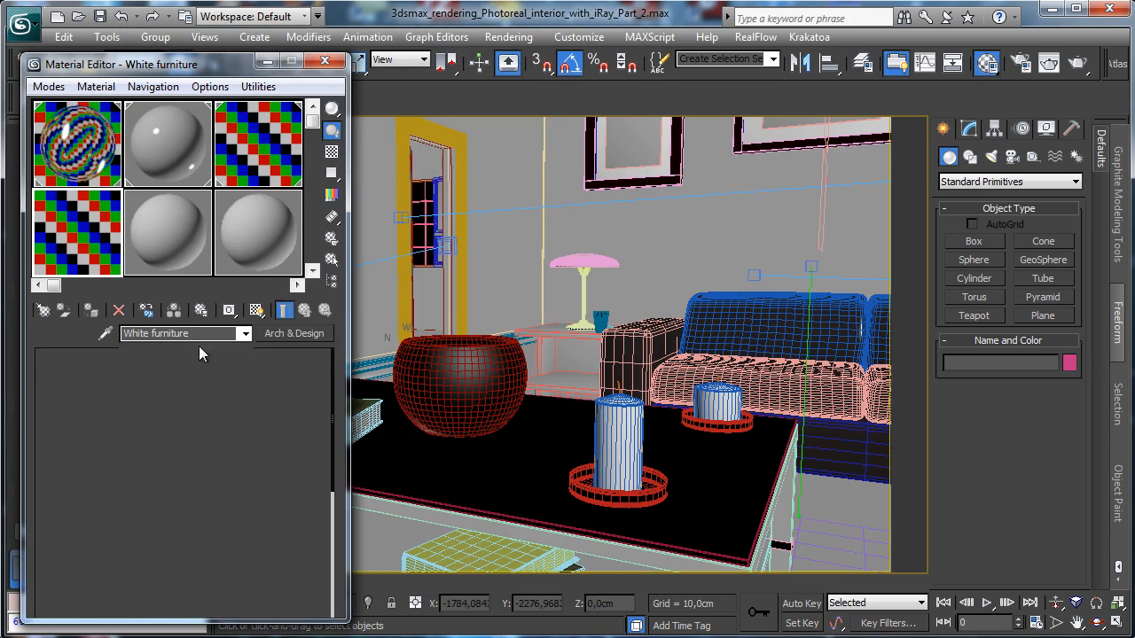
click(154, 150)
click(285, 470)
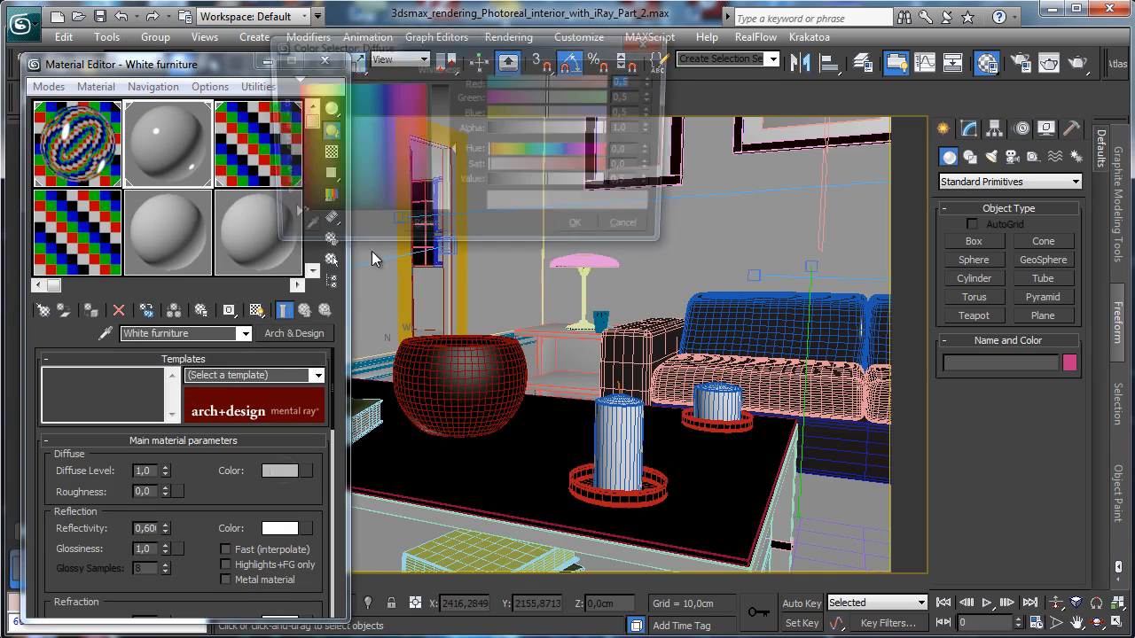
drag(453, 182, 459, 208)
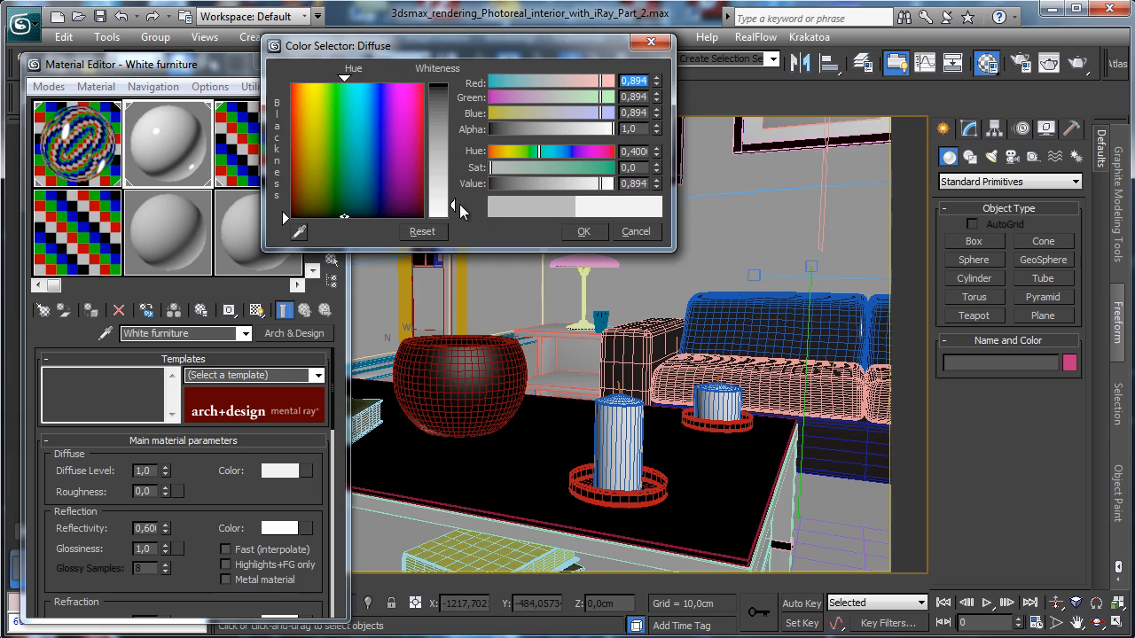
click(583, 231)
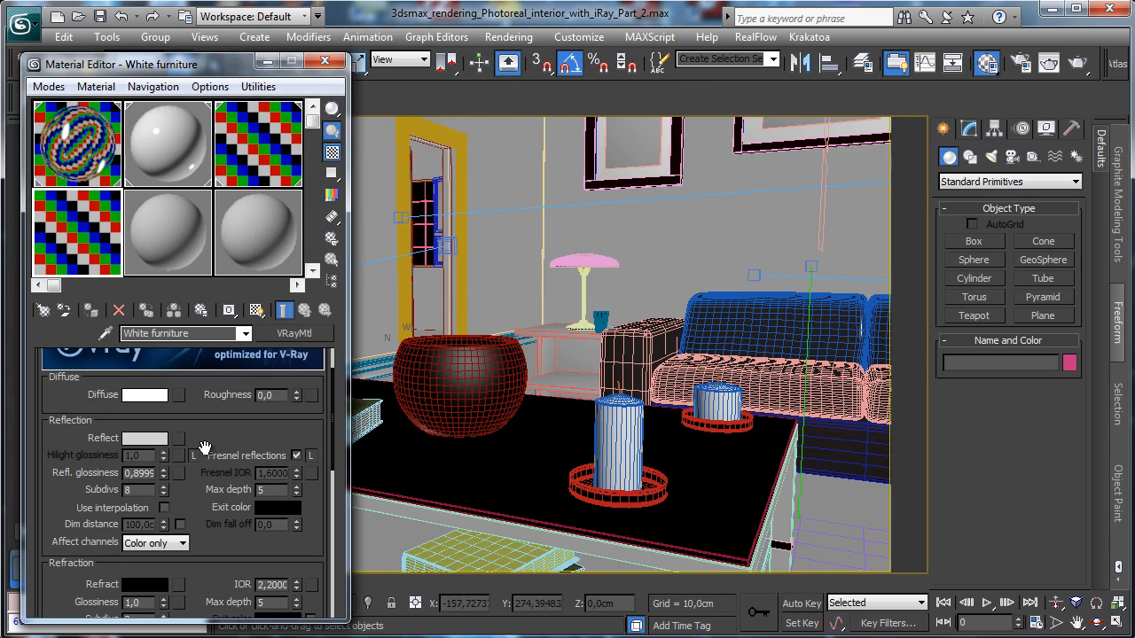
Set the White furniture material's reflectivity to about 0,78 and its glossiness to about 0,63, using the V-Ray copy as reference.
click(151, 438)
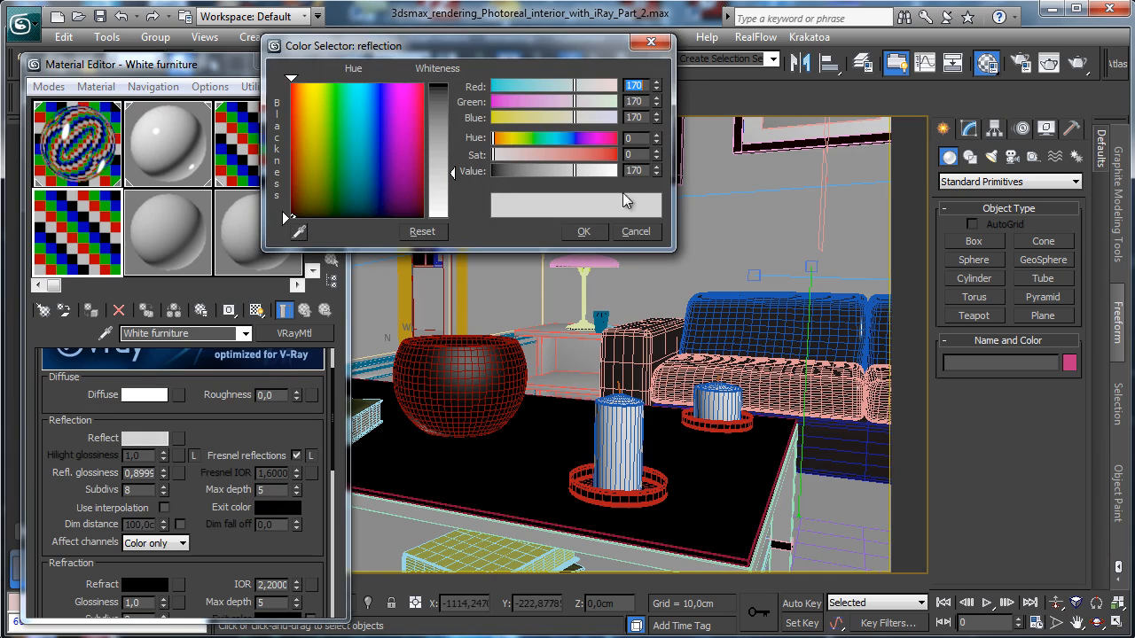
click(585, 232)
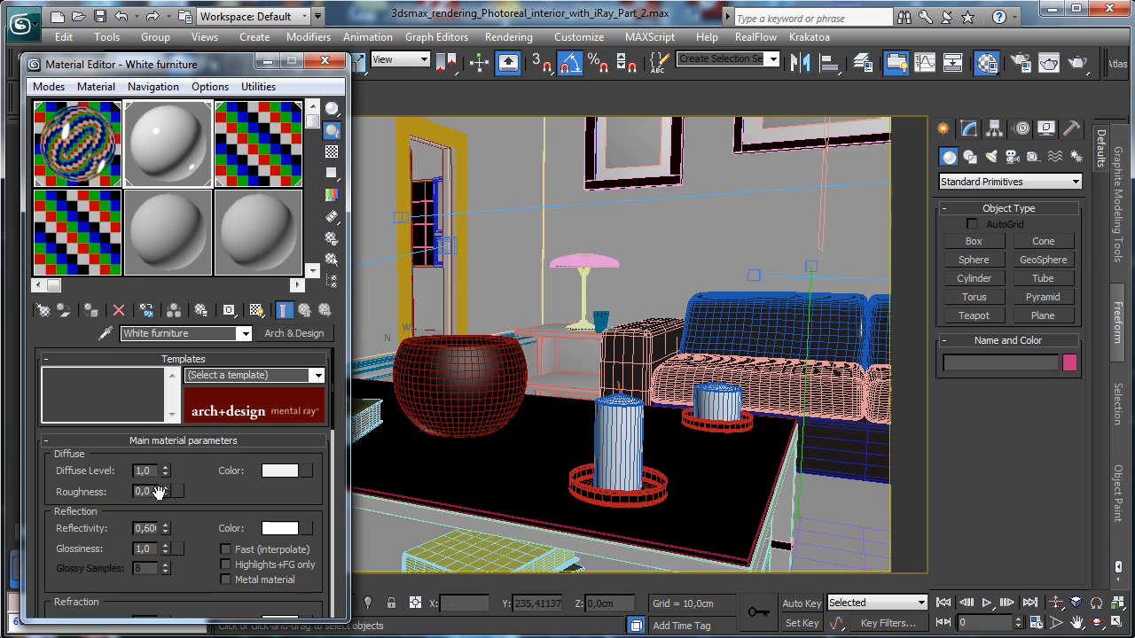
drag(165, 529, 177, 501)
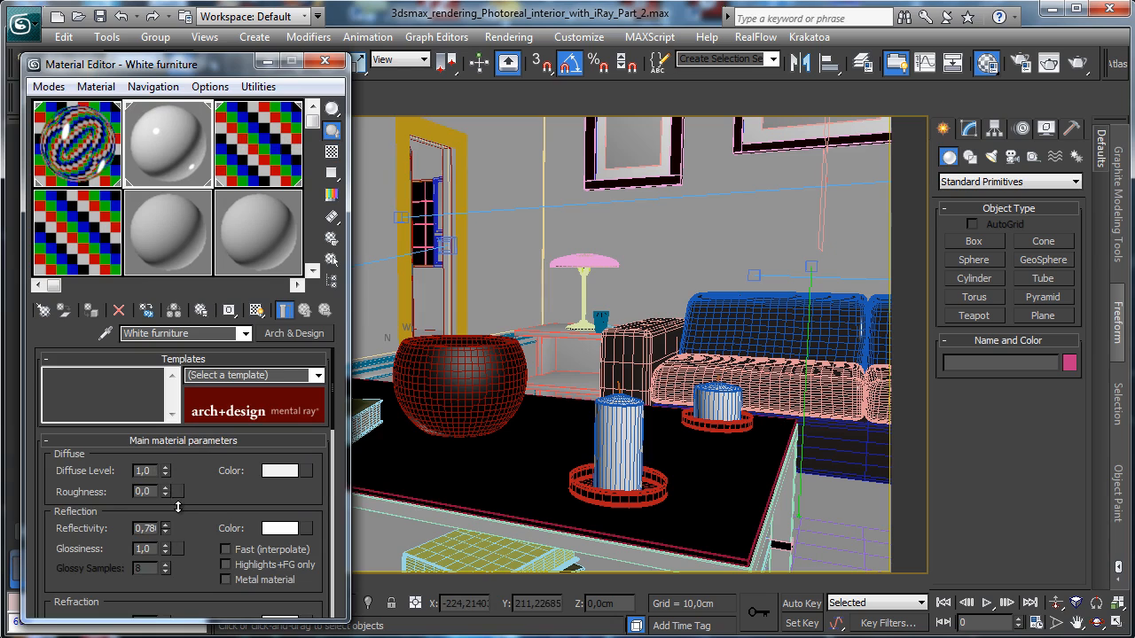
click(62, 233)
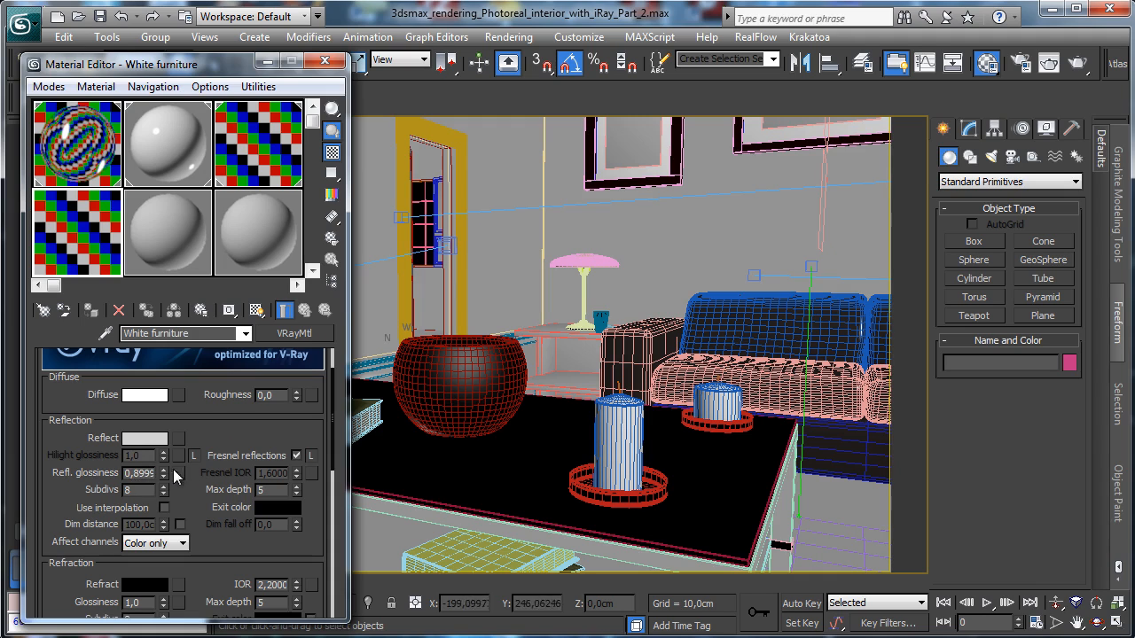
click(157, 162)
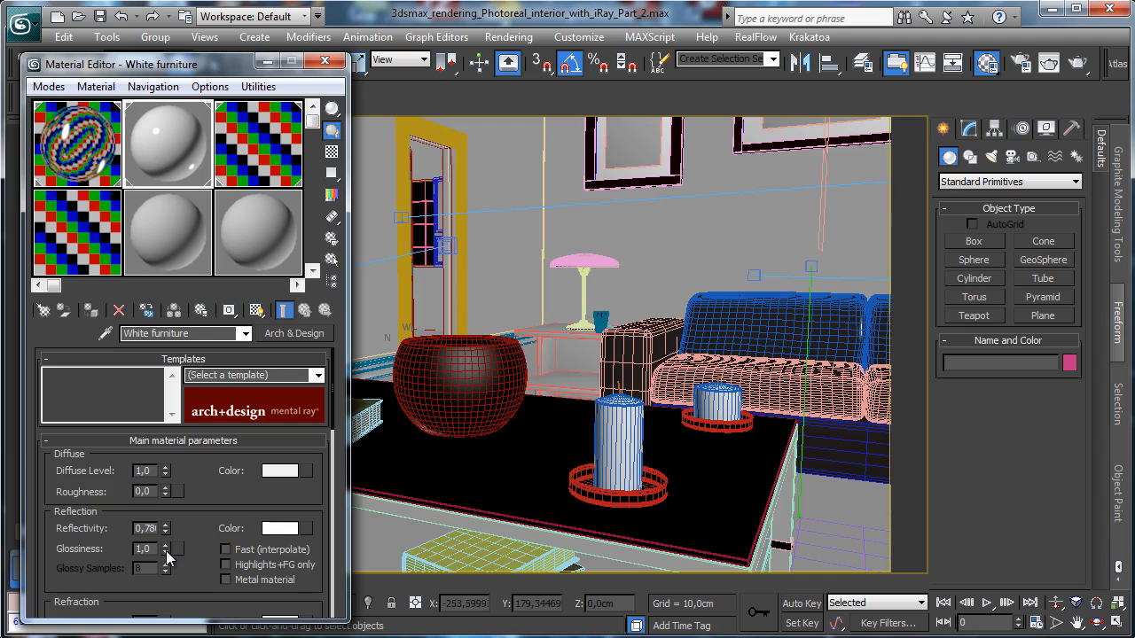
drag(166, 551, 165, 576)
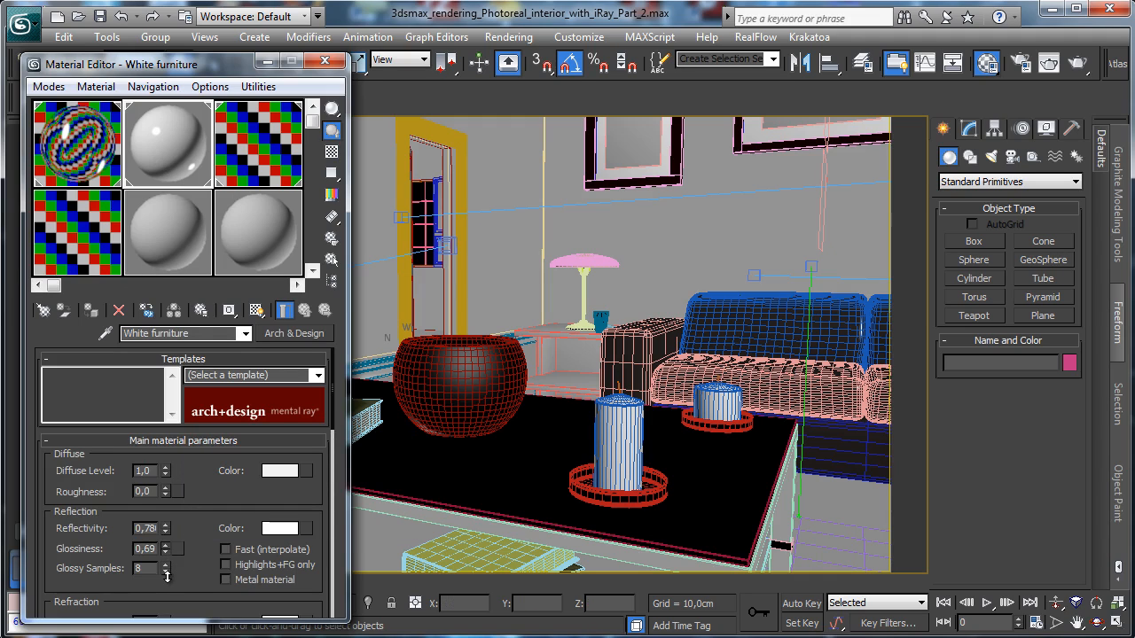
Set the White furniture material's IOR to 2,20 and its BRDF to By IOR (fresnel reflections), checking the V-Ray copy's maps.
click(94, 250)
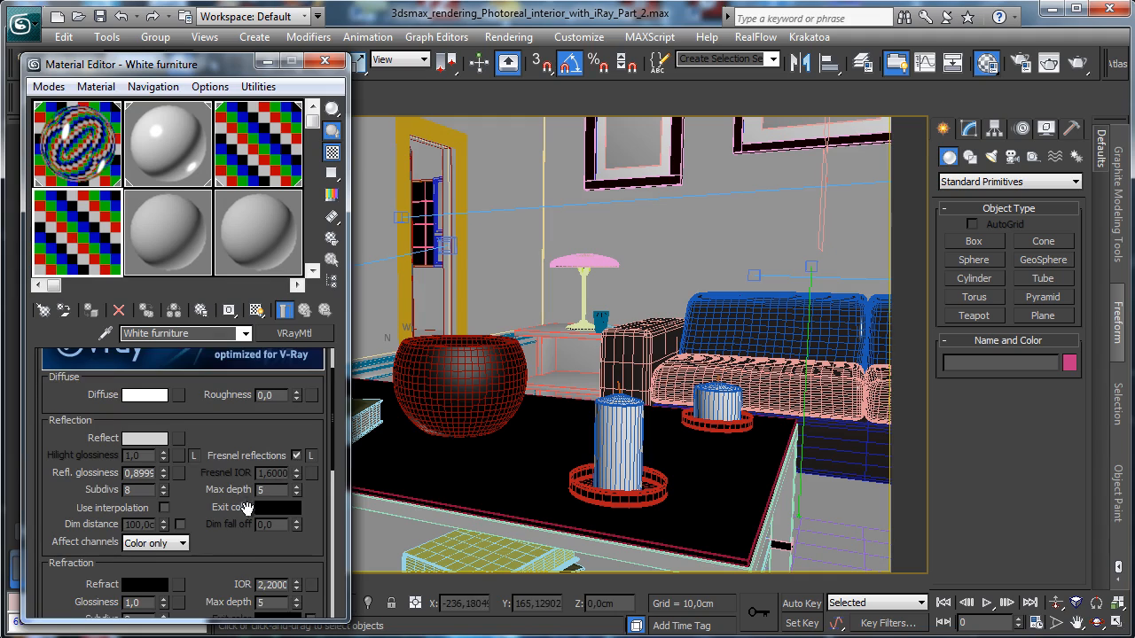
scroll(251, 518, down, 2)
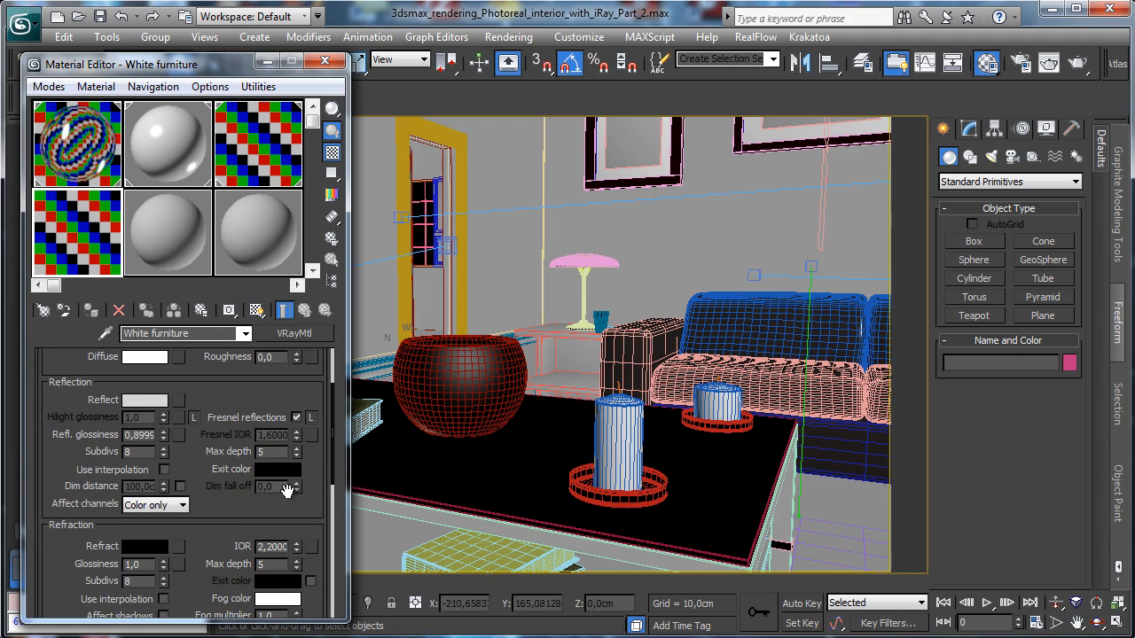
click(157, 176)
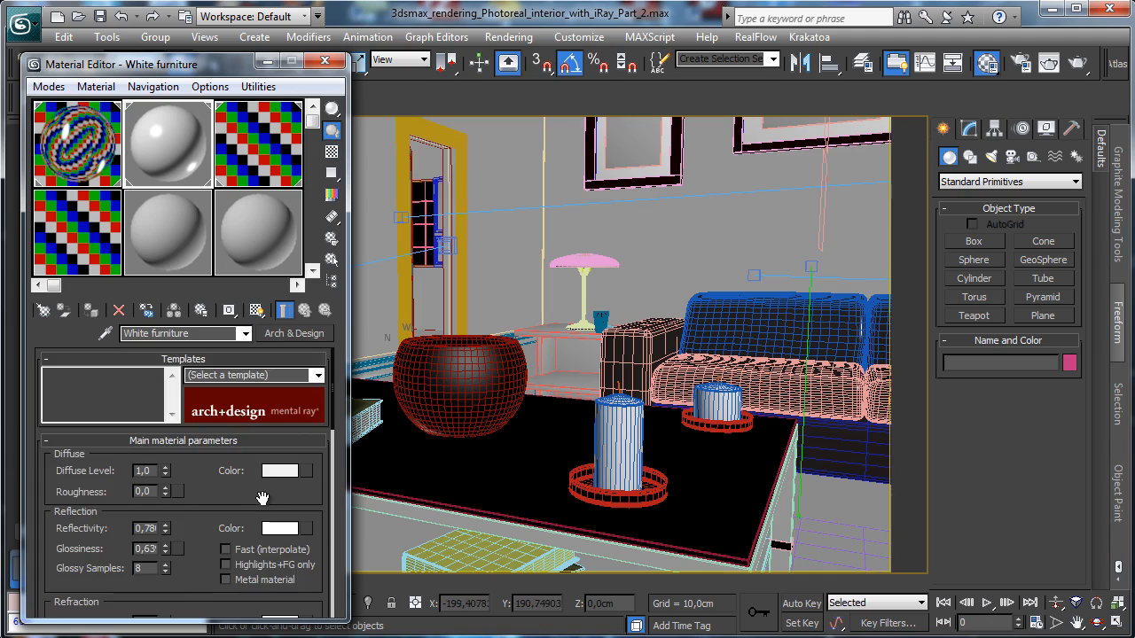
drag(263, 493, 273, 308)
double_click(285, 464)
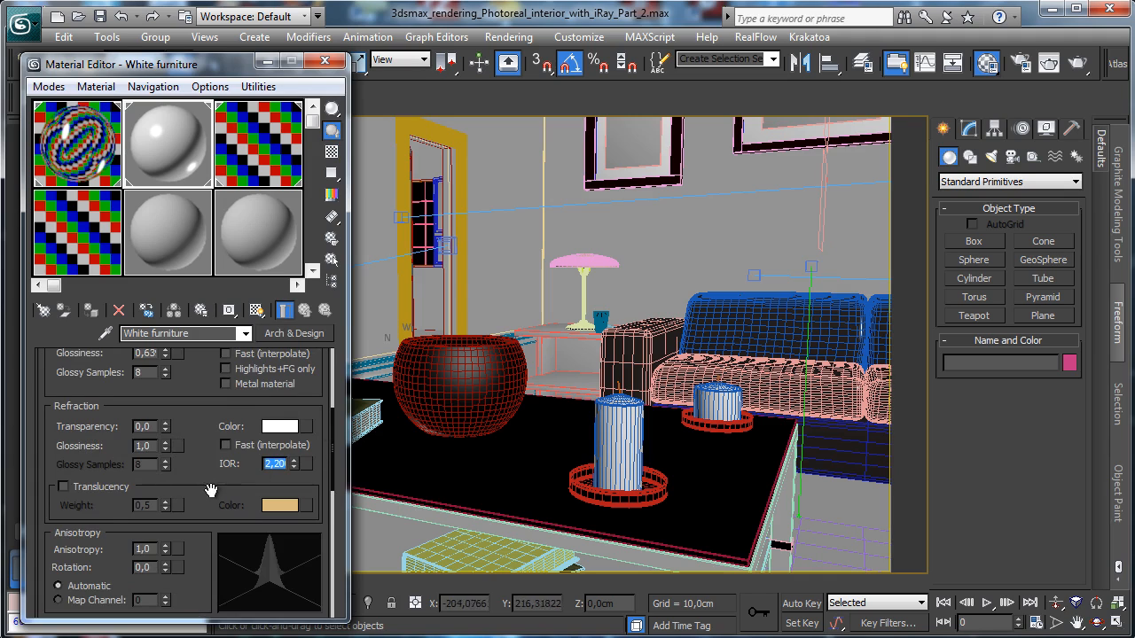
scroll(210, 490, down, 5)
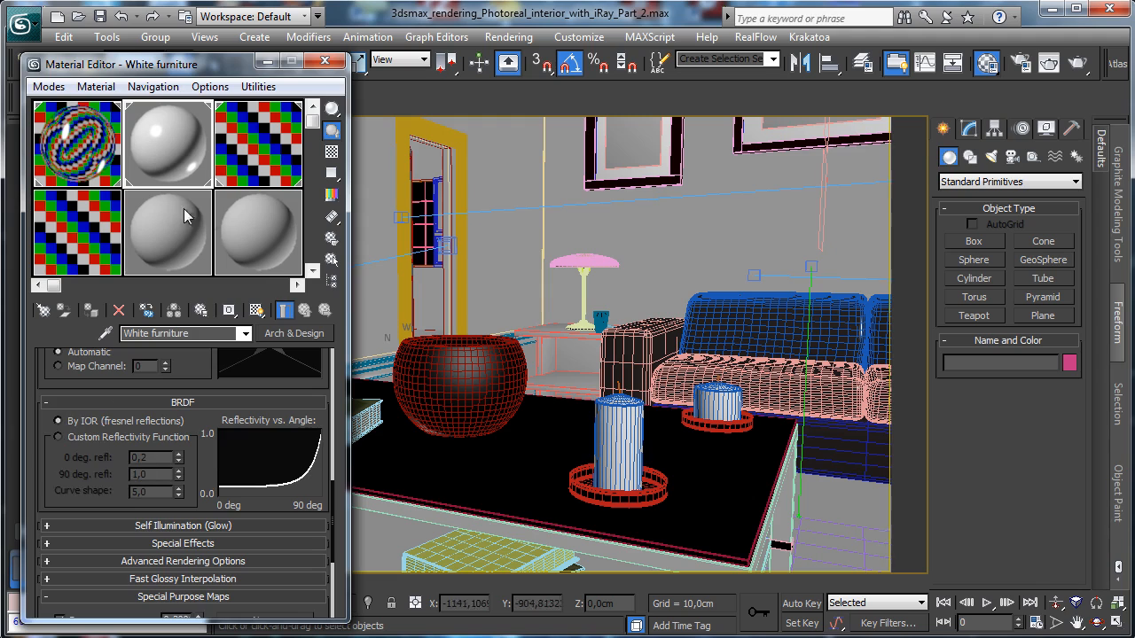
click(102, 235)
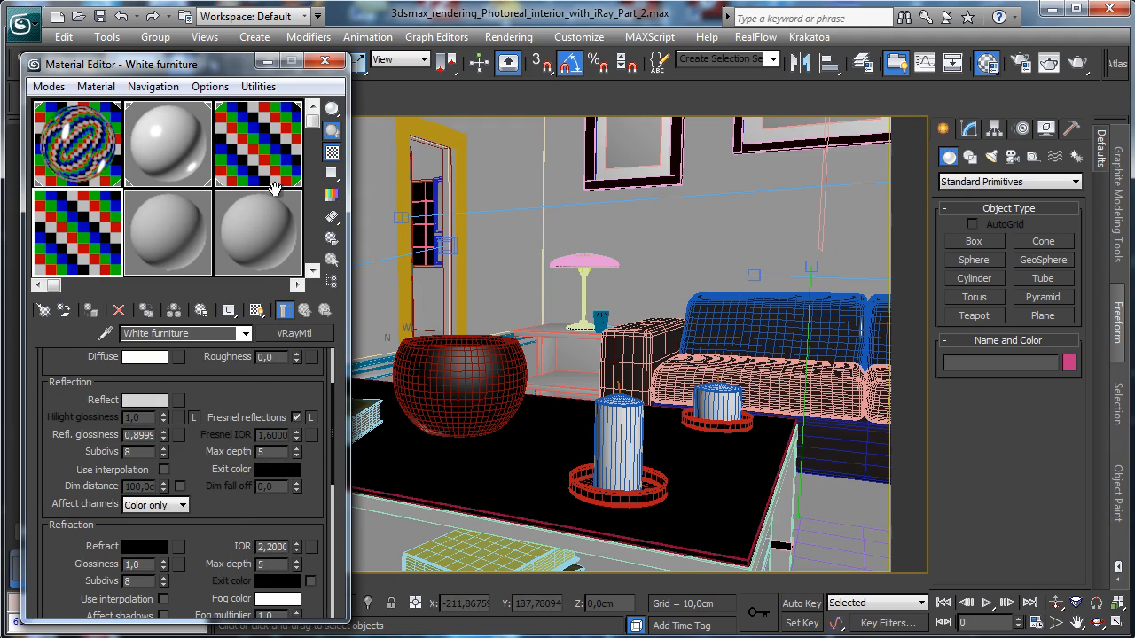
scroll(248, 487, down, 5)
click(182, 555)
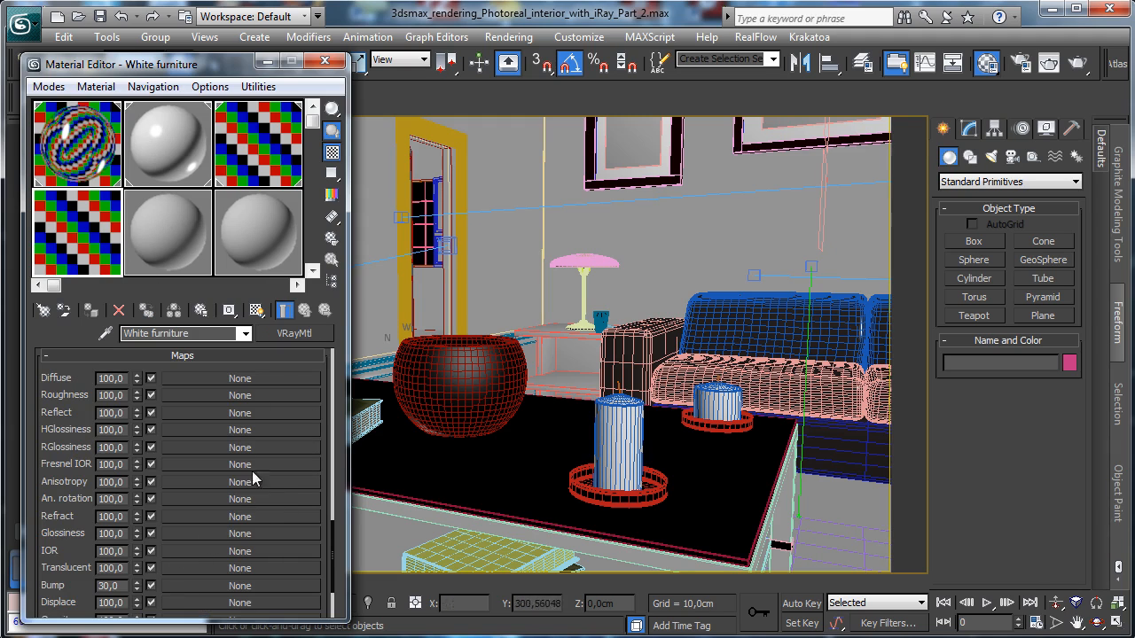
Review the Glossy metal material's V-Ray settings and convert the material to Arch & Design.
click(196, 173)
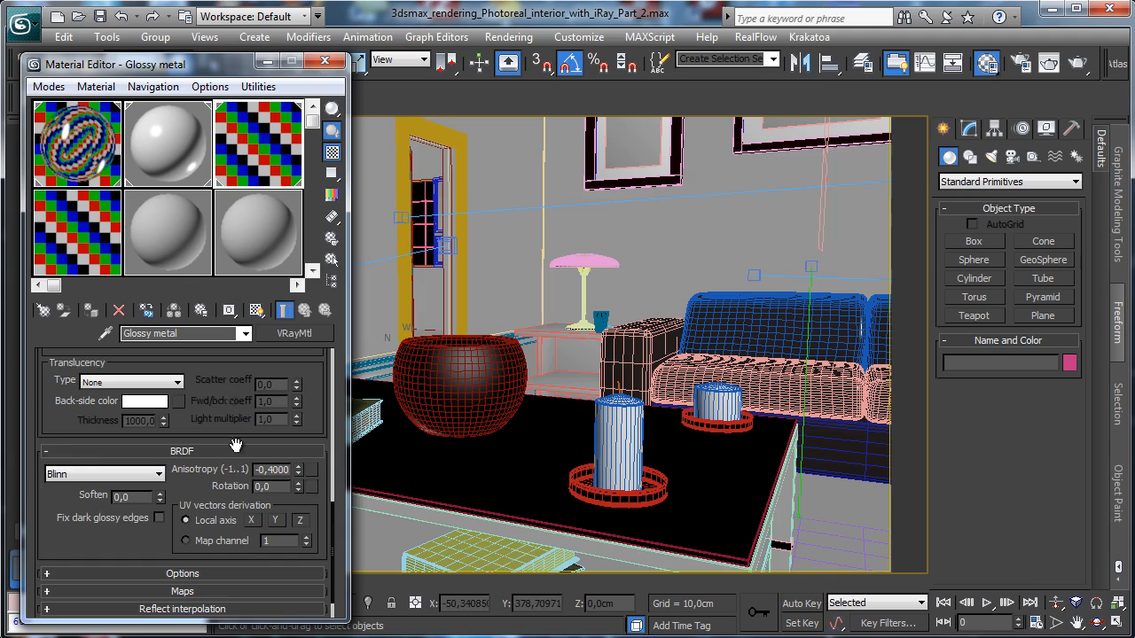
scroll(227, 441, up, 5)
scroll(225, 425, up, 4)
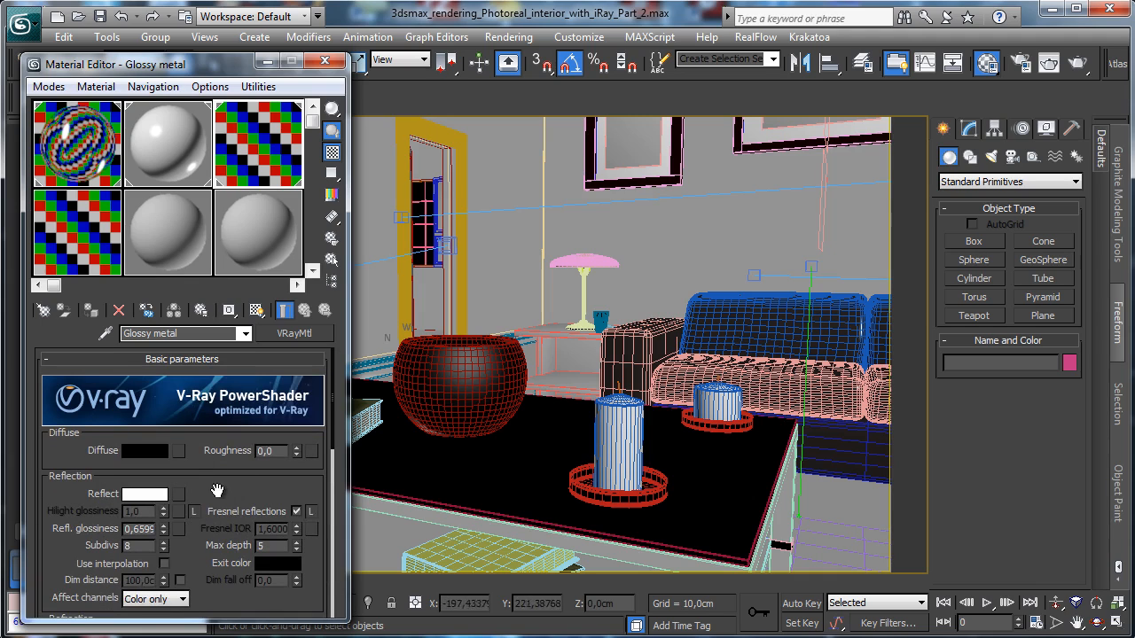
scroll(221, 487, down, 2)
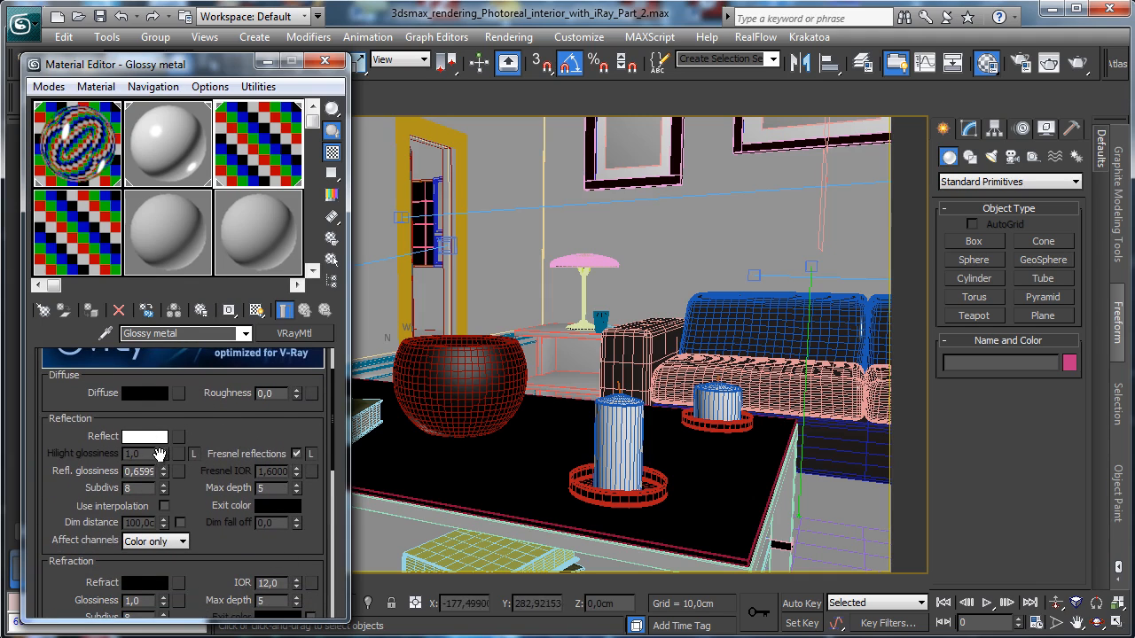
scroll(196, 517, down, 6)
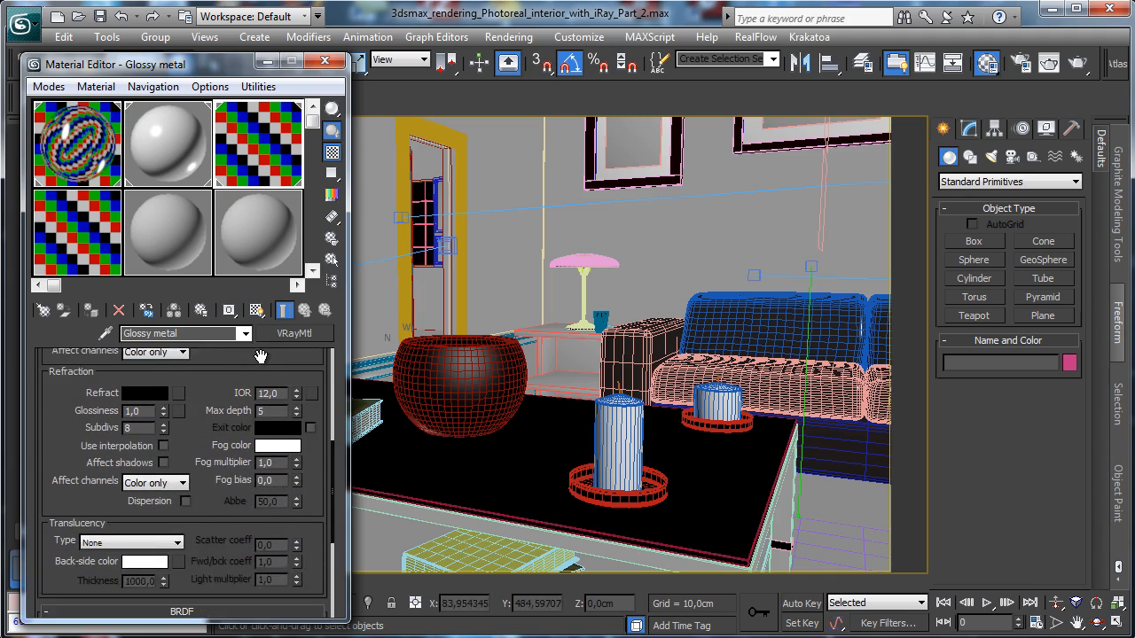
scroll(247, 223, down, 1)
scroll(204, 266, up, 9)
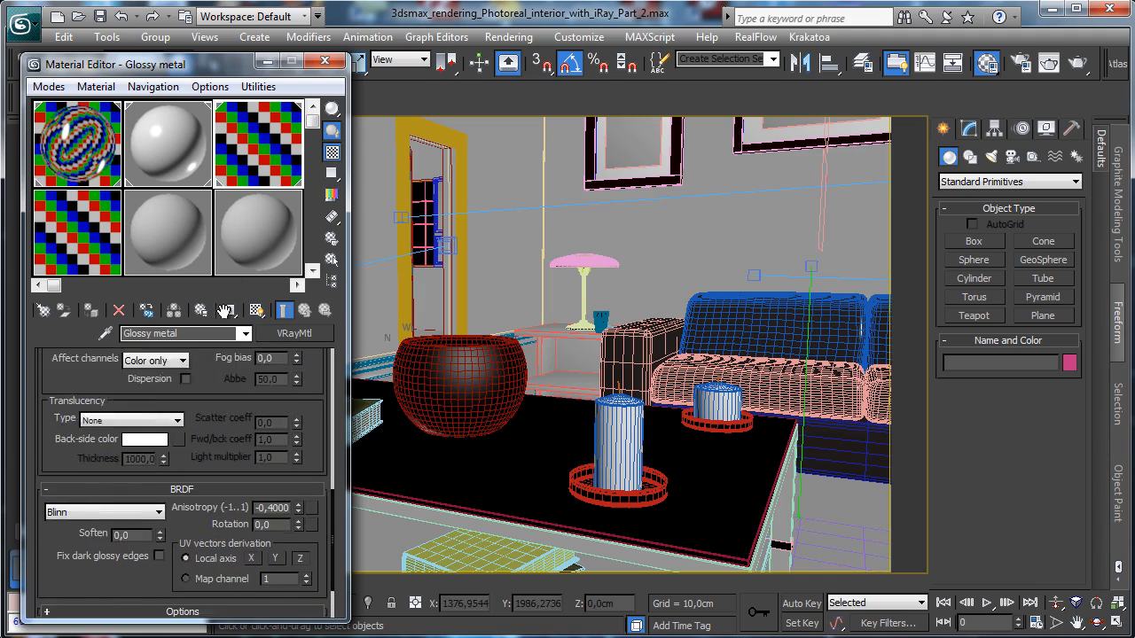
click(284, 334)
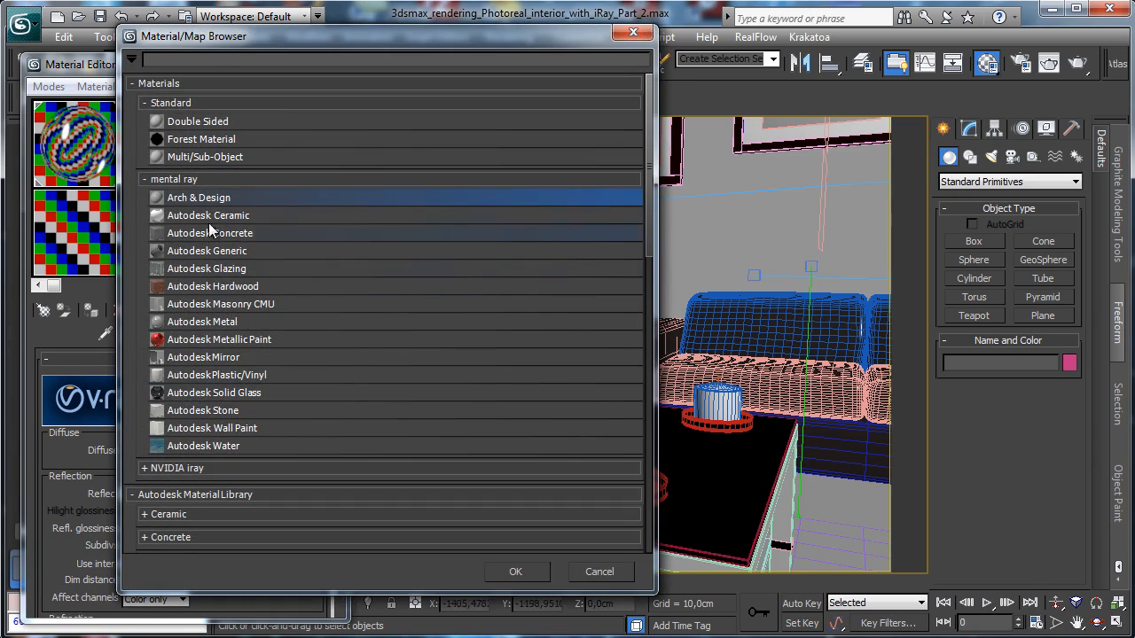
double_click(216, 198)
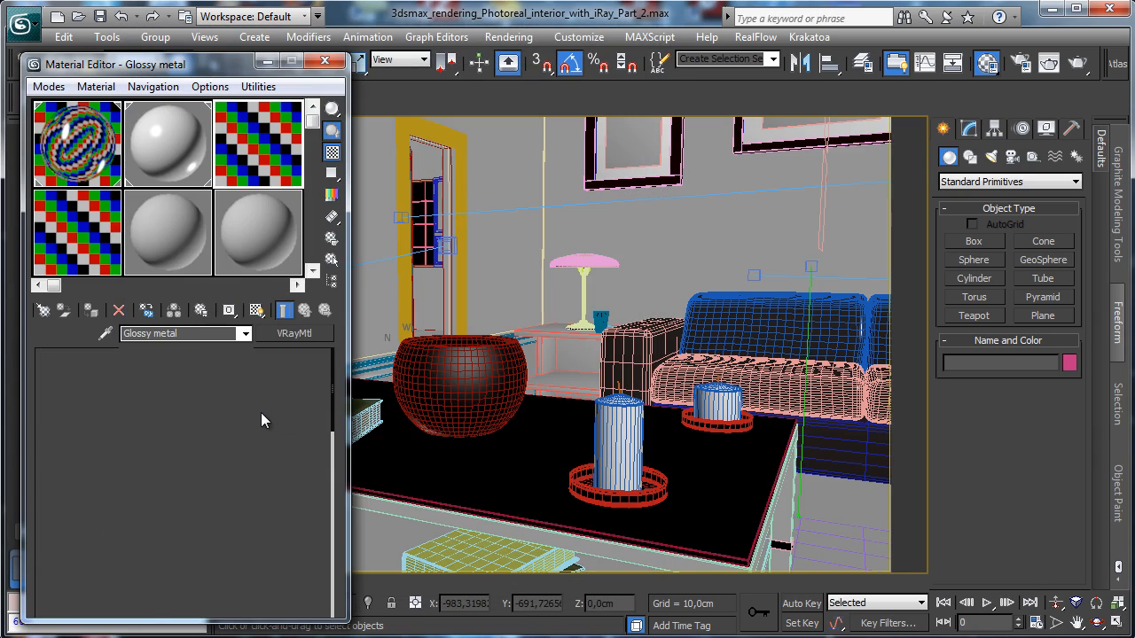
Give the Glossy metal material a black diffuse color, a reflectivity of 1,0 and a glossiness of about 0,48.
click(269, 469)
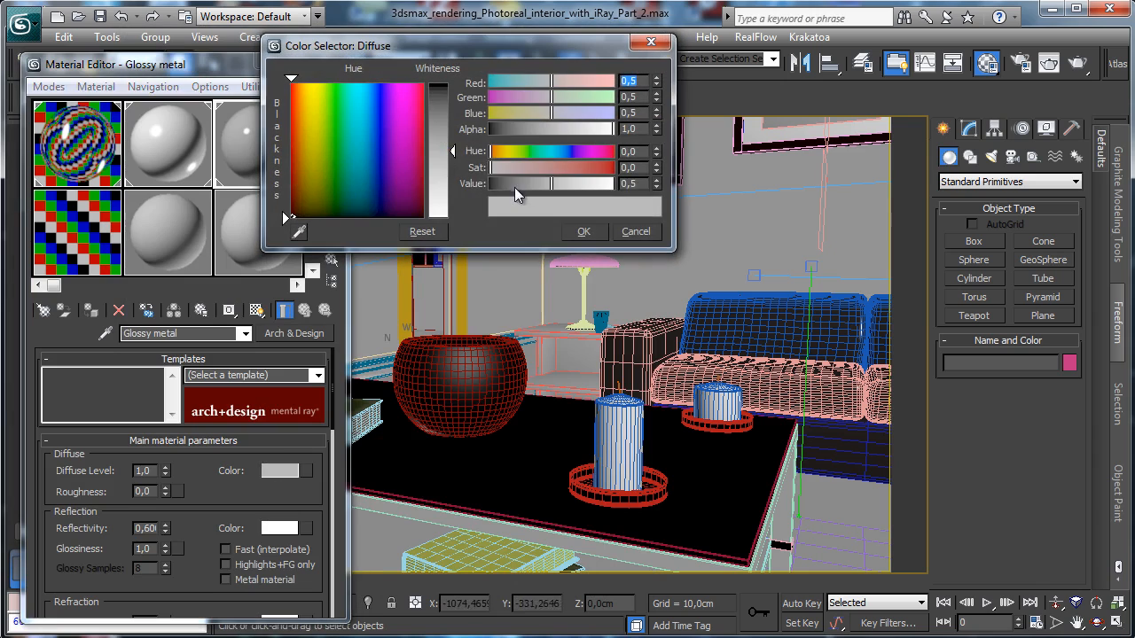
drag(514, 187, 479, 187)
click(586, 228)
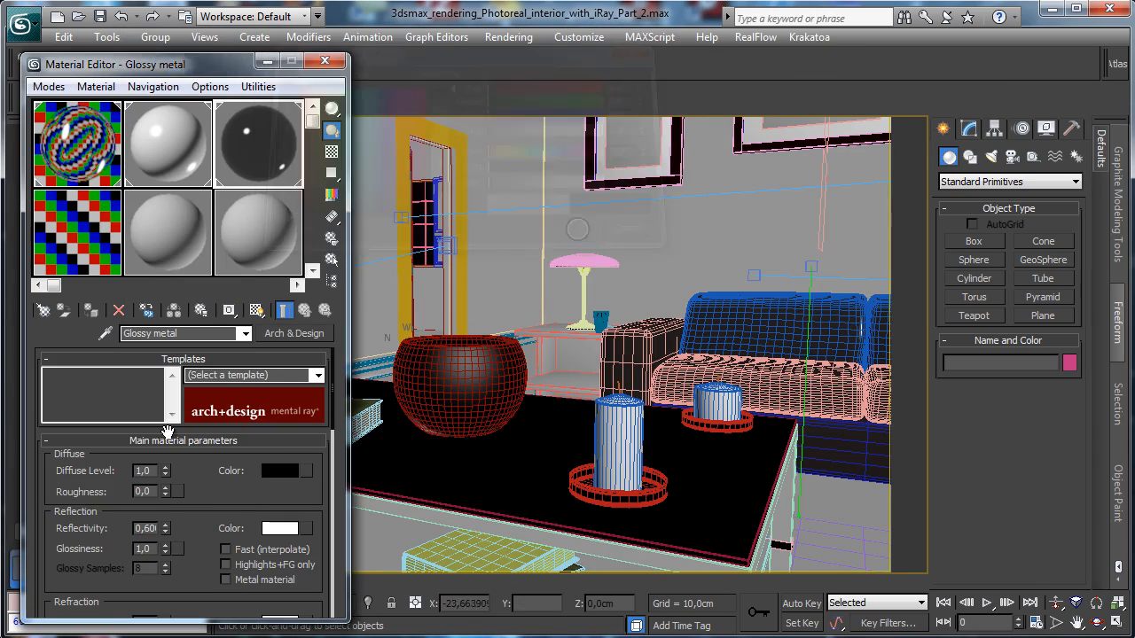
click(182, 359)
drag(165, 464, 172, 505)
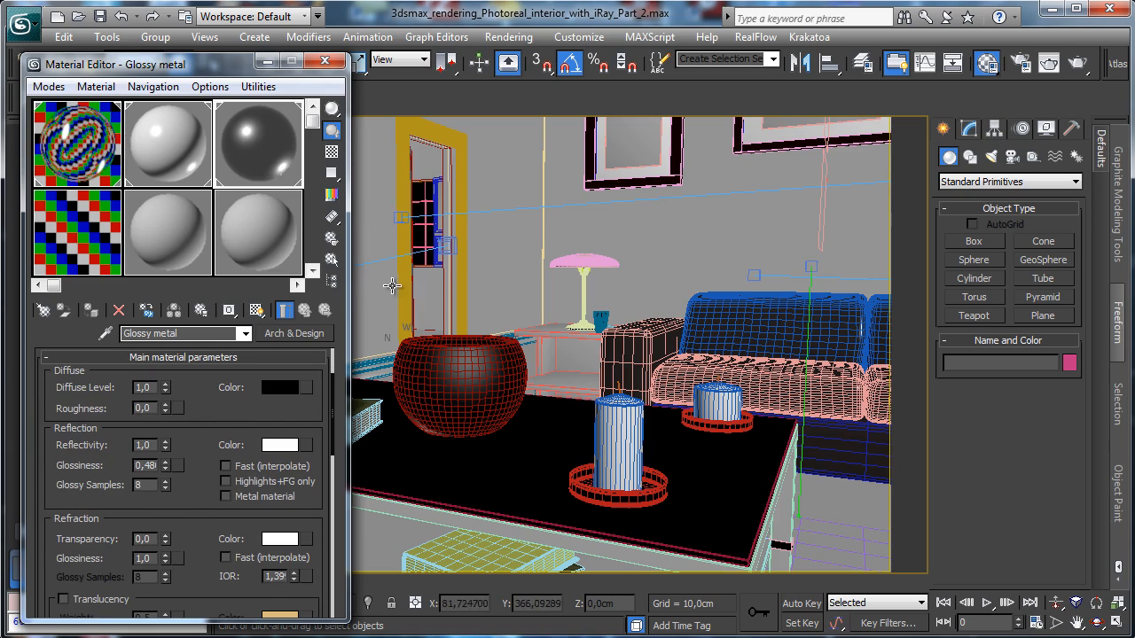
Display the sample background and set the Glossy metal material's IOR to 12, anisotropy to about 0,35 and BRDF to By IOR (fresnel reflections).
click(332, 154)
scroll(204, 416, down, 5)
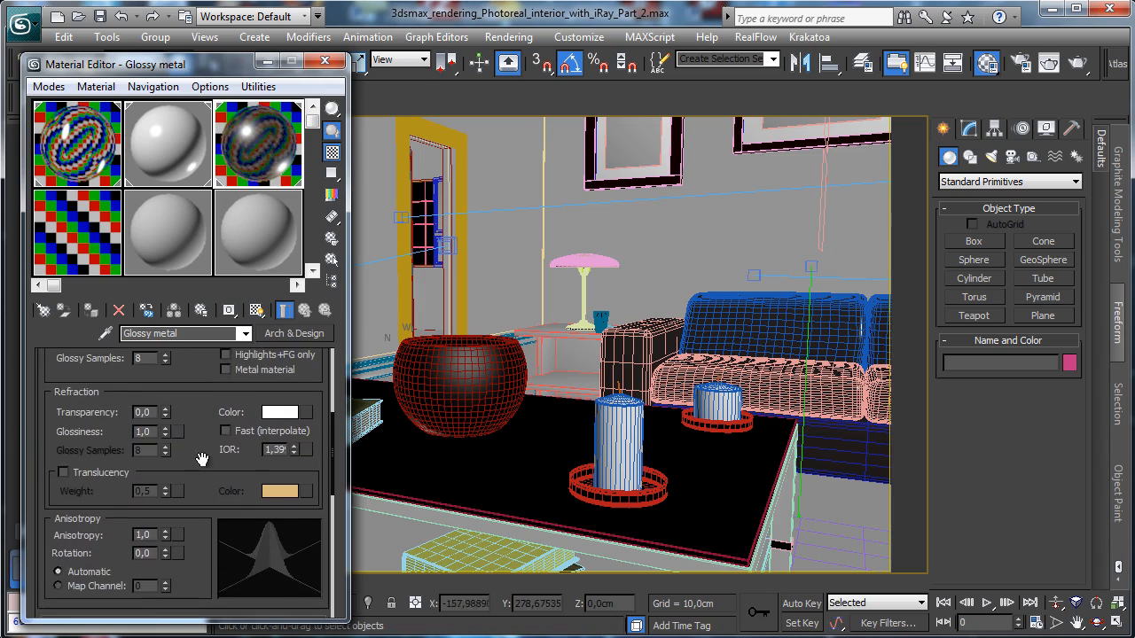
text(12)
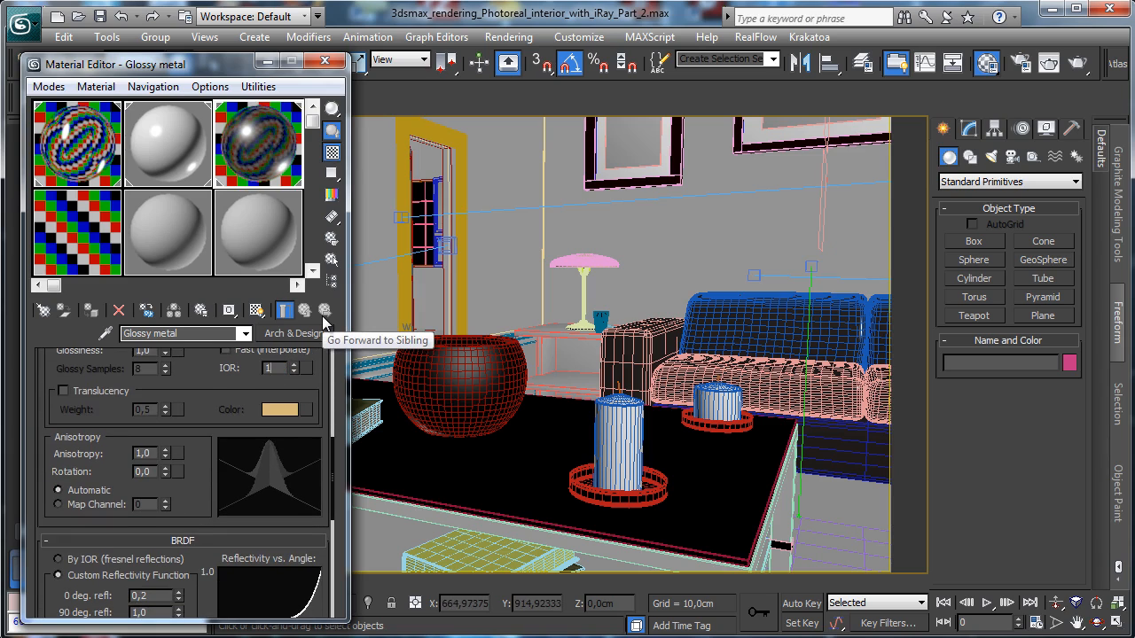
key(Return)
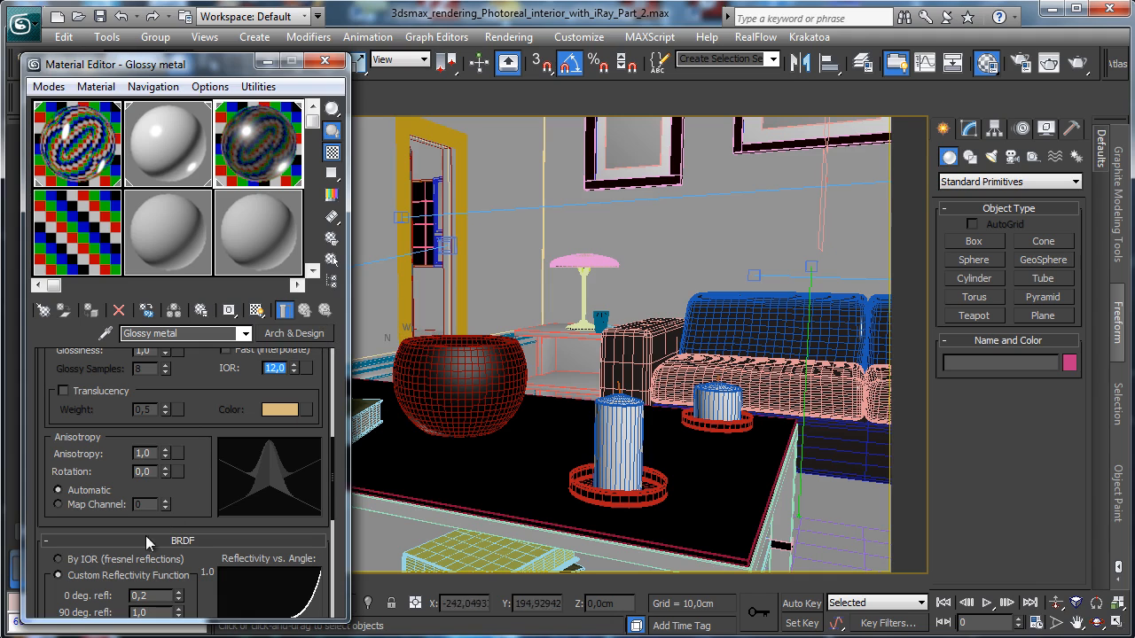
click(58, 559)
drag(166, 454, 166, 506)
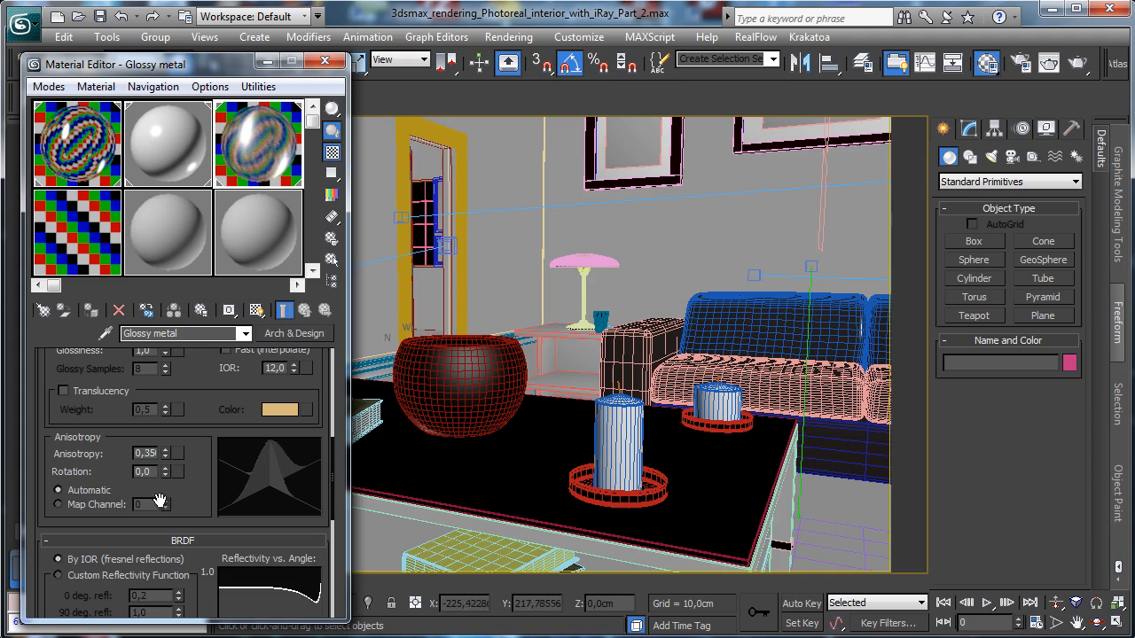
Reset the Material Editor slots to empty default materials.
click(75, 146)
click(258, 86)
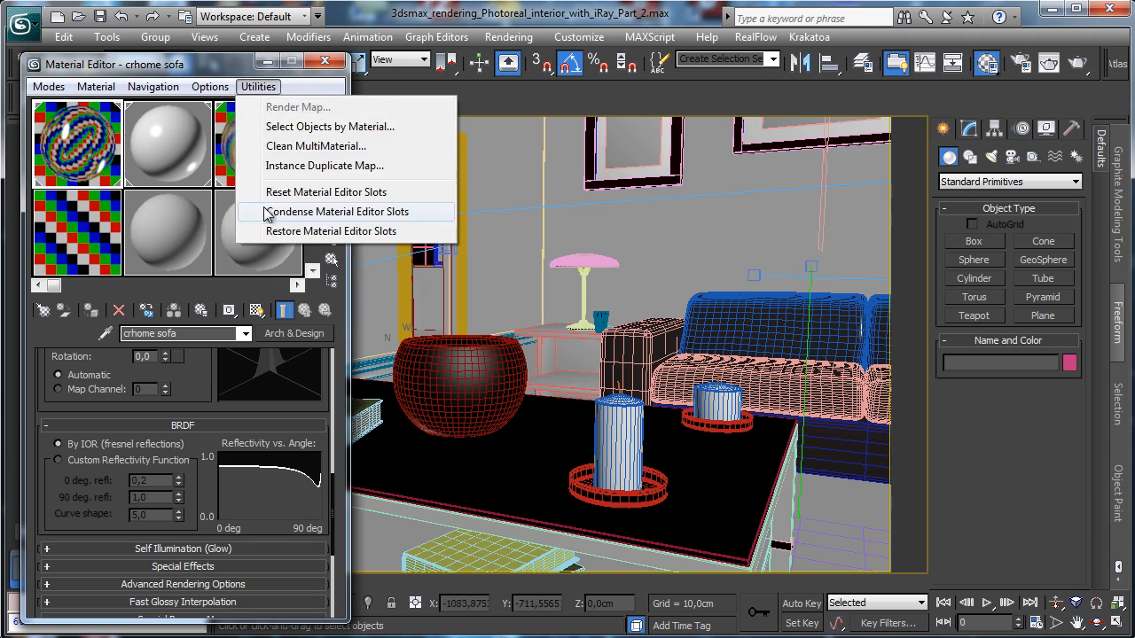
click(293, 191)
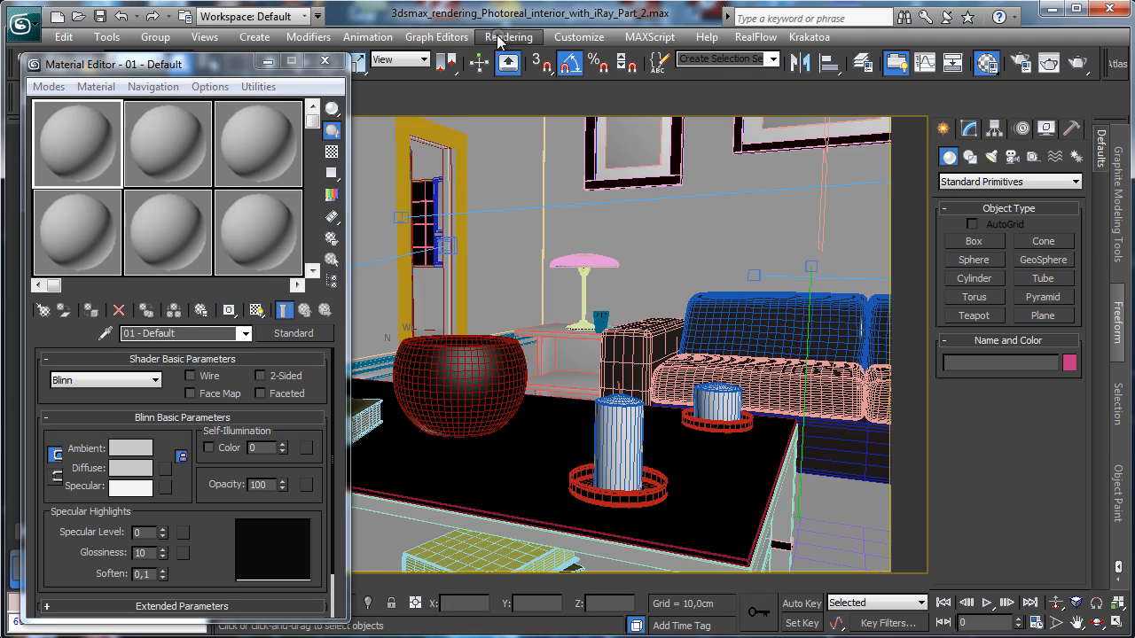
Load the Book material from the Material Explorer into the first sample slot as an instance.
click(437, 36)
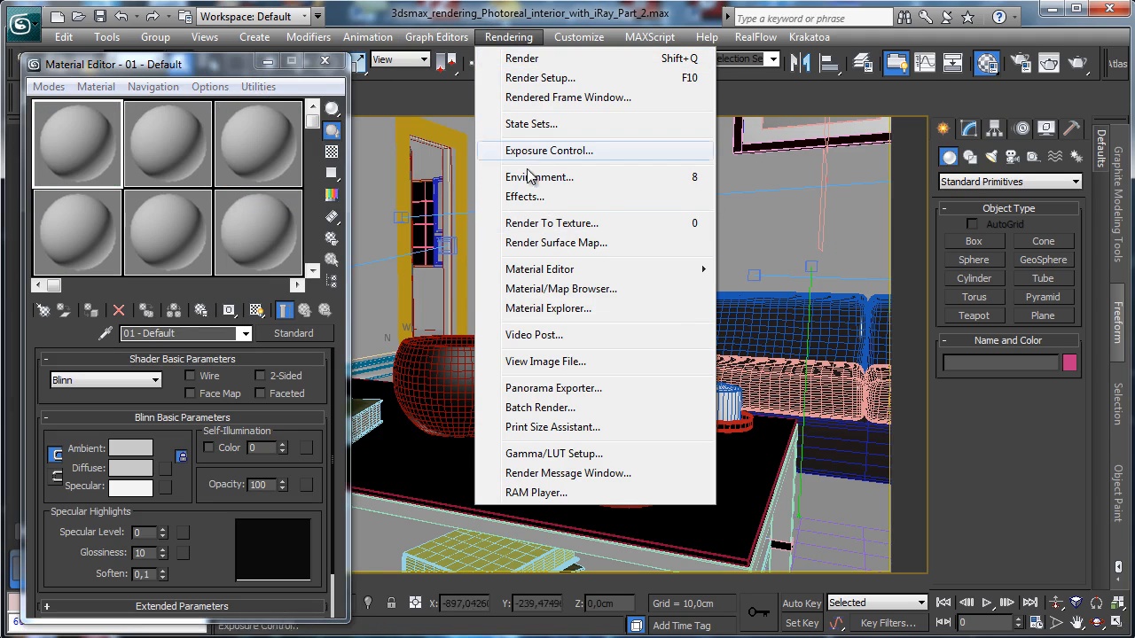
click(541, 307)
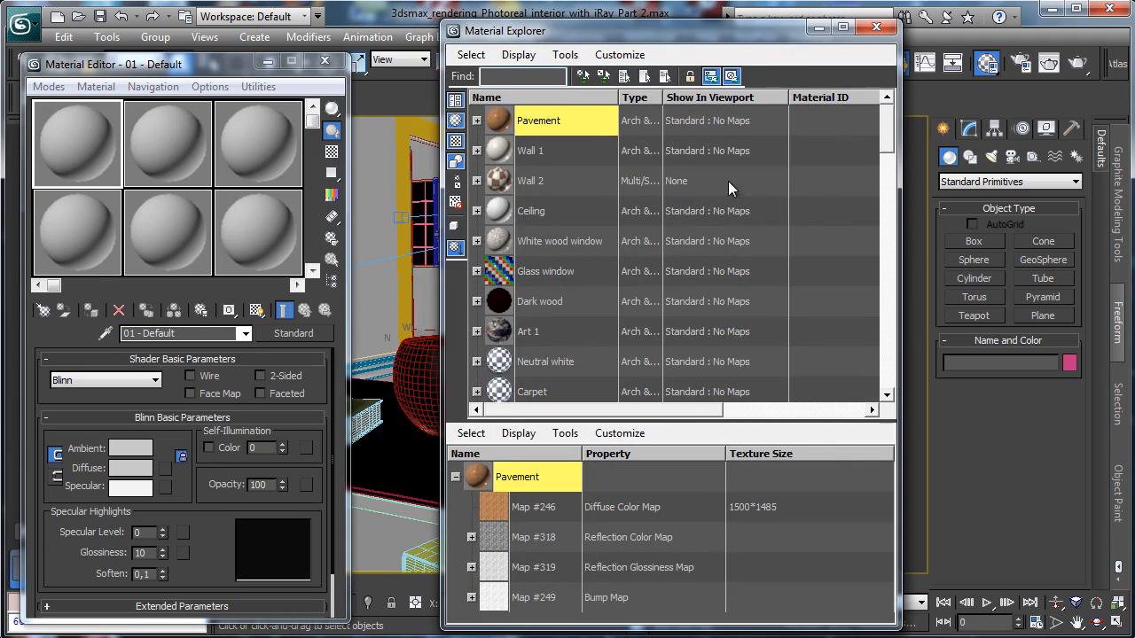
drag(887, 145, 883, 319)
click(541, 212)
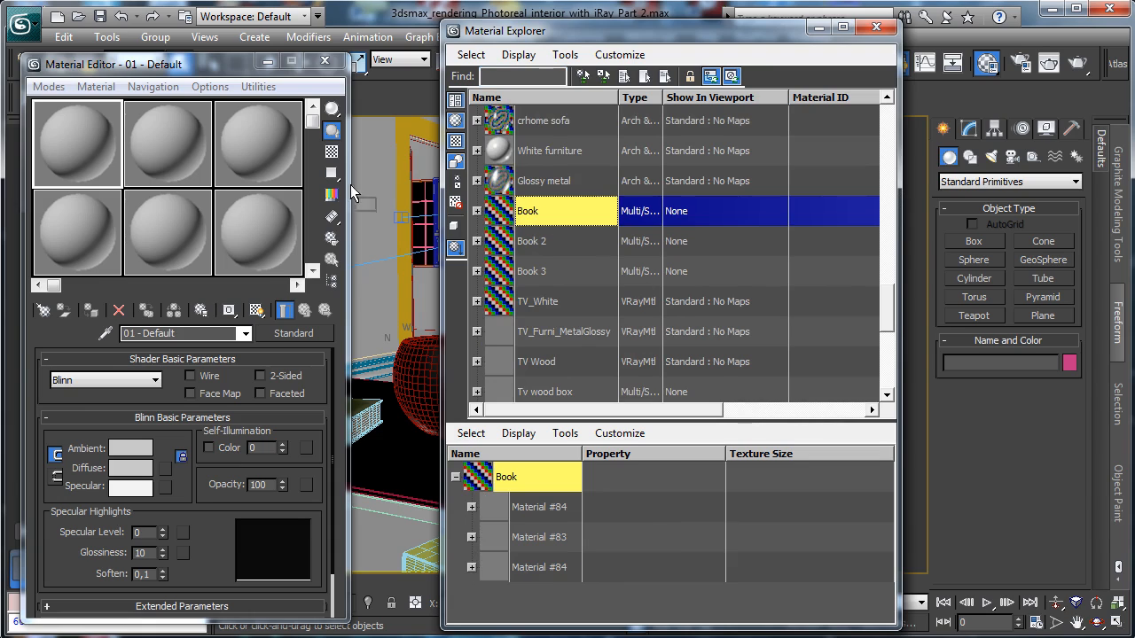
drag(65, 141, 67, 142)
click(155, 391)
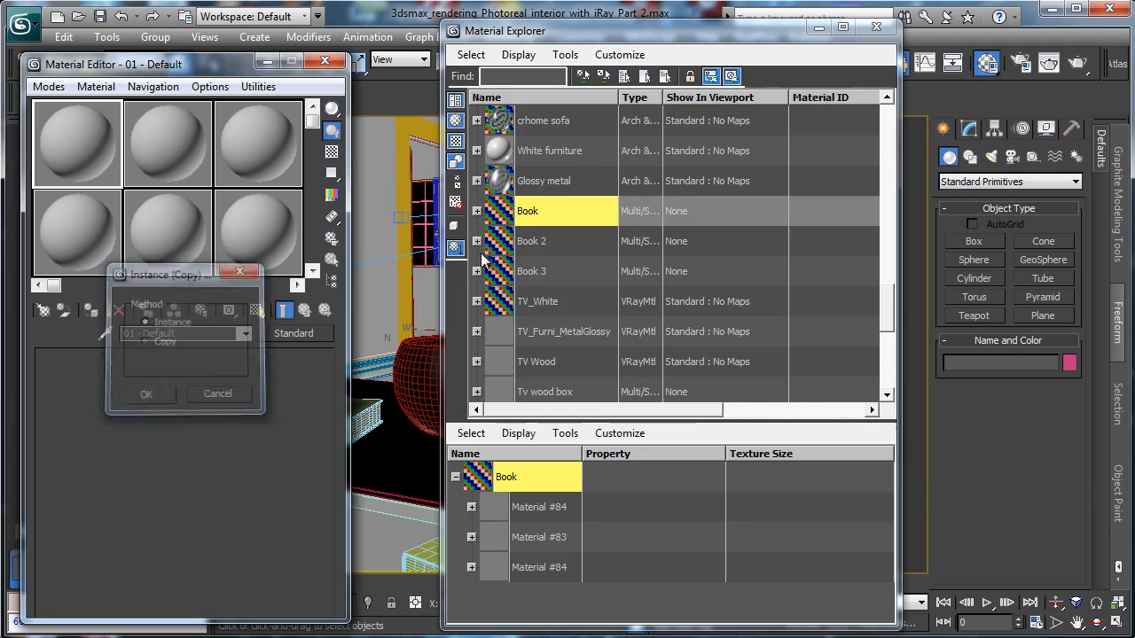
Load the Book 2 and Book 3 materials as instances into the second and third sample slots.
click(498, 250)
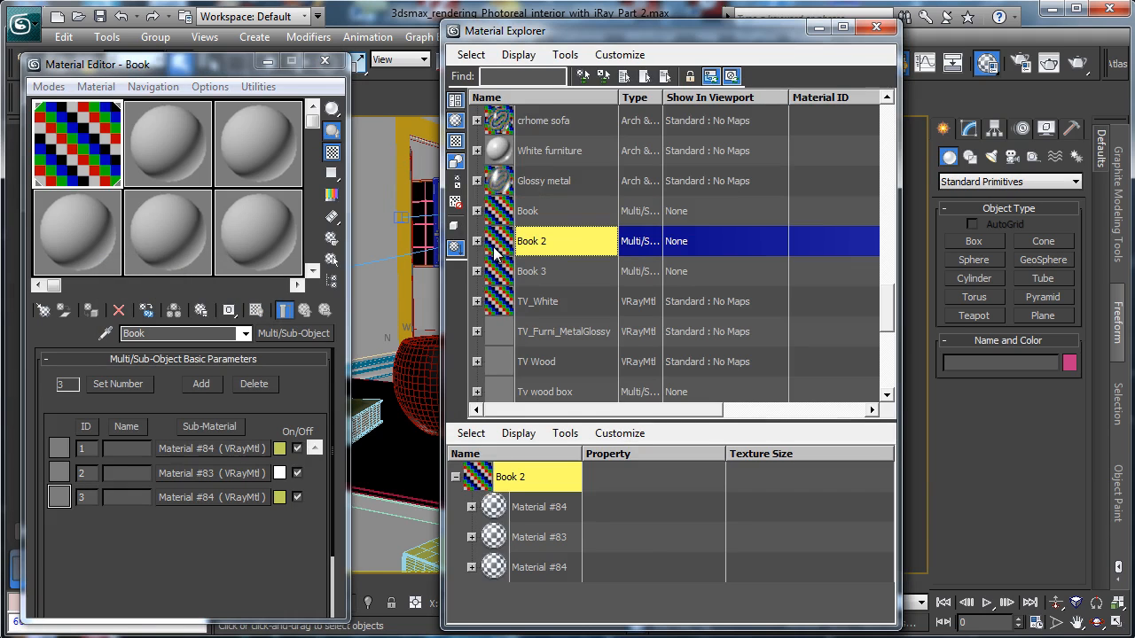
drag(497, 253, 164, 169)
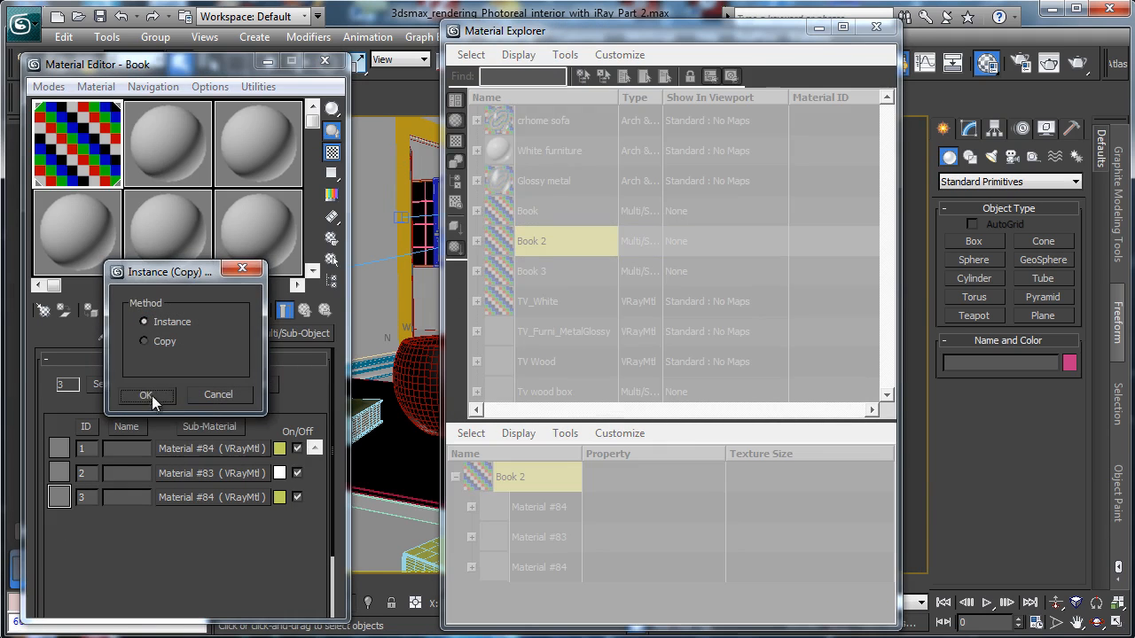
click(152, 396)
click(499, 276)
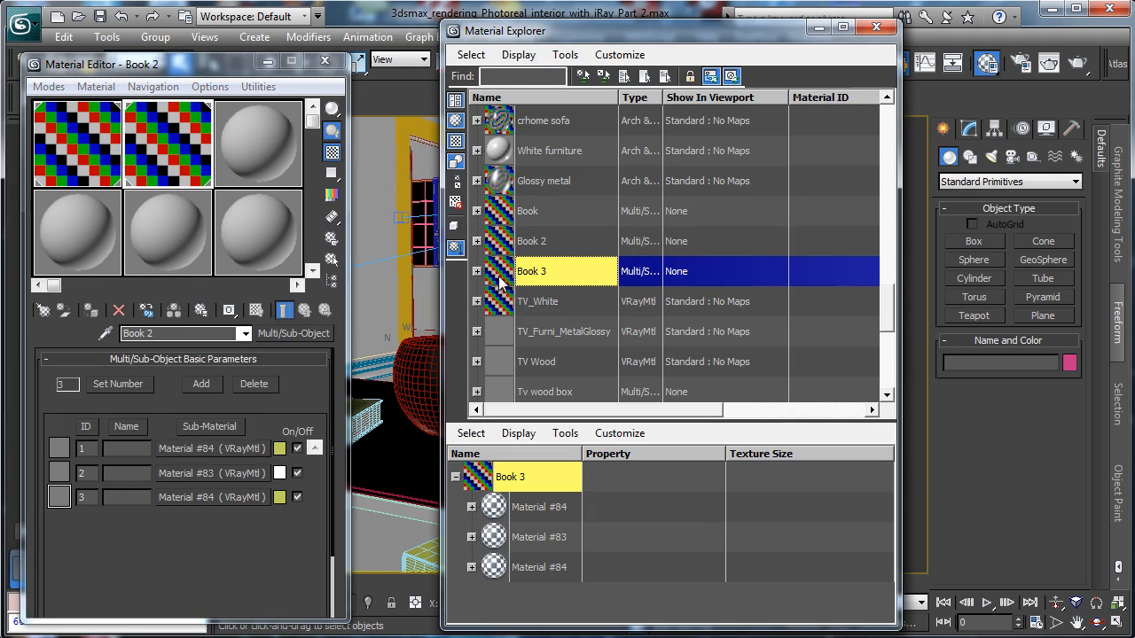
drag(254, 154, 255, 155)
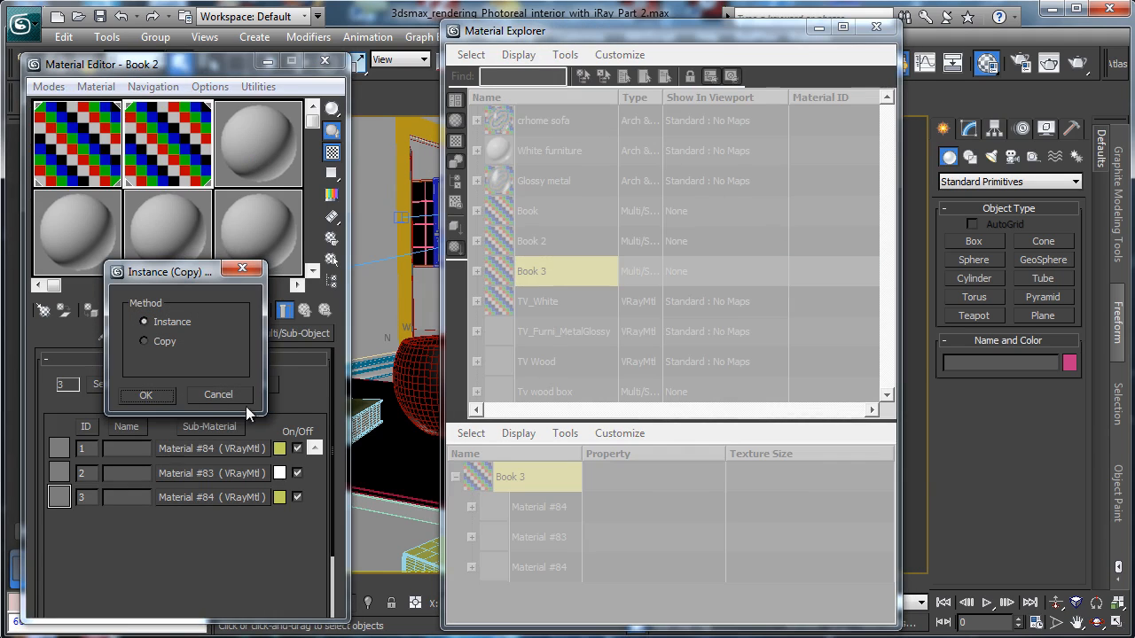
click(149, 396)
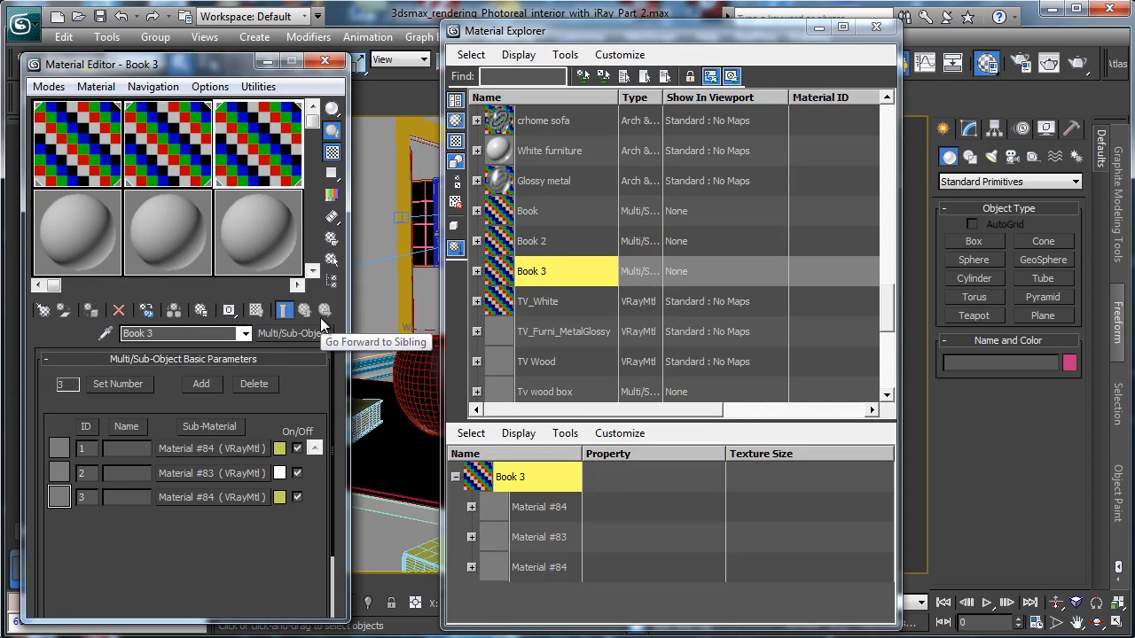
Close the Material Explorer and place the V-Ray sub-material with ID 1 of Book in the first unused sample slot.
click(119, 139)
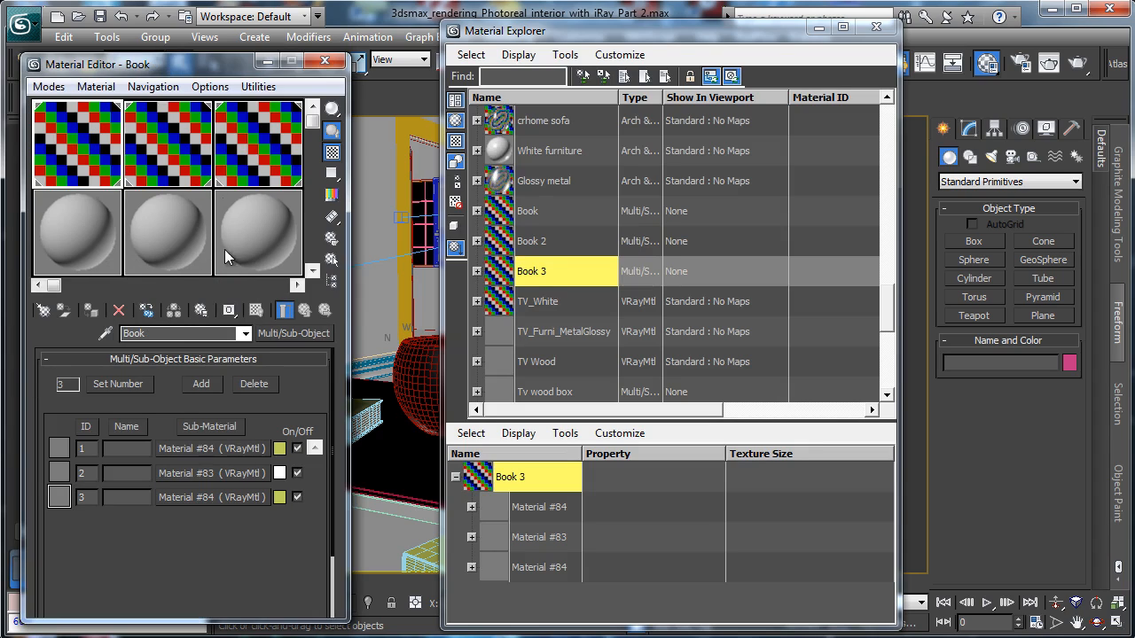
click(876, 27)
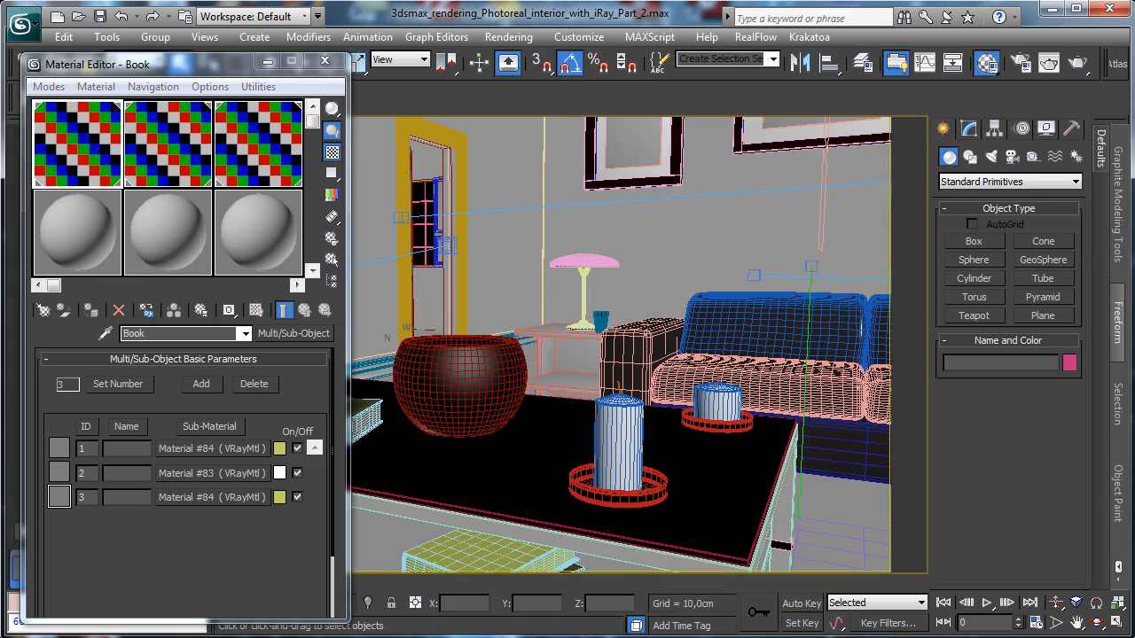
drag(133, 64, 862, 64)
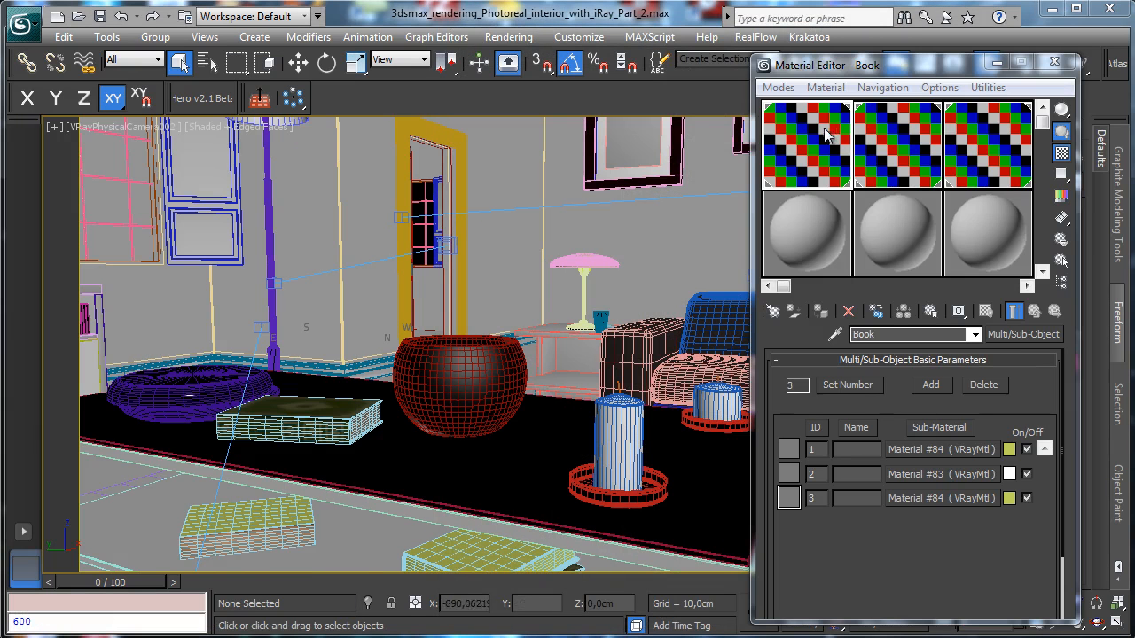
click(936, 449)
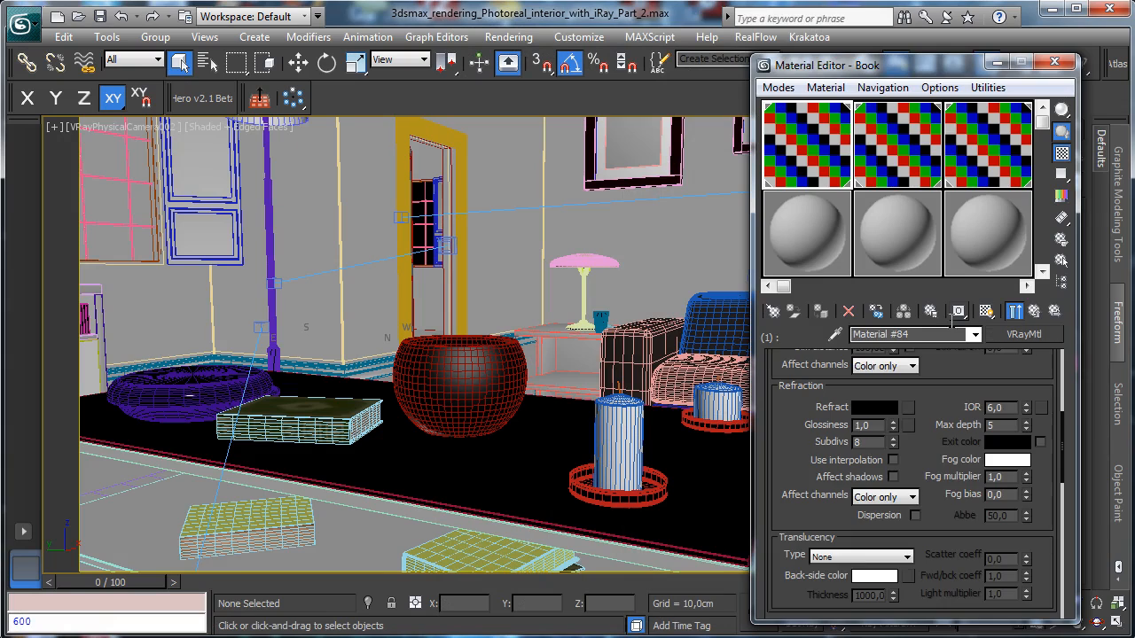
drag(945, 400, 936, 137)
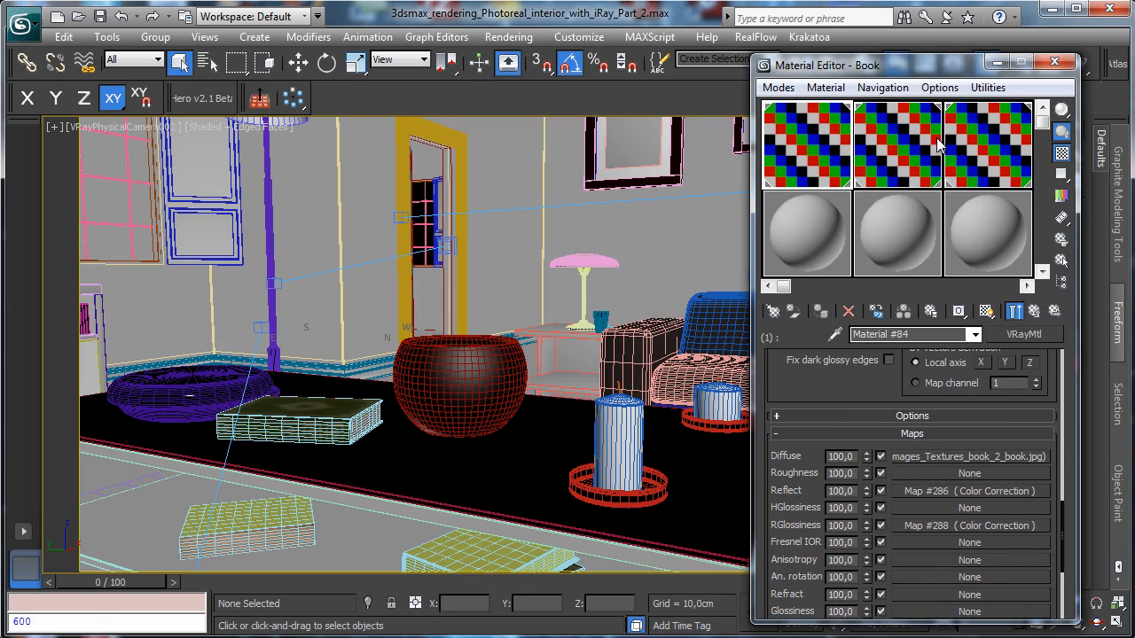
drag(1039, 339, 767, 223)
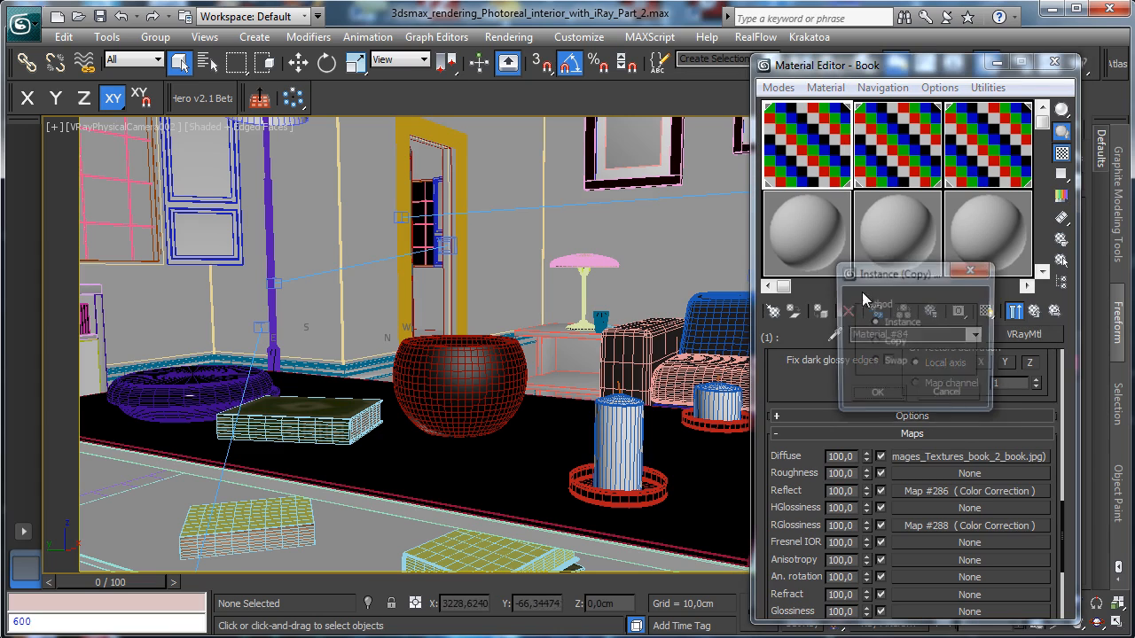
click(888, 399)
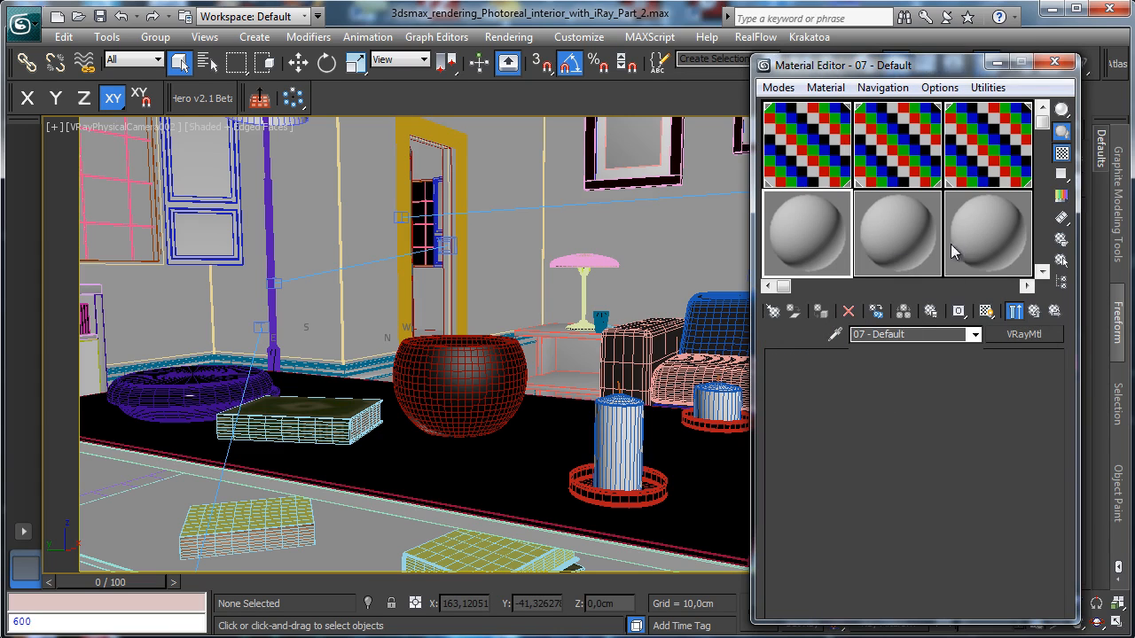
Convert the Book material's first sub-material to Arch & Design.
click(821, 151)
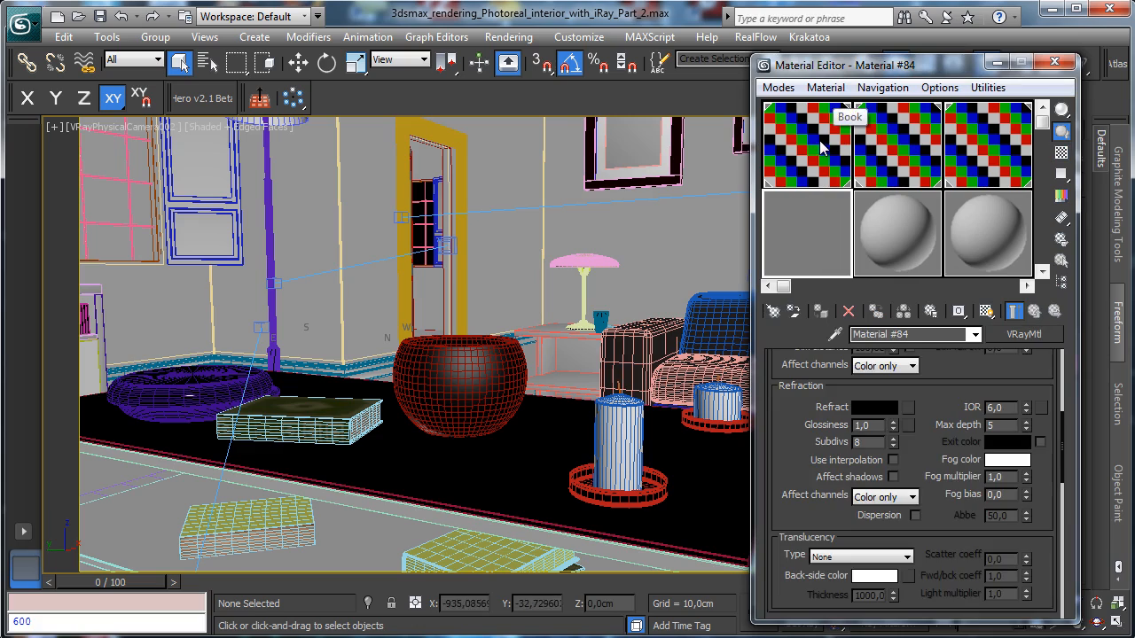
click(1019, 334)
double_click(224, 202)
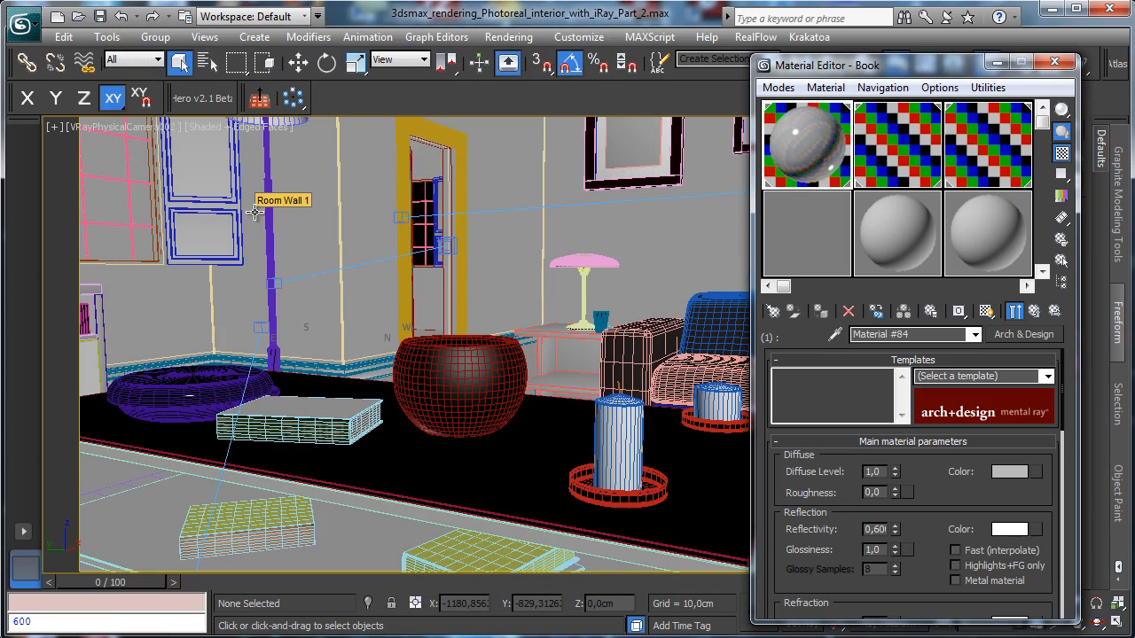
Copy the original V-Ray material's Diffuse bitmap into the diffuse color map of Book's Arch & Design sub-material.
click(814, 232)
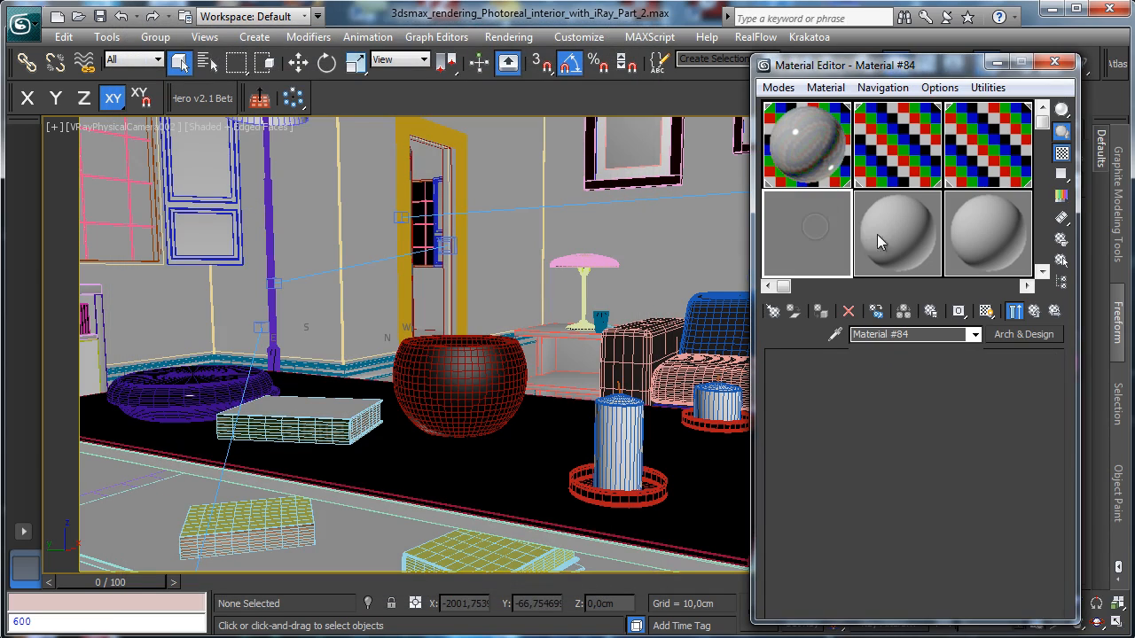
scroll(925, 514, down, 8)
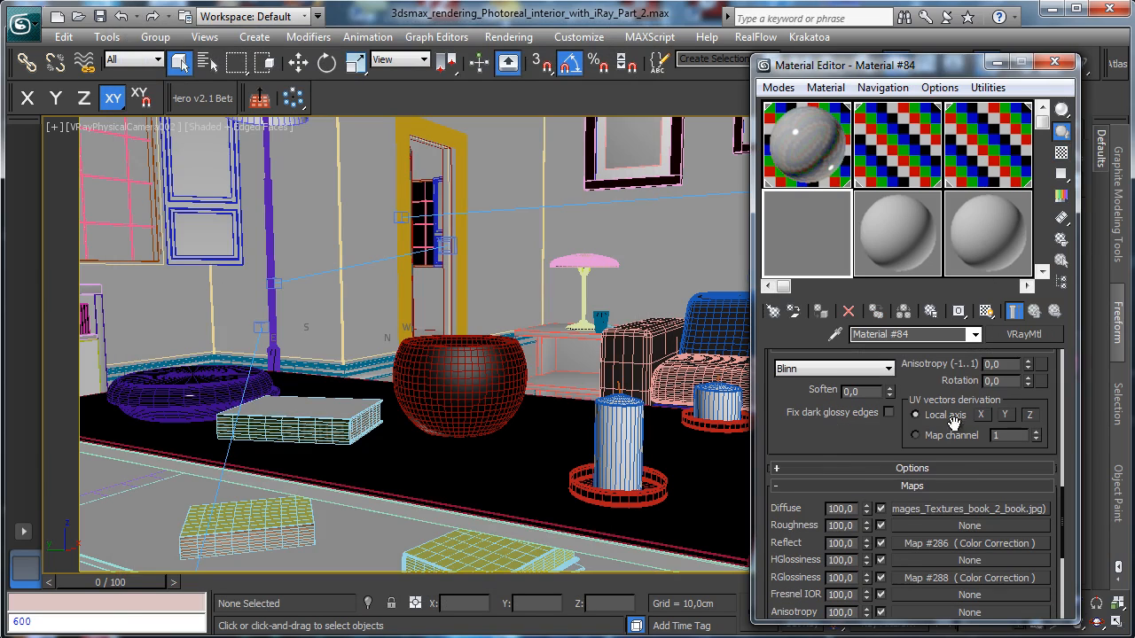
right_click(925, 514)
click(966, 542)
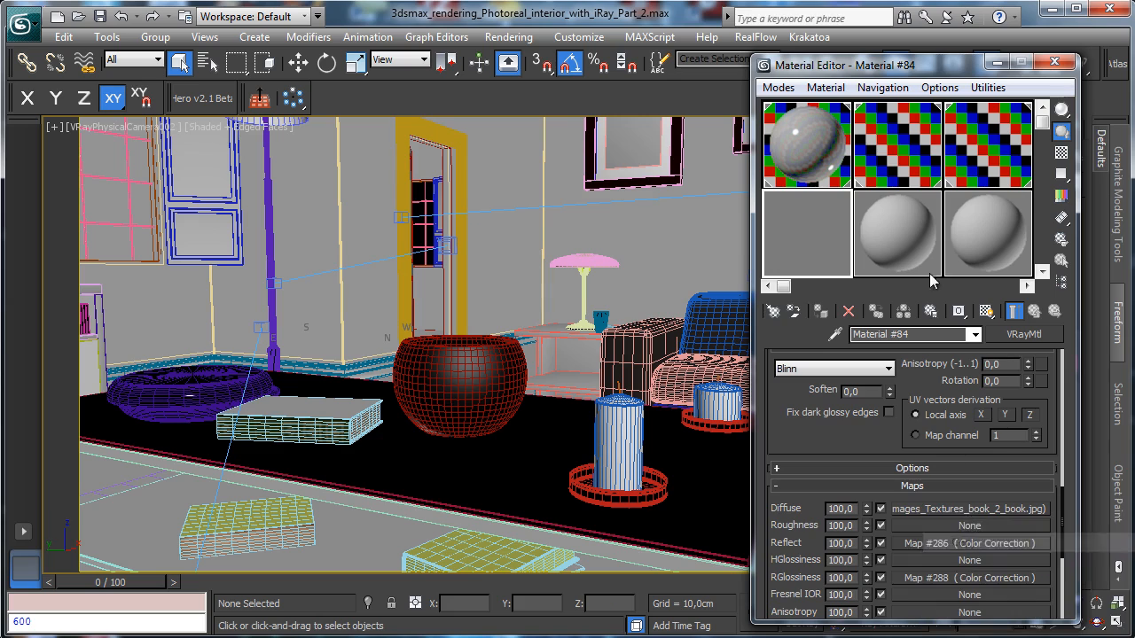
click(831, 158)
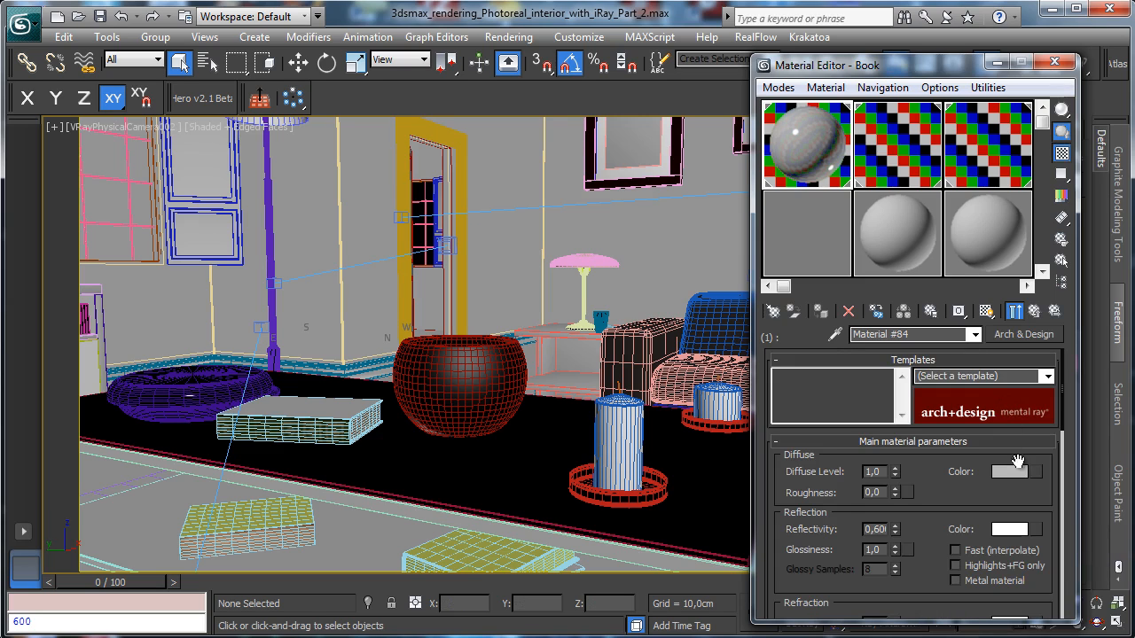
right_click(1036, 474)
click(1050, 480)
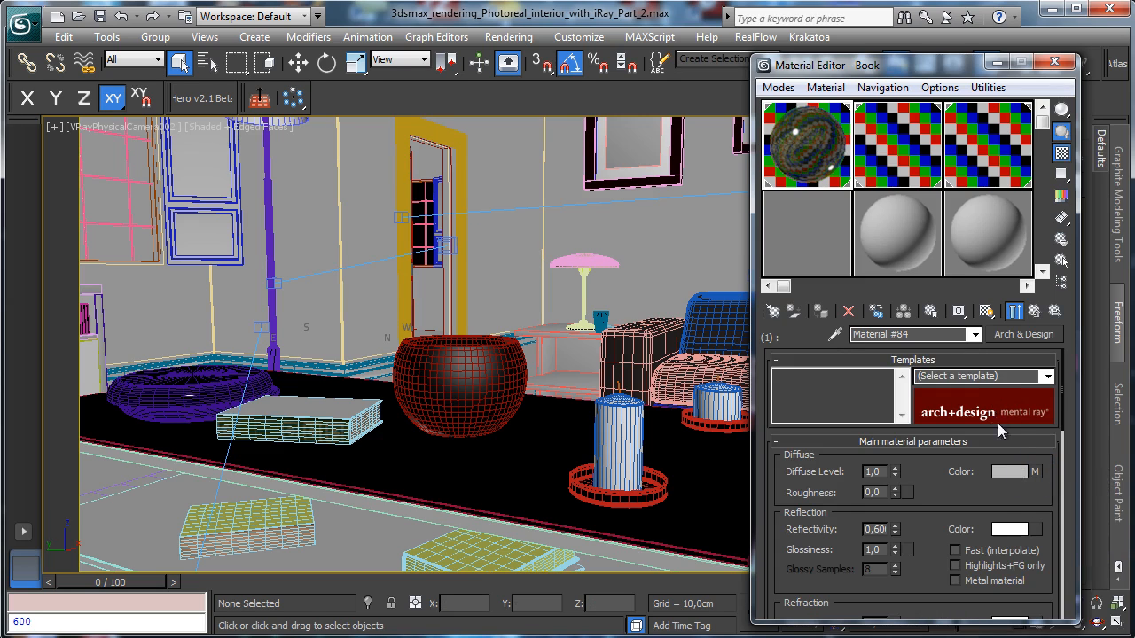
Copy the V-Ray material's Reflect Color Correction map into the Reflection Color map of Book's Arch & Design sub-material.
click(1054, 311)
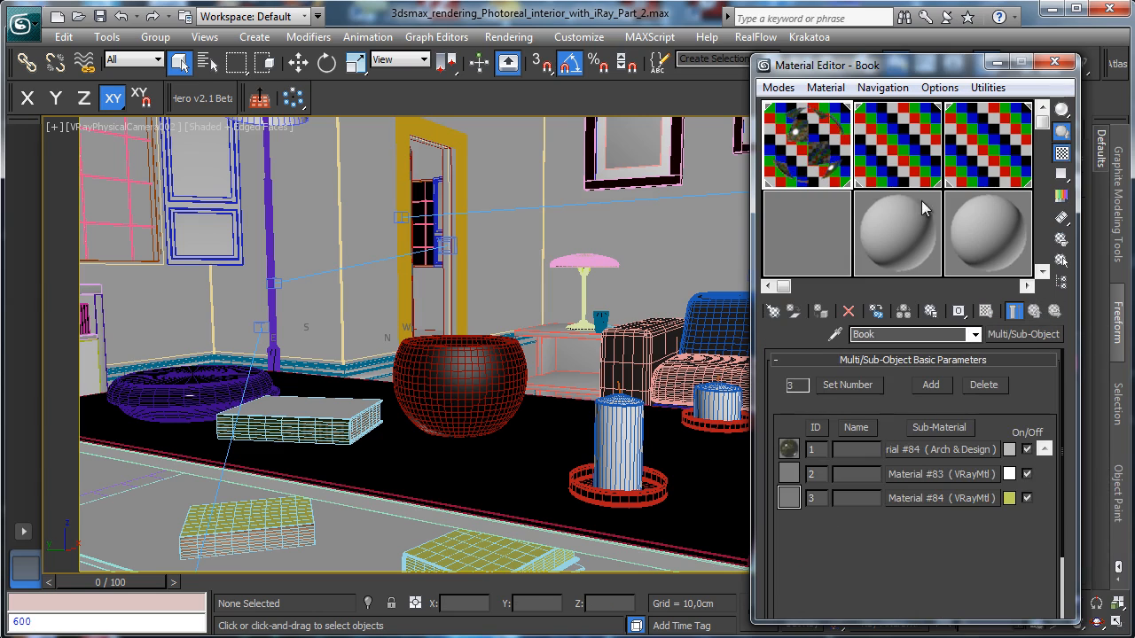
click(817, 228)
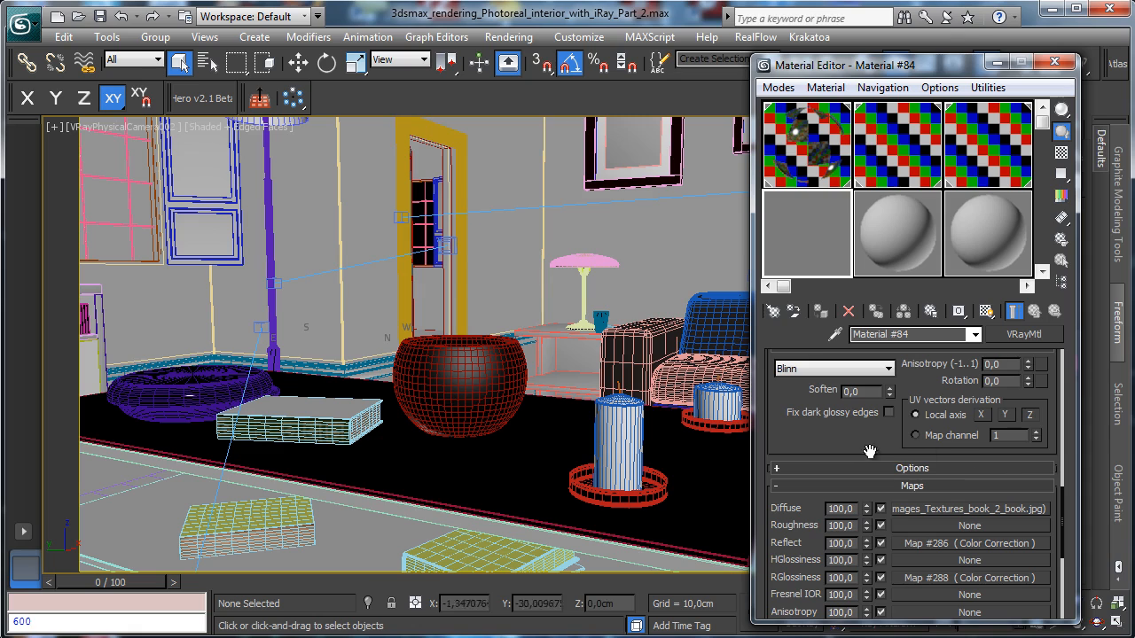
right_click(915, 543)
click(955, 572)
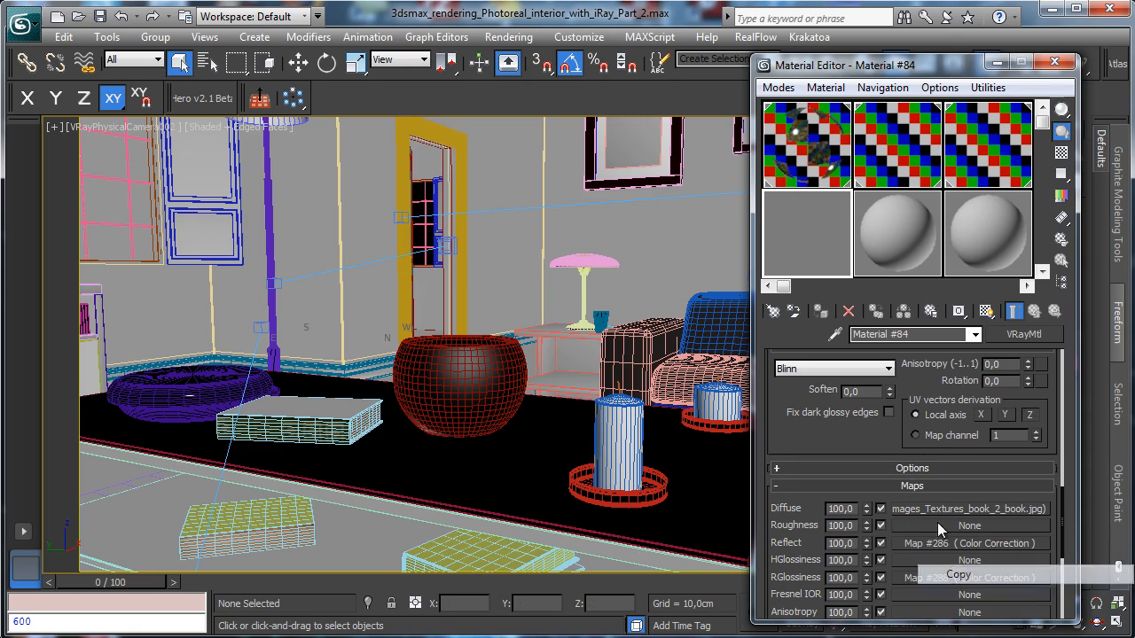
click(815, 153)
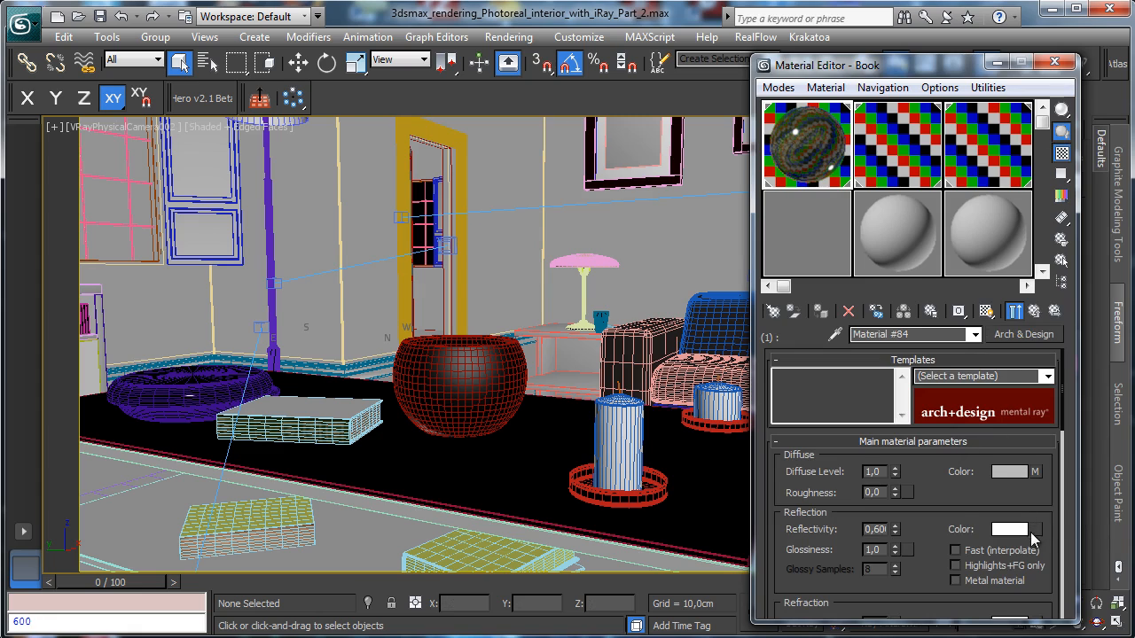
scroll(937, 506, down, 5)
scroll(927, 493, down, 5)
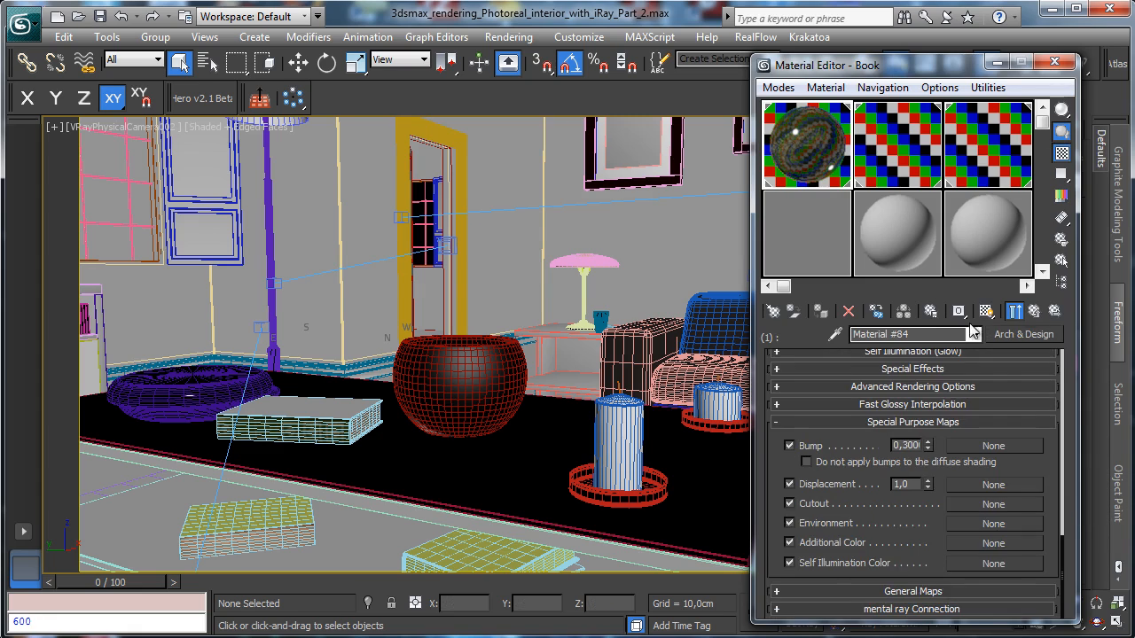
click(901, 591)
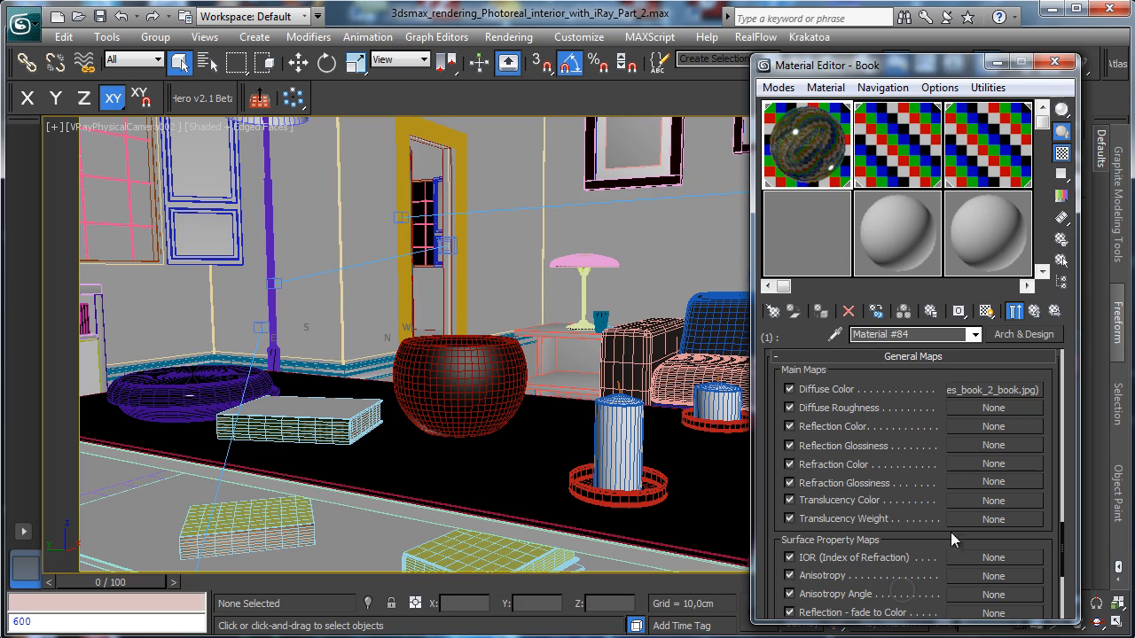
right_click(969, 427)
click(998, 438)
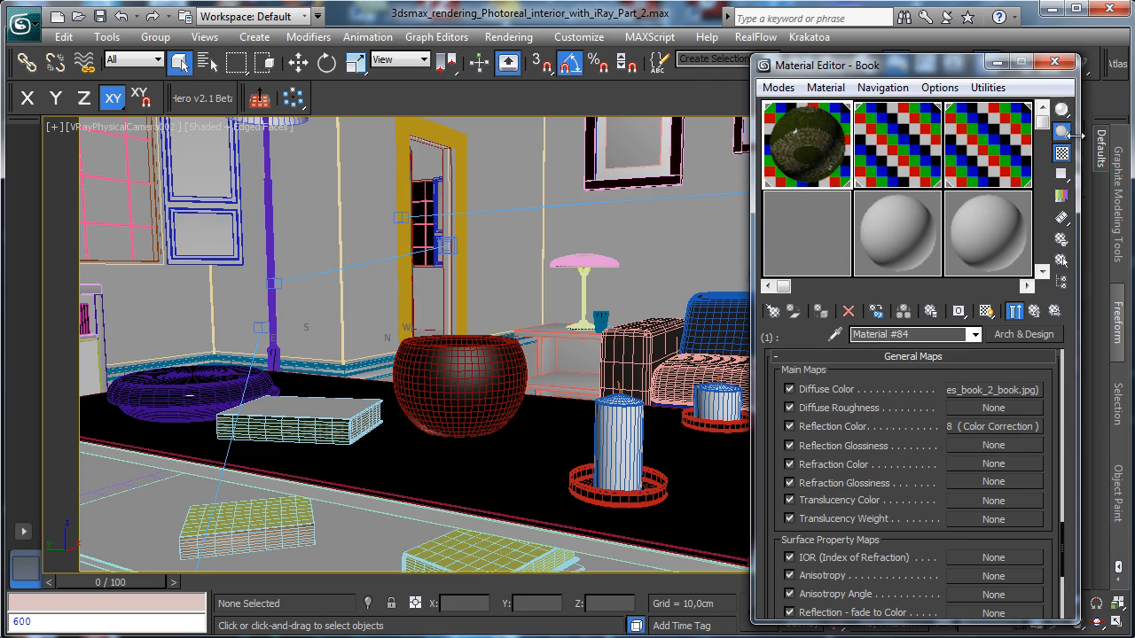
Copy the V-Ray material's RGlossiness Color Correction map into the Reflection Glossiness map of Book's Arch & Design sub-material.
click(816, 206)
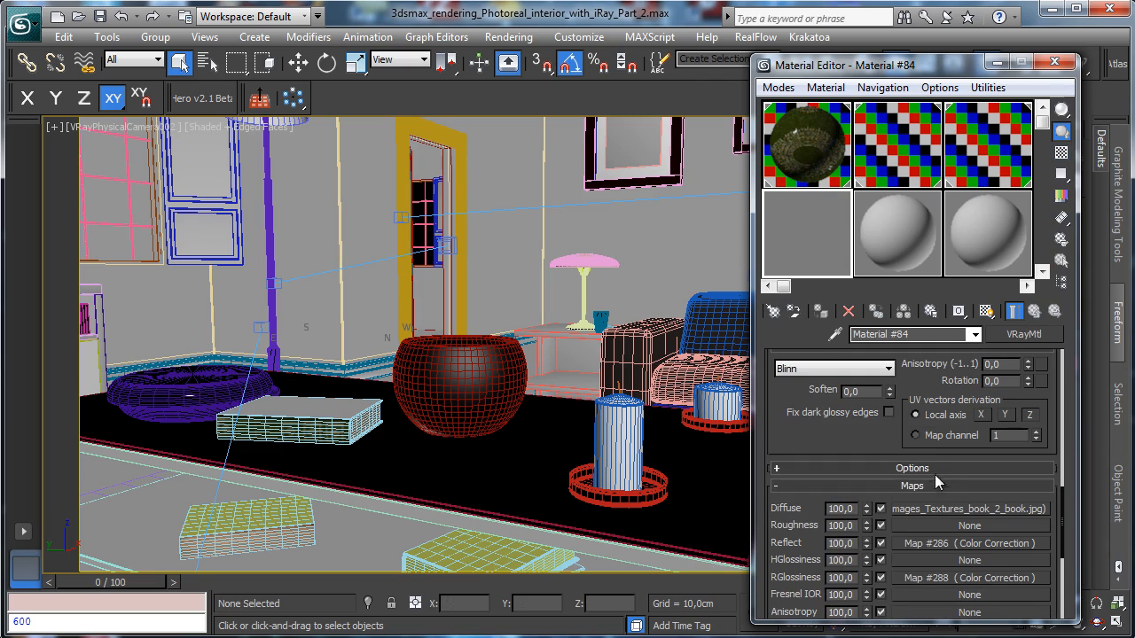
right_click(912, 576)
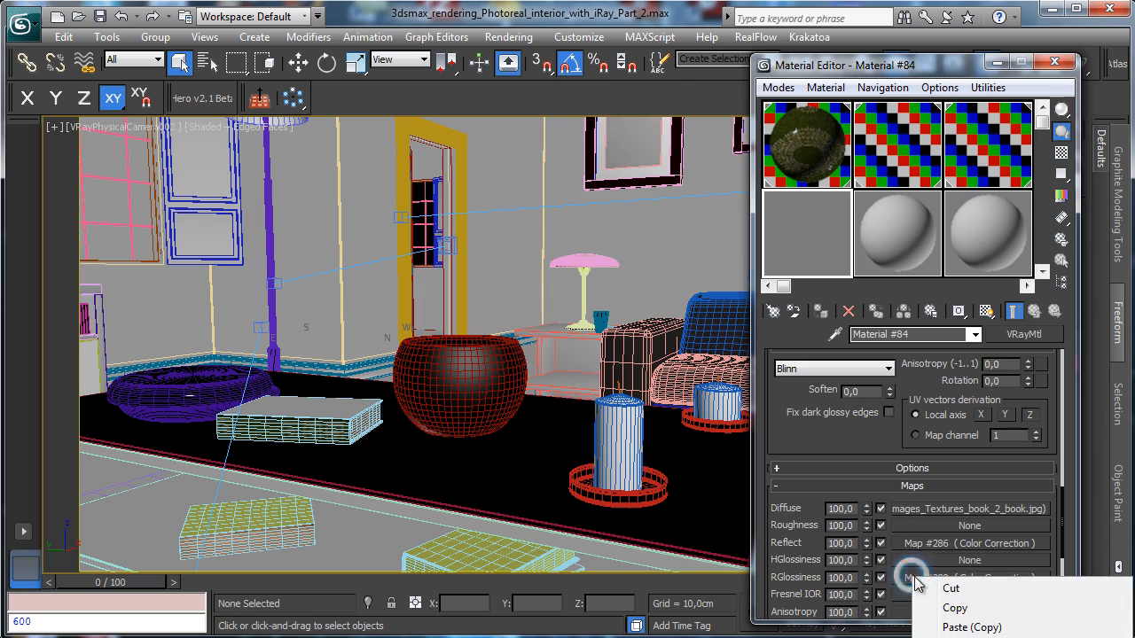
click(966, 612)
click(840, 159)
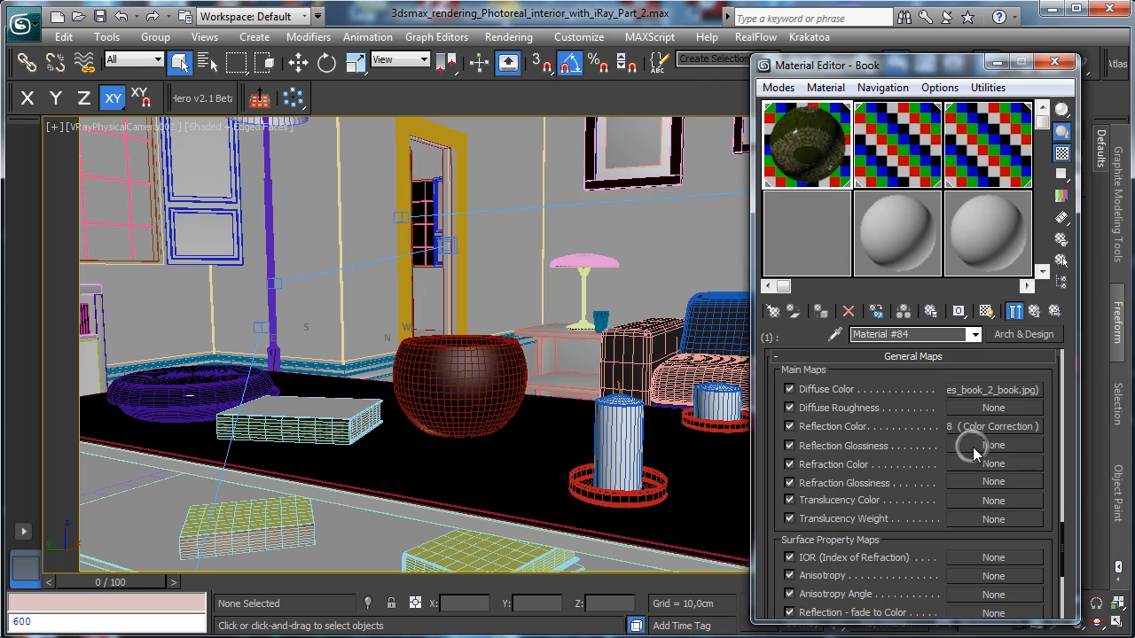
right_click(973, 447)
click(1020, 458)
Copy the V-Ray material's Bump Color Correction map into the Bump map of Book's first Arch & Design sub-material and set its amount to 0,1.
click(827, 200)
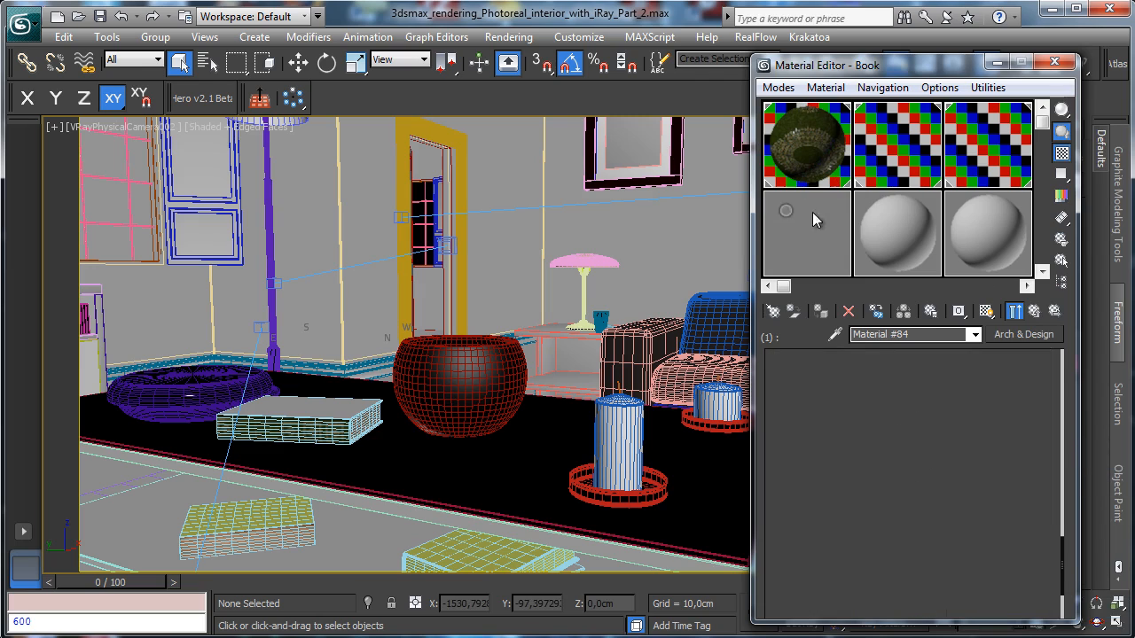
scroll(865, 454, down, 5)
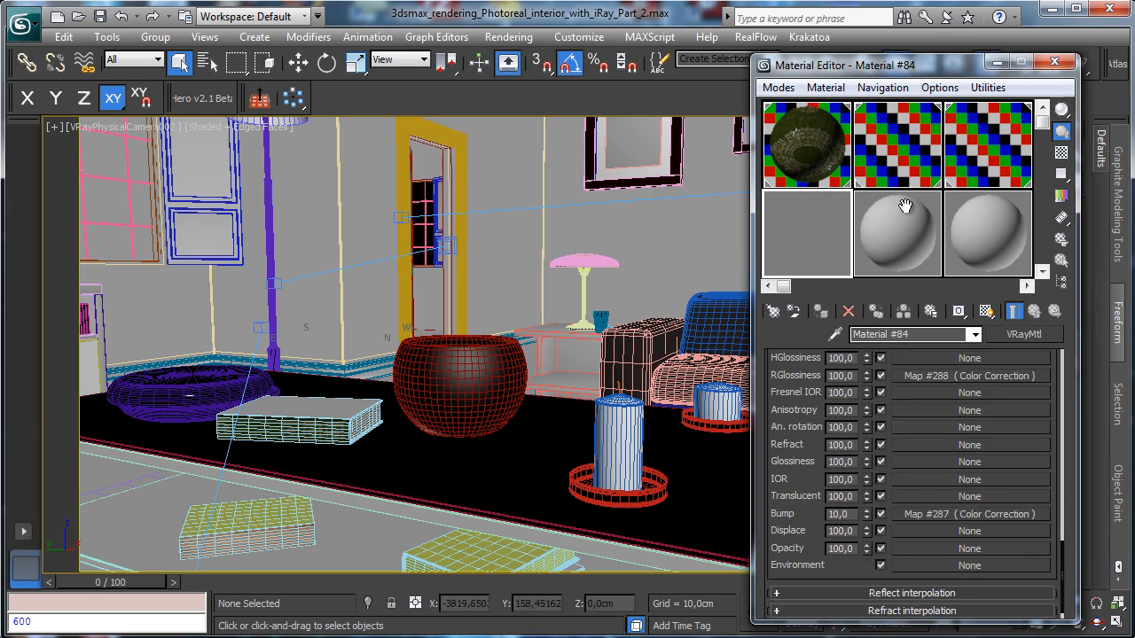
right_click(915, 499)
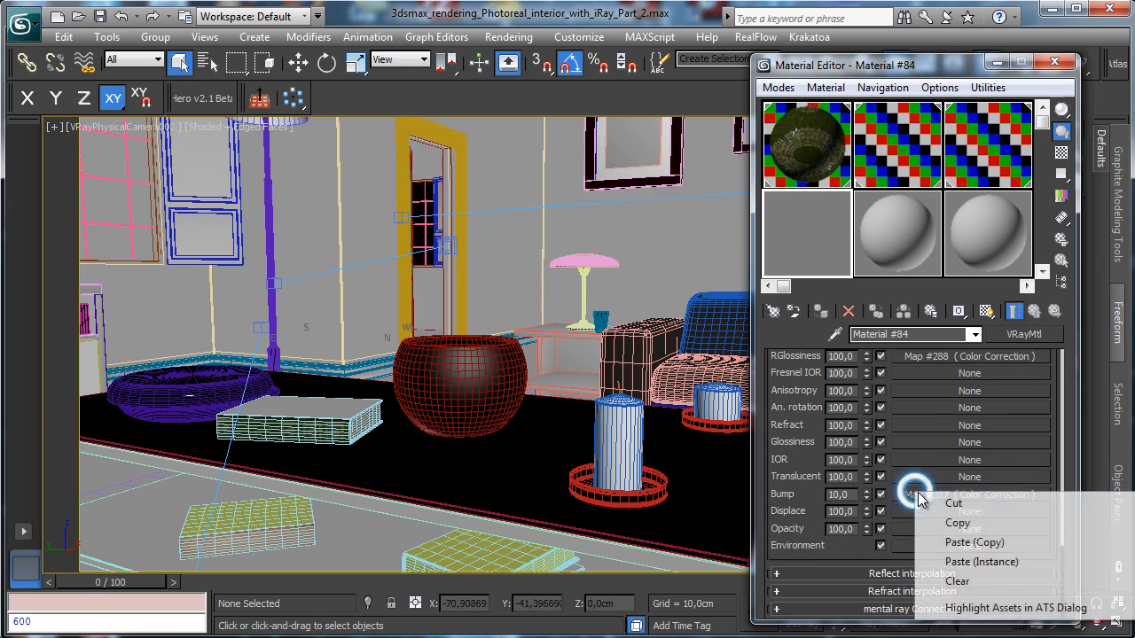
click(951, 523)
click(827, 152)
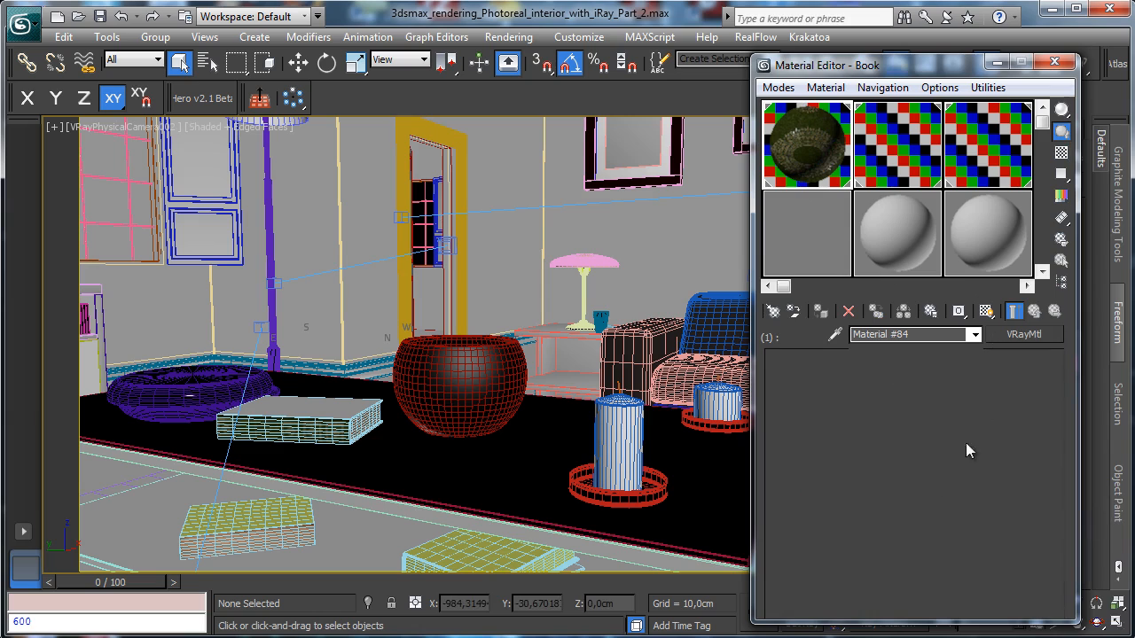
scroll(929, 406, up, 4)
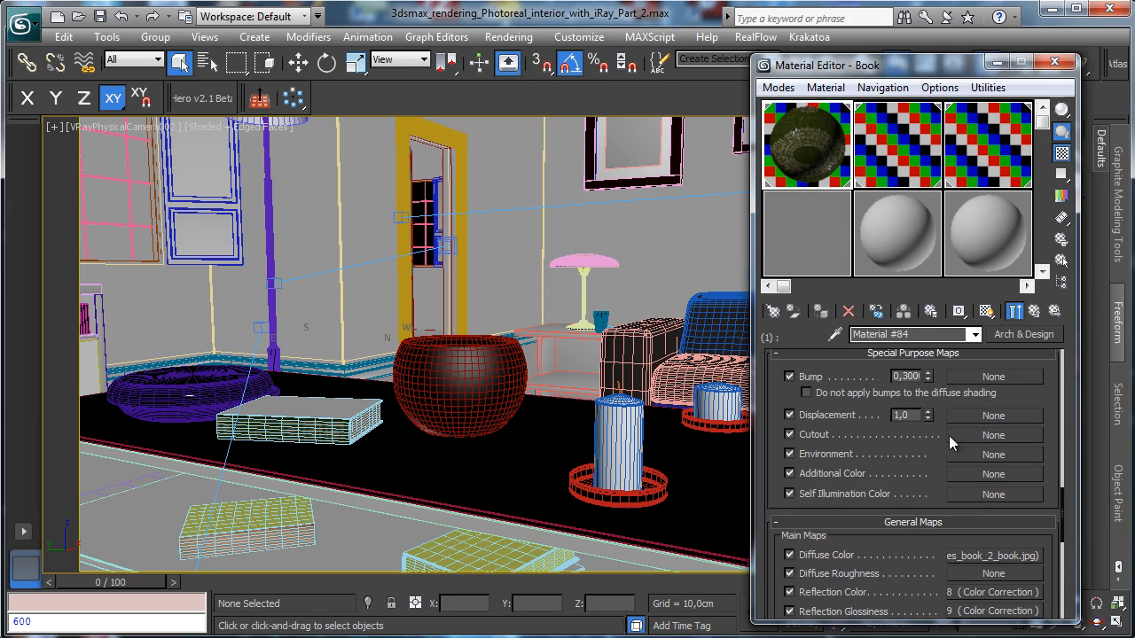
right_click(968, 374)
click(993, 386)
double_click(906, 376)
text(0,1)
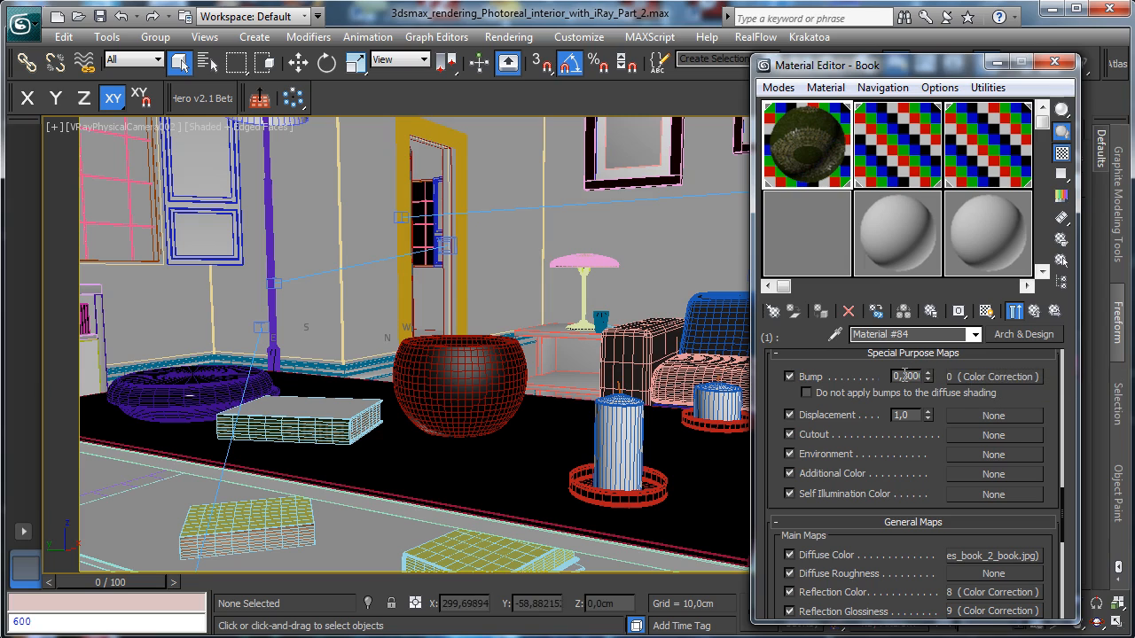
key(Return)
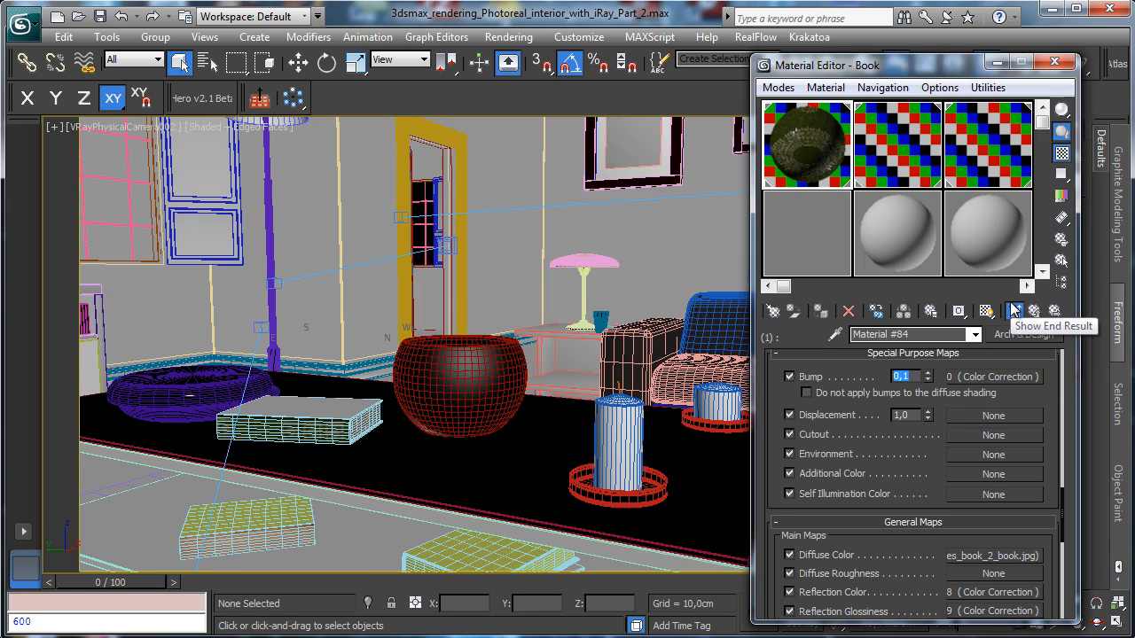
Match the first sub-material's reflections to the V-Ray original by enabling By IOR (fresnel reflections) and setting the IOR to 6.
click(1014, 311)
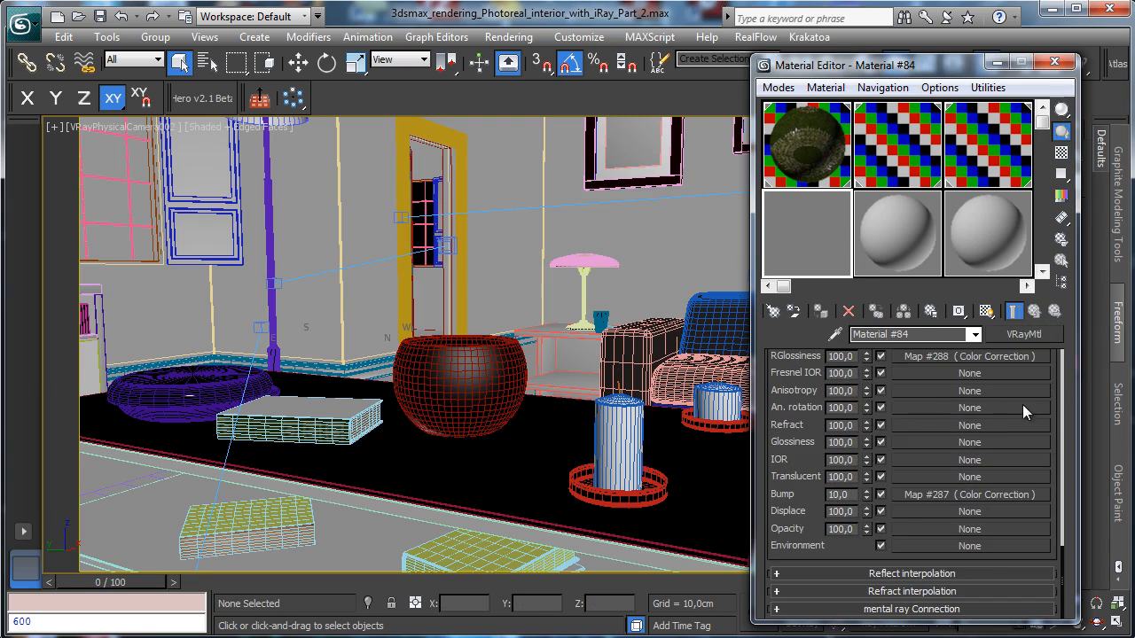
scroll(1065, 388, up, 5)
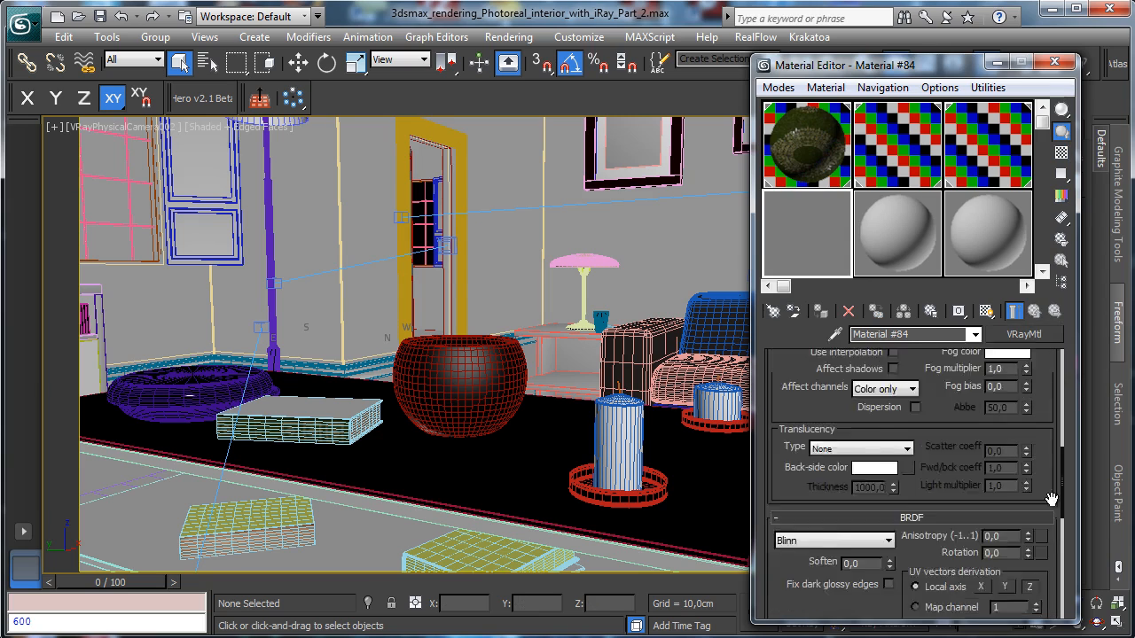
drag(1039, 415, 1013, 527)
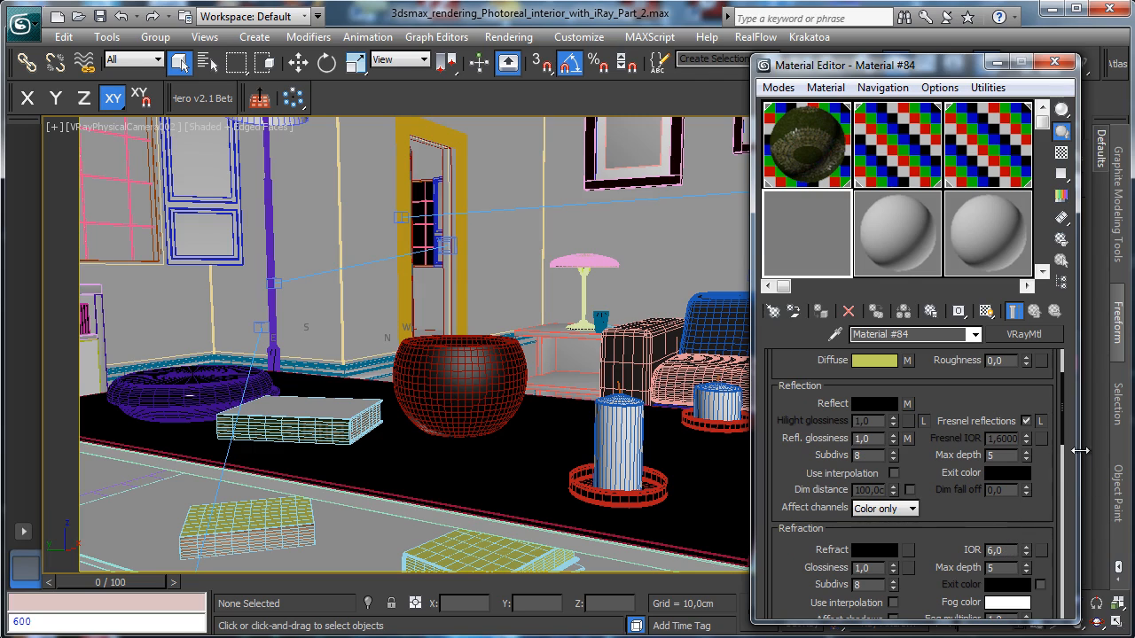
click(848, 140)
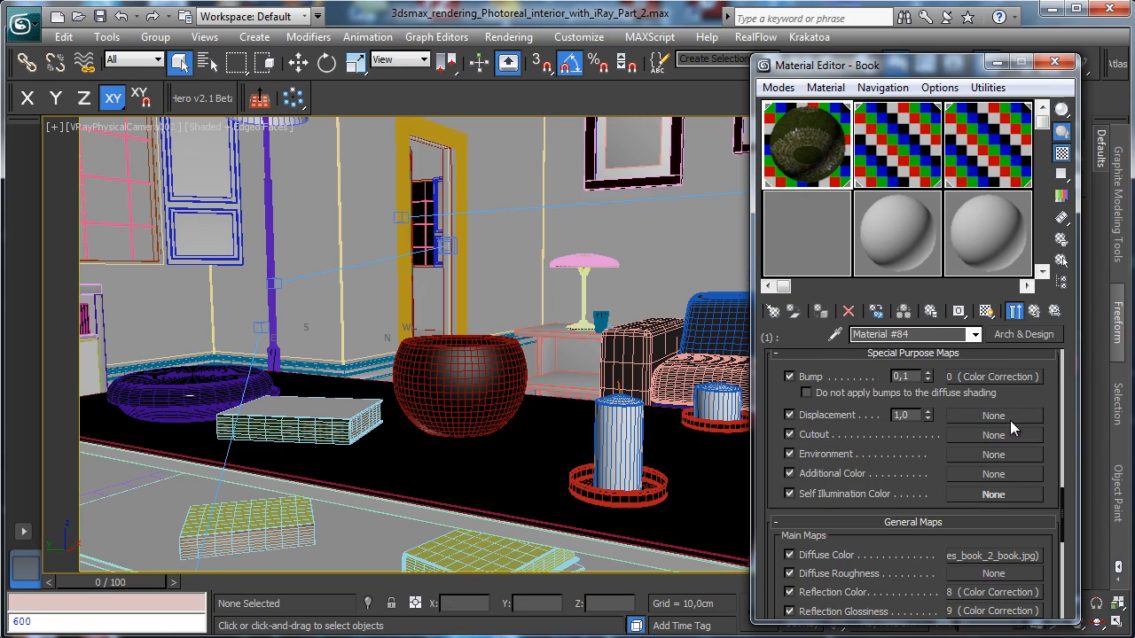
drag(1037, 391, 1002, 582)
click(848, 449)
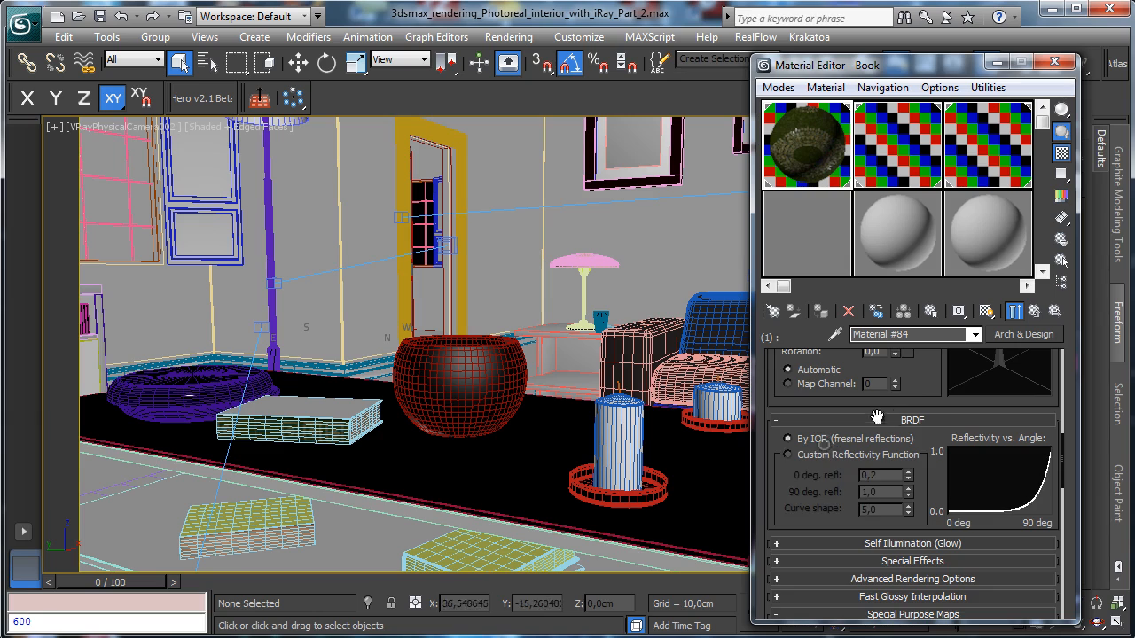
drag(931, 371, 904, 593)
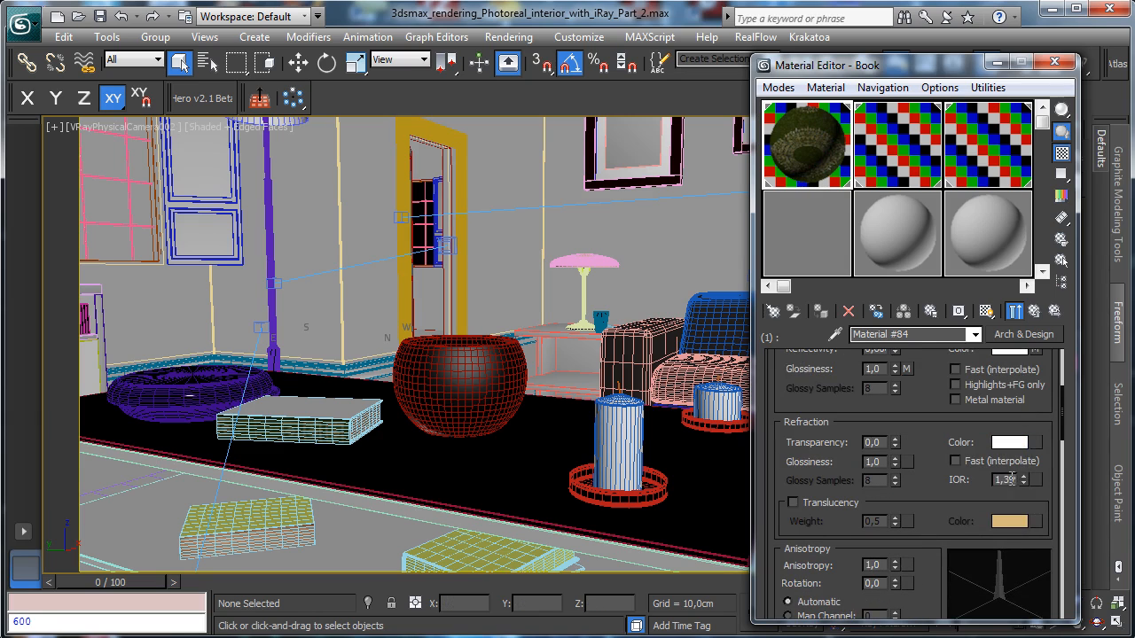
text(6)
key(Return)
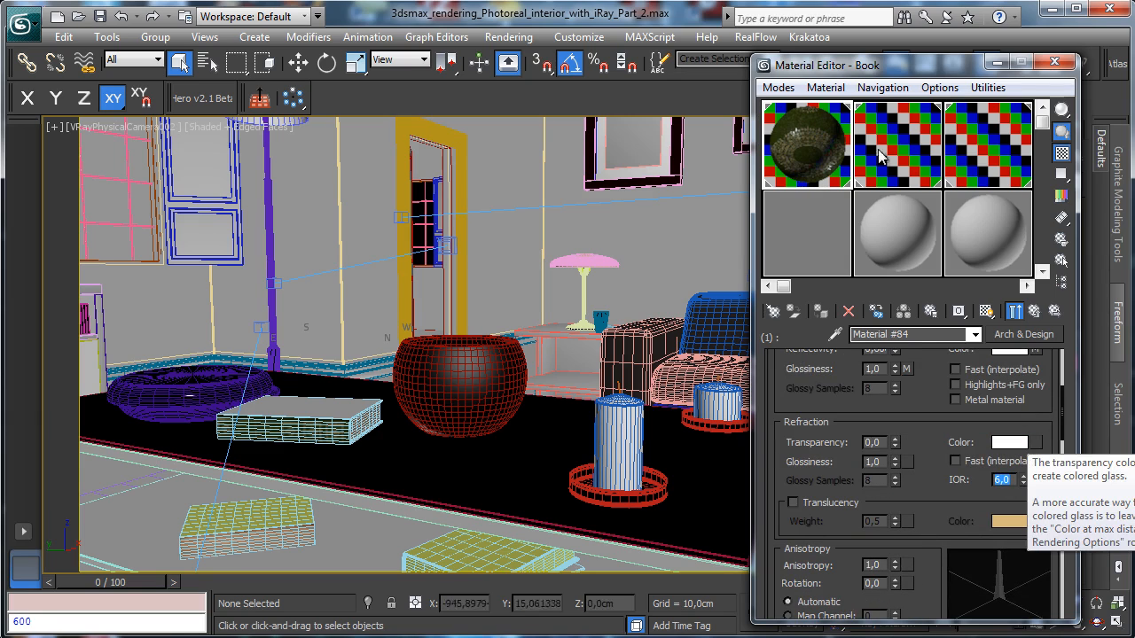
Open Book's second sub-material, Material #83, and place a copy of it in the spare sample slot.
click(1034, 311)
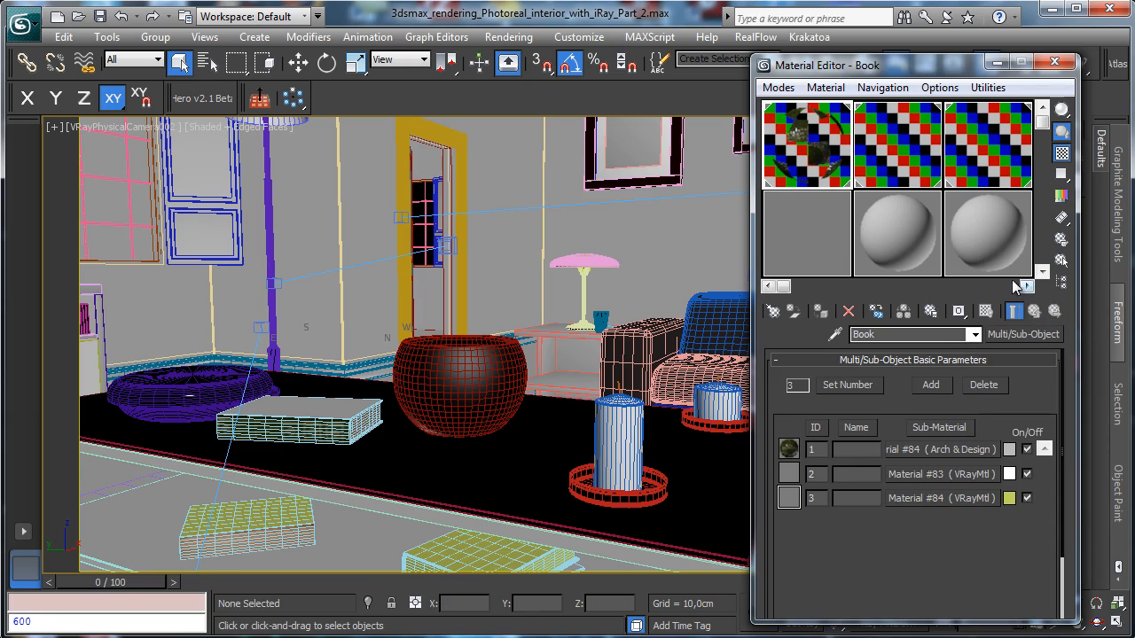
click(912, 473)
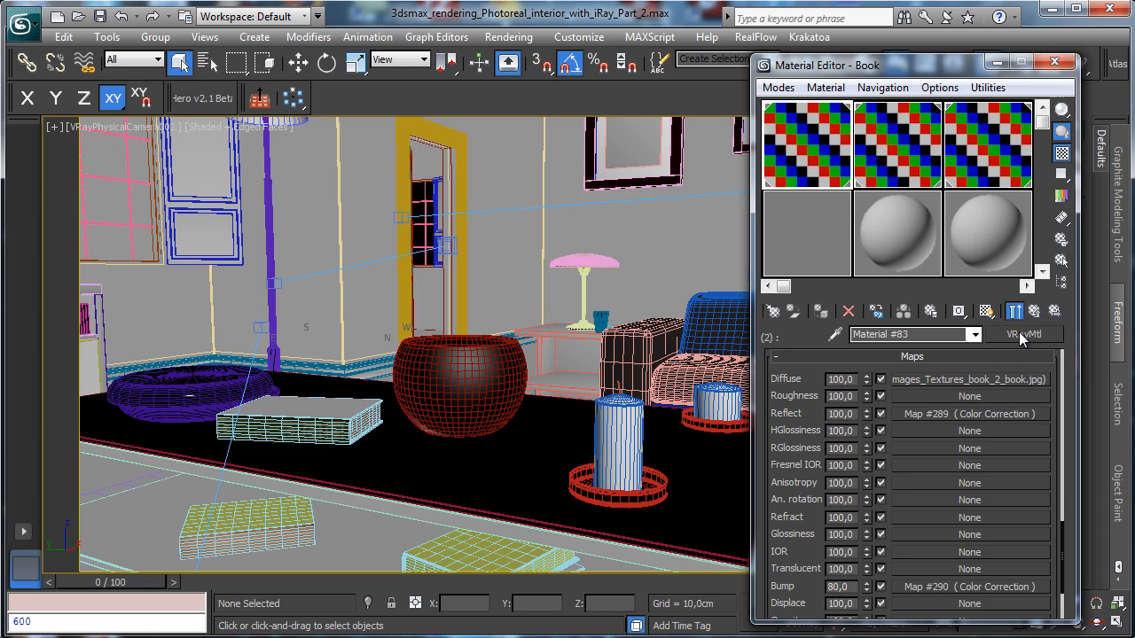
drag(1019, 332, 781, 217)
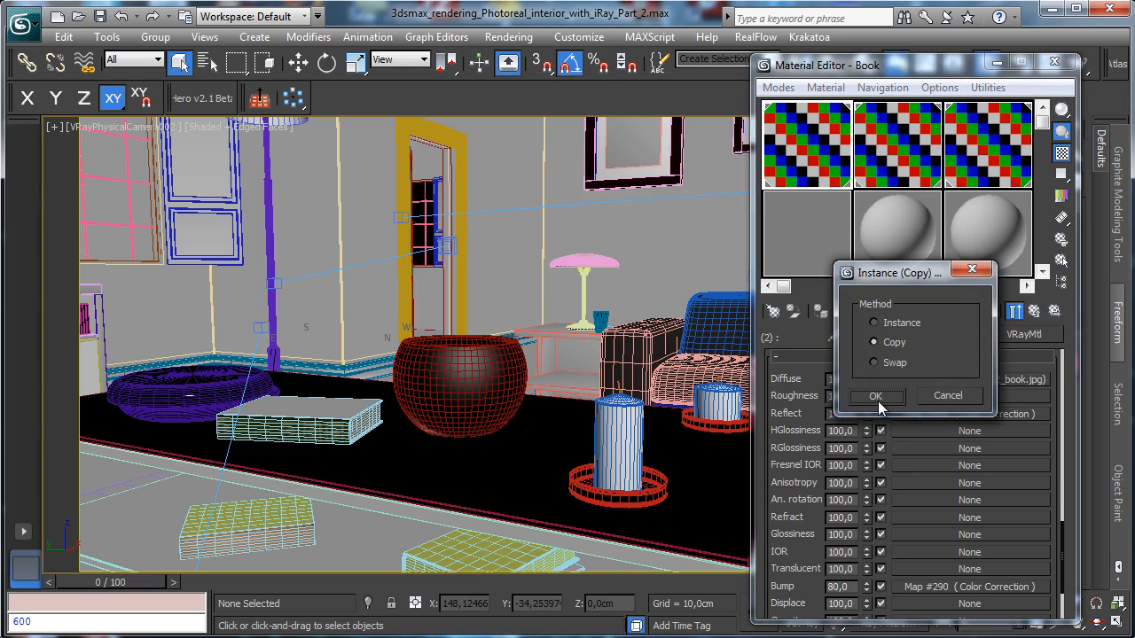
click(875, 397)
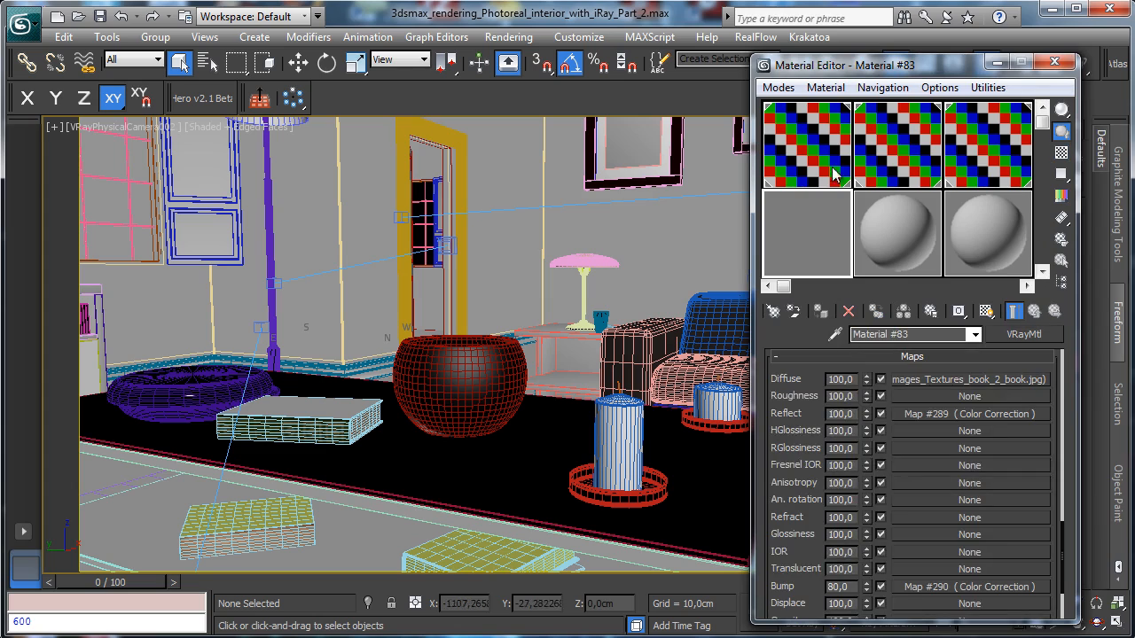
Convert Book's second sub-material, Material #83, to Arch & Design.
click(813, 140)
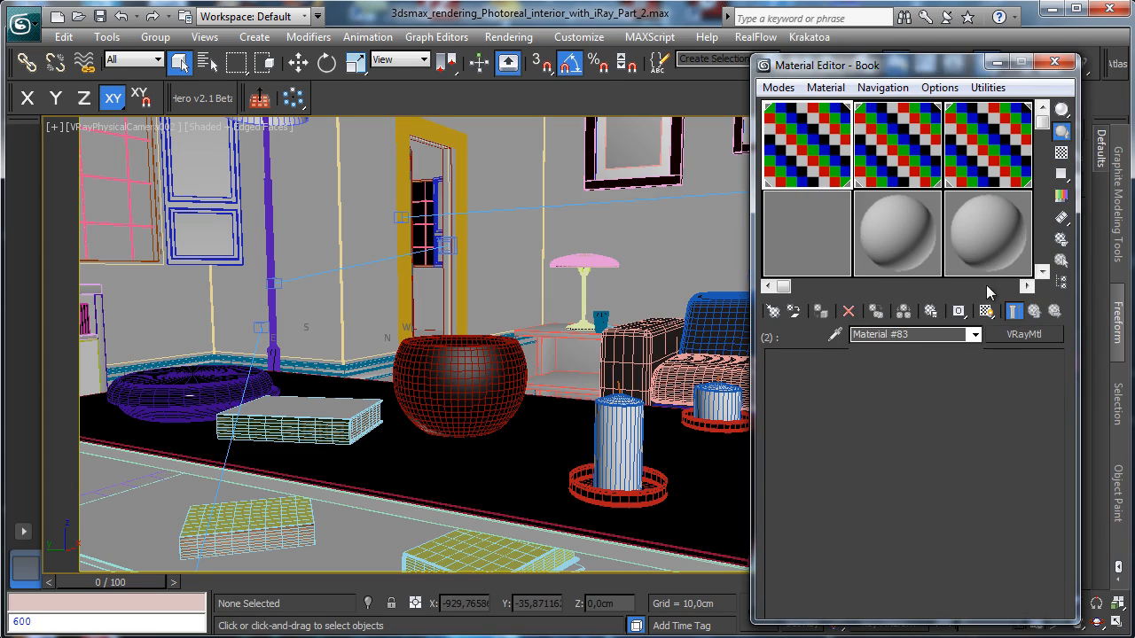
click(1026, 337)
double_click(219, 197)
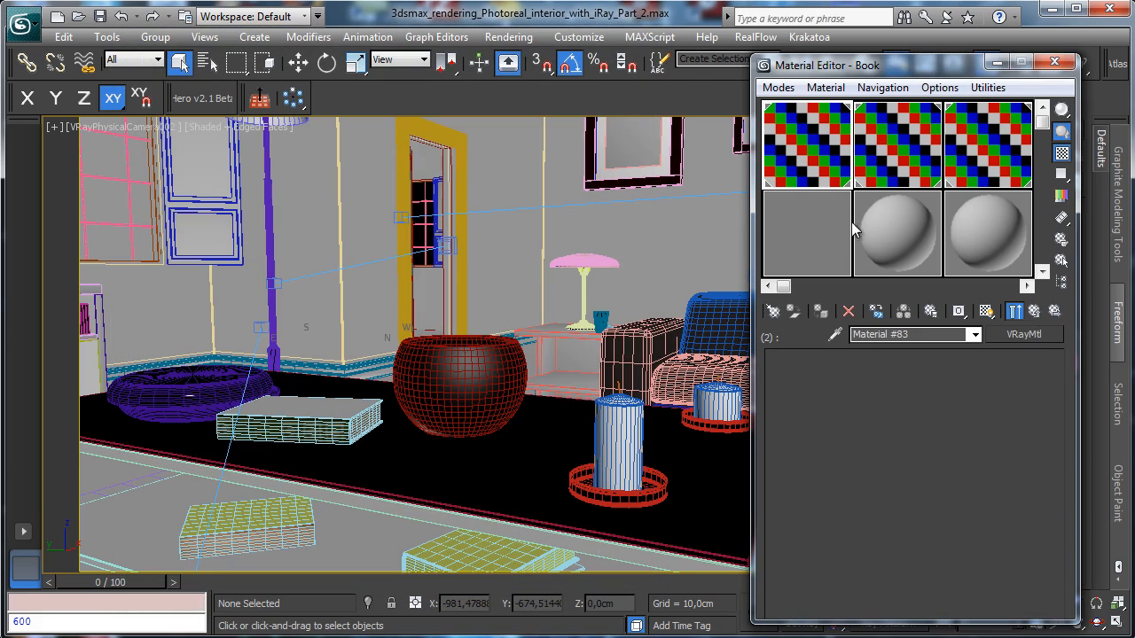
Copy the Diffuse bitmap of the V-Ray Material #83 into the diffuse color map of Book's second Arch & Design sub-material.
key(ctrl+z)
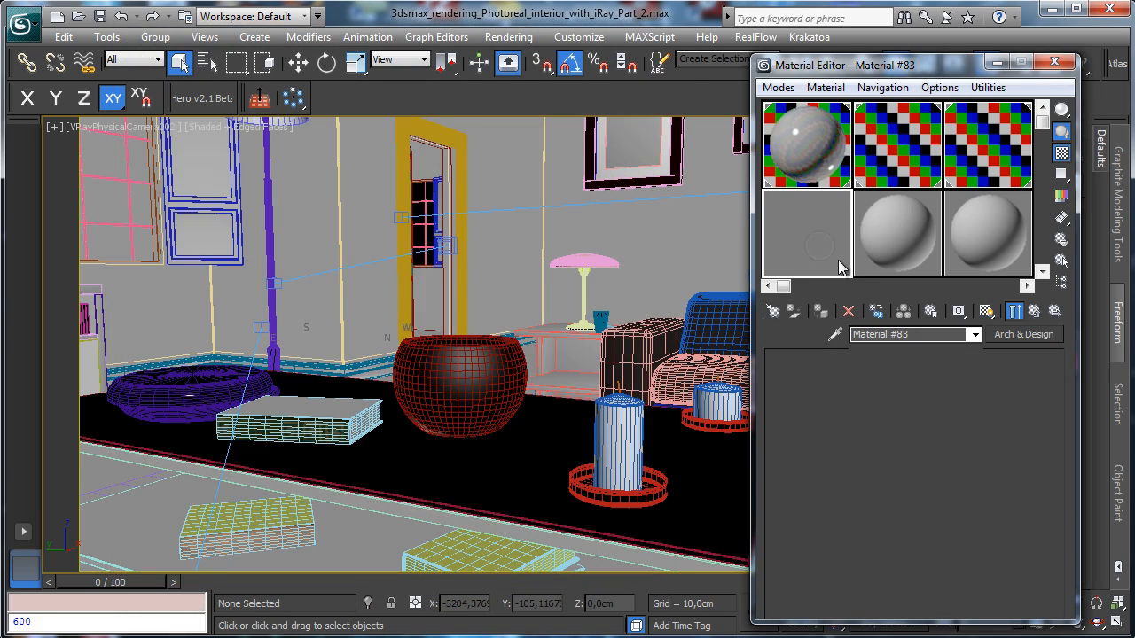
right_click(954, 380)
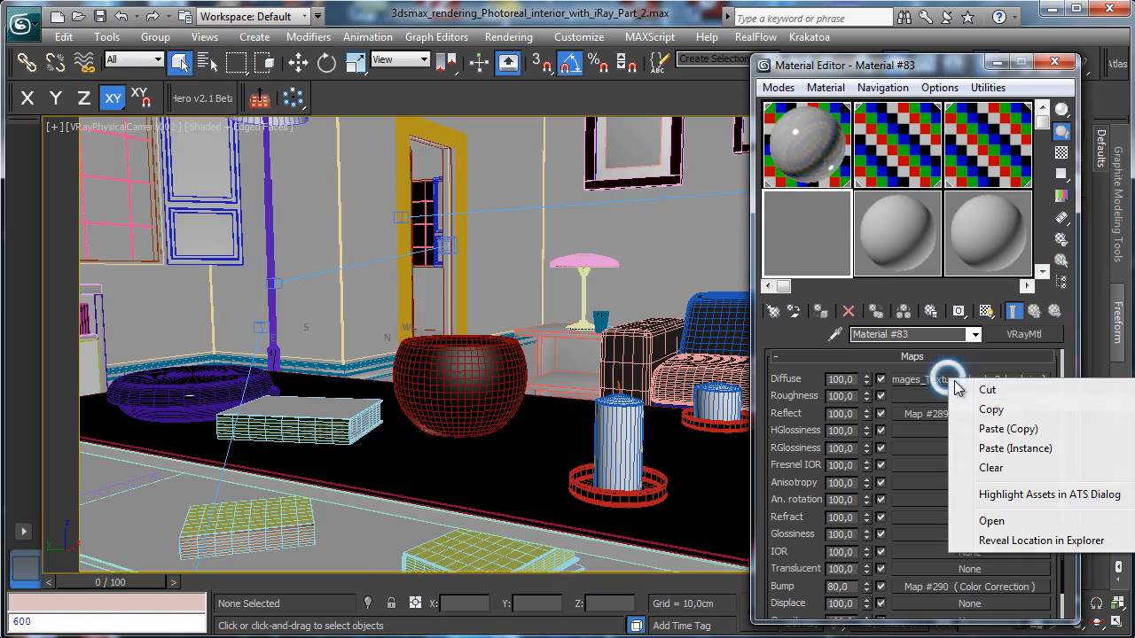
click(994, 410)
click(797, 142)
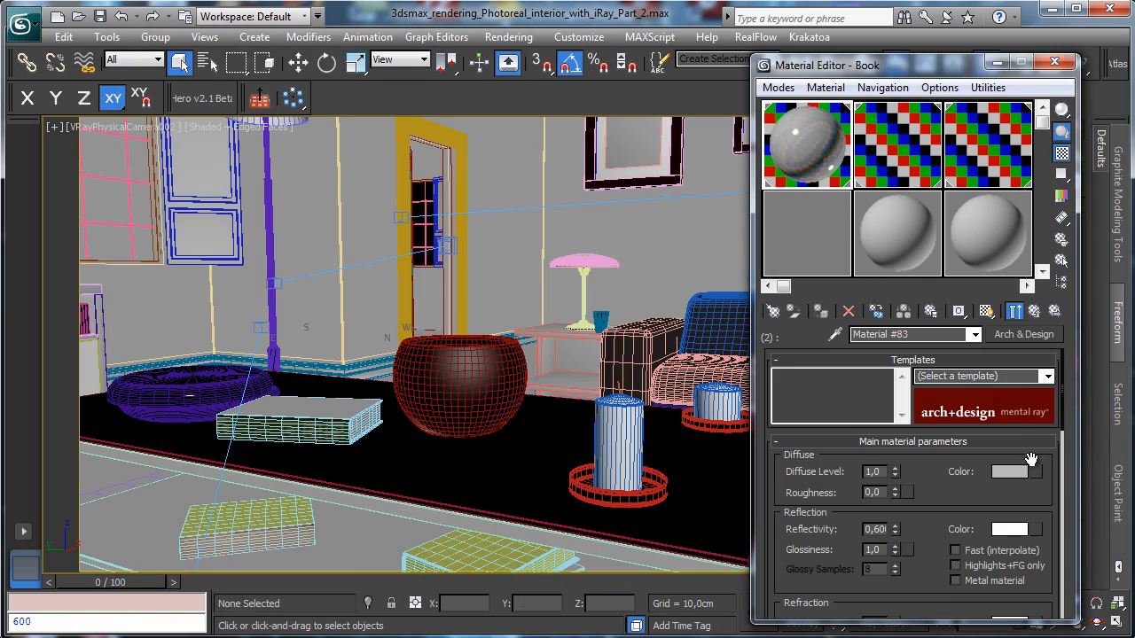
right_click(1033, 474)
click(1051, 477)
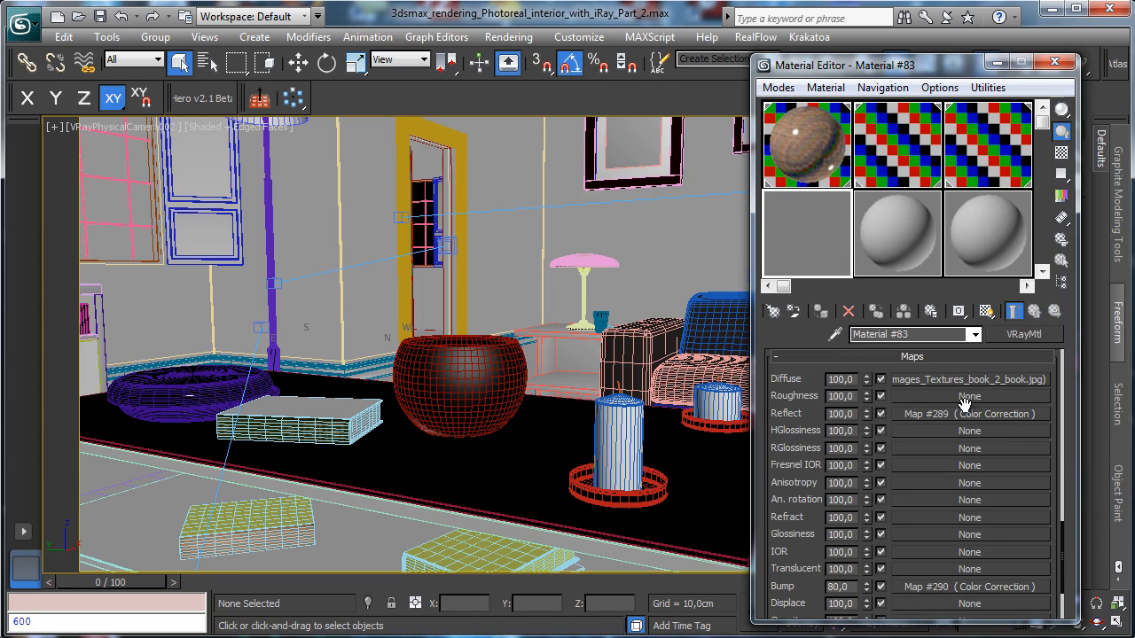
Copy the Reflect Color Correction map of the V-Ray Material #83 into the reflection color map of Book's second sub-material.
right_click(961, 413)
click(994, 440)
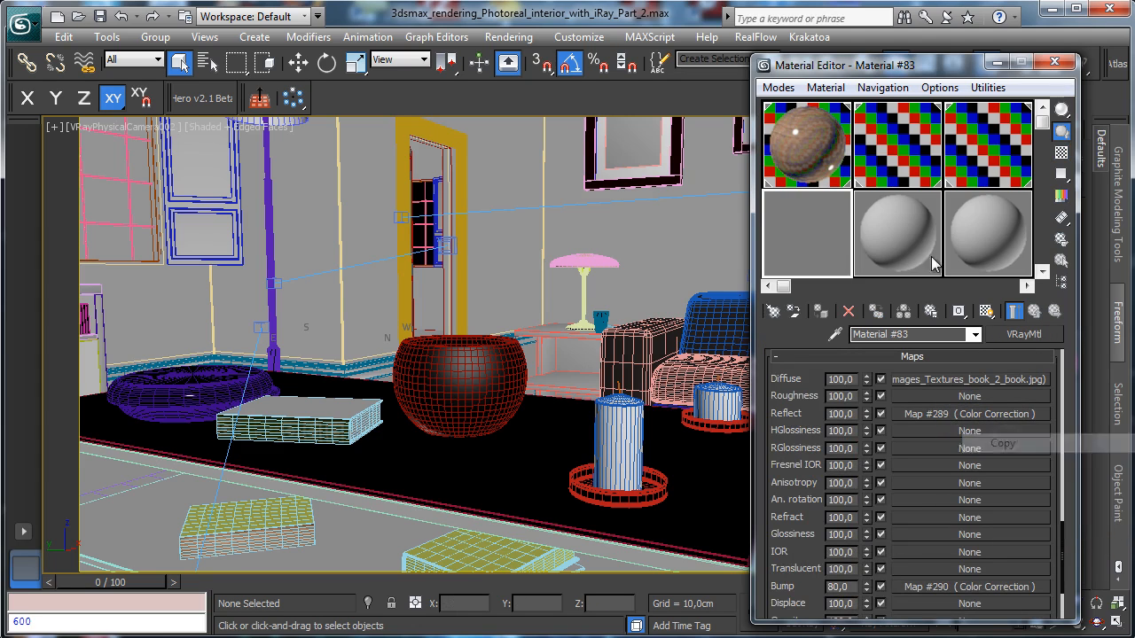
click(831, 145)
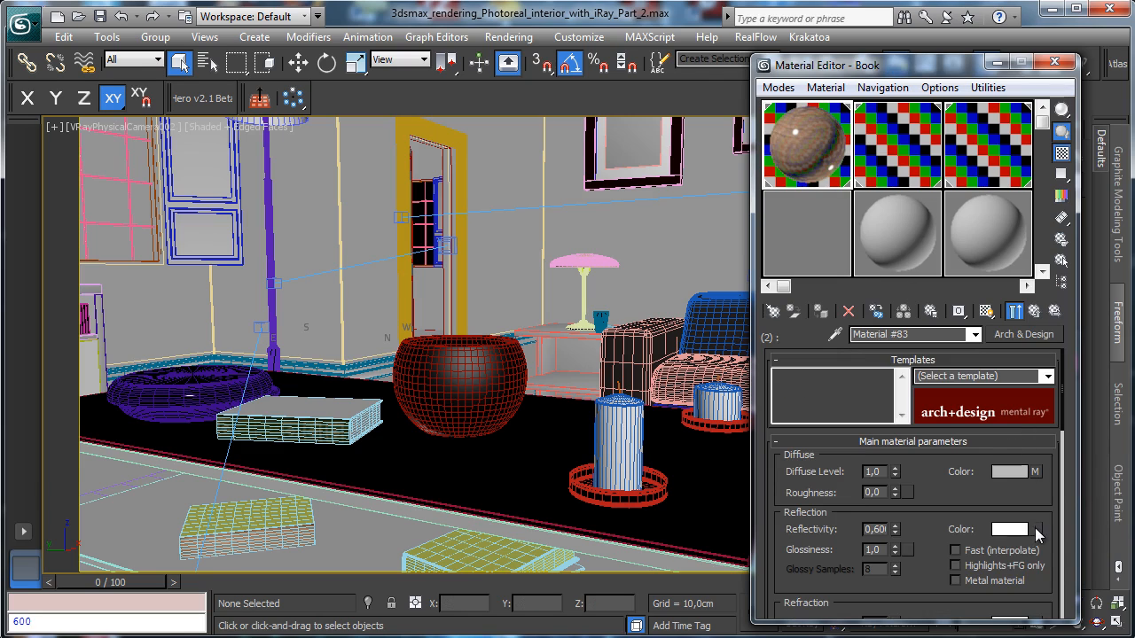
right_click(1039, 529)
click(1073, 534)
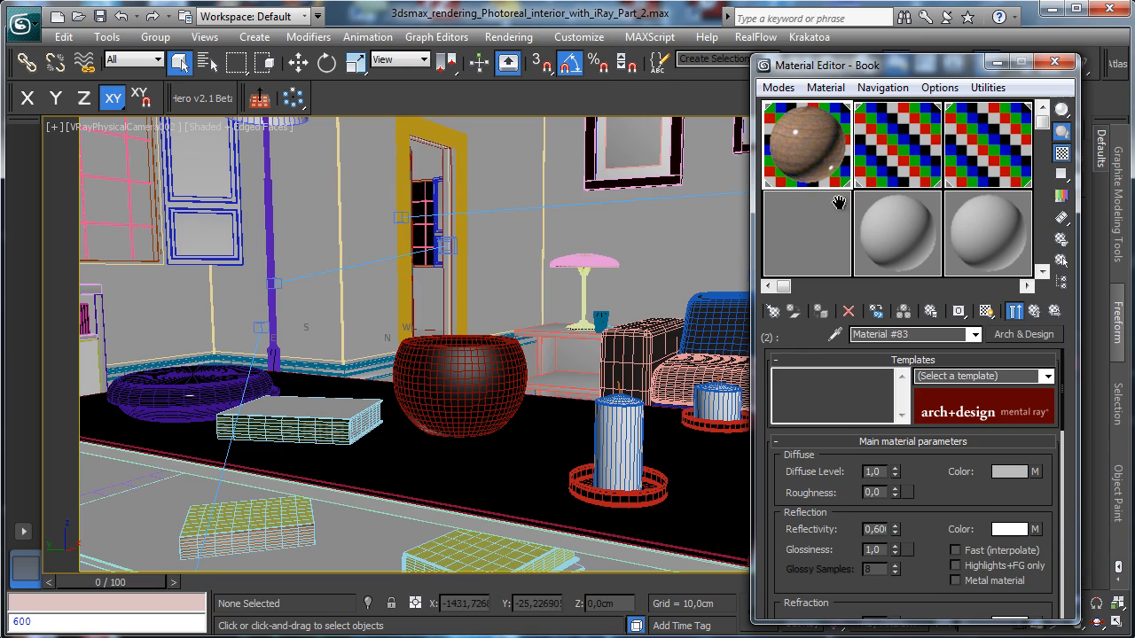
Copy the Bump Color Correction map of the V-Ray Material #83 into the second sub-material's Bump map and set its amount to 0,8.
click(805, 232)
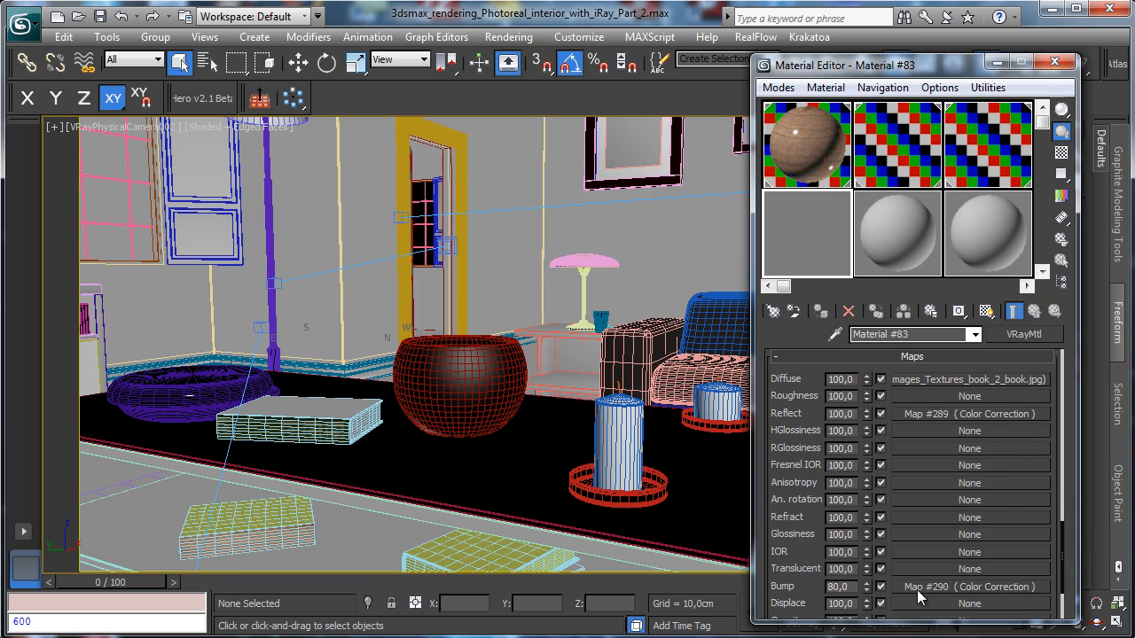
right_click(921, 587)
click(953, 608)
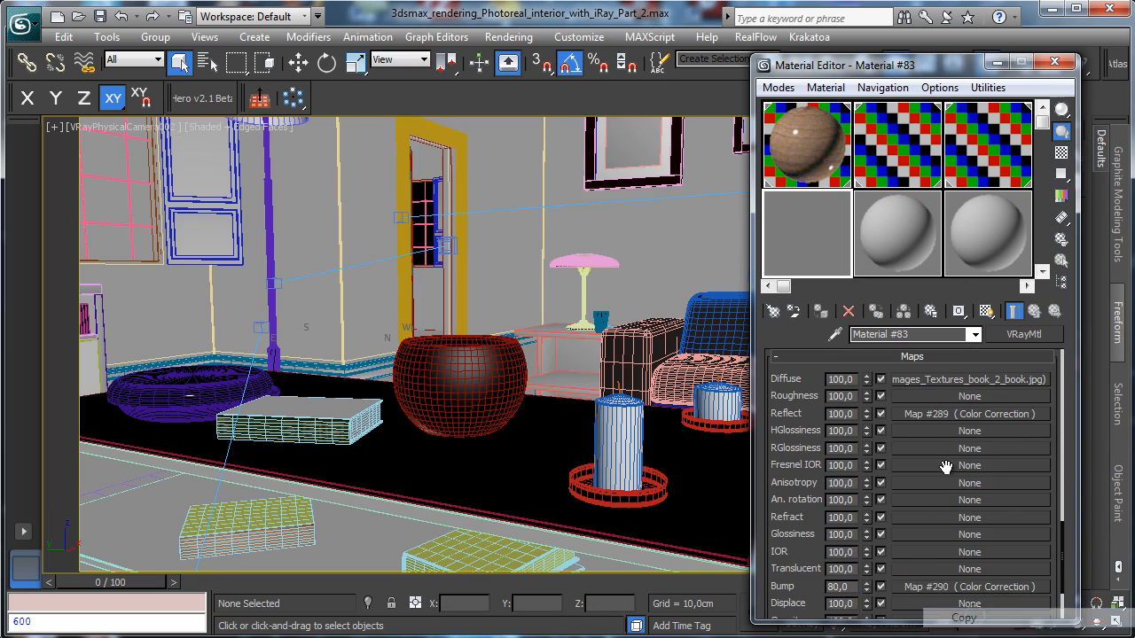
click(818, 144)
scroll(923, 490, down, 8)
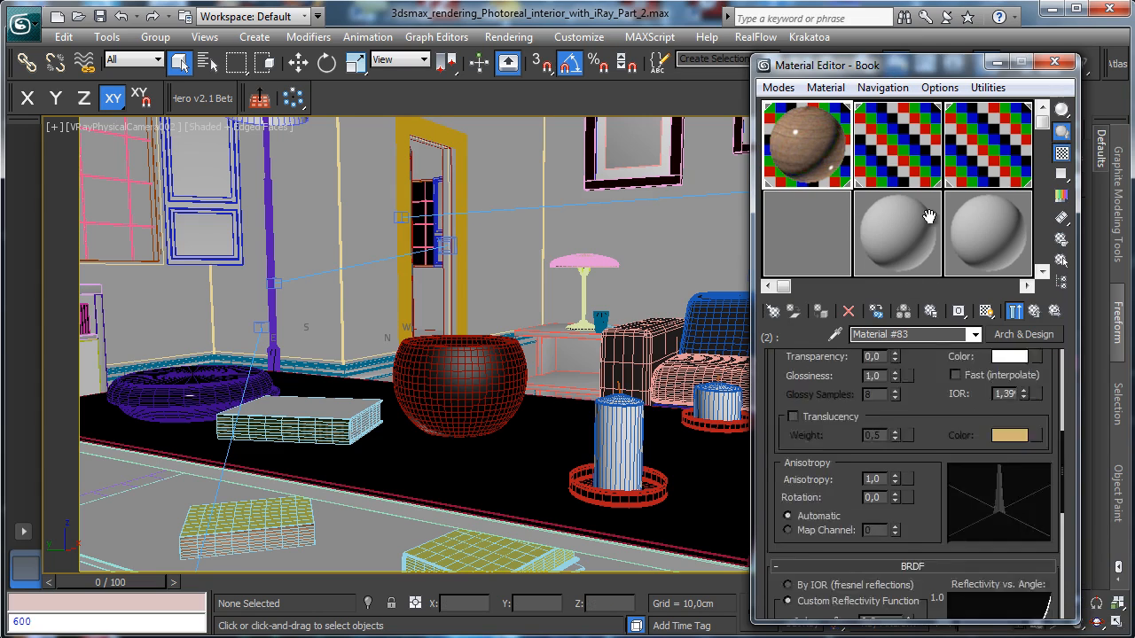
scroll(932, 403, down, 5)
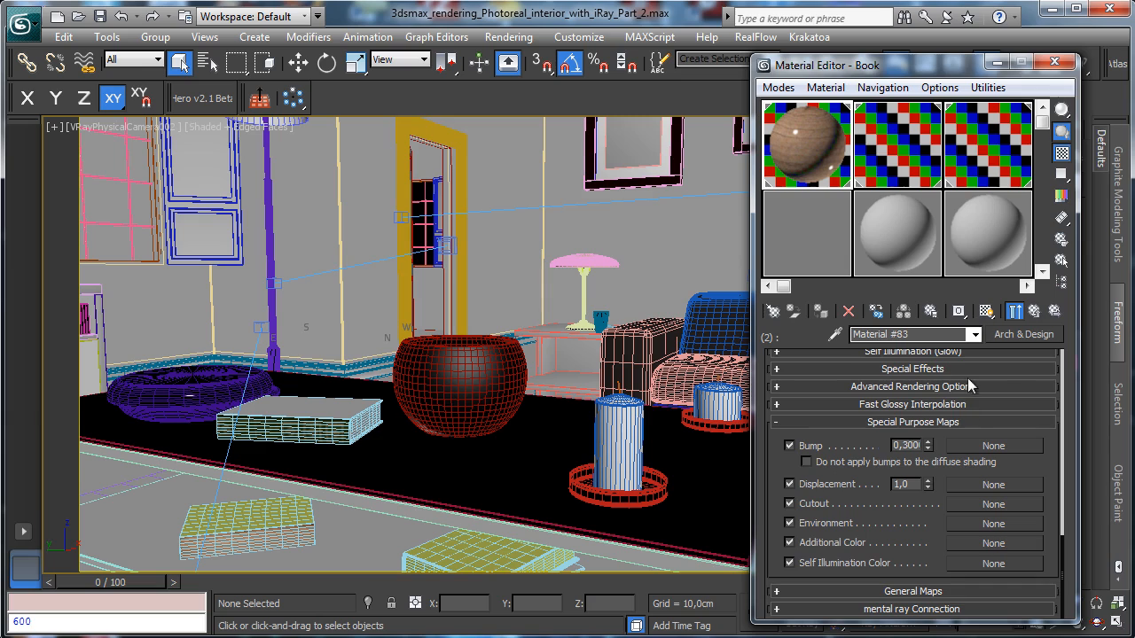
right_click(967, 446)
click(989, 450)
text(0,8)
key(Return)
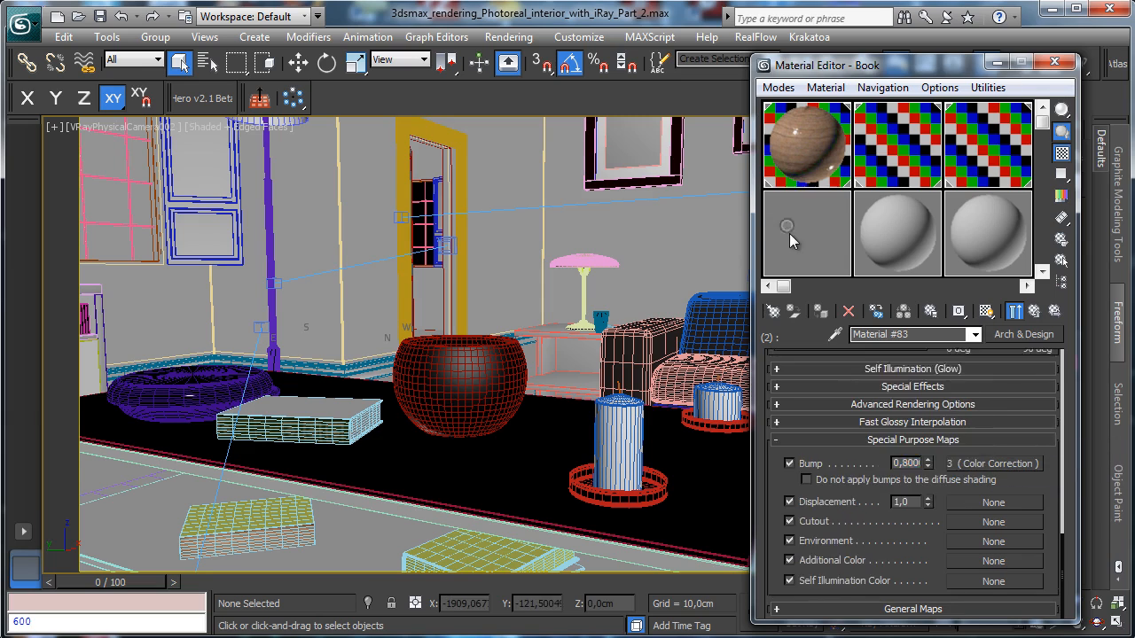
Check the V-Ray Material #83's reflection settings and set the IOR of Book's second Arch & Design sub-material to 1,6.
click(789, 233)
drag(1062, 396, 1078, 354)
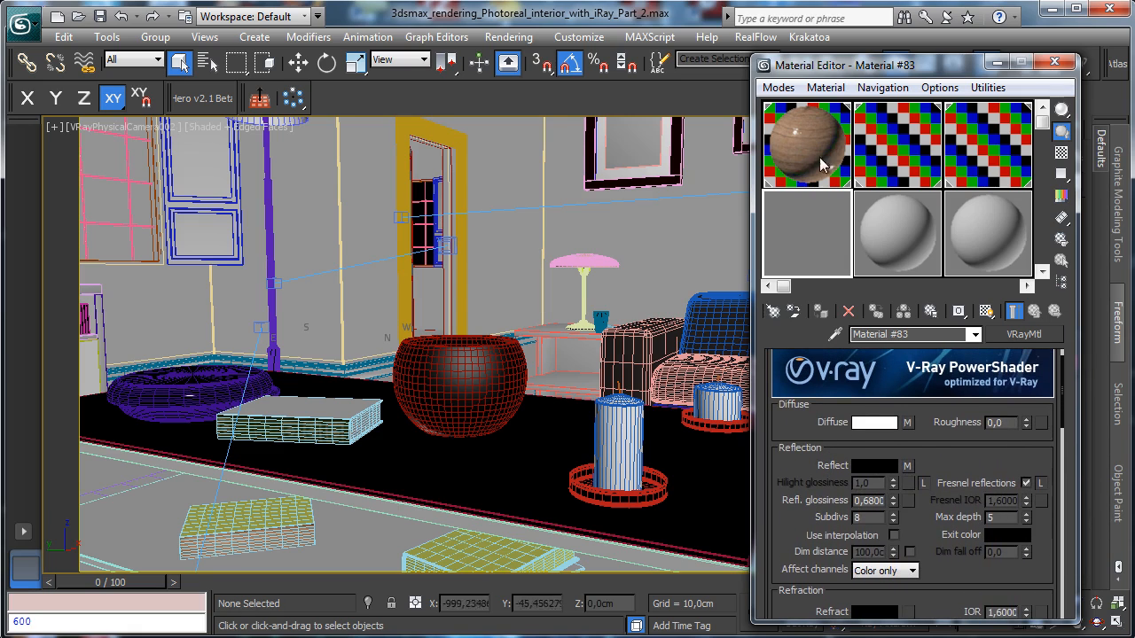
click(875, 156)
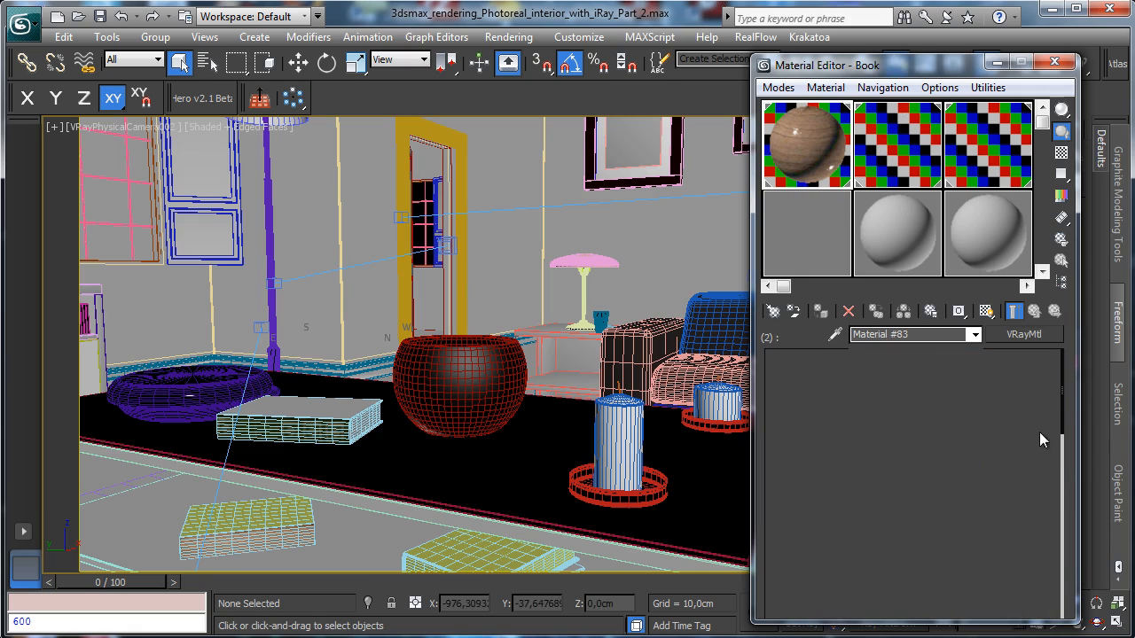
scroll(1049, 460, up, 5)
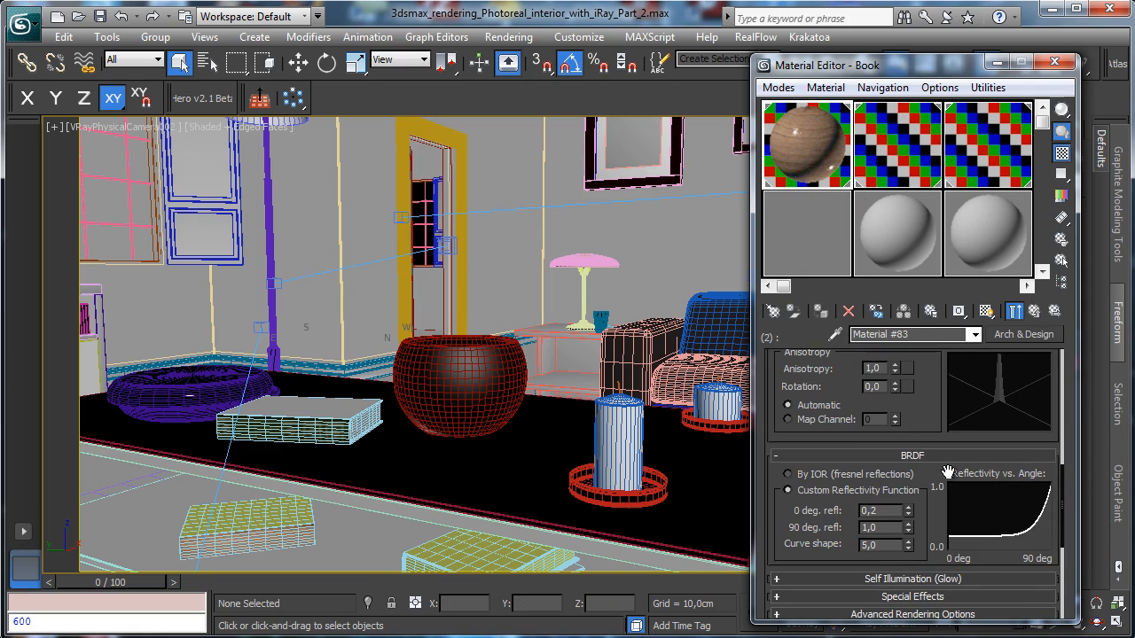
scroll(955, 382, up, 5)
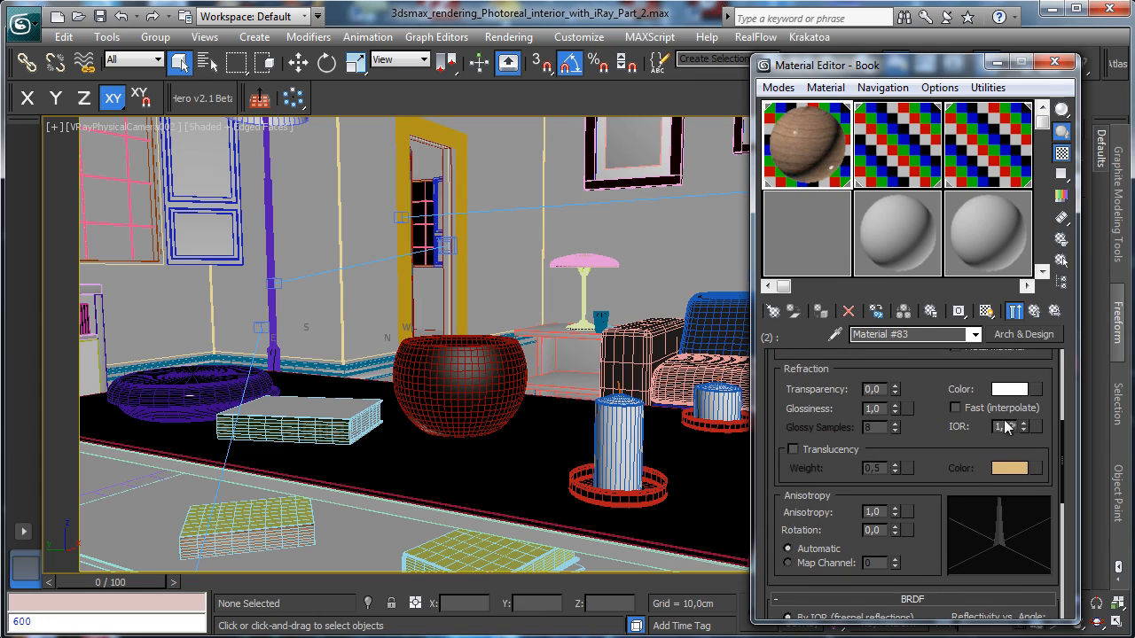
text(1,)
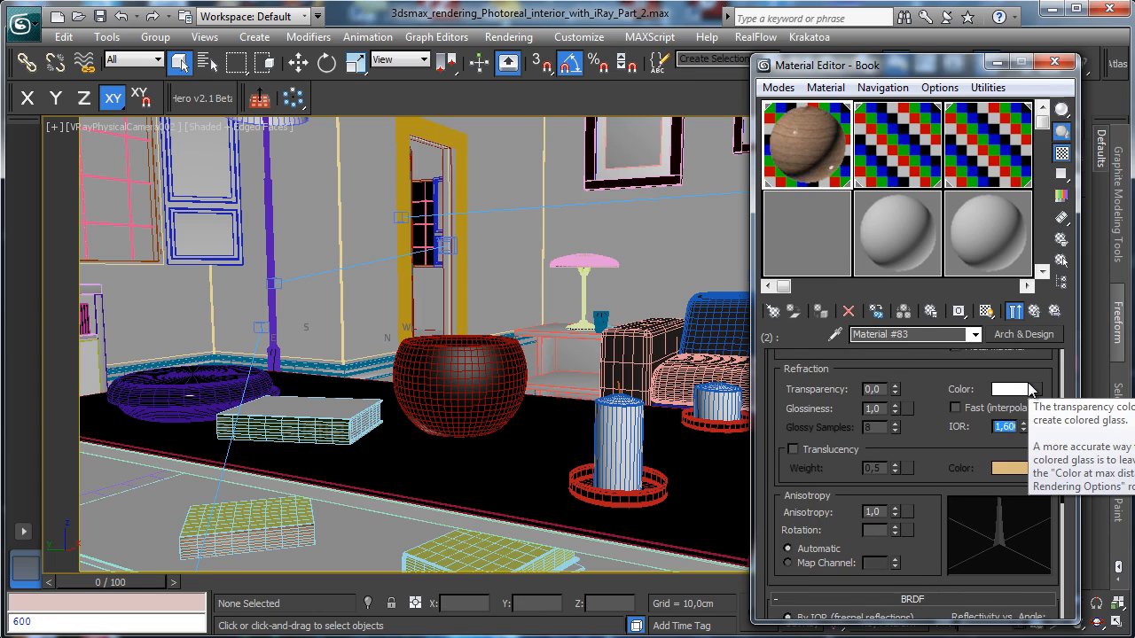
click(1034, 311)
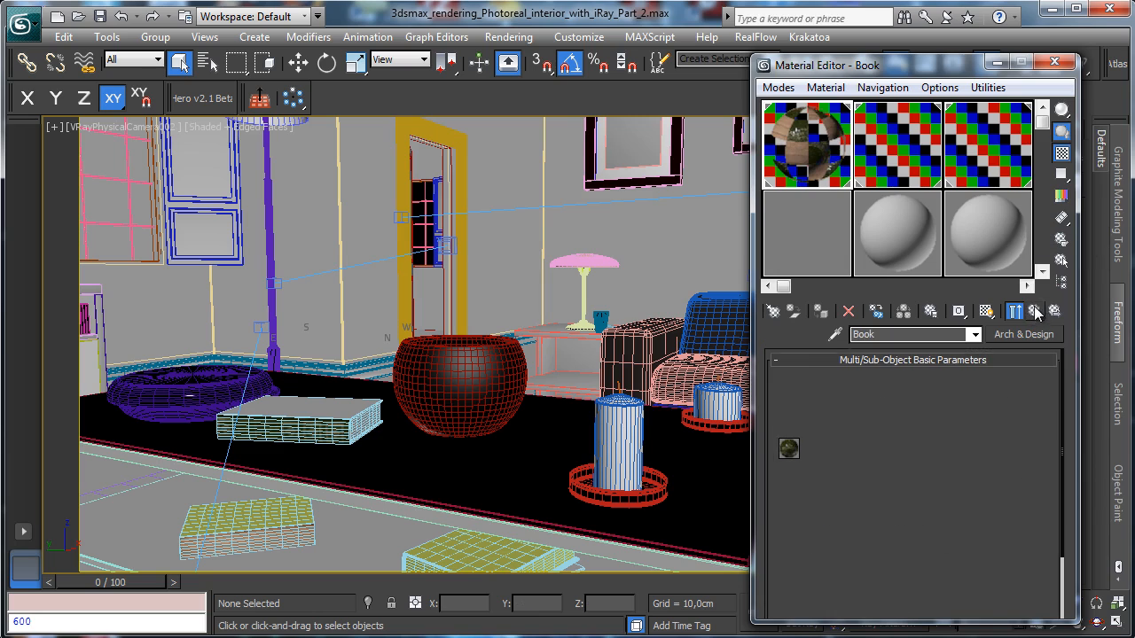
Copy Book's third sub-material, the V-Ray Material #84, to the spare sample slot and convert the sub-material to Arch & Design.
click(934, 496)
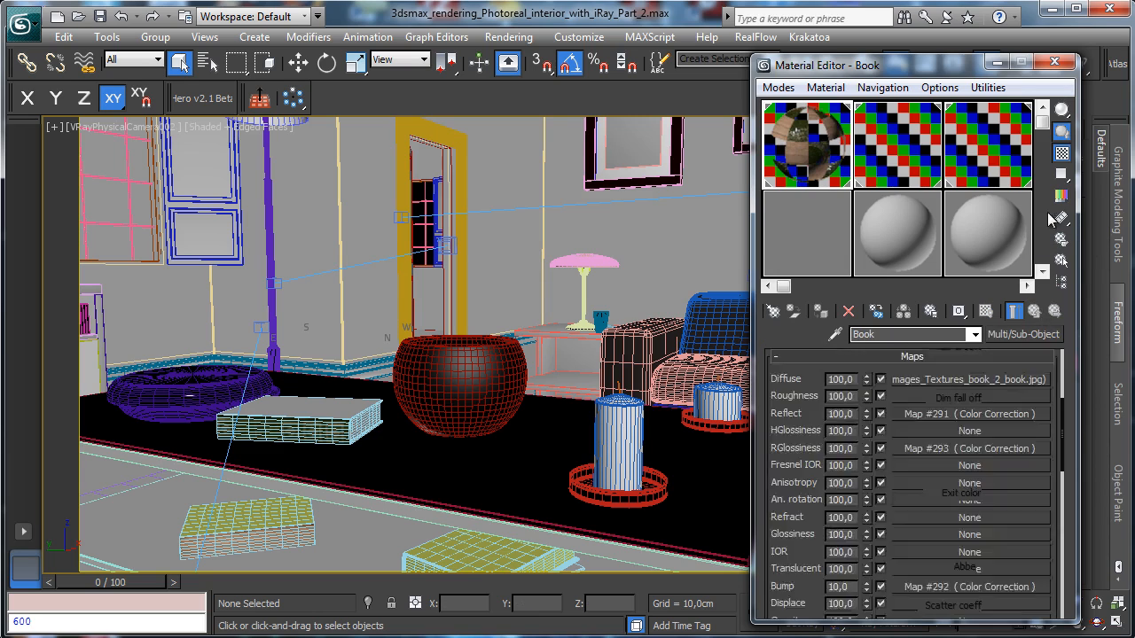
click(1017, 333)
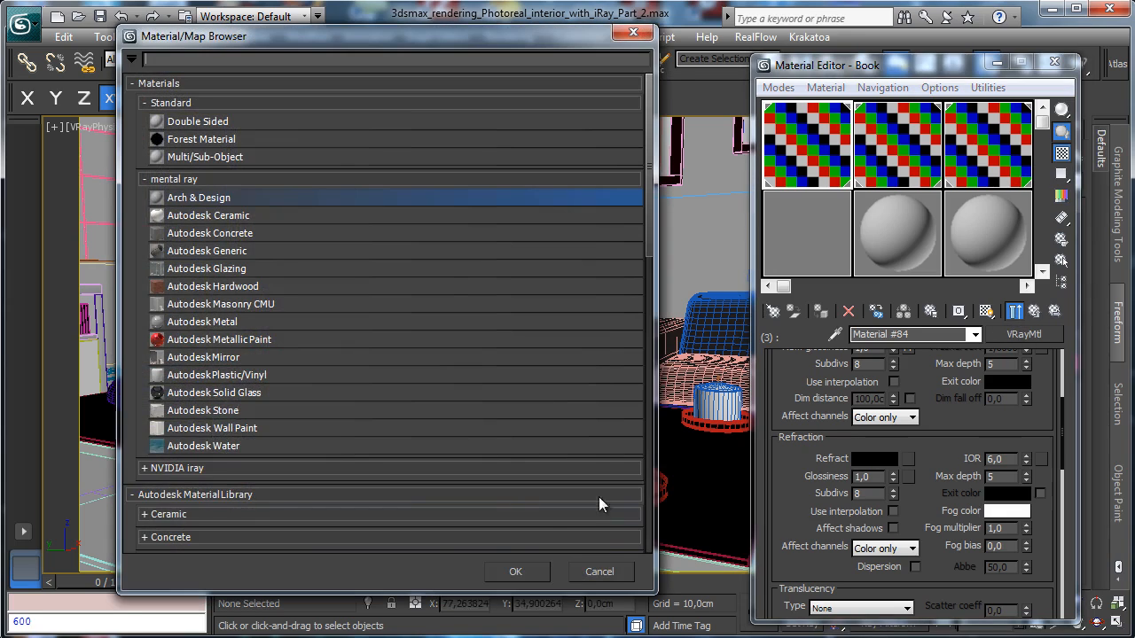
click(599, 572)
scroll(914, 487, down, 10)
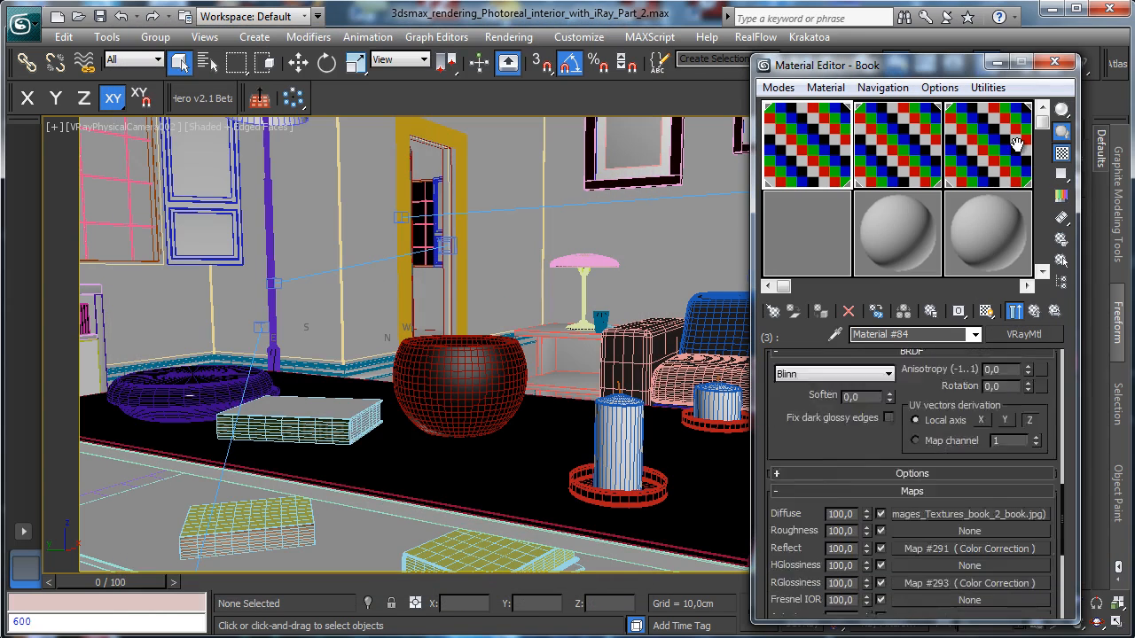
scroll(1007, 273, up, 10)
drag(1029, 334, 821, 213)
click(875, 396)
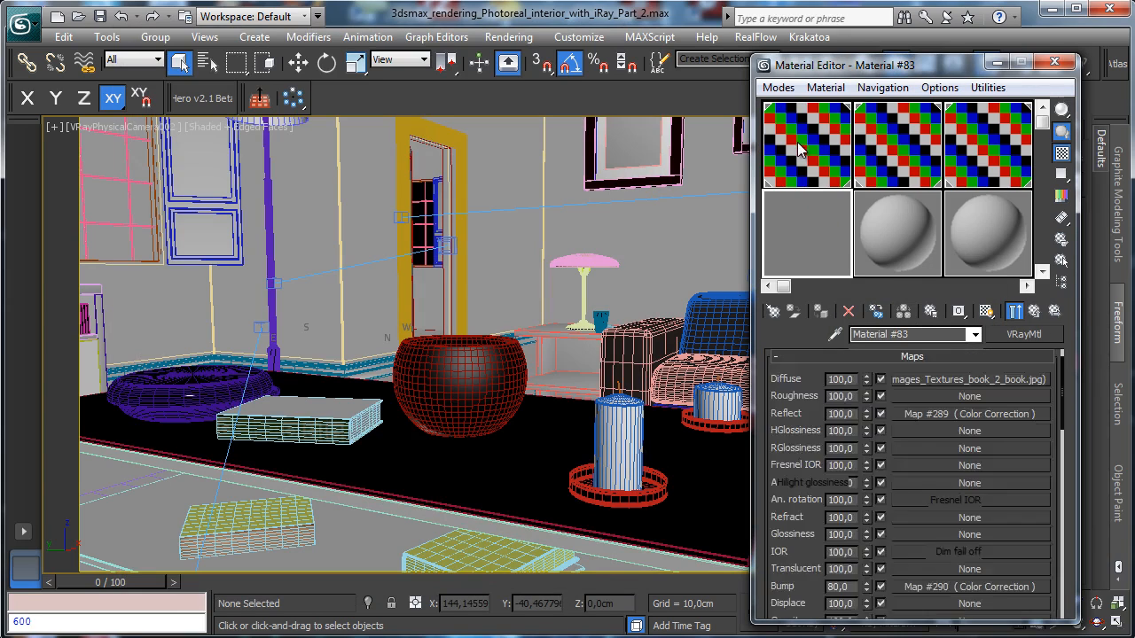
click(1028, 334)
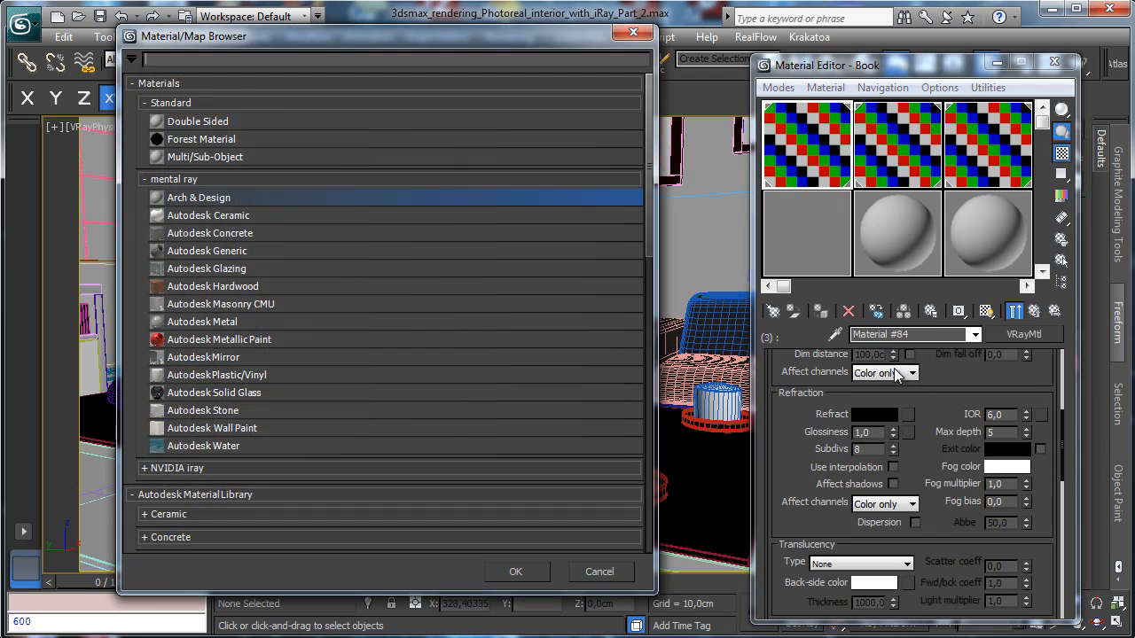
double_click(204, 198)
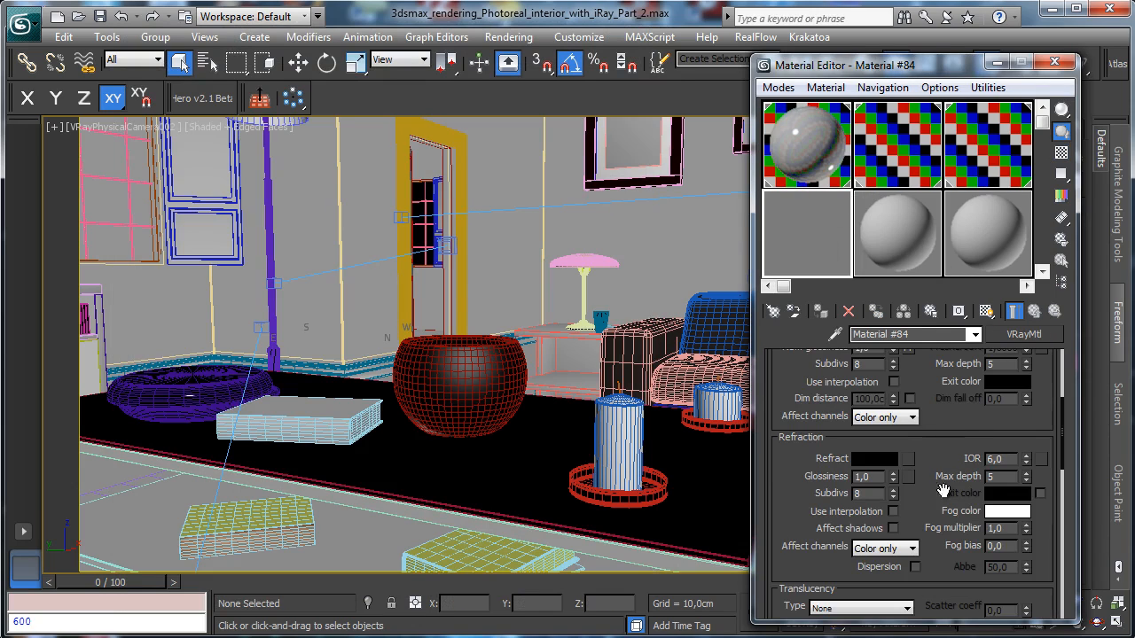
Copy the Diffuse bitmap of the V-Ray Material #84 into the diffuse color map of Book's third sub-material.
scroll(971, 438, down, 5)
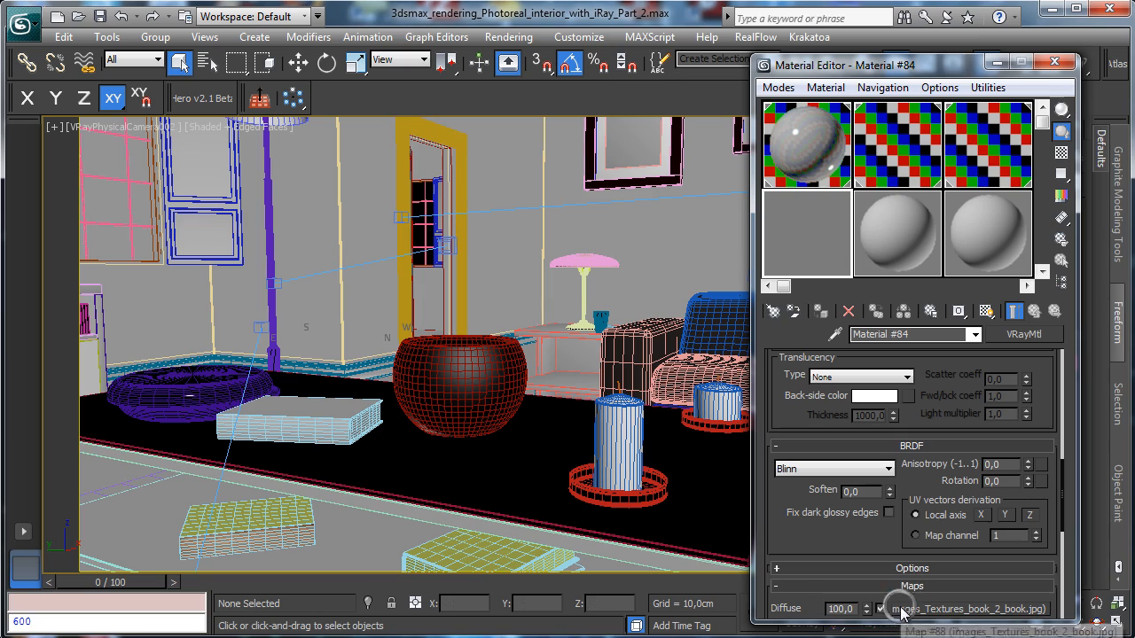
right_click(900, 610)
click(900, 610)
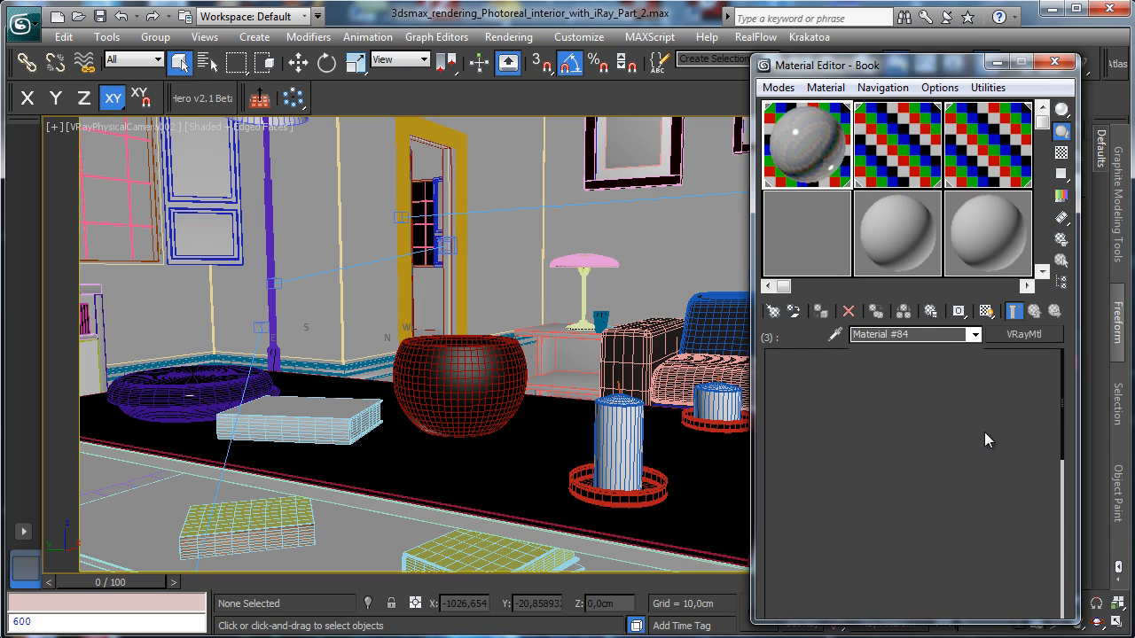
right_click(1035, 471)
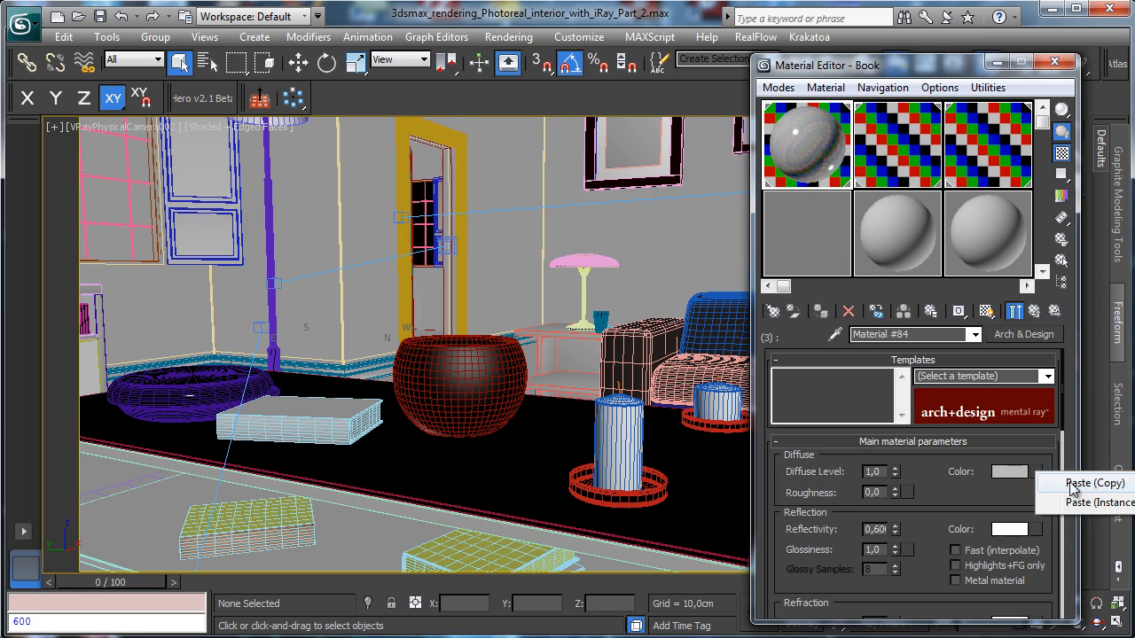
click(1051, 476)
Copy the Reflect Color Correction map of the V-Ray Material #84 into the reflection color map of Book's third sub-material.
click(802, 232)
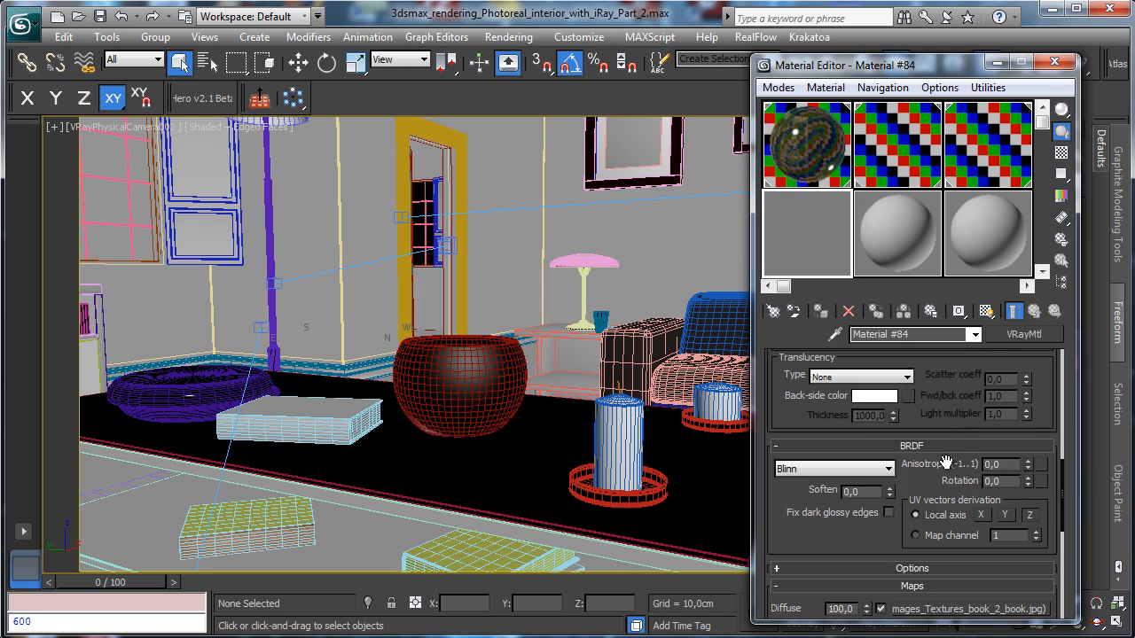
scroll(950, 419, down, 5)
right_click(967, 366)
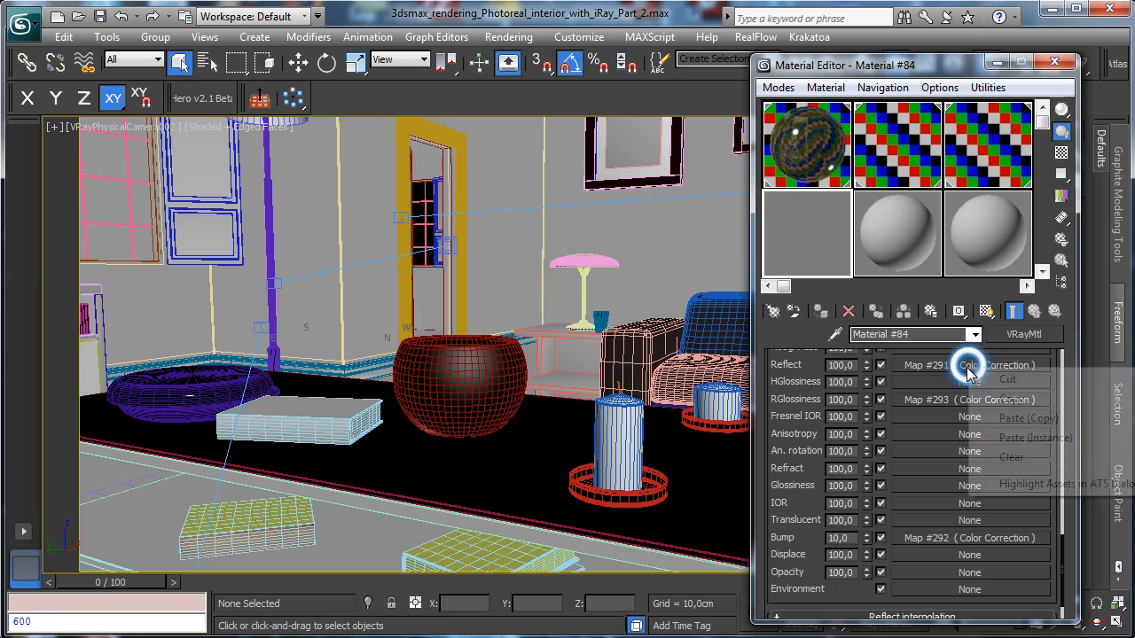
click(1007, 400)
click(783, 148)
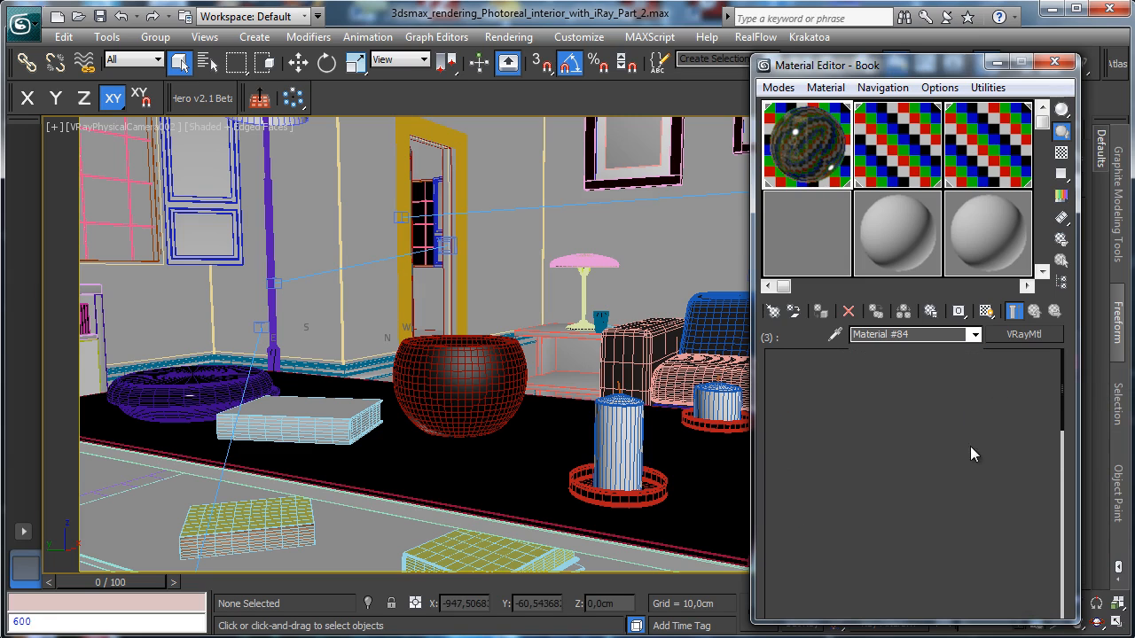
right_click(1029, 531)
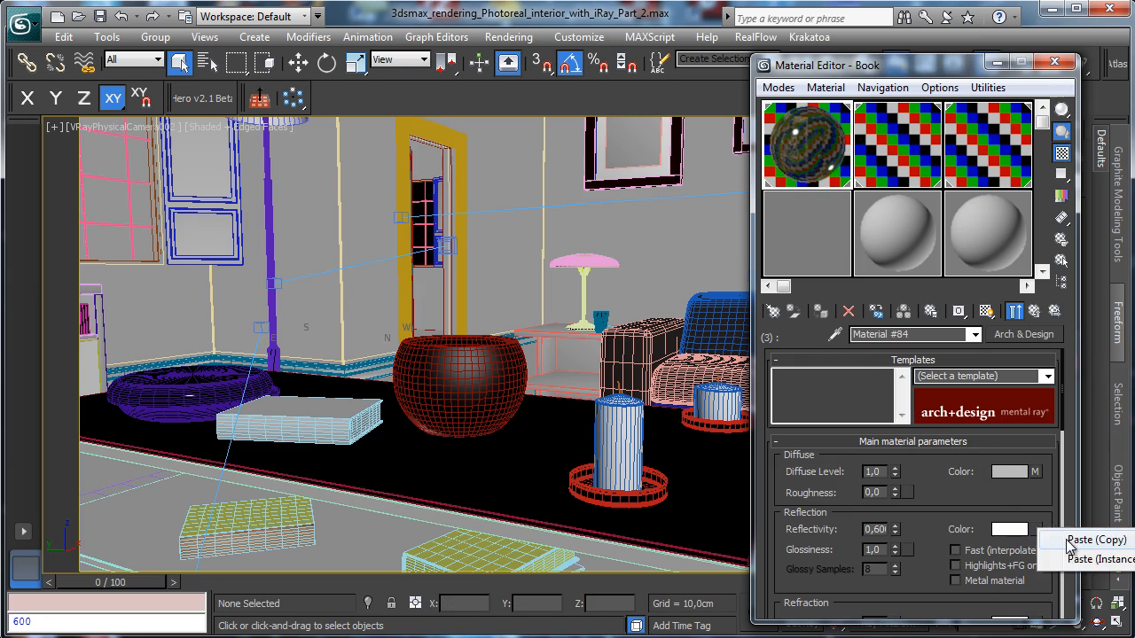
click(1073, 537)
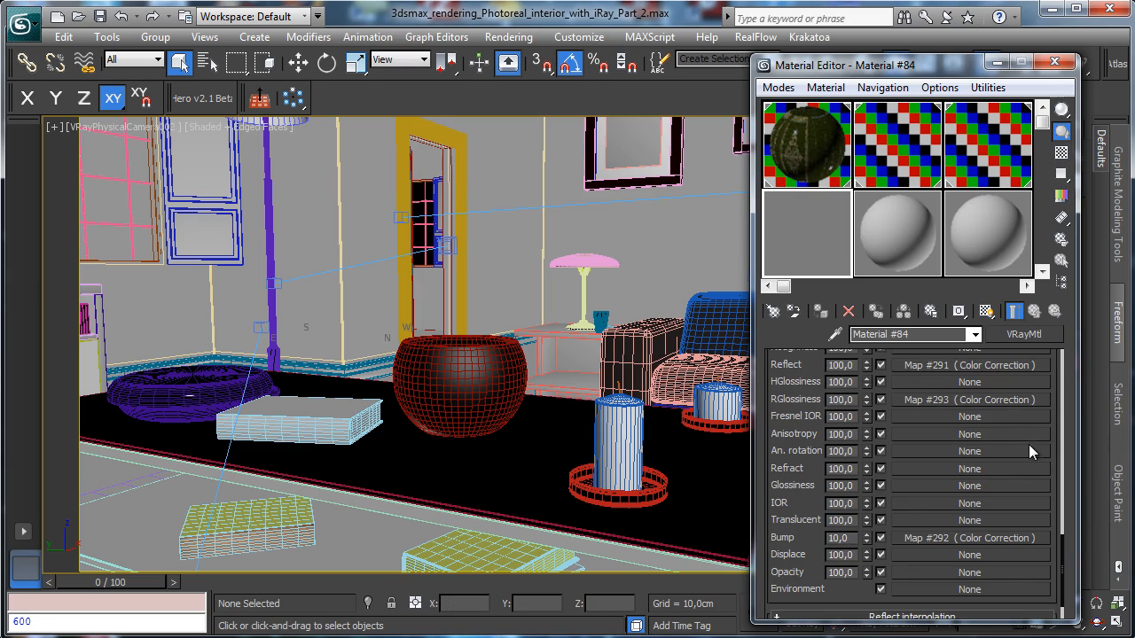
Copy the RGlossiness Color Correction map of the V-Ray Material #84 into the reflection glossiness map of Book's third sub-material.
right_click(997, 398)
click(1039, 430)
click(918, 241)
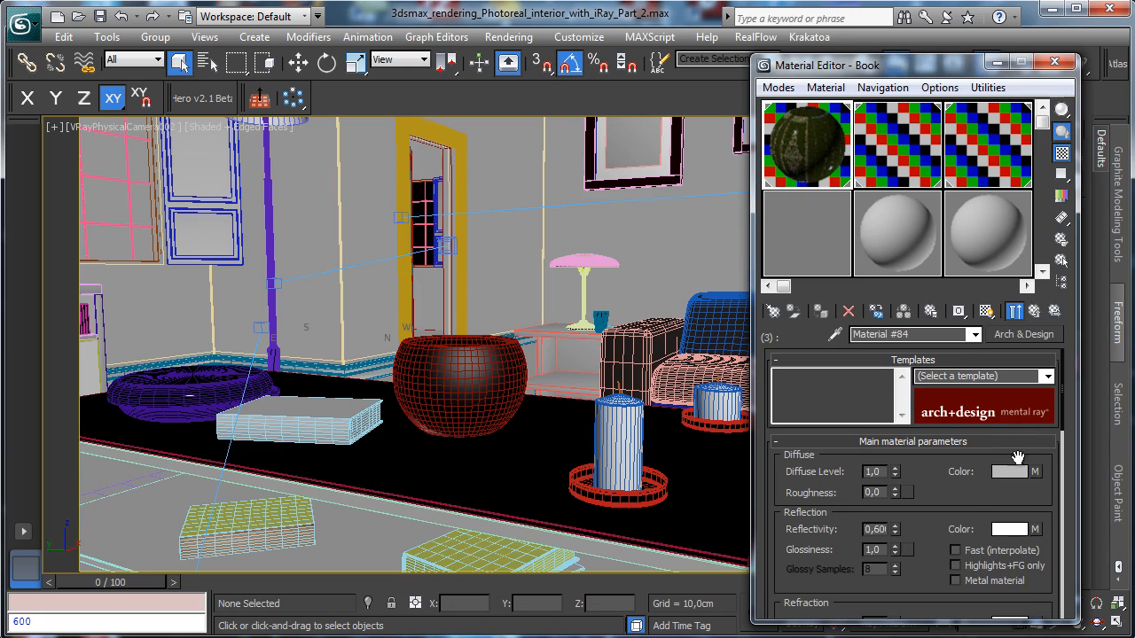
right_click(905, 549)
click(940, 566)
Copy the Bump Color Correction map of the V-Ray Material #84 into the third sub-material's Bump map and set its amount to 0,1.
click(825, 229)
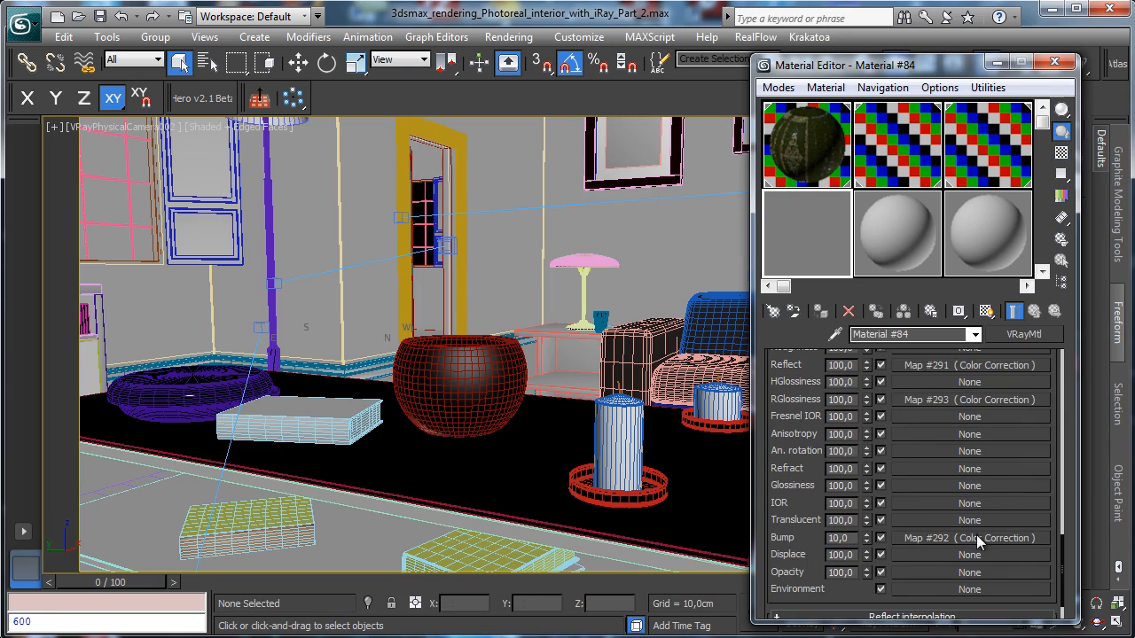
right_click(976, 538)
click(1004, 561)
click(802, 120)
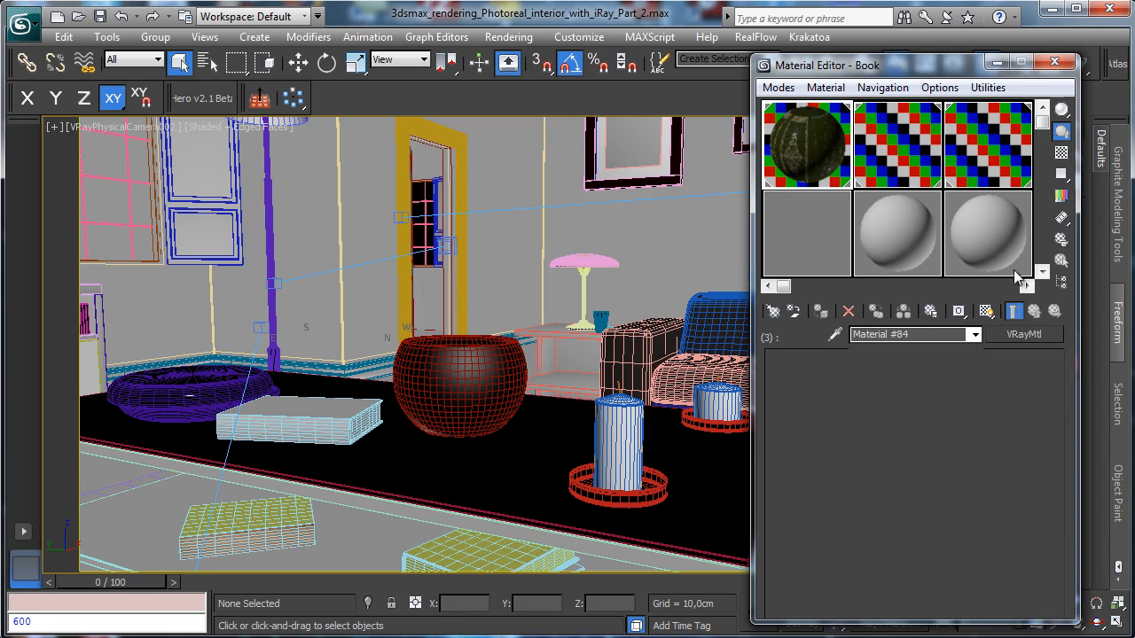
scroll(962, 460, down, 10)
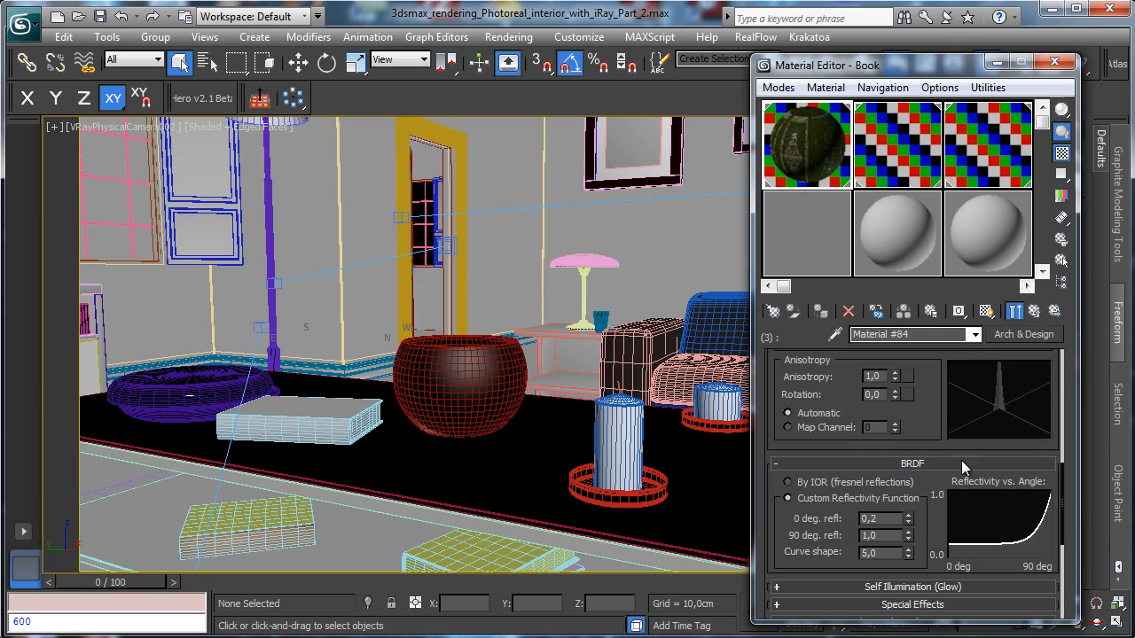
scroll(967, 462, down, 5)
right_click(967, 492)
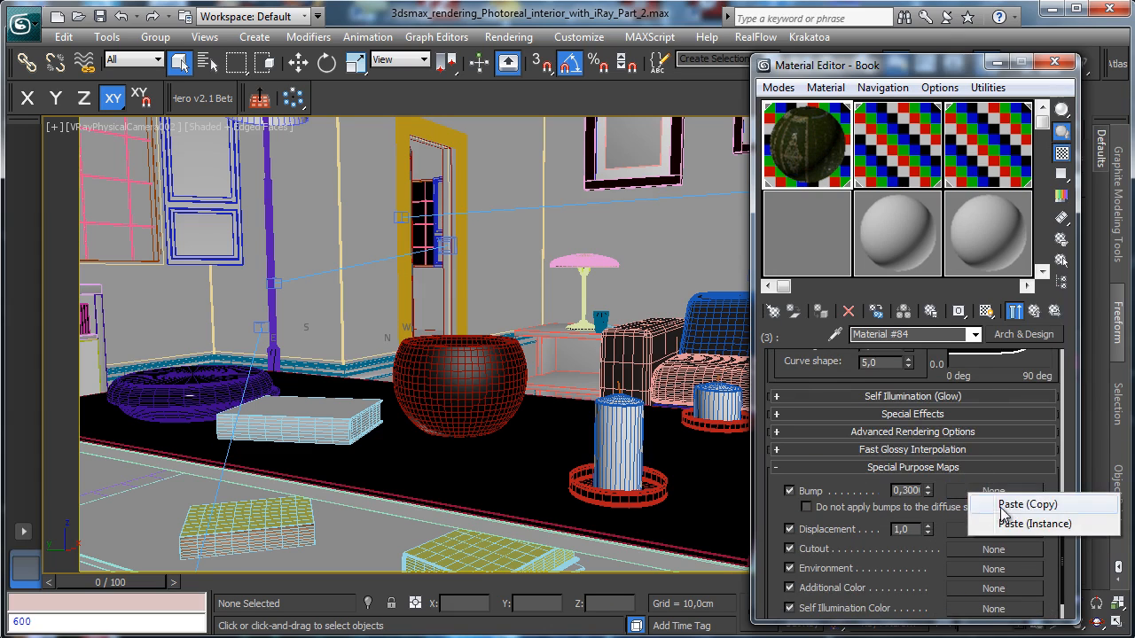
click(1001, 506)
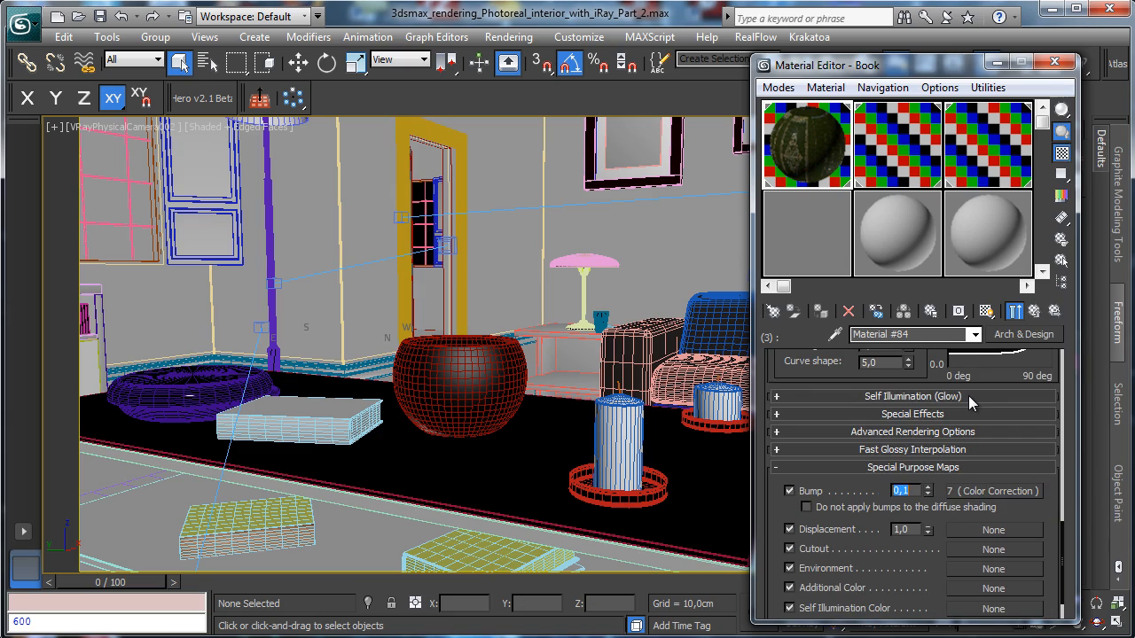
Check the V-Ray Material #84's IOR, then switch the third sub-material's BRDF to By IOR (fresnel reflections) with an IOR of 6.
click(810, 219)
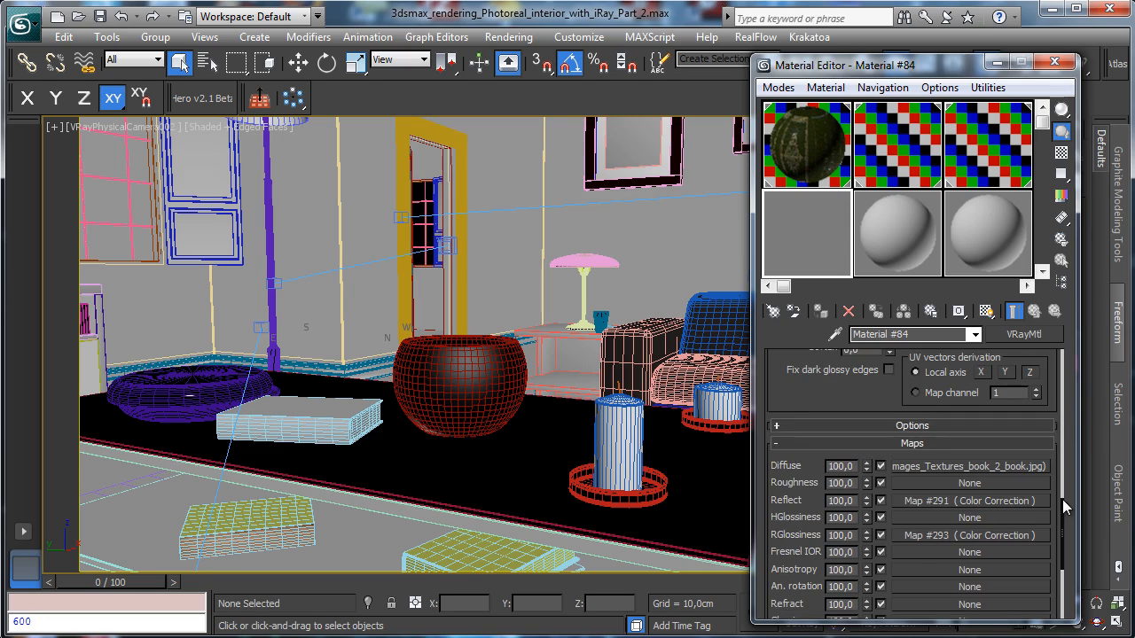
drag(1062, 499, 1075, 380)
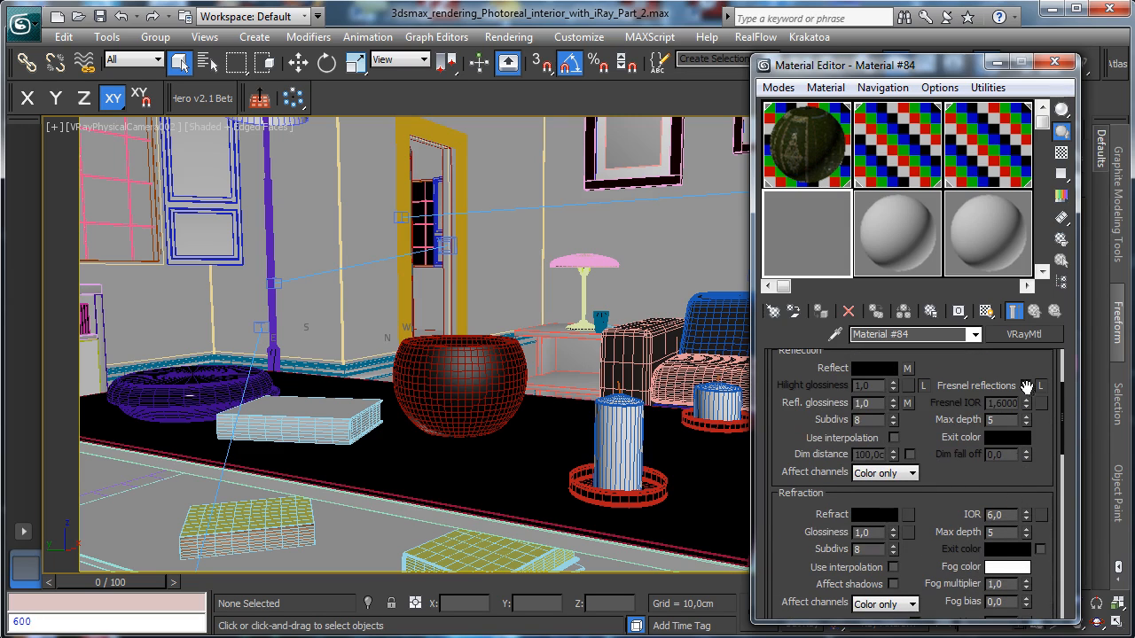
click(797, 133)
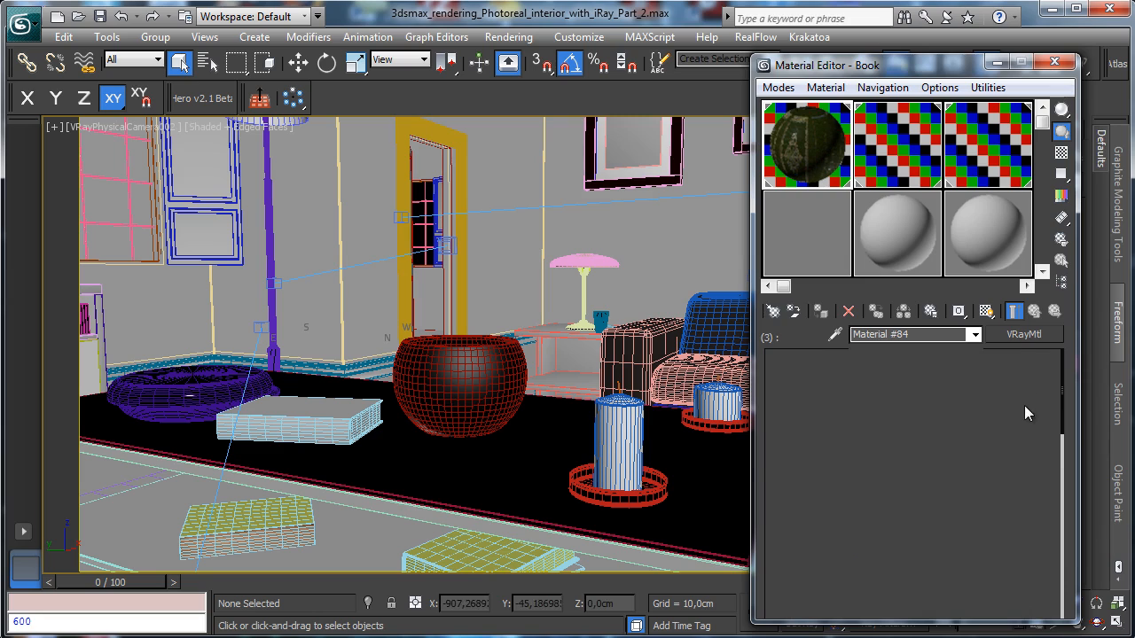
scroll(928, 358, up, 3)
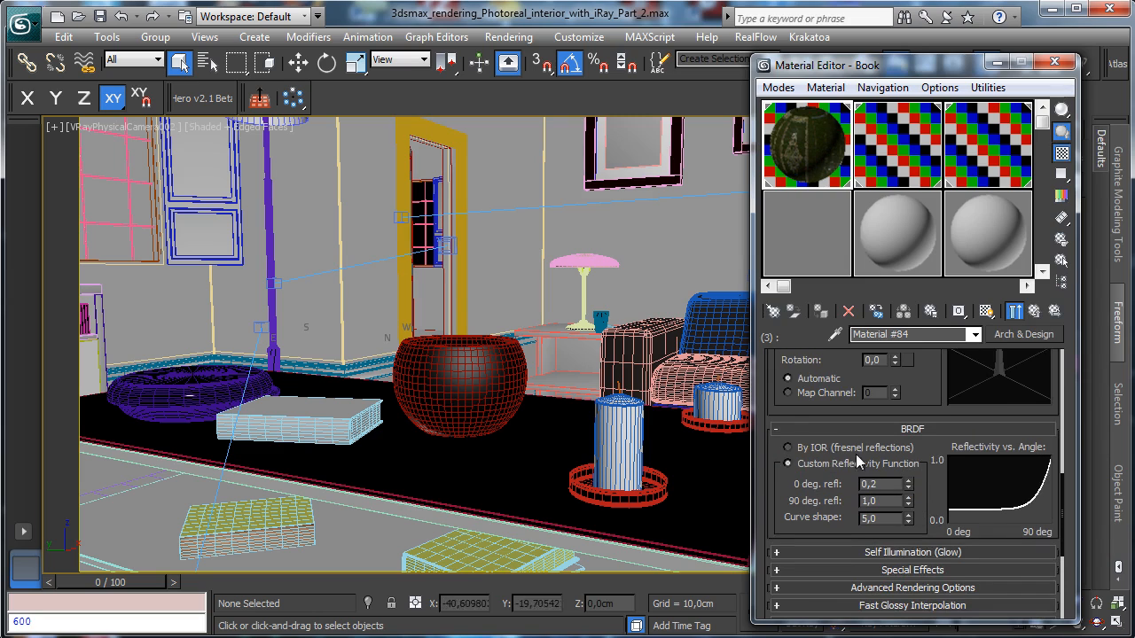
click(789, 448)
scroll(966, 501, up, 4)
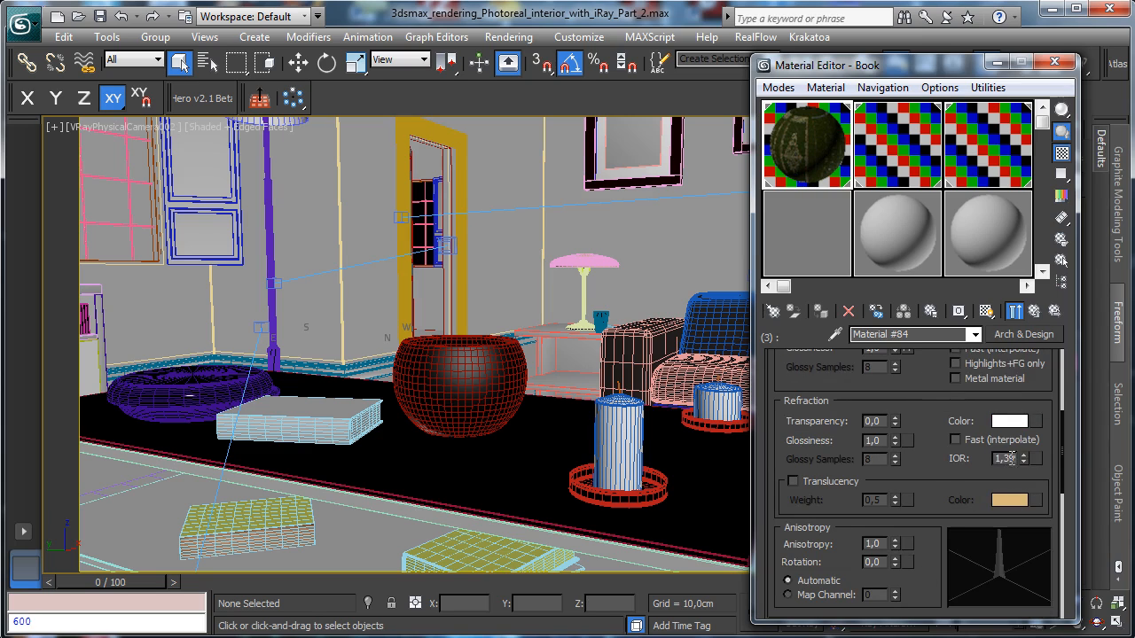
text(6)
key(Return)
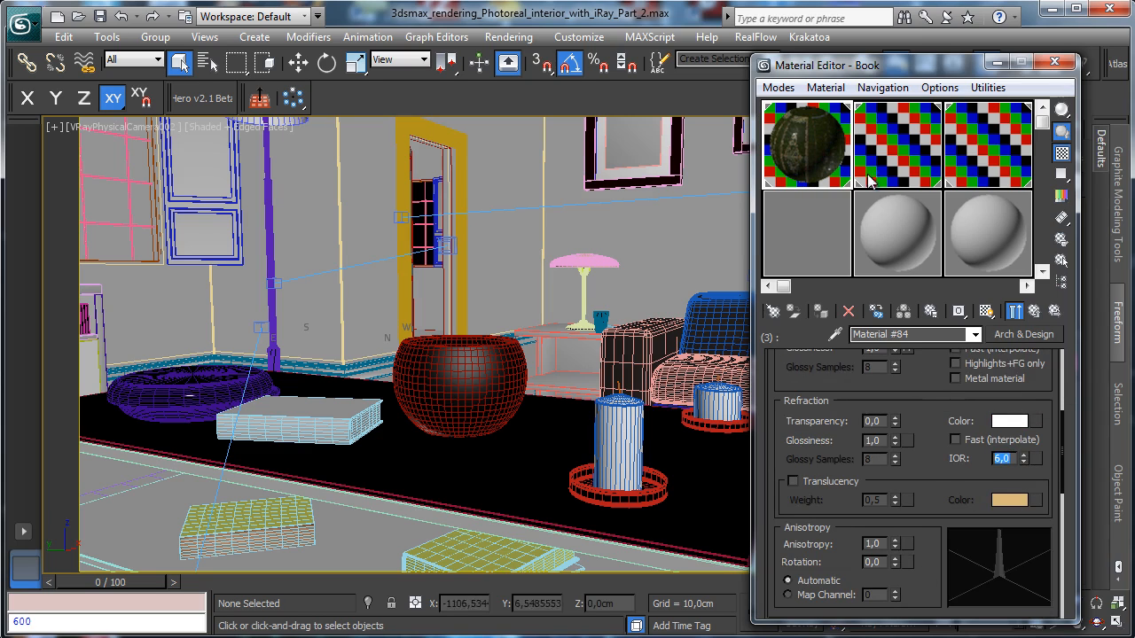
Show the diffuse bitmap of Book's first sub-material in the viewport and close the Material Editor.
scroll(913, 390, up, 8)
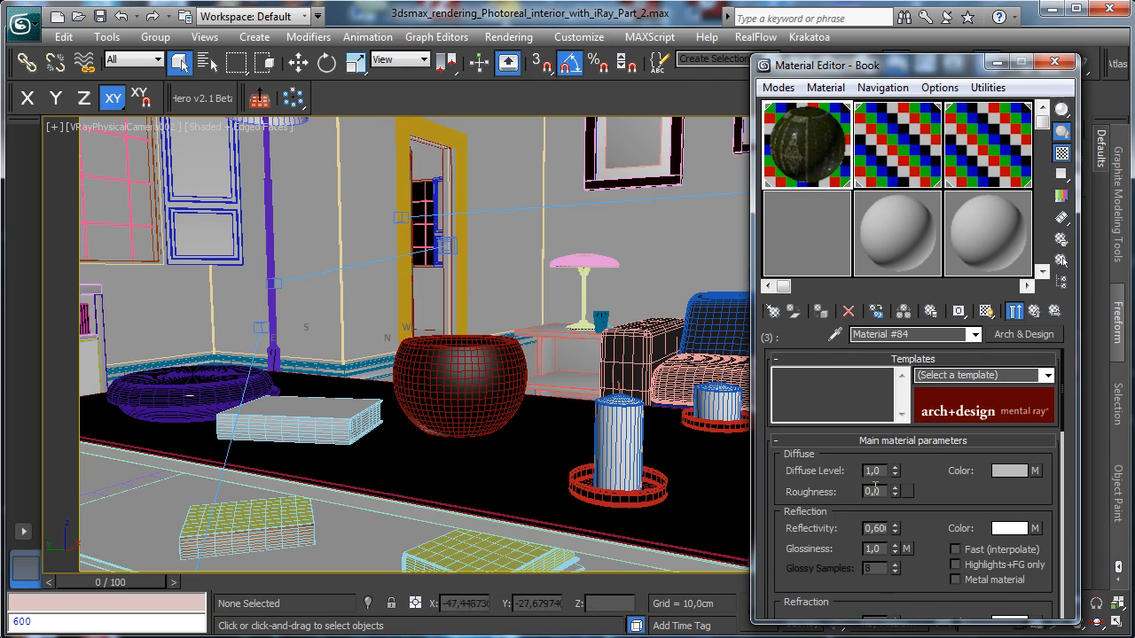
click(1034, 312)
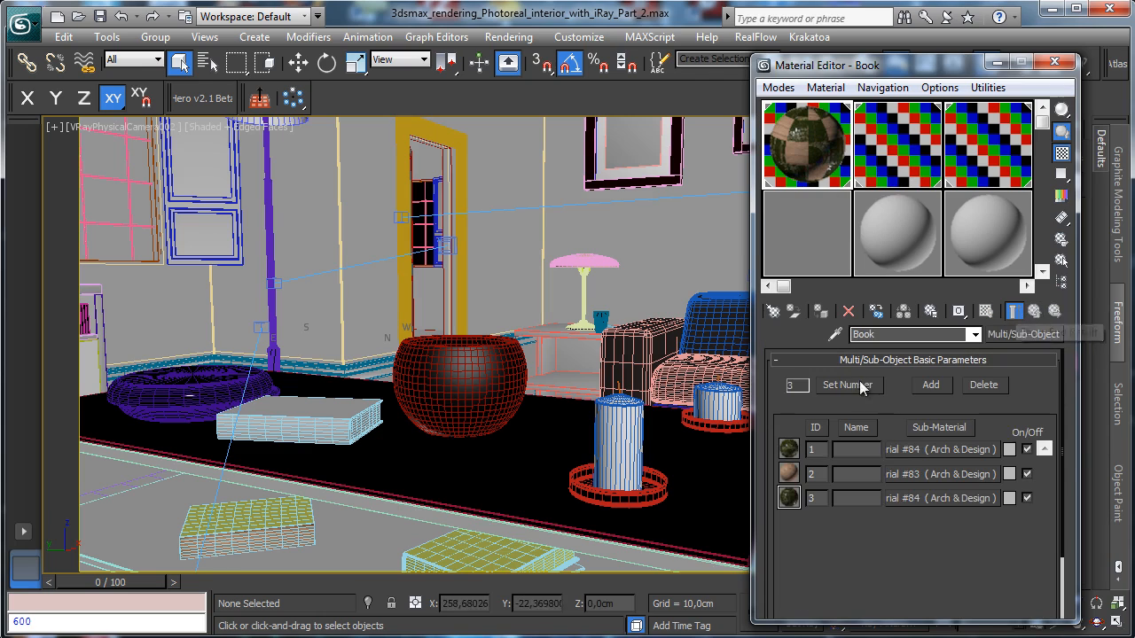
click(901, 453)
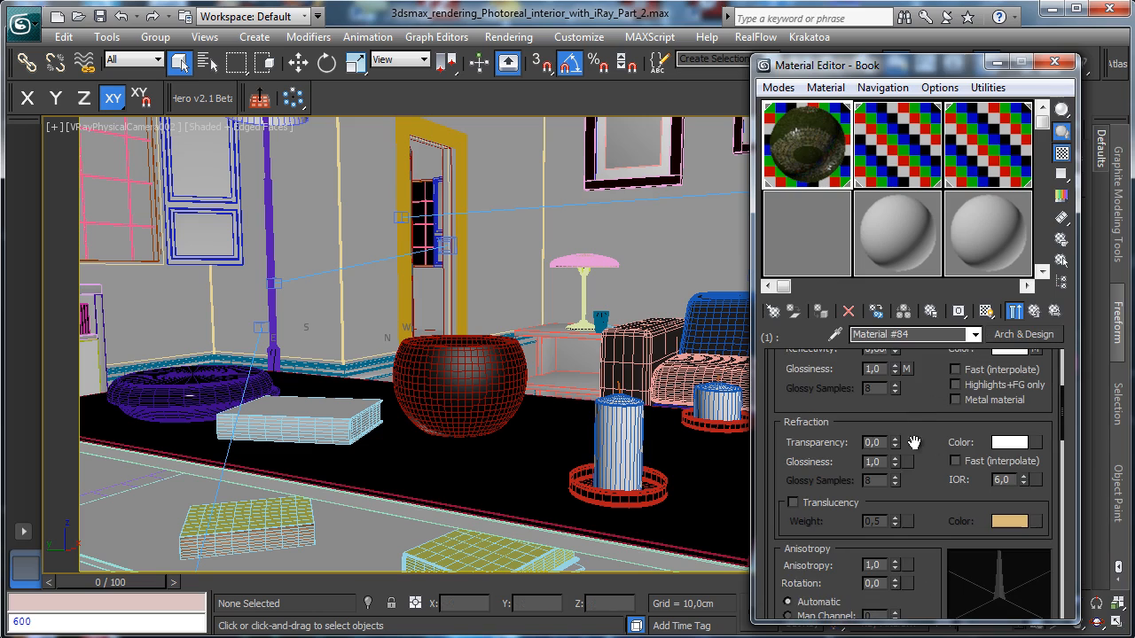
drag(918, 424, 894, 592)
click(1037, 467)
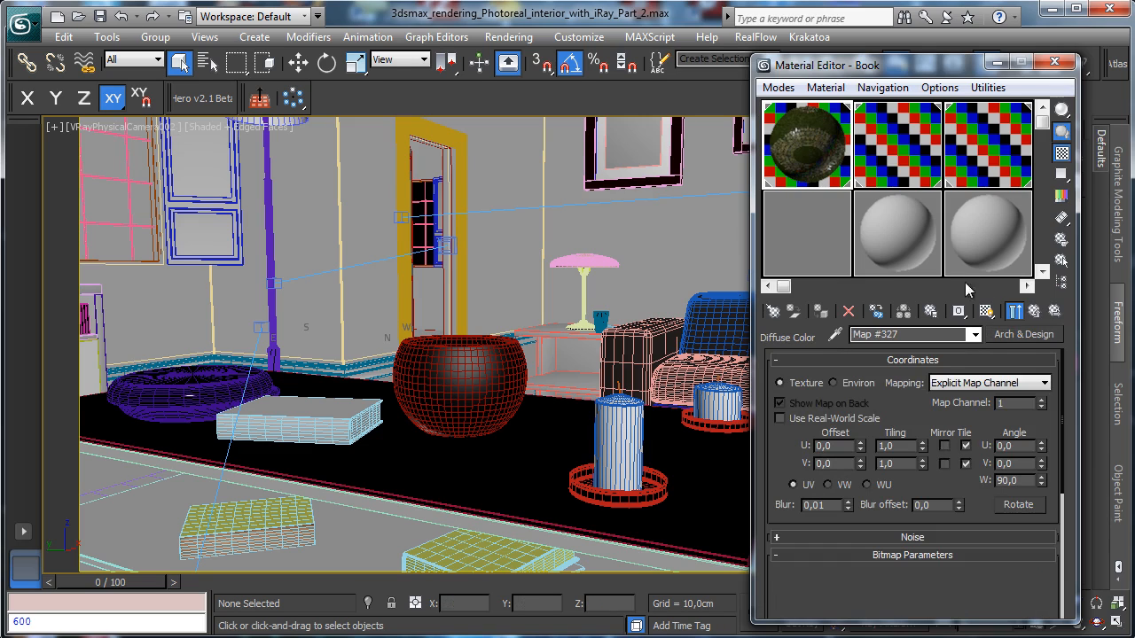
click(986, 312)
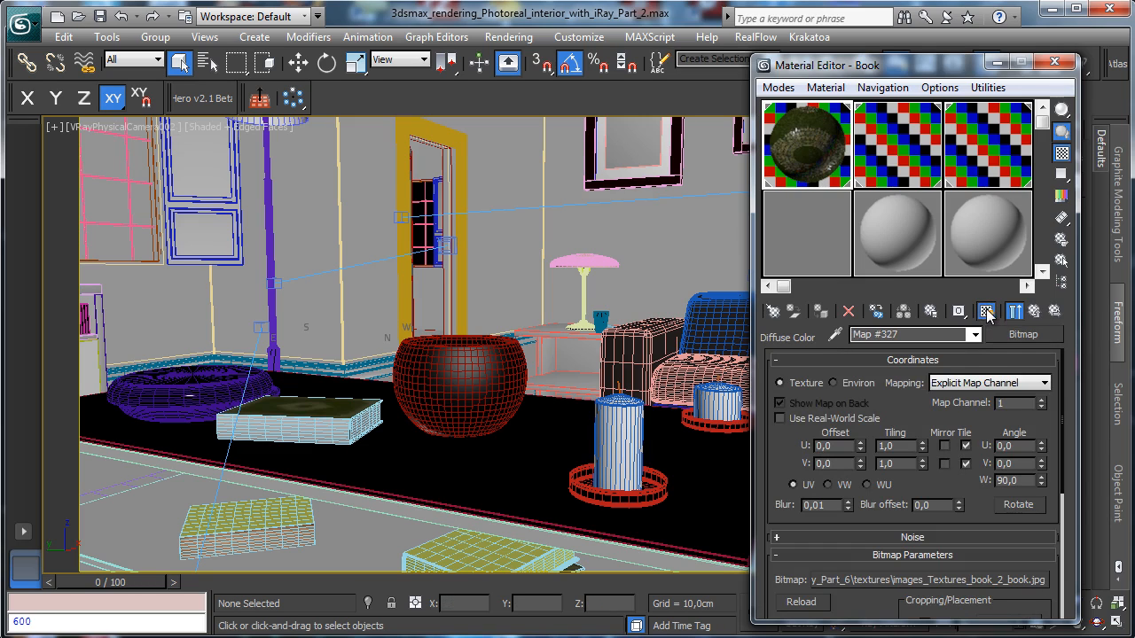
key(m)
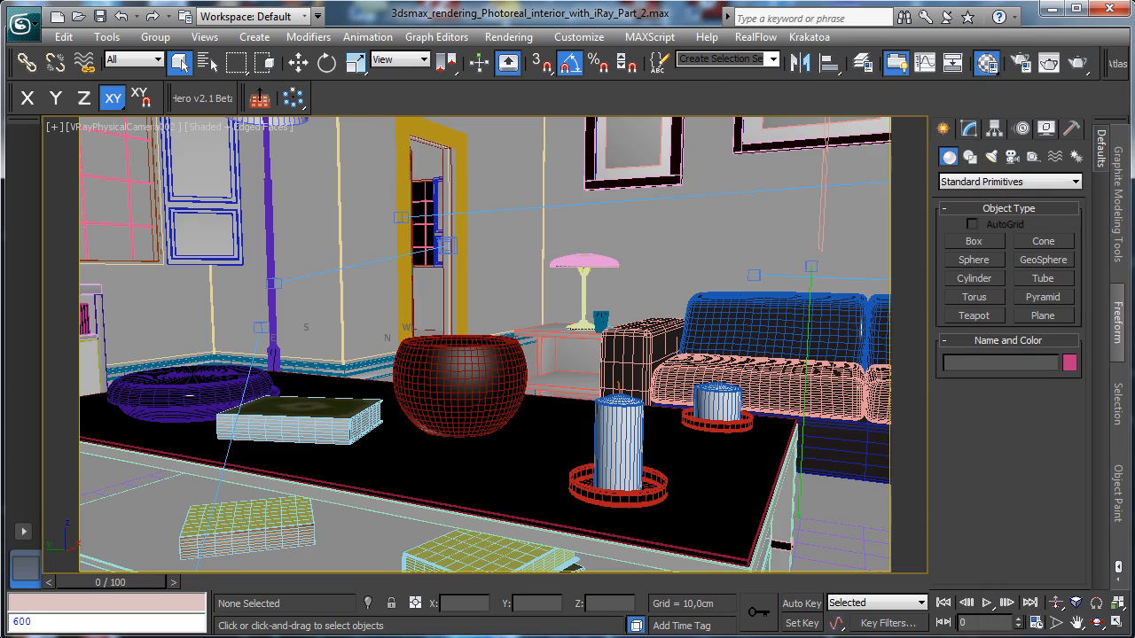
Open the iray render setup, then start and cancel a full-view render of VRayPhysicalCamera002 to bring up the rendered frame window.
click(1019, 64)
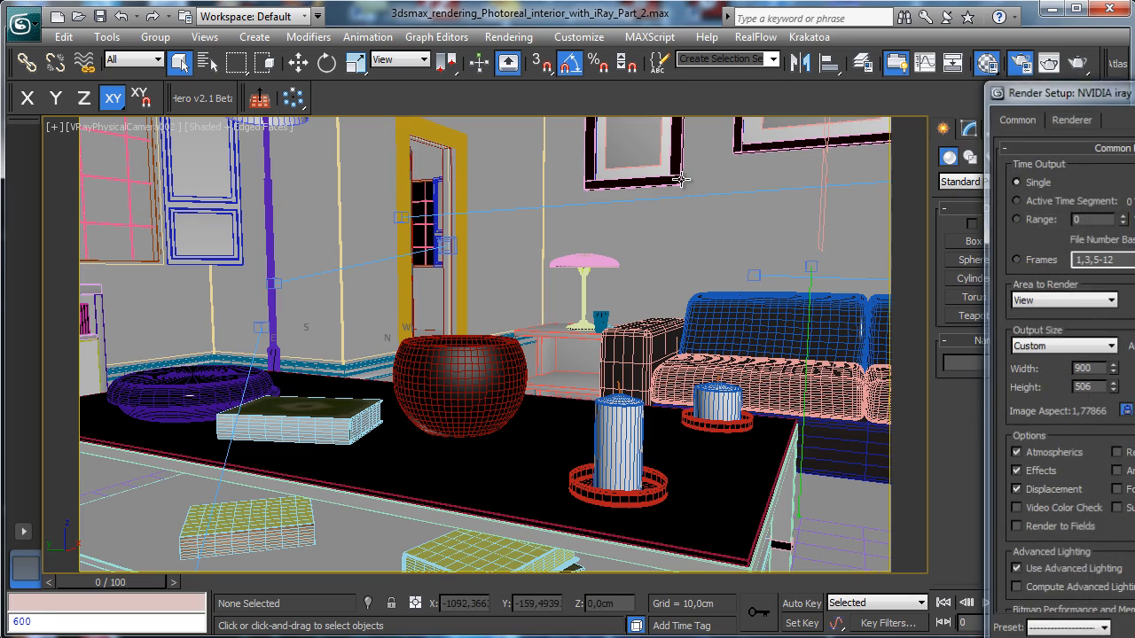
drag(1100, 95, 888, 44)
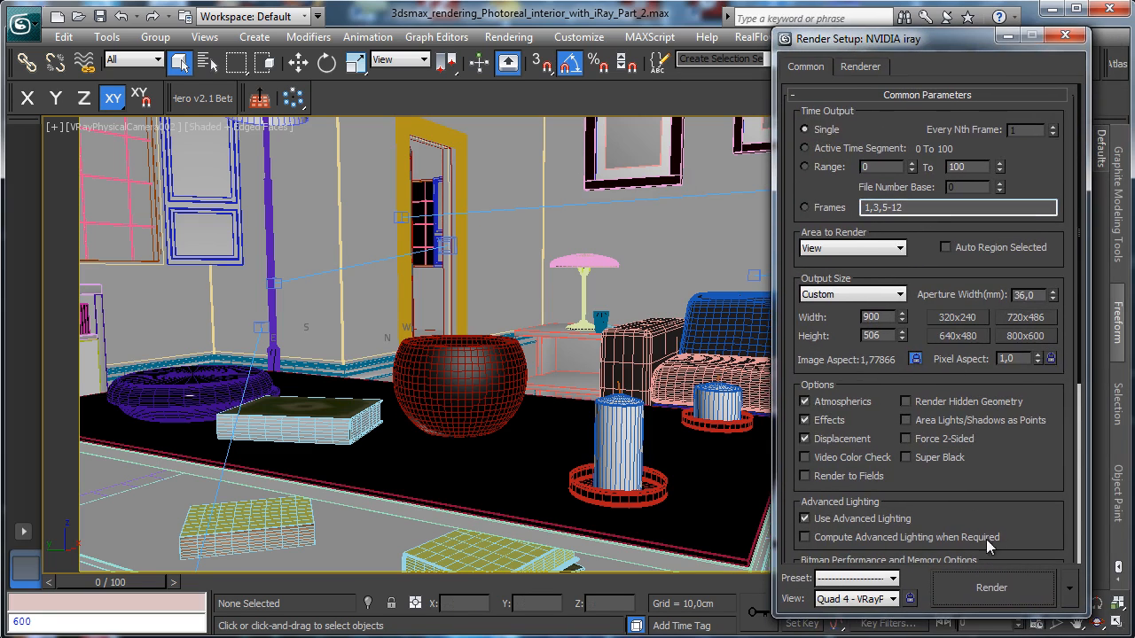
click(981, 573)
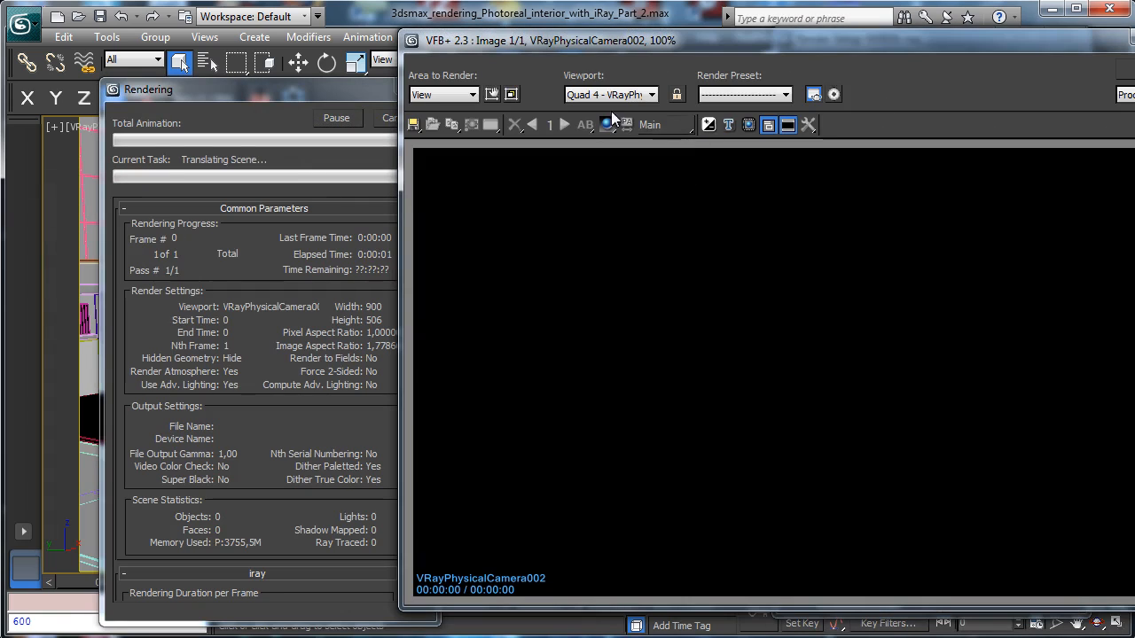
click(388, 118)
click(1131, 70)
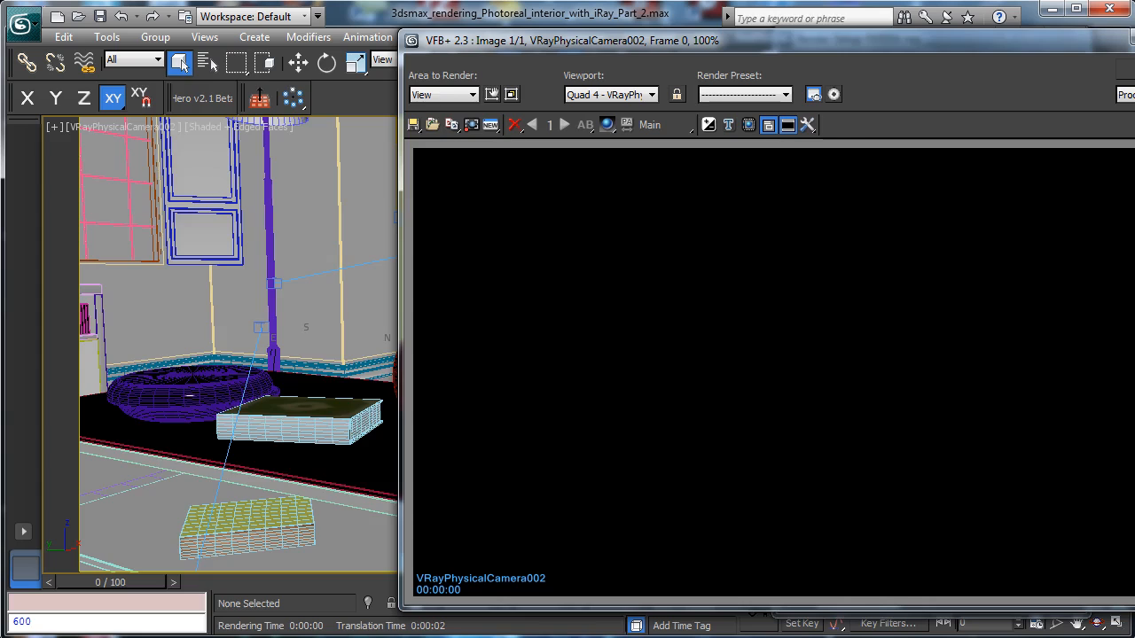
click(390, 118)
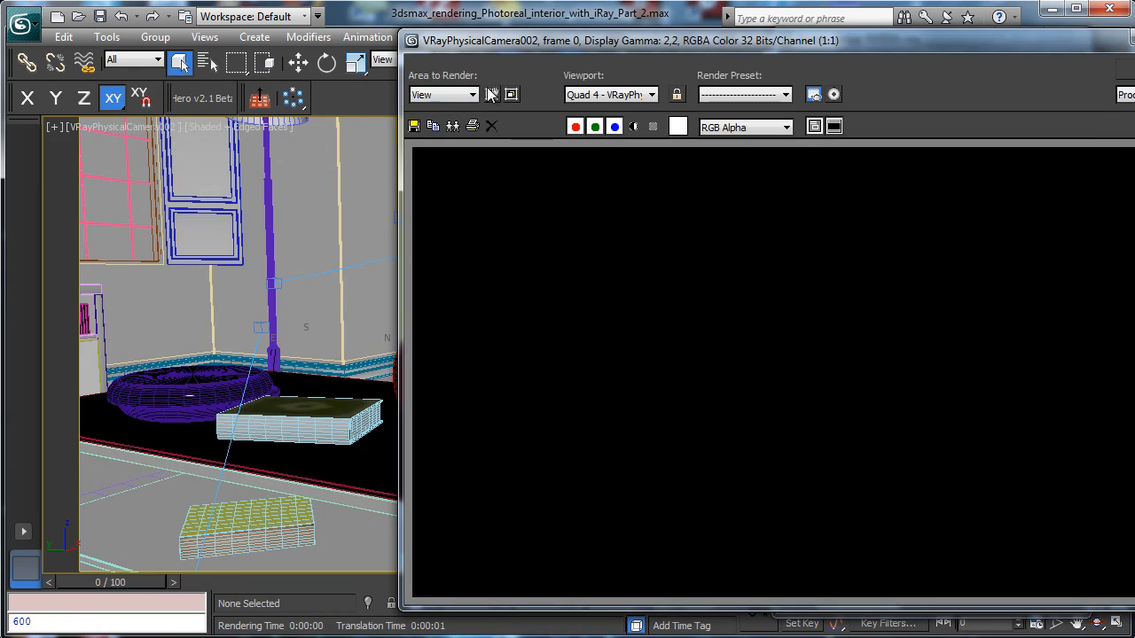
Set the render area to Region, frame the book and dark bowl on the table, and render that region.
click(476, 95)
click(428, 130)
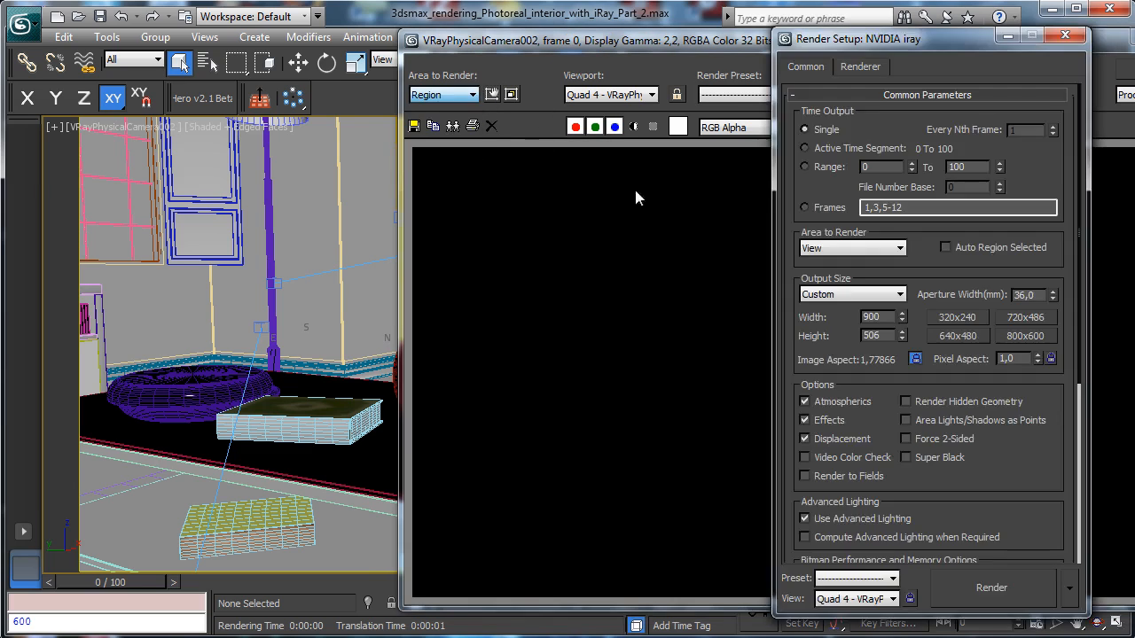
drag(884, 474, 610, 401)
drag(1098, 49, 1003, 48)
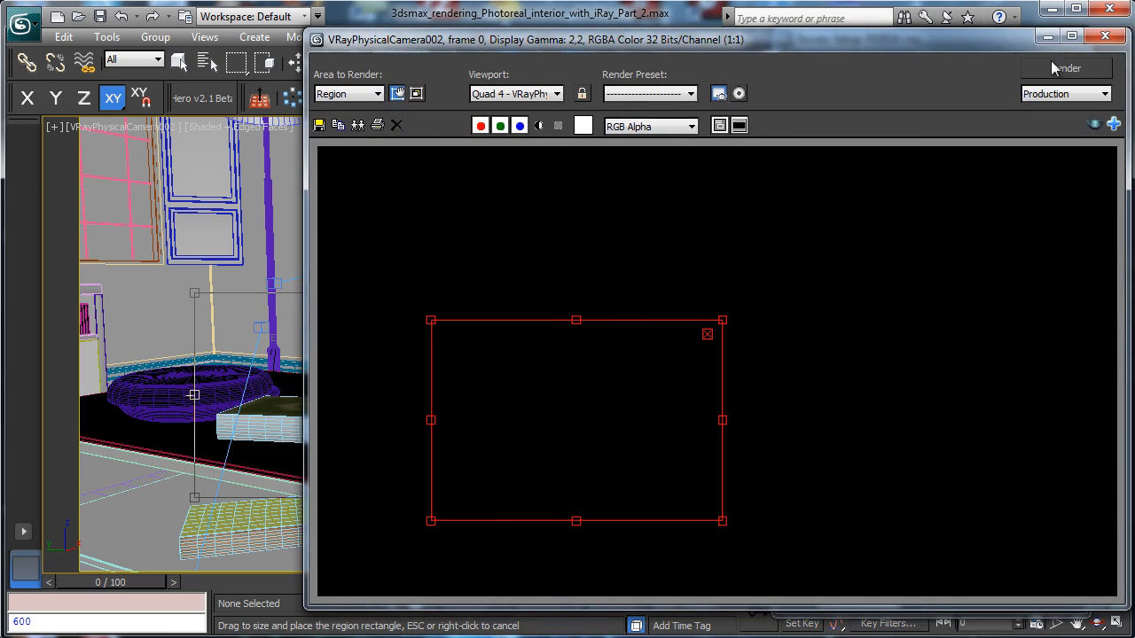
click(1065, 68)
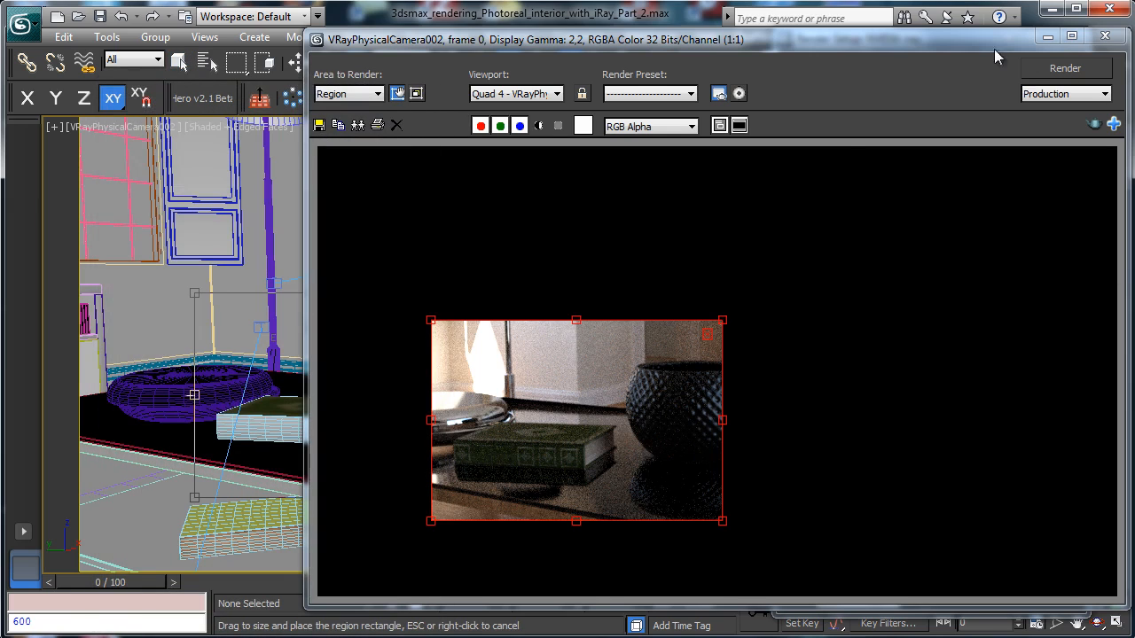
key(Escape)
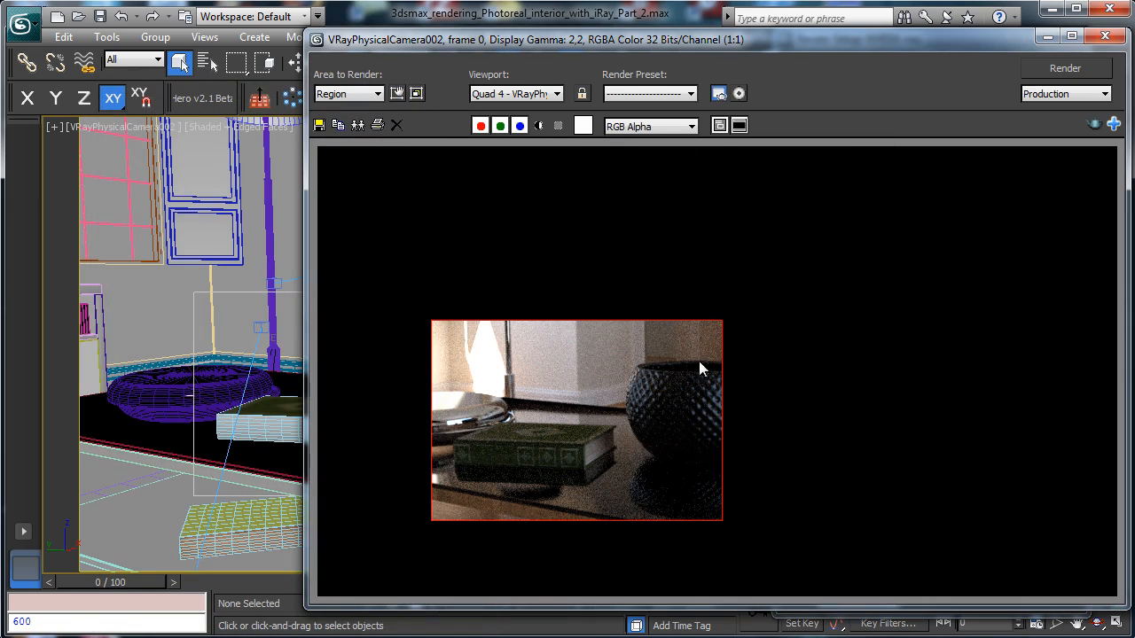
click(1045, 36)
Reopen the Material Editor, reset all its sample slots and close the render setup.
key(m)
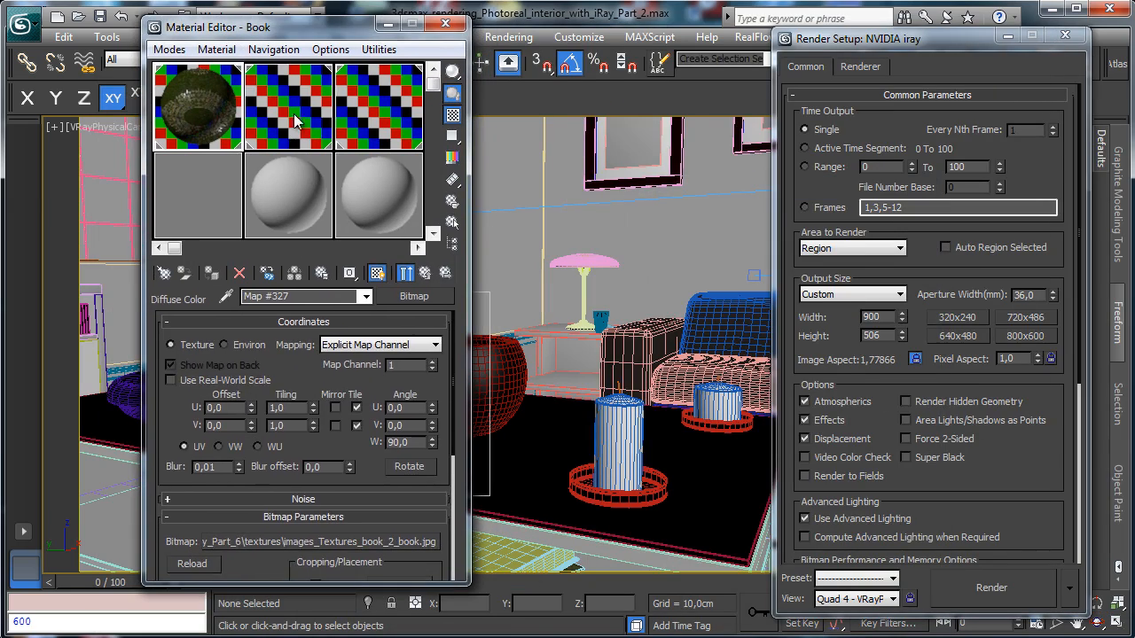
click(299, 120)
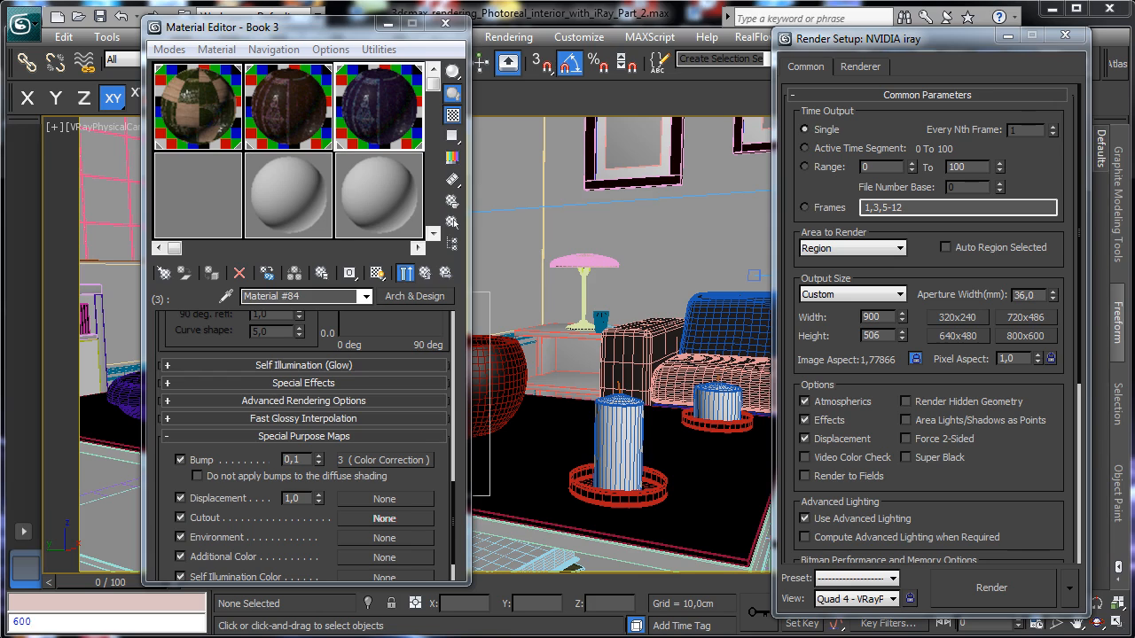
click(378, 49)
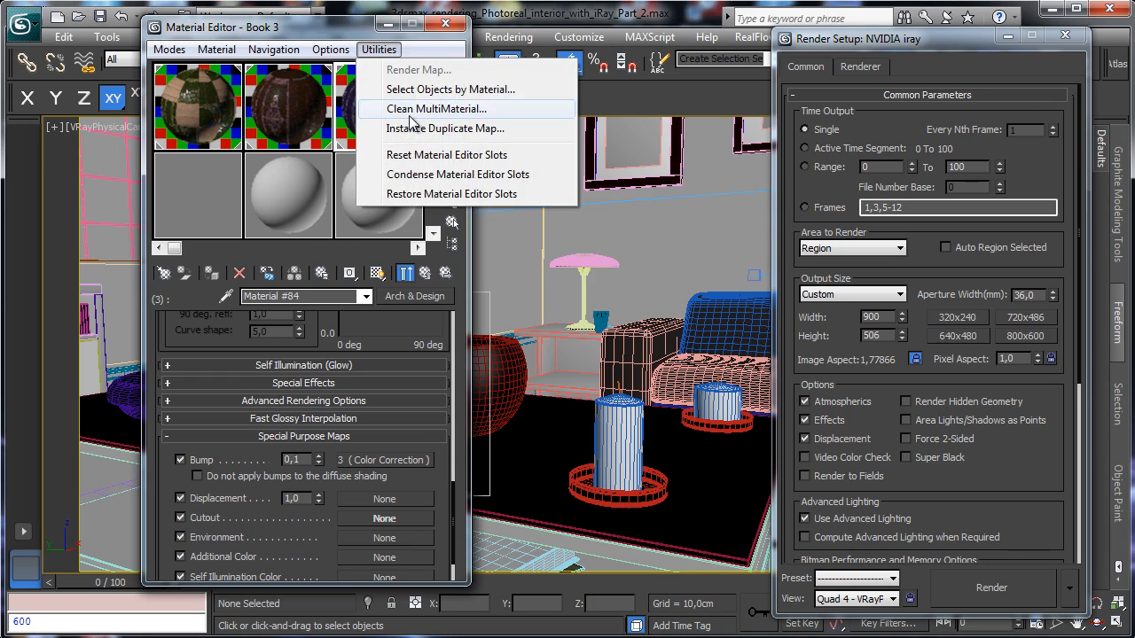
click(426, 155)
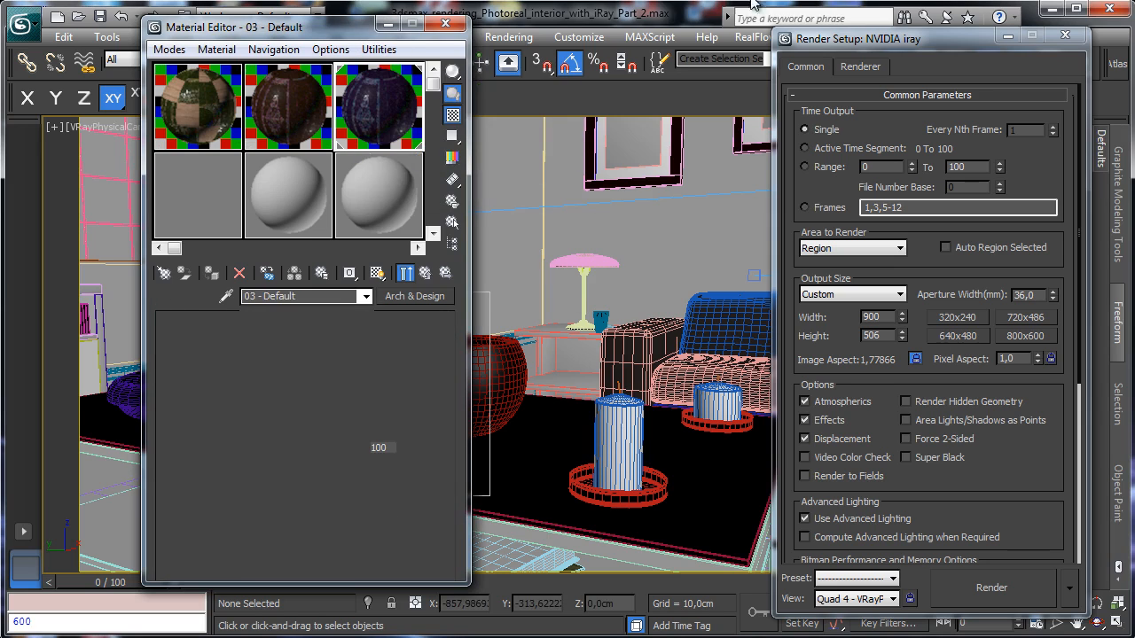
click(1065, 35)
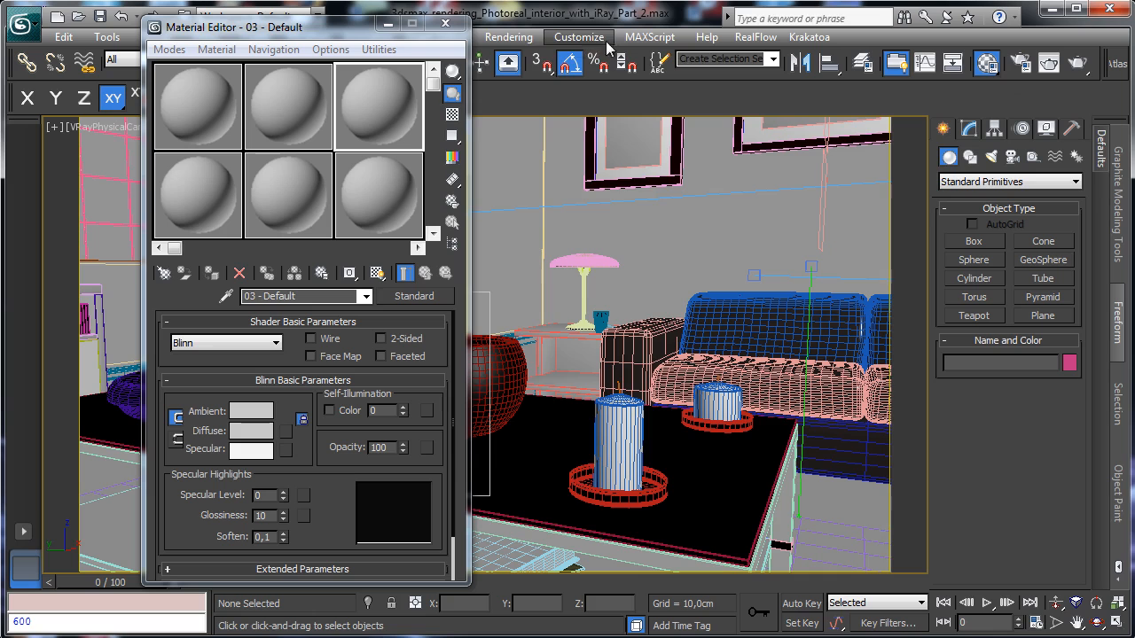
Open the Material Explorer and load the TV_White V-Ray material into the Material Editor's first sample slot.
click(508, 37)
click(532, 308)
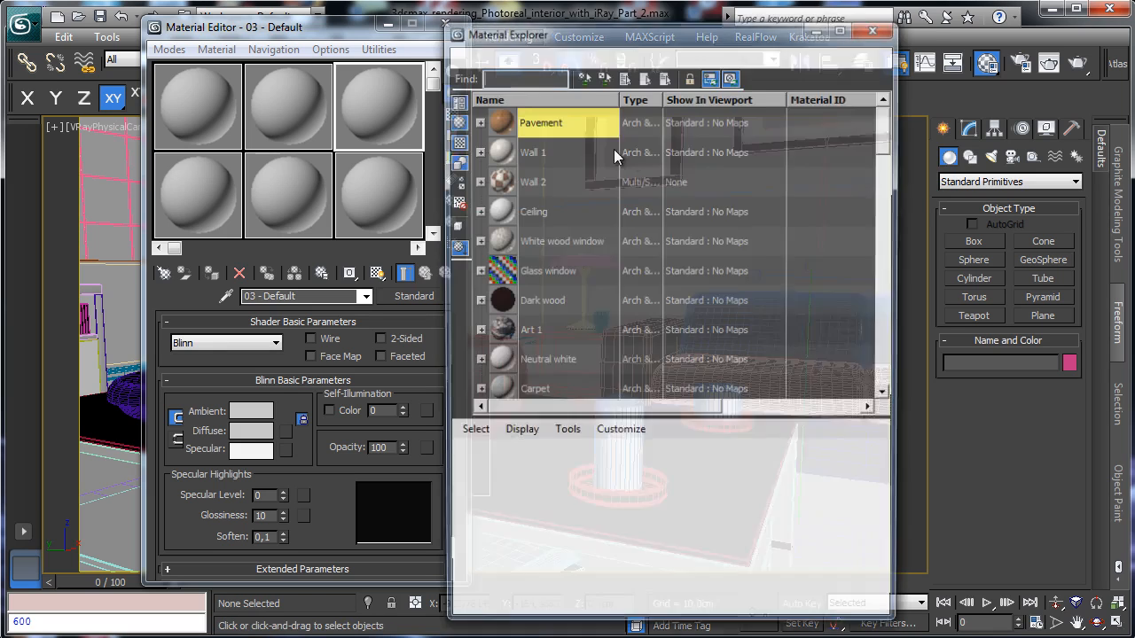
drag(574, 42, 687, 40)
drag(1005, 139, 1009, 321)
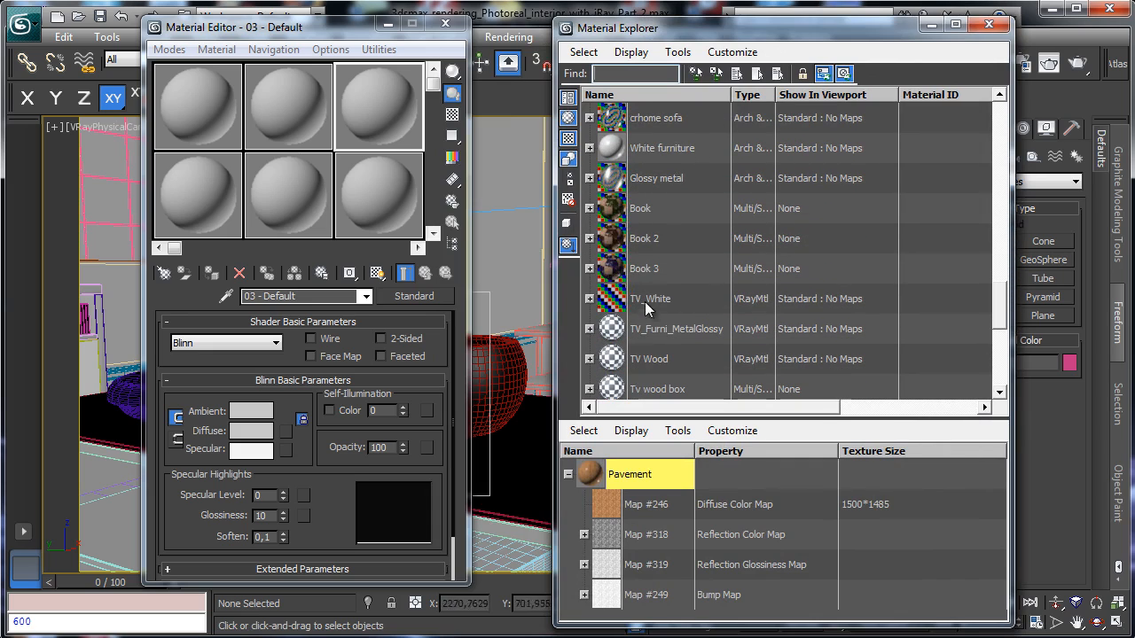
click(616, 304)
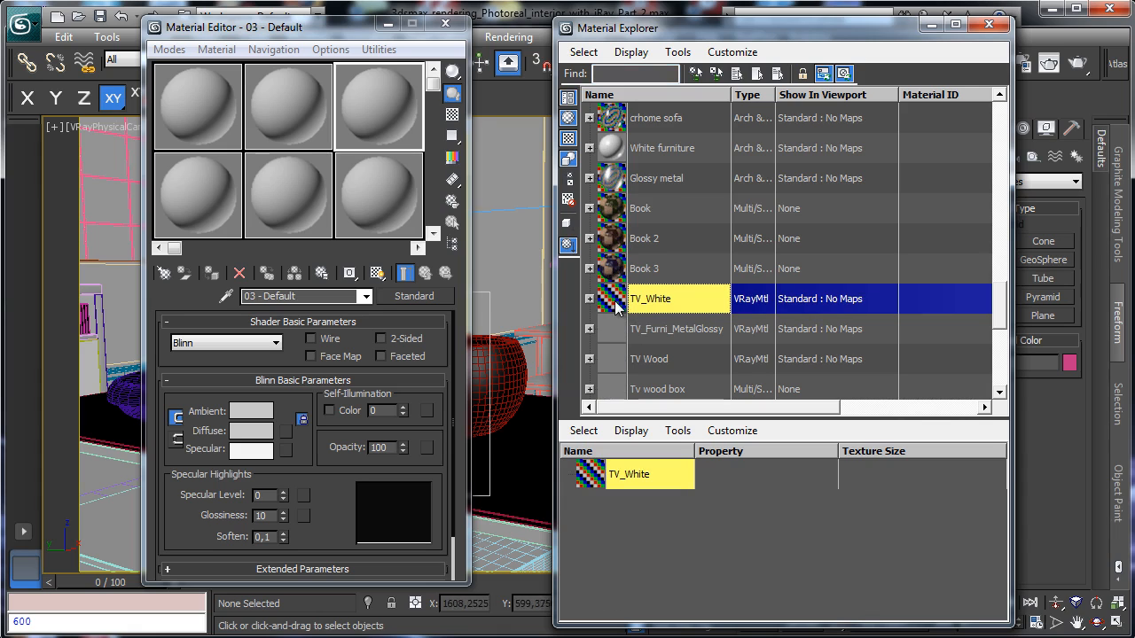
drag(617, 304, 243, 145)
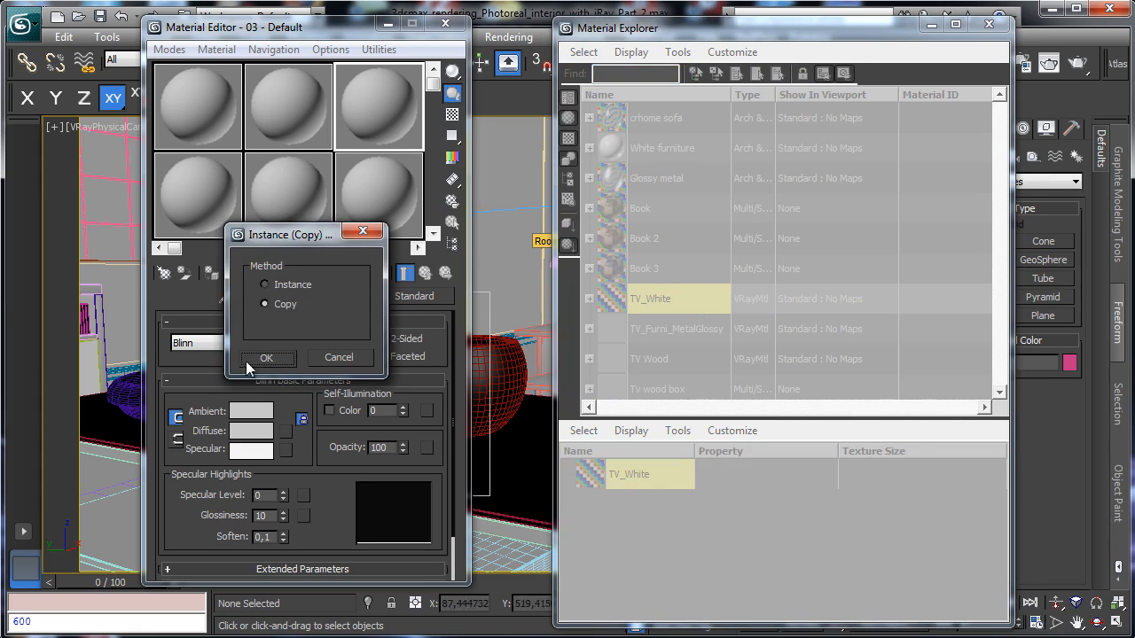
click(267, 356)
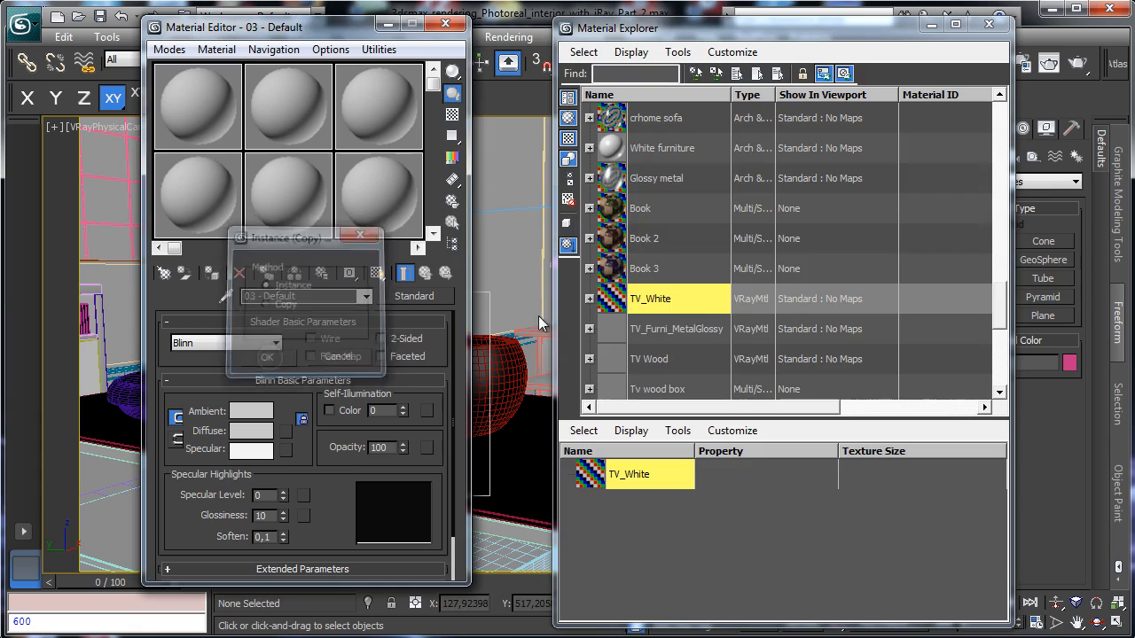
Load the TV_Furni_MetalGlossy material into the second sample slot and TV Wood into the third.
click(610, 340)
drag(316, 126, 316, 126)
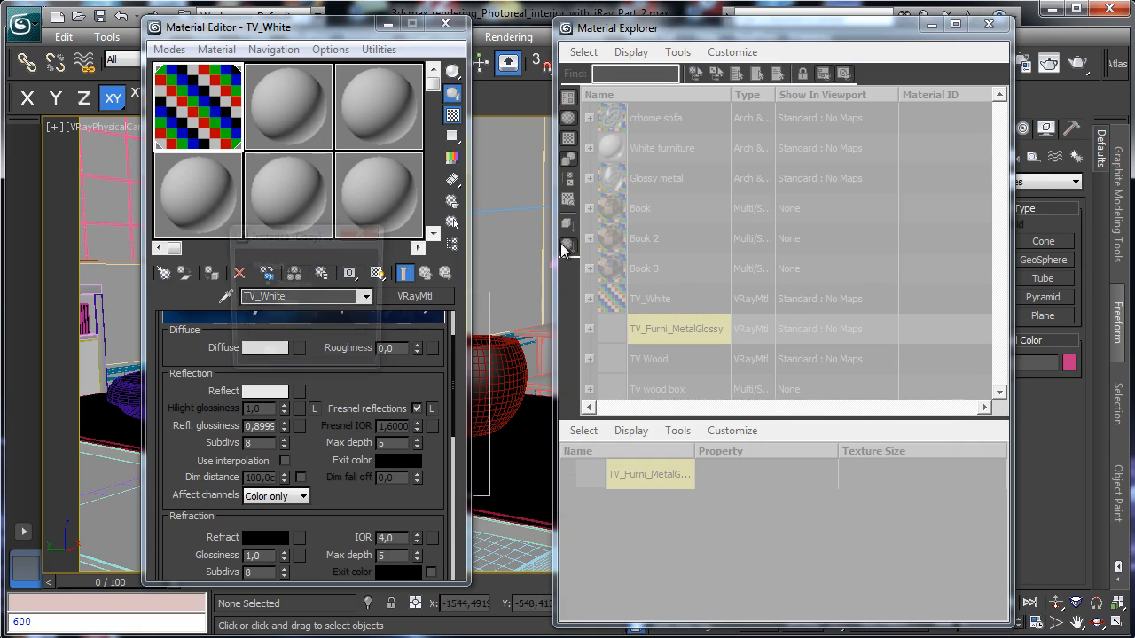
click(279, 356)
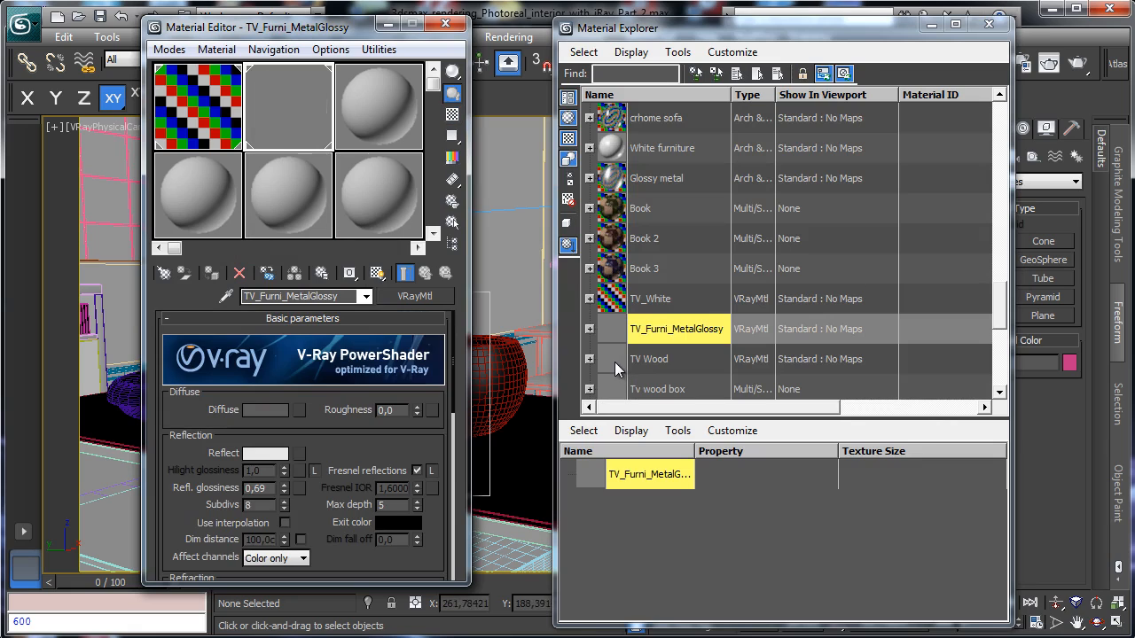
drag(613, 361, 371, 116)
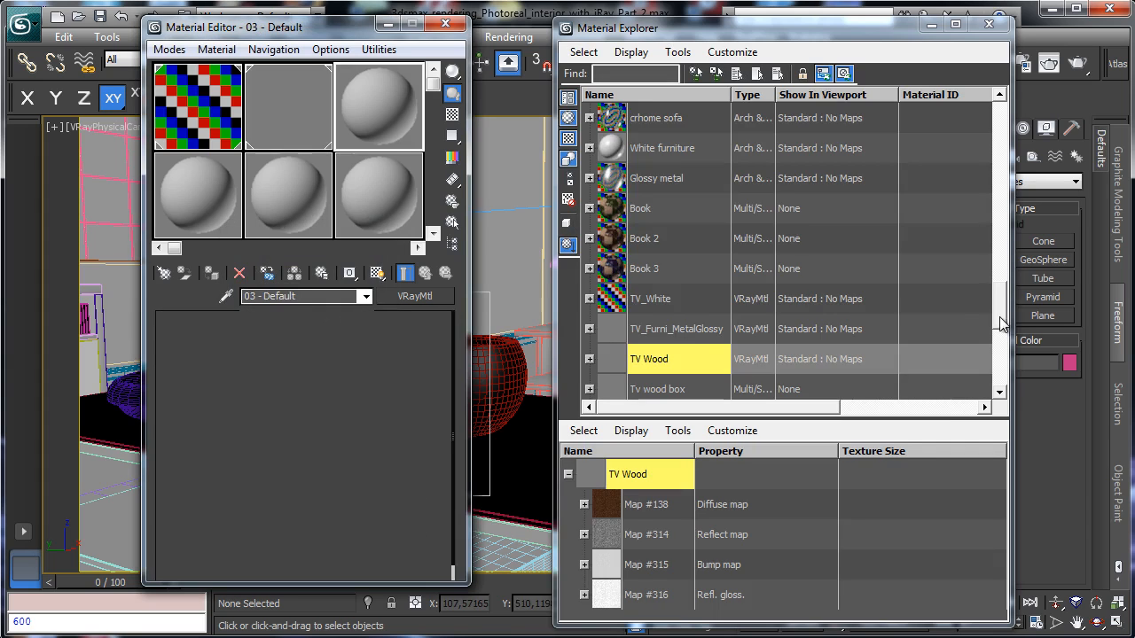
Load the Tv wood box multi/sub-object material into the fourth sample slot as an instance.
drag(998, 308, 1002, 356)
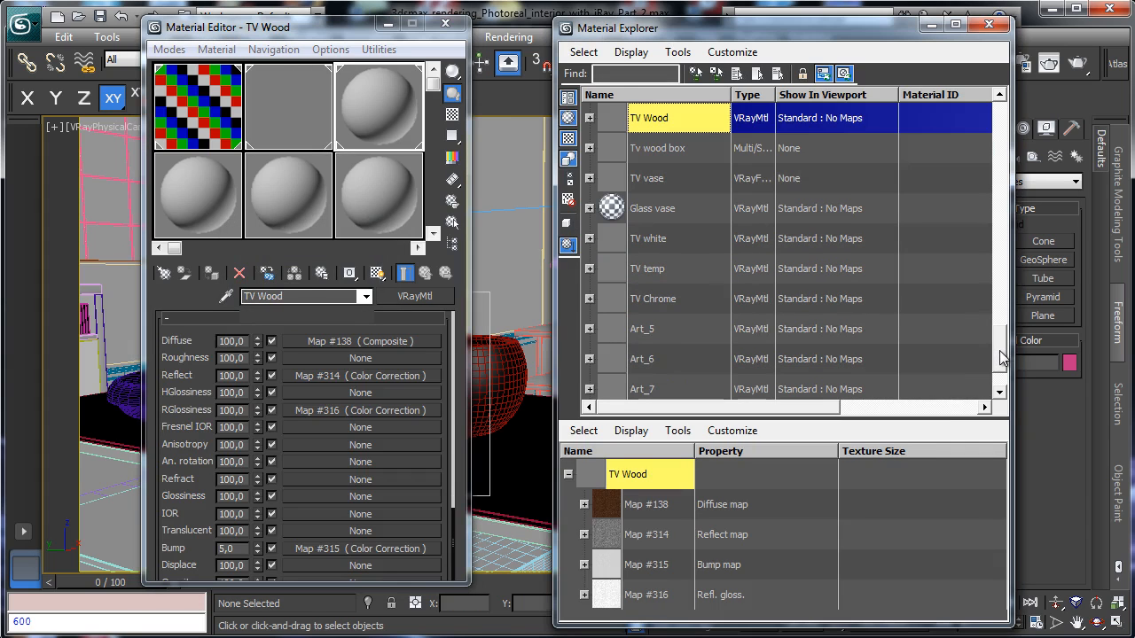
click(613, 149)
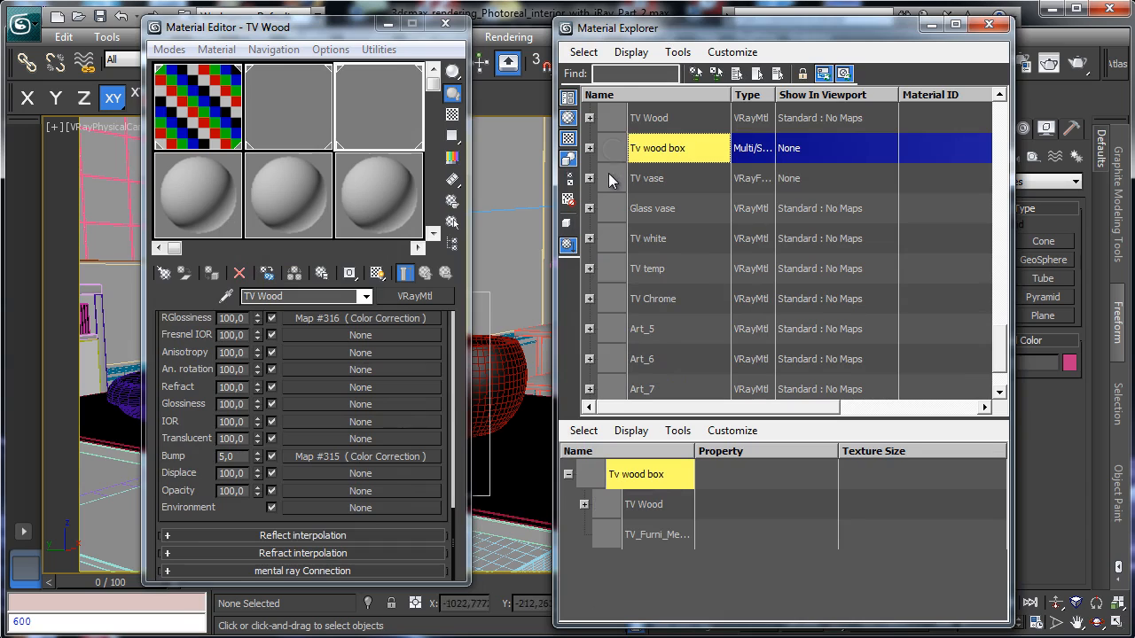
drag(167, 184, 167, 186)
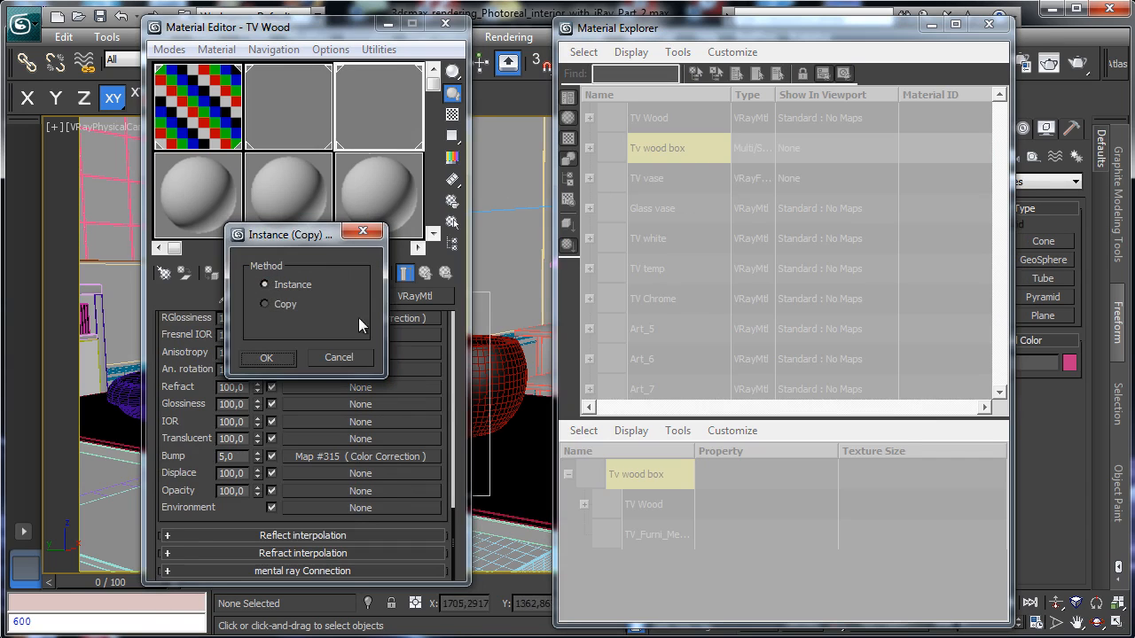
click(266, 358)
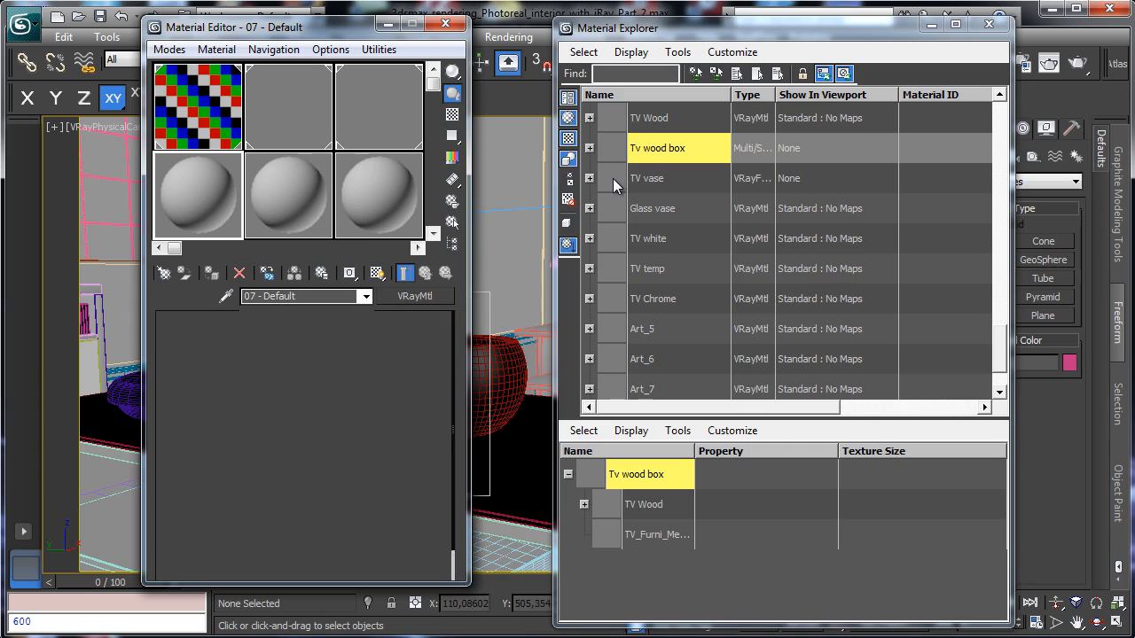
Load the TV vase material into the Material Editor's fifth sample slot as an instance.
click(611, 178)
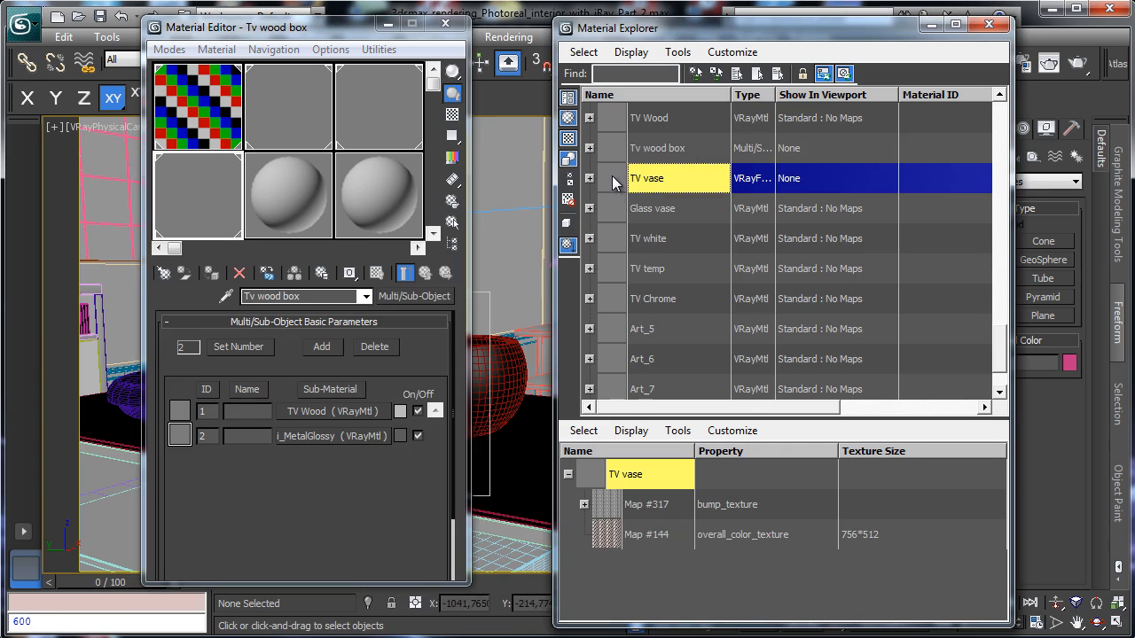
drag(300, 213, 300, 214)
click(281, 357)
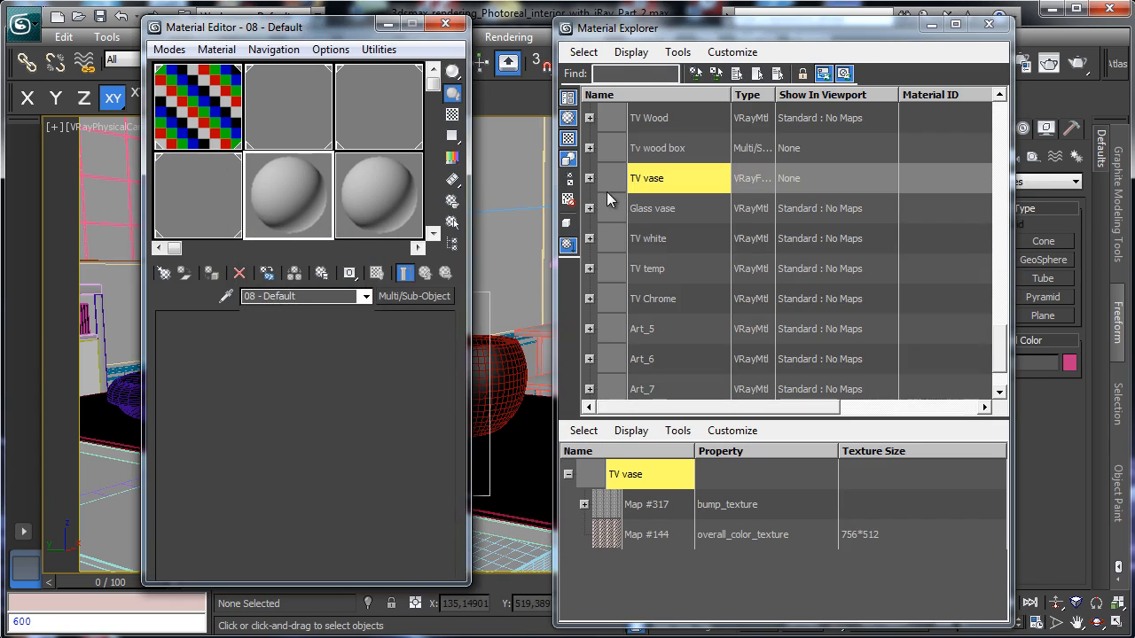
Load the Glass vase material into the sixth sample slot as an instance and close the Material Explorer.
click(628, 209)
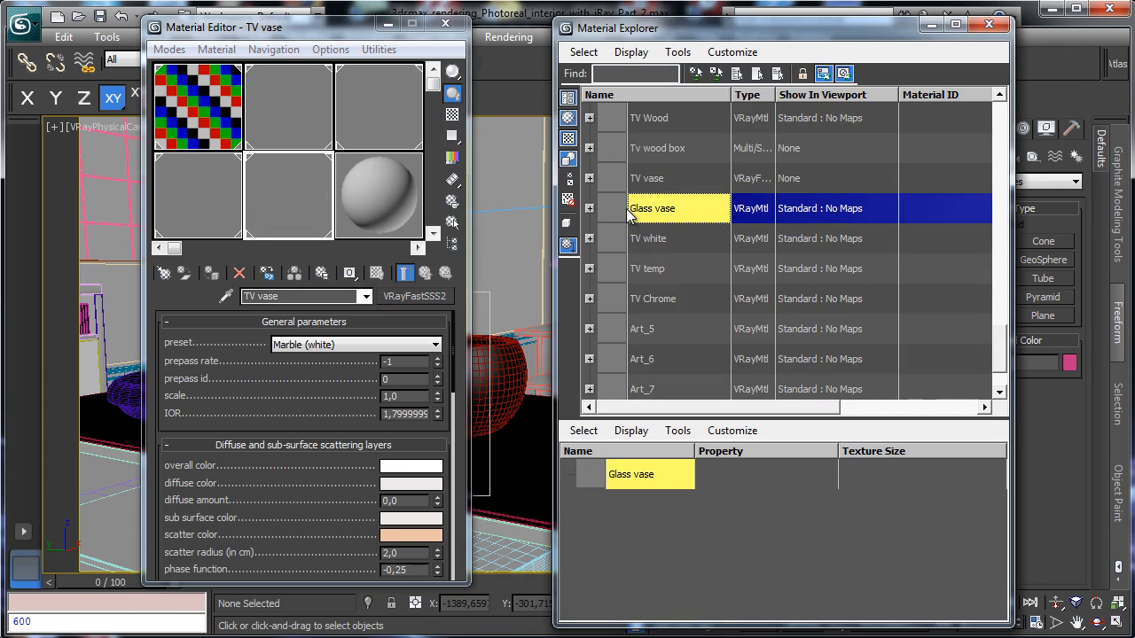
drag(613, 209, 391, 186)
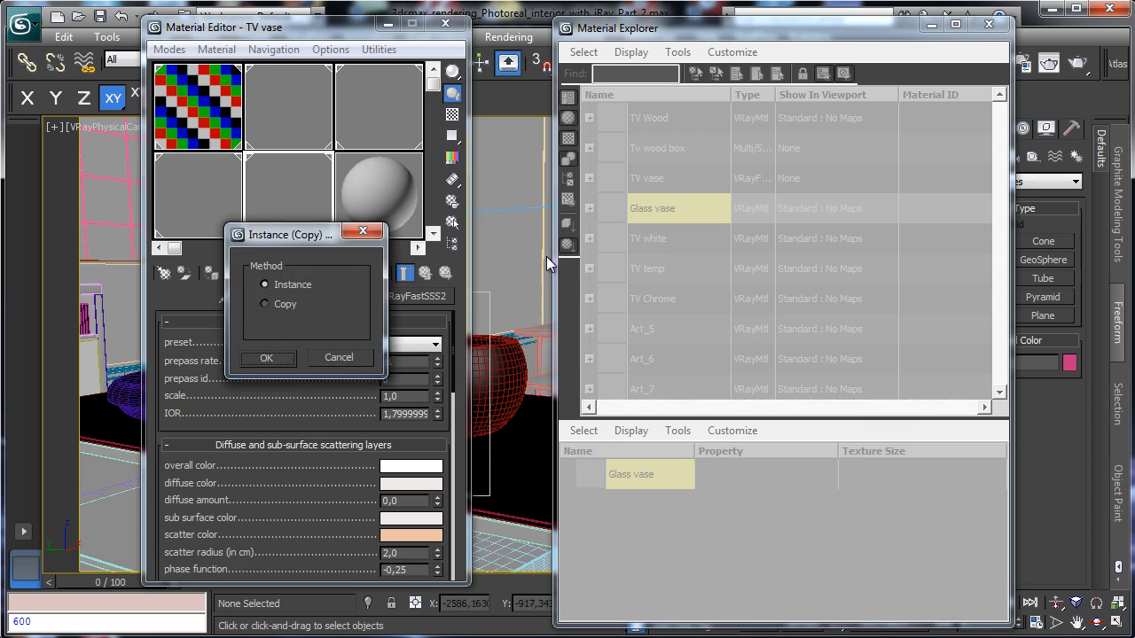
click(264, 357)
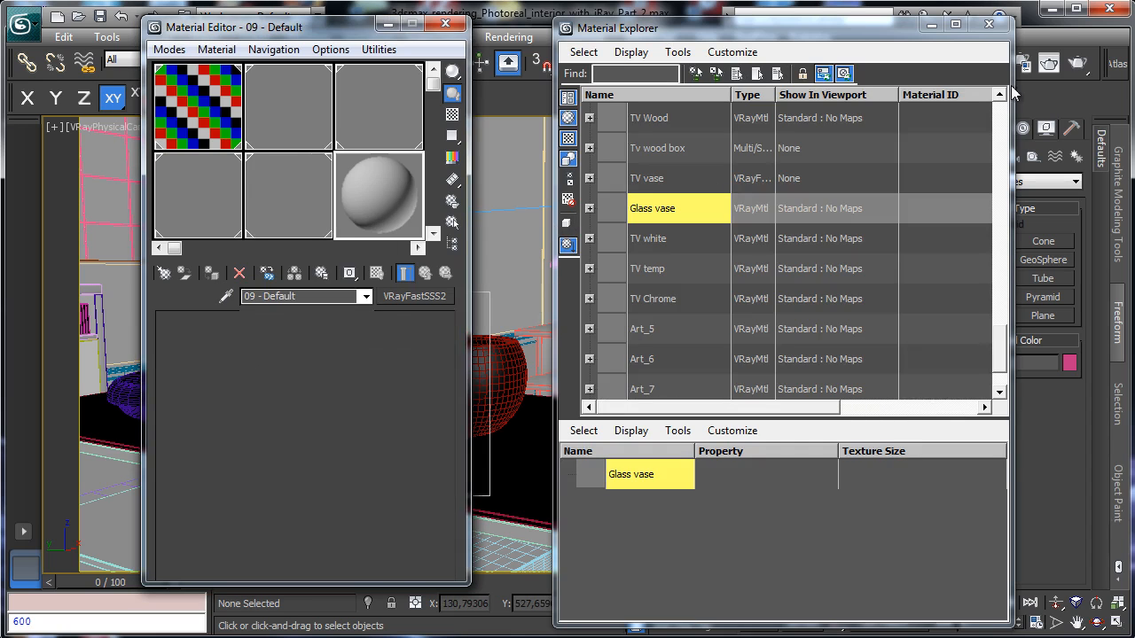
click(991, 26)
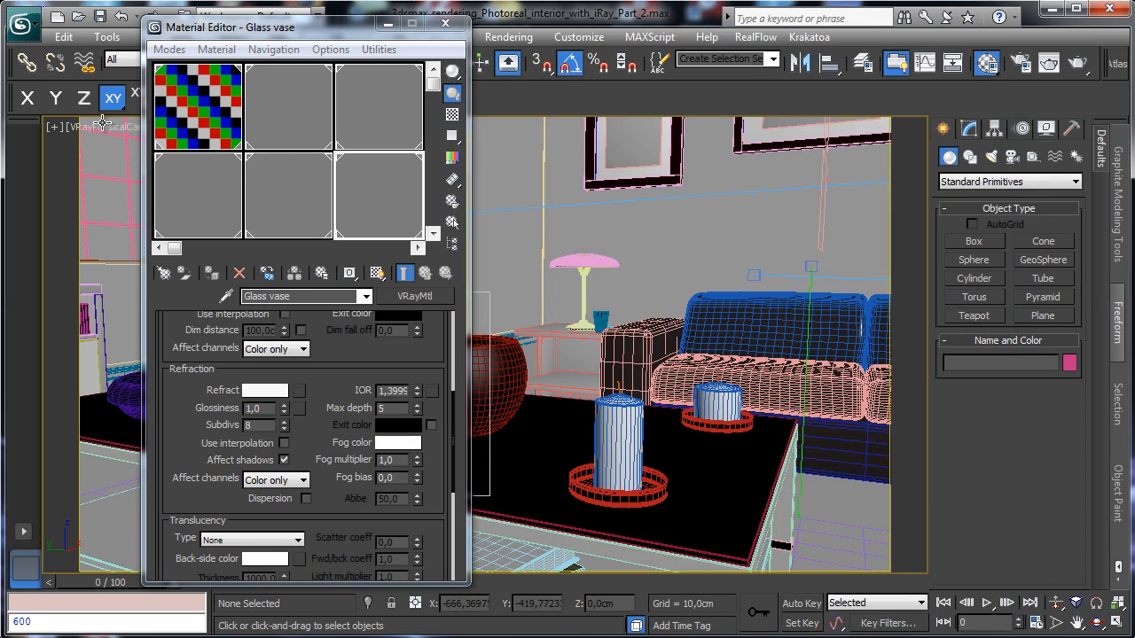
Look through VRayPhysicalCamera001, 002 and 003 in the viewport, keeping the Material Editor out of the way.
click(103, 124)
click(113, 127)
mouse_move(142, 147)
click(361, 148)
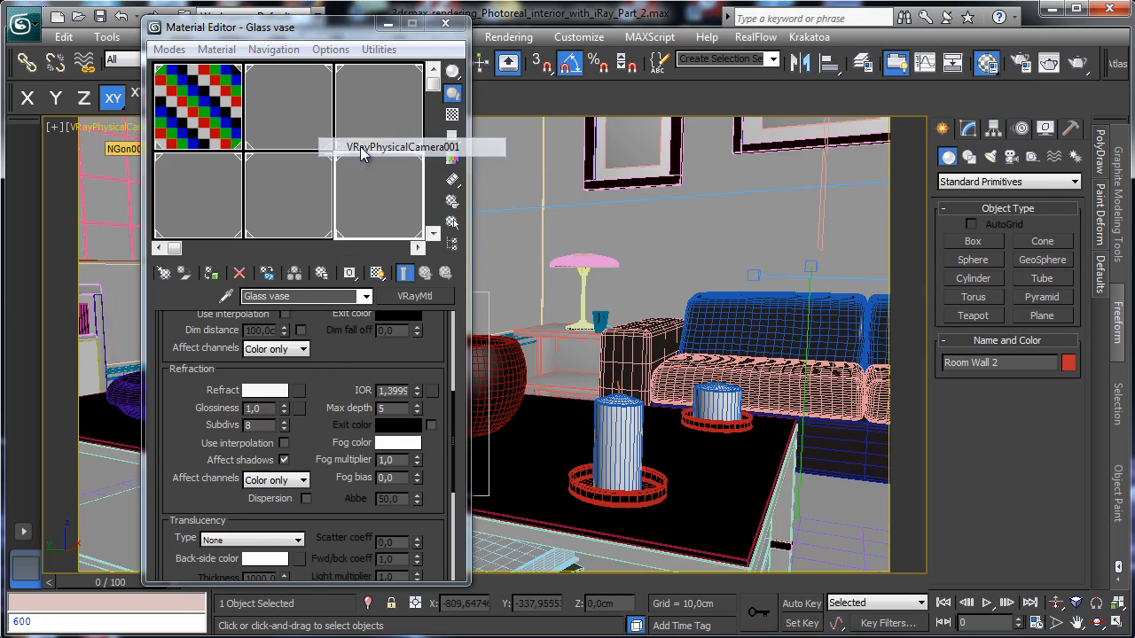
drag(309, 40, 800, 42)
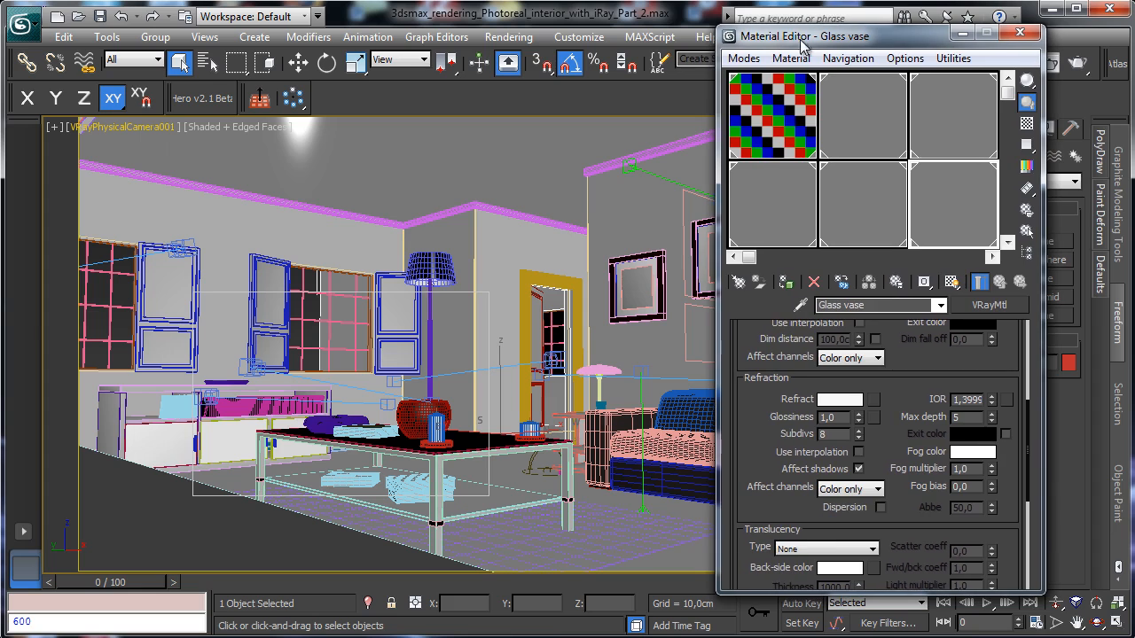
click(117, 127)
mouse_move(215, 145)
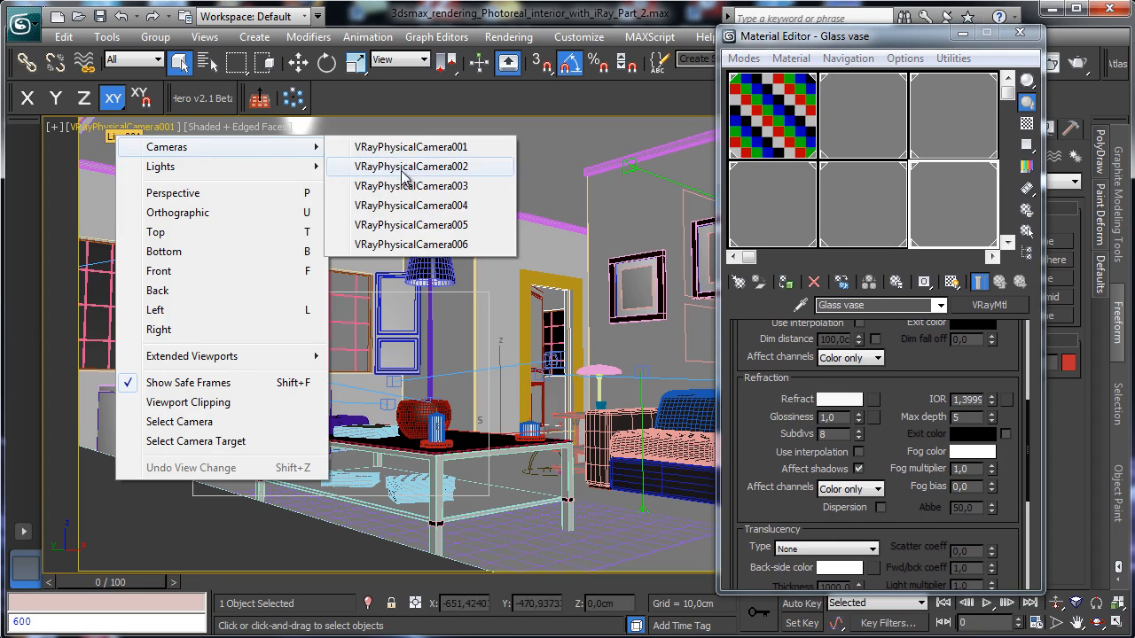
click(411, 168)
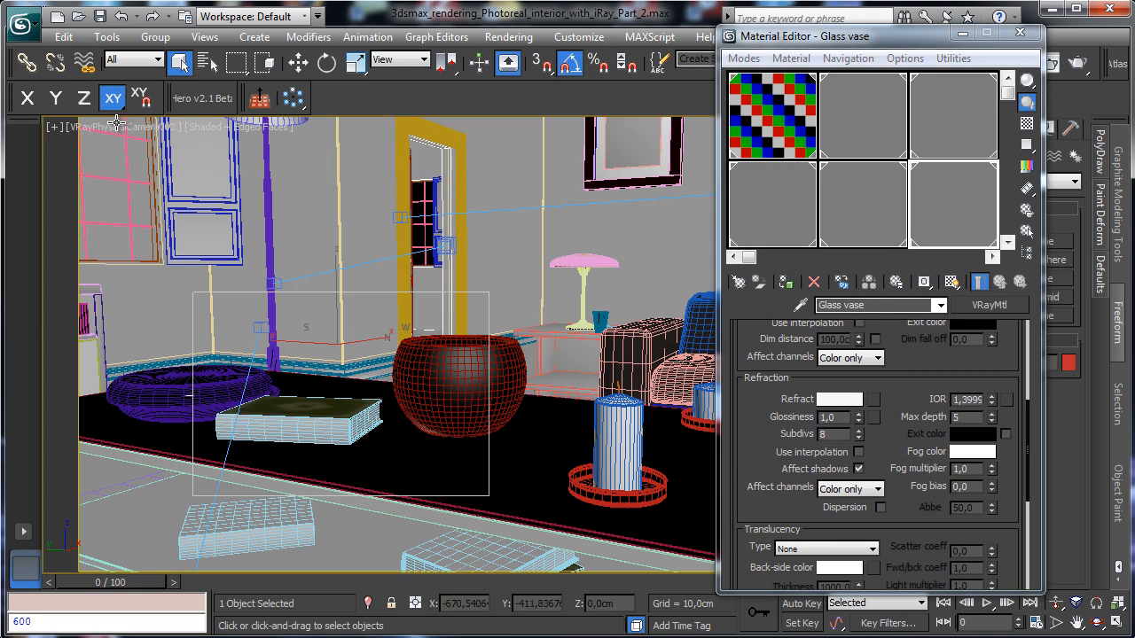
click(151, 133)
mouse_move(311, 146)
click(430, 186)
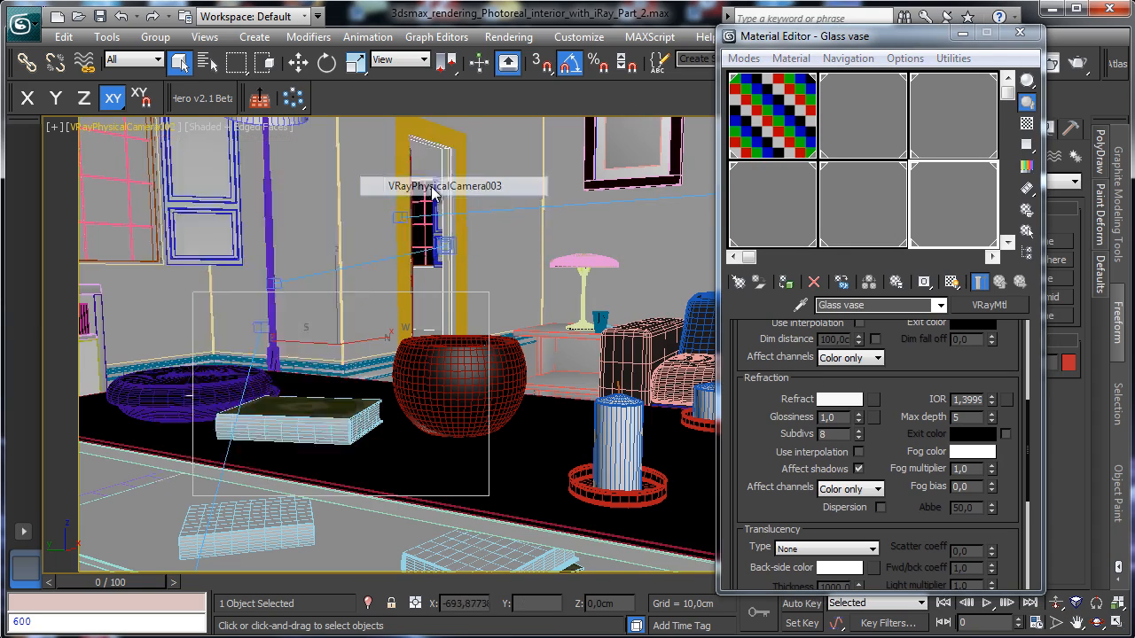
Switch the viewport to VRayPhysicalCamera004 and reposition the Material Editor beside the TV furniture.
click(130, 133)
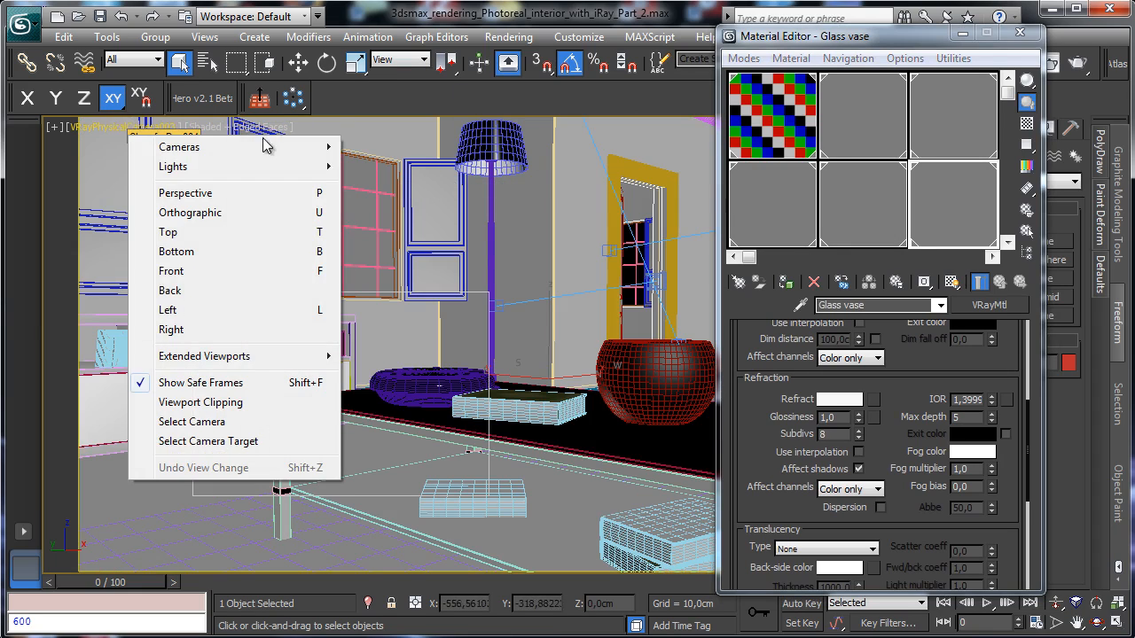
mouse_move(222, 144)
click(432, 206)
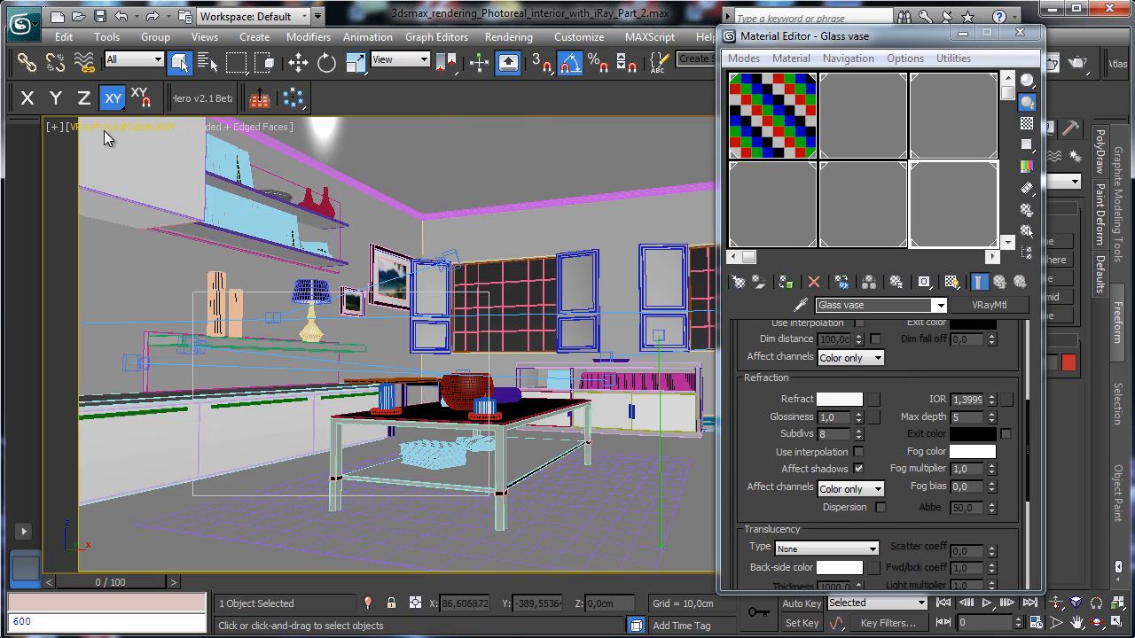
drag(890, 35, 634, 43)
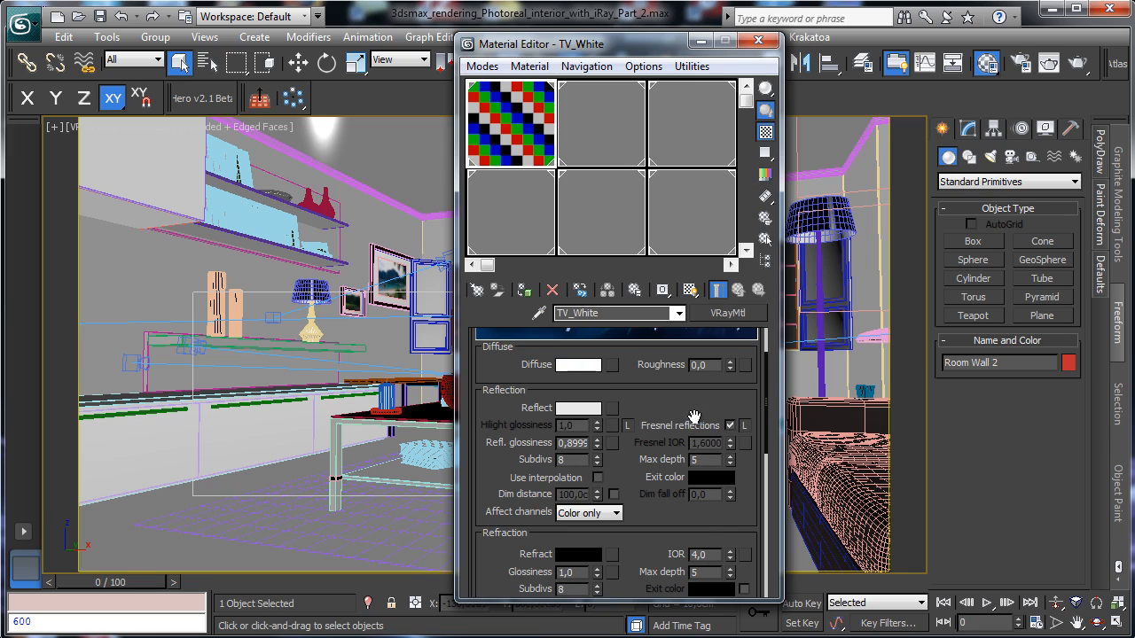
Check the TV_White material's V-Ray parameters and maps, and change its type to Arch & Design.
scroll(694, 417, down, 10)
drag(650, 398, 642, 90)
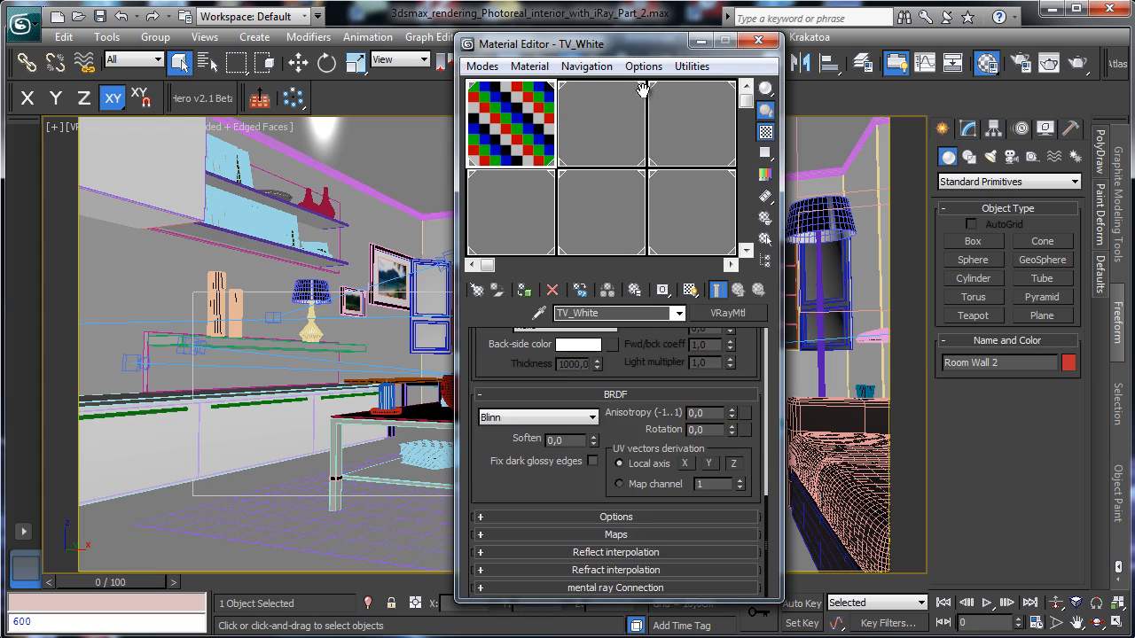
click(581, 534)
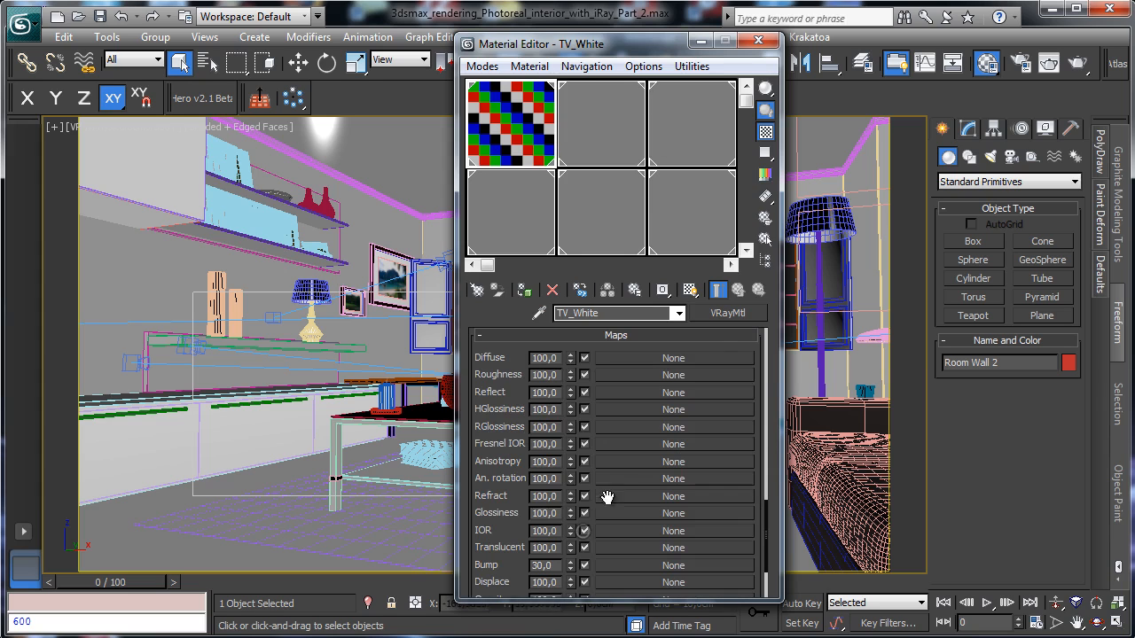
click(728, 313)
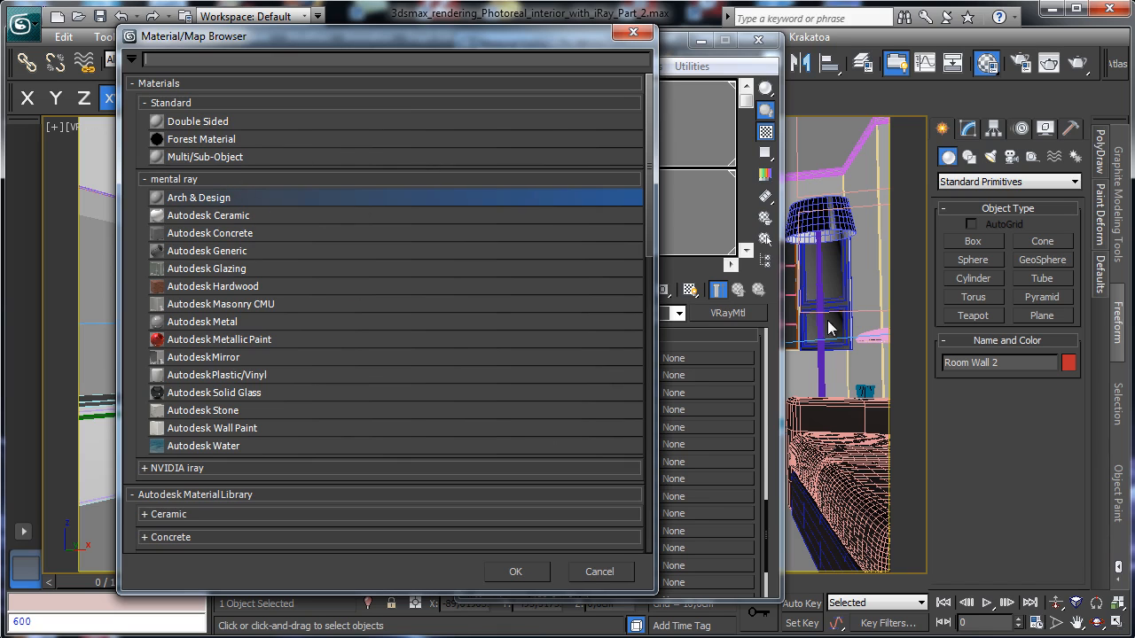
double_click(202, 198)
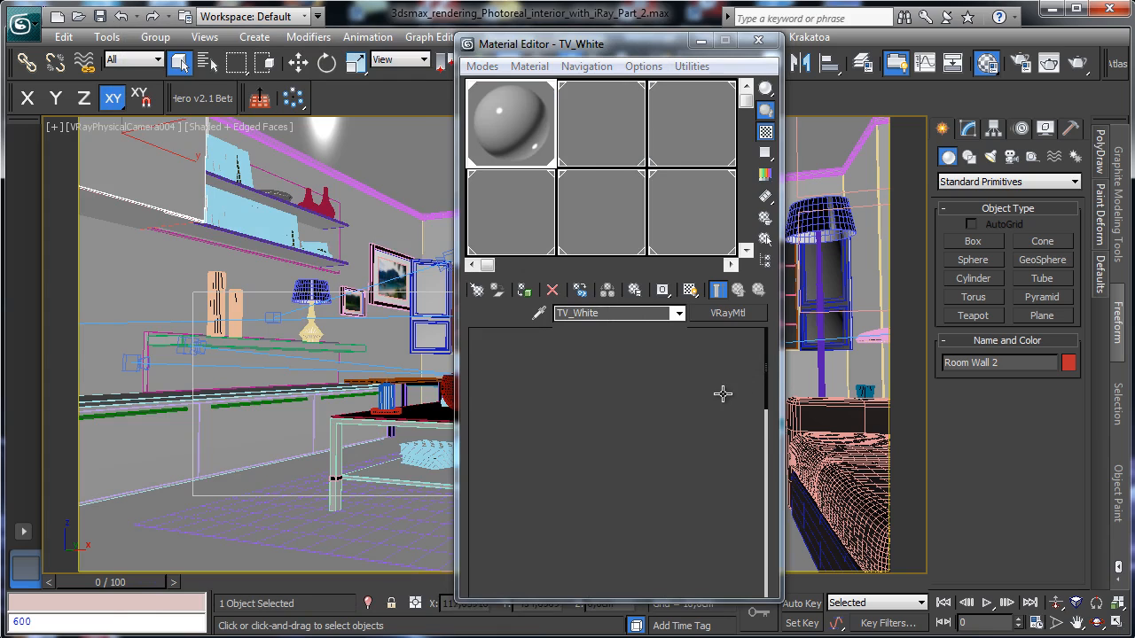
Set the TV_White material's diffuse color to near white.
click(717, 453)
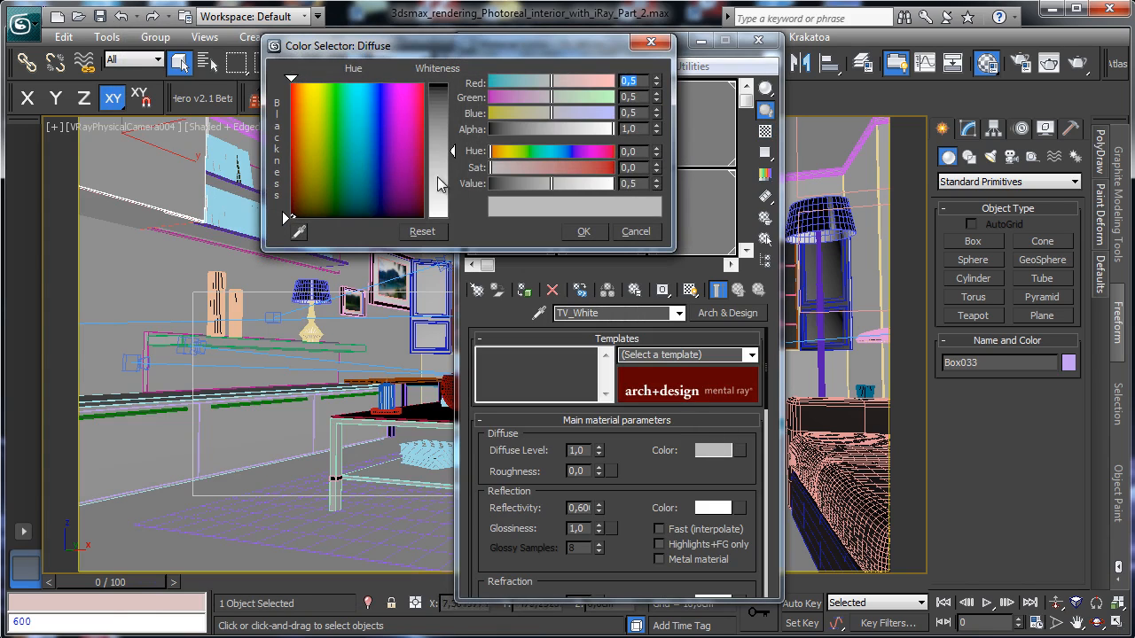
drag(443, 185, 451, 208)
click(583, 232)
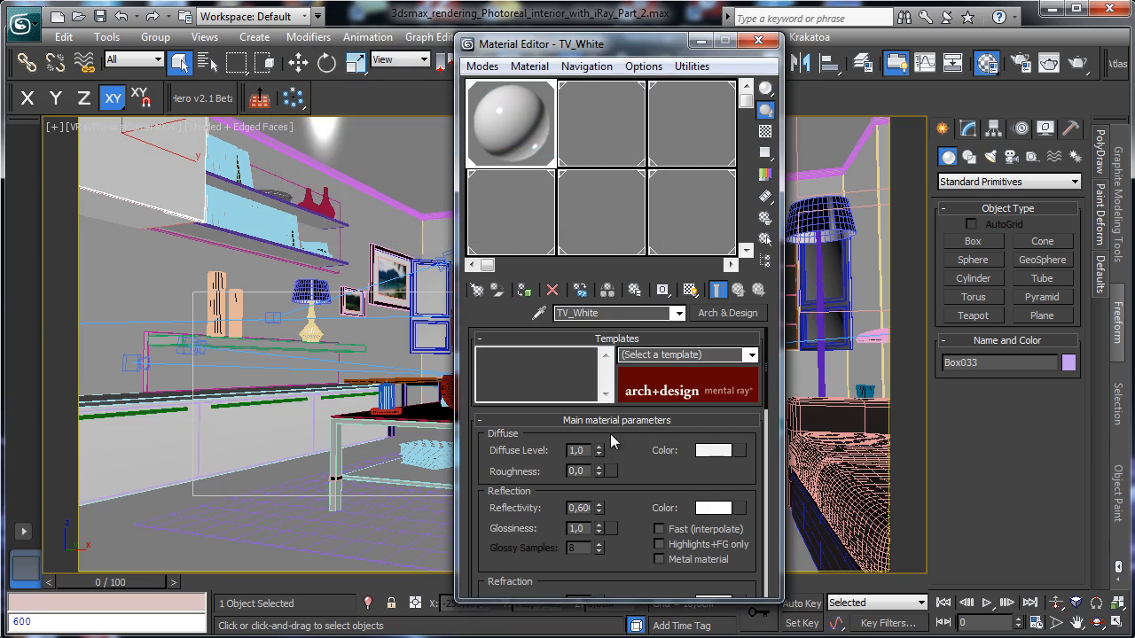
Set TV_White's reflectivity to about 0.69, glossiness to 0.5 and IOR to 4.0, with BRDF By IOR (fresnel reflections).
click(600, 504)
click(600, 504)
scroll(602, 504, down, 3)
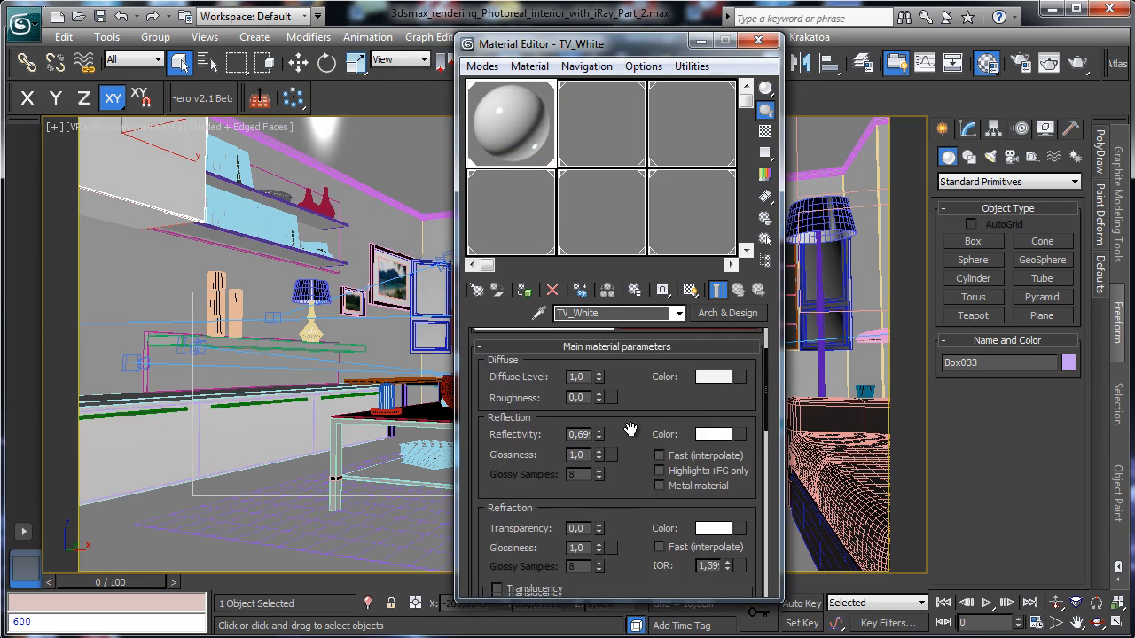
drag(601, 433, 601, 471)
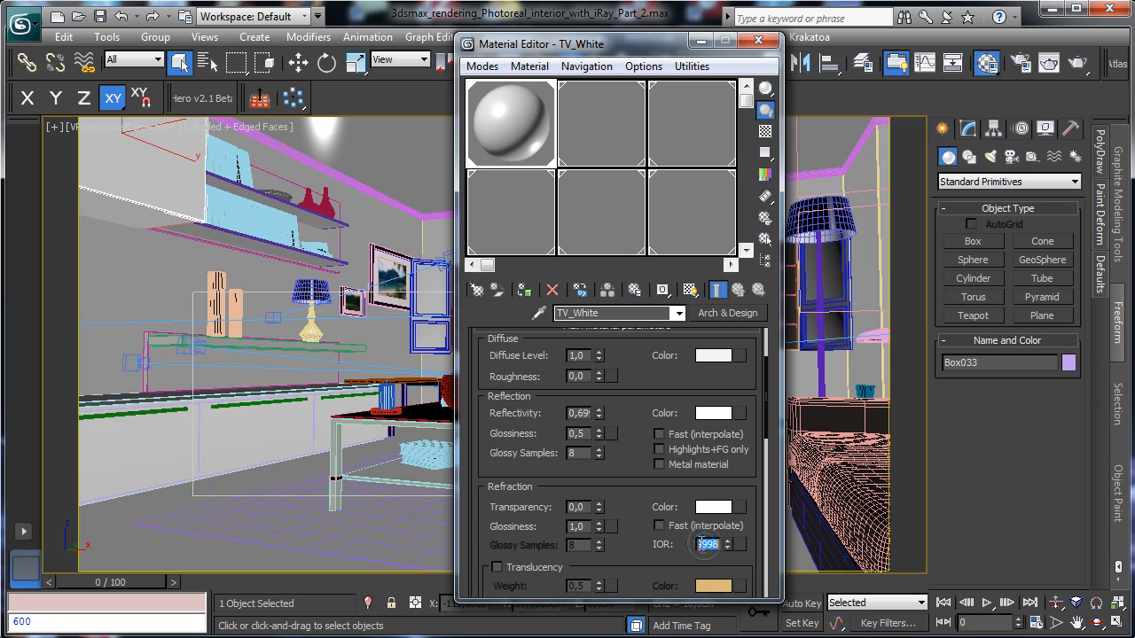
scroll(537, 390, down, 5)
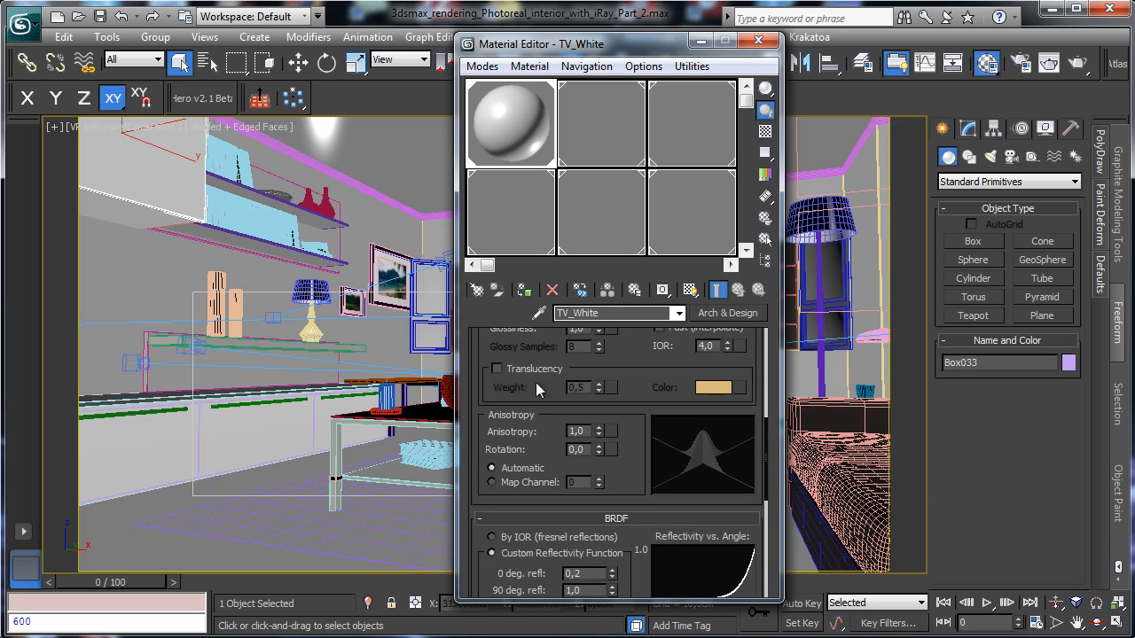
click(525, 538)
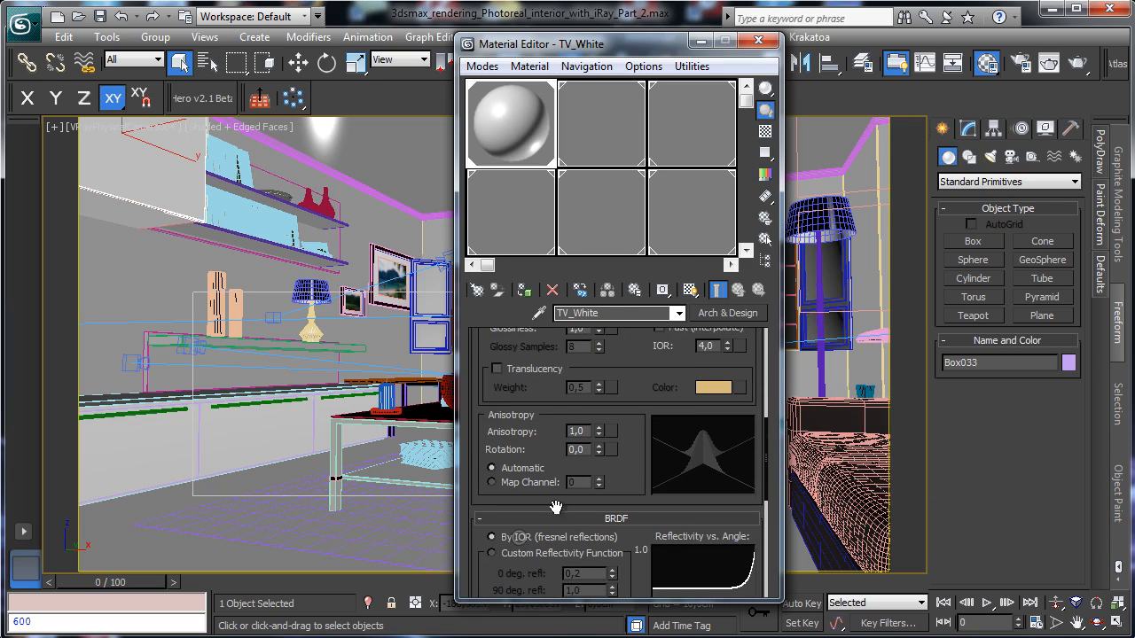
Review the TV_Furni_MetalGlossy material in the second slot and change its type to Arch & Design.
click(603, 128)
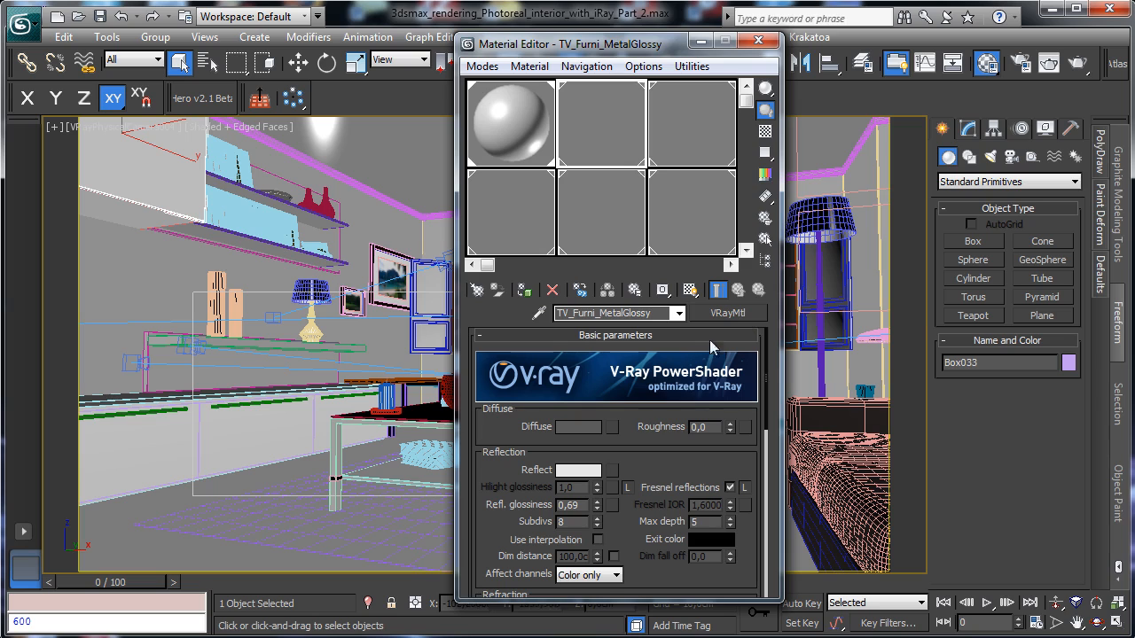
drag(654, 465, 680, 483)
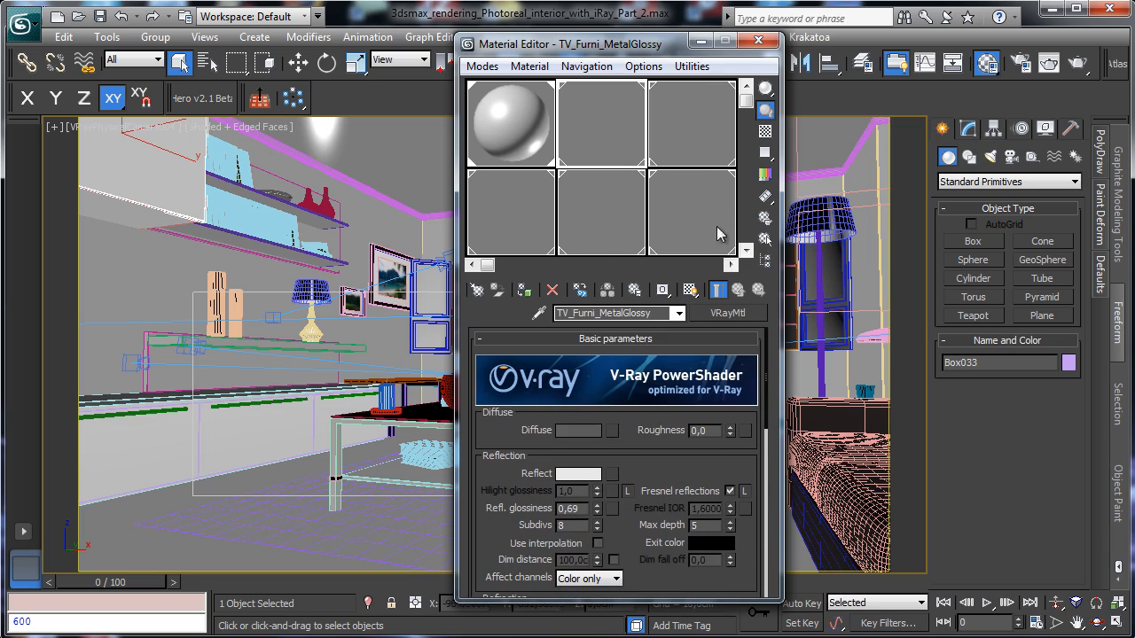
click(736, 314)
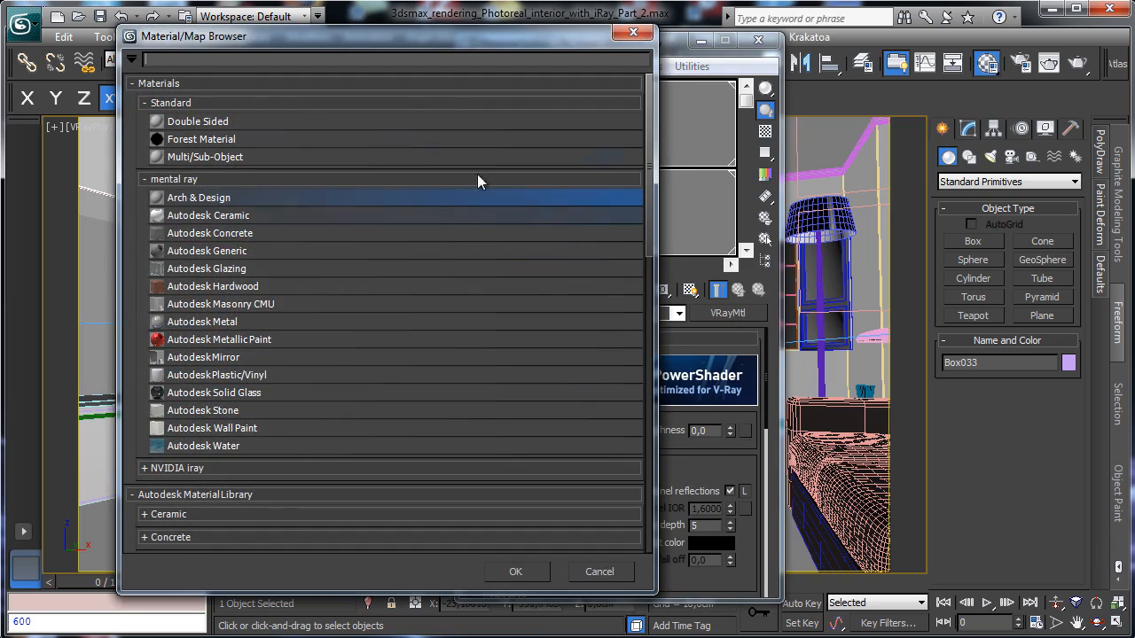
double_click(219, 197)
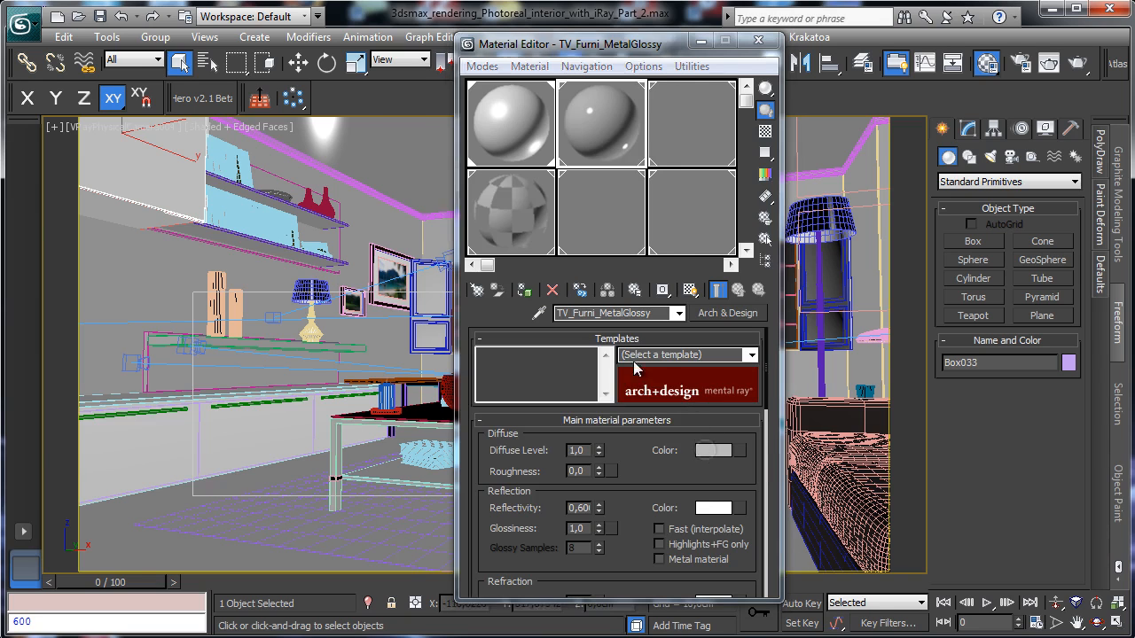
Set TV_Furni_MetalGlossy's diffuse color to a dark gray with RGB values of 0.188.
click(714, 450)
click(509, 184)
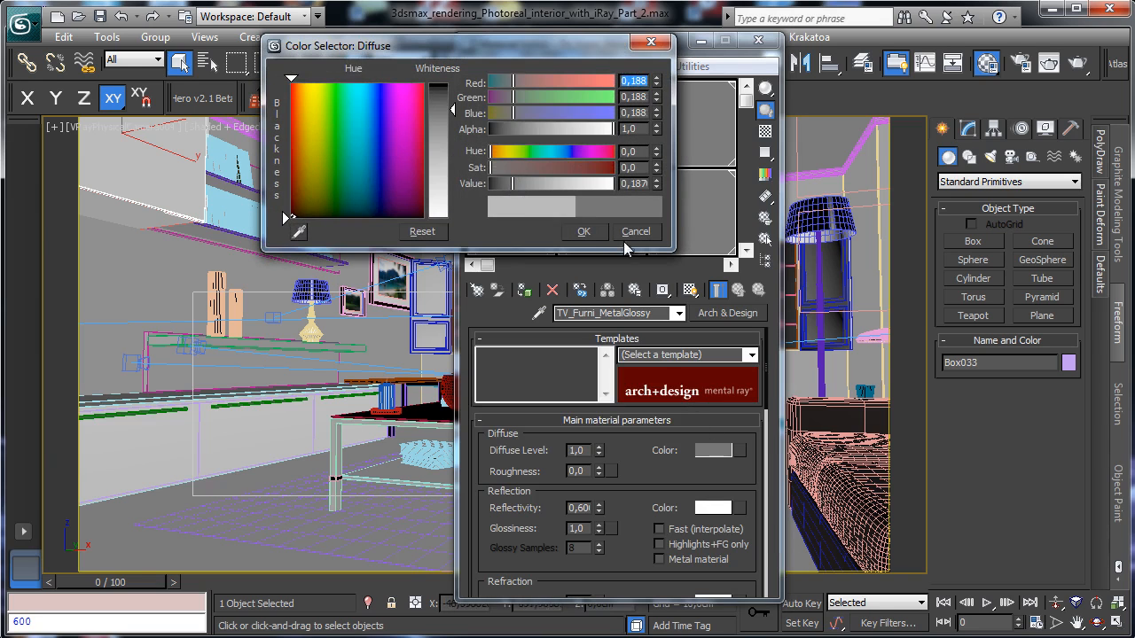
click(583, 232)
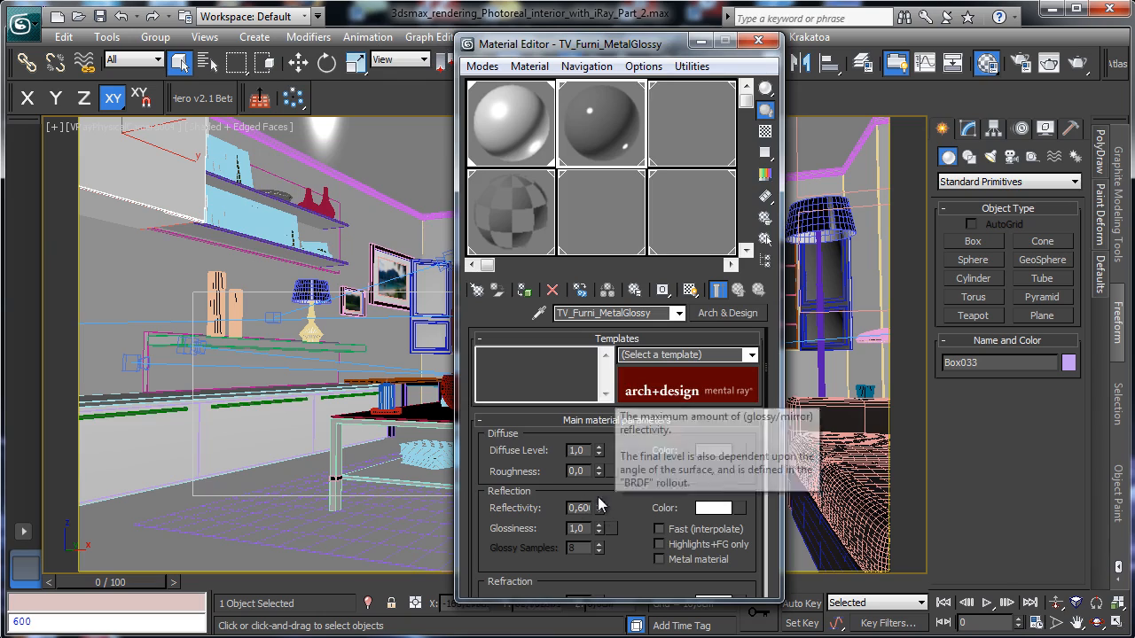
Set TV_Furni_MetalGlossy's reflectivity to about 0.86, reflection glossiness to about 0.47 and IOR to 8.0.
drag(599, 508, 616, 368)
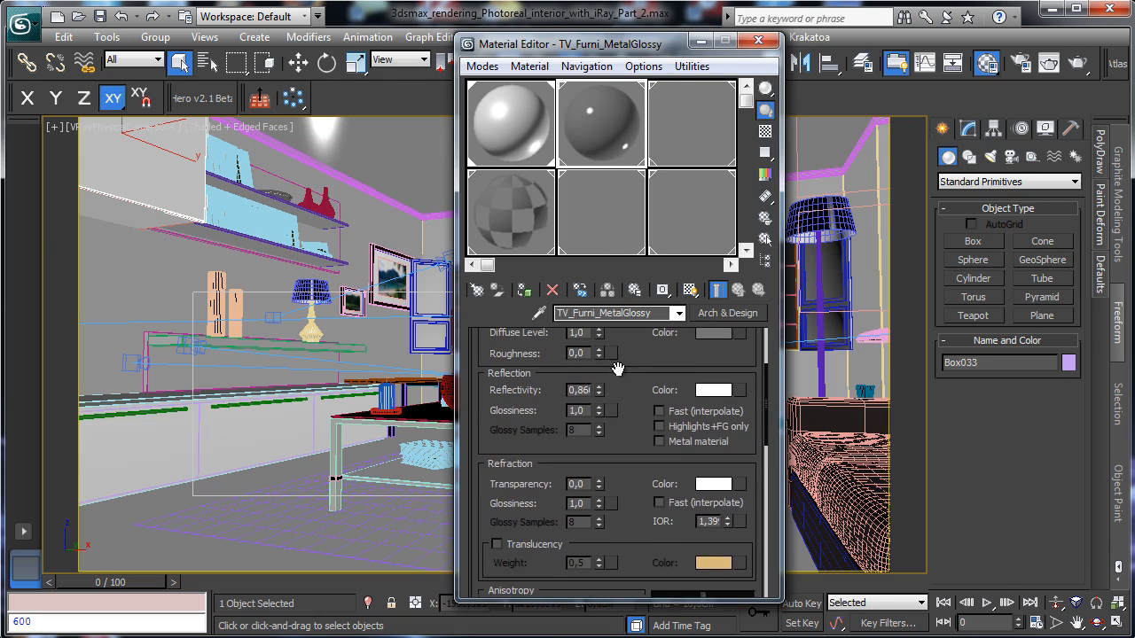
drag(599, 410, 606, 457)
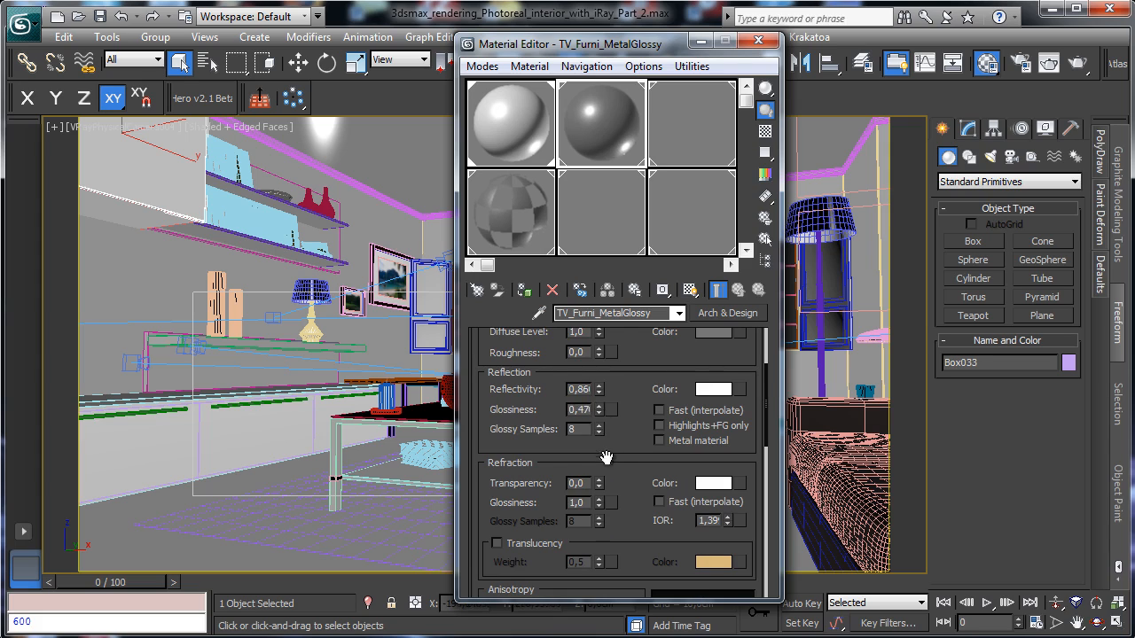
drag(625, 414, 618, 337)
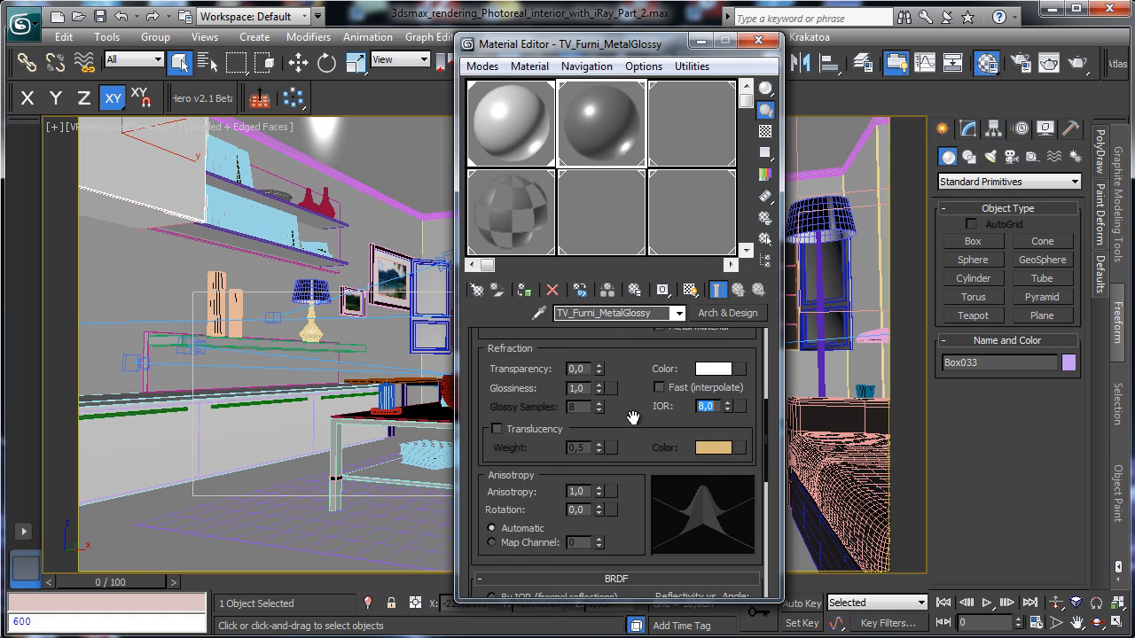
Set the TV_Furni_MetalGlossy material's anisotropy to about 0.44.
drag(633, 418, 631, 372)
drag(599, 445, 606, 482)
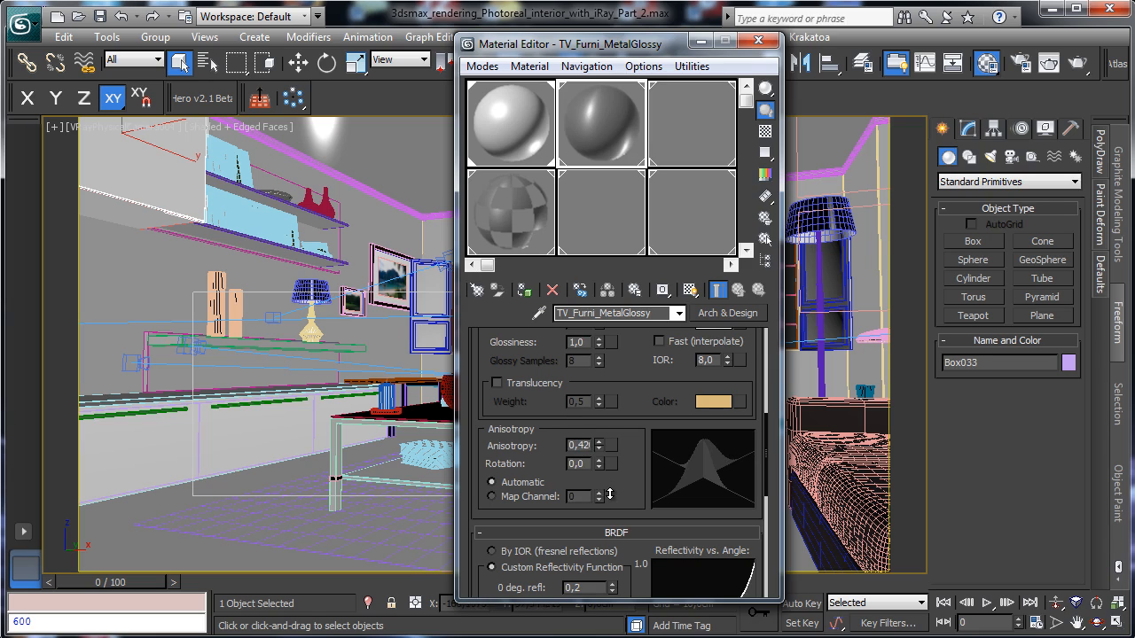
drag(630, 471, 633, 430)
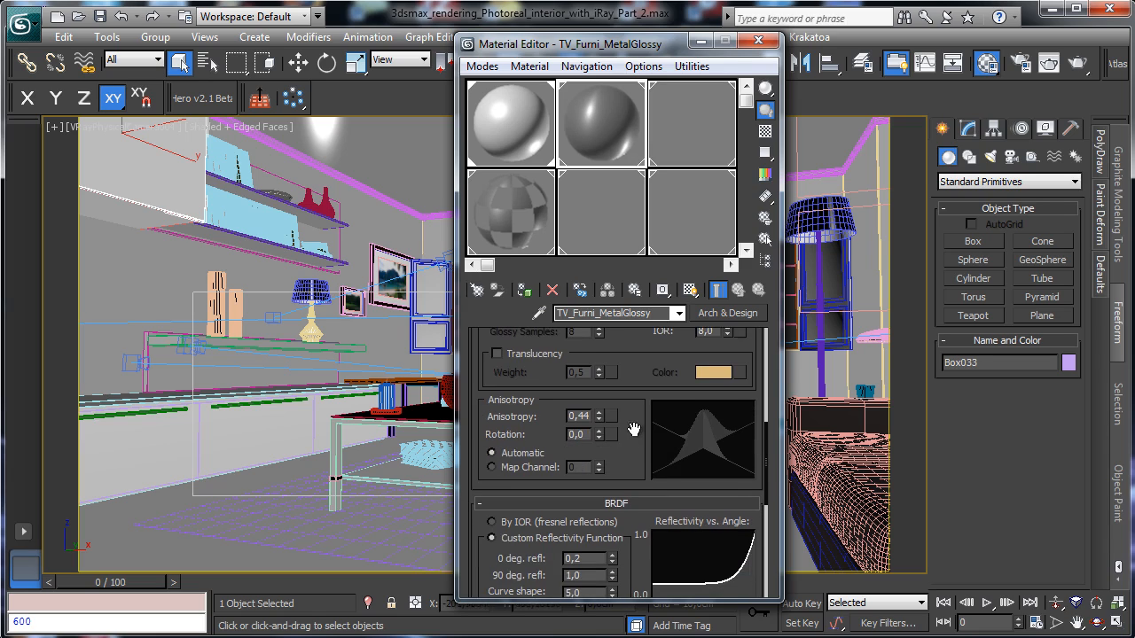
Set TV_Furni_MetalGlossy's BRDF to By IOR (fresnel reflections).
click(492, 522)
Duplicate the TV Wood V-Ray material into the neighbouring 04 - Default sample slot and change the original's type to Arch & Design.
click(693, 145)
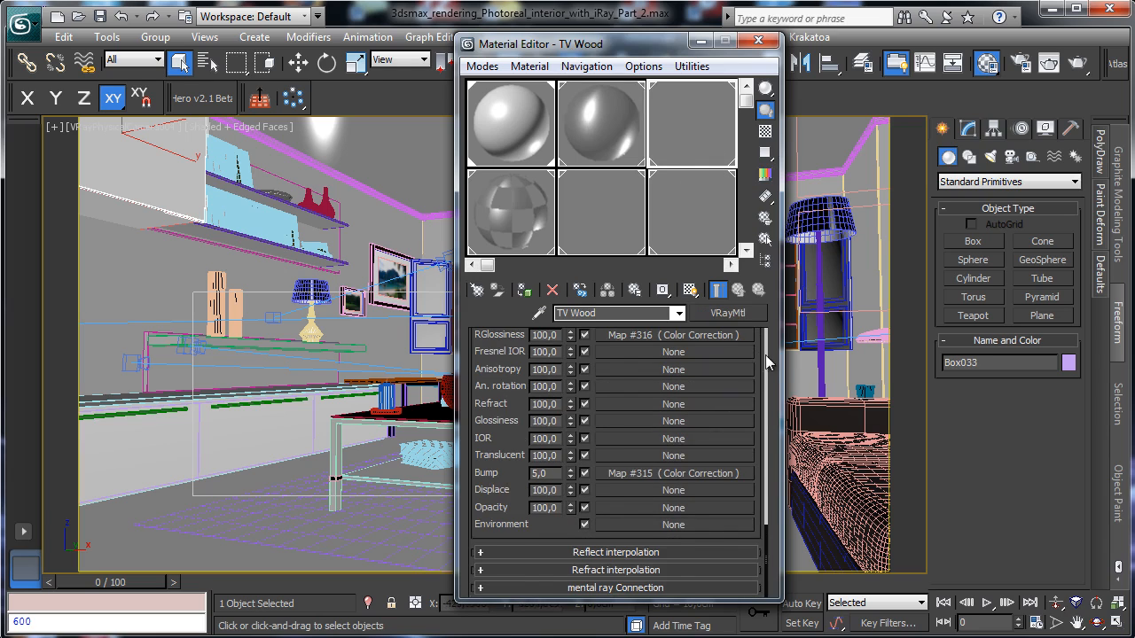
scroll(766, 456, up, 5)
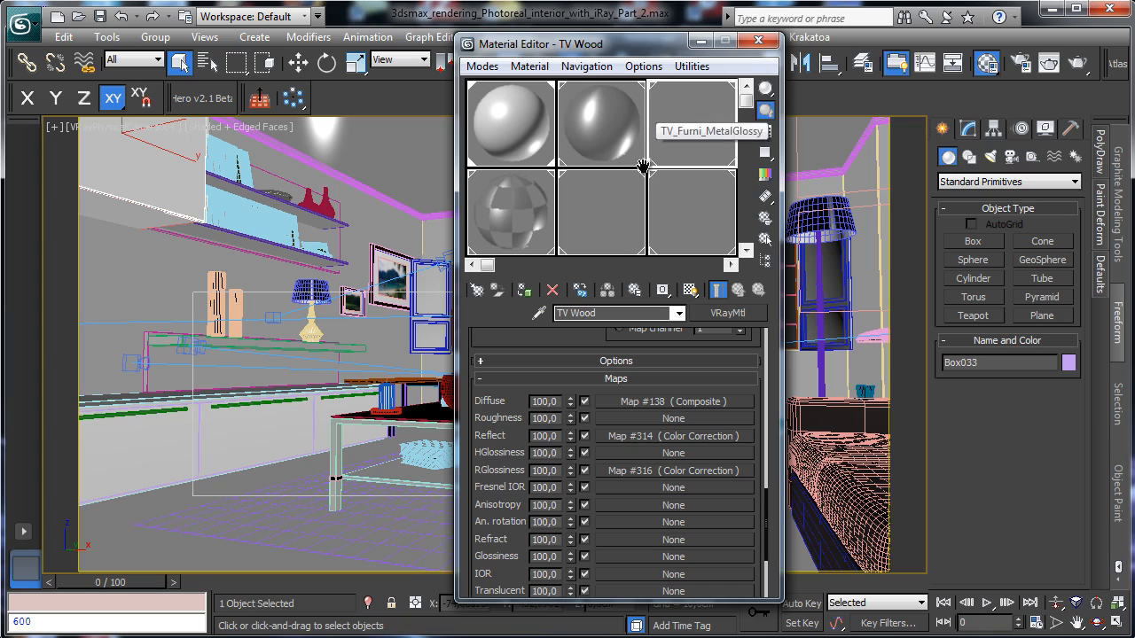
middle_drag(644, 160, 617, 146)
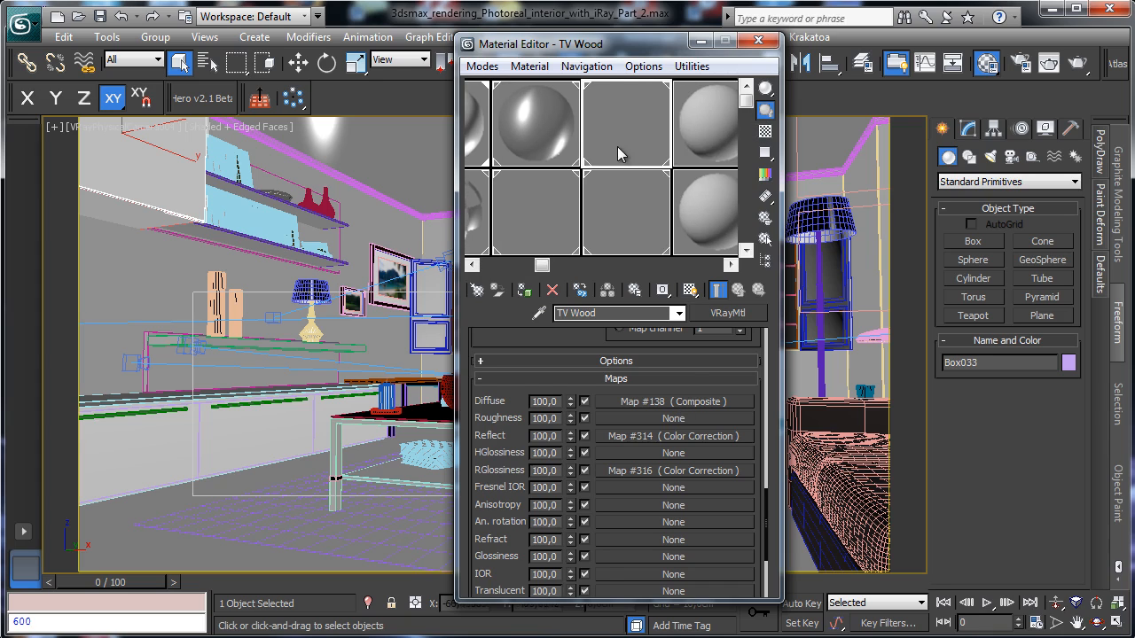
click(708, 159)
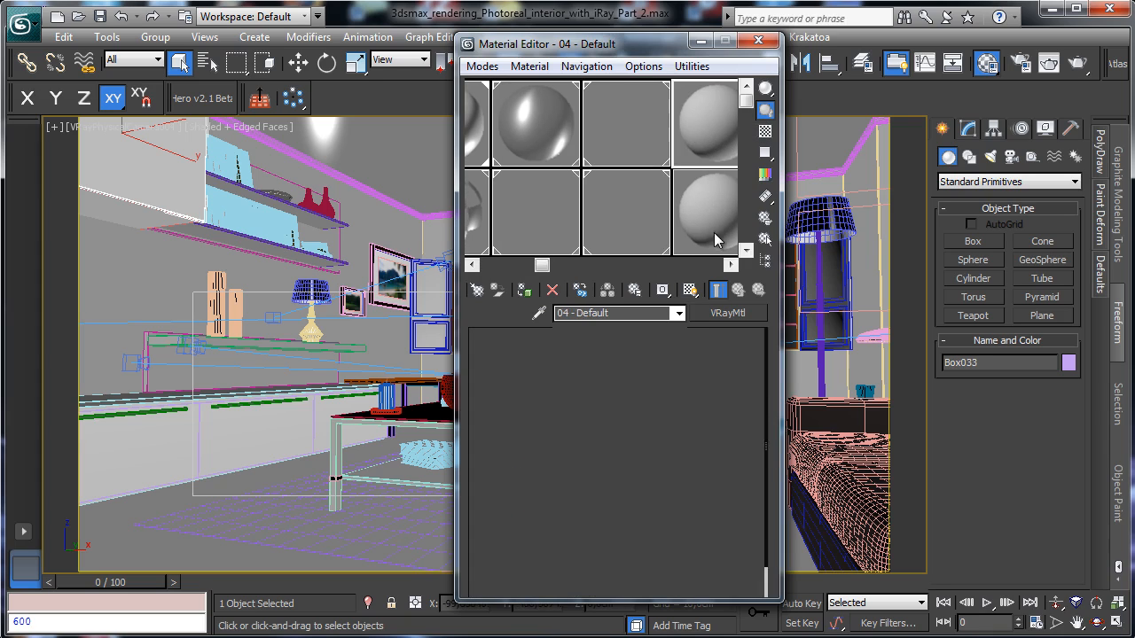
click(623, 125)
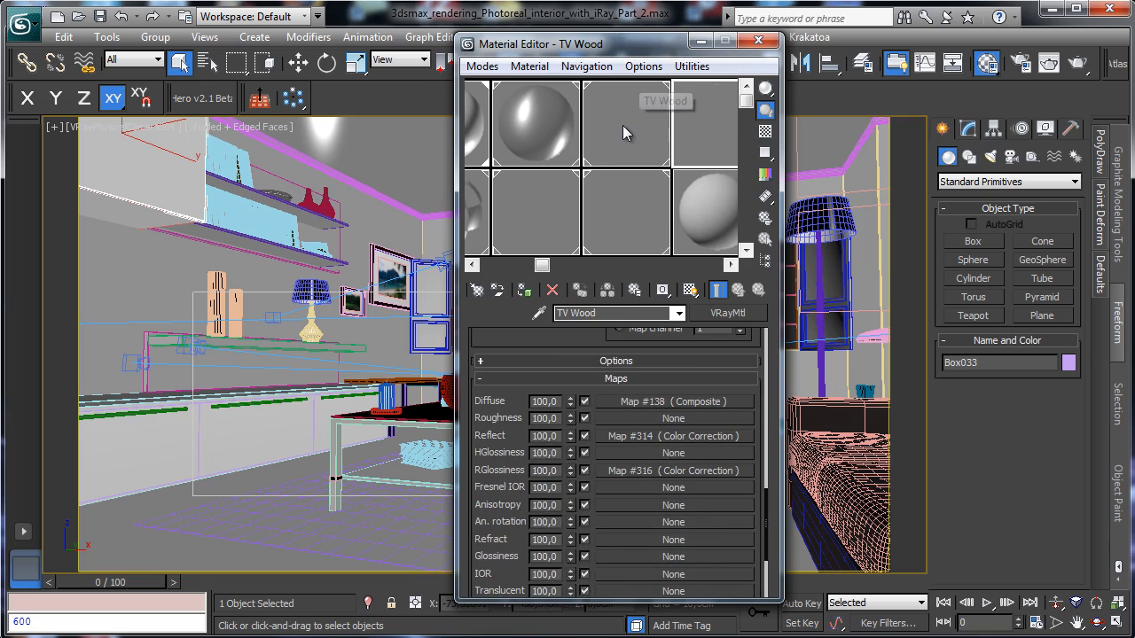
click(734, 314)
double_click(246, 183)
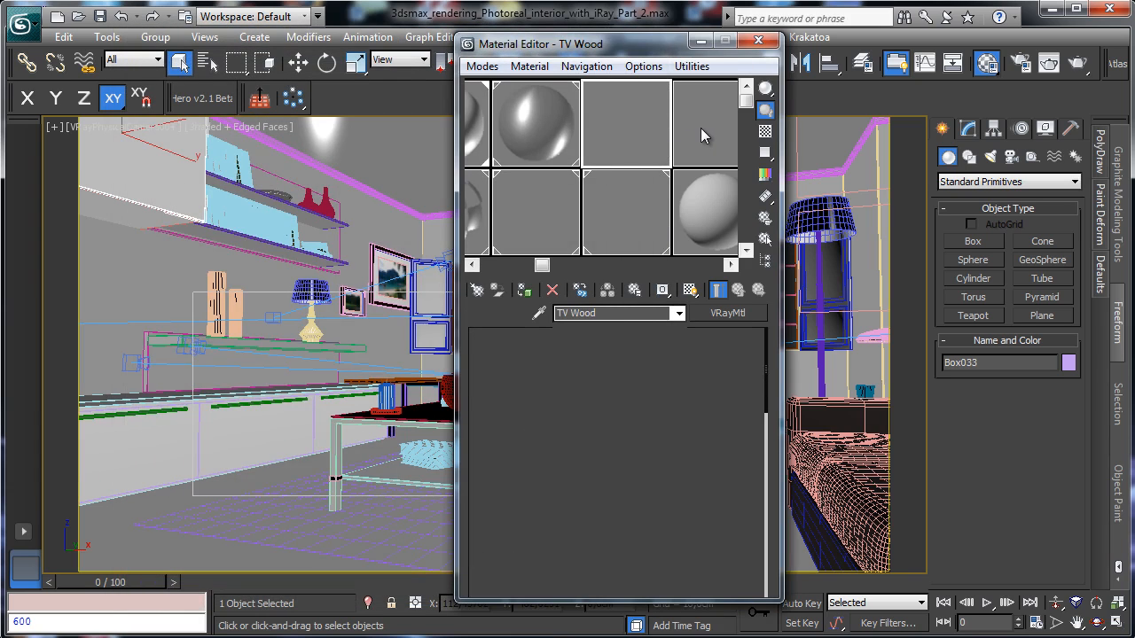
Copy the diffuse Composite map from the V-Ray TV Wood duplicate into the Arch & Design TV Wood's diffuse color map.
click(702, 126)
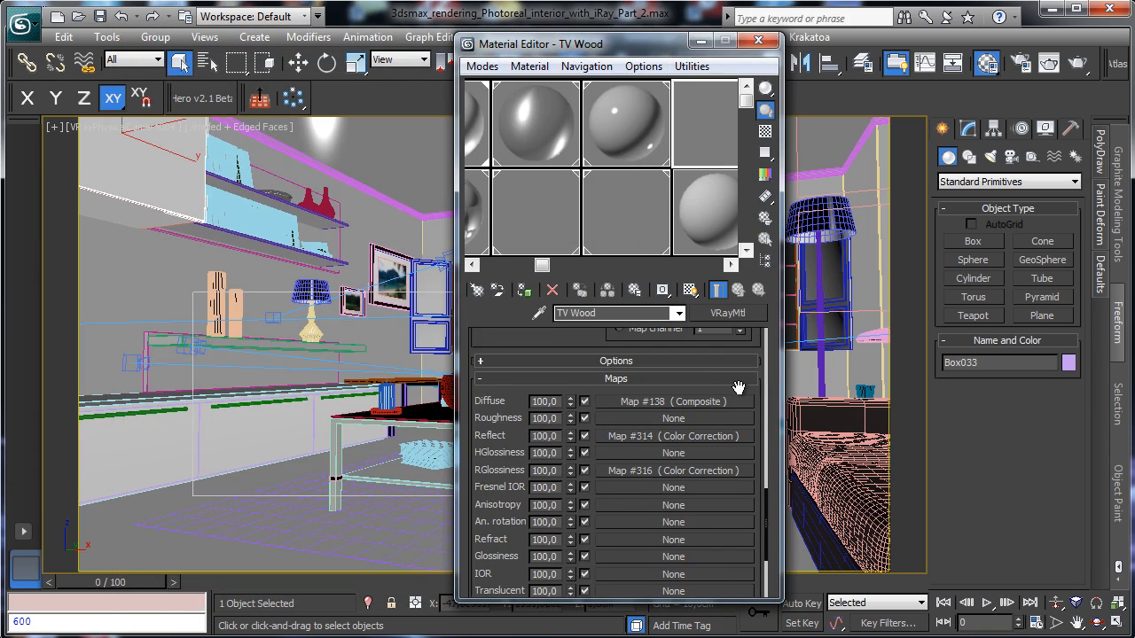
right_click(720, 403)
click(759, 431)
click(628, 155)
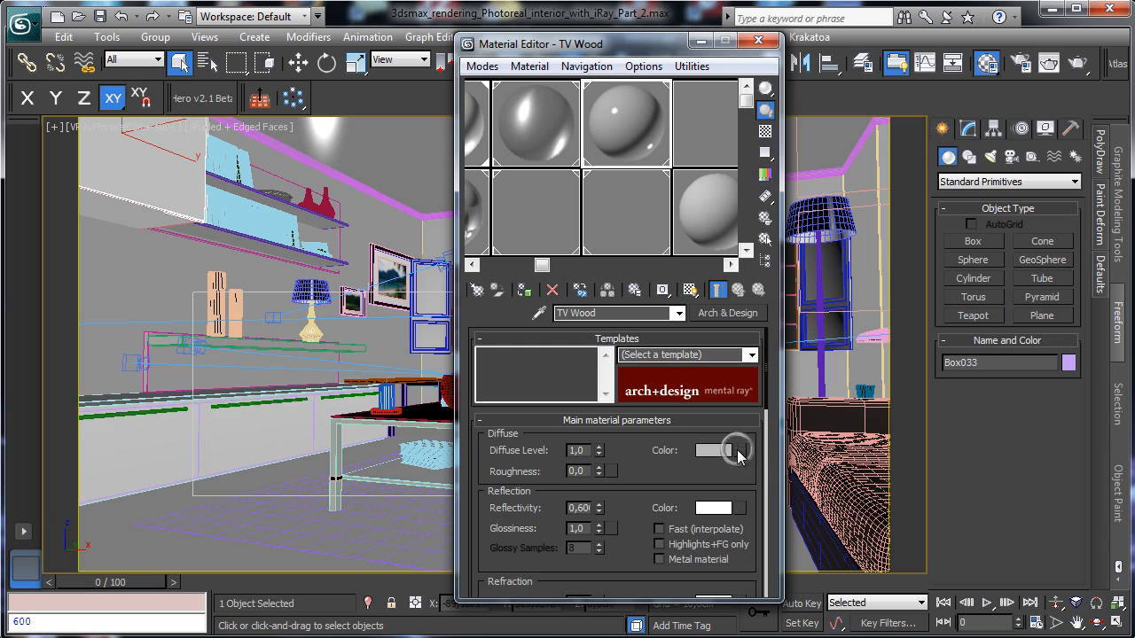
right_click(738, 451)
click(773, 463)
Copy the V-Ray TV Wood's reflect Color Correction map into the Arch & Design TV Wood's reflection color map.
click(708, 141)
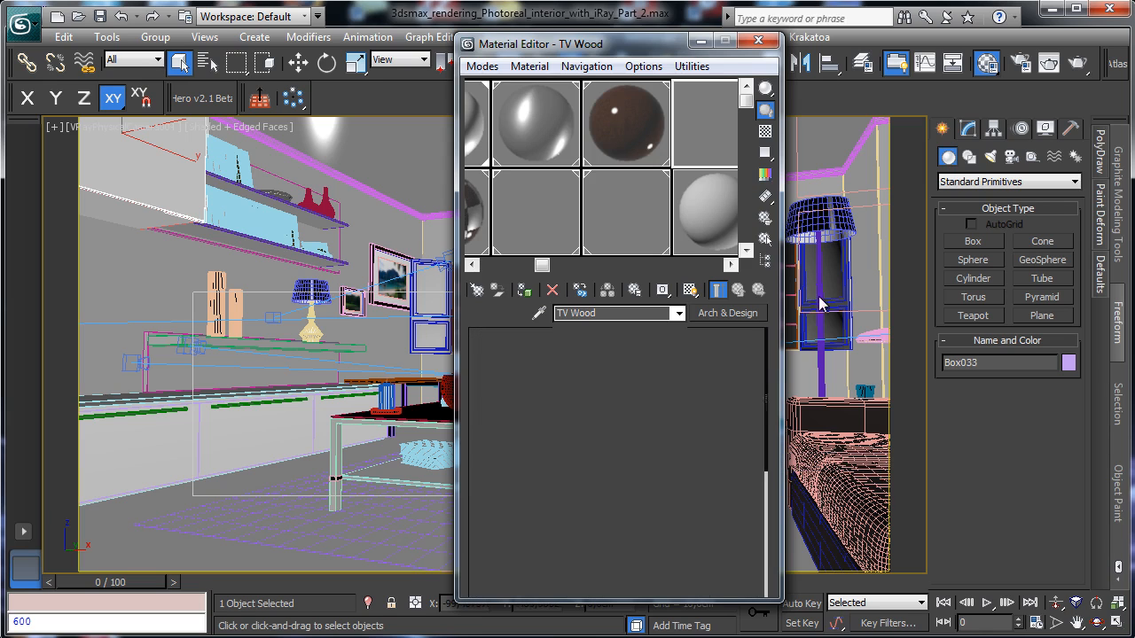
right_click(695, 436)
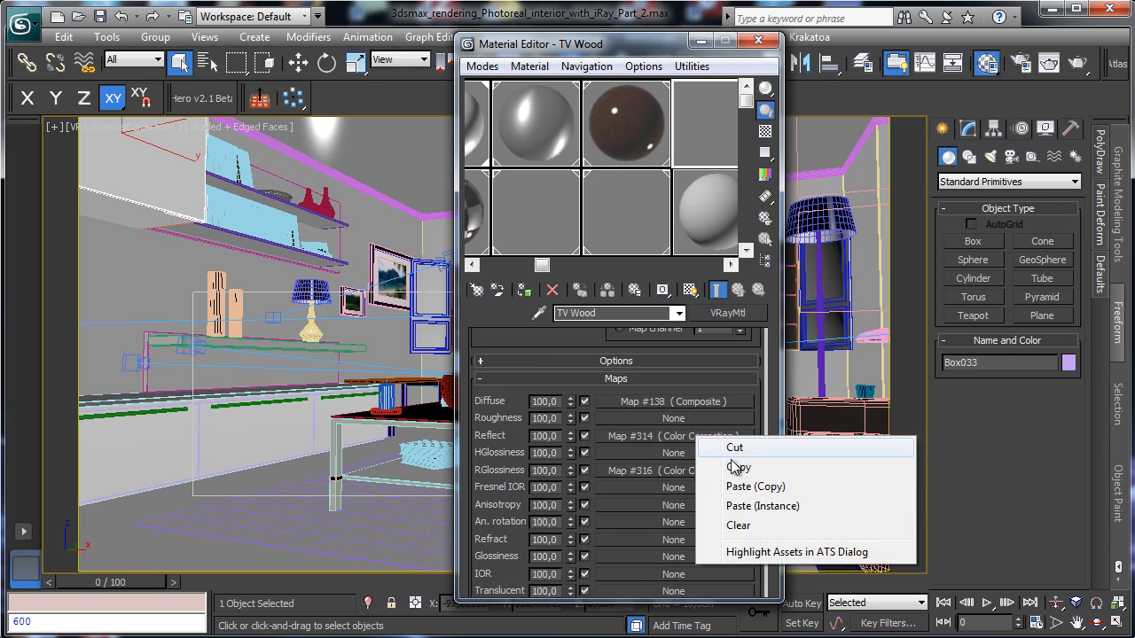
click(737, 469)
click(626, 133)
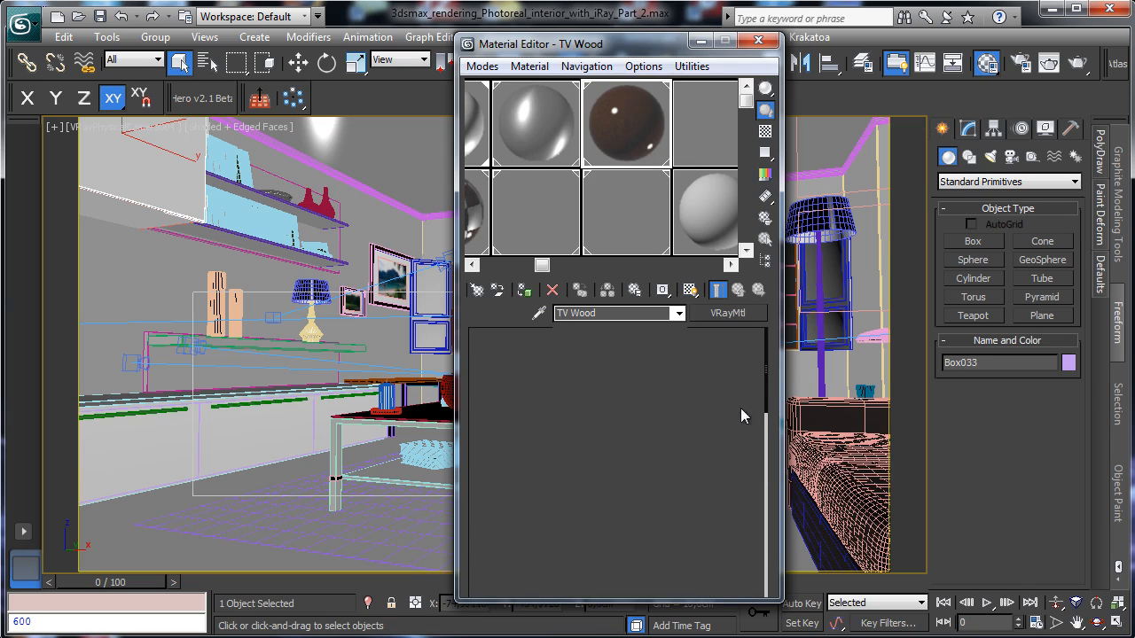
right_click(739, 508)
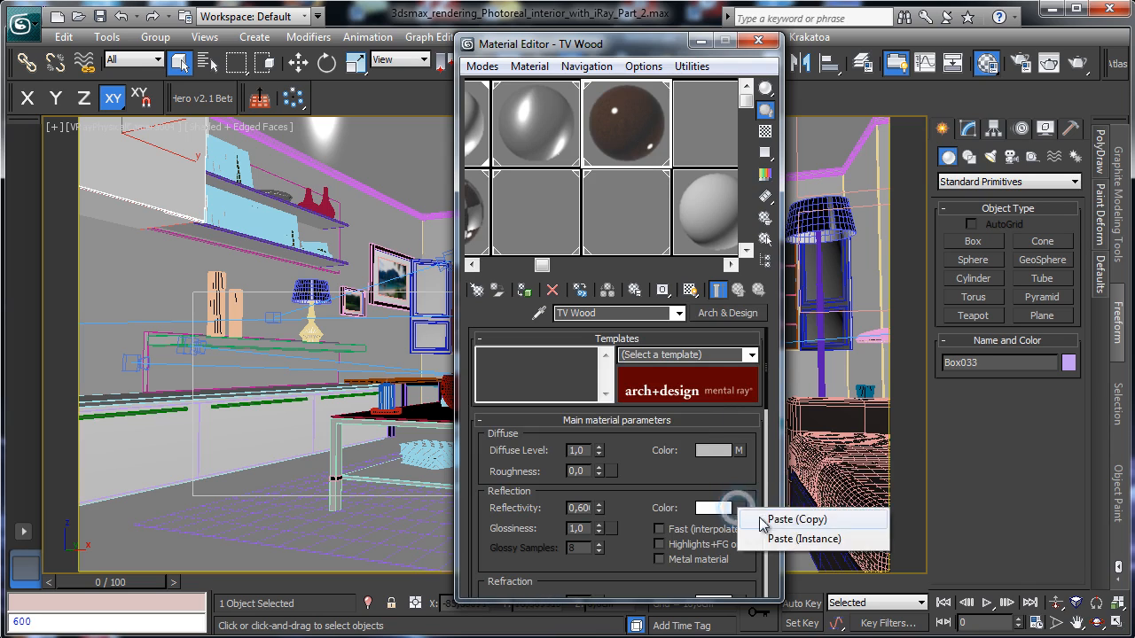
click(781, 518)
Copy the V-Ray TV Wood's RGlossiness Color Correction map into the Arch & Design TV Wood's reflection glossiness map.
click(702, 122)
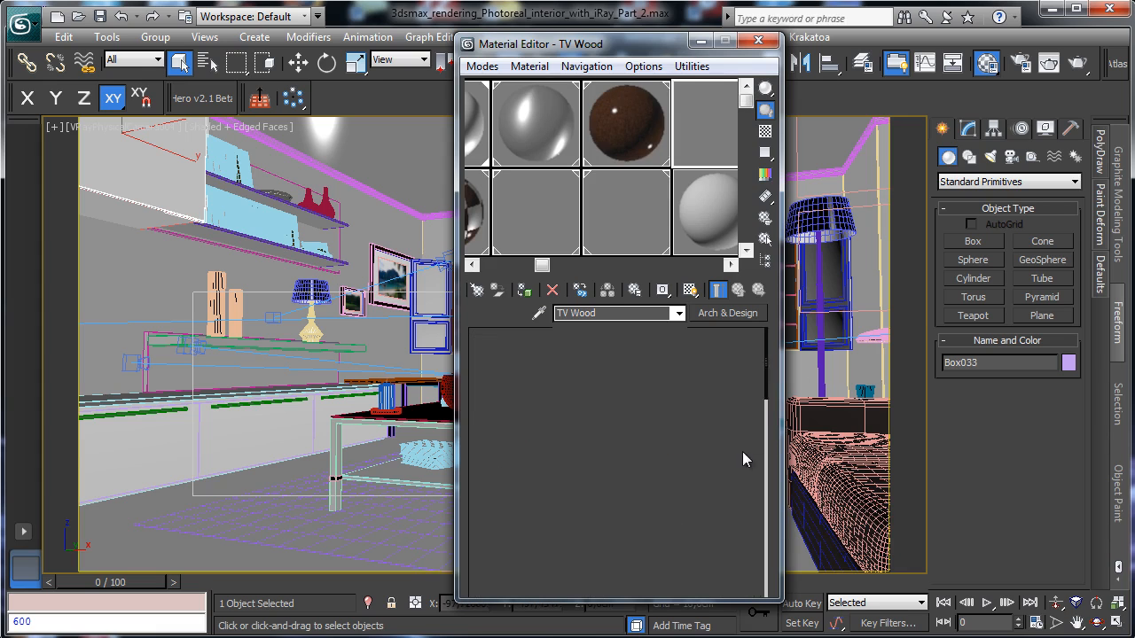
right_click(707, 472)
click(731, 502)
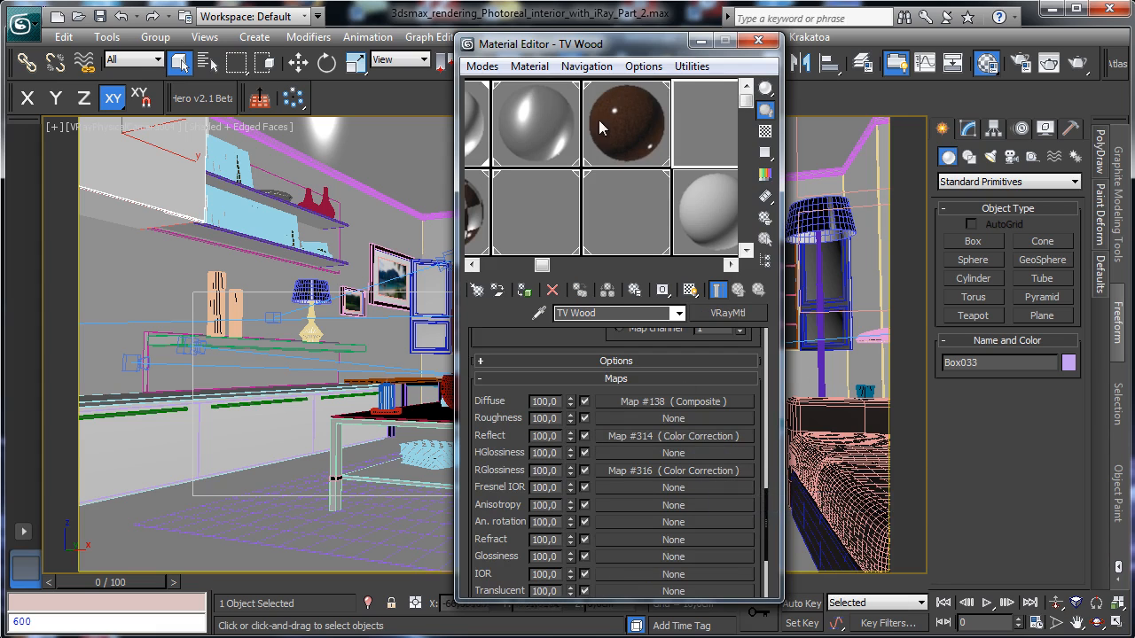
click(621, 133)
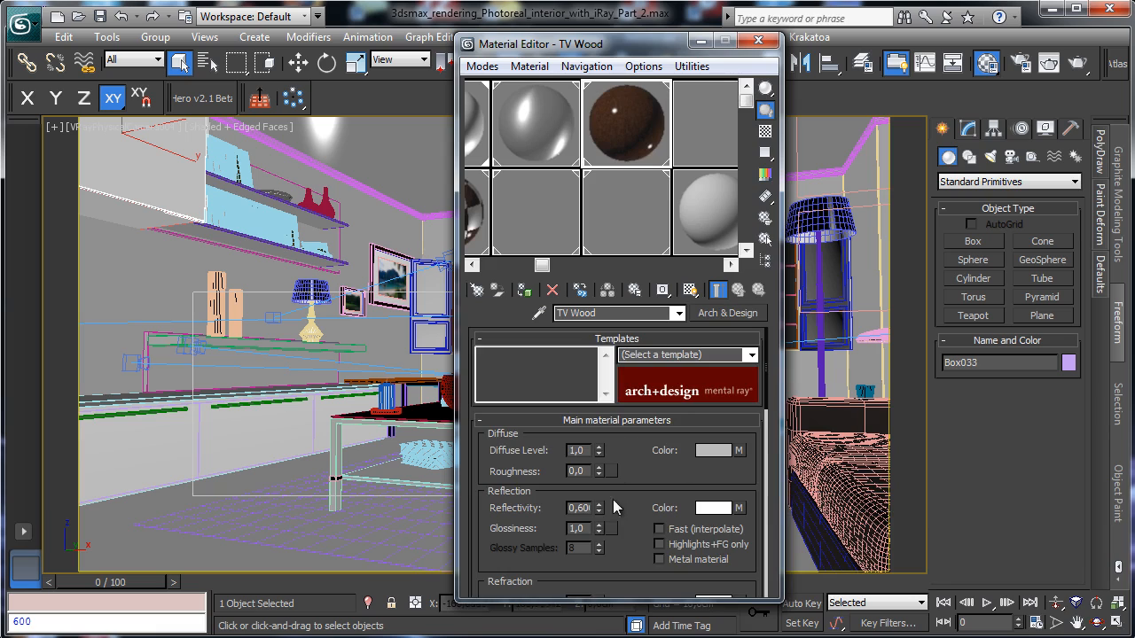
right_click(610, 529)
click(661, 538)
Check the V-Ray TV Wood's refraction settings and copy its bump Color Correction map.
click(717, 147)
scroll(716, 455, down, 10)
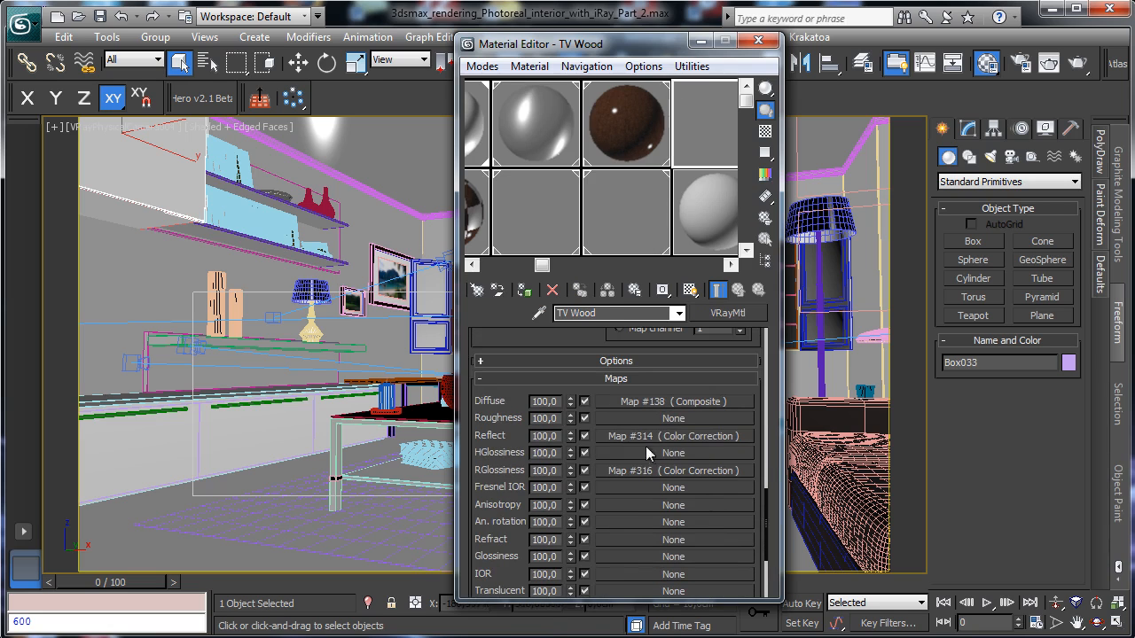
scroll(656, 452, up, 5)
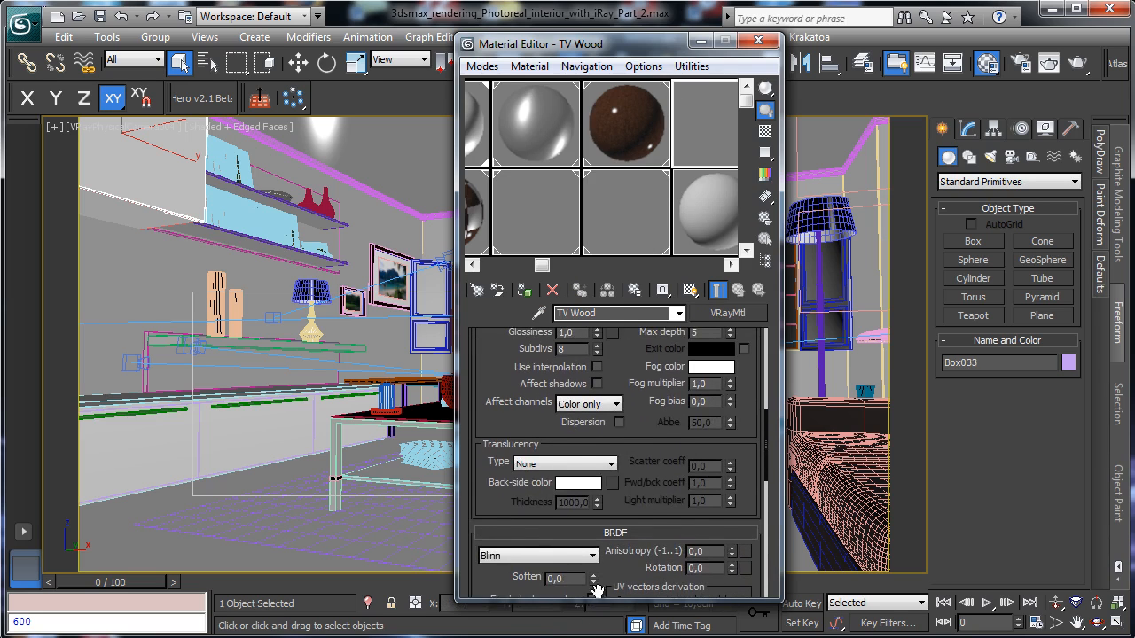
scroll(667, 469, up, 4)
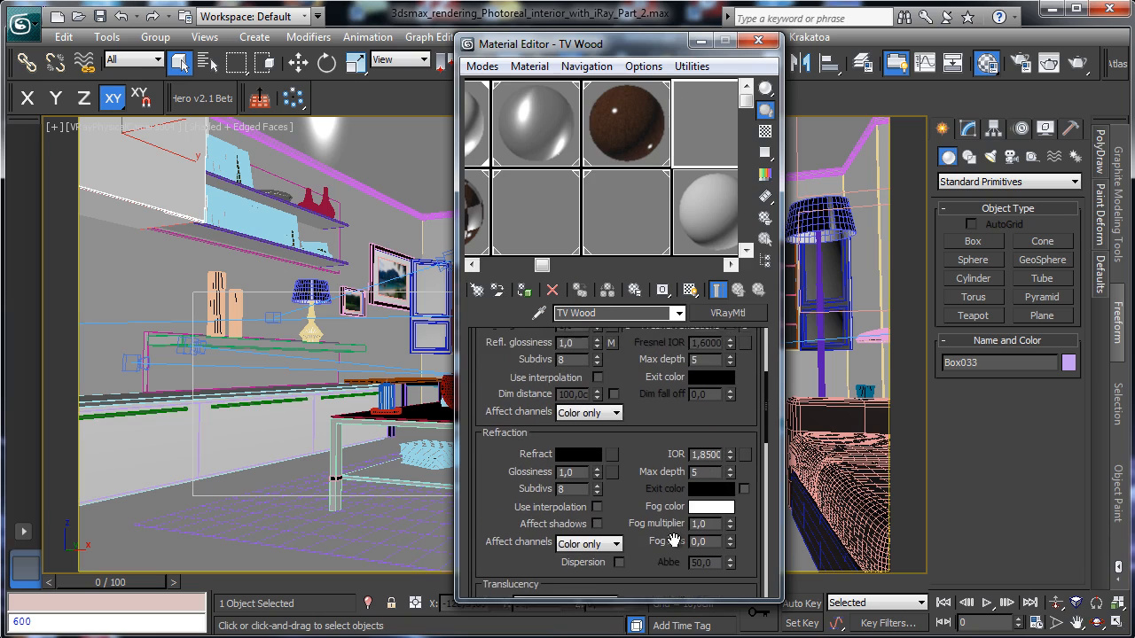
scroll(672, 563, down, 9)
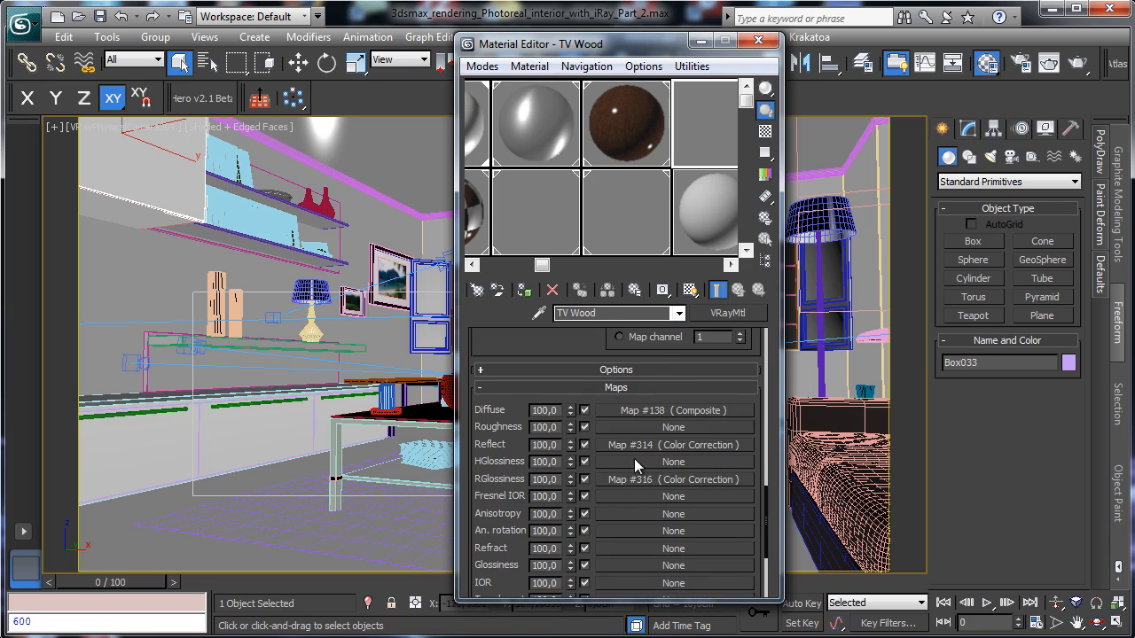
scroll(652, 342, down, 3)
right_click(635, 500)
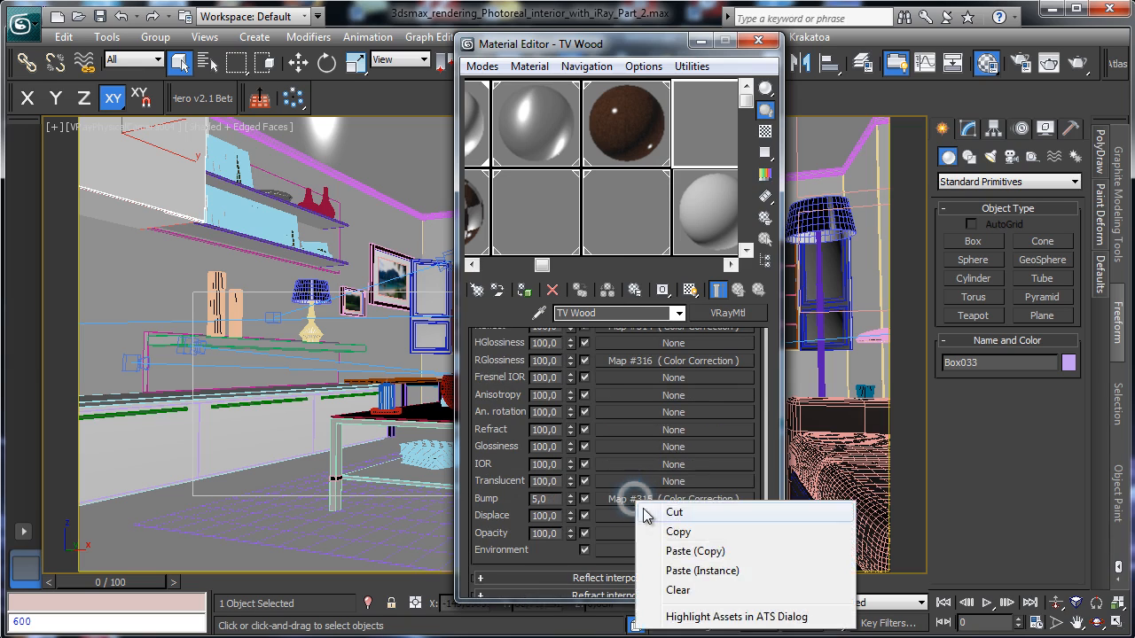
click(677, 532)
Set the Arch & Design TV Wood's BRDF to By IOR (fresnel reflections) and its IOR to 1.85.
click(617, 117)
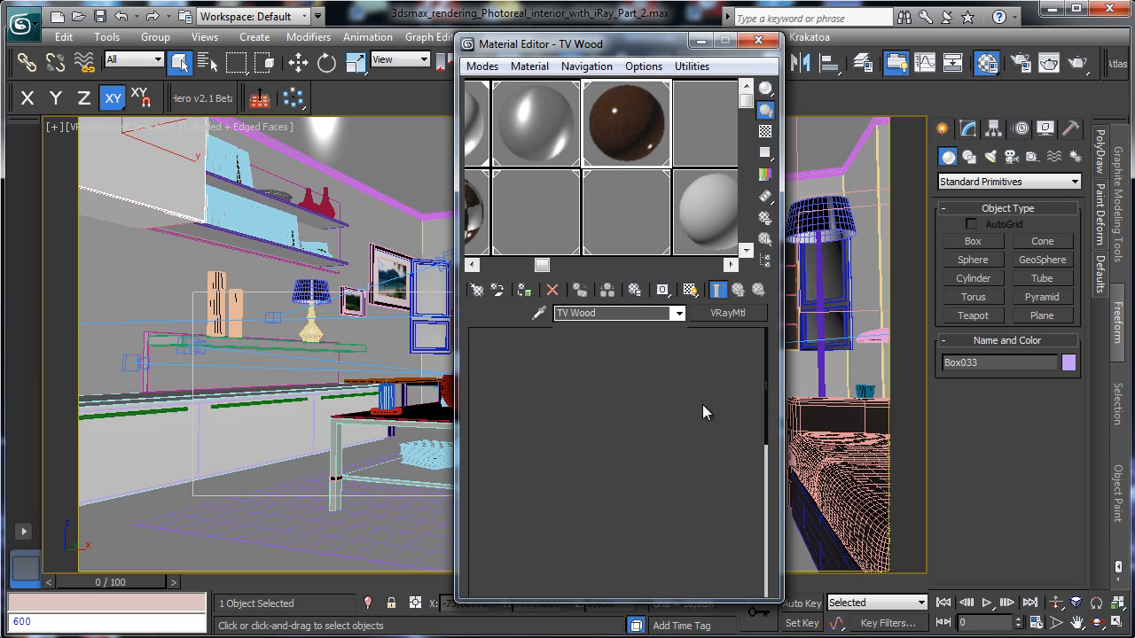
drag(647, 483, 606, 283)
scroll(667, 410, down, 3)
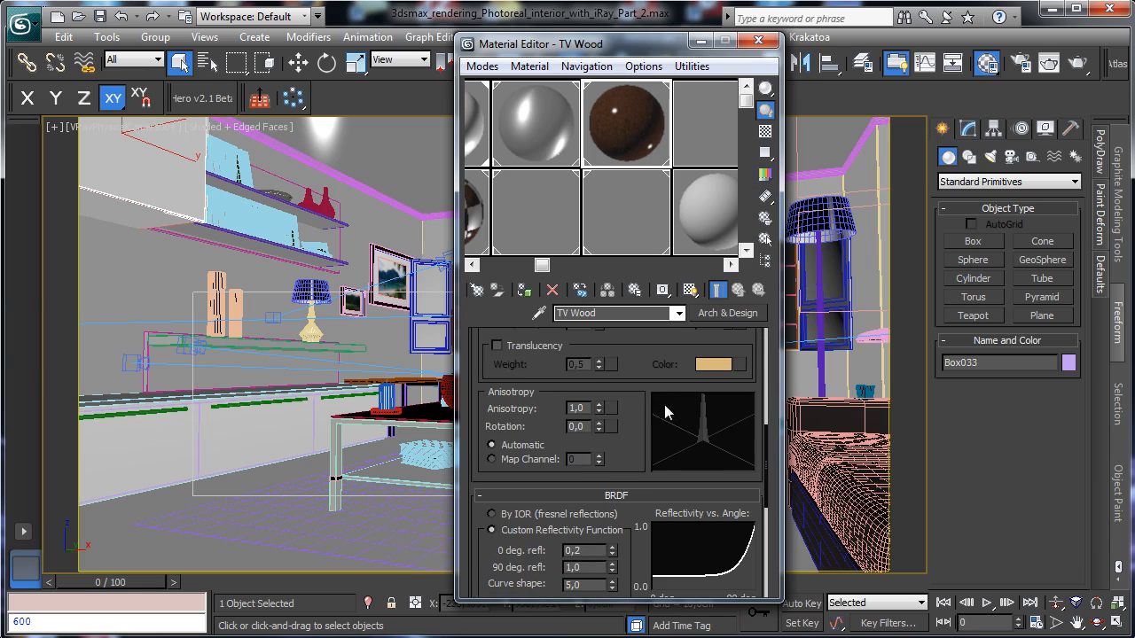
scroll(622, 405, down, 2)
scroll(603, 434, up, 5)
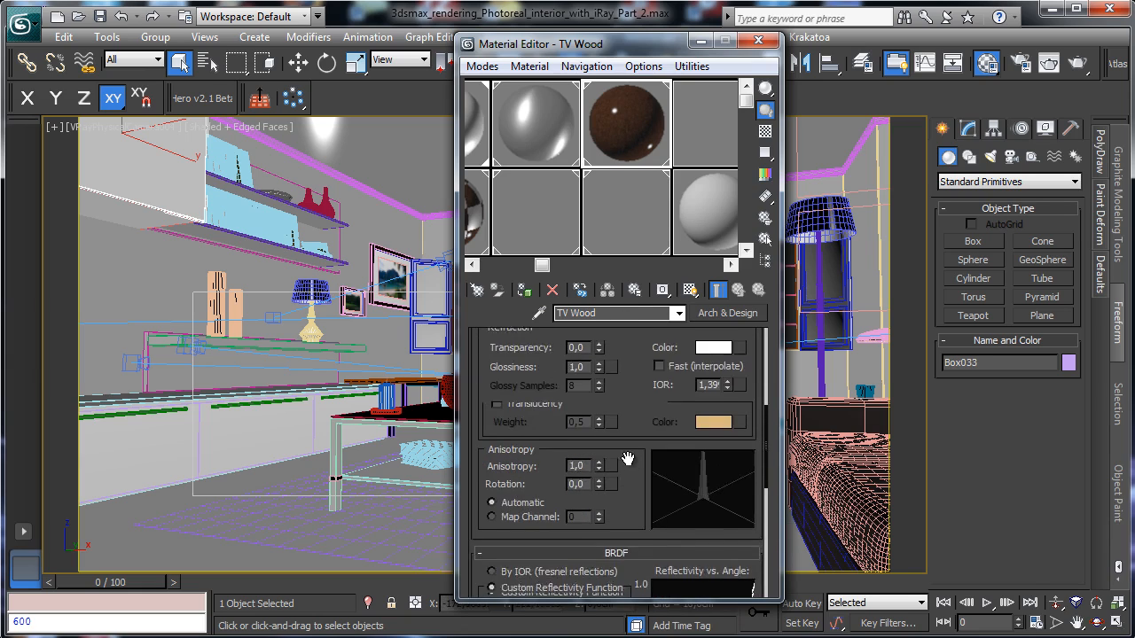
scroll(550, 488, down, 4)
click(509, 525)
scroll(654, 427, up, 2)
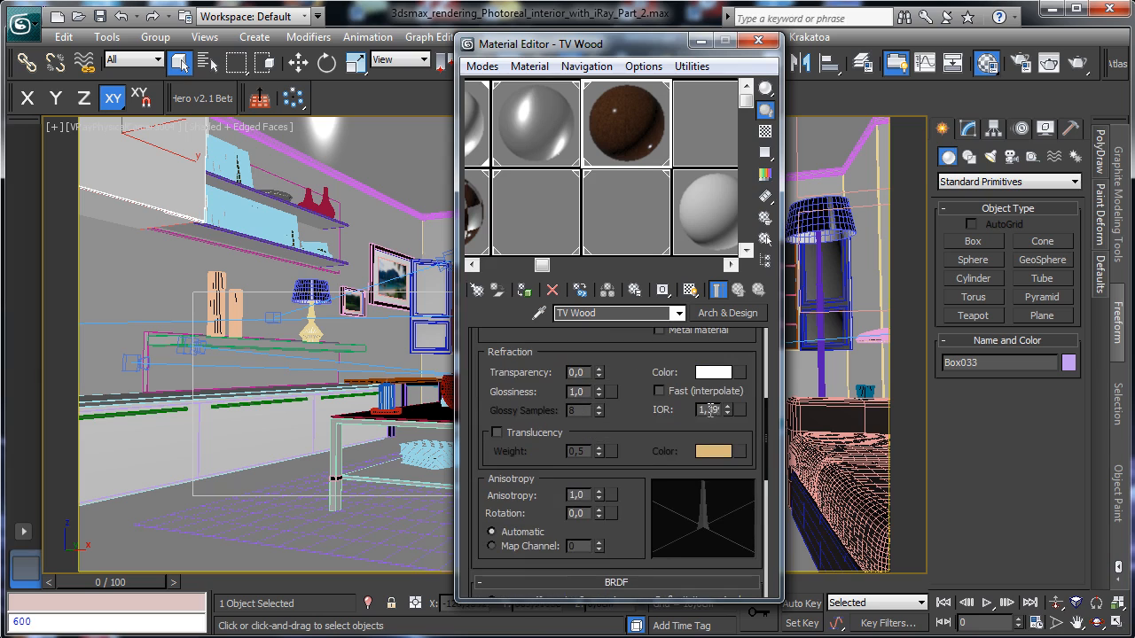
text(,85)
Paste the copied Color Correction map as TV Wood's bump map and set the bump amount to 0.05.
scroll(621, 408, down, 10)
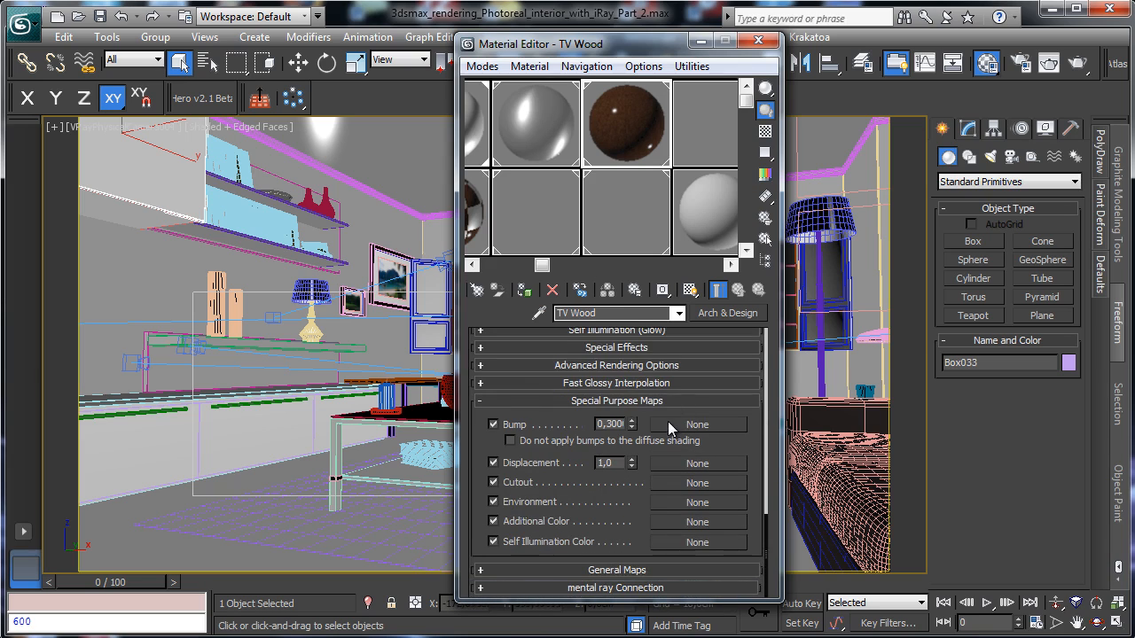
right_click(667, 425)
click(696, 435)
text(,05)
key(Return)
Check the Tv wood box multi-material and change the TV vase material's type from VRayFastSSS2 to Arch & Design.
click(536, 197)
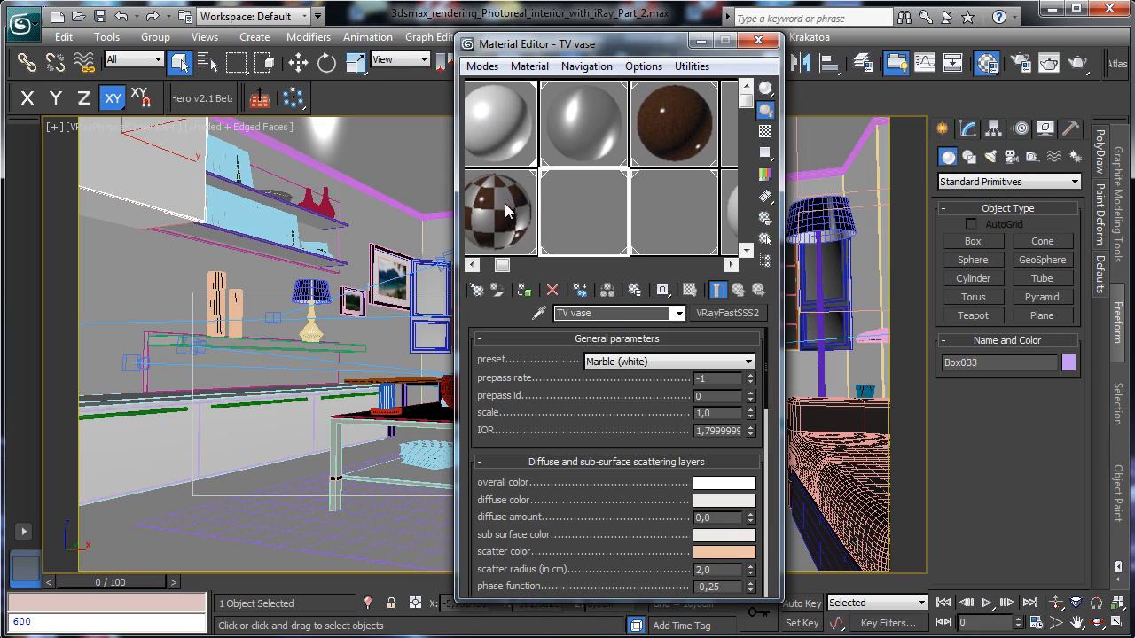
click(505, 203)
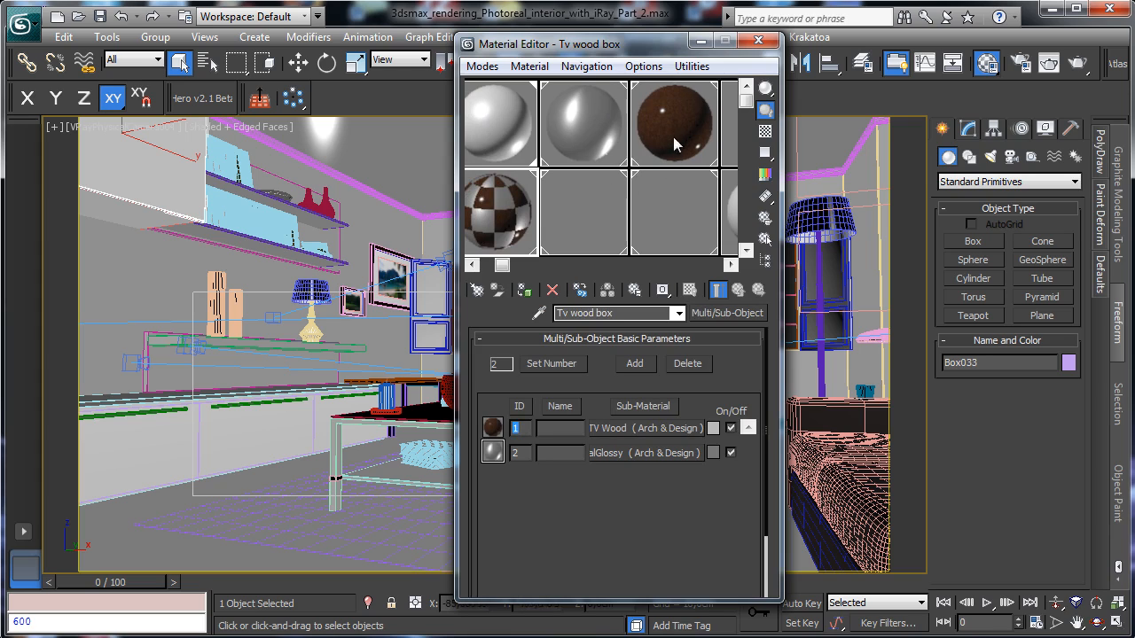
click(596, 206)
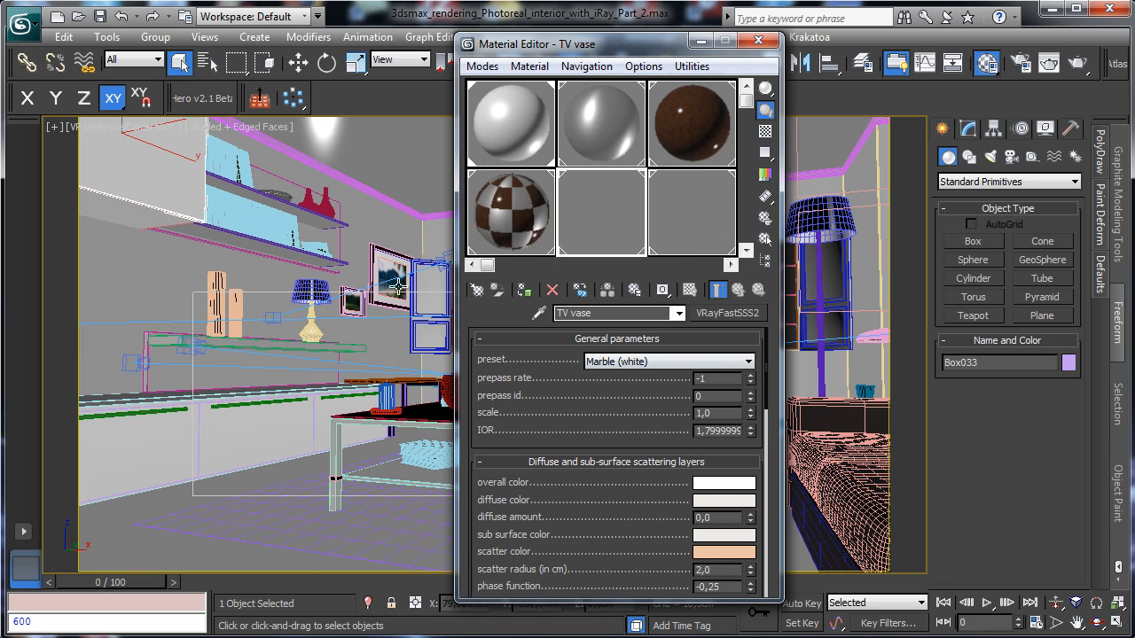
click(742, 312)
click(203, 198)
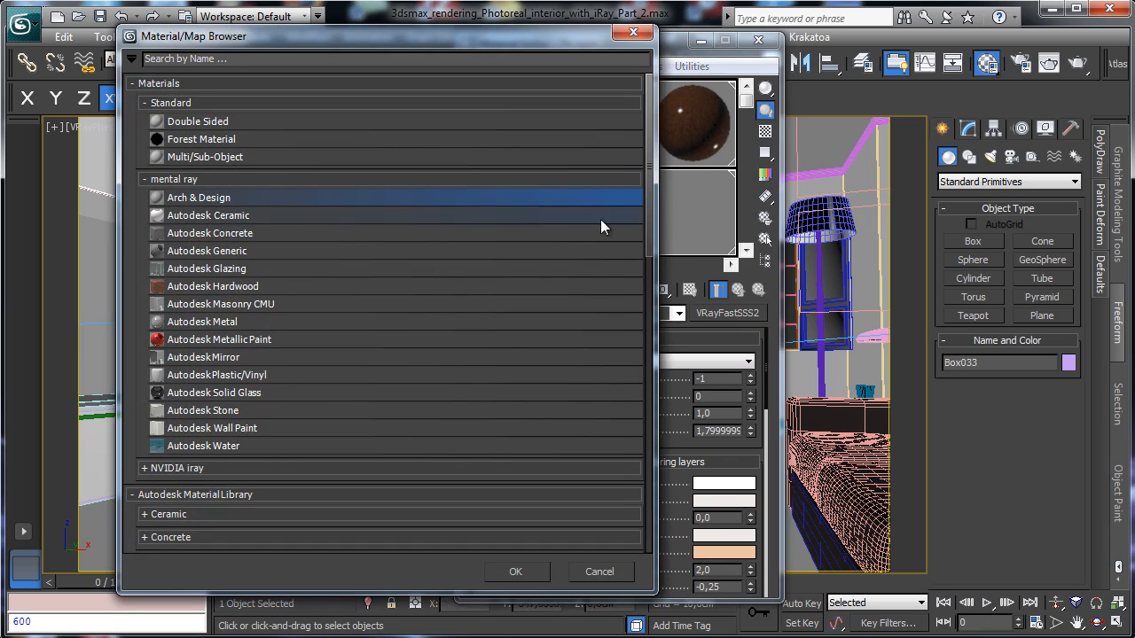
click(568, 576)
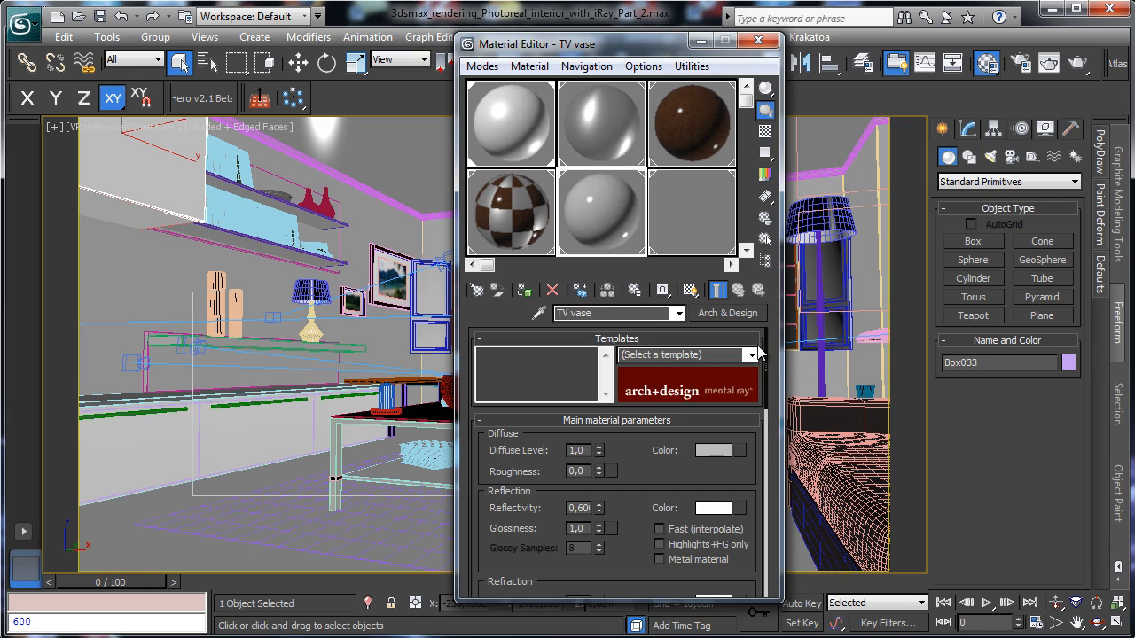
click(752, 354)
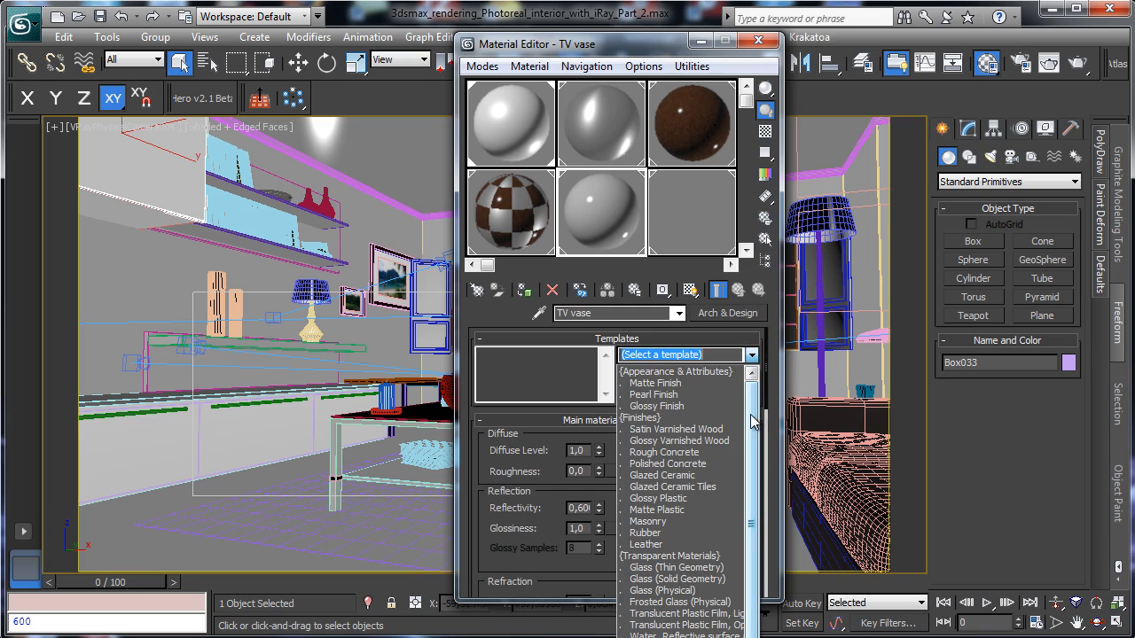
scroll(756, 470, down, 1)
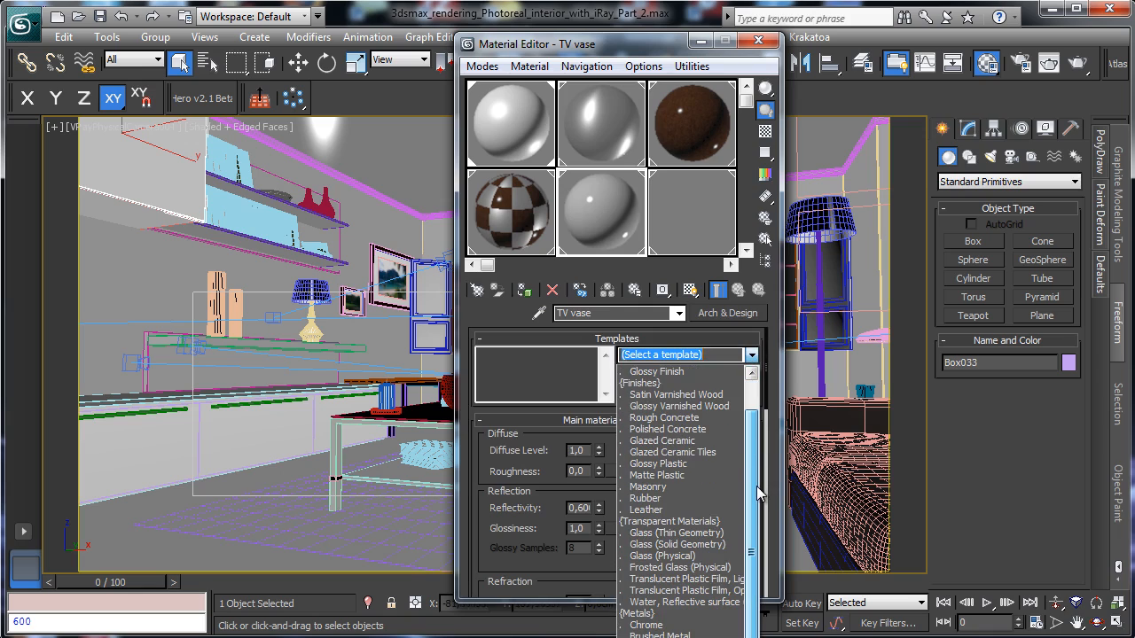
drag(756, 482, 755, 355)
click(754, 355)
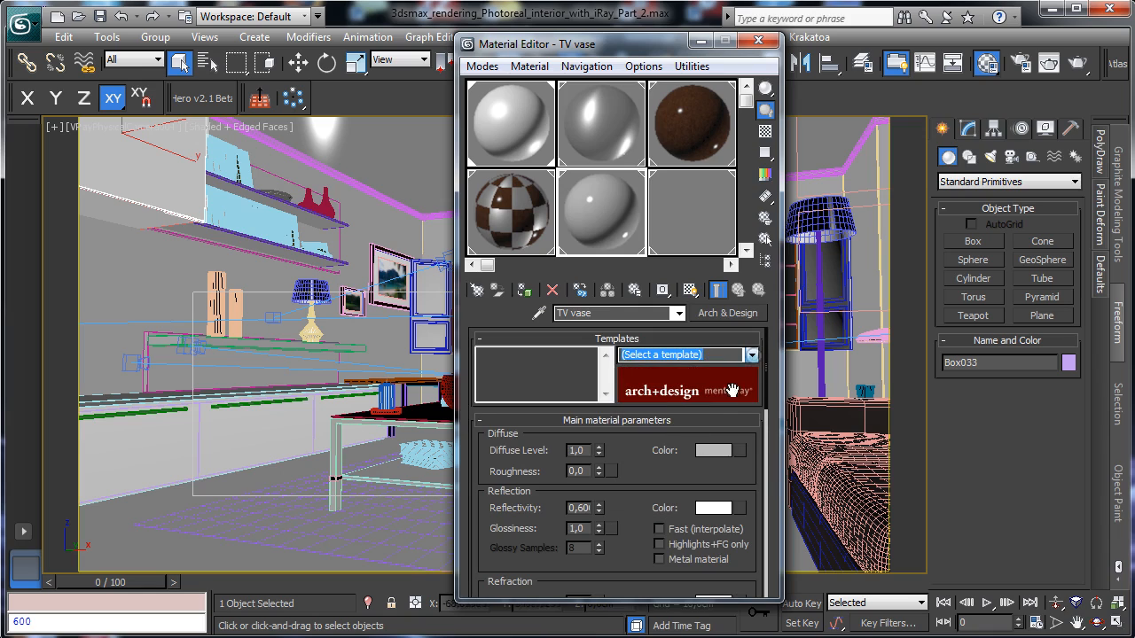
Set the TV vase material's diffuse color to a light gray with RGB values of 0.792.
click(715, 453)
click(449, 191)
click(583, 229)
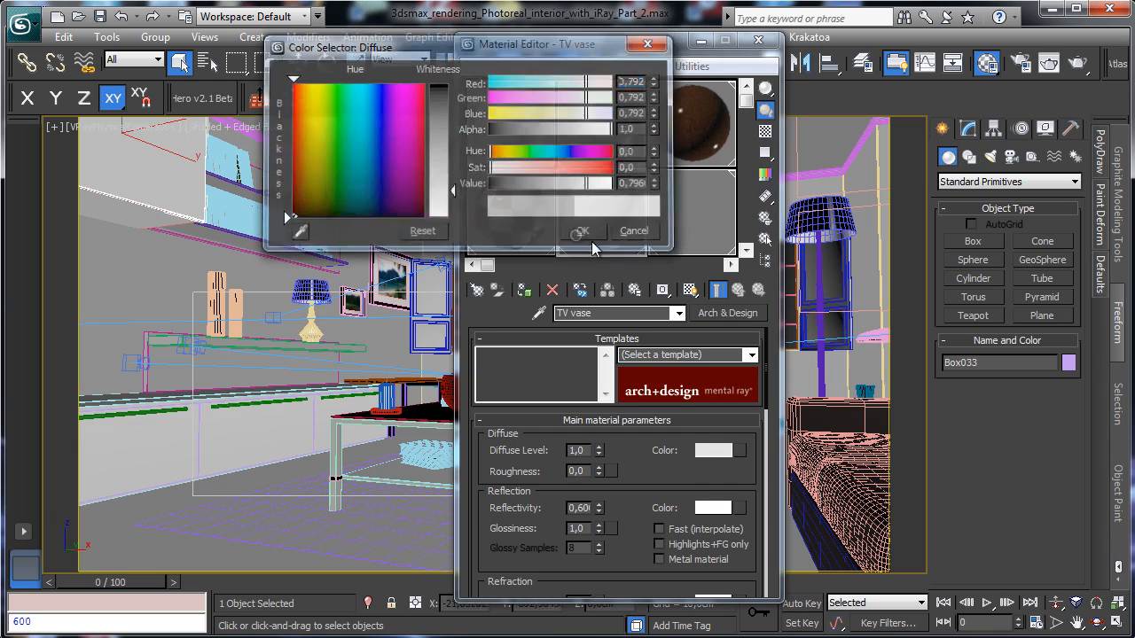
scroll(650, 480, down, 1)
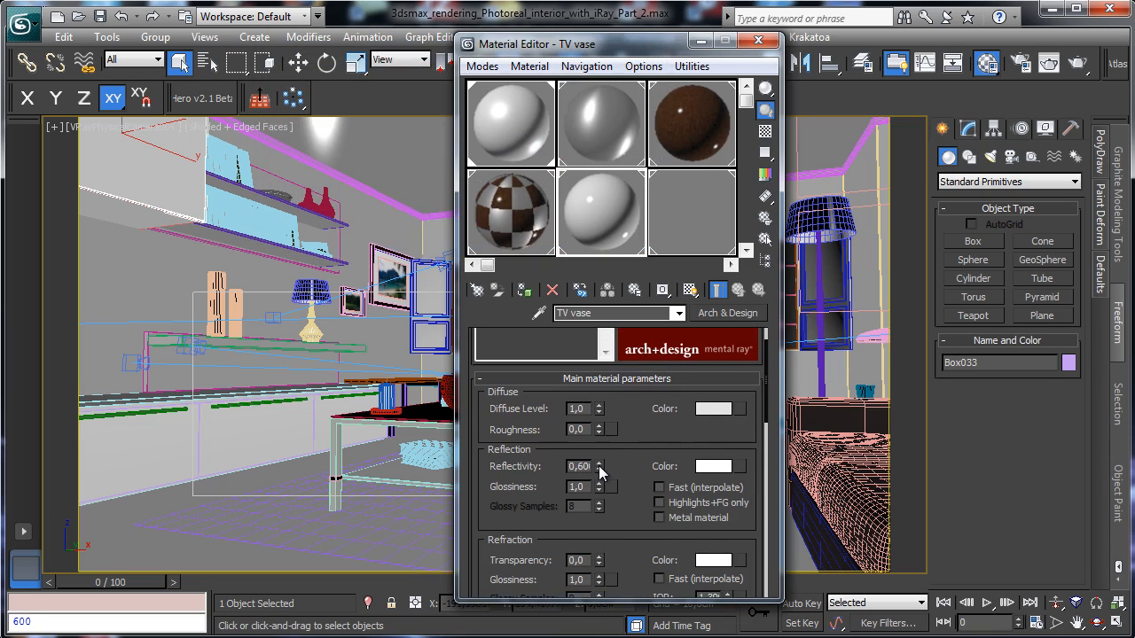
Show the checkered background behind the TV vase sample and set its reflectivity to 0.74 and reflection glossiness to 0.85.
click(765, 132)
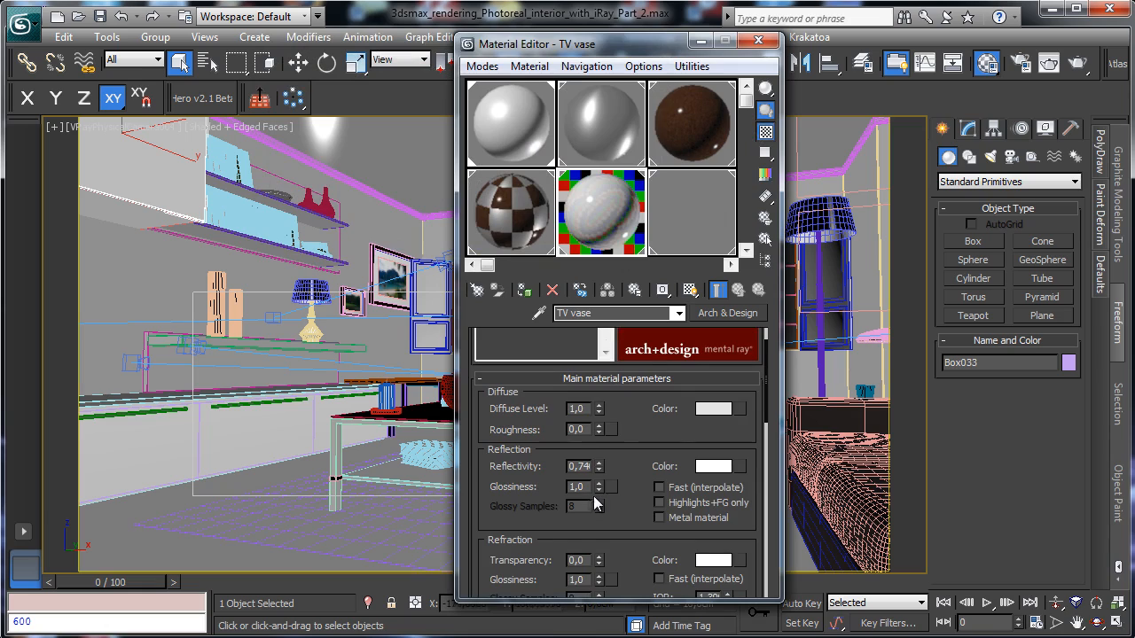
drag(598, 490, 601, 502)
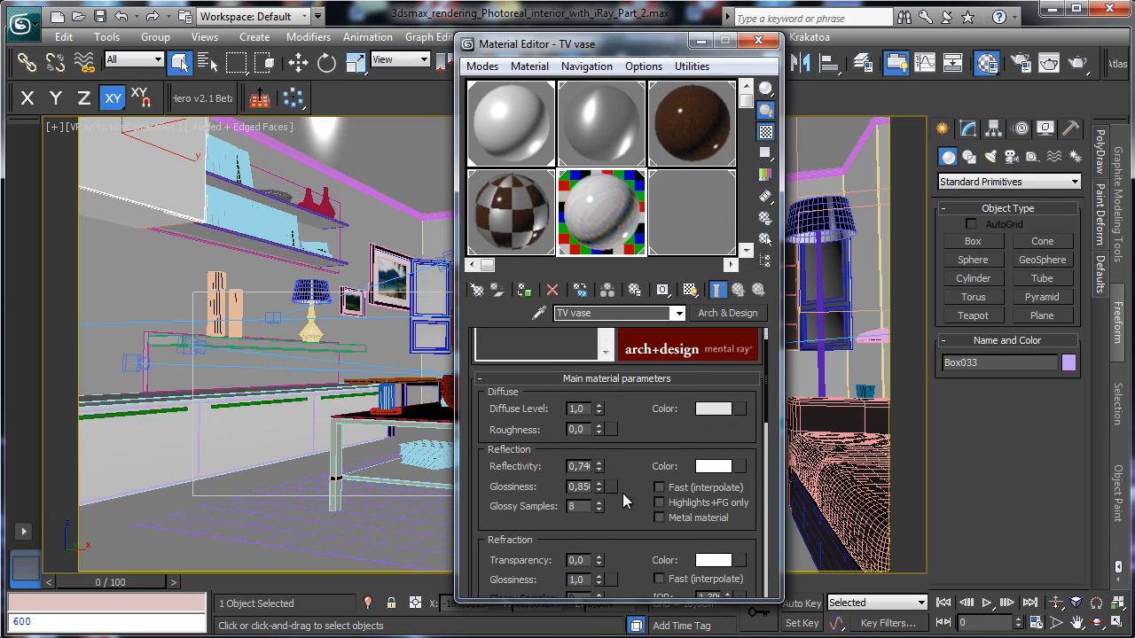
scroll(643, 494, down, 5)
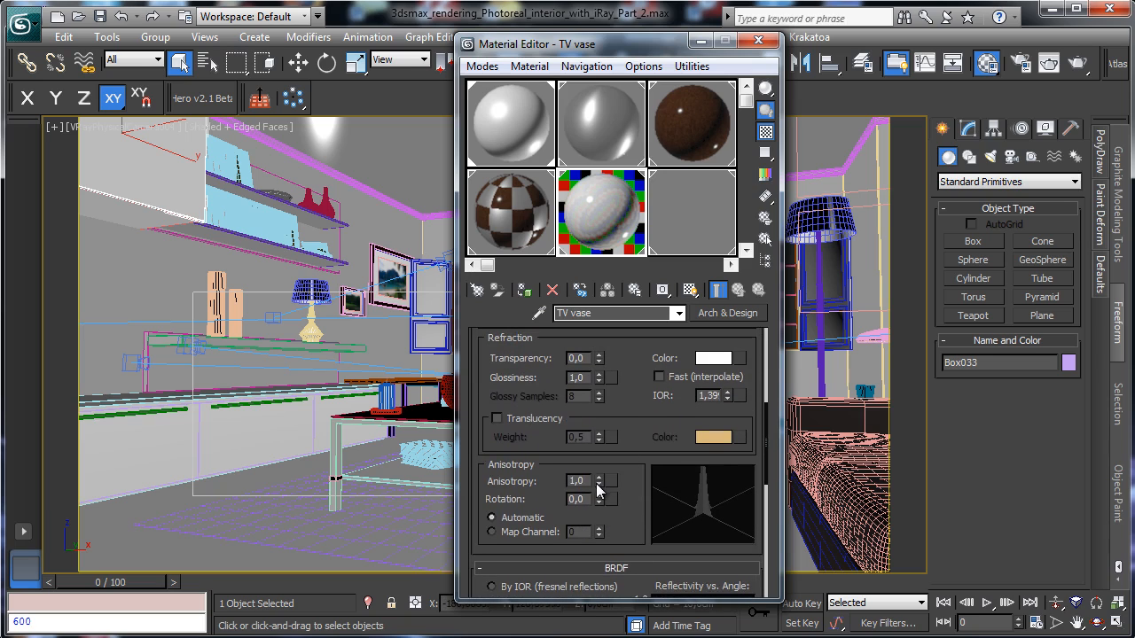
drag(599, 490, 600, 492)
Change the Glass vase material's type from VRayMtl to Arch & Design and apply the Glass (Physical) template.
click(692, 219)
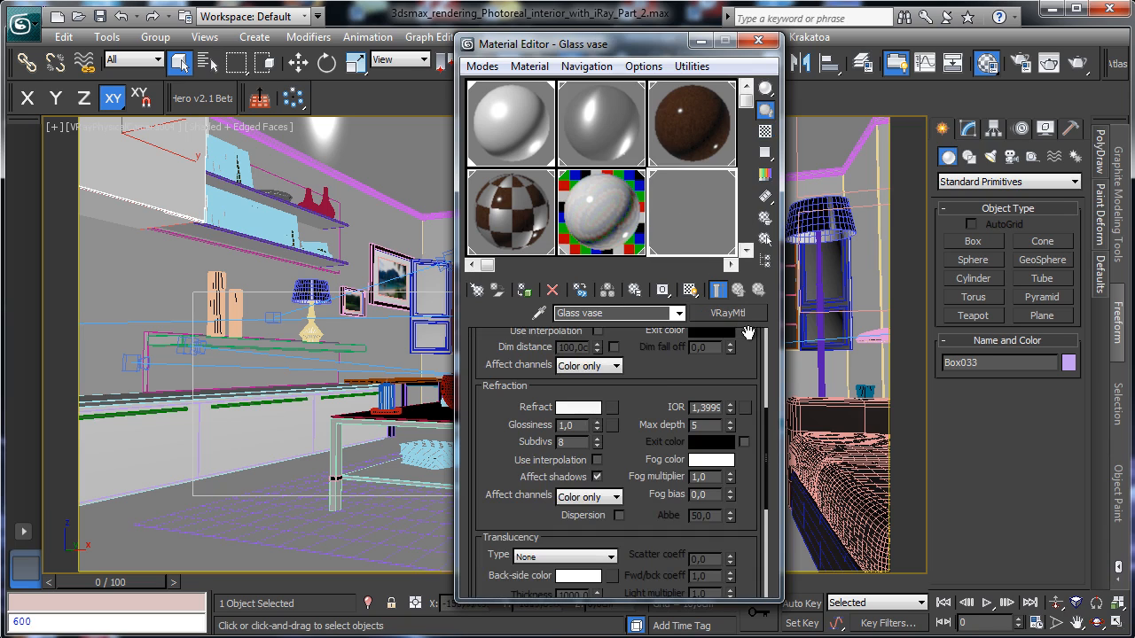
drag(688, 373, 681, 461)
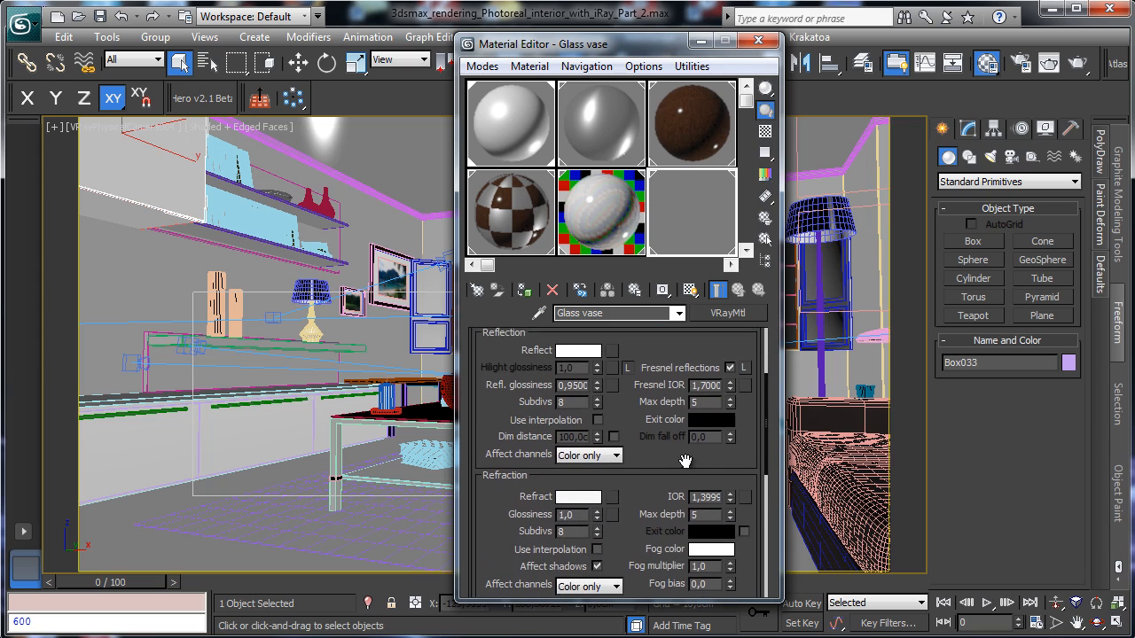
click(727, 313)
double_click(219, 197)
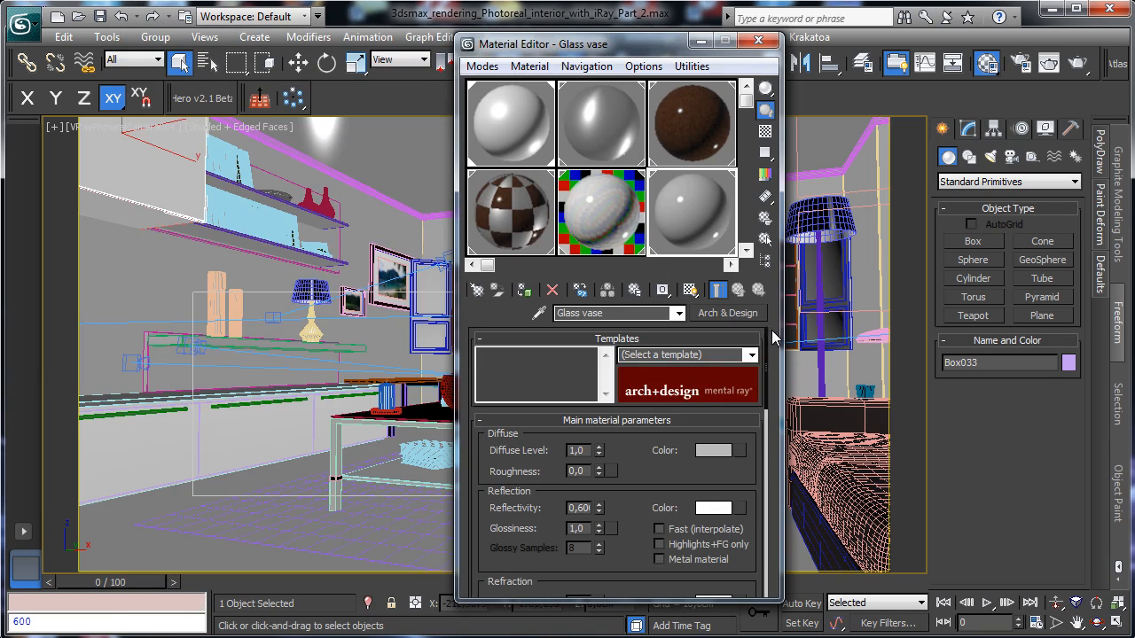
click(751, 354)
scroll(748, 420, down, 1)
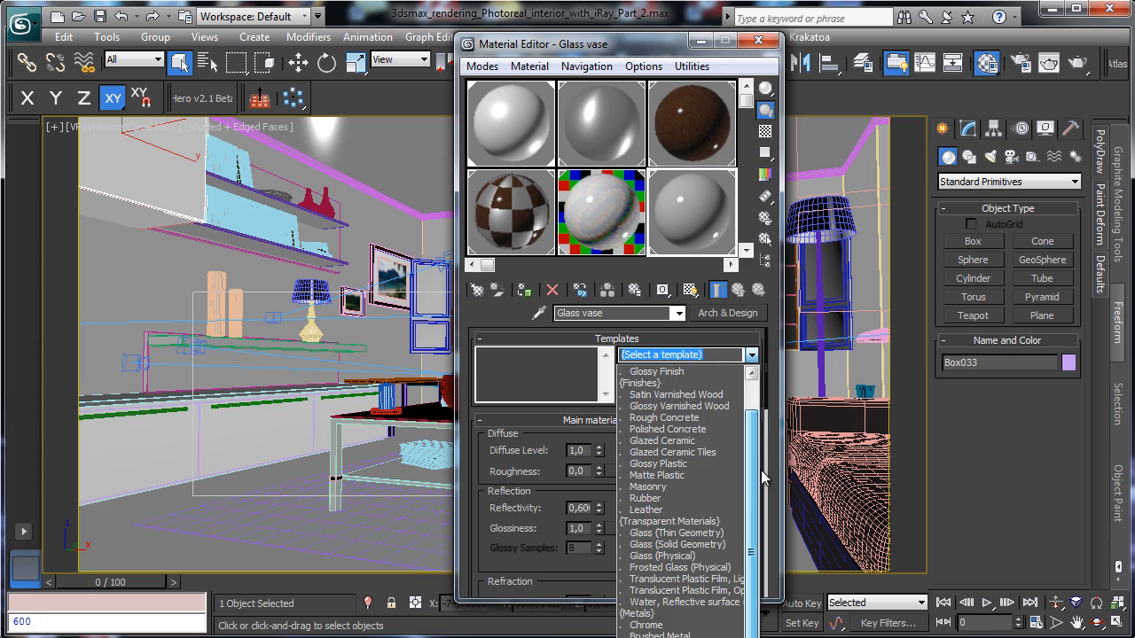
click(696, 556)
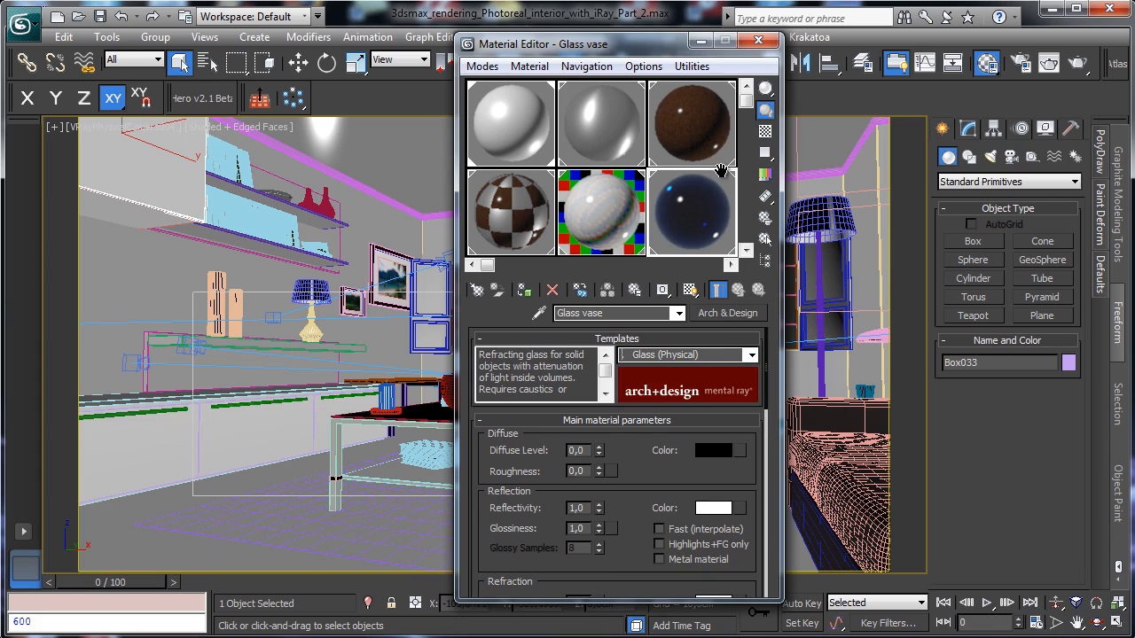
Save the scene and reset the Material Editor's sample slots.
click(692, 65)
mouse_move(530, 66)
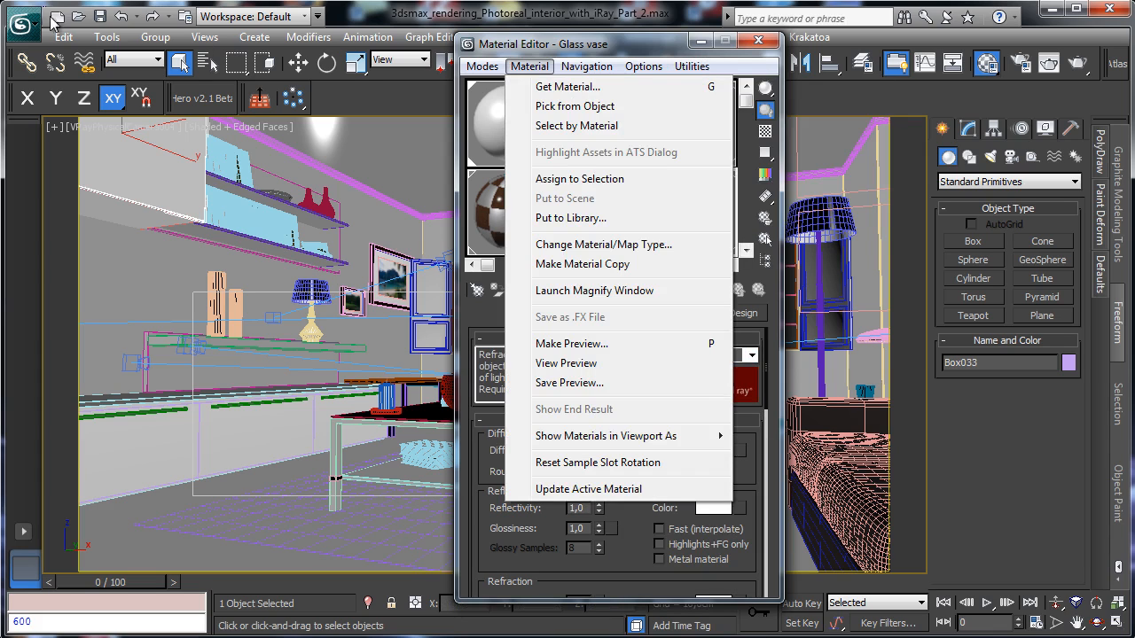
click(99, 17)
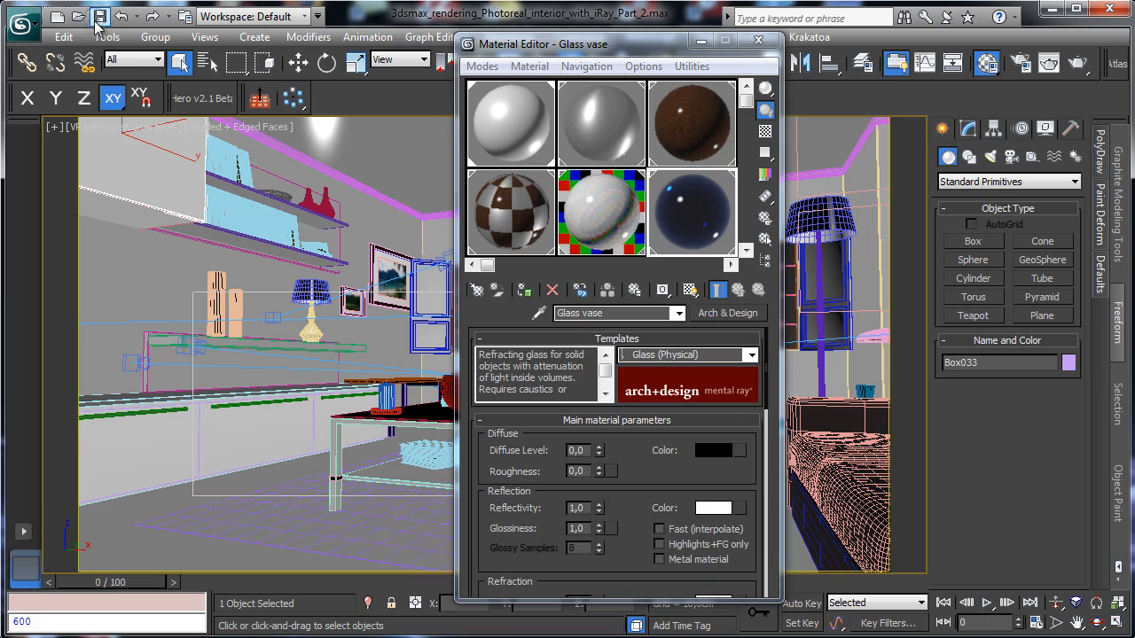
click(693, 68)
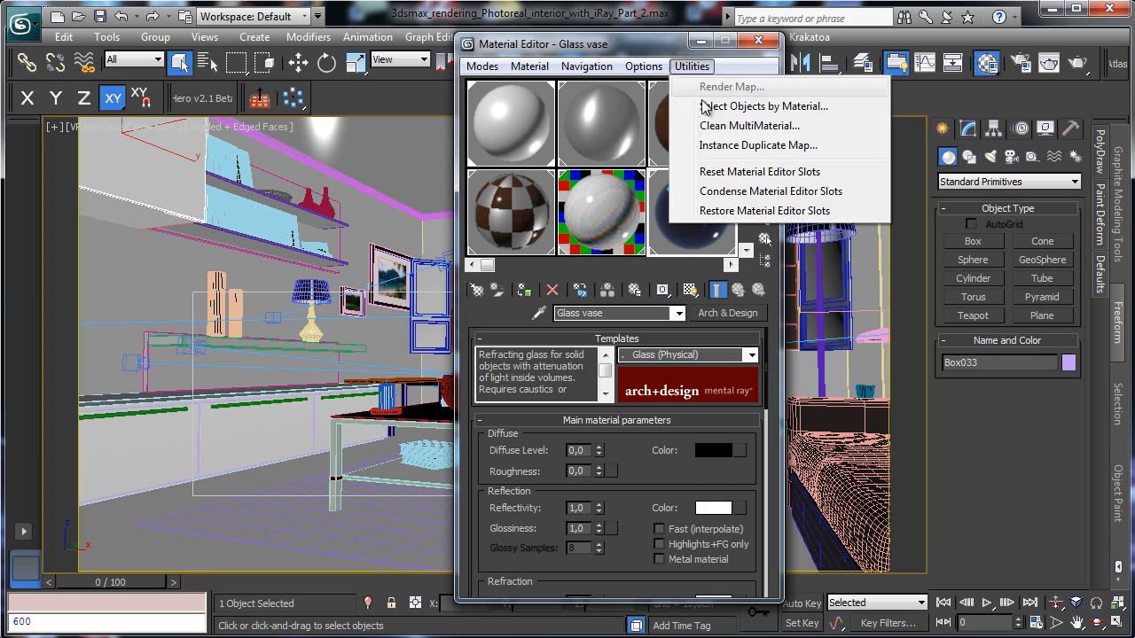
click(742, 172)
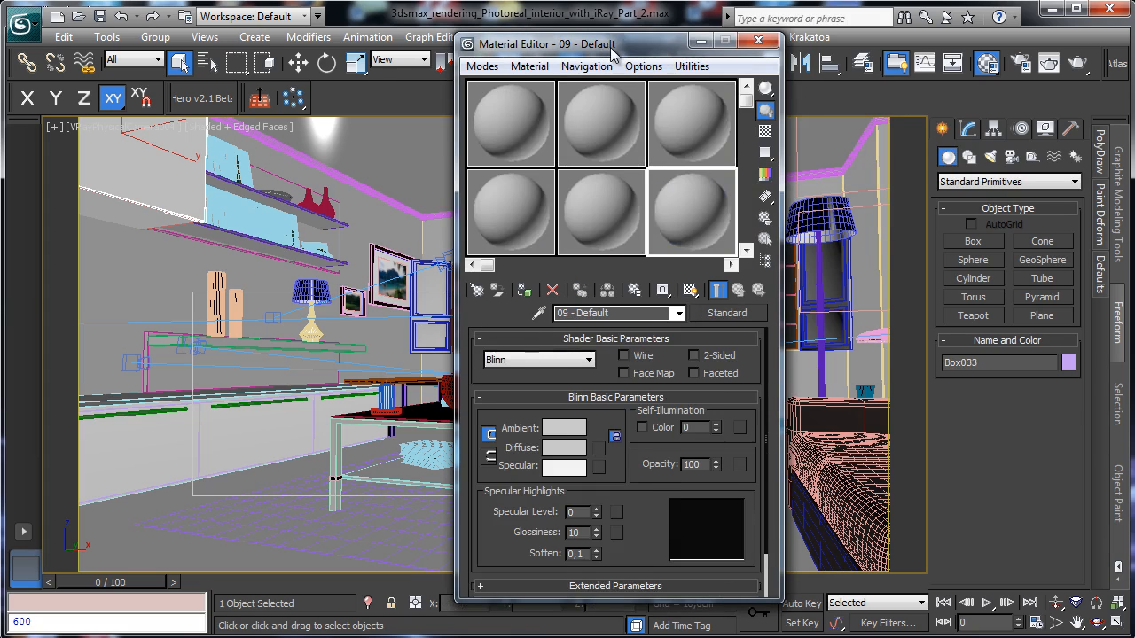
Open the Material Explorer beside the Material Editor and find the scene's remaining VRayMtl materials.
drag(612, 52, 206, 78)
click(508, 36)
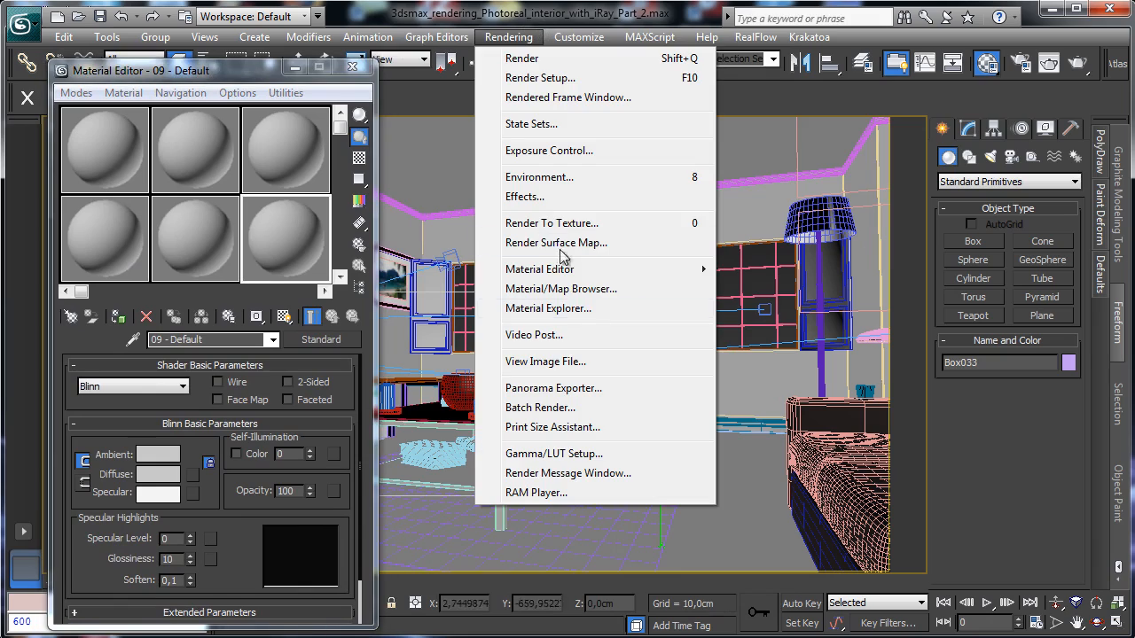
click(593, 312)
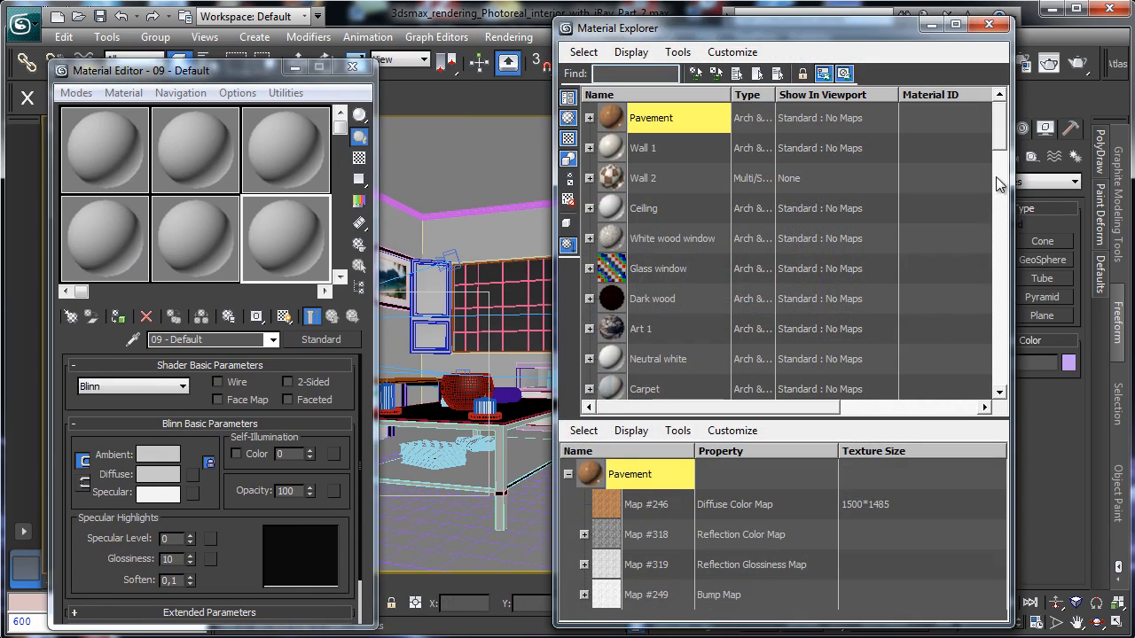
drag(1002, 137, 997, 359)
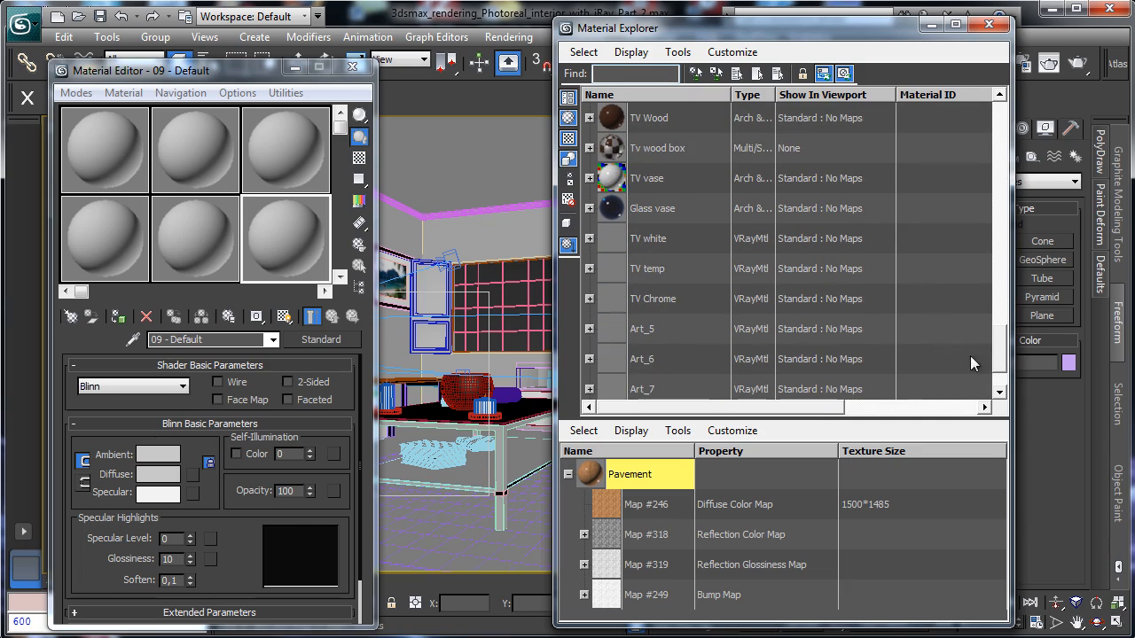
Load the TV white, TV temp, TV Chrome and Art_5 materials as instances into consecutive sample slots, starting with the first.
click(614, 246)
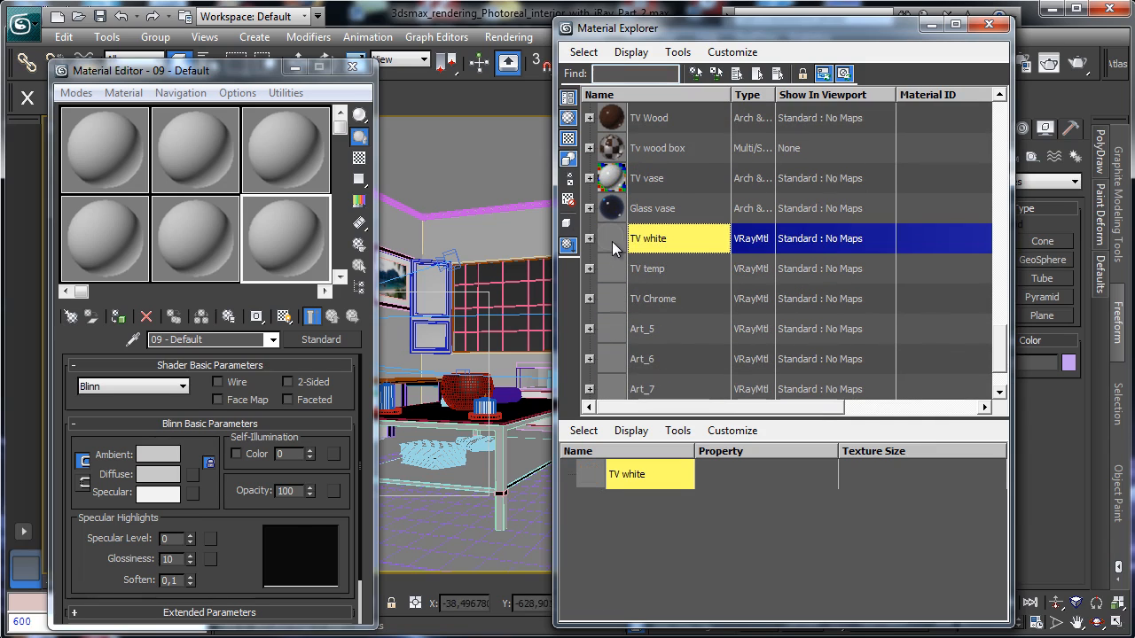
drag(610, 238, 115, 168)
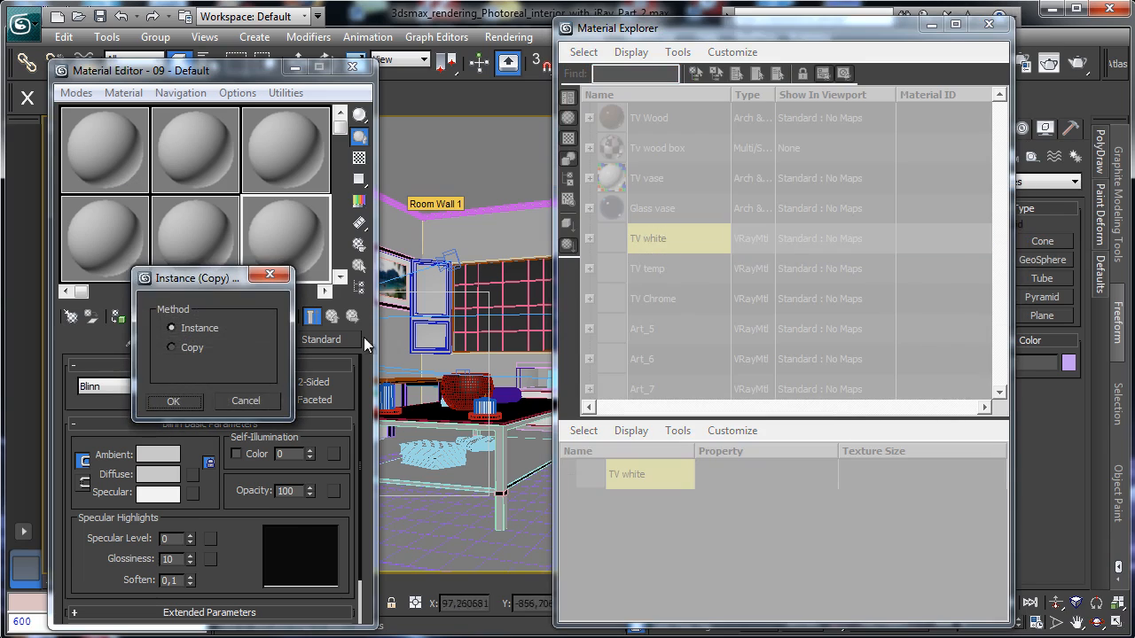
click(174, 402)
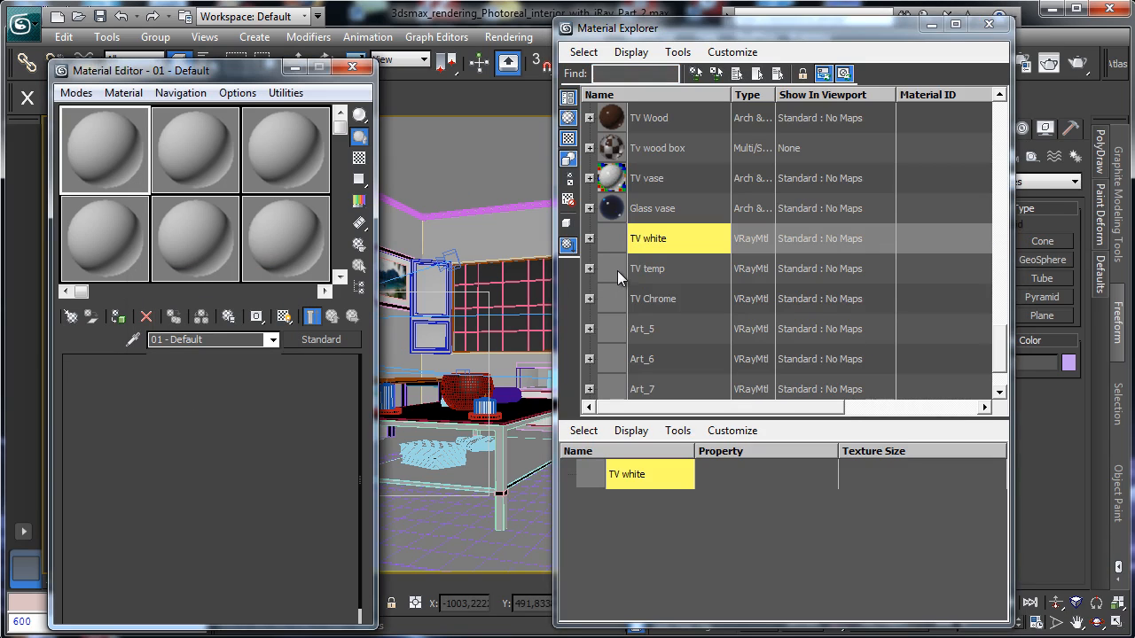
click(613, 269)
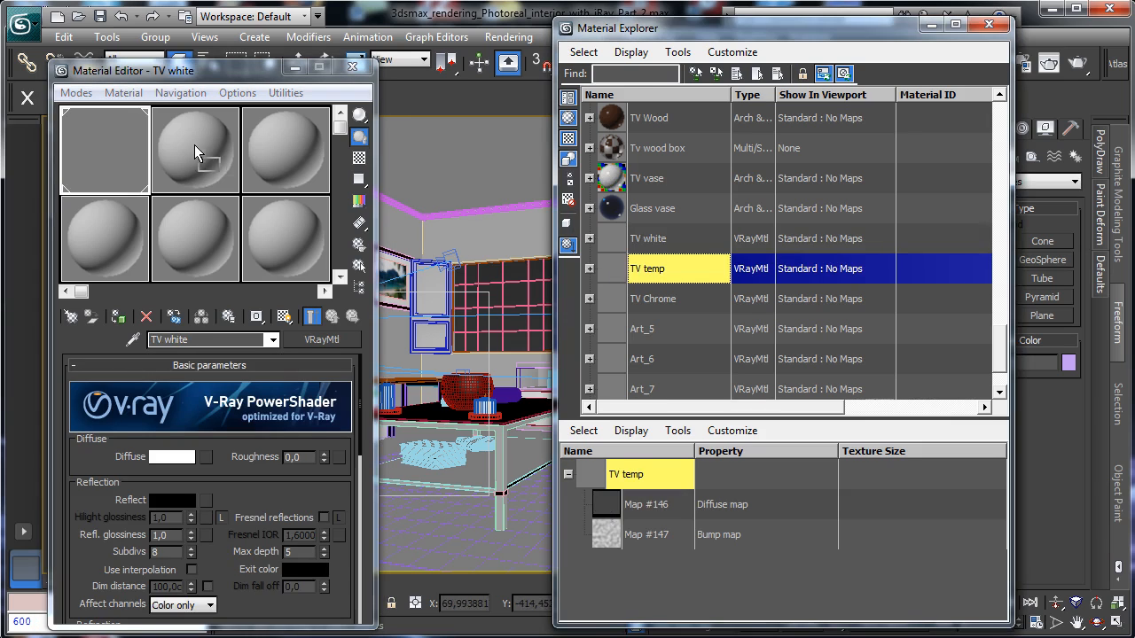
drag(194, 144, 194, 145)
click(176, 402)
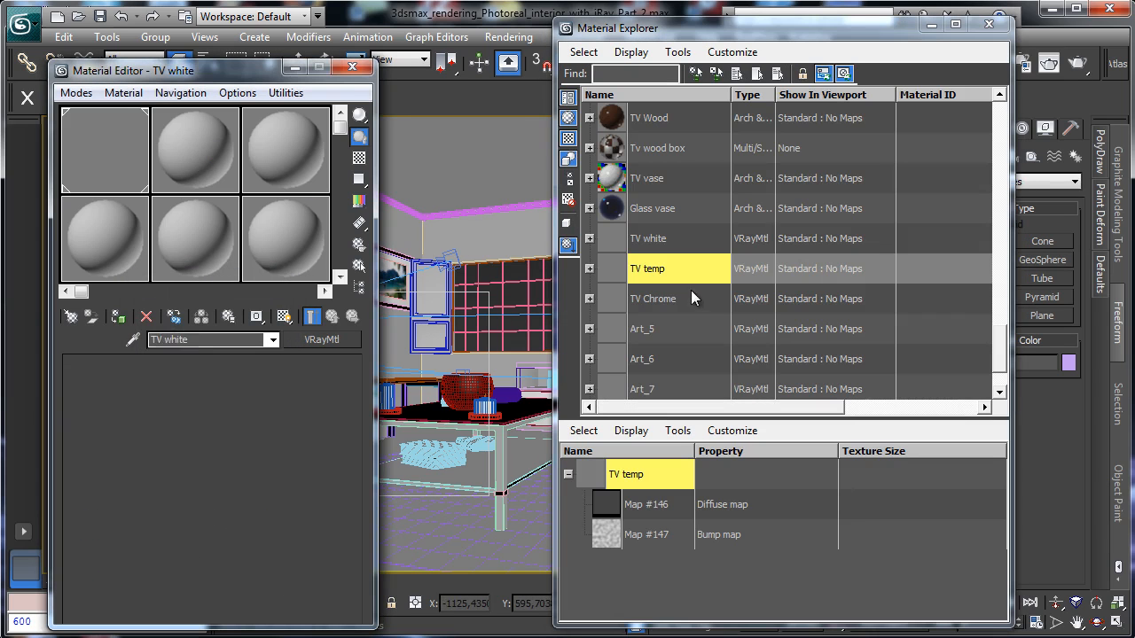
click(607, 299)
drag(607, 304, 276, 154)
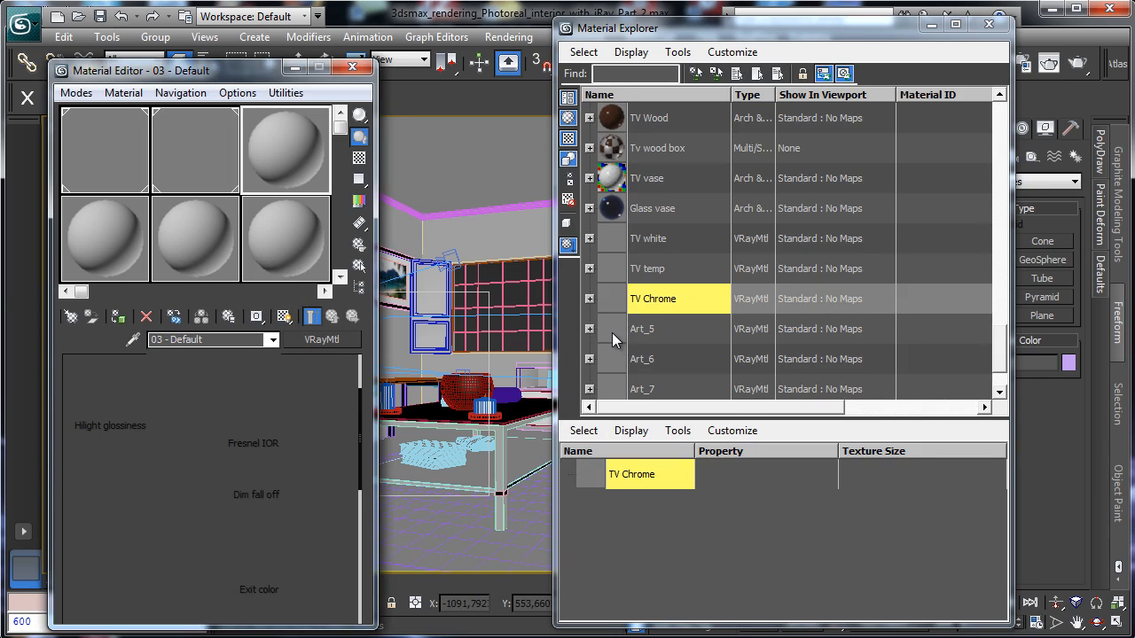
drag(613, 334, 476, 279)
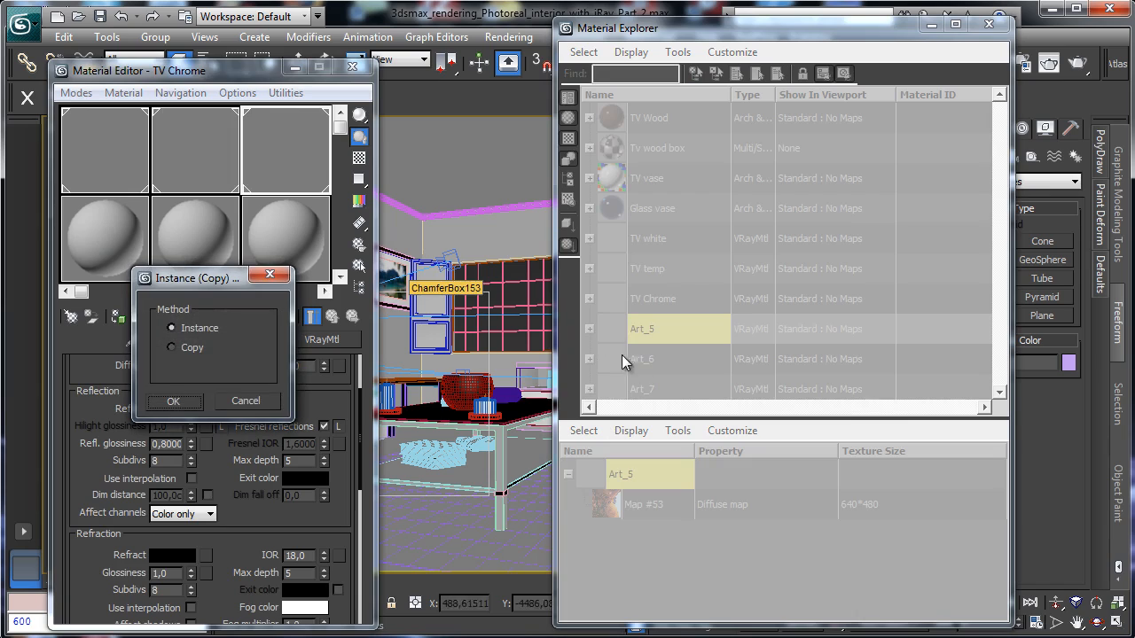
Load the Art_5, Art_6 and Art_7 materials as instances into separate Material Editor sample slots and move the Material Explorer aside.
click(173, 403)
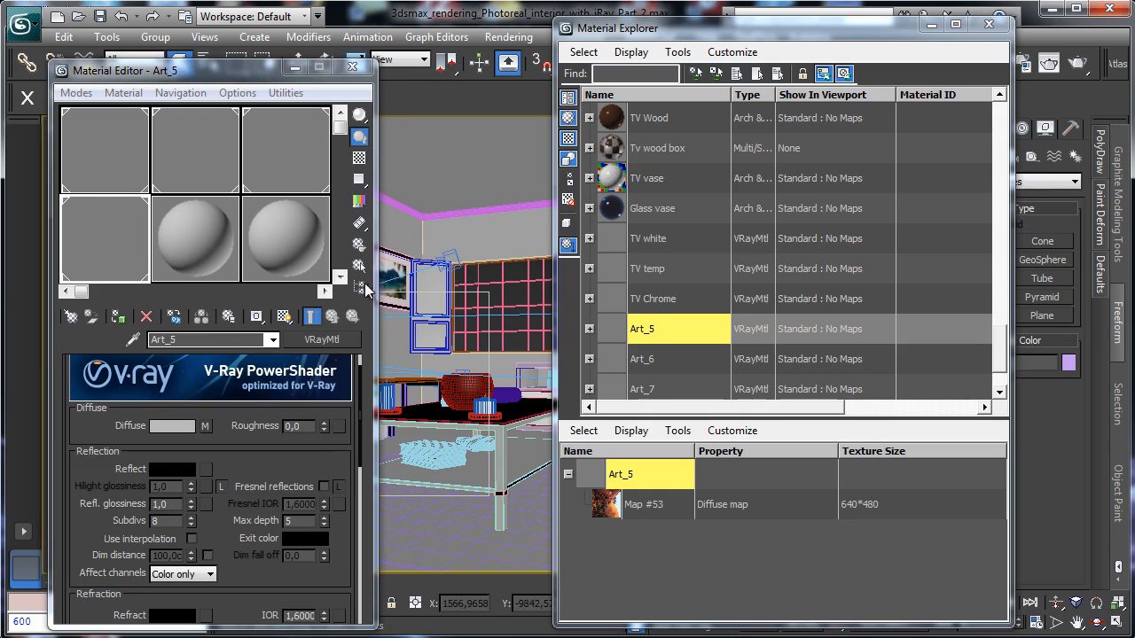
drag(609, 360, 197, 245)
click(185, 402)
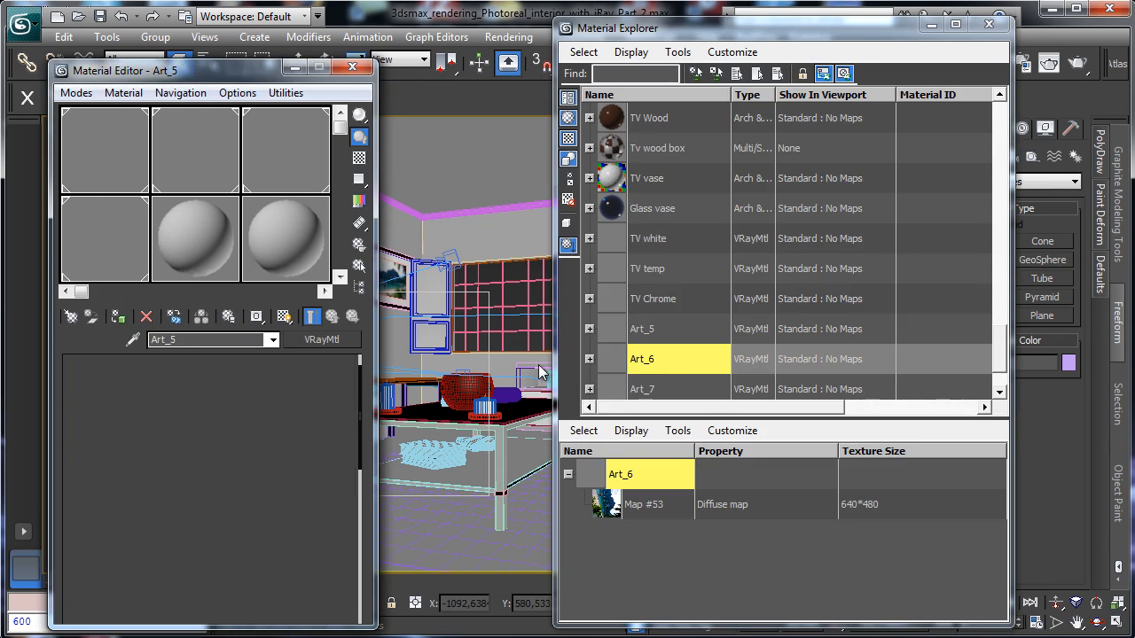
click(614, 388)
scroll(612, 381, down, 1)
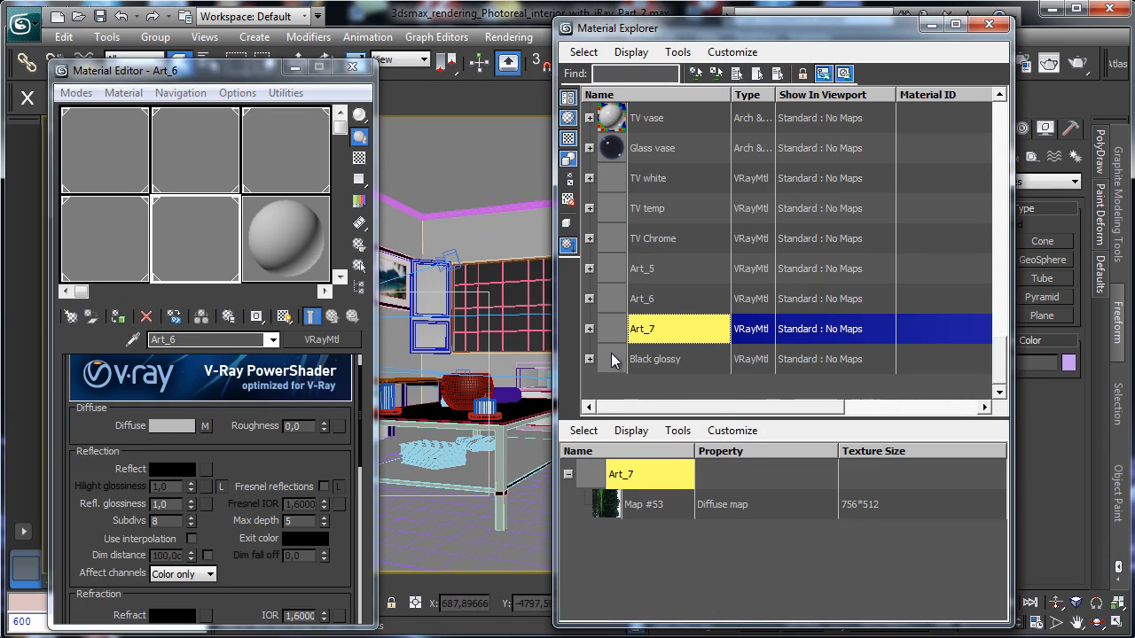
drag(610, 328, 266, 233)
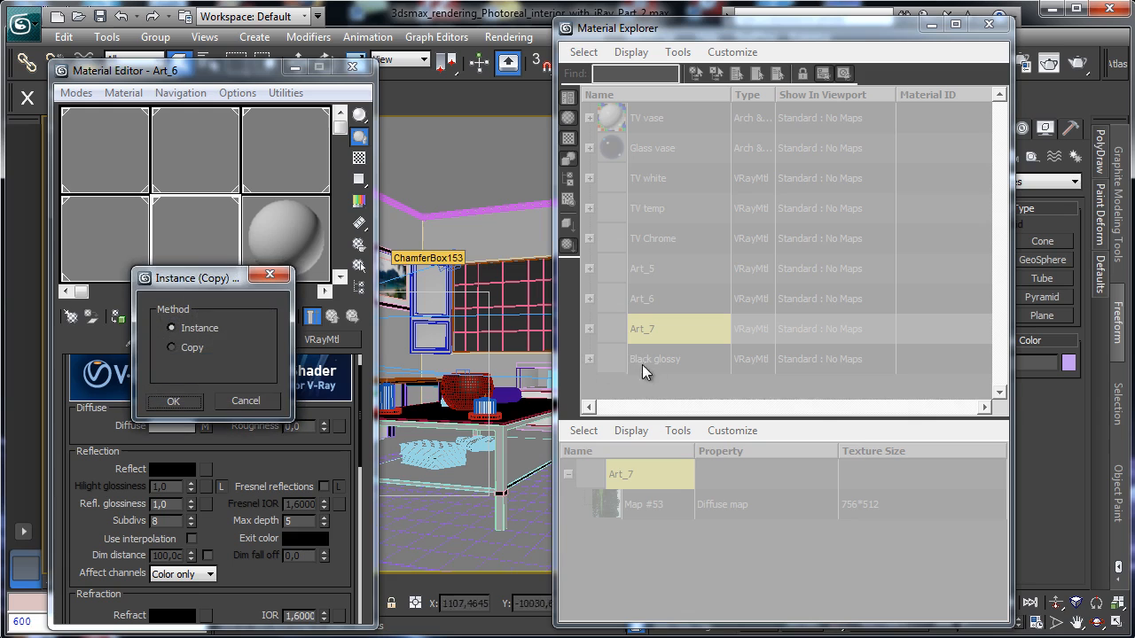
click(173, 402)
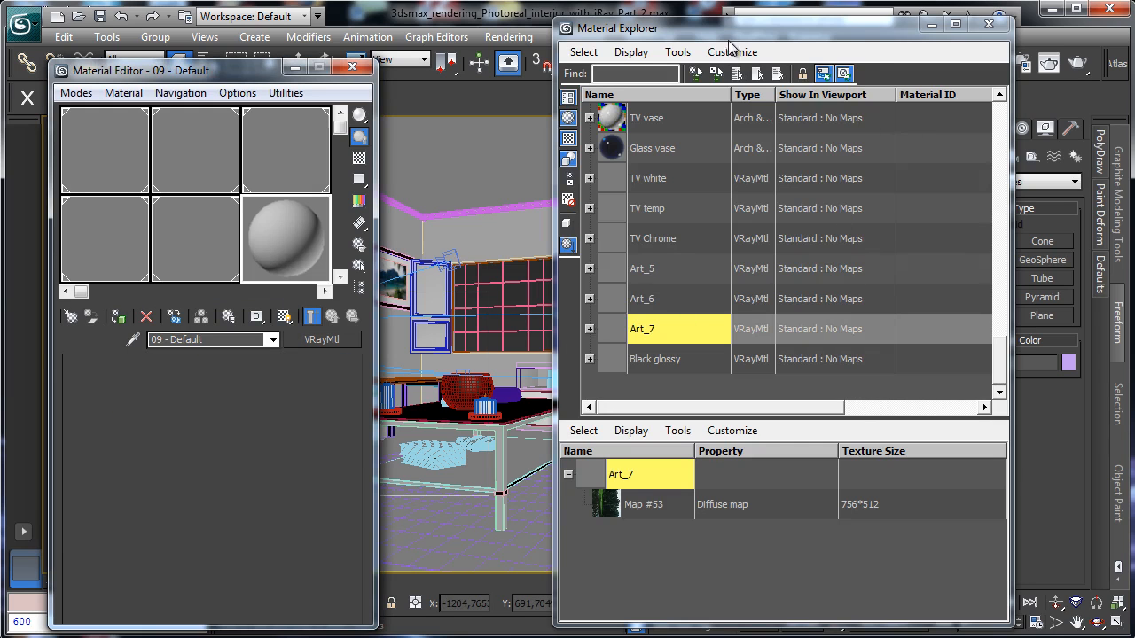
drag(730, 34, 1134, 37)
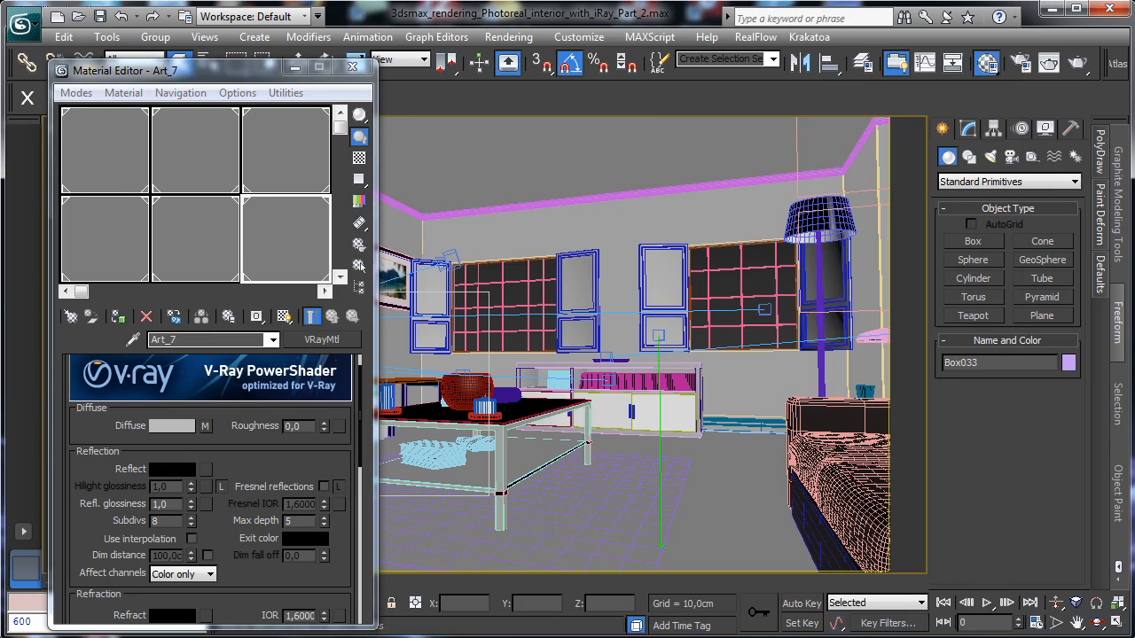
Convert Art_7 from VRayMtl to Arch & Design, carrying its diffuse map over as a copy to the new diffuse colour.
click(282, 257)
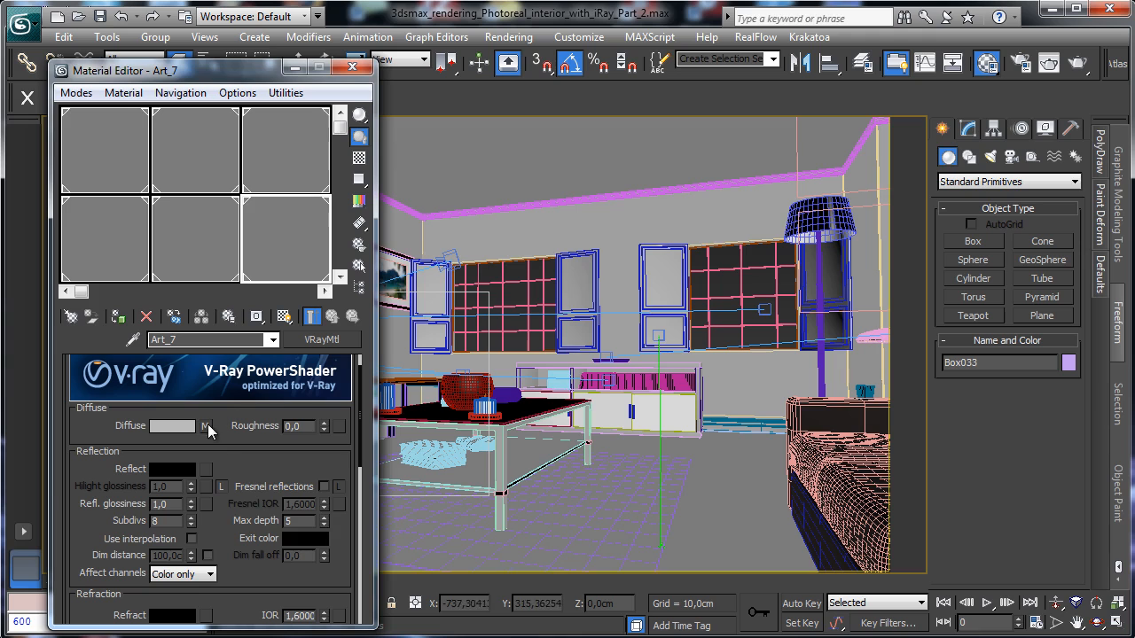
right_click(207, 427)
click(266, 461)
click(324, 340)
double_click(223, 197)
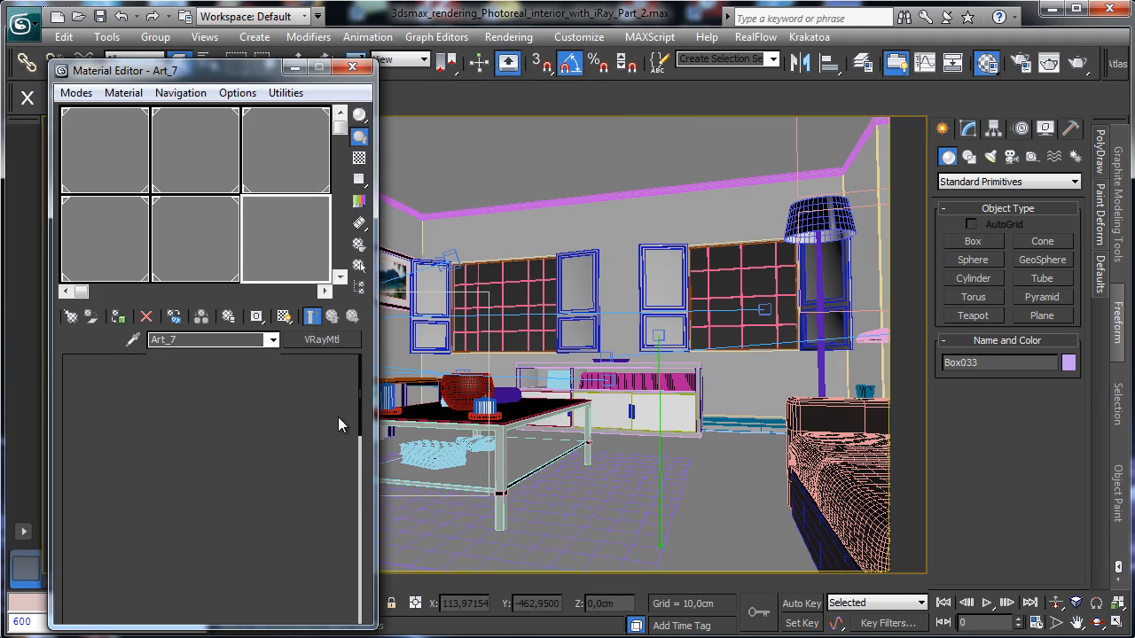
right_click(332, 477)
click(358, 489)
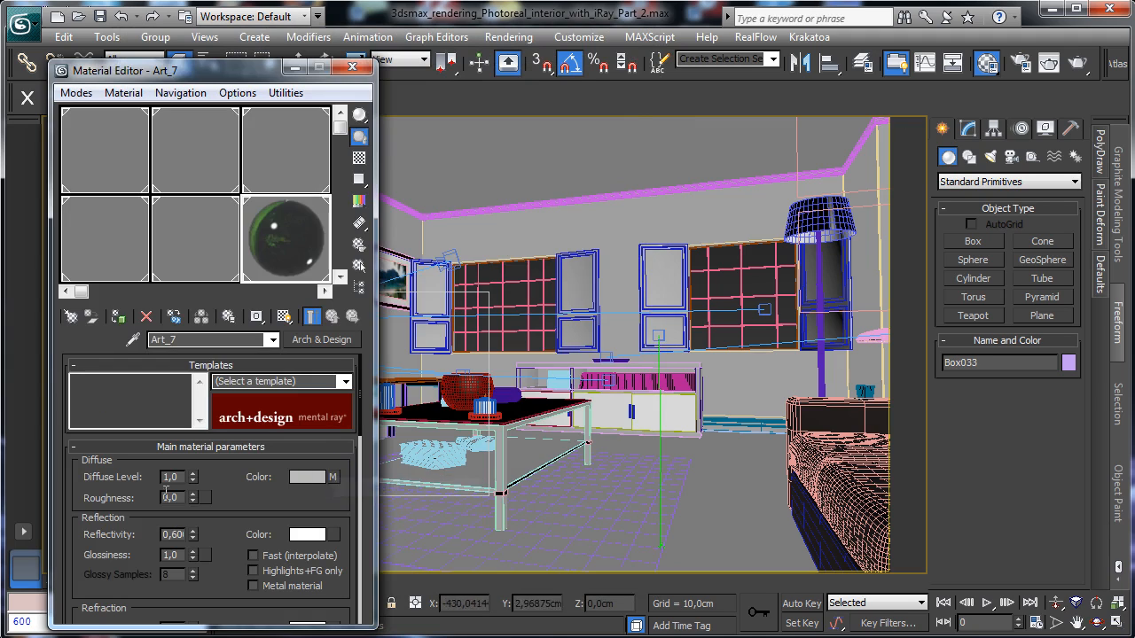
Convert Art_6 from VRayMtl to Arch & Design, carrying its diffuse map over as a copy to the new diffuse colour.
click(210, 273)
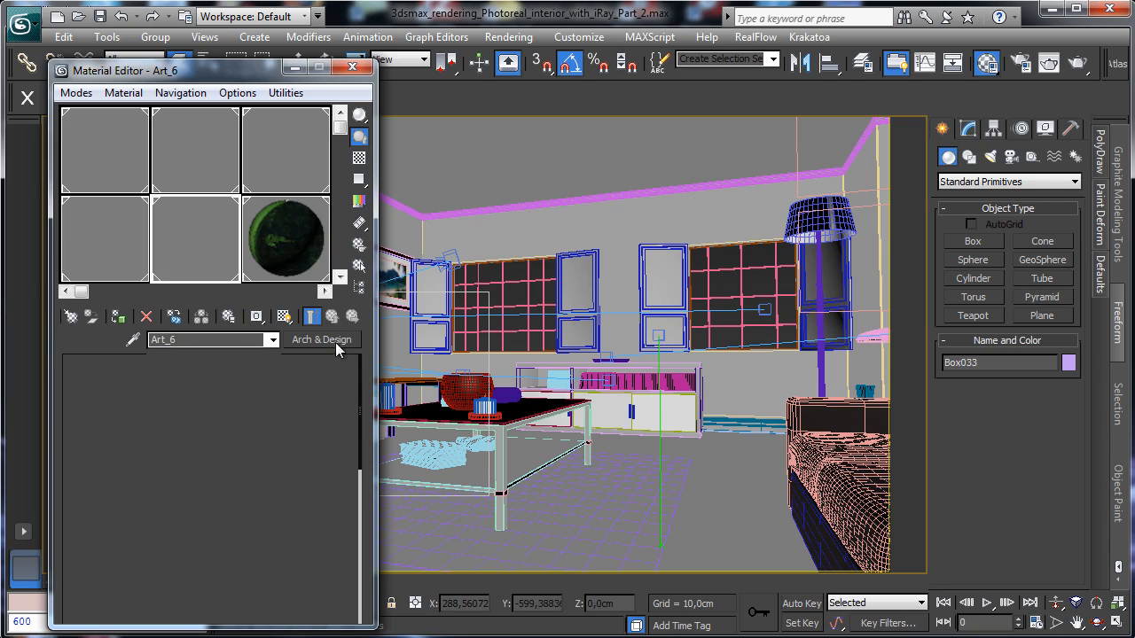
right_click(207, 428)
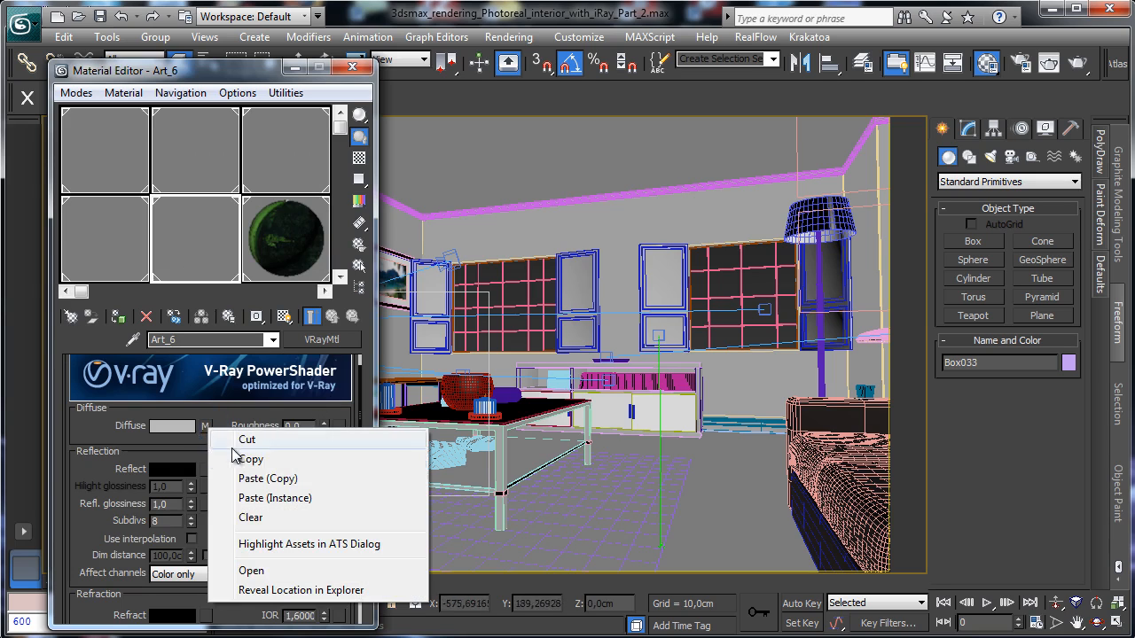
click(235, 459)
click(338, 342)
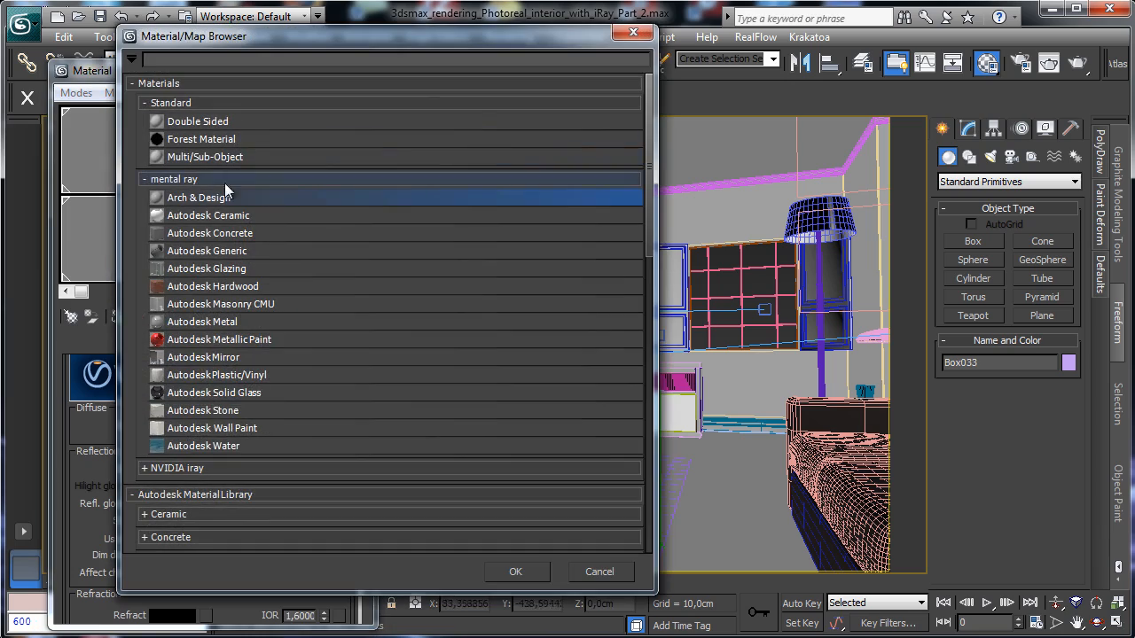
double_click(210, 197)
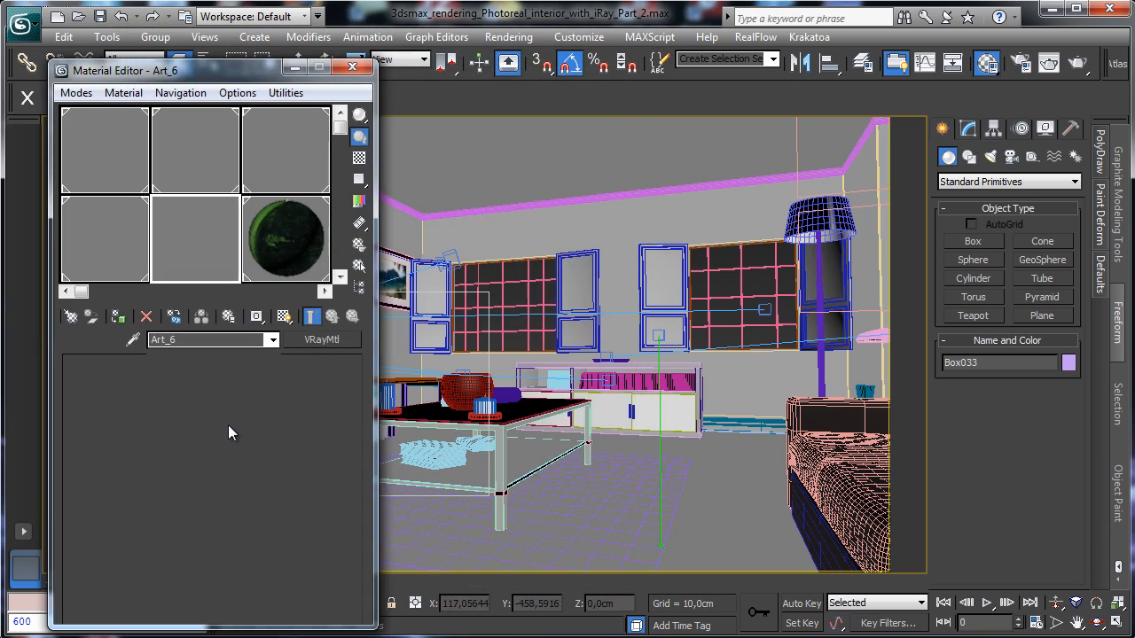
right_click(332, 478)
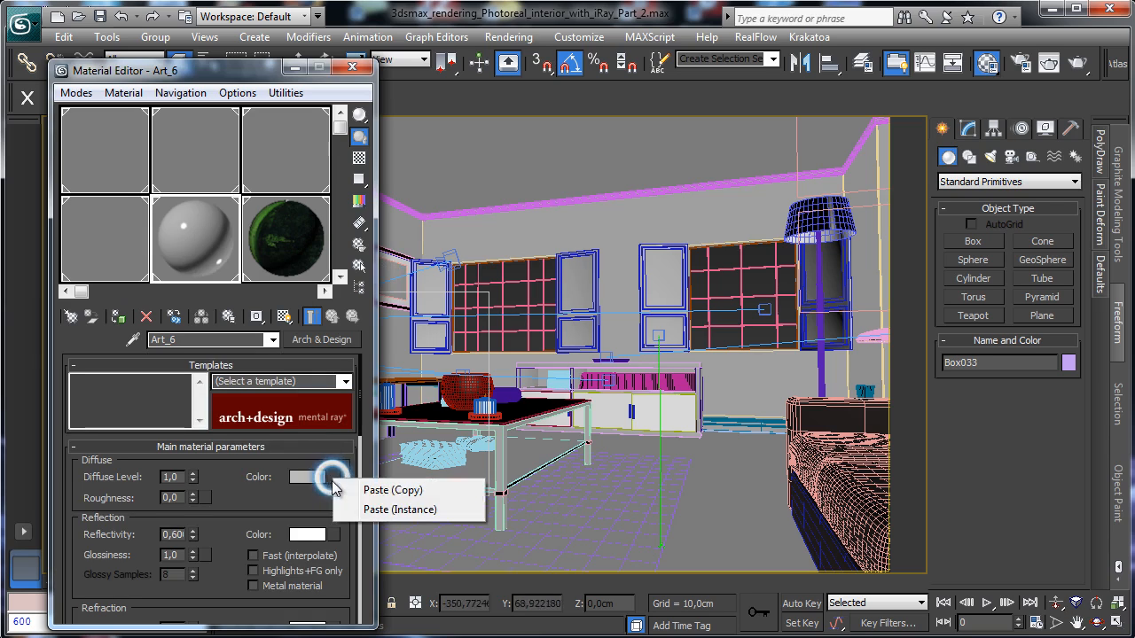
click(372, 486)
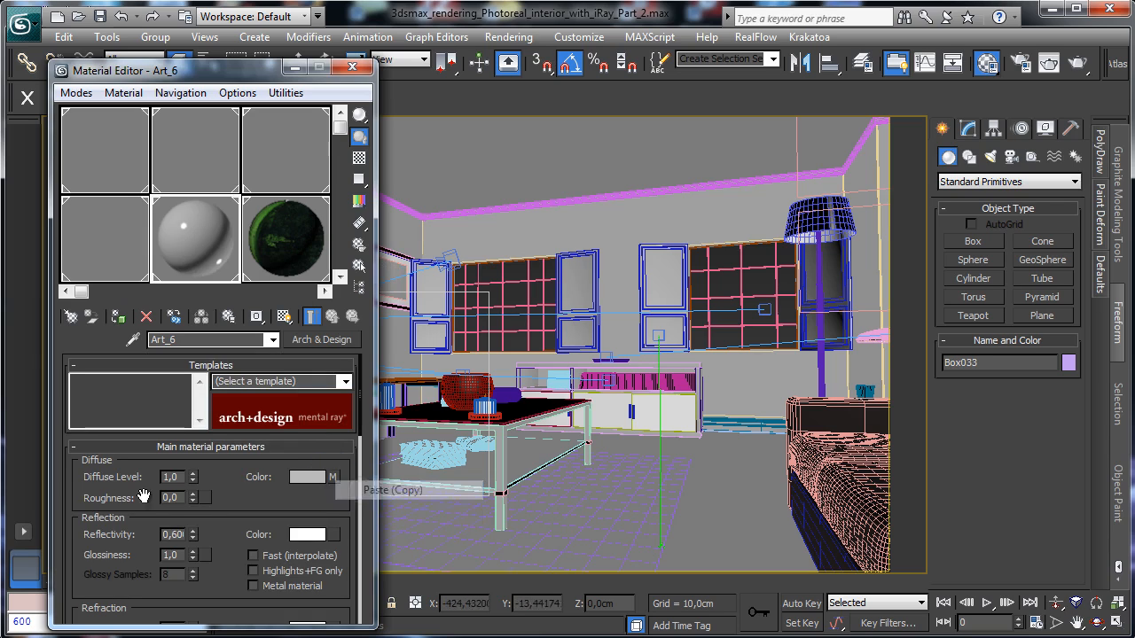
Convert Art_5 to Arch & Design with its diffuse map copied into the diffuse colour, and set reflectivity to 0.
click(119, 269)
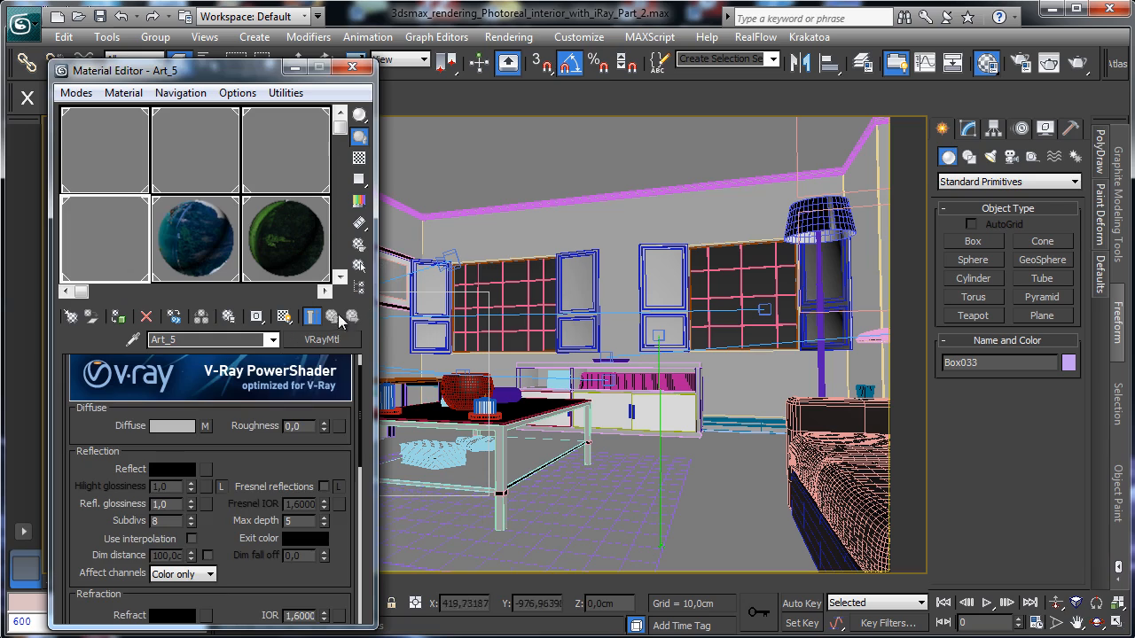
right_click(206, 433)
click(248, 462)
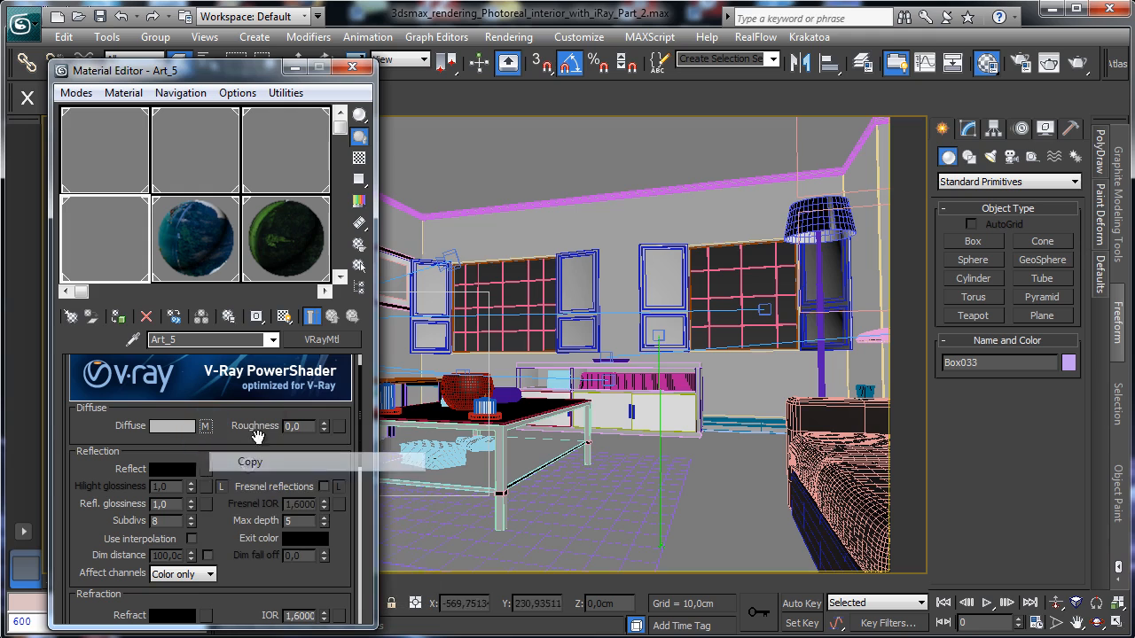
click(328, 339)
double_click(241, 199)
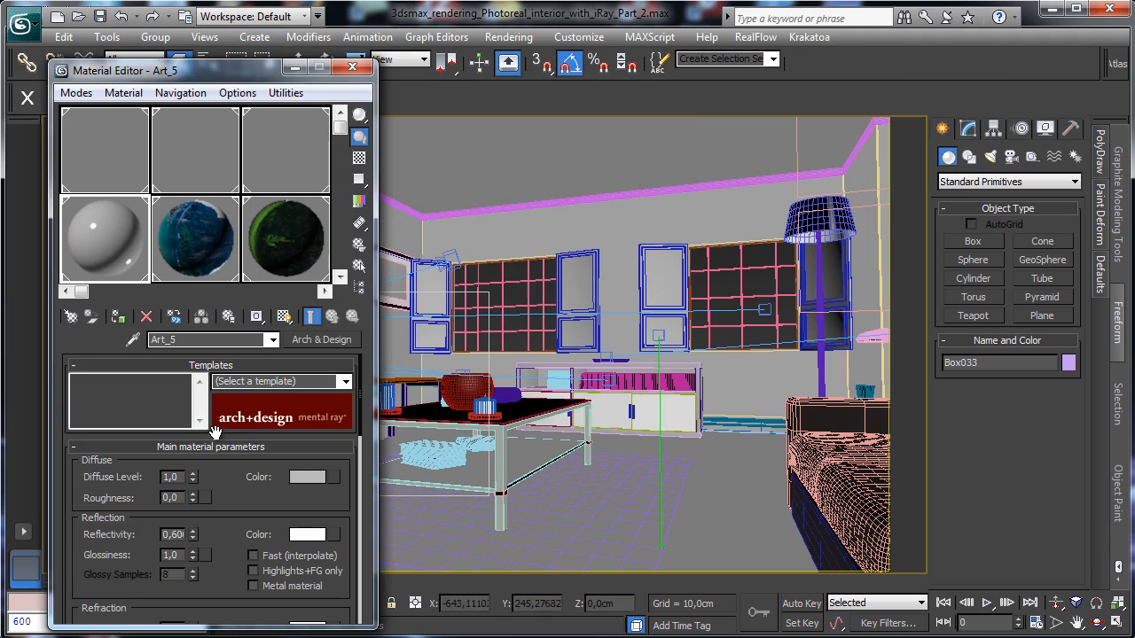
right_click(328, 479)
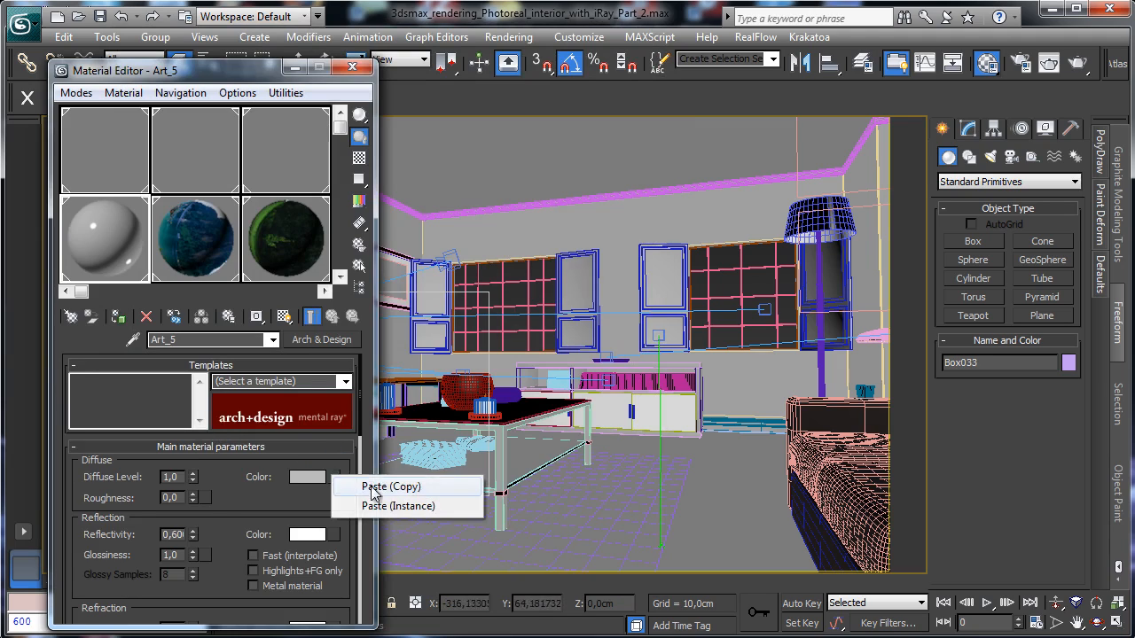
click(381, 484)
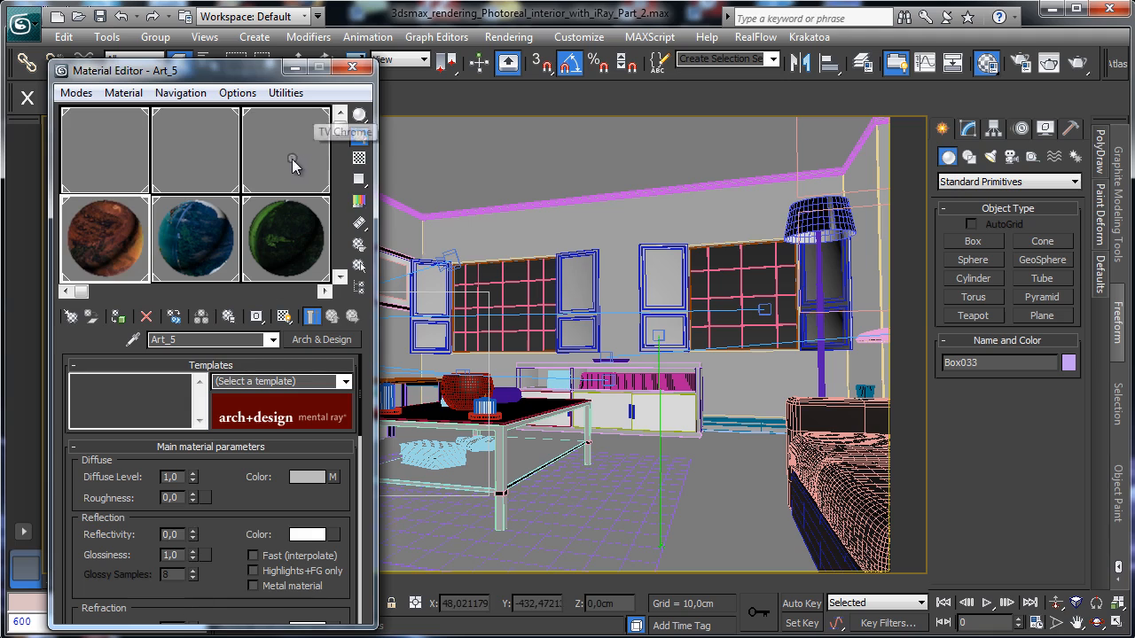
Review the V-Ray reflection and refraction settings of TV Chrome and convert the material to Arch & Design.
click(329, 140)
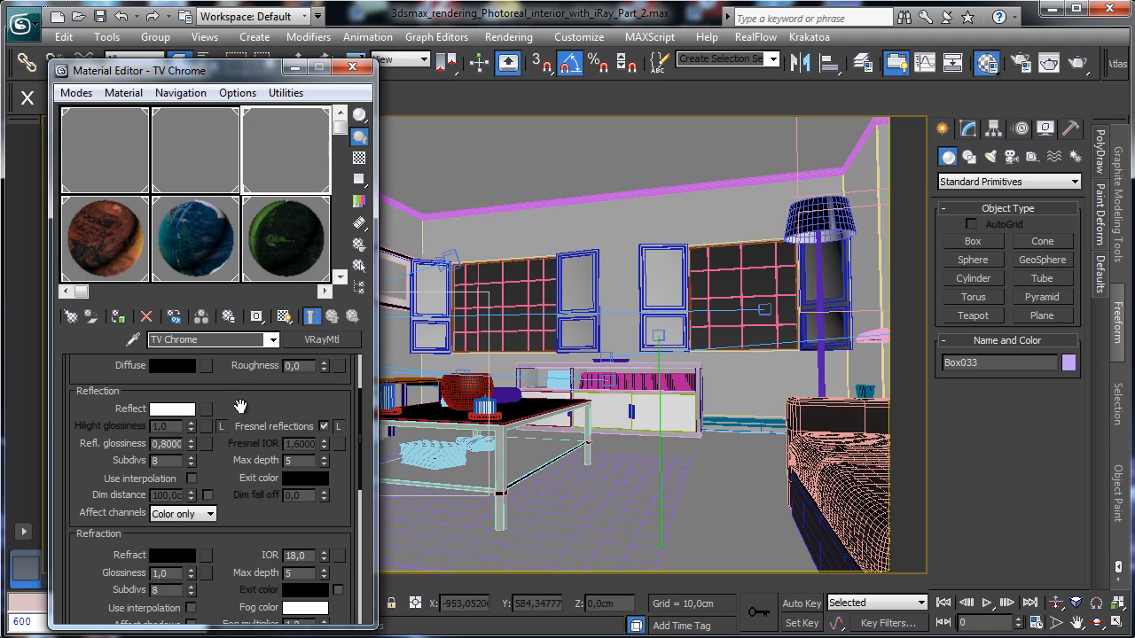
drag(239, 406, 272, 491)
drag(278, 547, 244, 470)
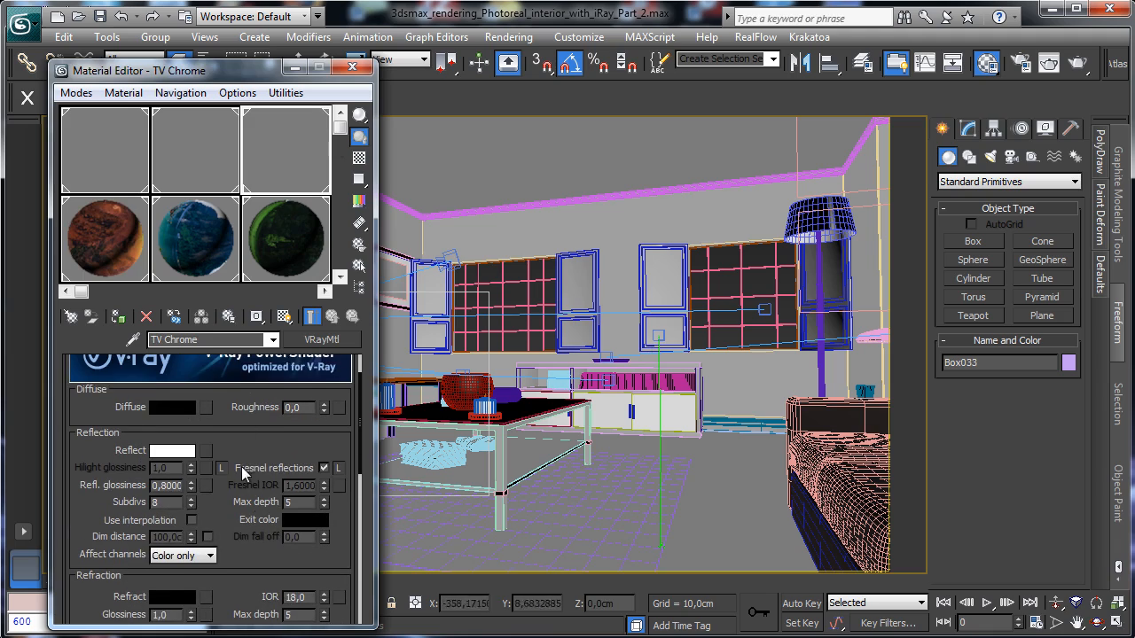
click(322, 340)
double_click(227, 203)
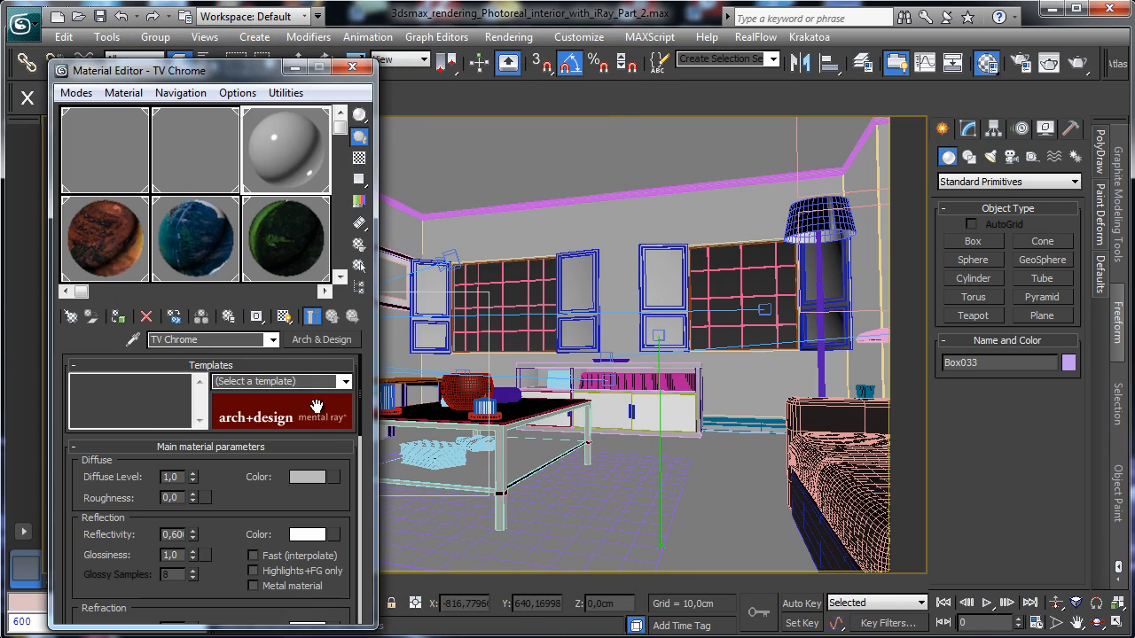
Set the diffuse colour of the TV Chrome material to black.
click(307, 477)
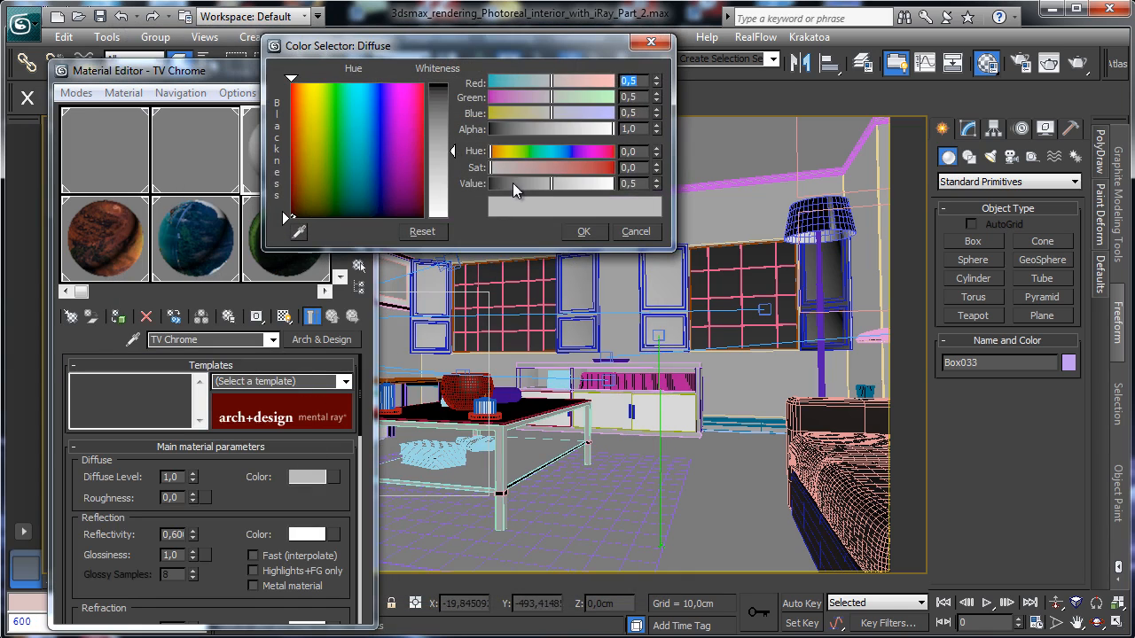
drag(512, 183, 485, 183)
click(570, 230)
Lower the reflection glossiness of TV Chrome and set its refraction IOR to 18.
drag(193, 532, 240, 414)
drag(195, 465, 196, 479)
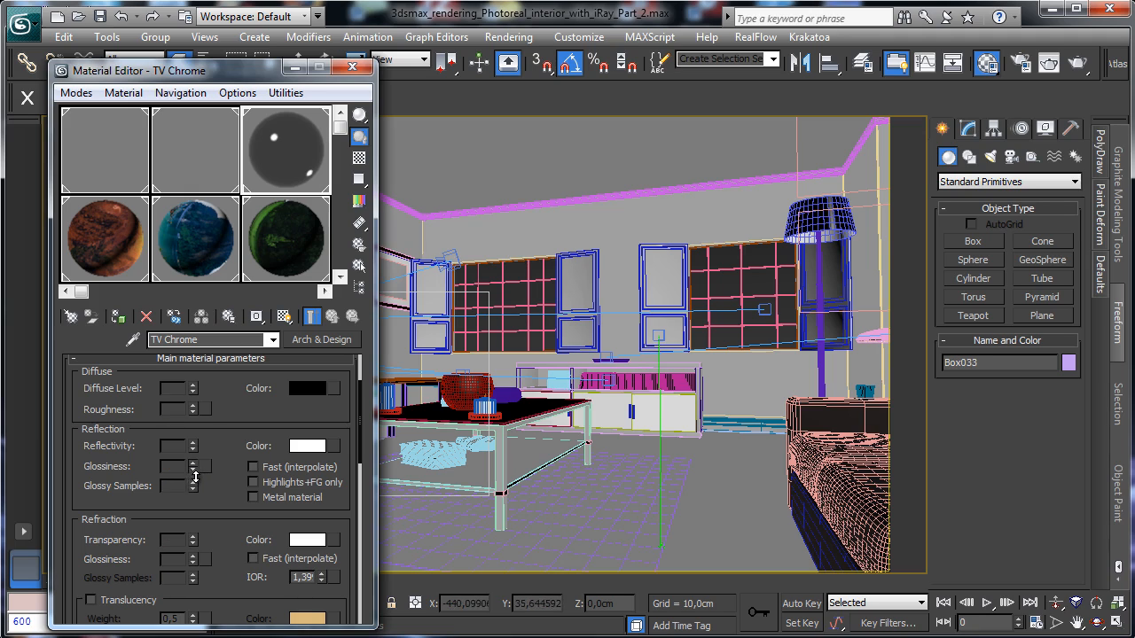
drag(222, 466, 242, 353)
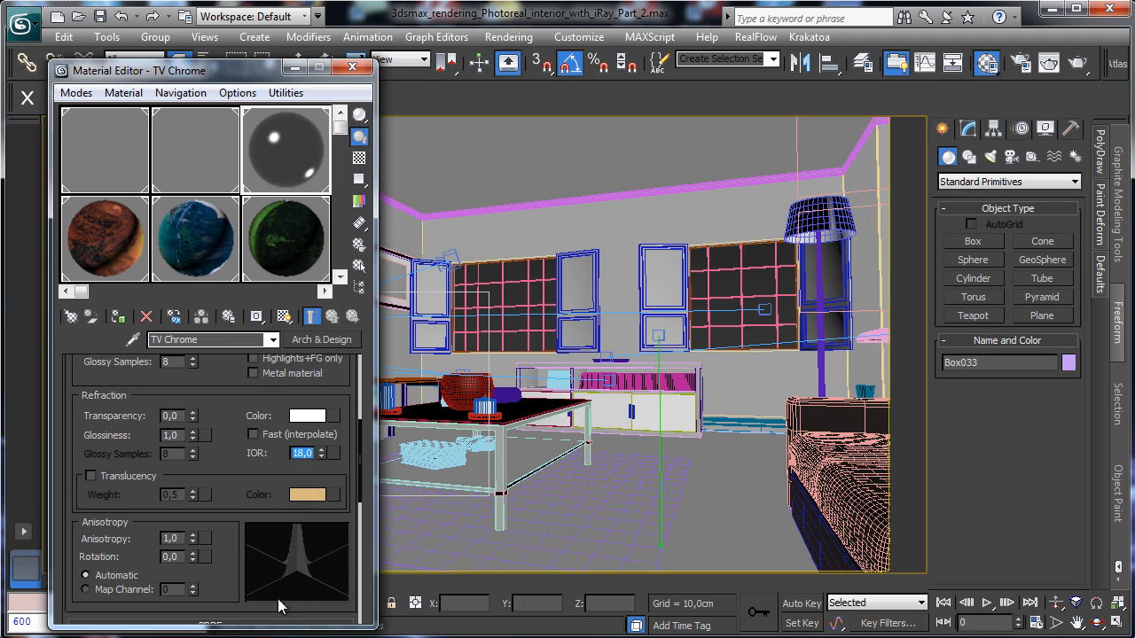
Set the anisotropy of TV Chrome to about 0.34 and switch its BRDF to By IOR (fresnel reflections).
drag(230, 486, 171, 438)
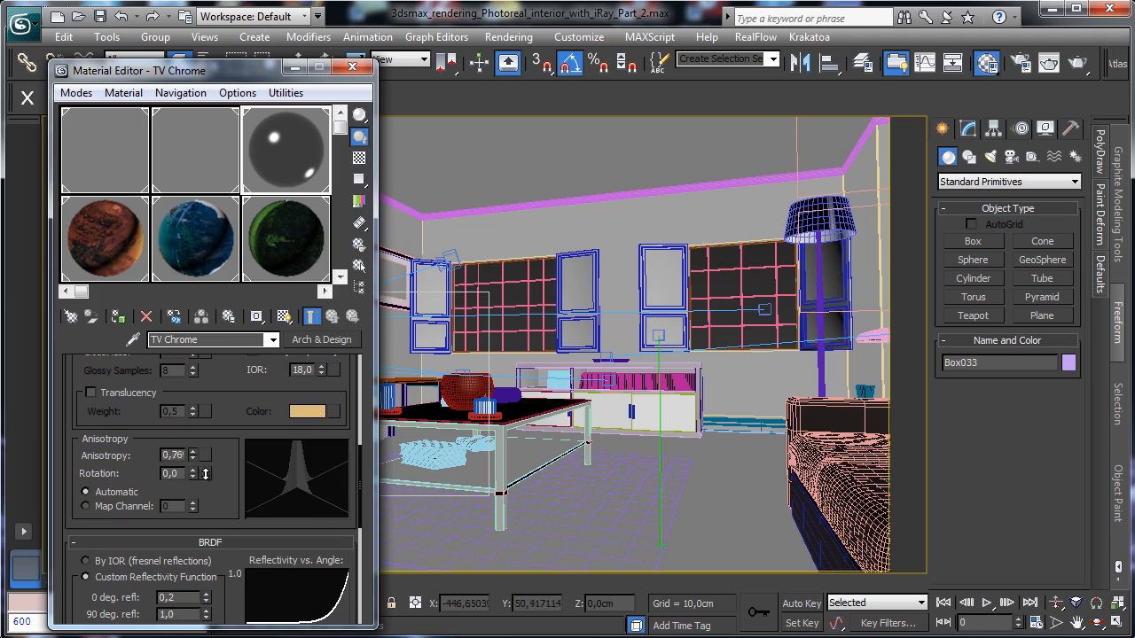
drag(205, 473, 215, 519)
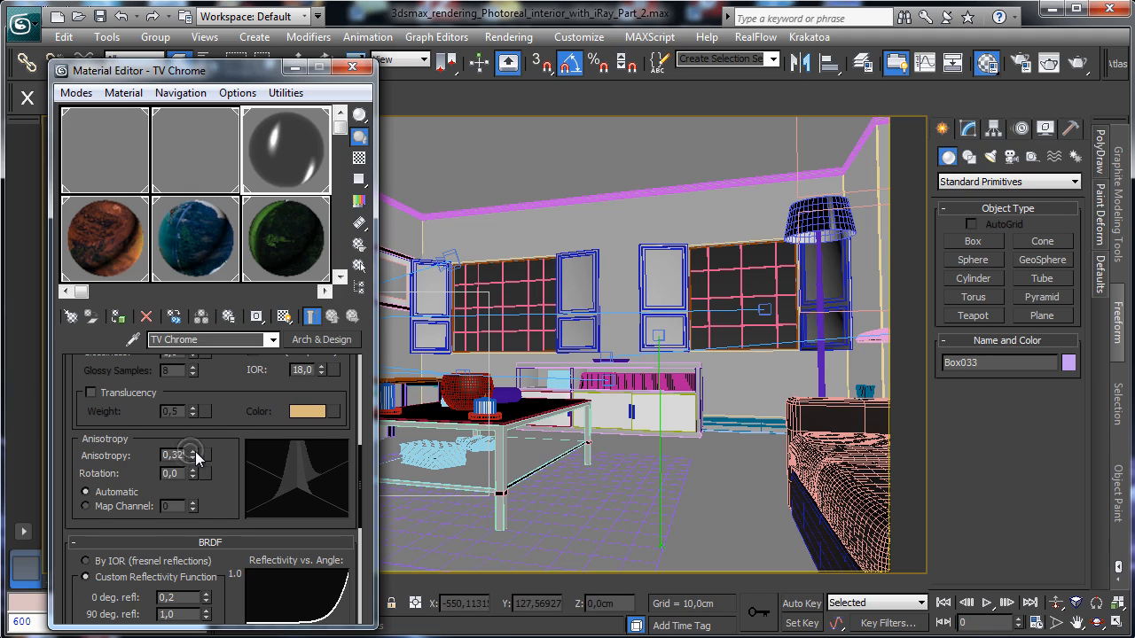
click(195, 452)
click(123, 560)
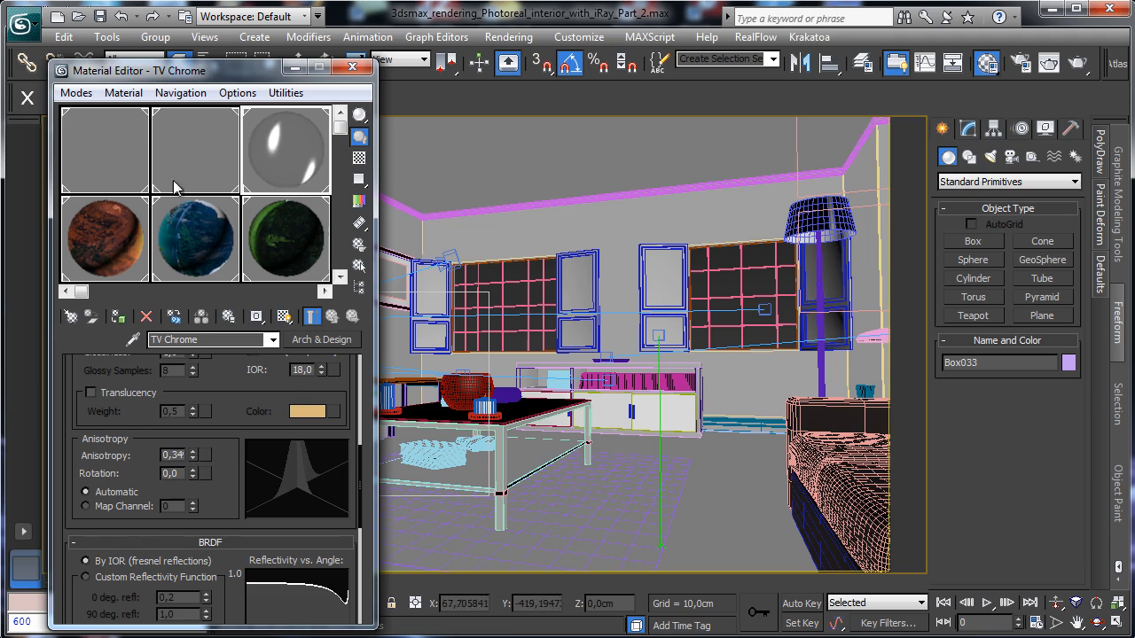
Review the V-Ray settings and maps of TV temp and duplicate the material into the unused 04 - Default slot.
click(180, 154)
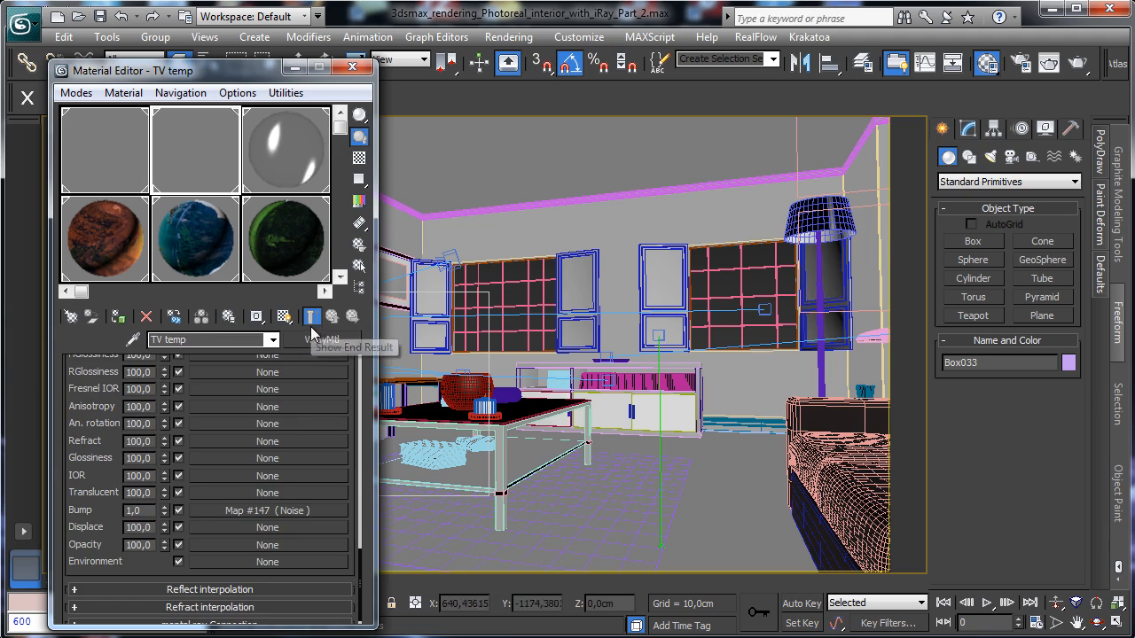
scroll(354, 410, up, 10)
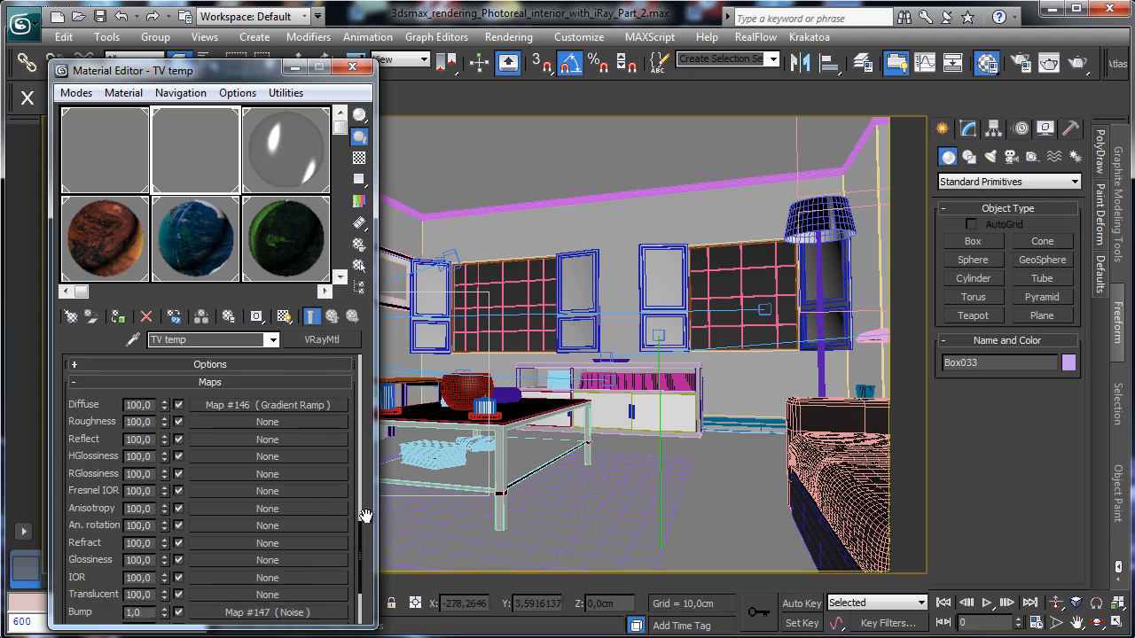
scroll(192, 557, up, 5)
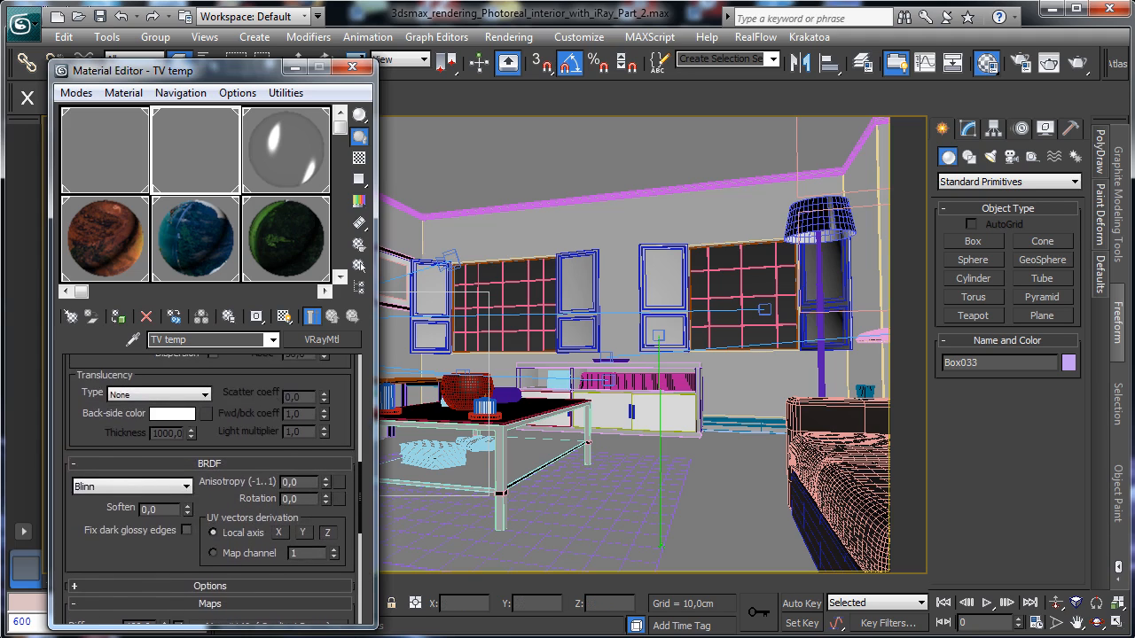
drag(230, 406, 216, 586)
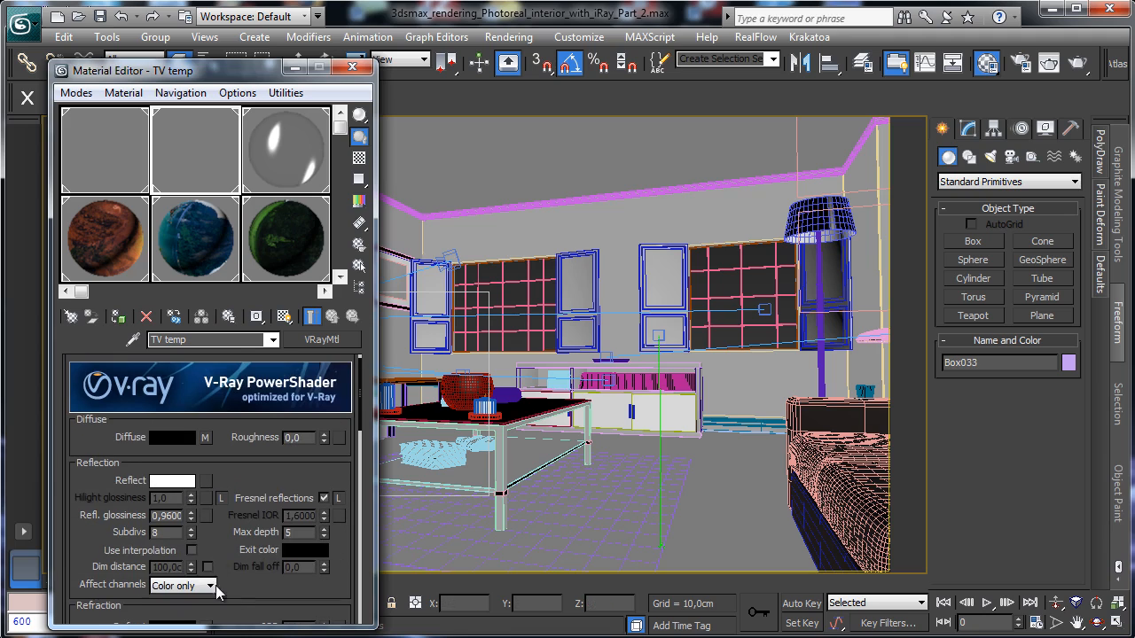
drag(241, 196, 186, 204)
click(296, 148)
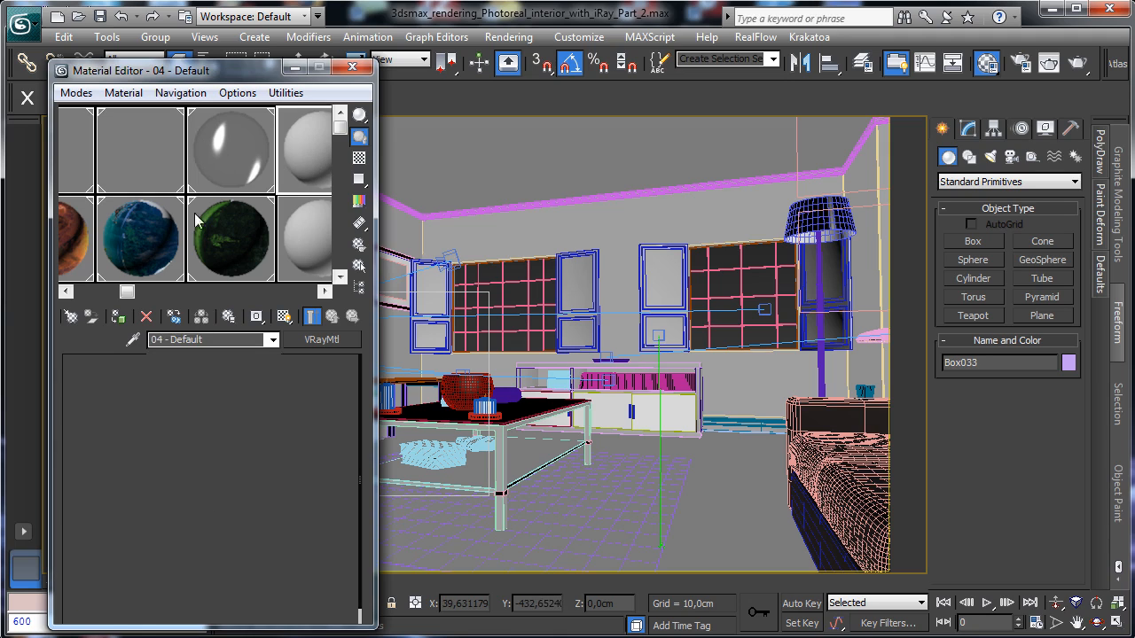
click(133, 165)
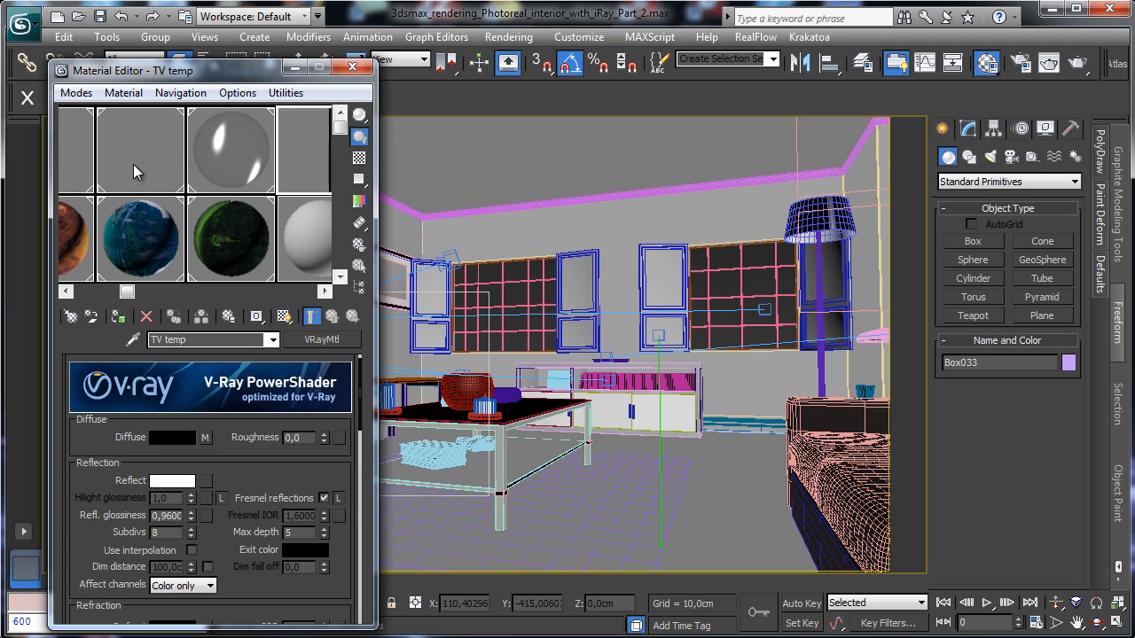
Convert the duplicated TV temp to Arch & Design and copy the V-Ray original's diffuse map into its diffuse colour slot.
right_click(204, 436)
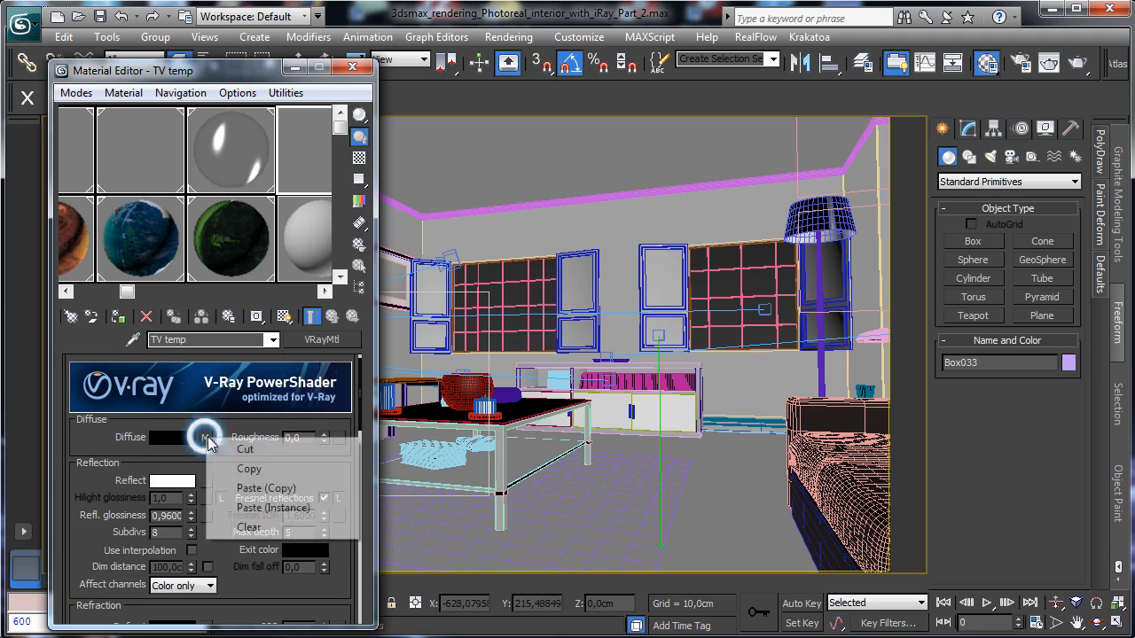
click(235, 468)
click(153, 177)
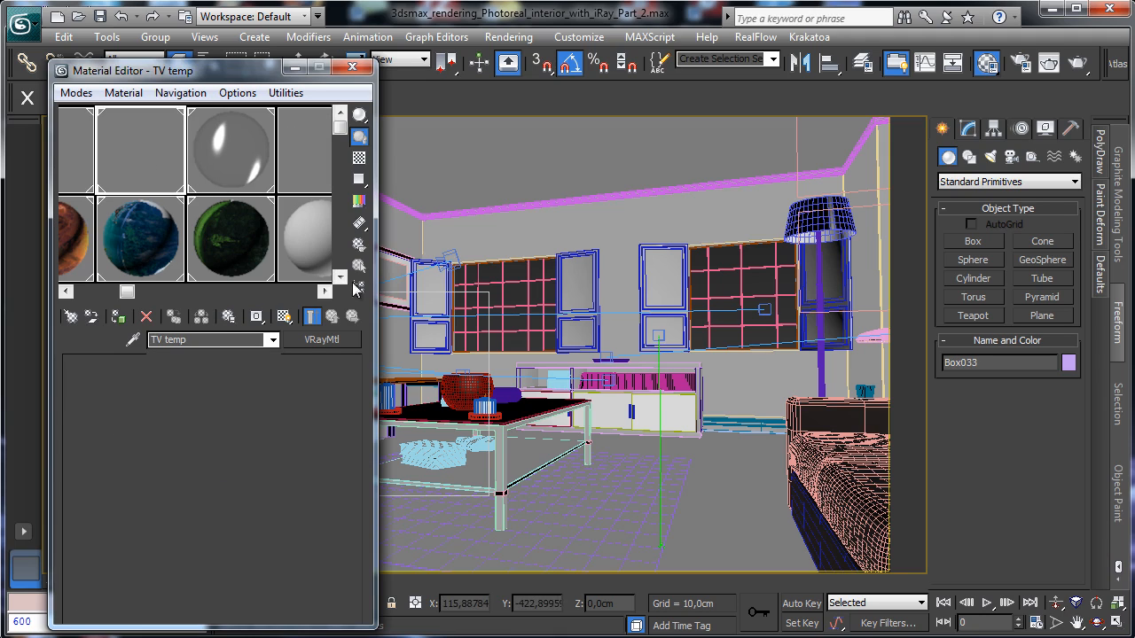
click(323, 340)
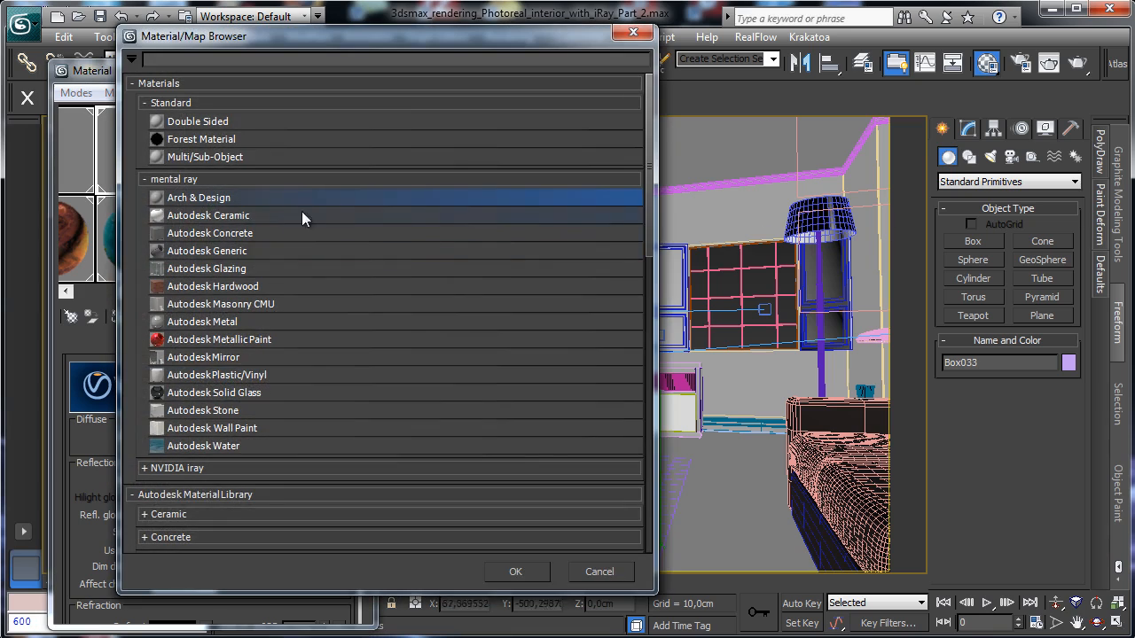
double_click(188, 196)
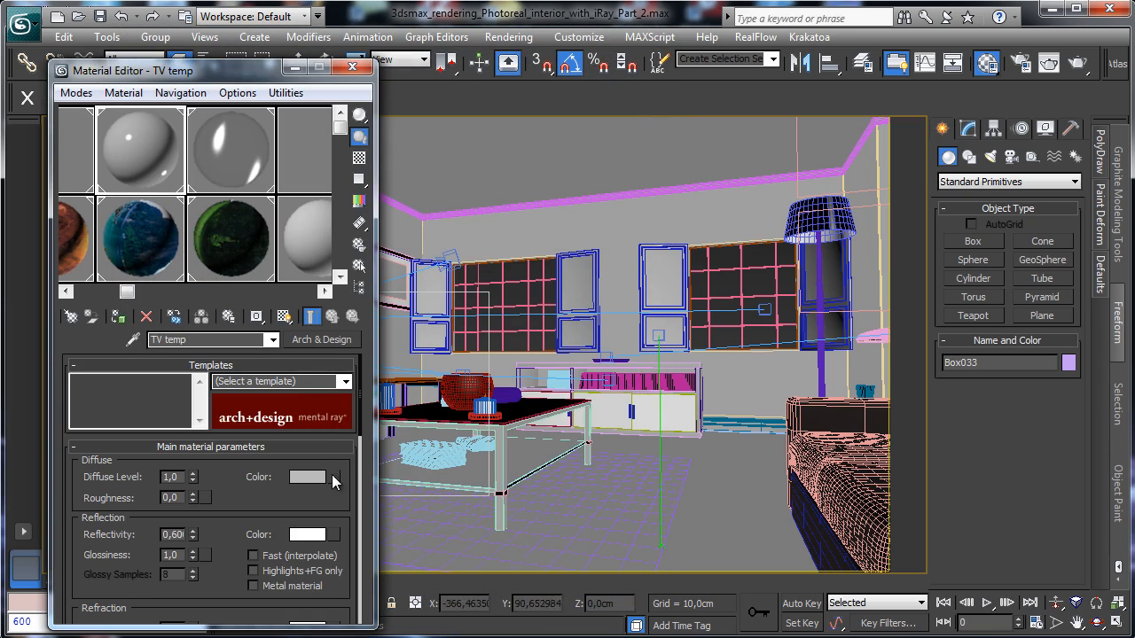
right_click(331, 479)
click(390, 487)
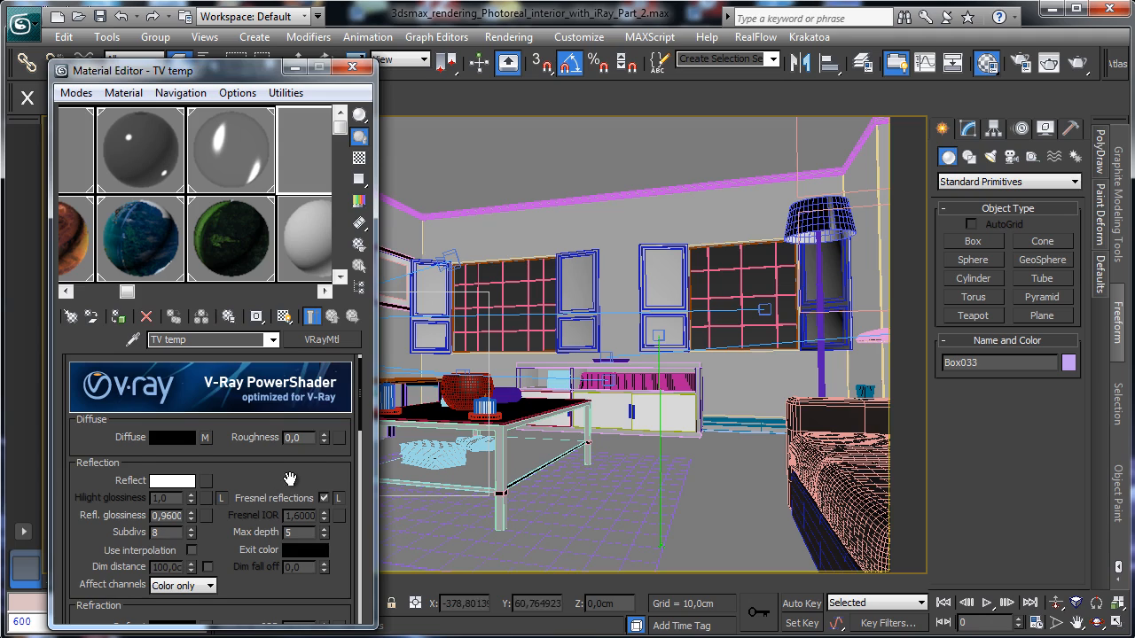
Compare with the V-Ray TV temp, then set the Arch & Design version's reflectivity to 1,0 and reflection glossiness to about 0,81.
drag(289, 479, 308, 390)
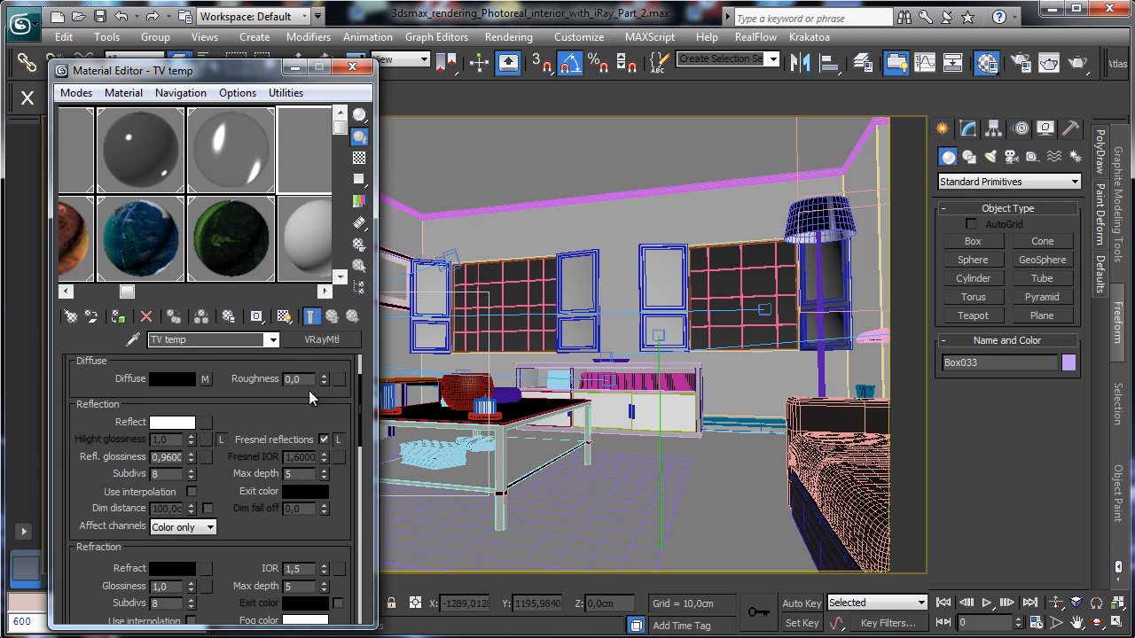
click(128, 140)
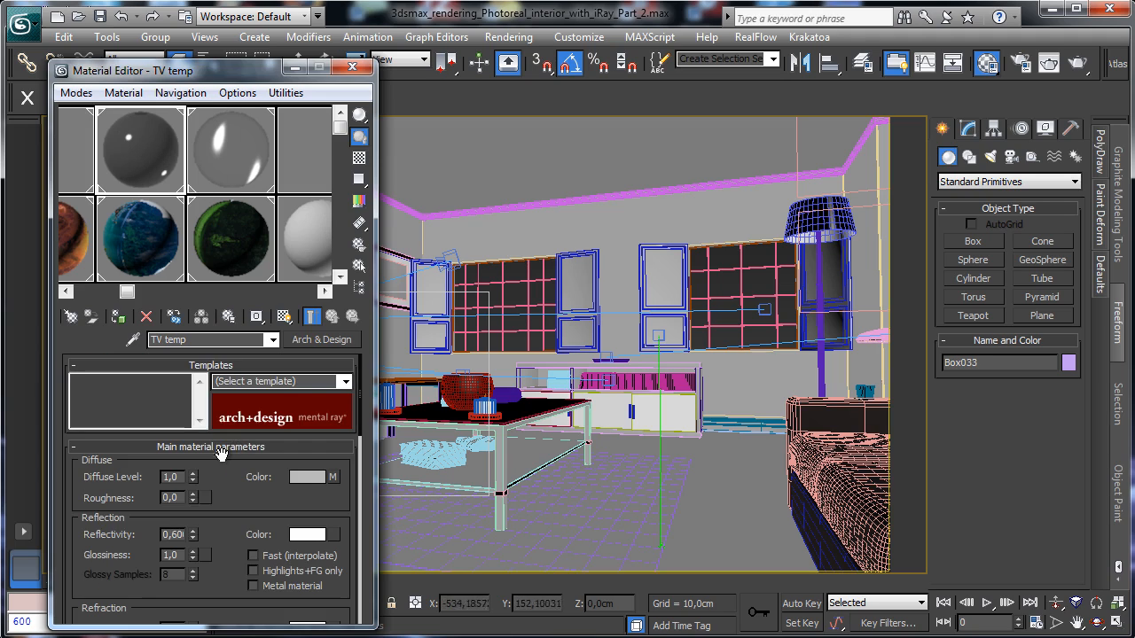
scroll(223, 446, down, 3)
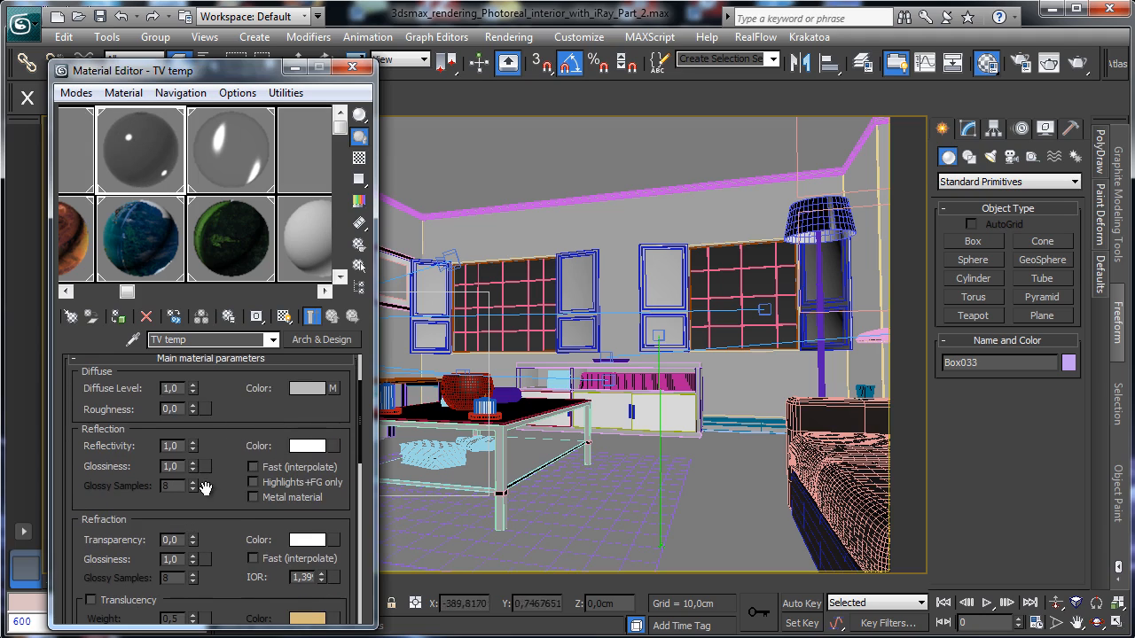
drag(192, 467, 194, 484)
scroll(236, 447, down, 2)
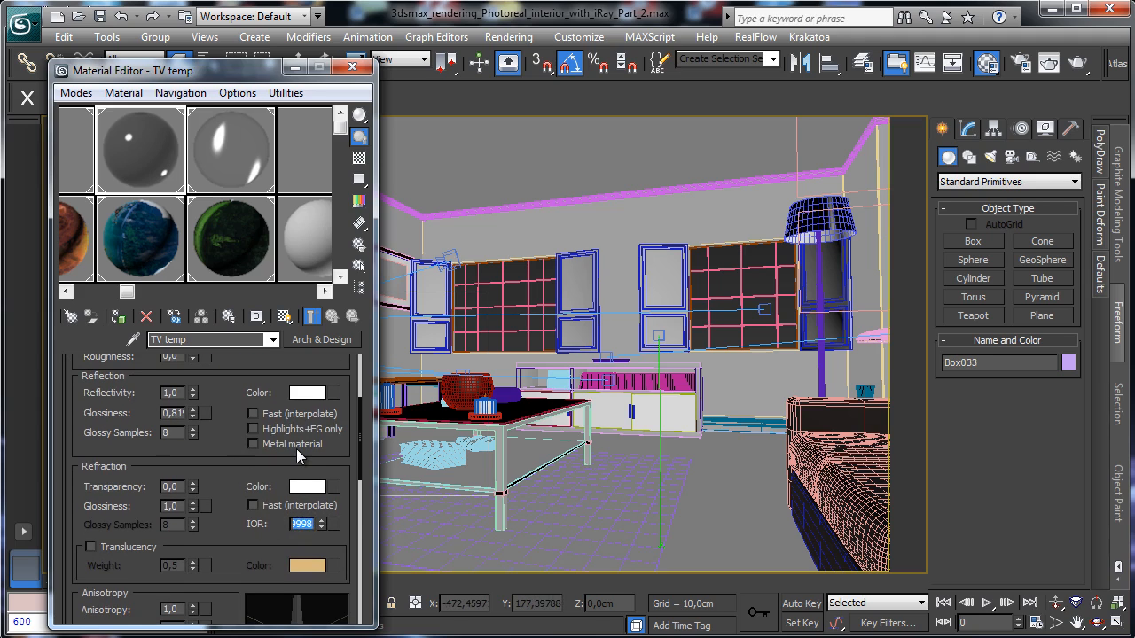
Set the refraction IOR of TV temp to 1,5 and switch its BRDF to By IOR (fresnel reflections).
text(1,5)
key(Return)
scroll(222, 381, down, 6)
click(128, 526)
Copy the Noise bump map from the V-Ray TV temp to the Arch & Design version and set its bump amount to 0,01.
click(309, 168)
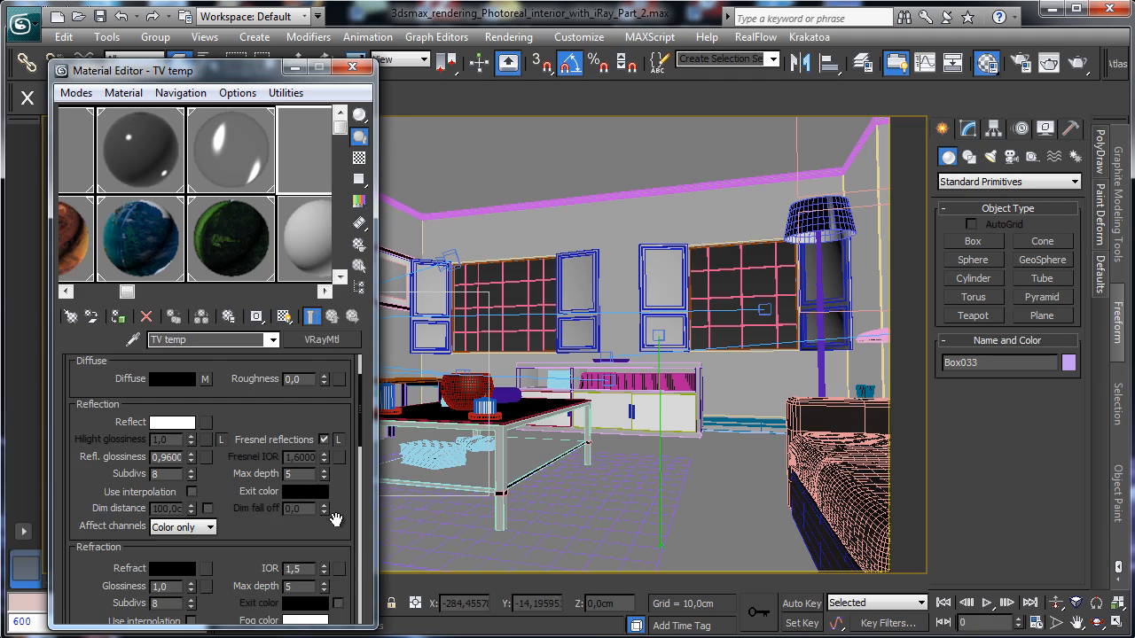
scroll(336, 519, down, 10)
scroll(252, 428, down, 5)
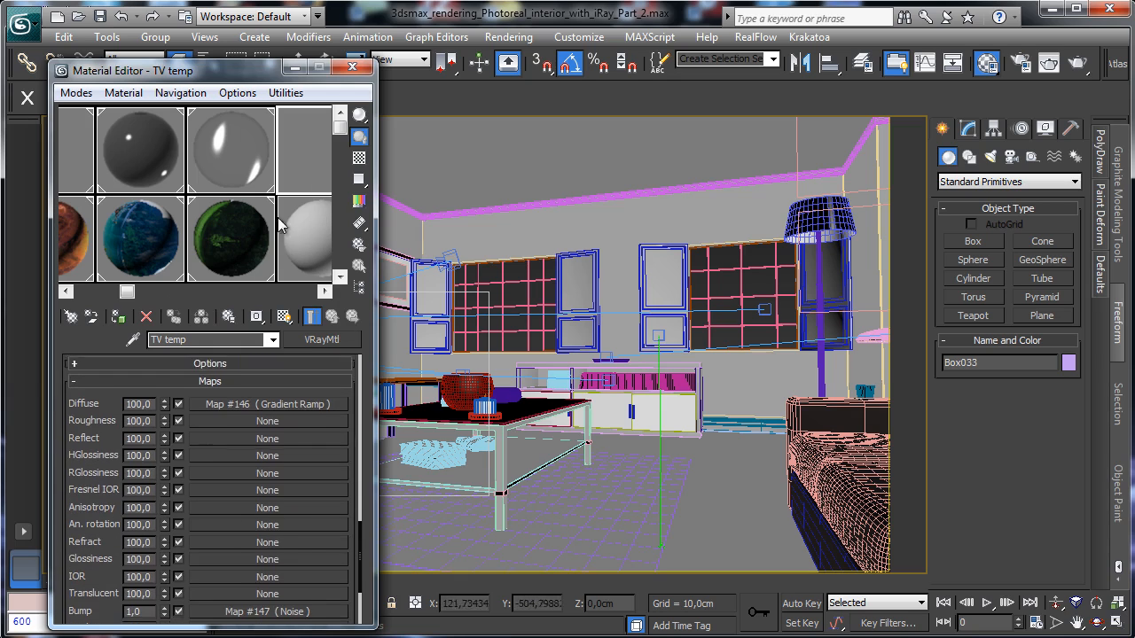
right_click(223, 609)
click(255, 634)
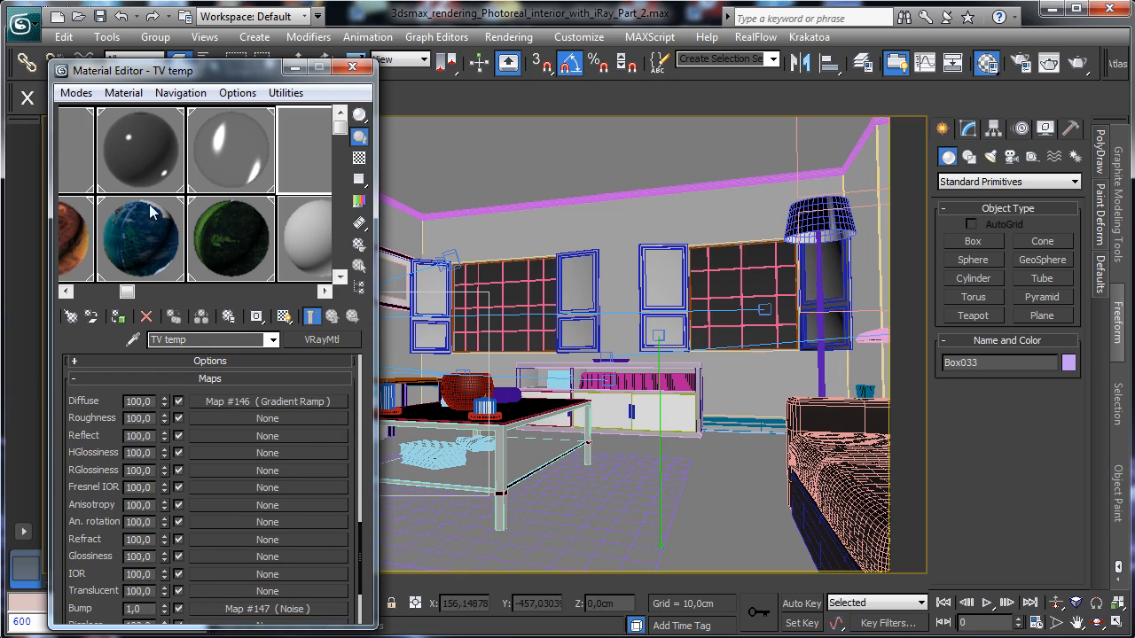
click(133, 152)
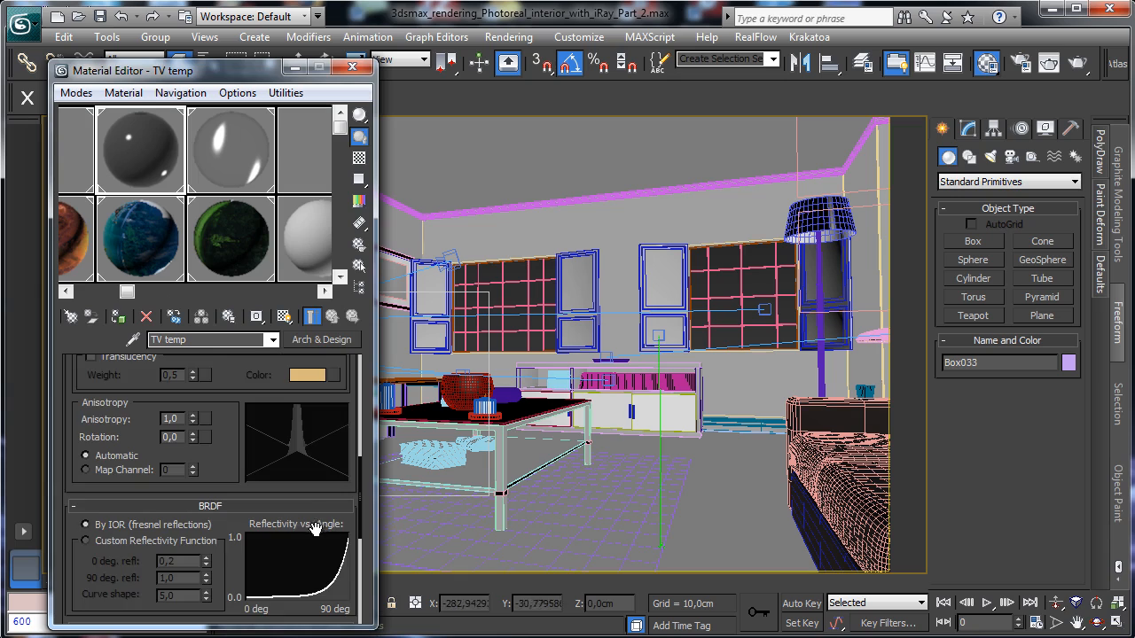
scroll(226, 556, down, 5)
right_click(293, 495)
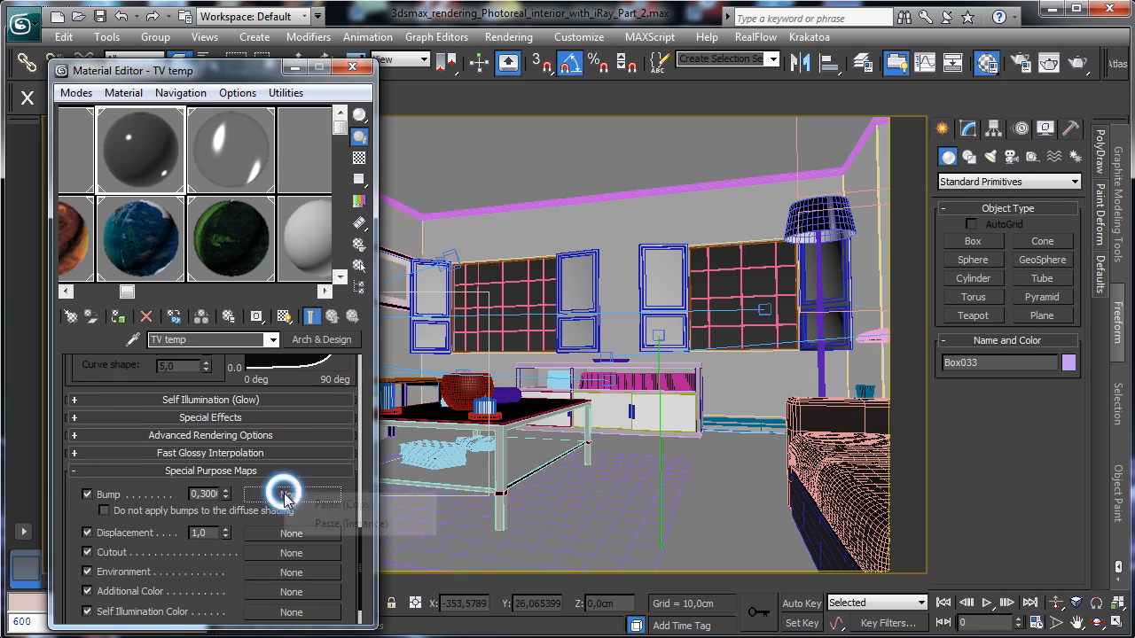
click(306, 504)
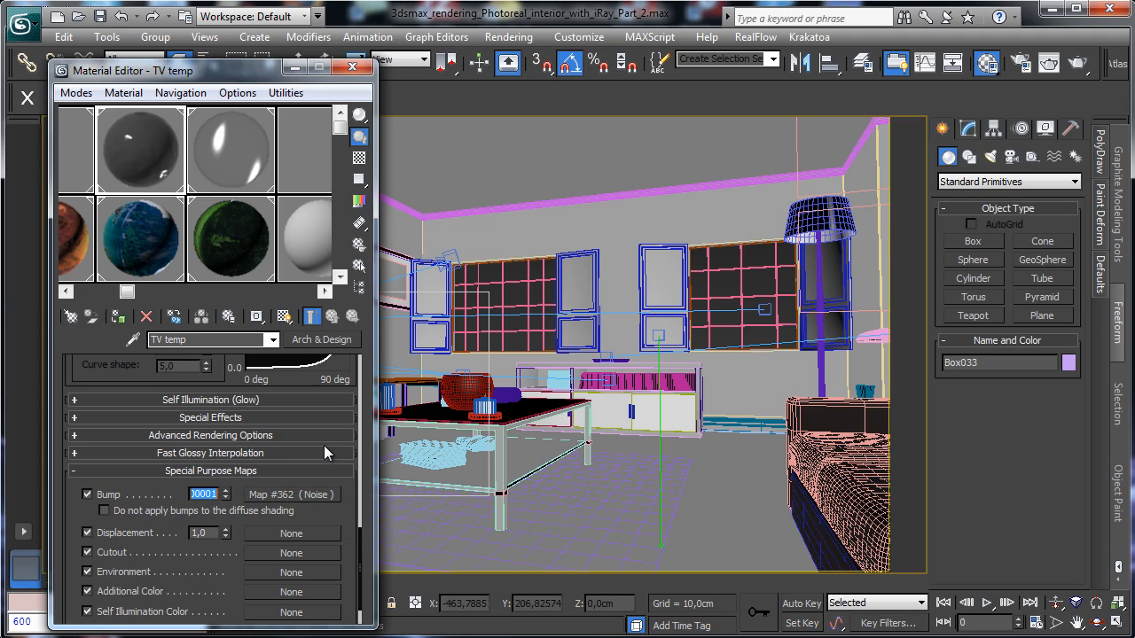
text(0,01)
key(Return)
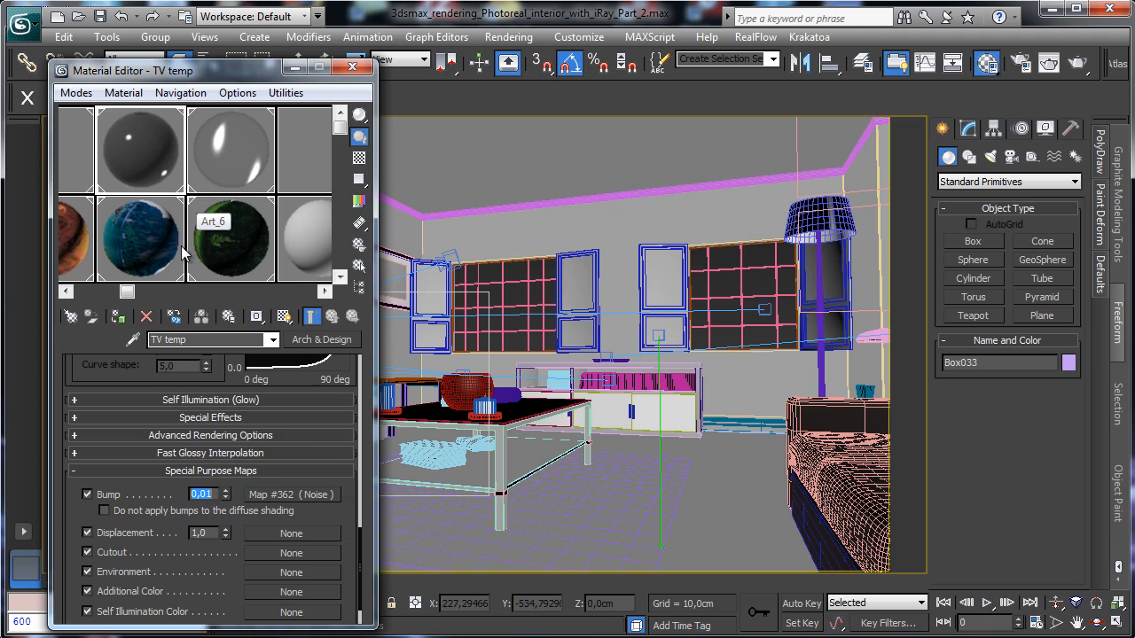
Copy the diffuse colour of the TV white material and change its type from VRayMtl to Arch & Design.
click(77, 142)
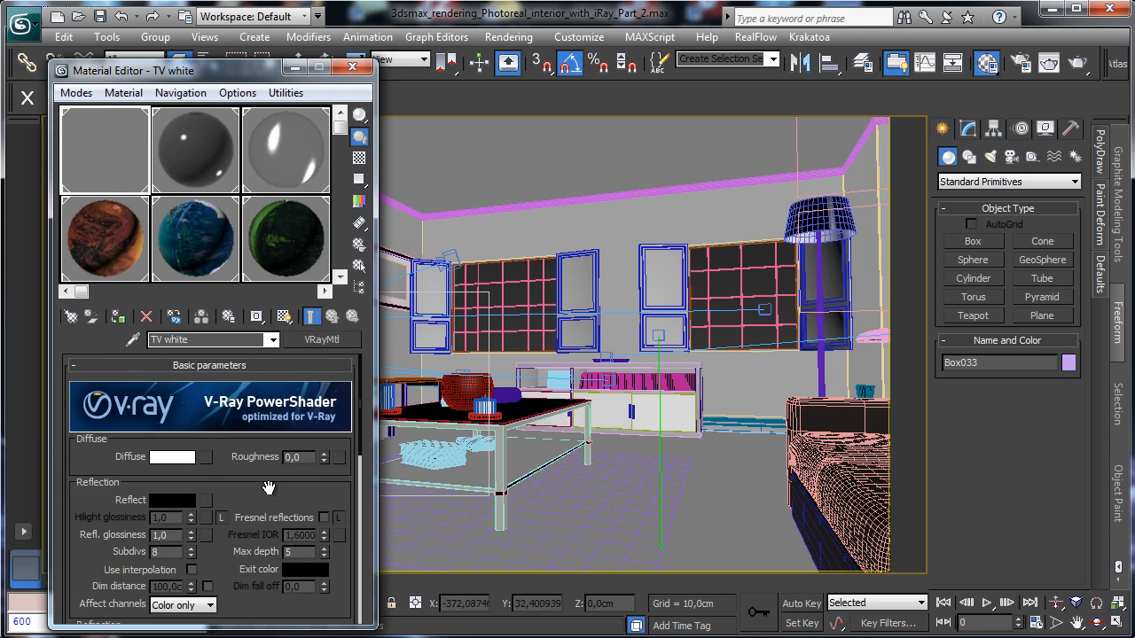
mouse_move(268, 487)
mouse_down()
mouse_move(294, 272)
mouse_move(251, 48)
mouse_move(269, 475)
mouse_up()
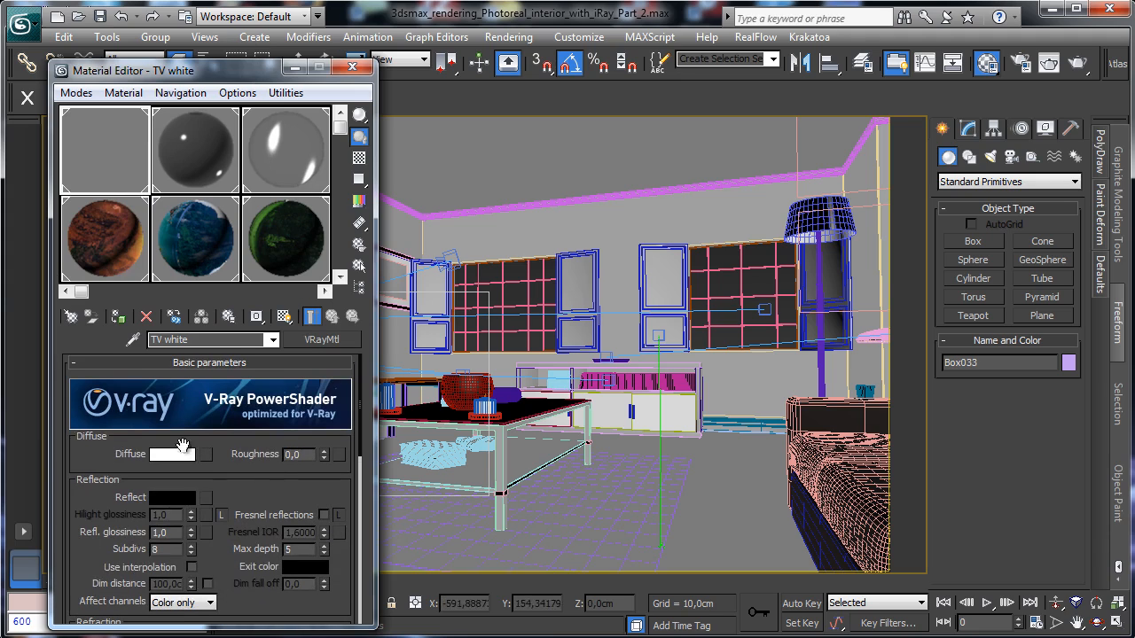
right_click(164, 456)
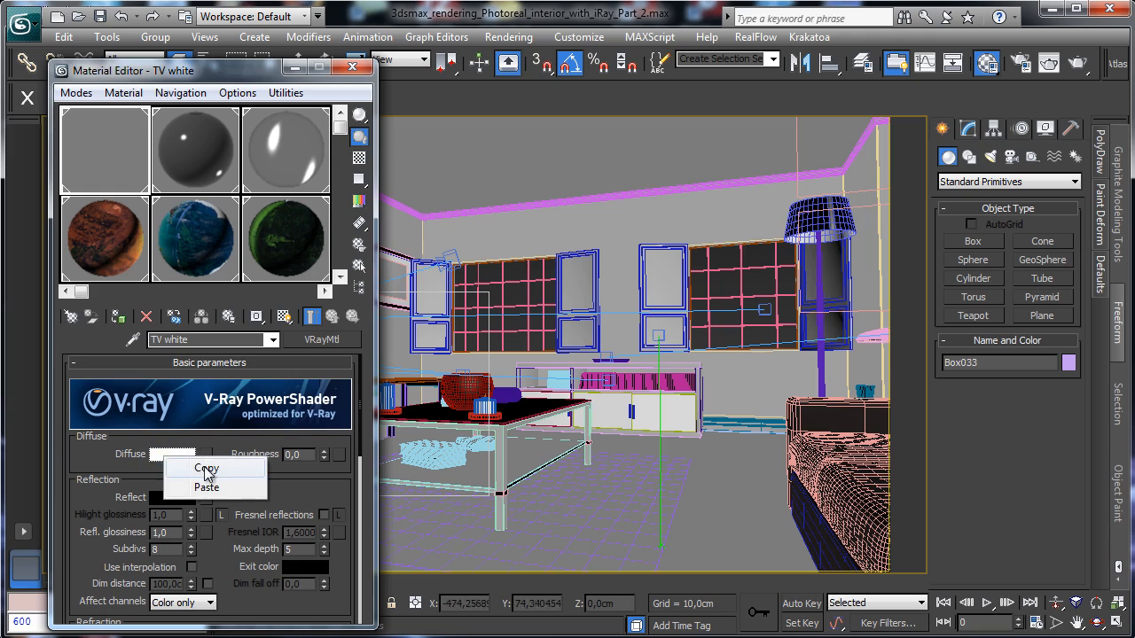
click(319, 339)
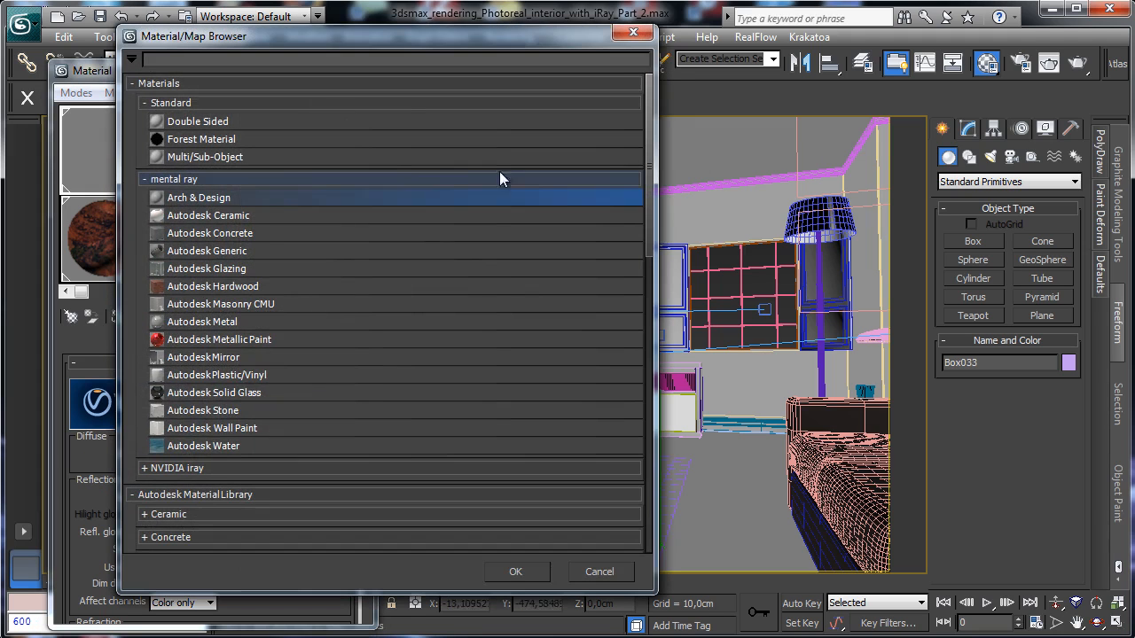
double_click(232, 193)
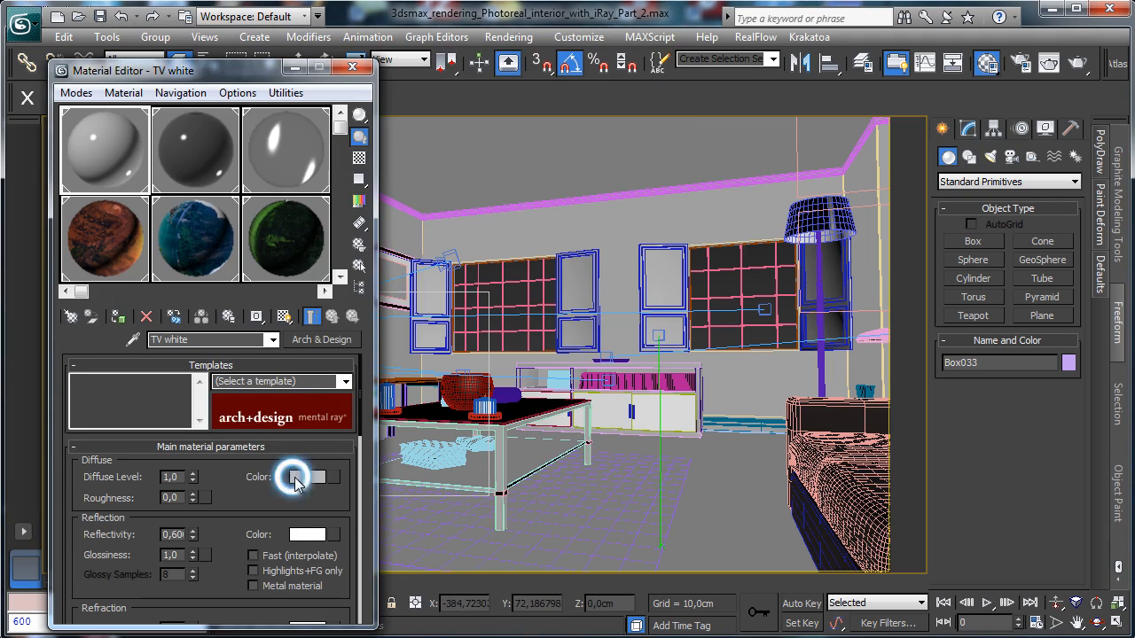
Paste the copied white into the diffuse colour of TV white and set its reflectivity to 0,0.
right_click(295, 480)
click(332, 505)
right_click(193, 536)
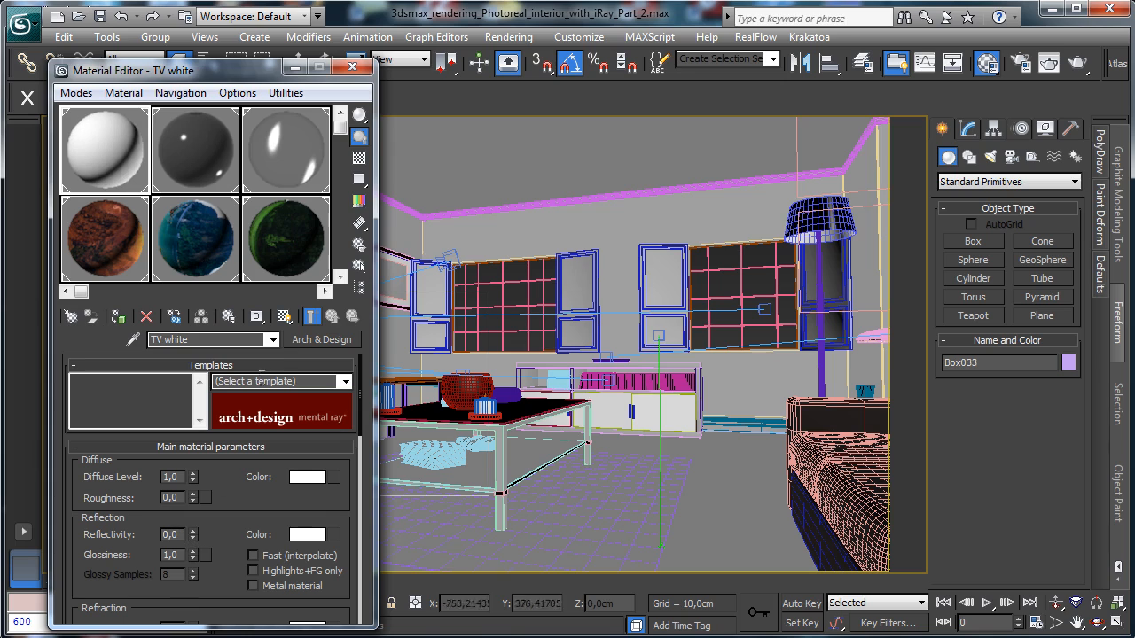
Load the Black glossy material from the Material Explorer into the unused 13 - Default slot and convert it to Arch & Design.
drag(290, 196, 305, 101)
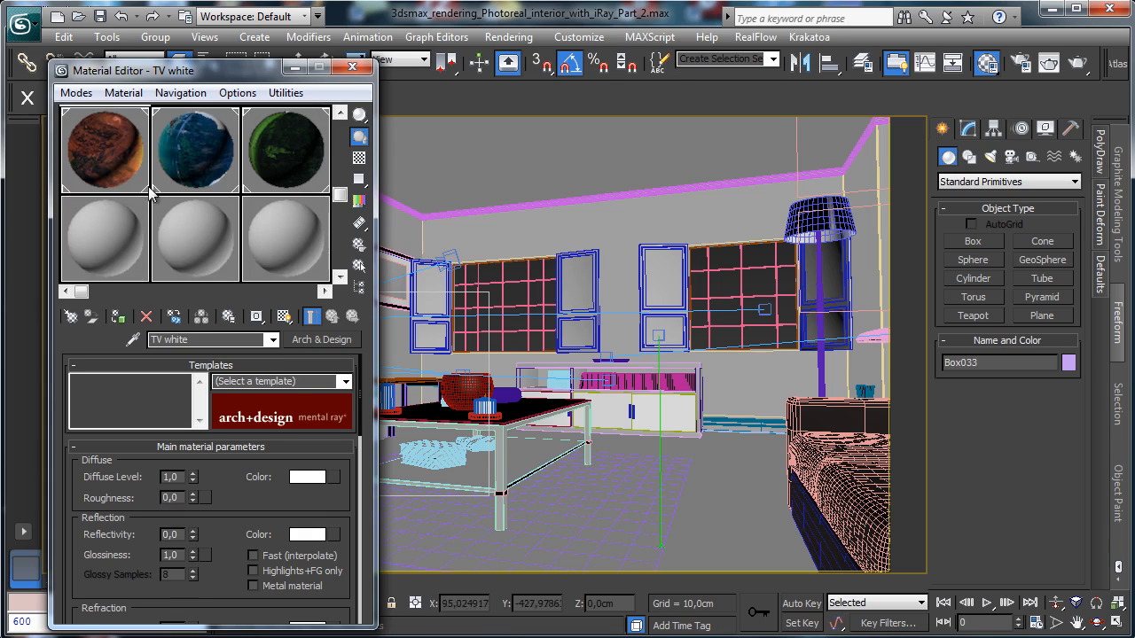
click(103, 226)
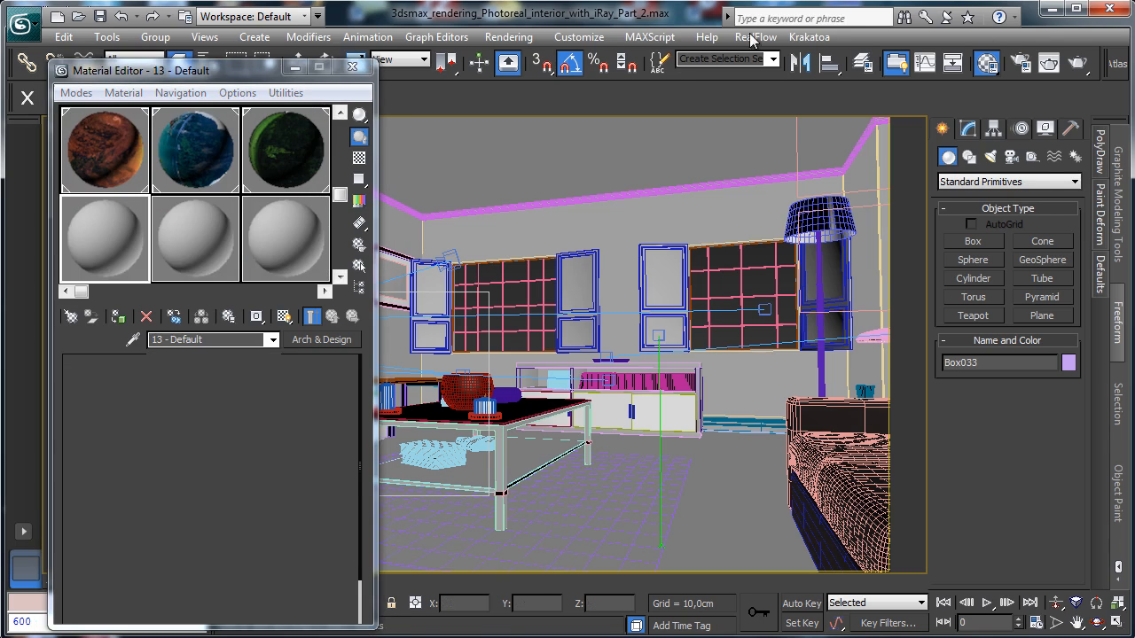
drag(752, 34, 748, 31)
drag(633, 358, 131, 266)
click(173, 402)
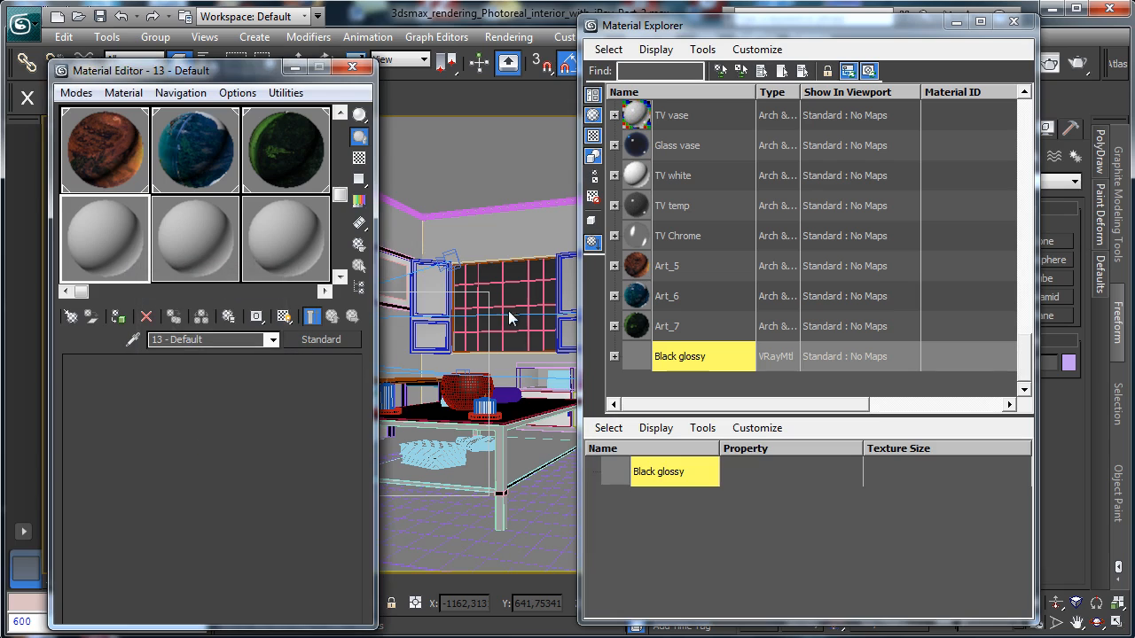
click(1013, 22)
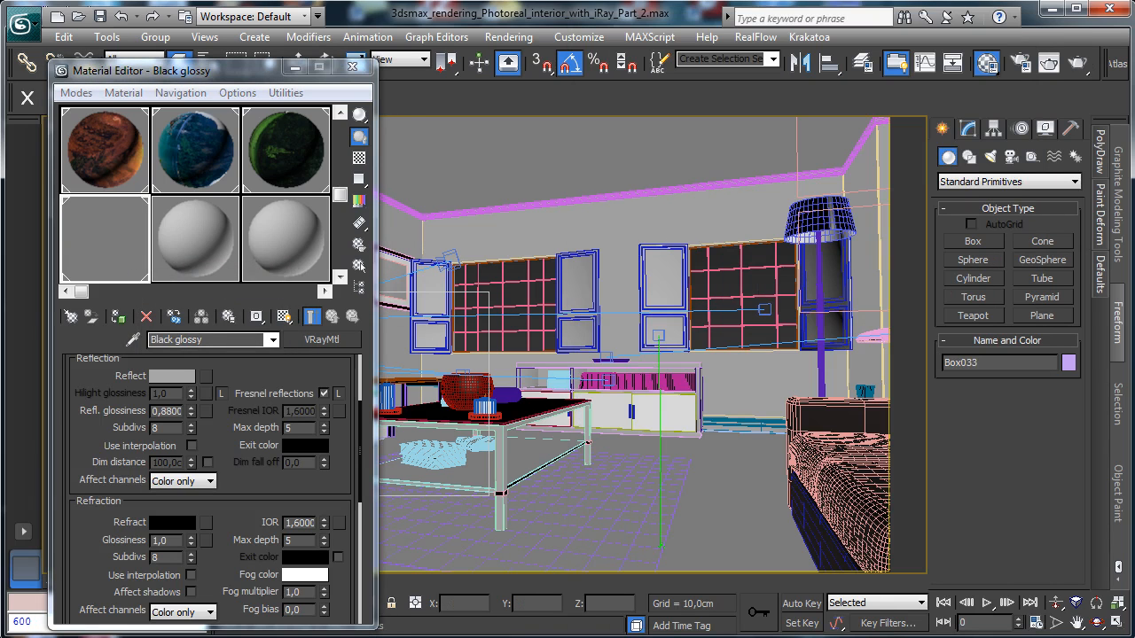
drag(281, 367, 283, 409)
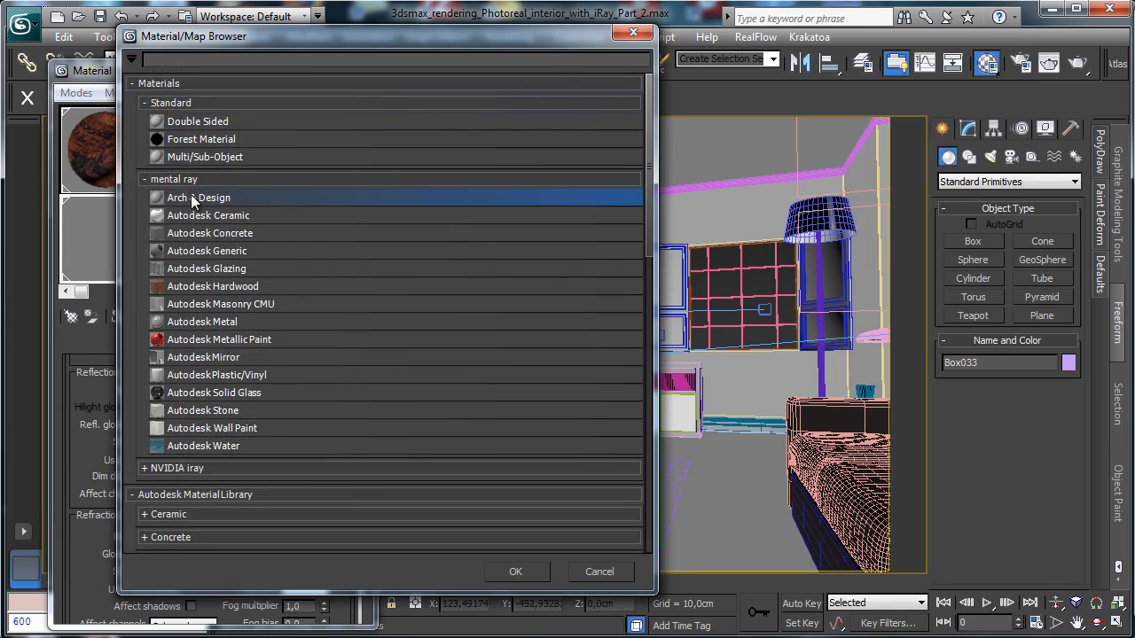
double_click(193, 199)
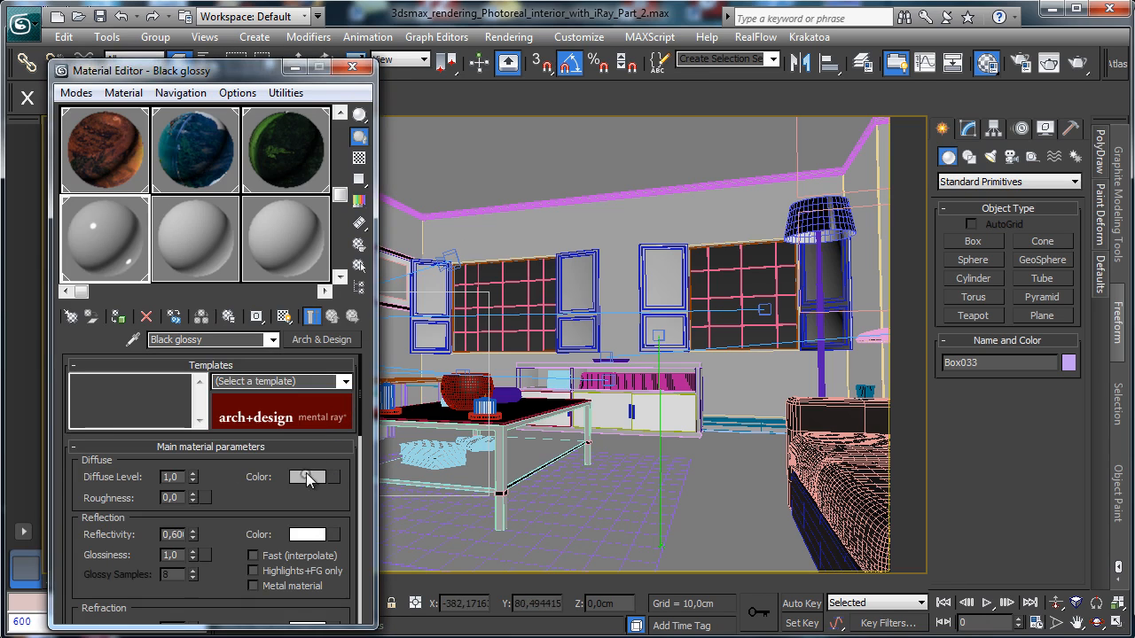
Darken the diffuse colour of Black glossy to a near-black grey with a value of about 0,004.
click(307, 477)
click(494, 184)
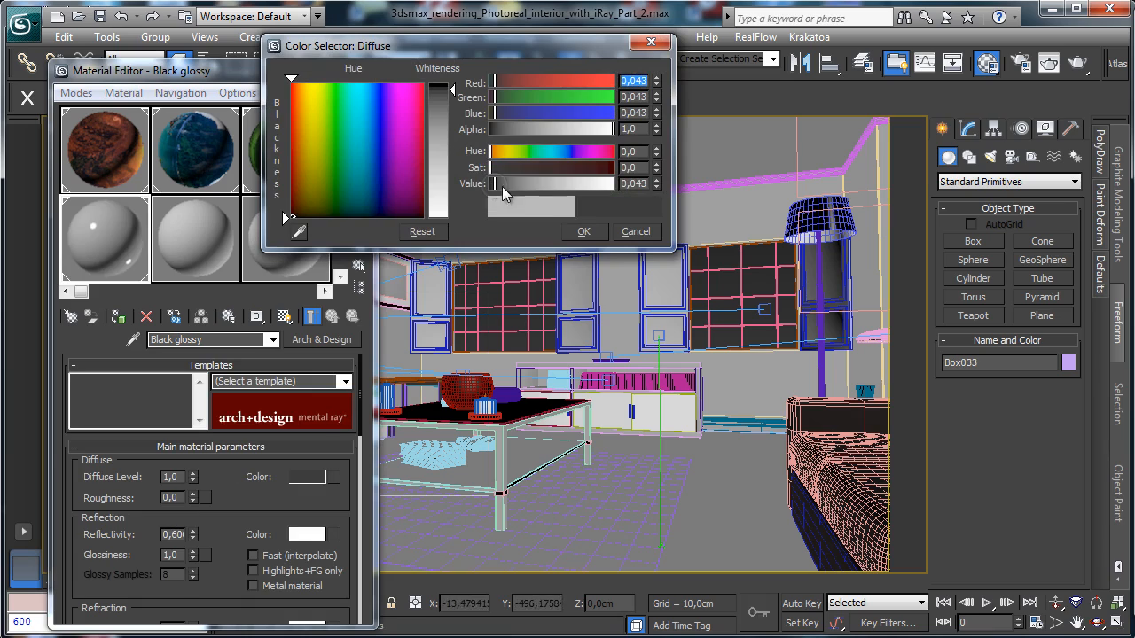
click(655, 188)
click(655, 188)
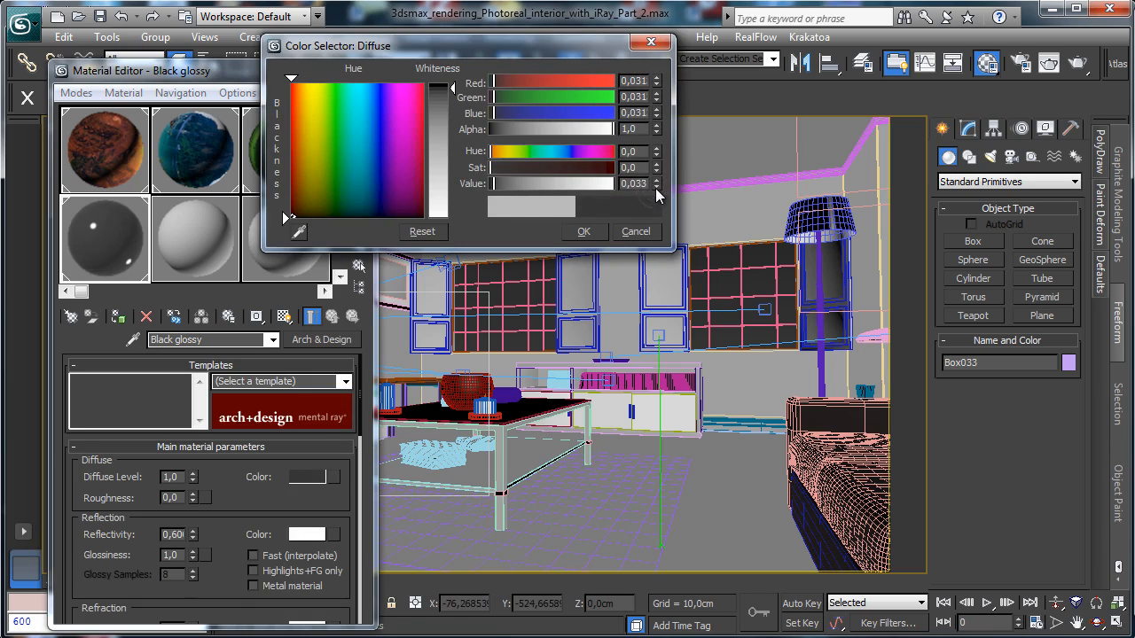
click(656, 188)
click(656, 189)
click(656, 189)
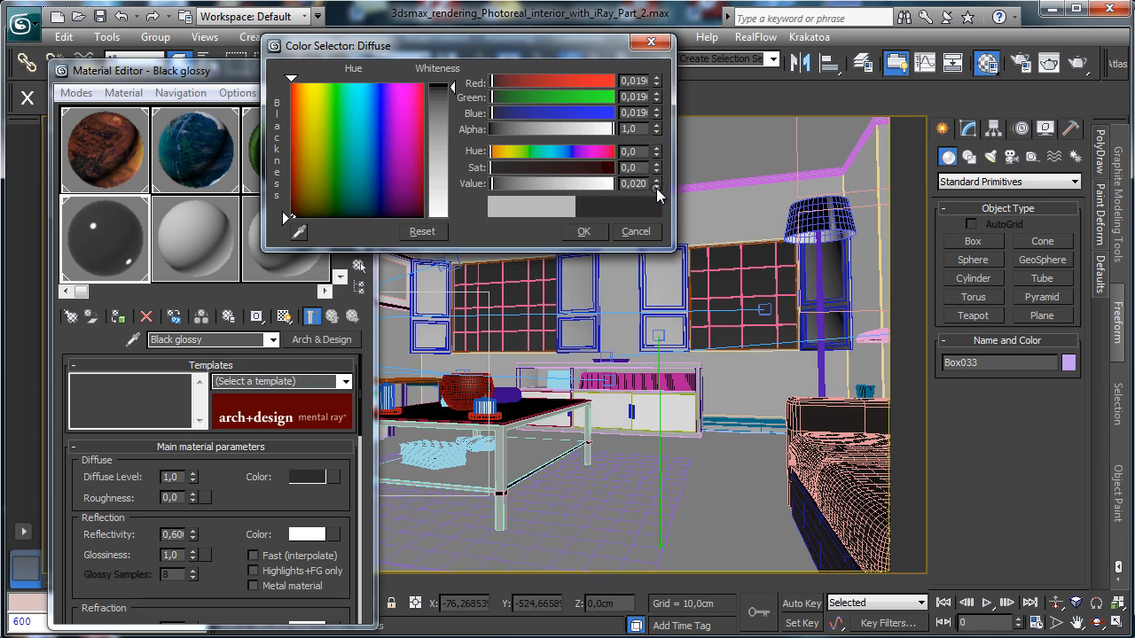
click(586, 232)
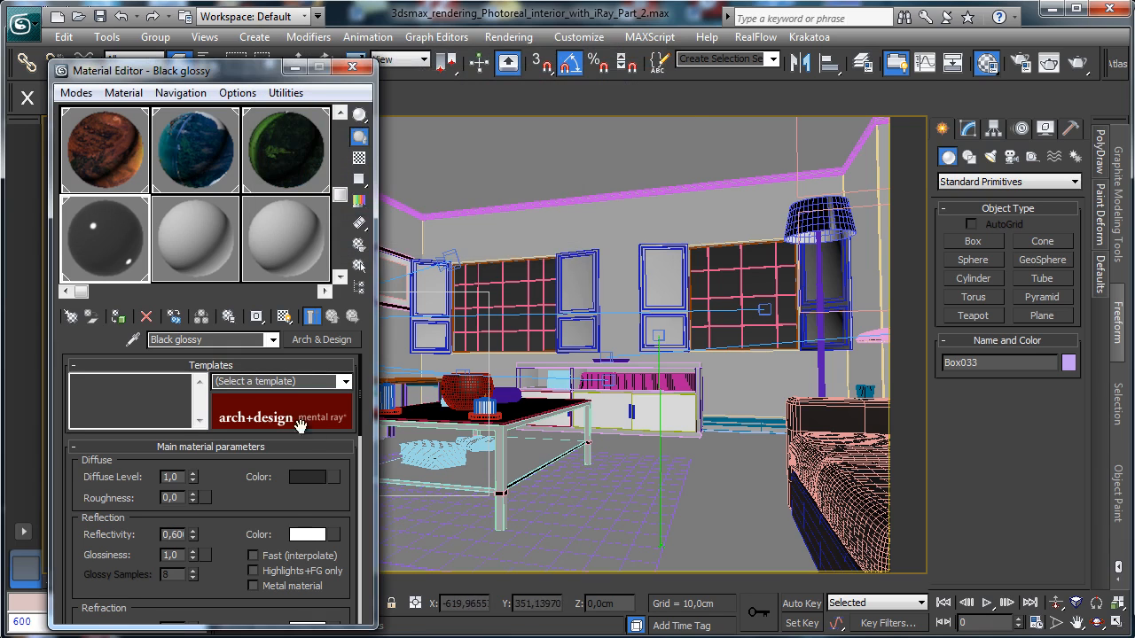
click(312, 477)
drag(660, 200, 644, 183)
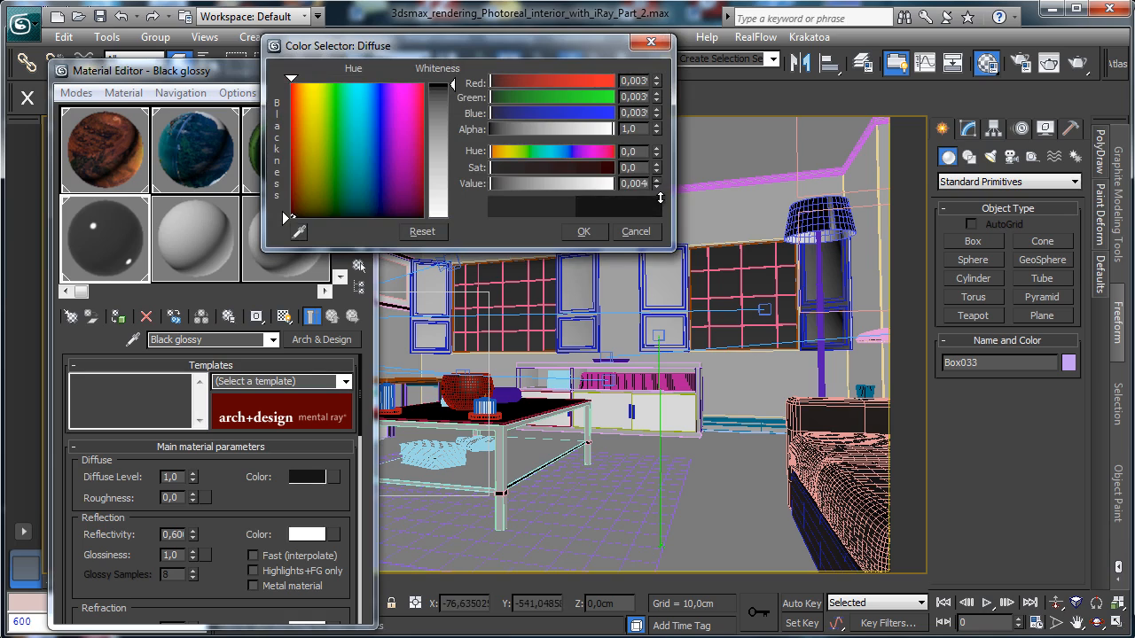
click(583, 231)
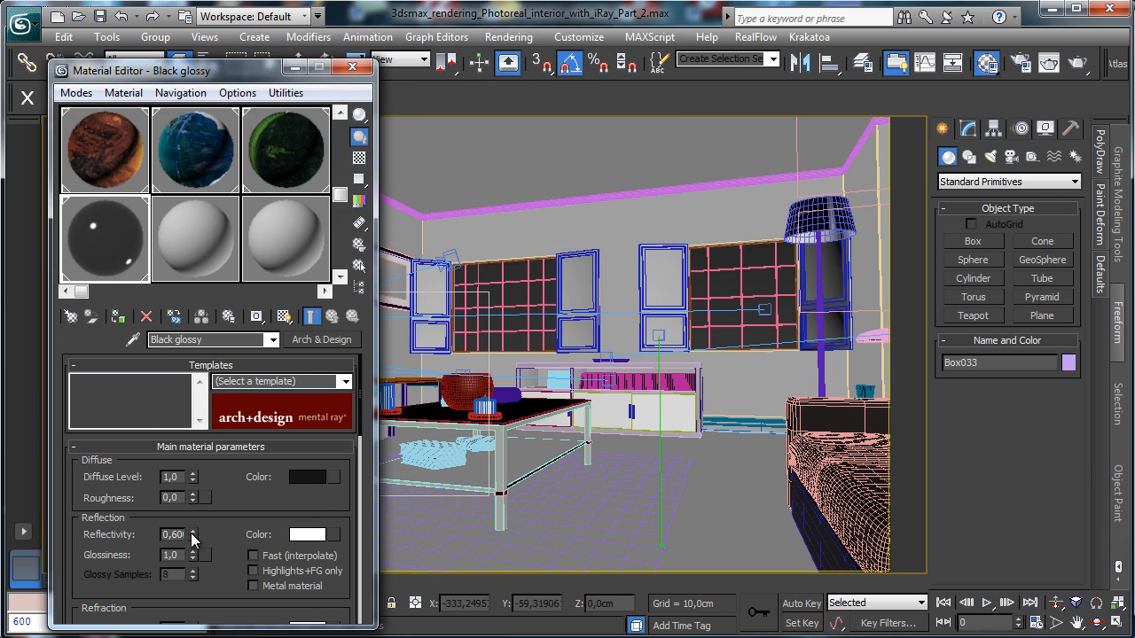
Set the reflection glossiness of Black glossy to about 0,48 and its IOR to 1,6.
drag(222, 521, 223, 378)
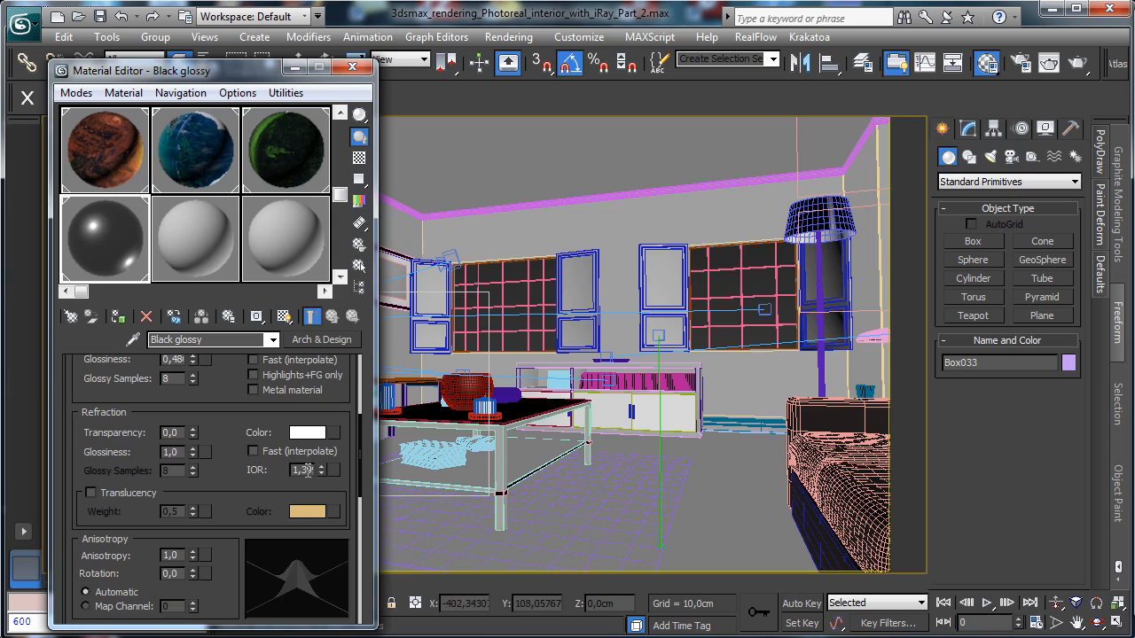
double_click(306, 471)
text(1,6)
key(Return)
scroll(116, 479, down, 5)
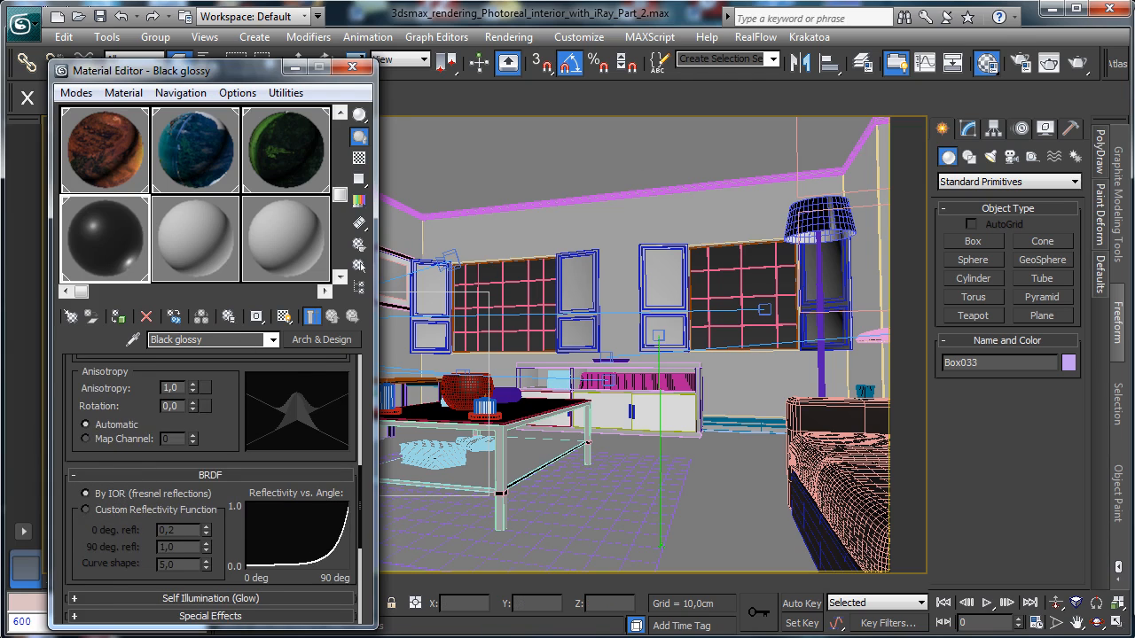
Check the whole material list in the Material Explorer for remaining V-Ray materials, and save the scene.
click(359, 265)
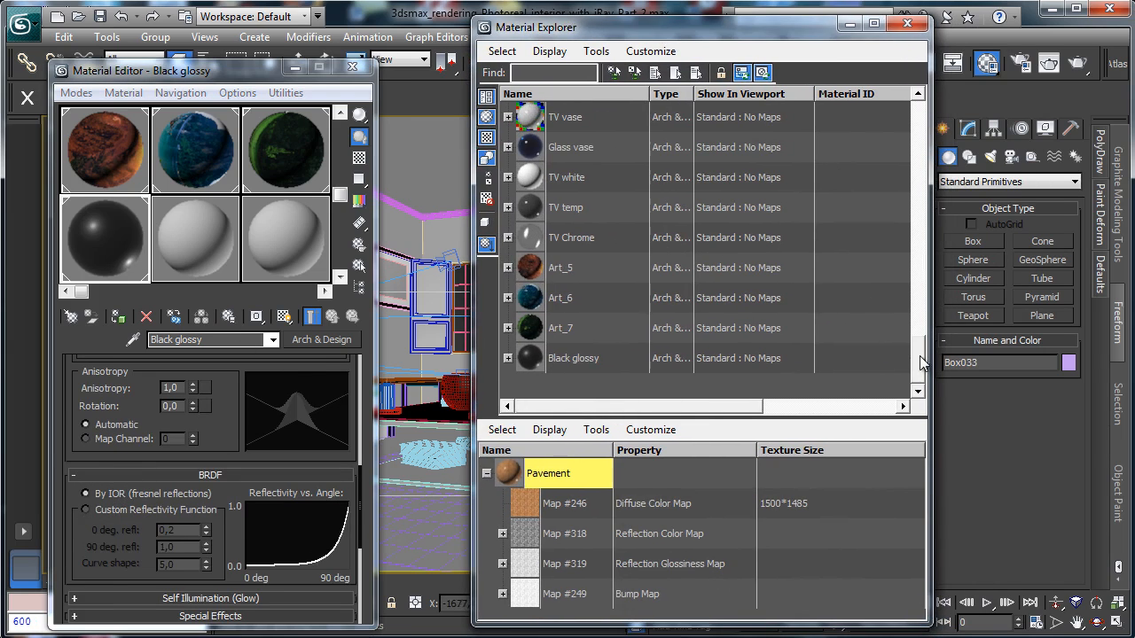
drag(920, 362, 922, 124)
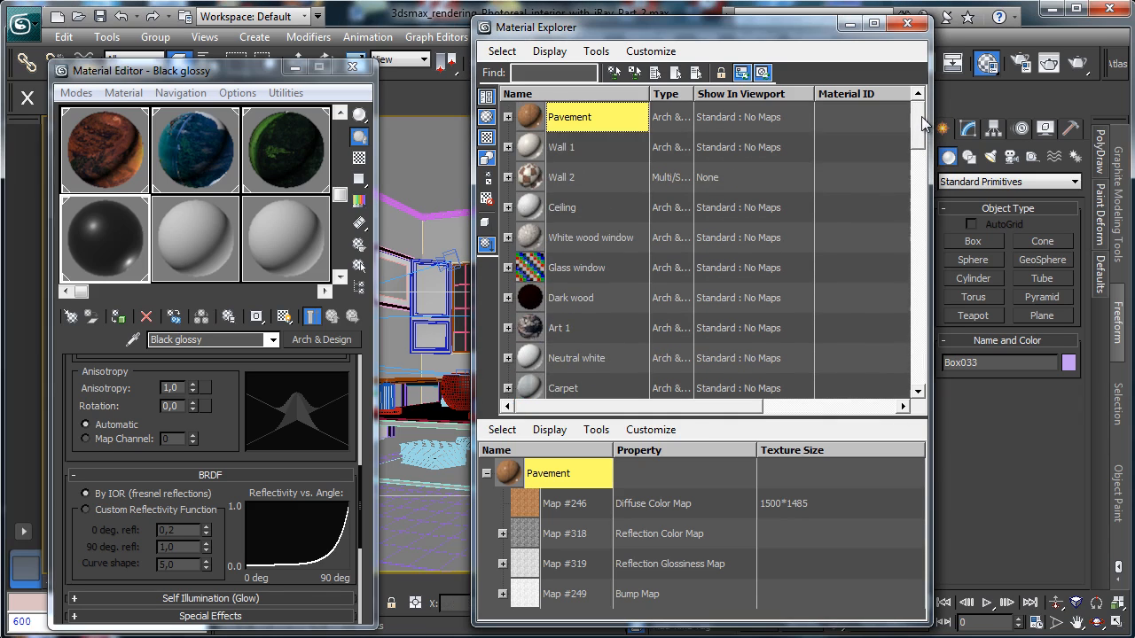
click(907, 23)
click(352, 66)
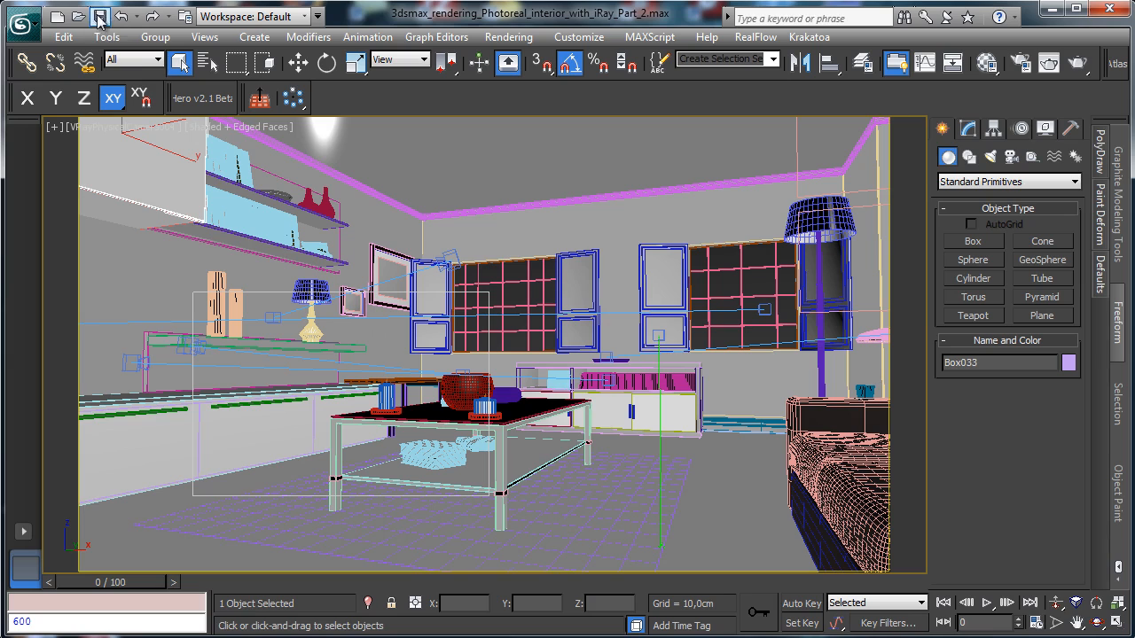
click(100, 17)
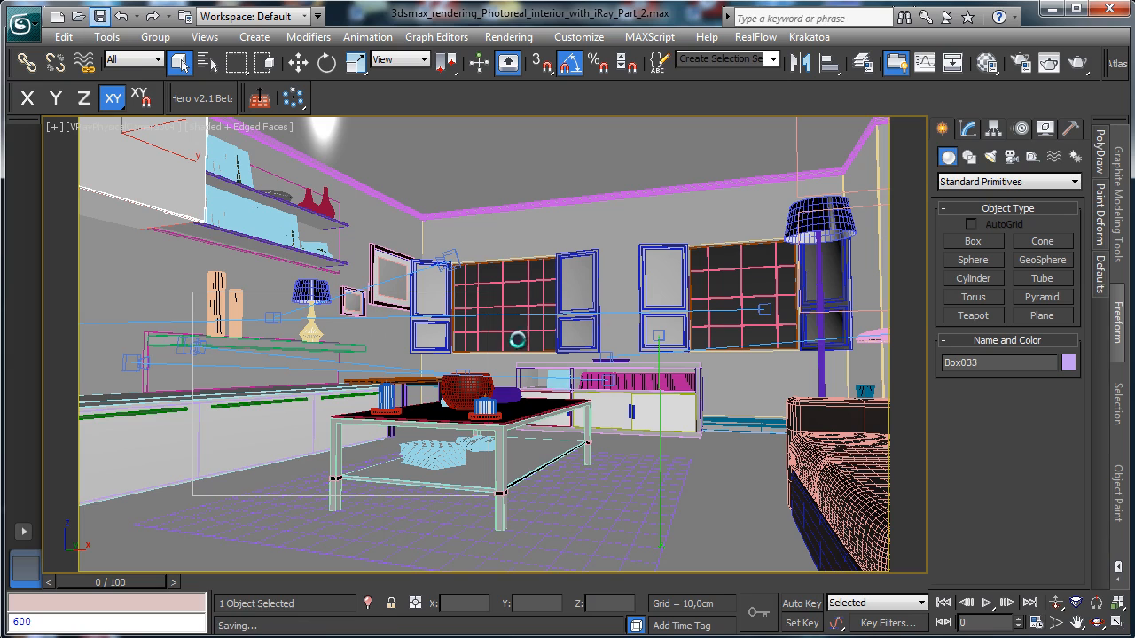
Change the area to render from Region to View and render the full camera view of the room.
click(1040, 64)
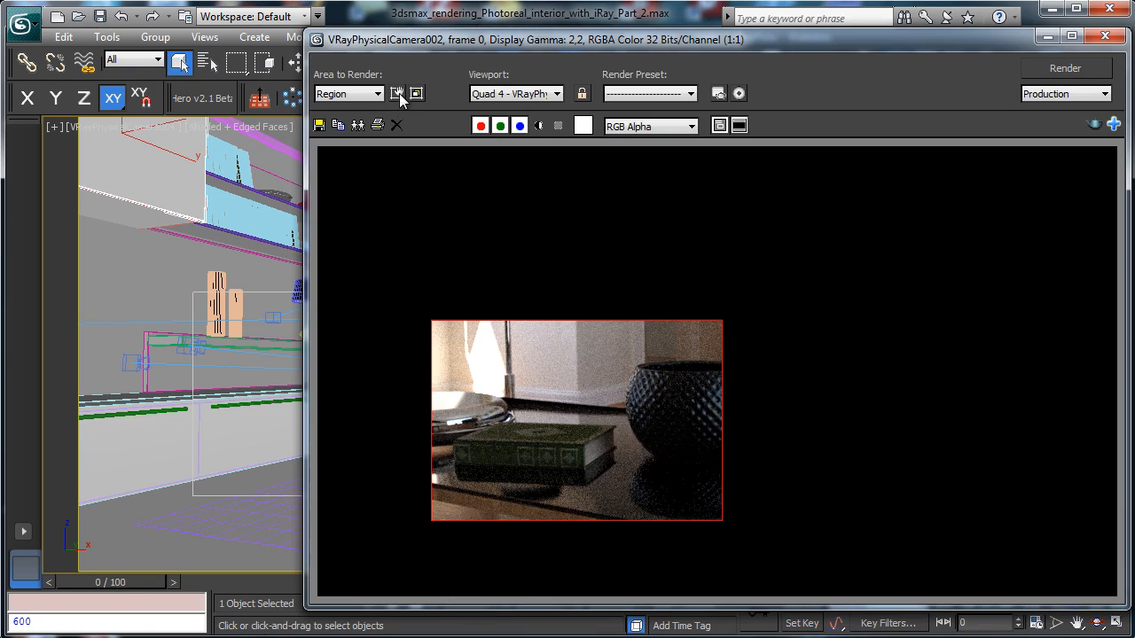
click(397, 93)
click(377, 94)
click(332, 110)
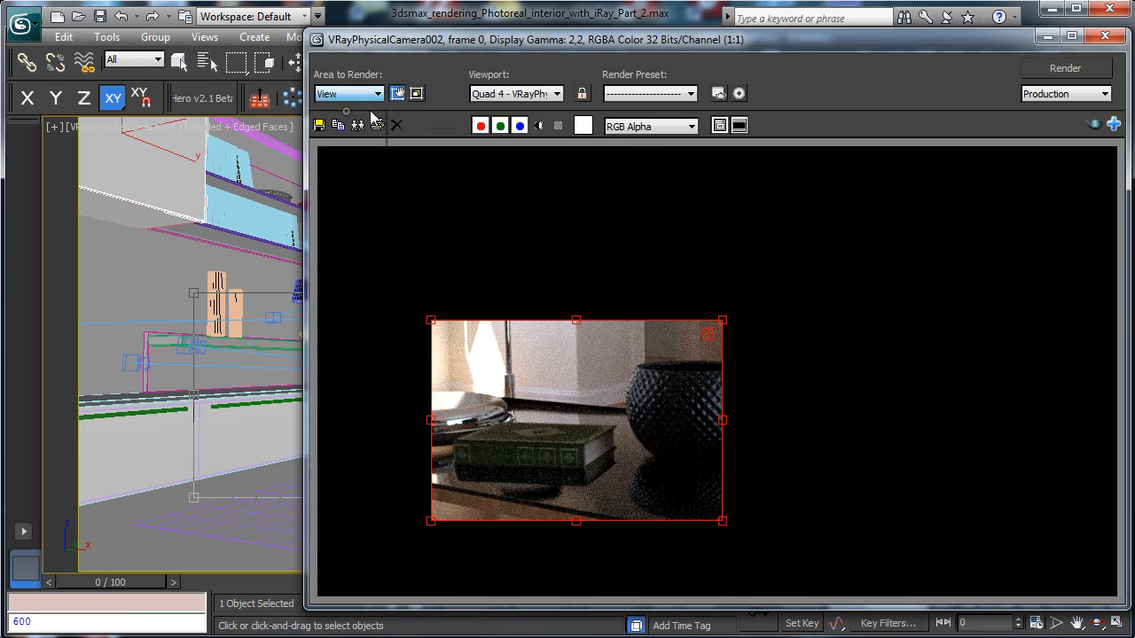
drag(601, 44, 378, 40)
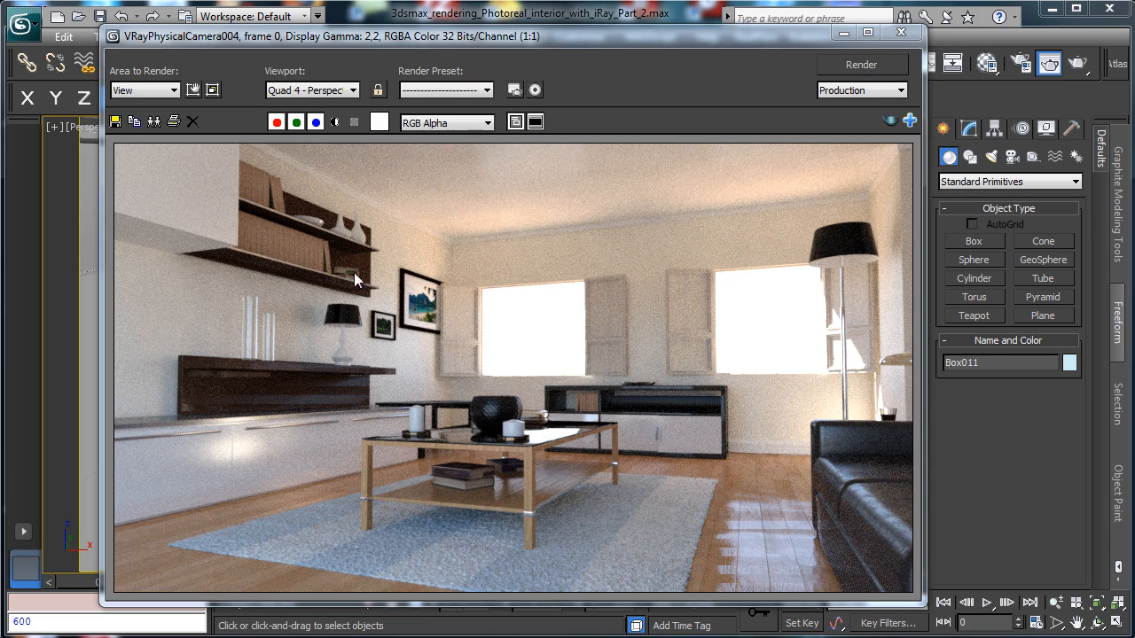
click(844, 33)
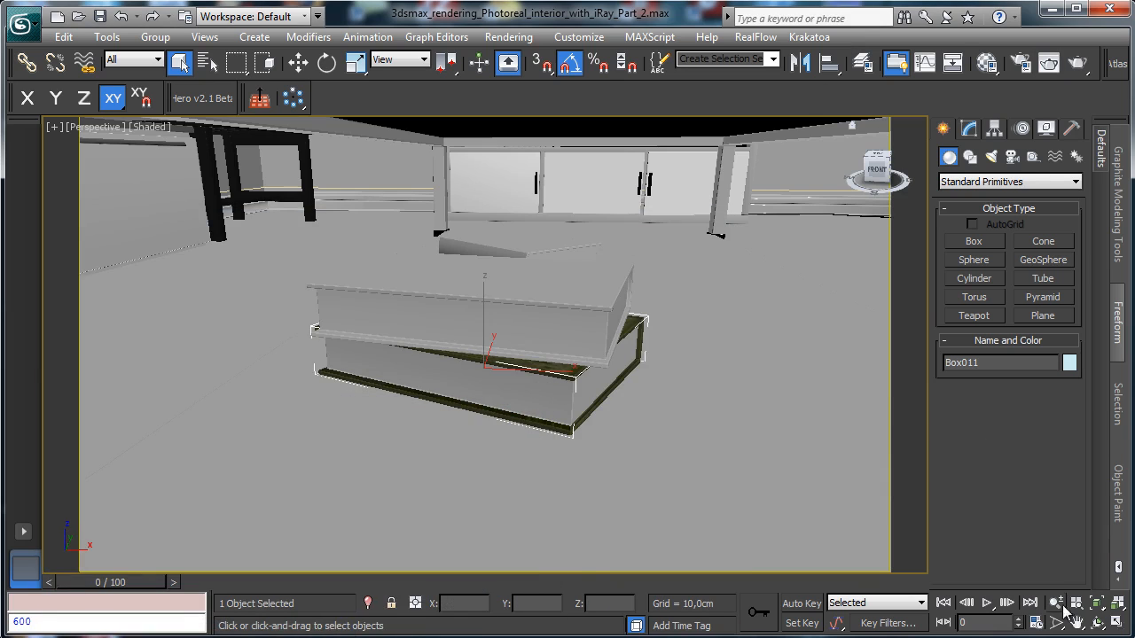
Pick the Book 2 material from the upper book of the stack into the unused 03 - Default slot.
click(1098, 623)
drag(391, 289, 704, 288)
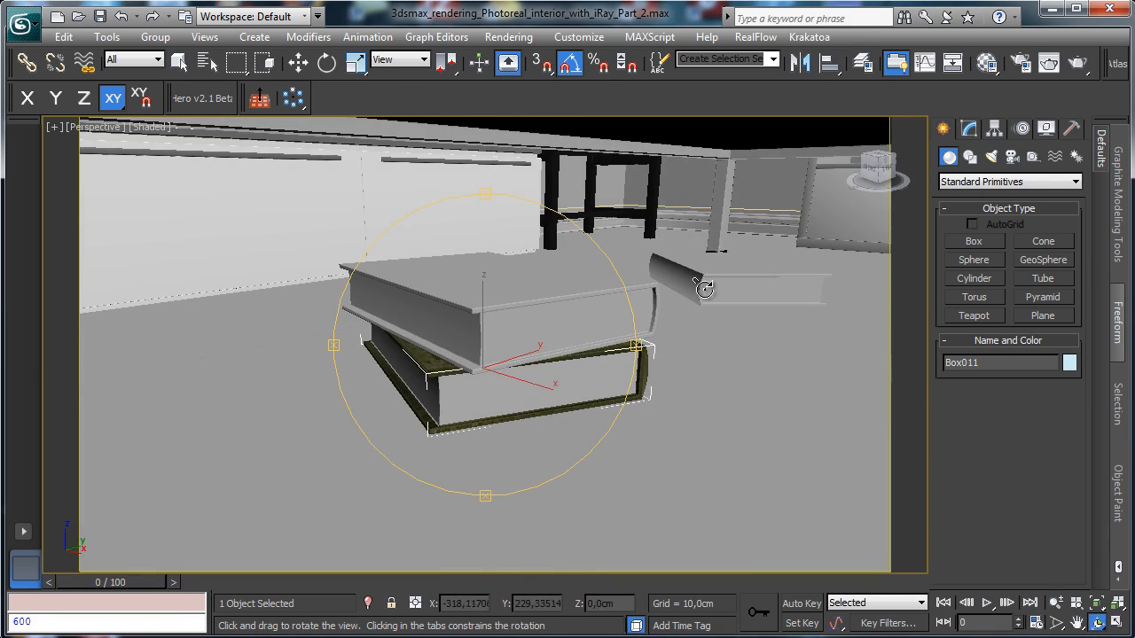
click(179, 61)
click(514, 312)
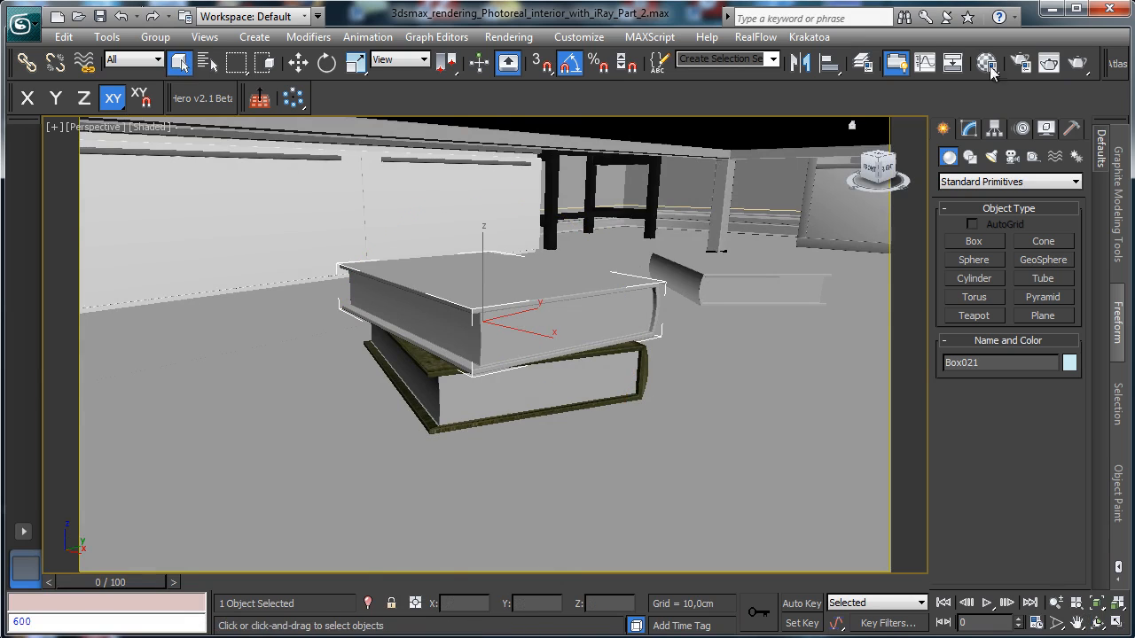
click(989, 66)
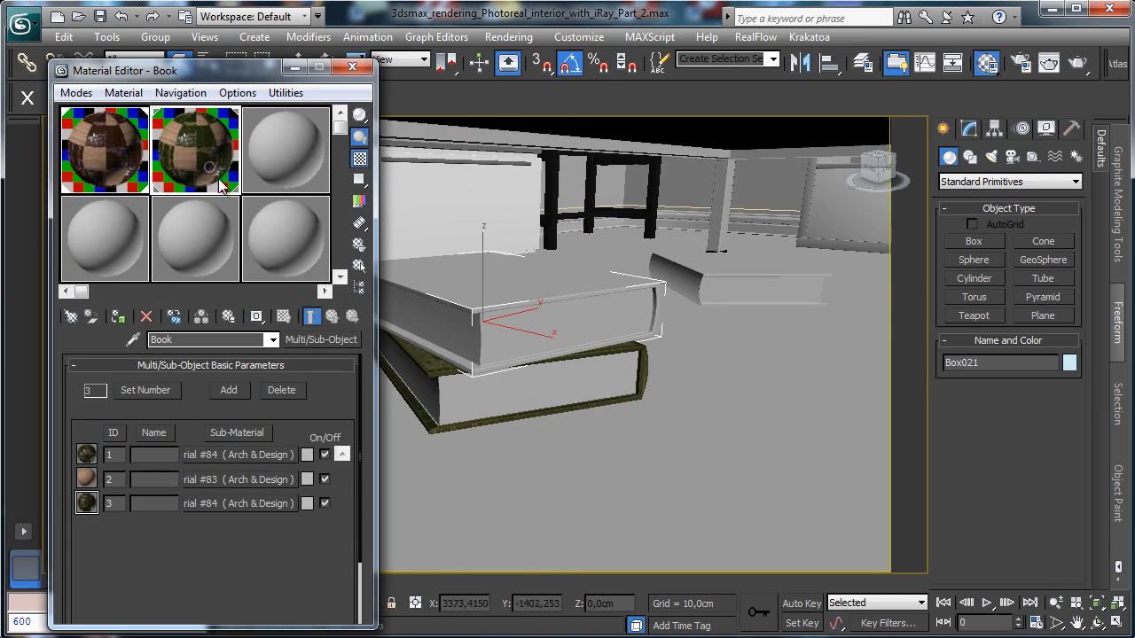
click(284, 151)
click(133, 339)
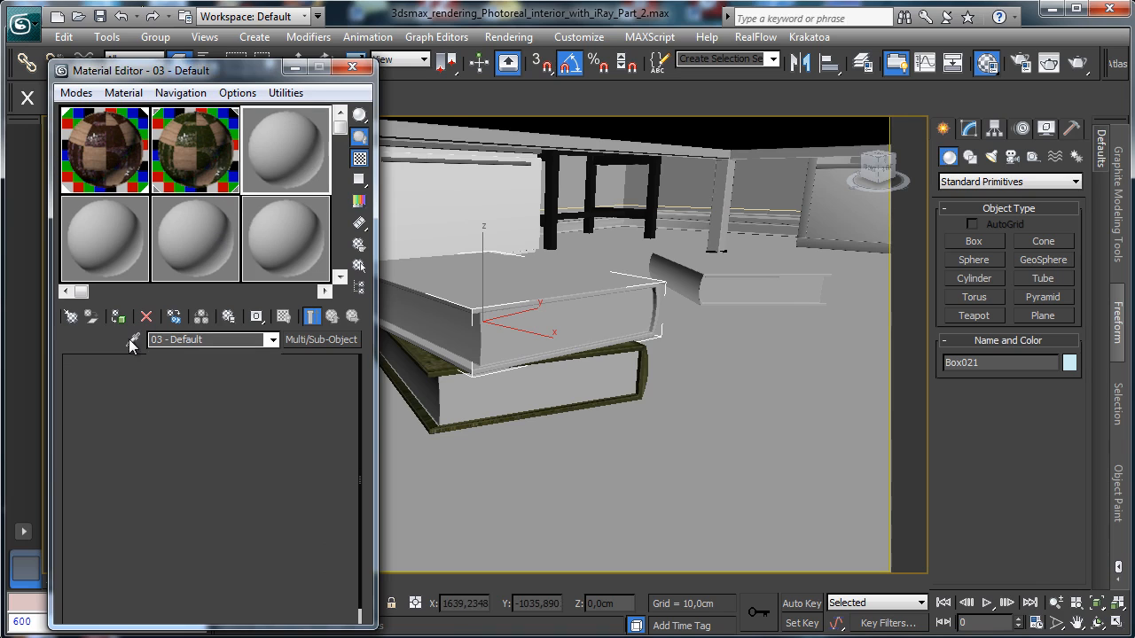
click(537, 290)
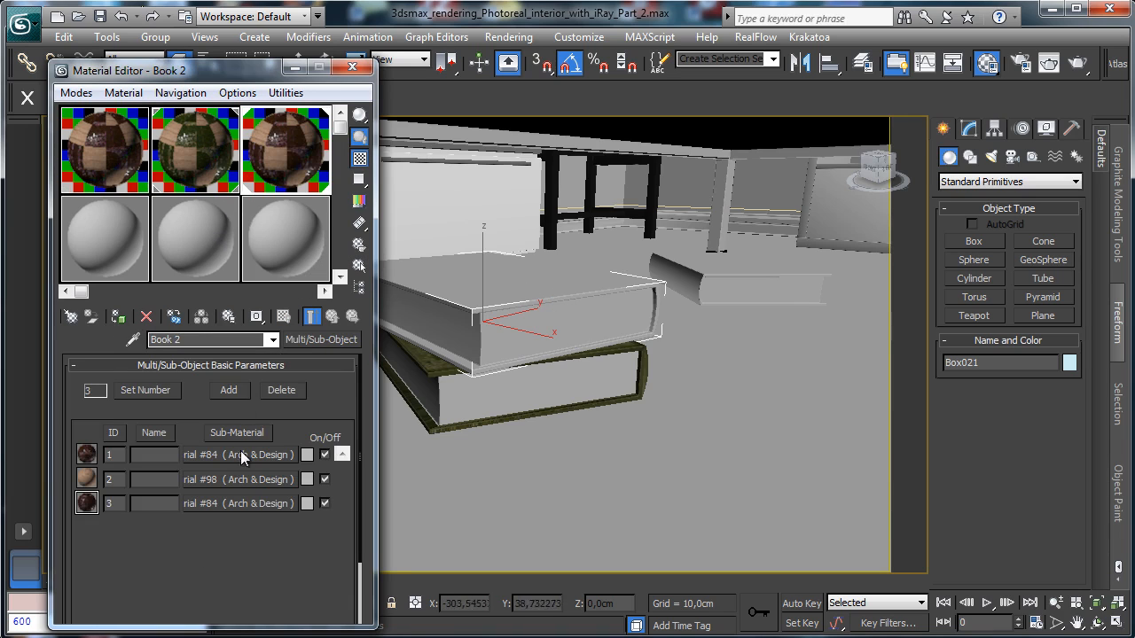
Show the diffuse bitmap images_Textures_book_2_book.jpg of Book 2's first sub-material in the viewport.
click(240, 455)
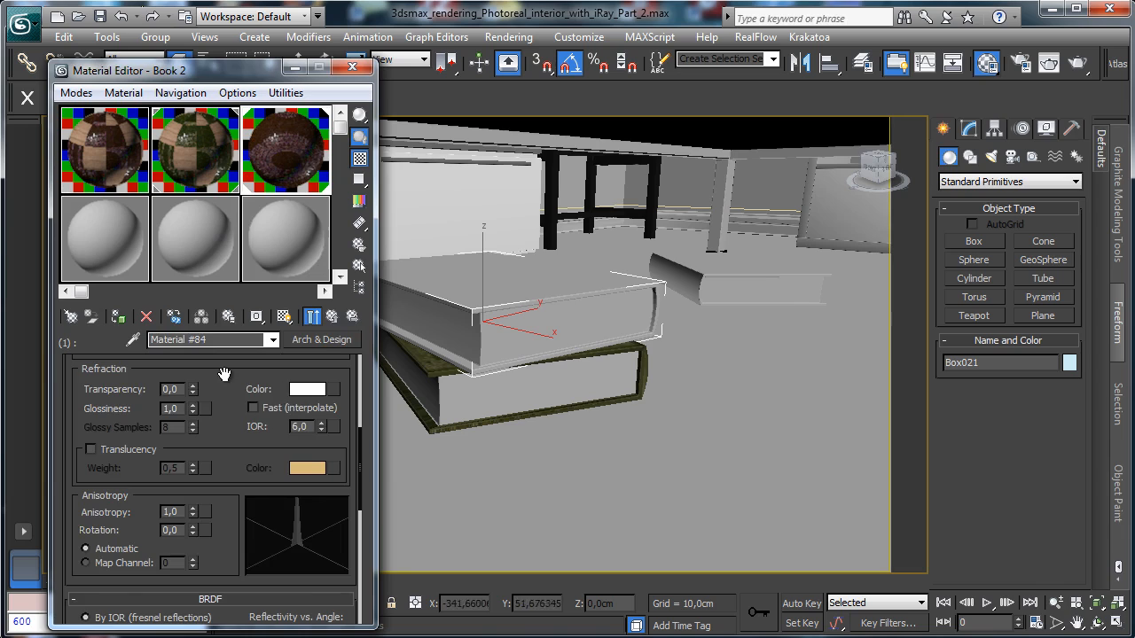
scroll(224, 374, up, 5)
click(332, 477)
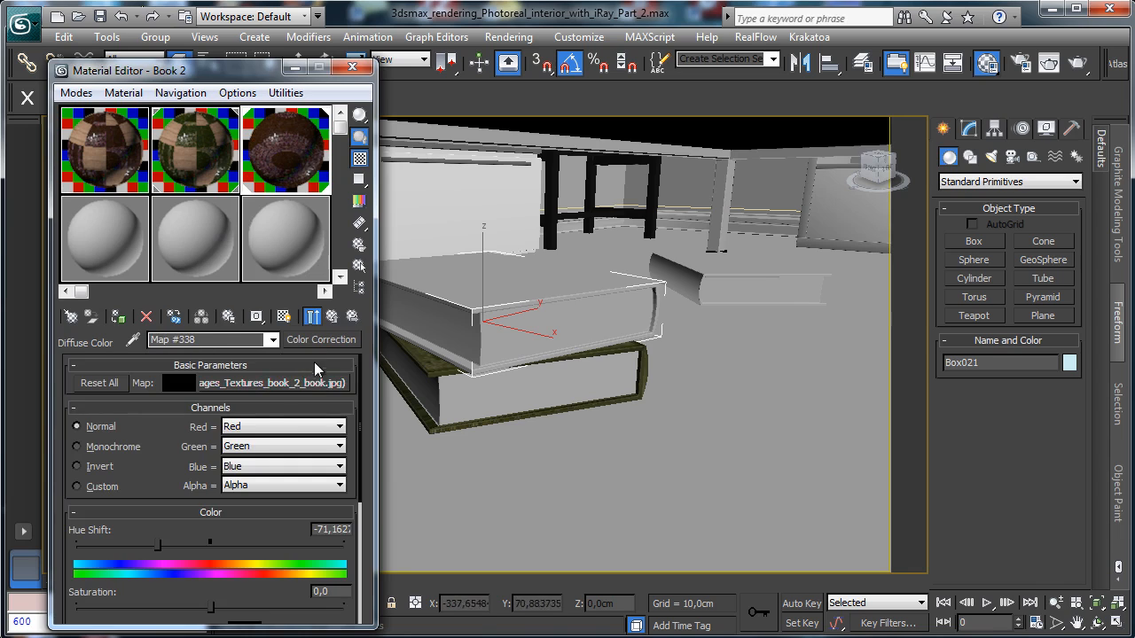
click(290, 317)
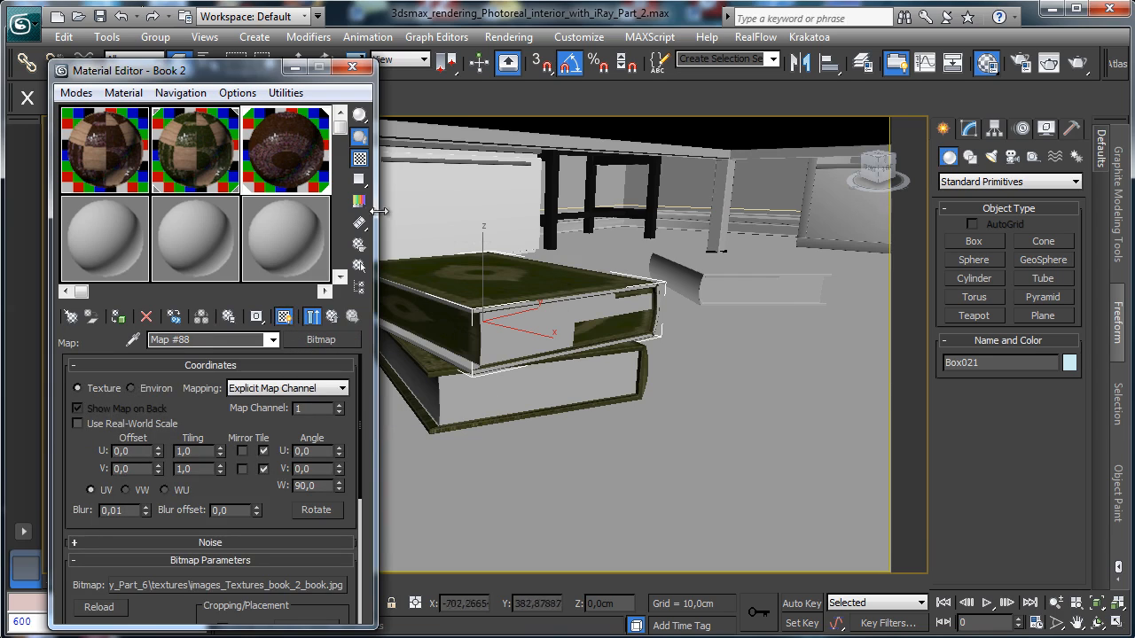
Examine the upper book's modifier stack, checking its Poly Select and Material modifiers and their material IDs.
click(969, 129)
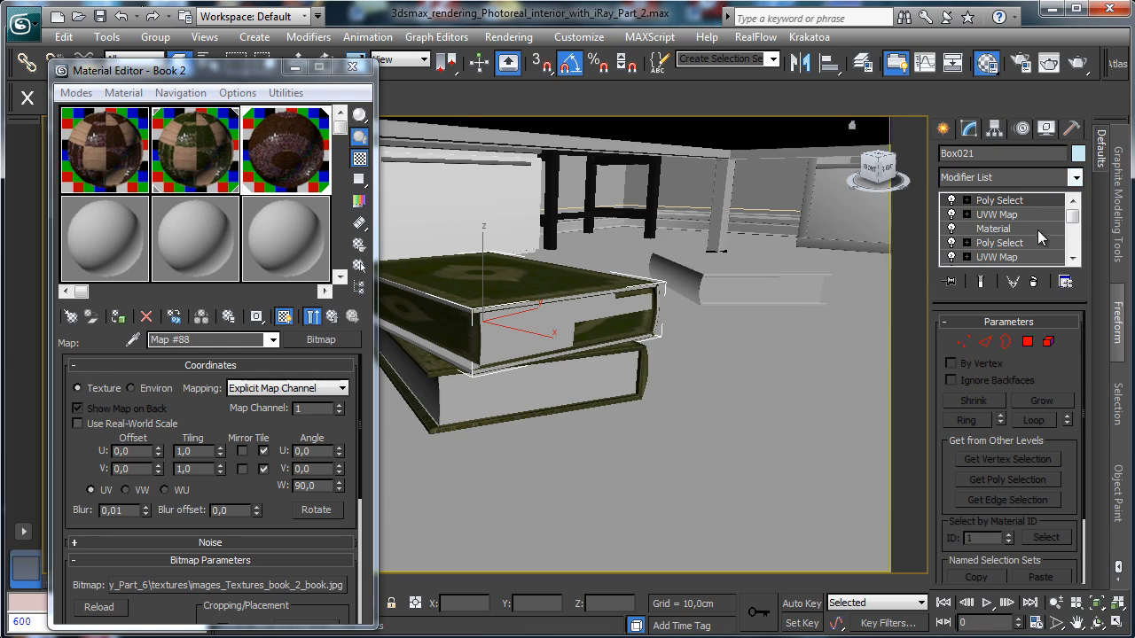
drag(1072, 216, 1074, 227)
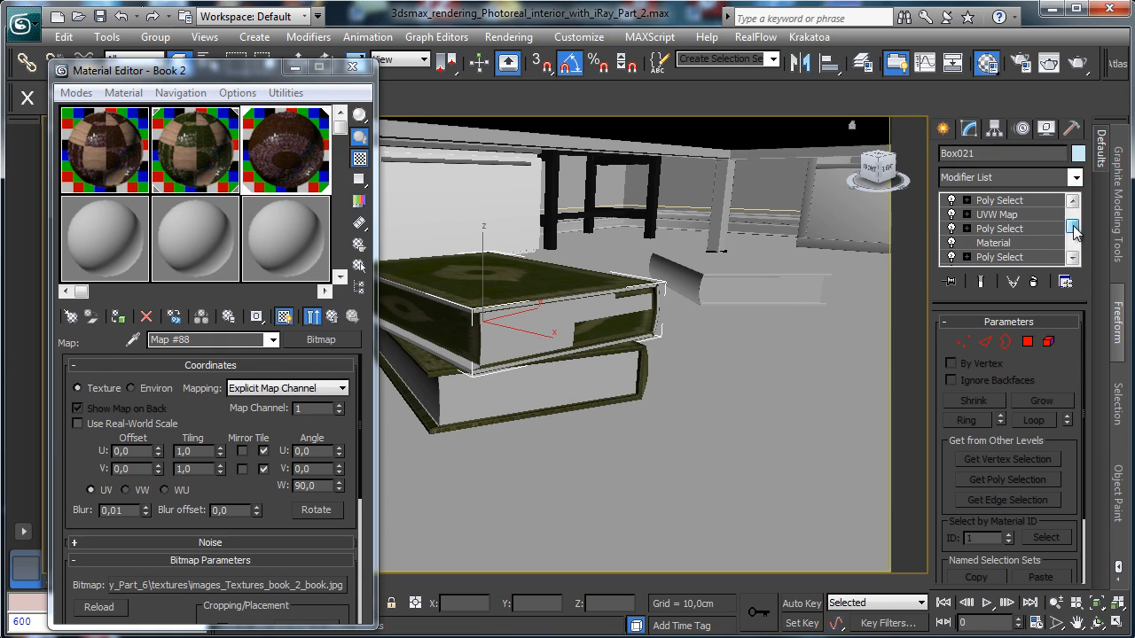
click(1008, 243)
click(567, 379)
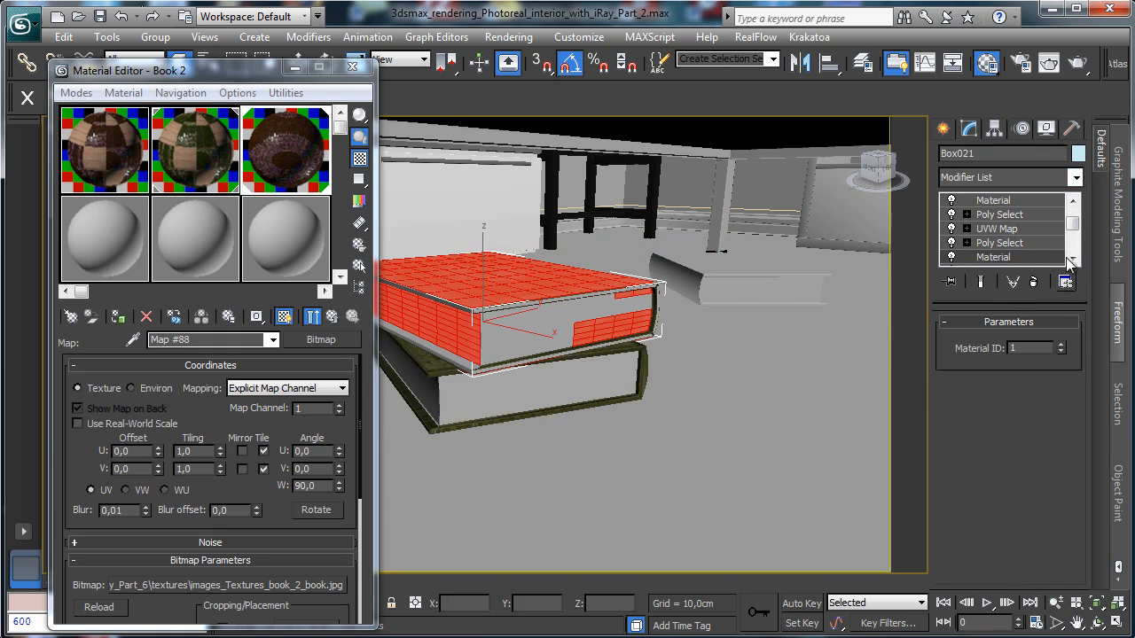
mouse_move(1074, 226)
mouse_down()
mouse_move(1076, 251)
mouse_move(1074, 220)
mouse_up()
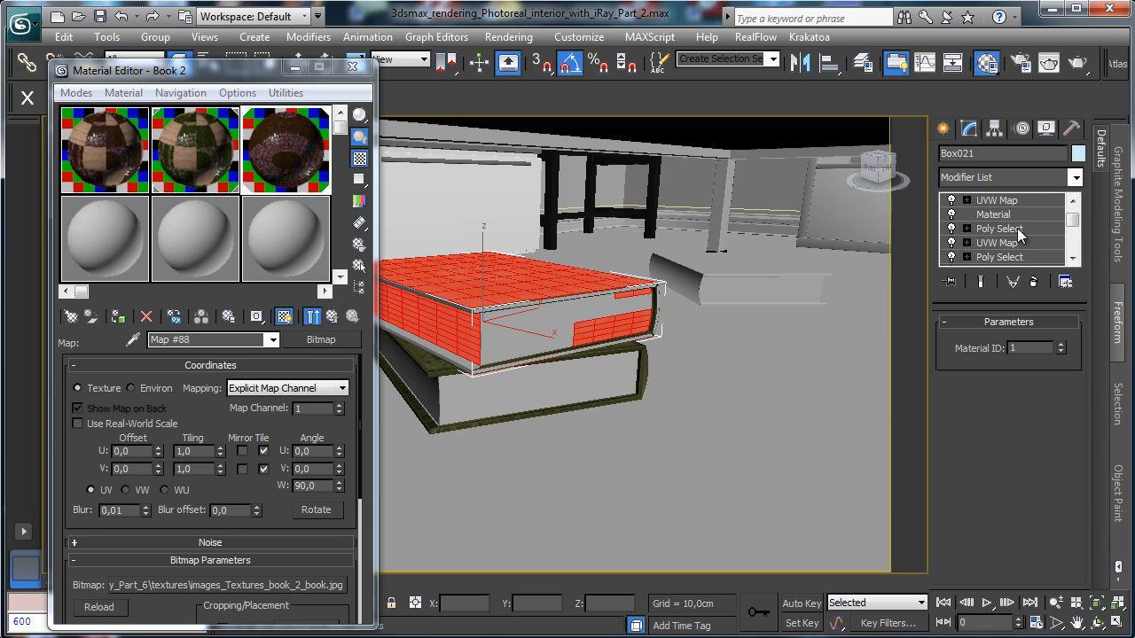
click(1011, 215)
click(630, 368)
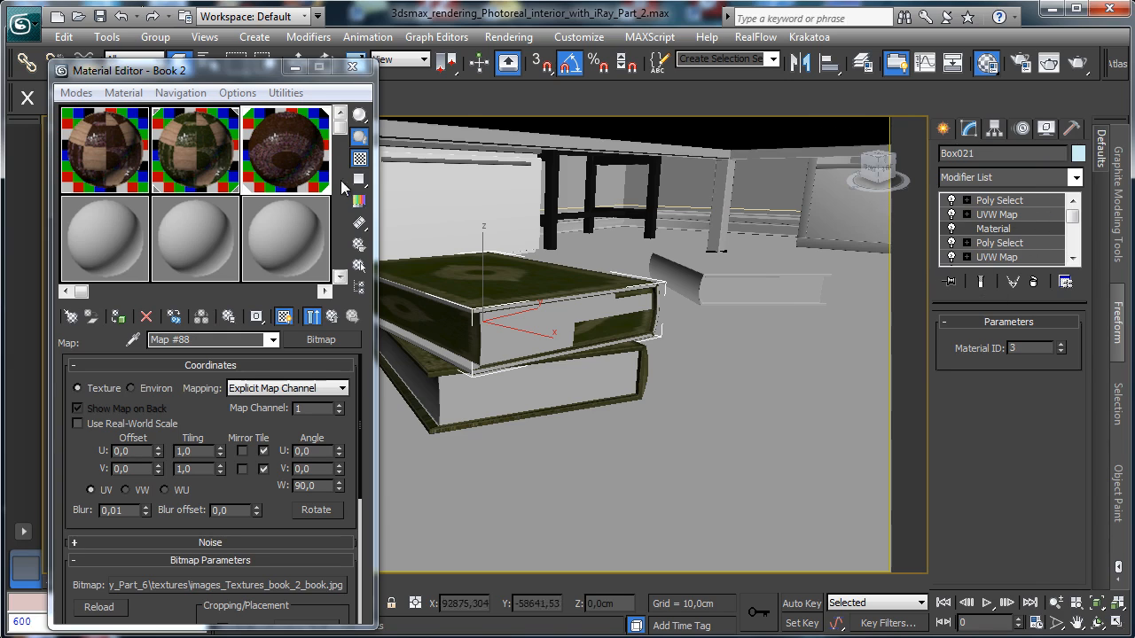
Pick the Book 3 material from the book behind the stack into the unused 07 - Default slot.
click(143, 233)
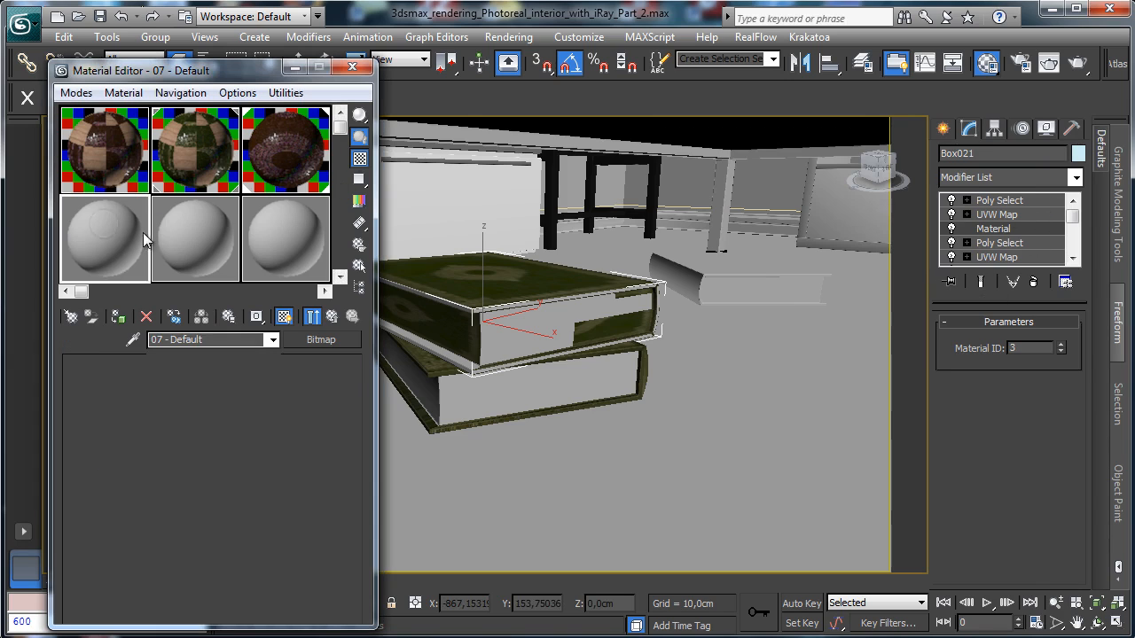
click(133, 340)
click(724, 263)
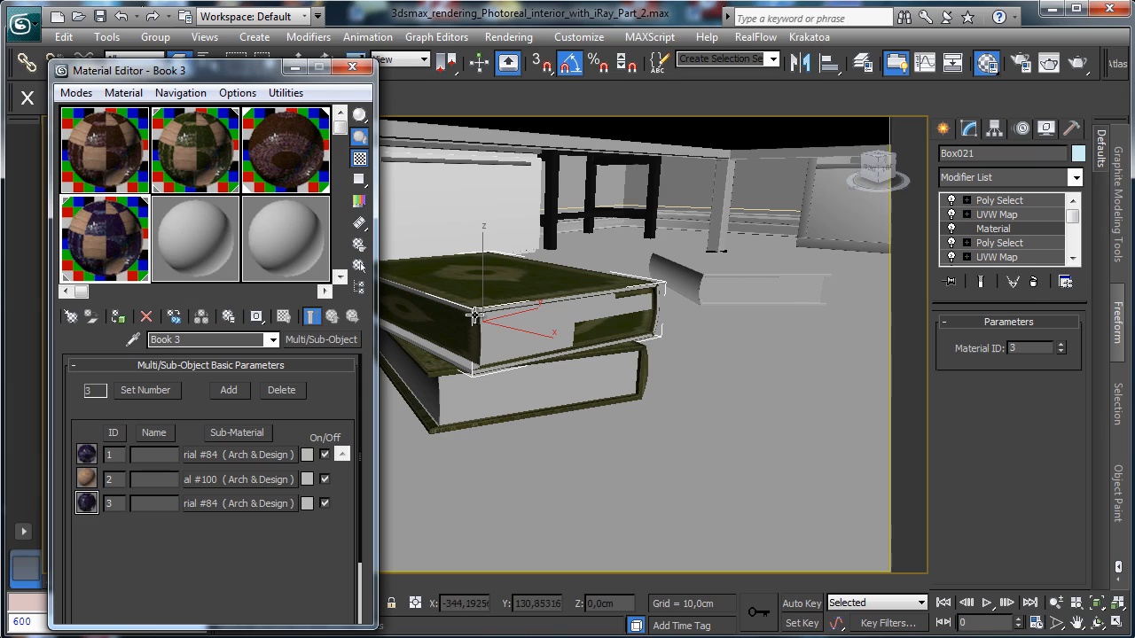
Delete the upper book of the stack and the separate book behind it.
drag(253, 69, 201, 152)
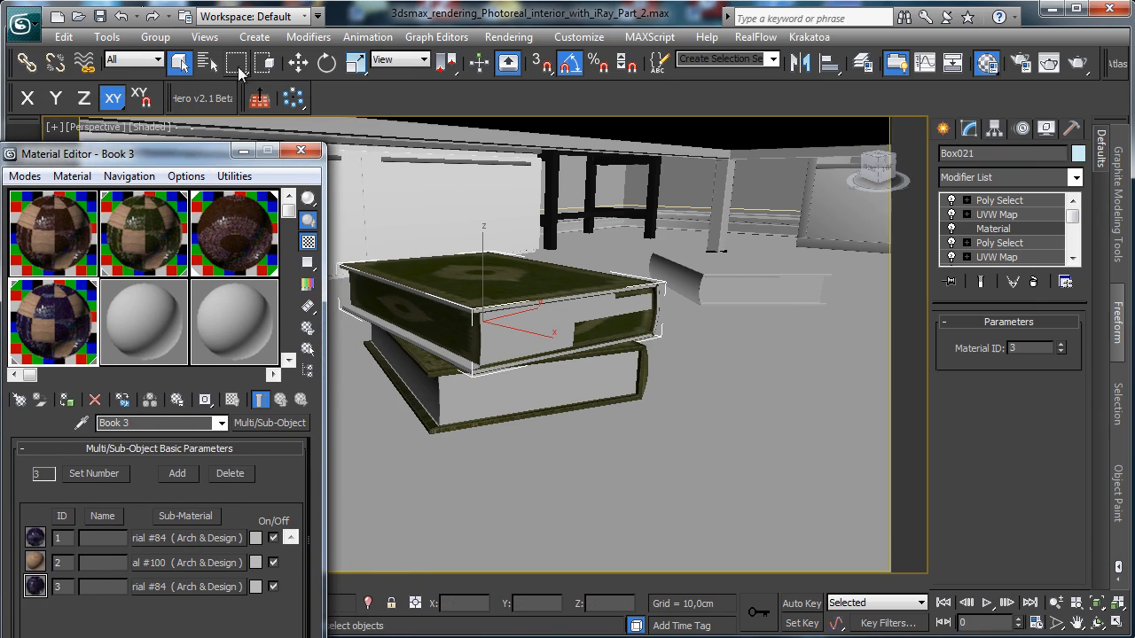
click(297, 62)
click(1000, 201)
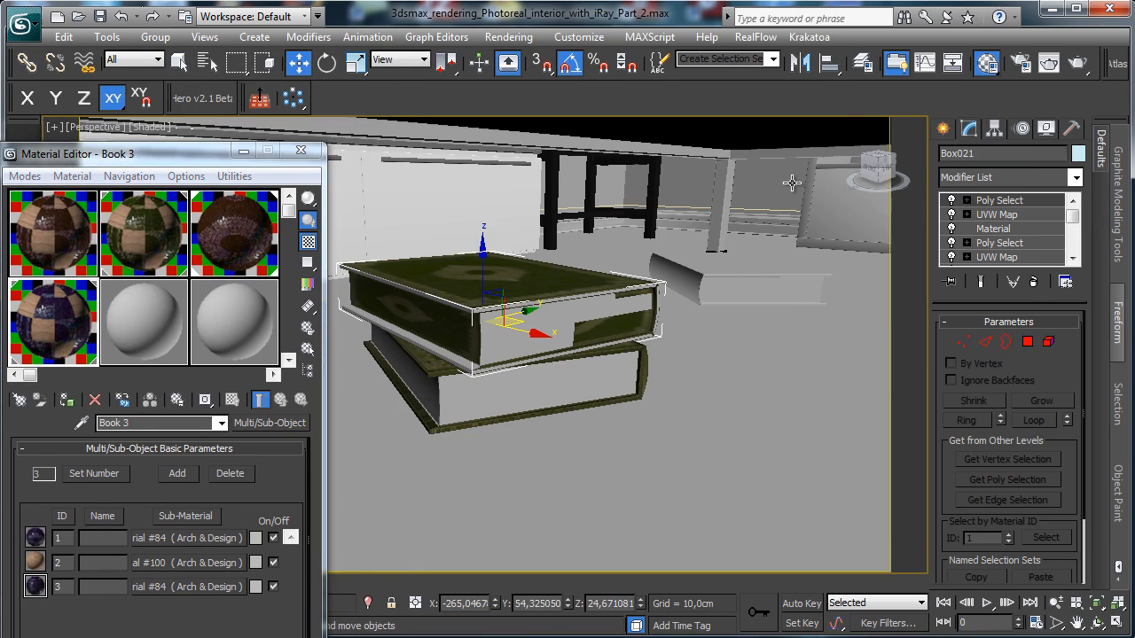
key(Delete)
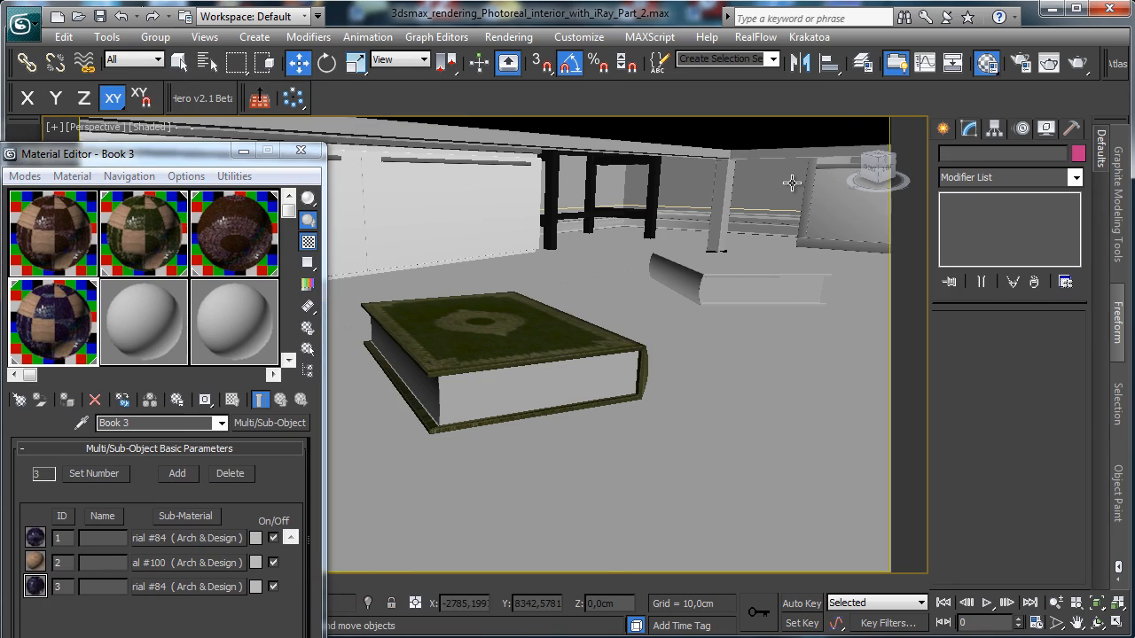
click(731, 288)
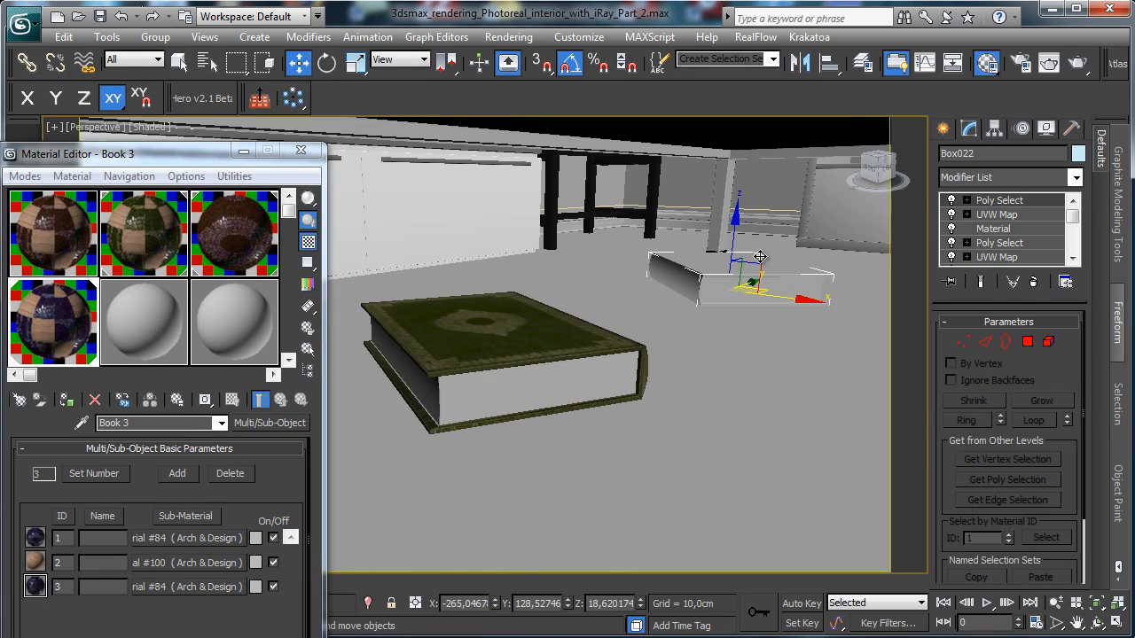
key(Delete)
Convert the remaining green book to an Editable Mesh.
click(451, 364)
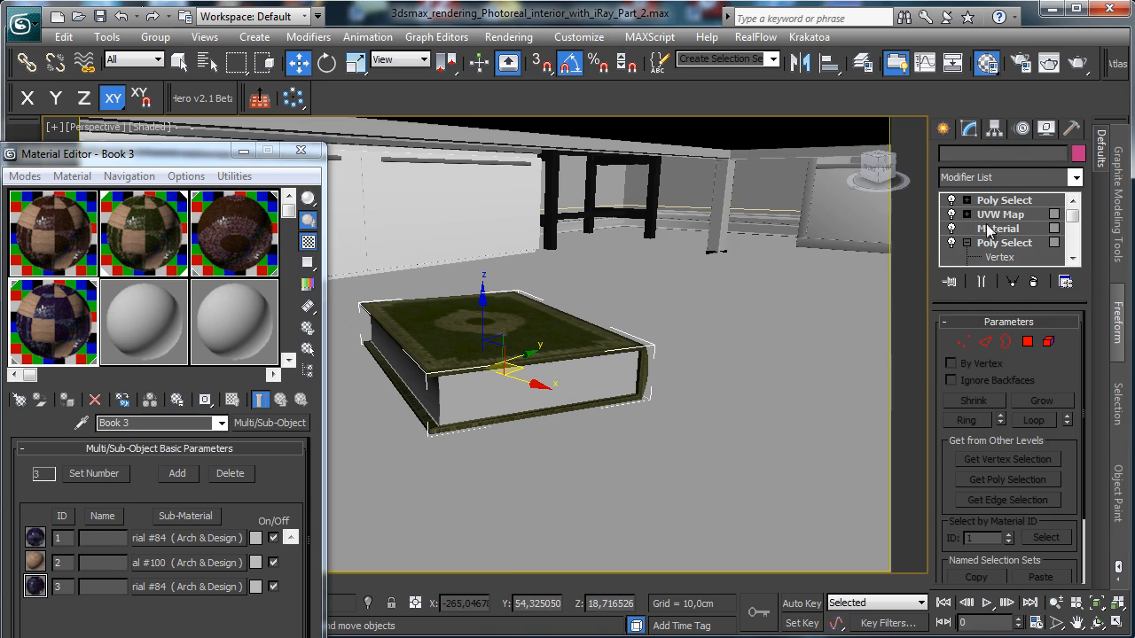
right_click(593, 373)
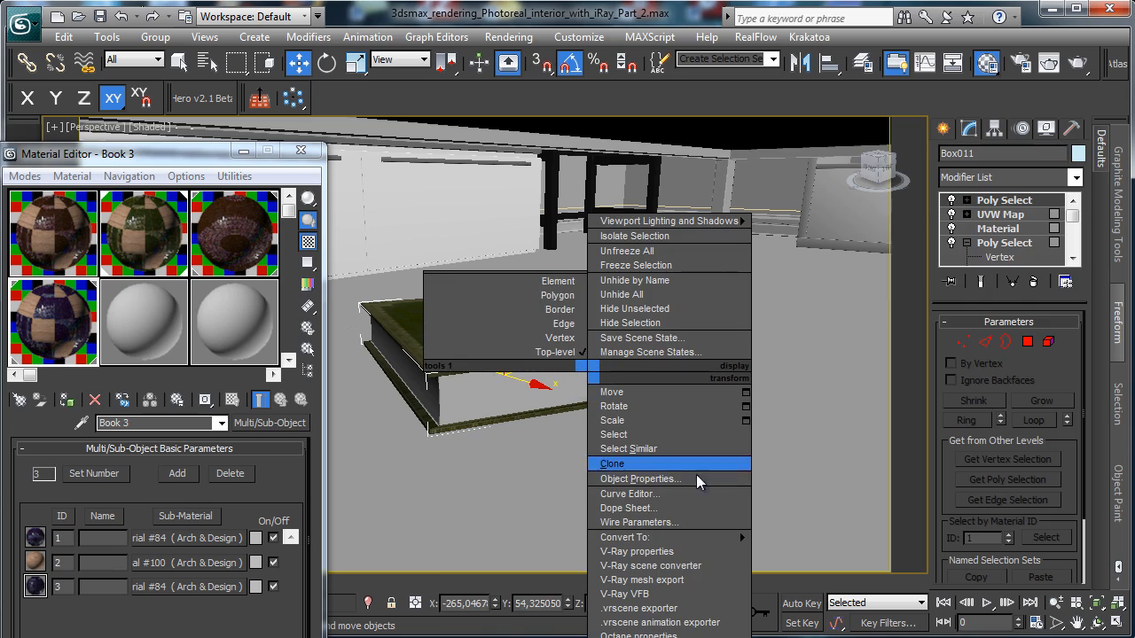
mouse_move(731, 541)
click(815, 537)
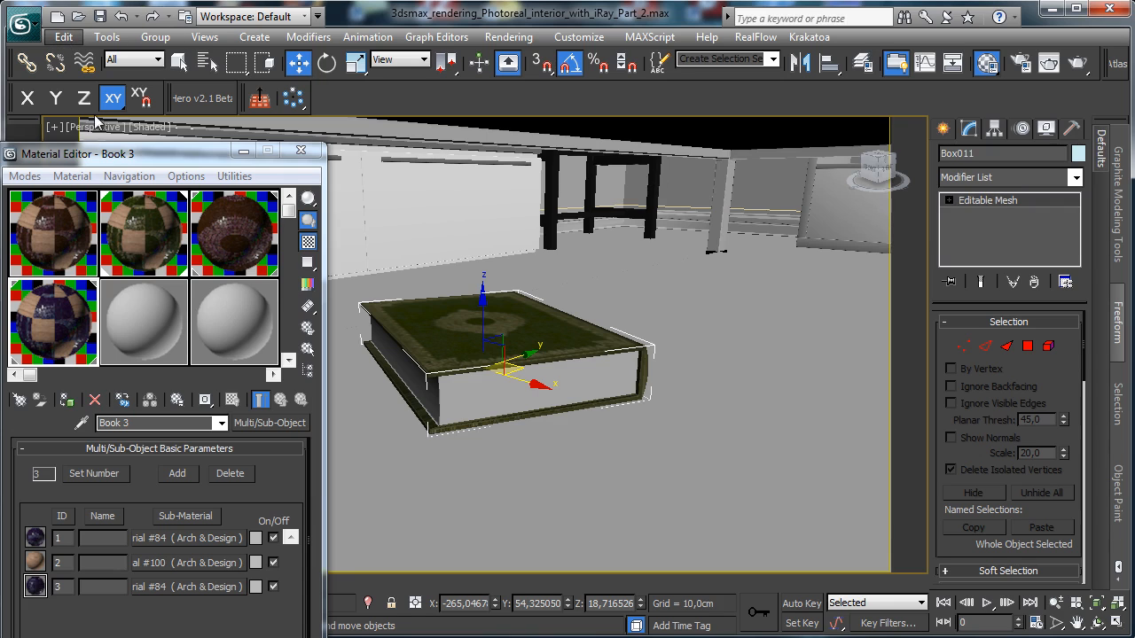
Clone the green book as an instance and place the copy behind the original, rotated about the Z axis.
click(63, 36)
click(88, 172)
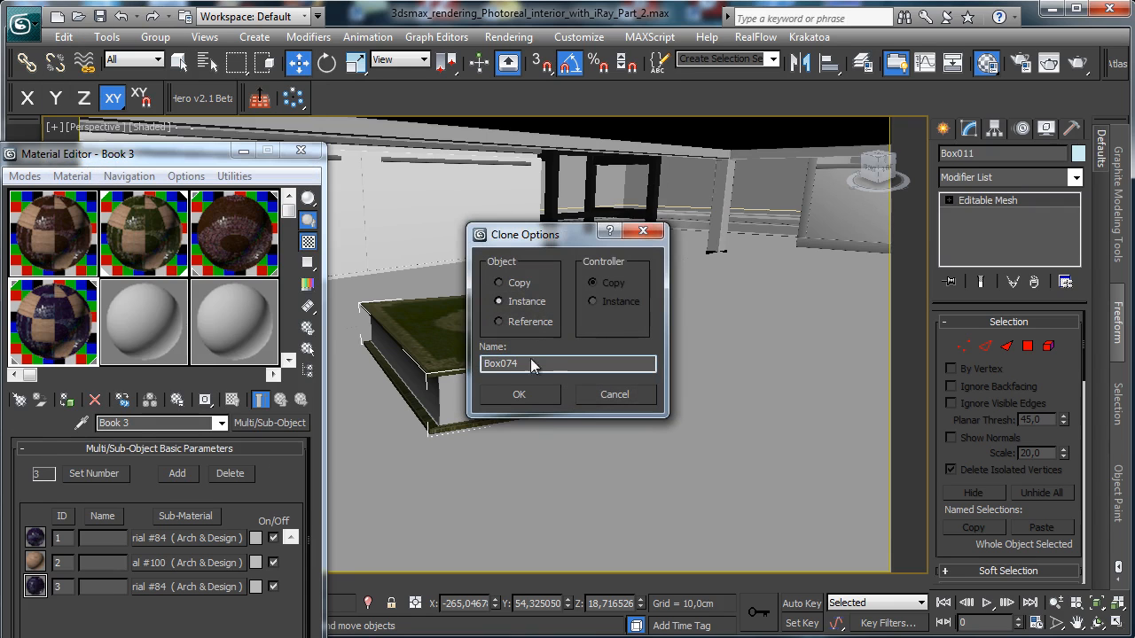
click(519, 395)
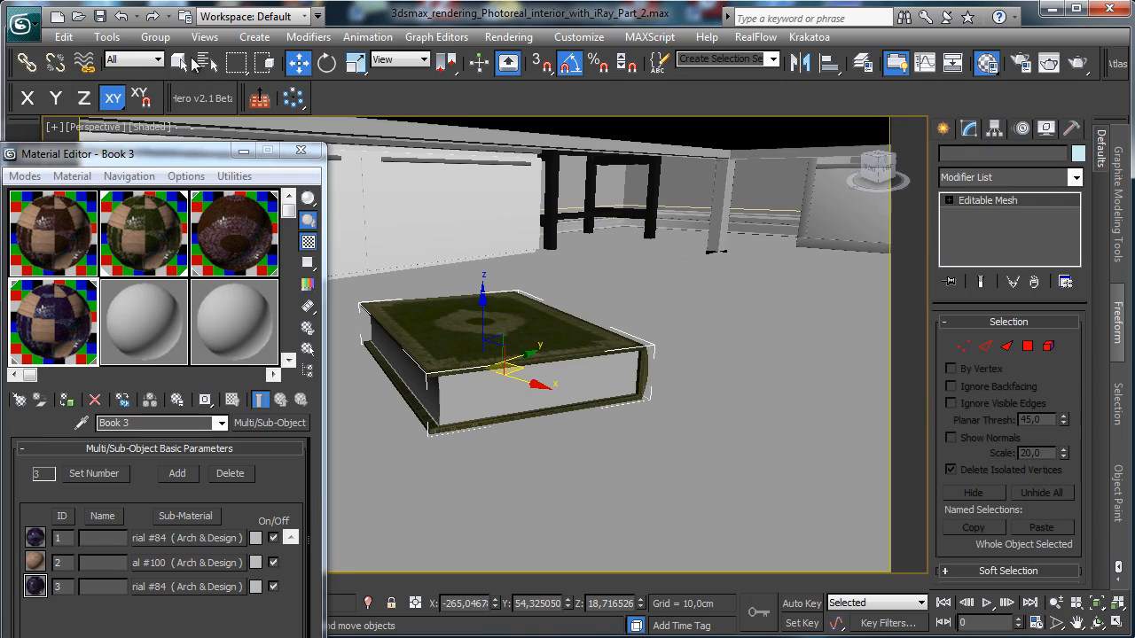
mouse_move(514, 365)
mouse_down()
mouse_move(723, 296)
mouse_move(865, 316)
mouse_move(940, 280)
mouse_move(889, 278)
mouse_up()
click(328, 64)
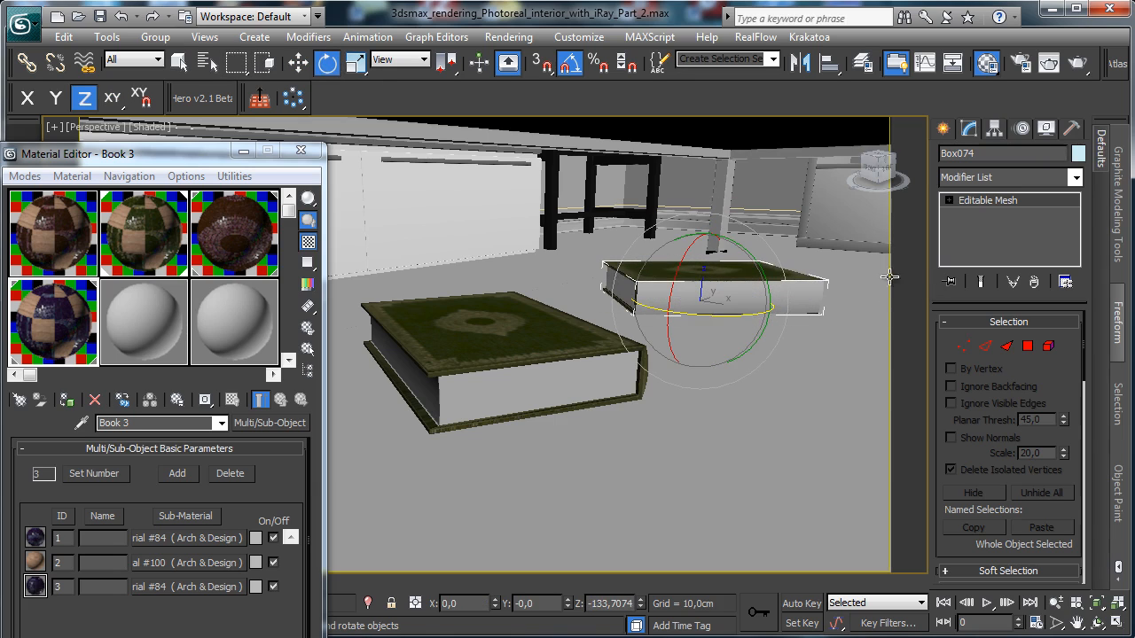
Assign the Book 2 material to the cloned book behind the original, renaming the material Book 2b.
click(49, 246)
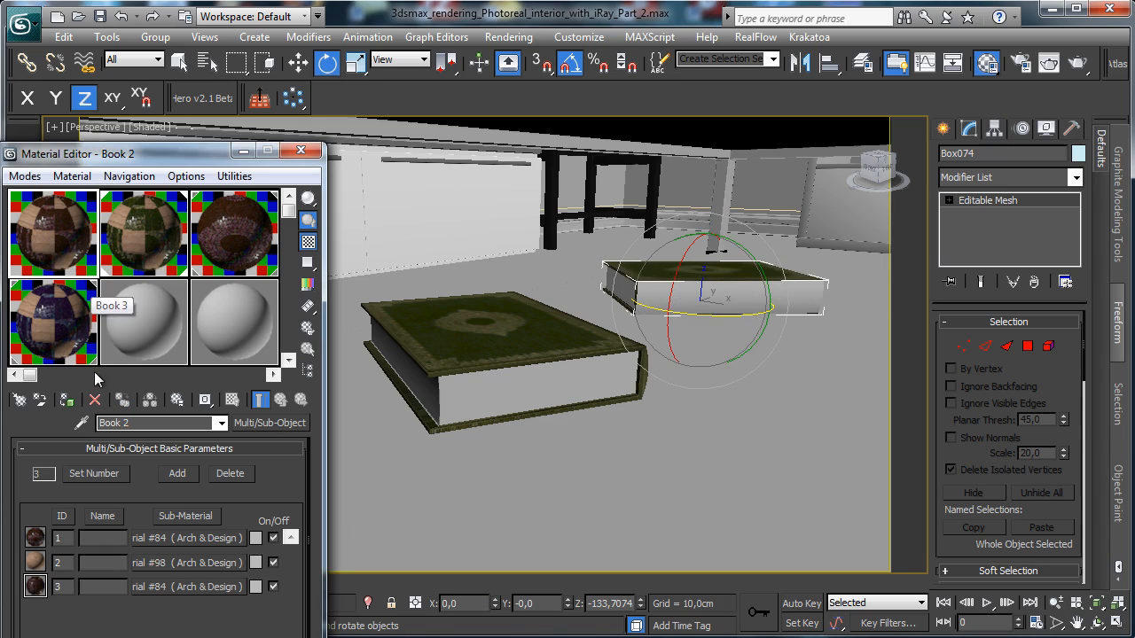
click(67, 400)
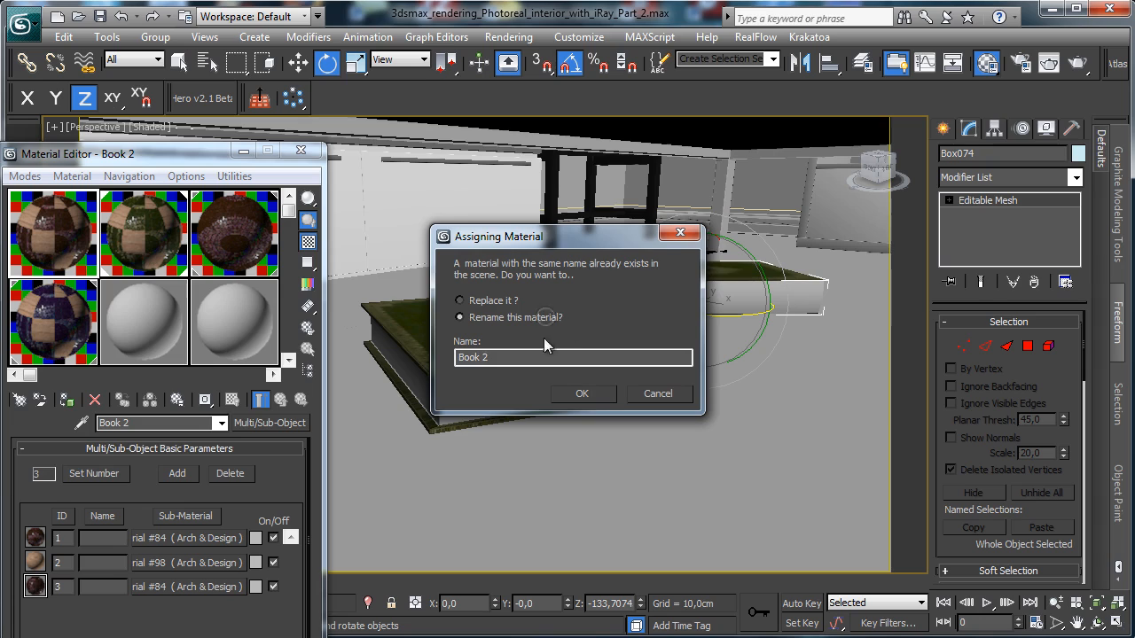
click(528, 359)
text(b)
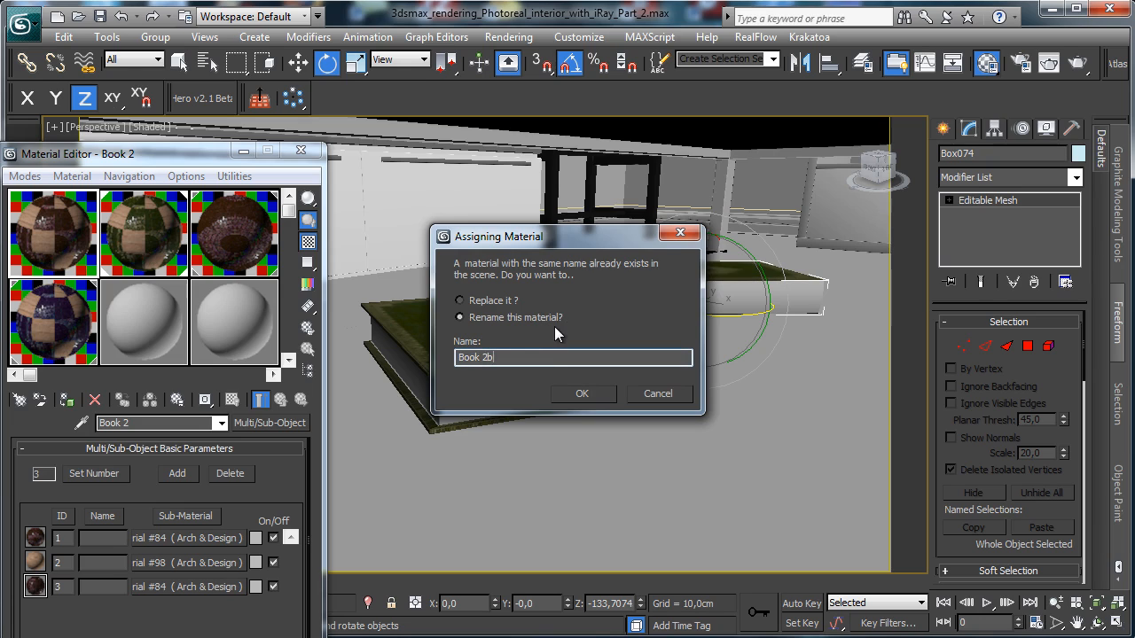
key(Return)
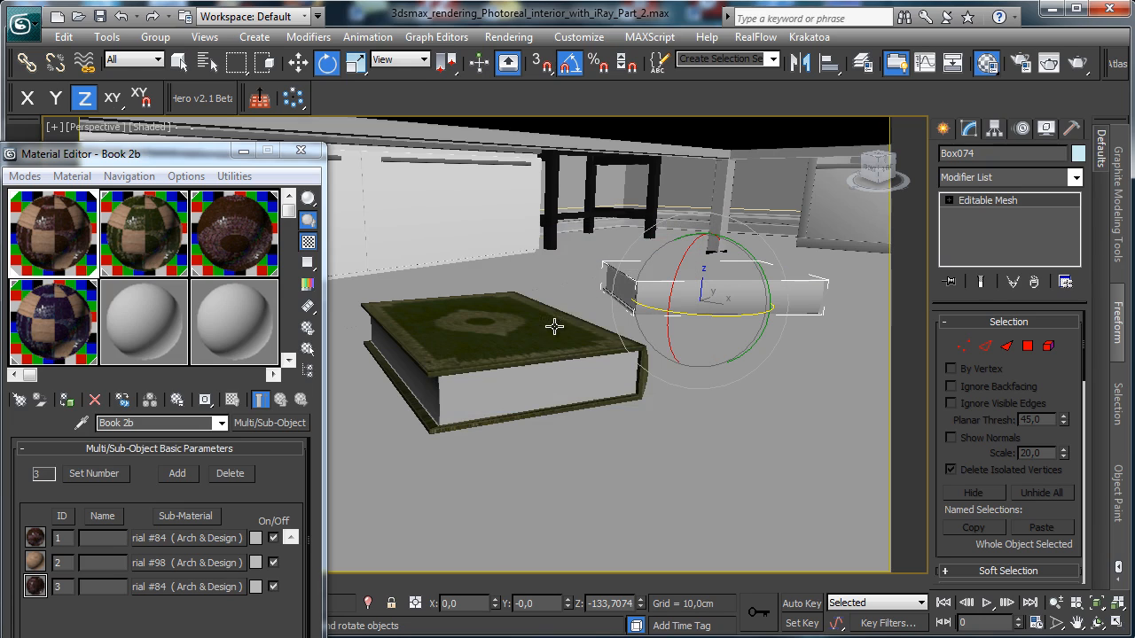
Show the diffuse map of Book 2b's sub-material 1 in the viewport and return to the parent material.
click(192, 538)
drag(213, 152, 282, 66)
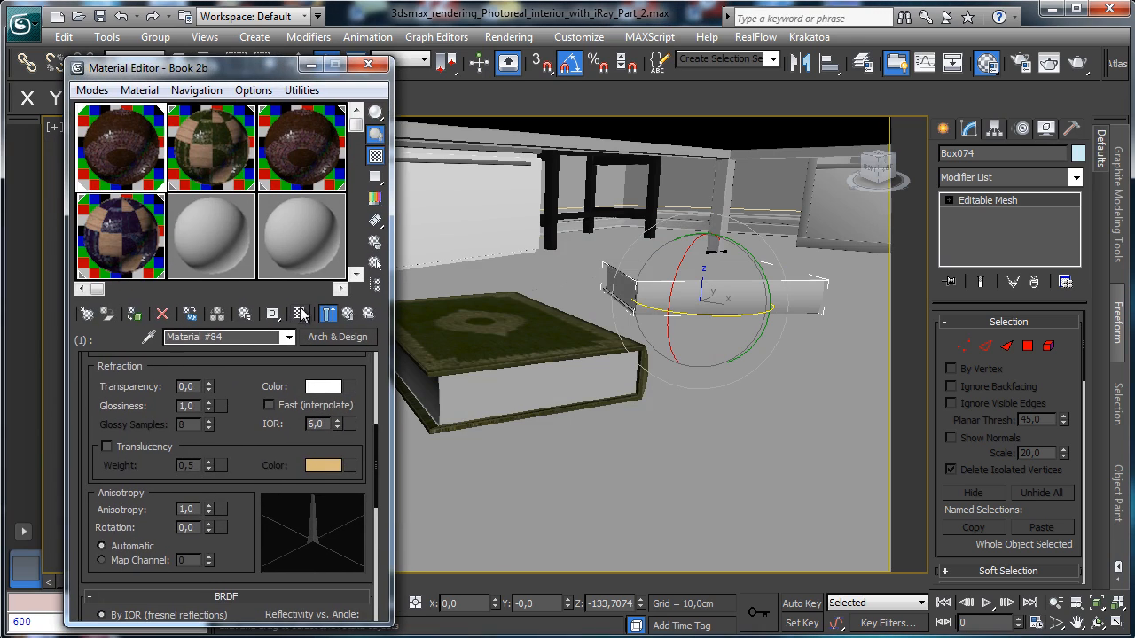
scroll(243, 430, up, 4)
scroll(244, 385, up, 3)
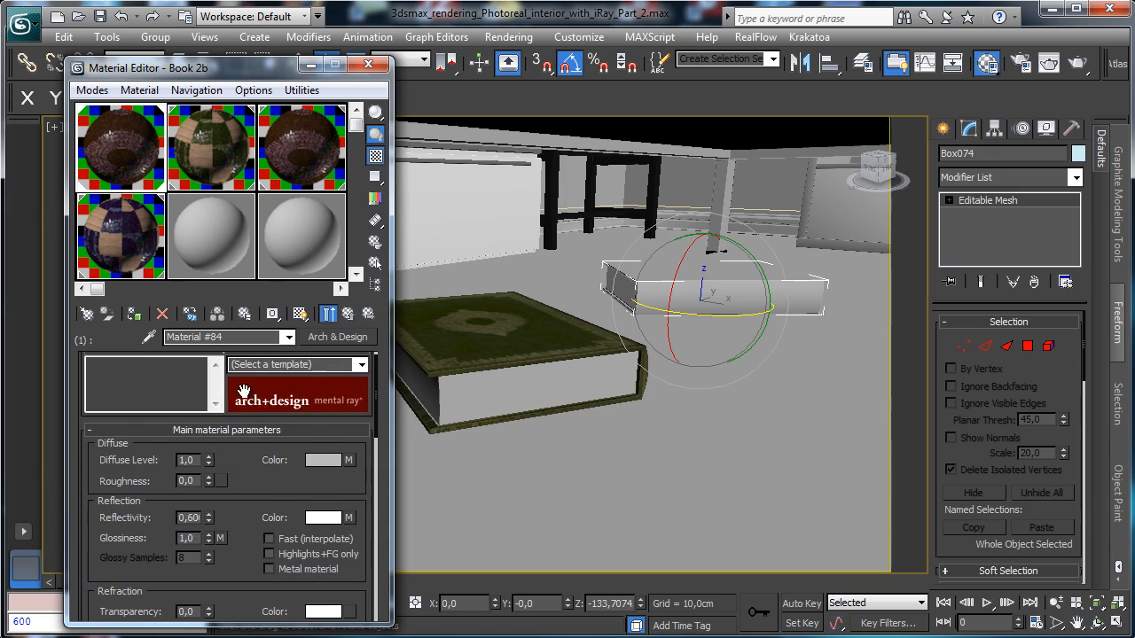
click(348, 461)
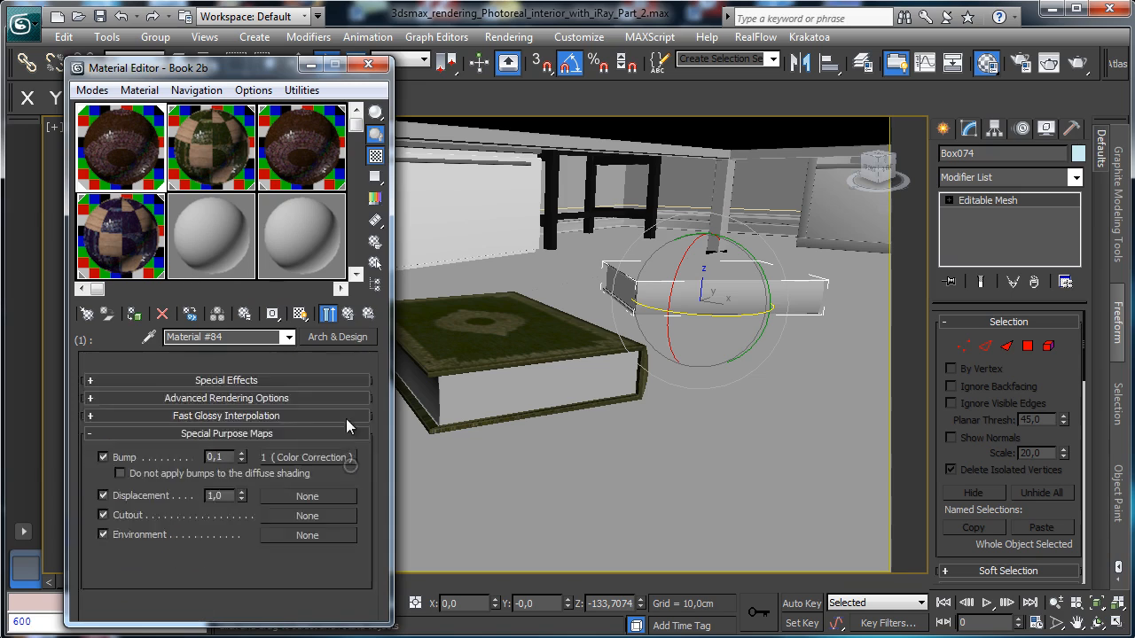
click(301, 315)
click(348, 315)
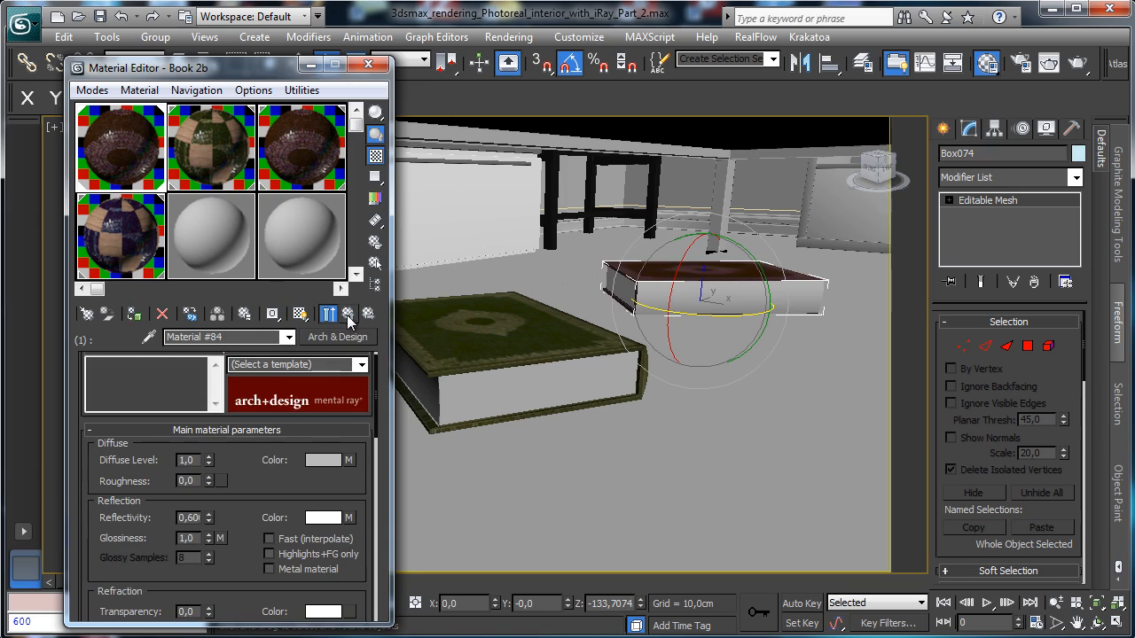
click(348, 314)
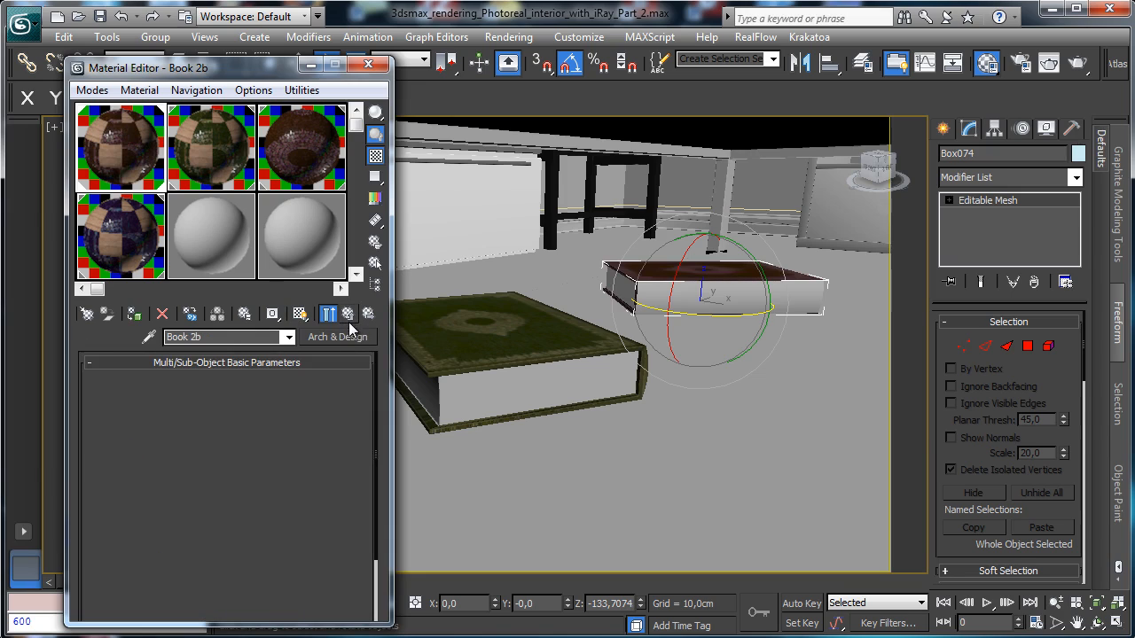
Show the diffuse map of Book 2b's sub-material 3 in the viewport.
click(275, 433)
scroll(245, 382, up, 3)
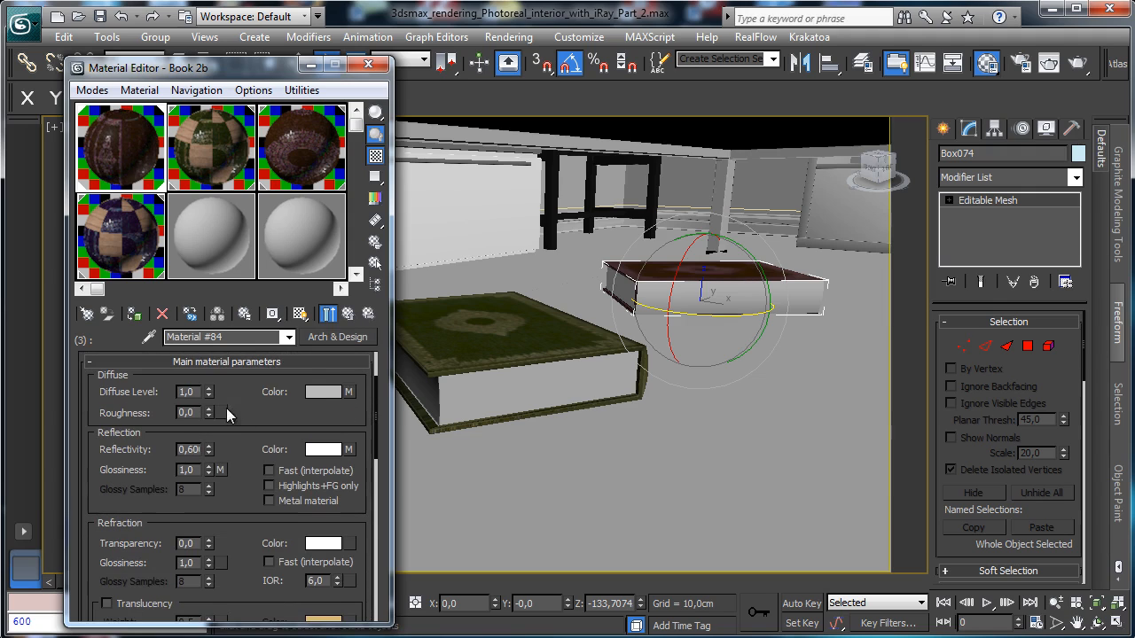
click(344, 391)
click(300, 318)
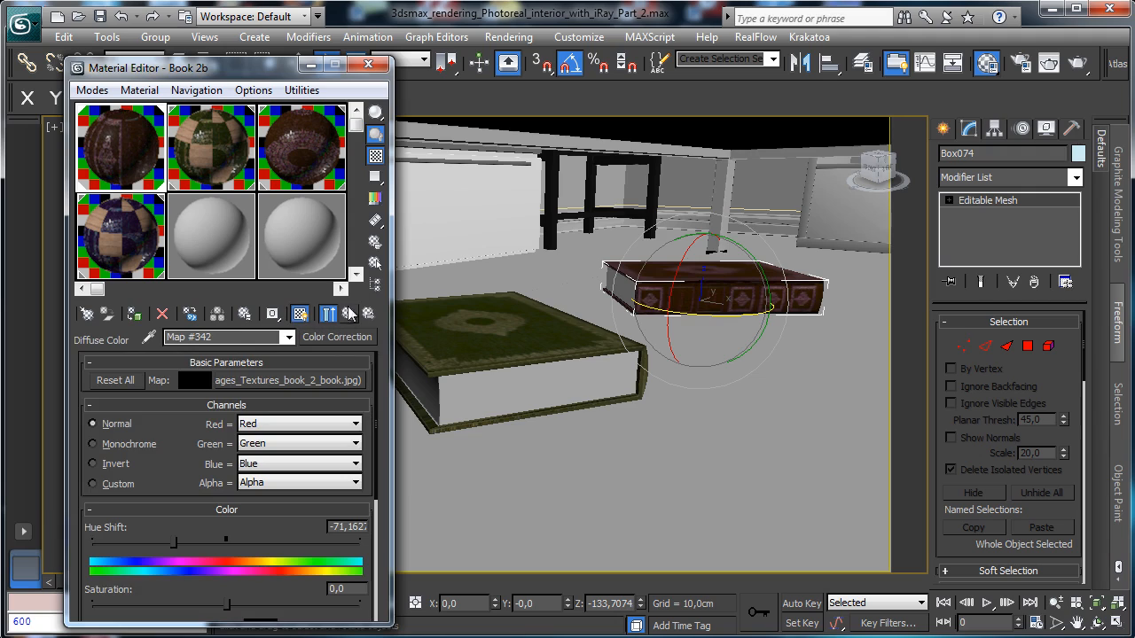
Clone the front green book as a copy and raise it about 5.9 cm so it rests on the original.
click(461, 304)
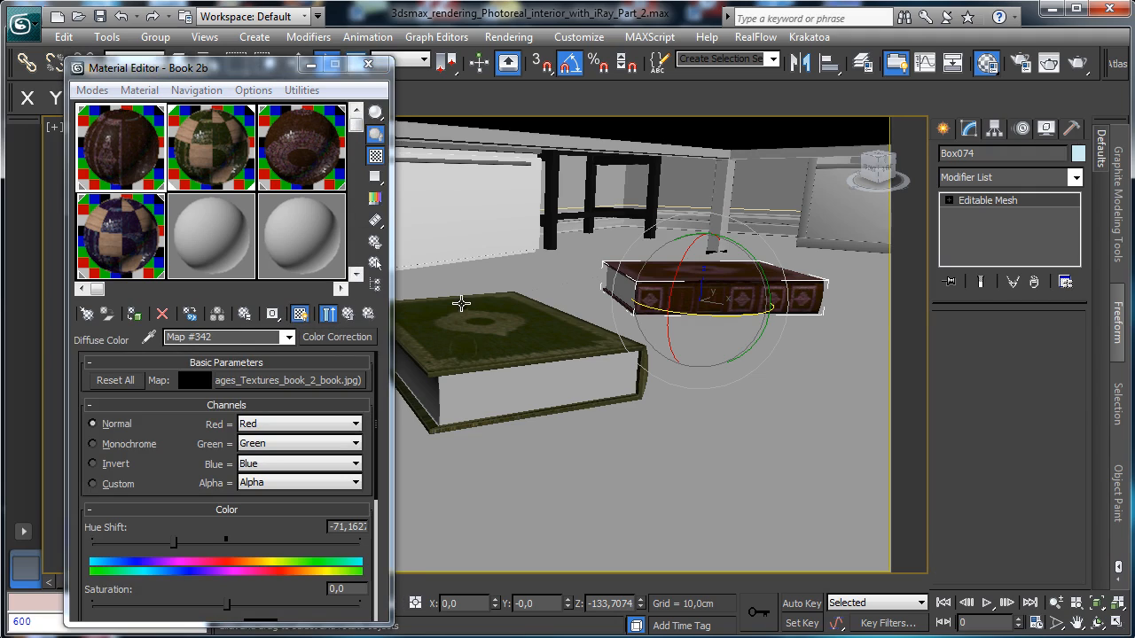
drag(149, 69, 100, 111)
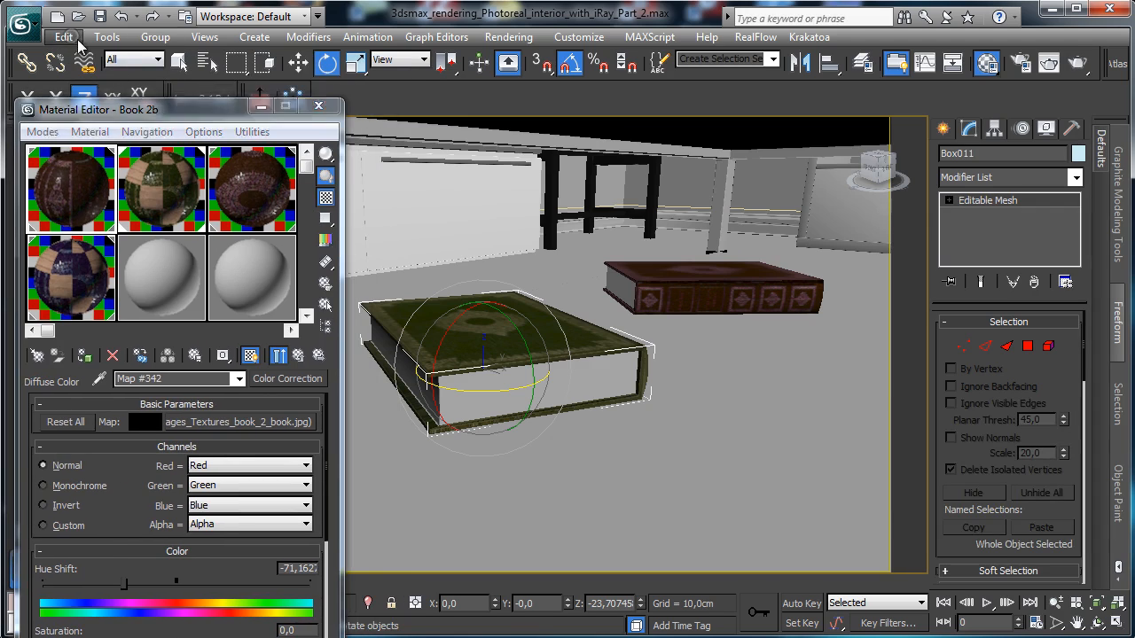
click(71, 39)
click(71, 169)
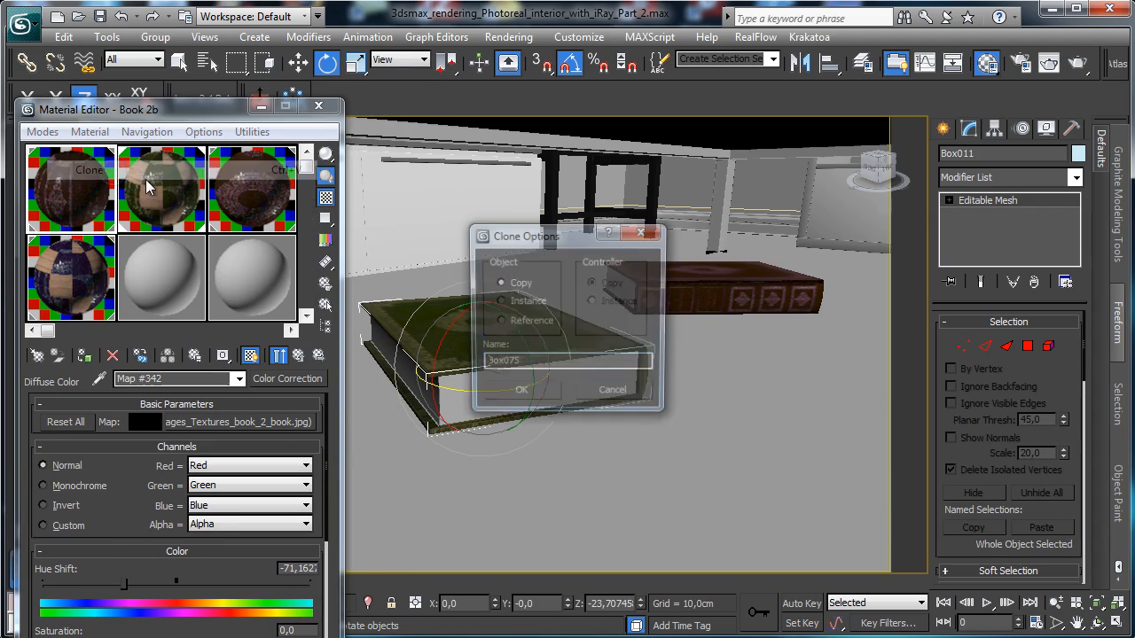
click(534, 400)
key(w)
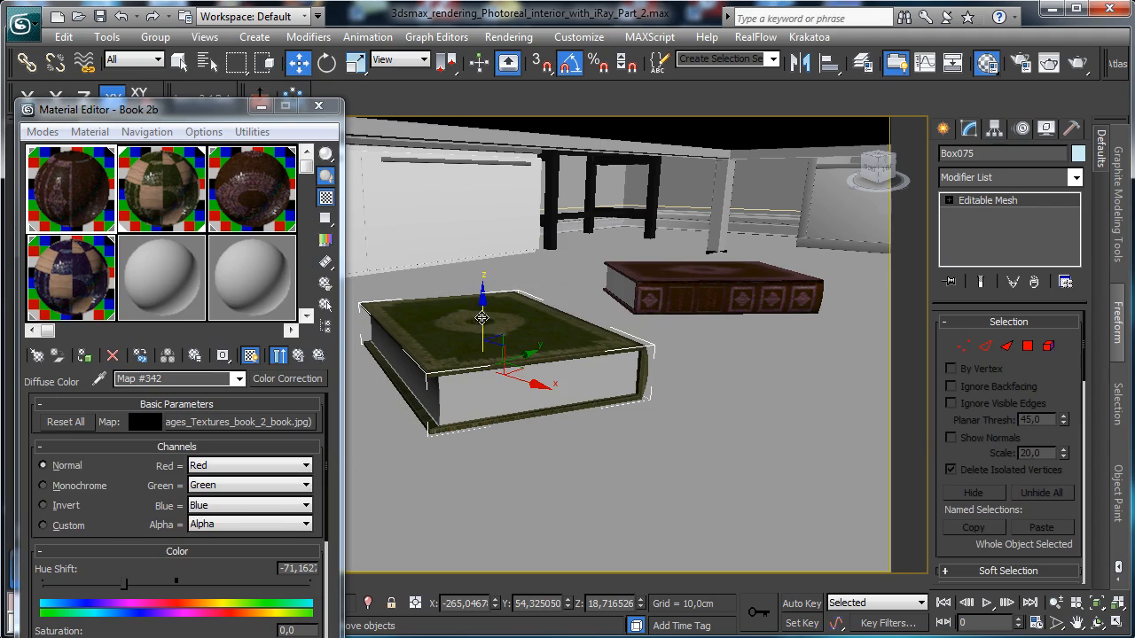
drag(481, 318, 483, 272)
Rotate the upper green book 135 degrees about the Z axis and shift it horizontally over the lower book.
click(326, 62)
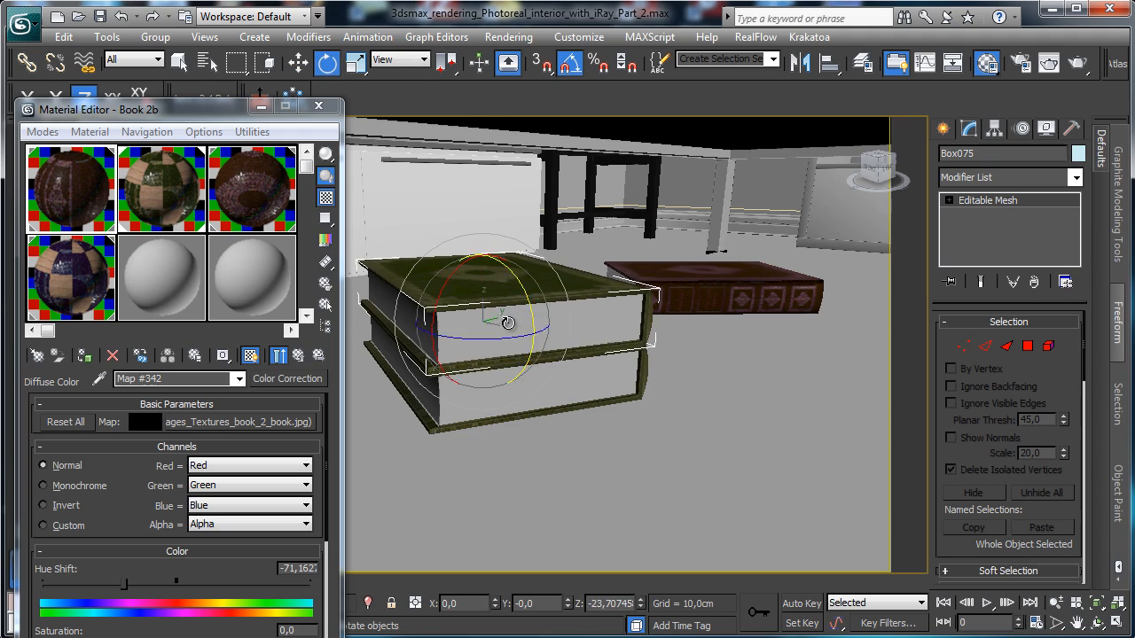
drag(531, 338, 609, 318)
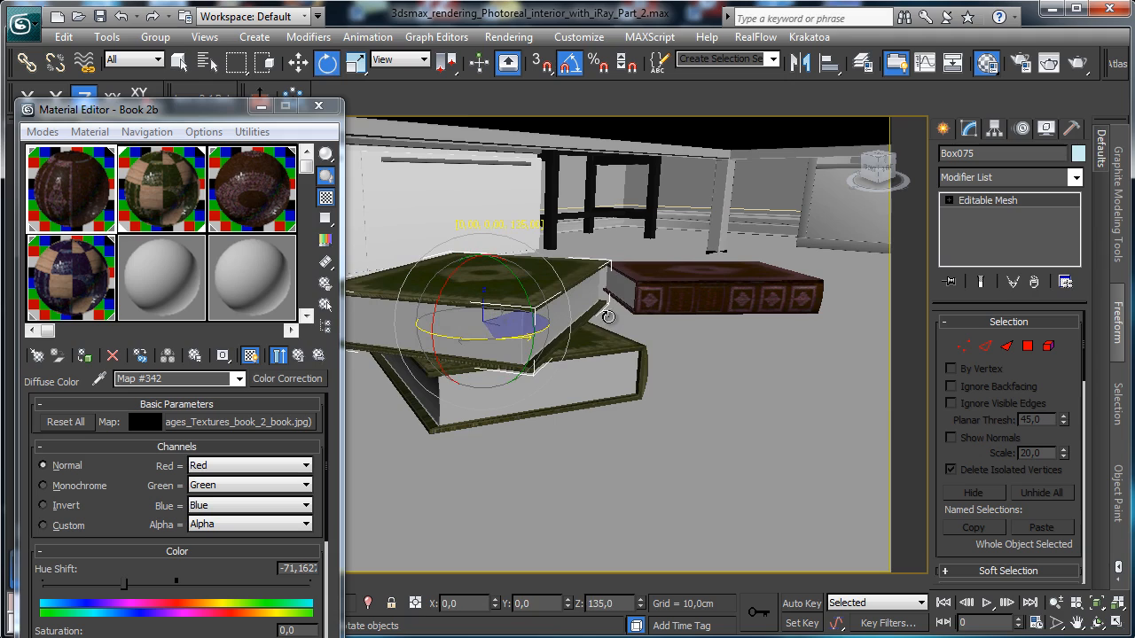
click(297, 62)
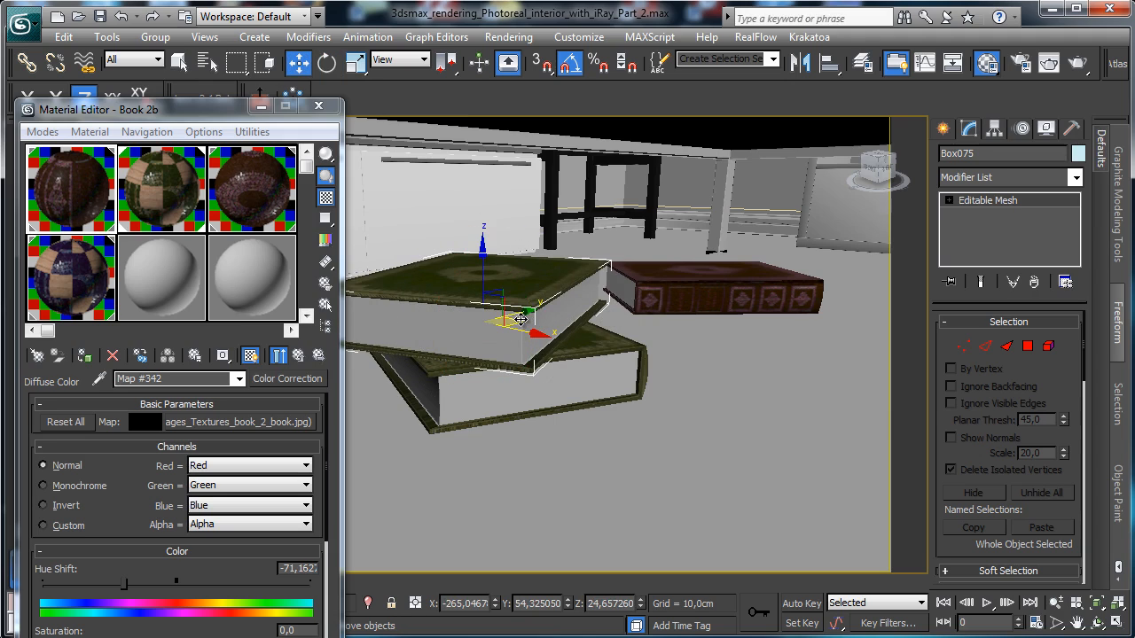
drag(528, 318, 567, 317)
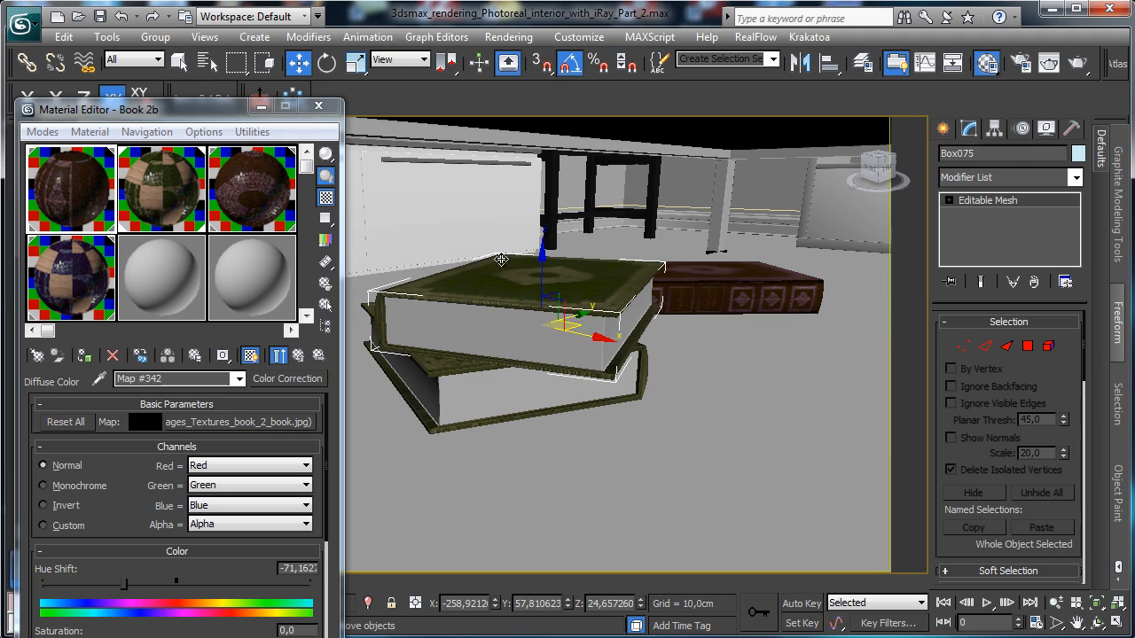
Assign the Book 3 material to the upper book of the stack.
click(167, 209)
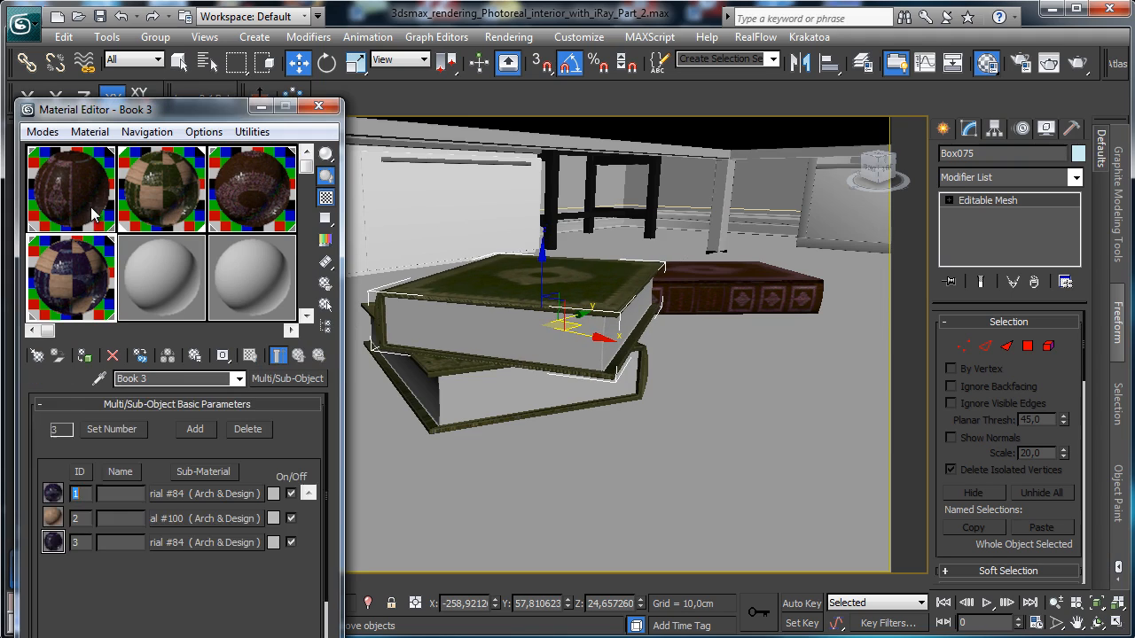
click(175, 211)
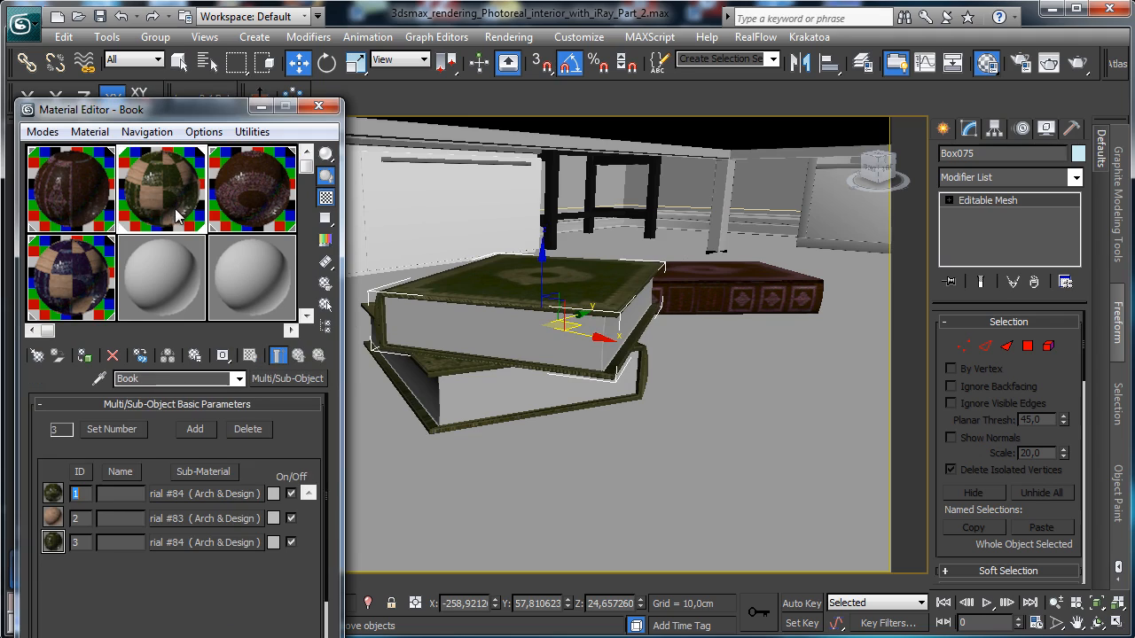
click(92, 356)
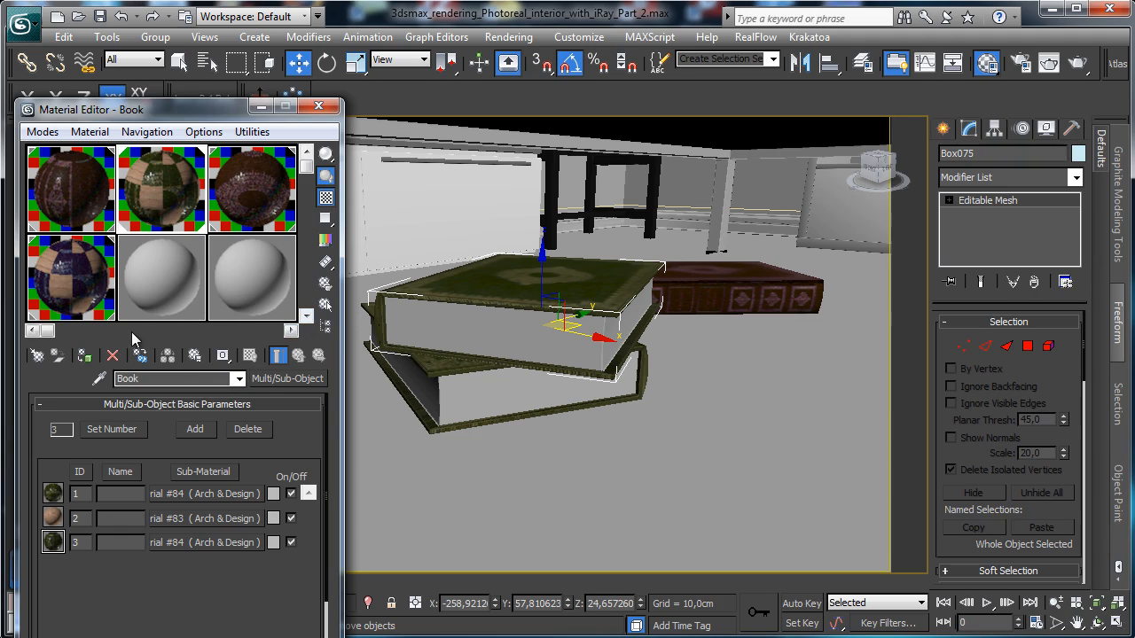
click(73, 282)
click(88, 355)
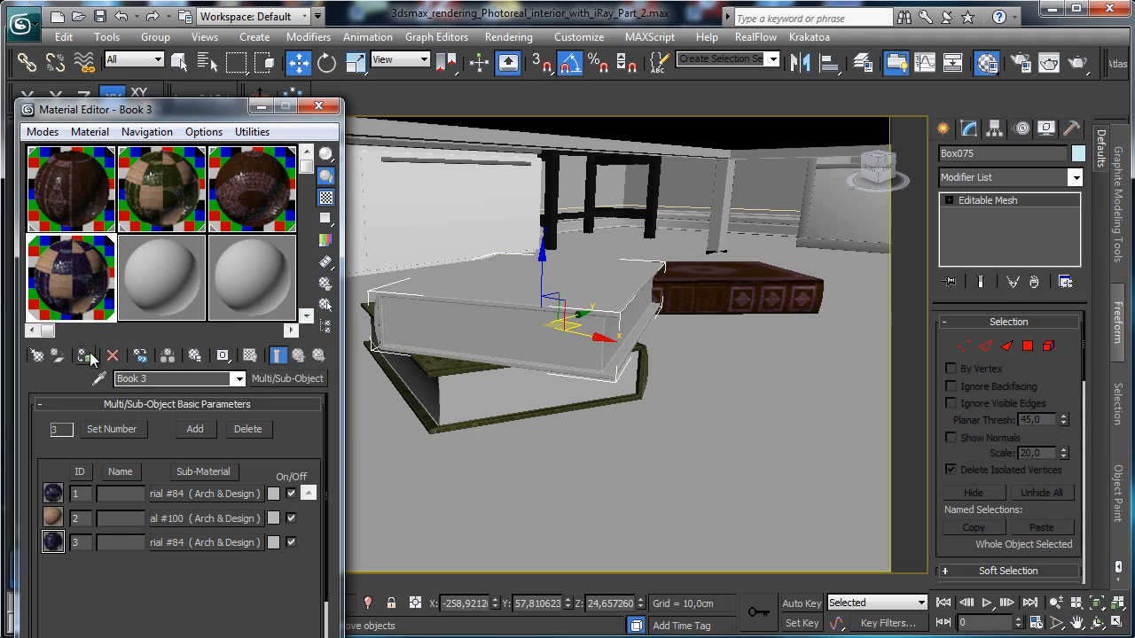
Show the diffuse map of Book 3's sub-material 1 in the viewport and close the Material Editor.
click(204, 494)
scroll(260, 442, down, 15)
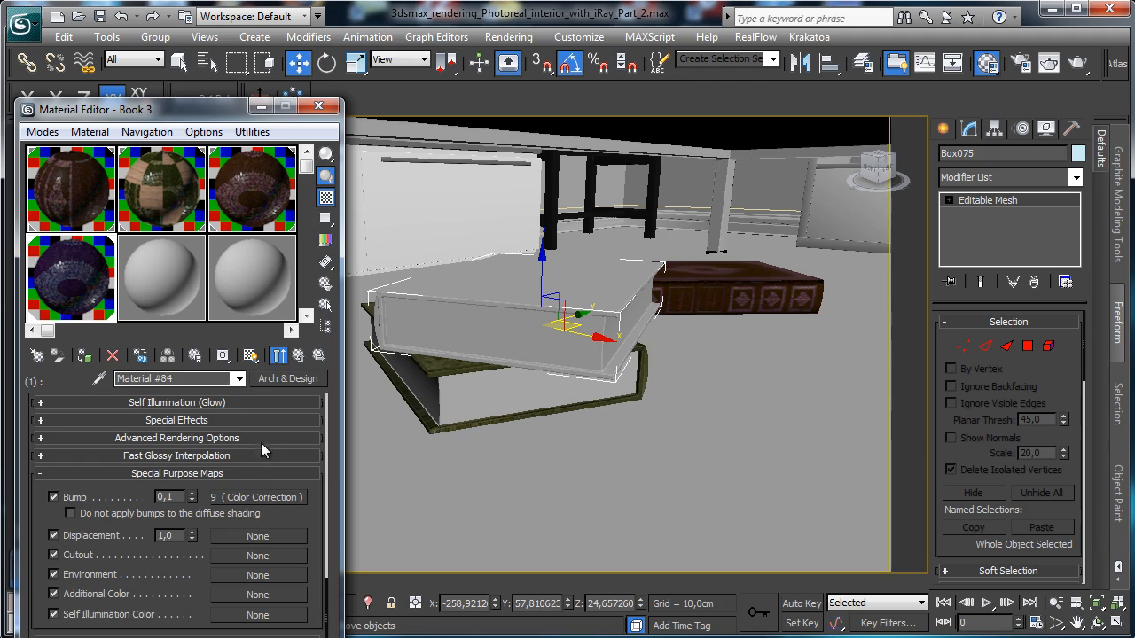
scroll(162, 519, up, 8)
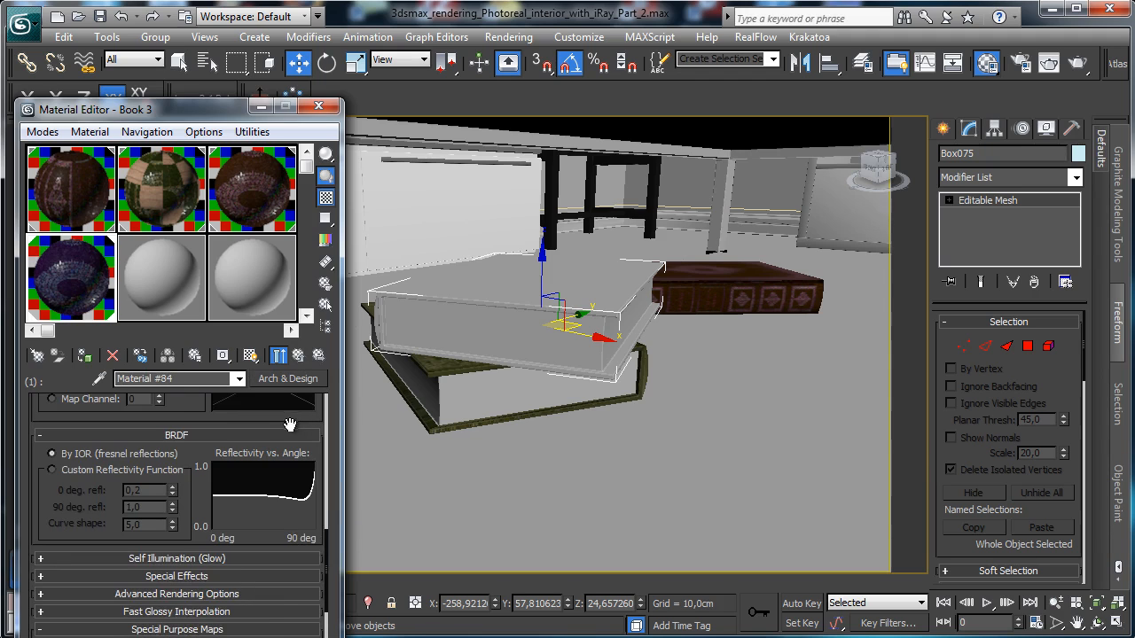
scroll(163, 519, up, 10)
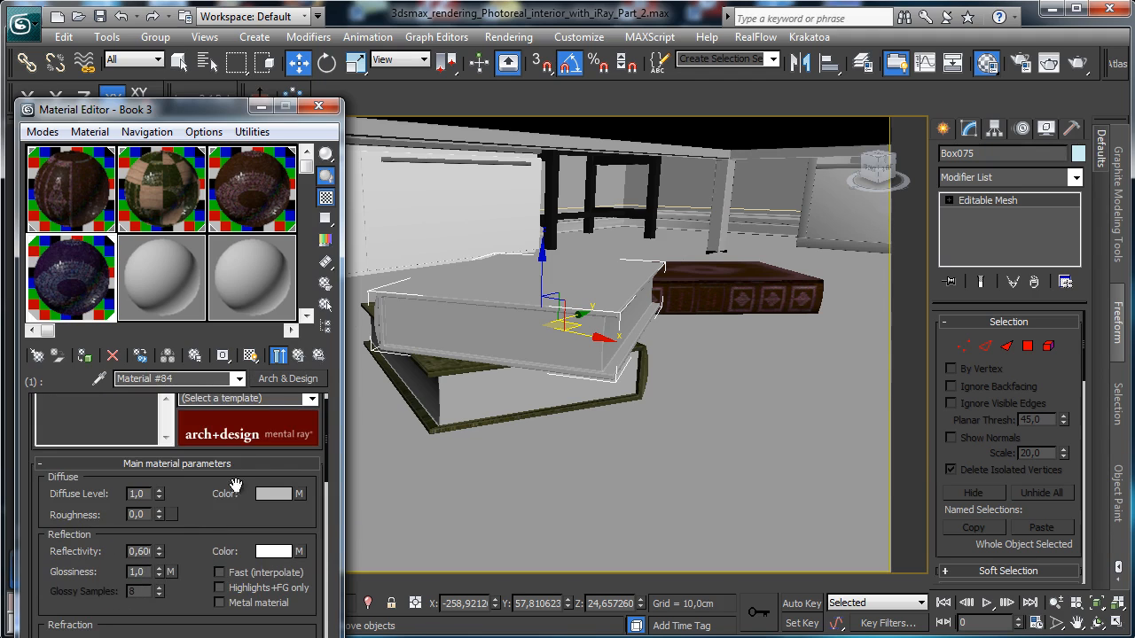
click(299, 496)
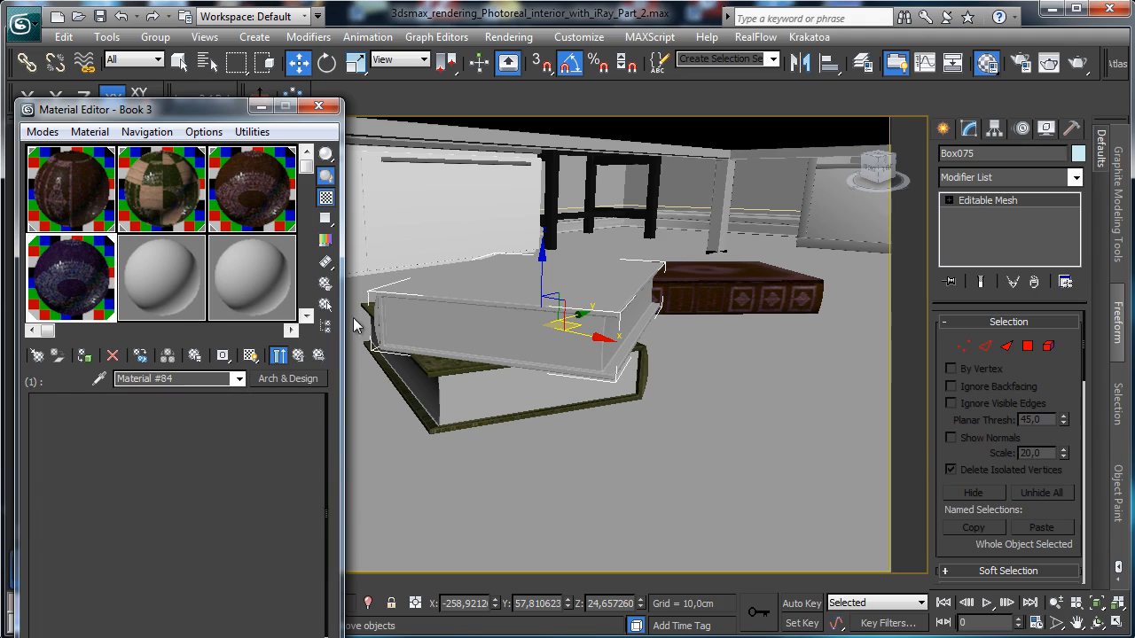
click(251, 356)
click(326, 106)
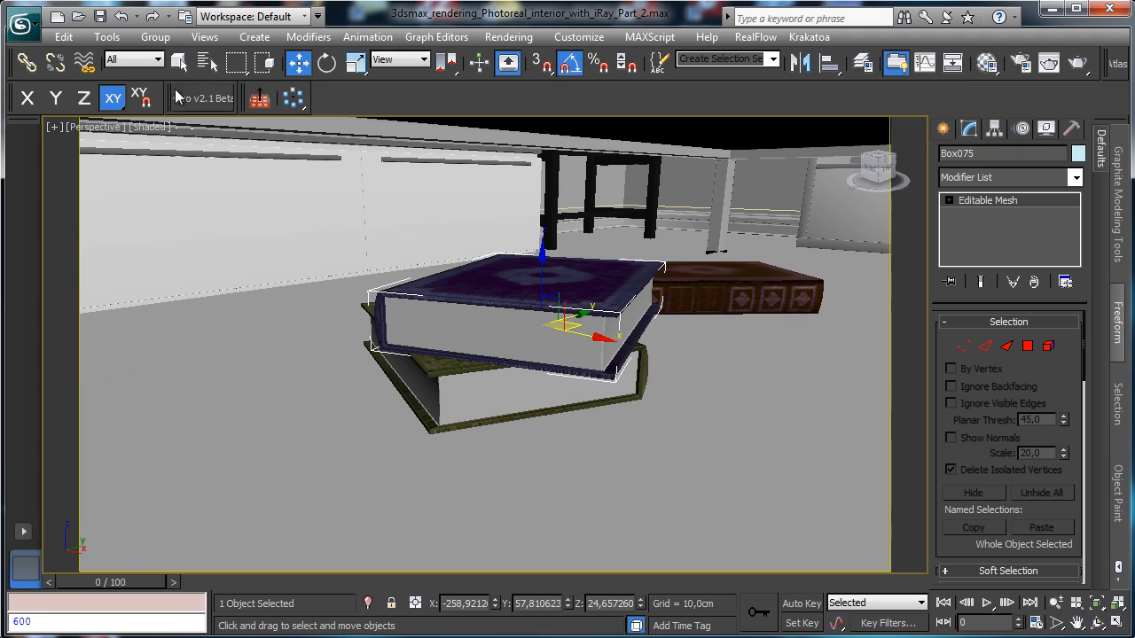
Switch the perspective viewport to the VRayPhysicalCamera004 view.
click(113, 129)
mouse_move(233, 147)
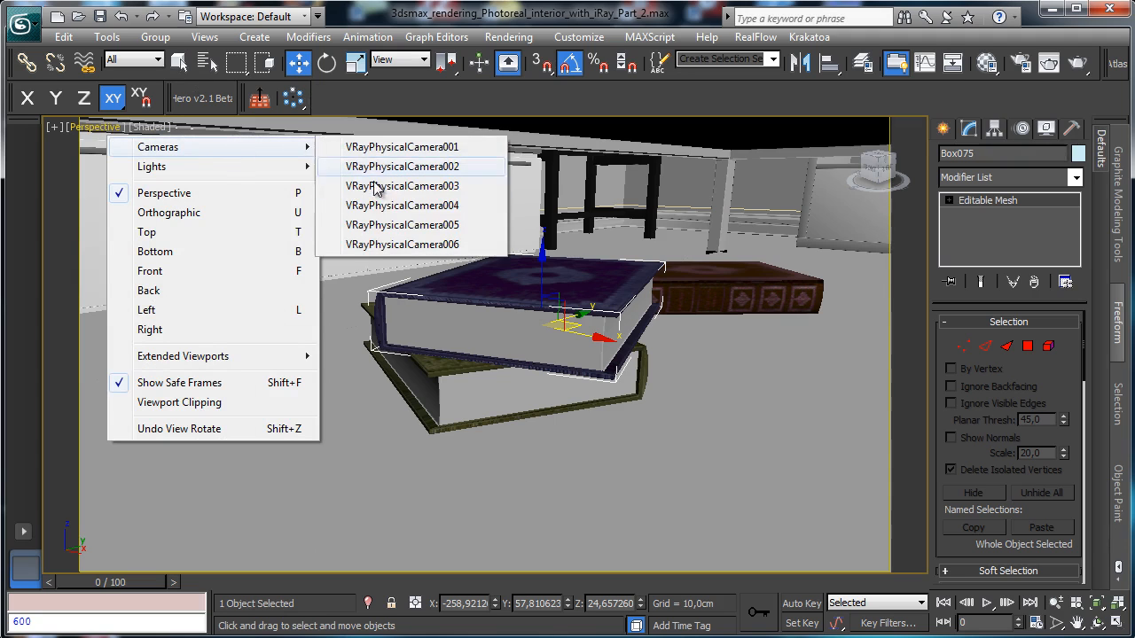
click(383, 206)
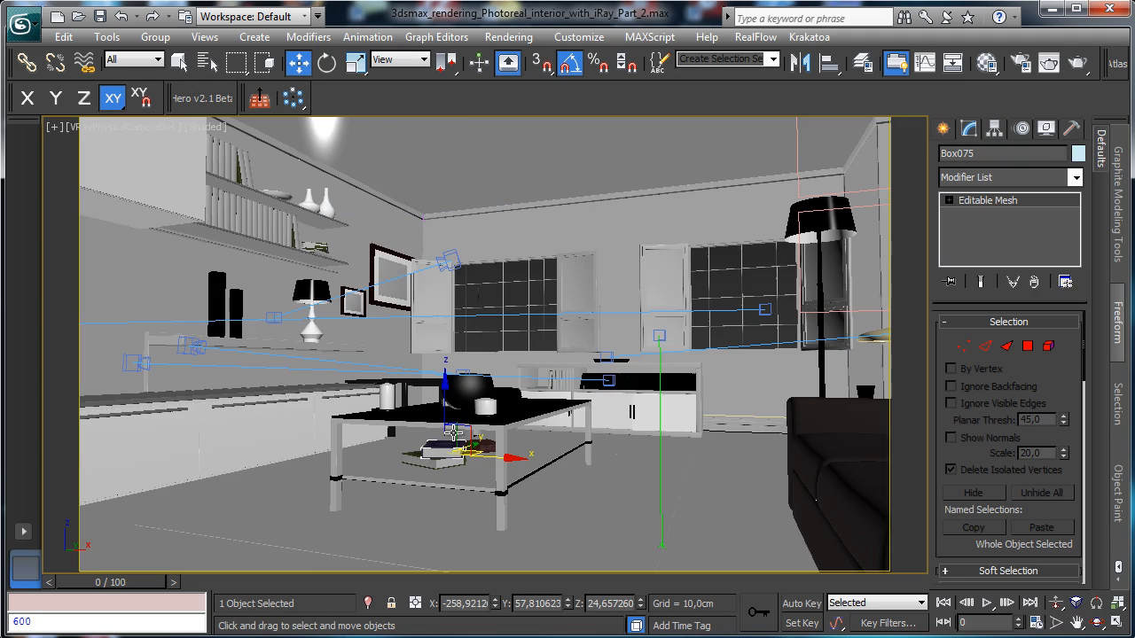
Set a render region around the books under the coffee table in the rendered frame window and render it.
click(1049, 62)
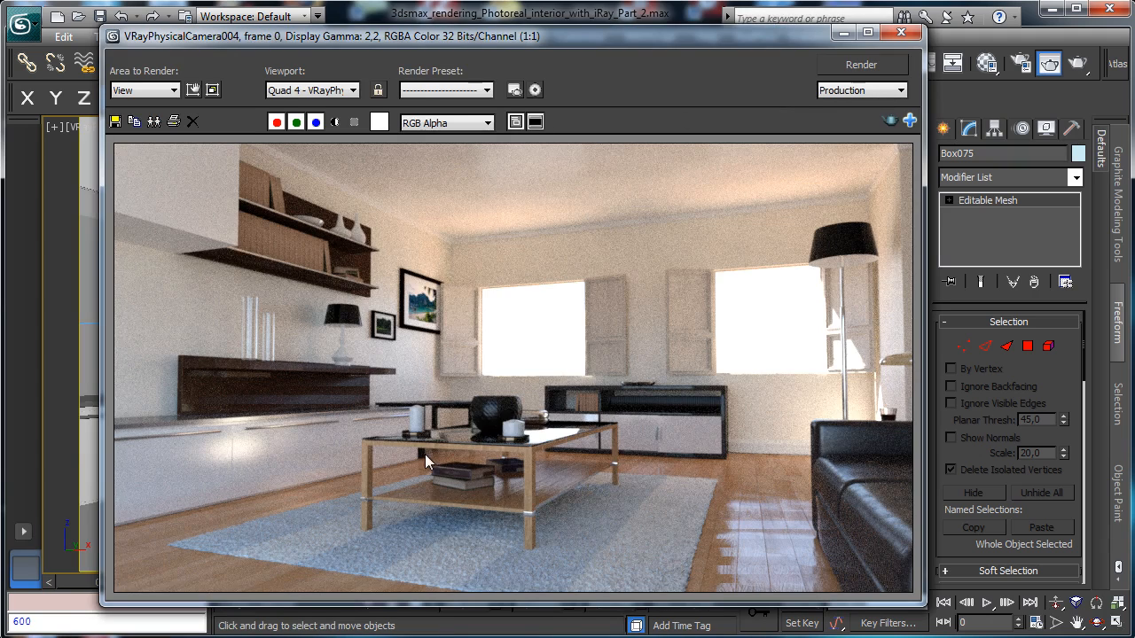
click(194, 90)
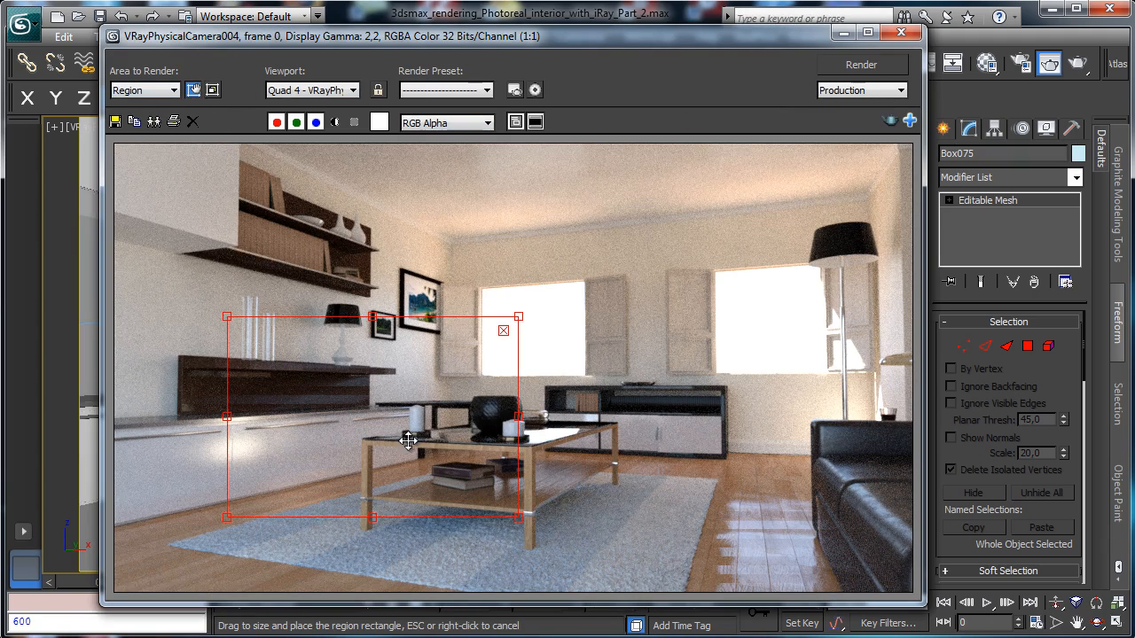
drag(226, 317, 353, 395)
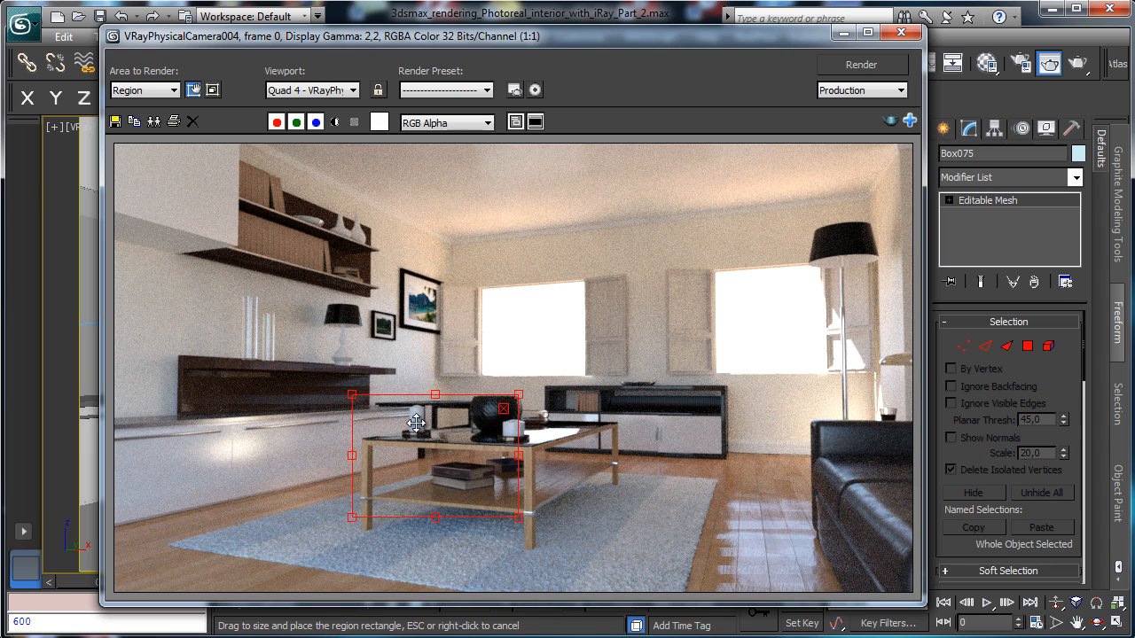
drag(413, 431, 449, 455)
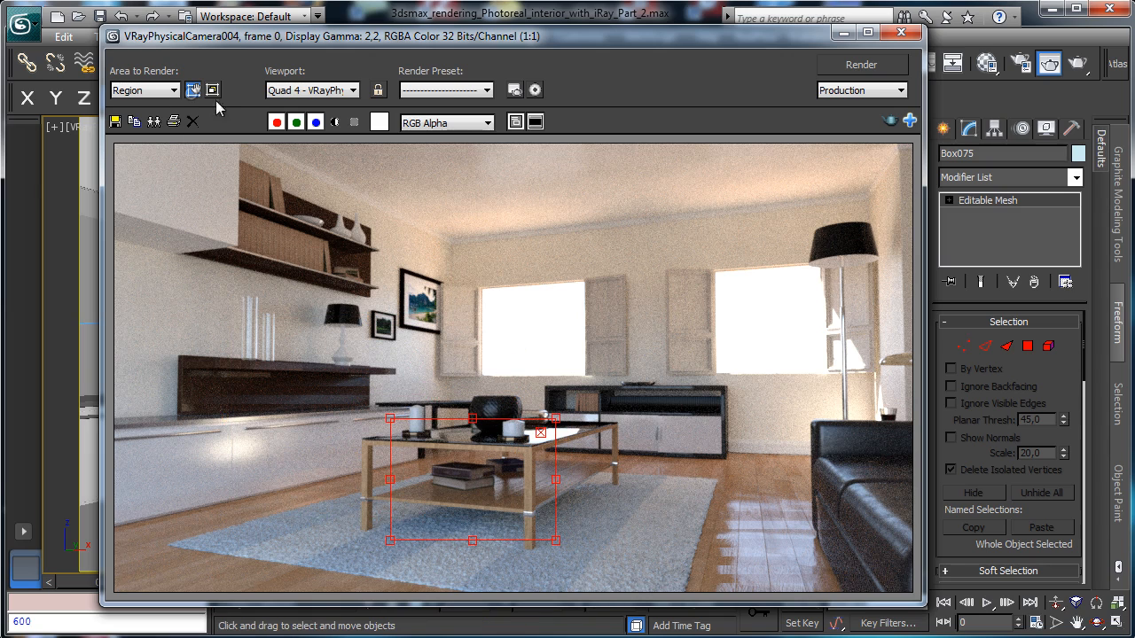
click(891, 65)
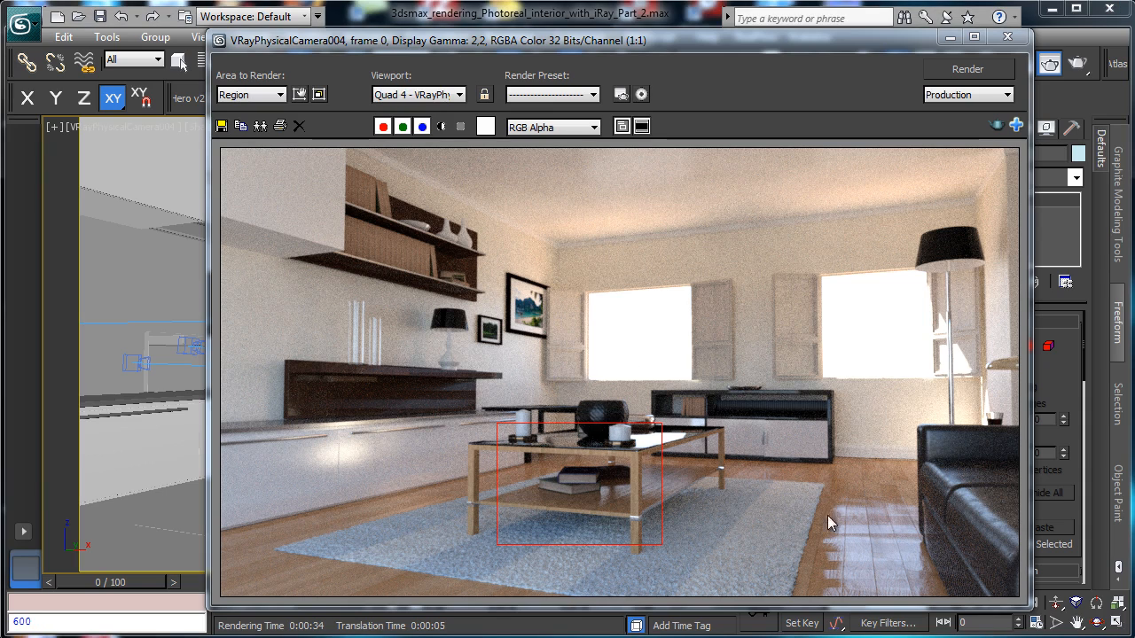
Move the render region onto the reflective wood floor beside the sofa and minimize the rendered frame window.
click(300, 94)
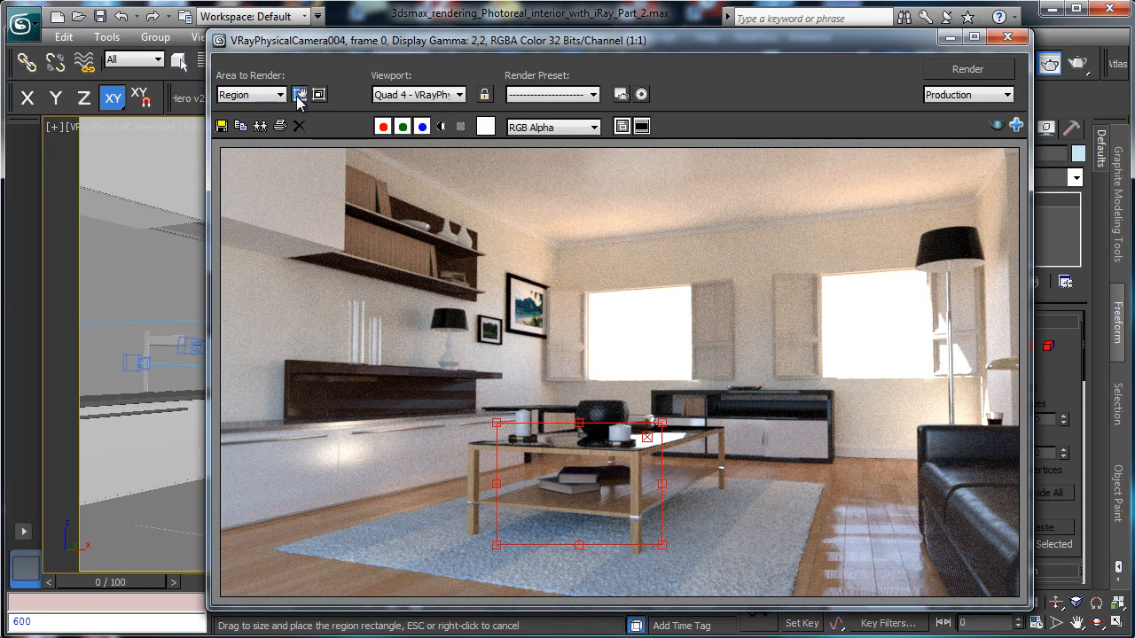
drag(562, 502, 855, 561)
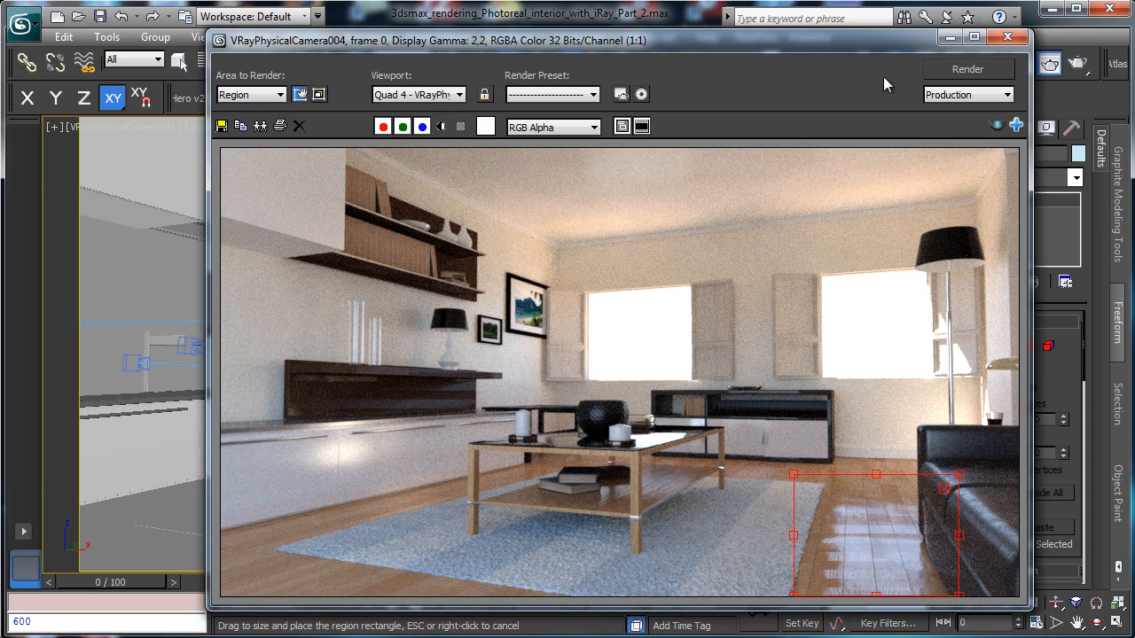
drag(796, 41, 536, 37)
click(689, 34)
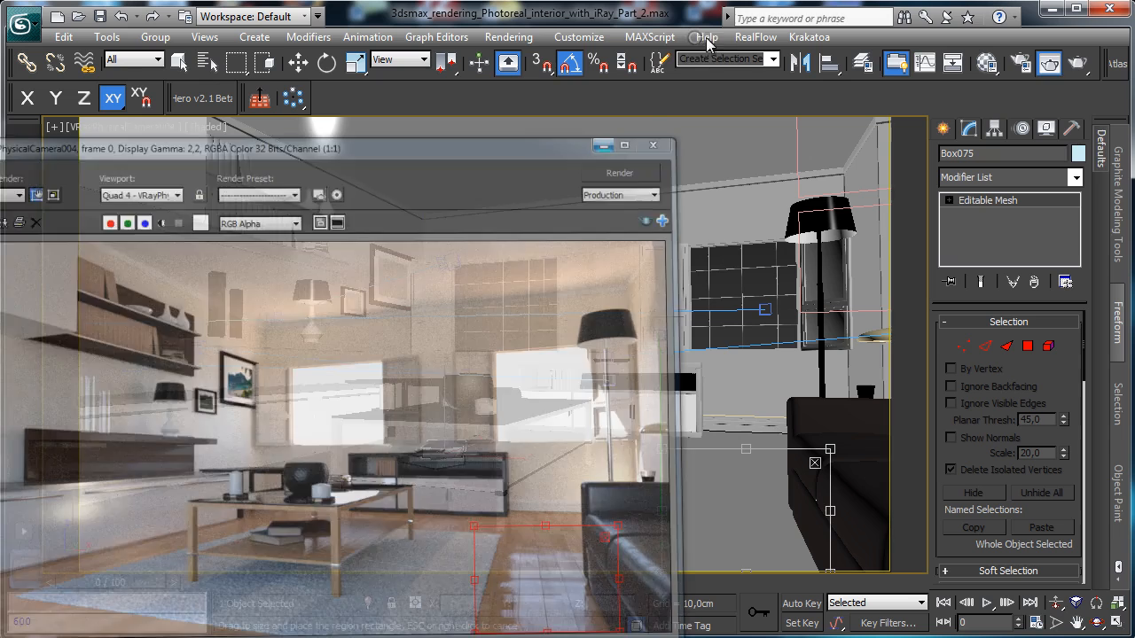
Open the Material Editor and pick the floor's Pavement material from the scene into an empty sample slot.
key(m)
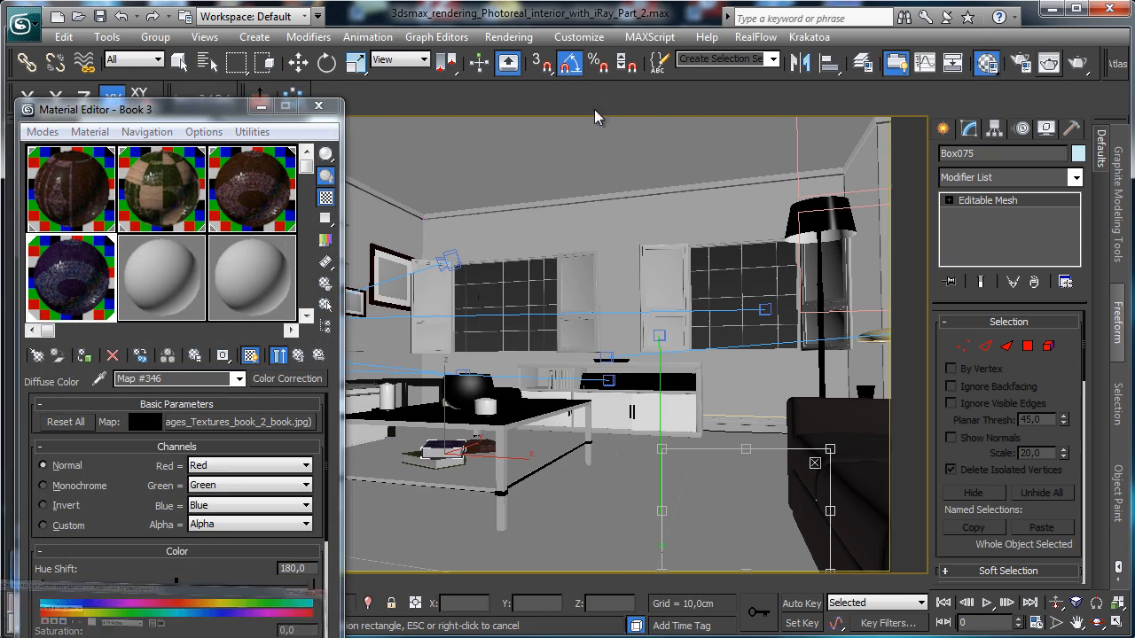
click(1050, 64)
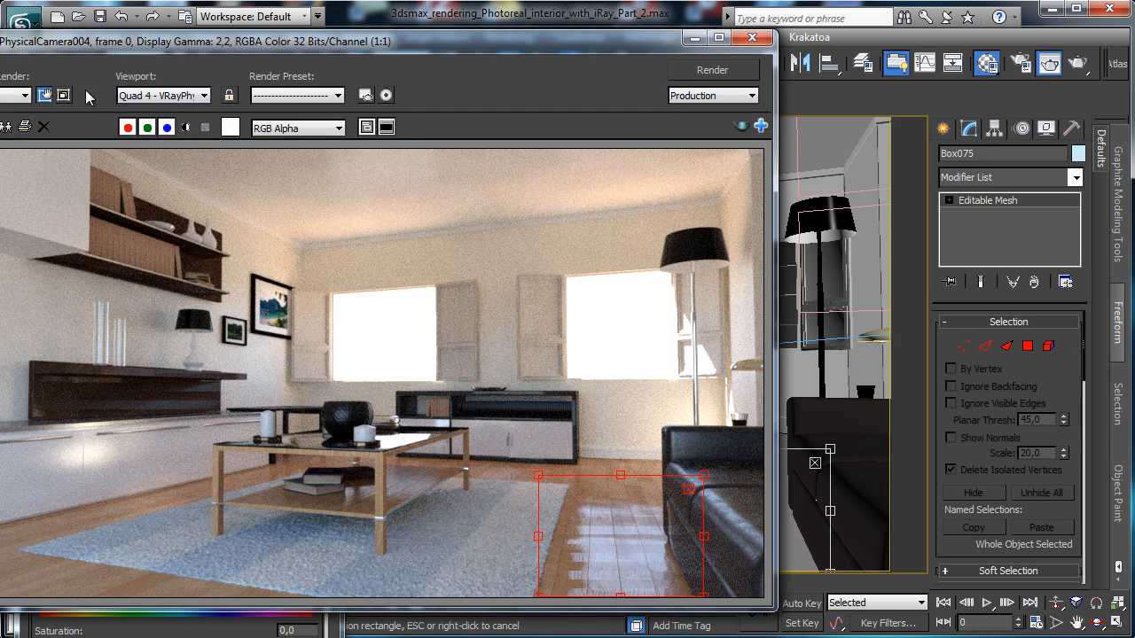
click(694, 38)
click(269, 223)
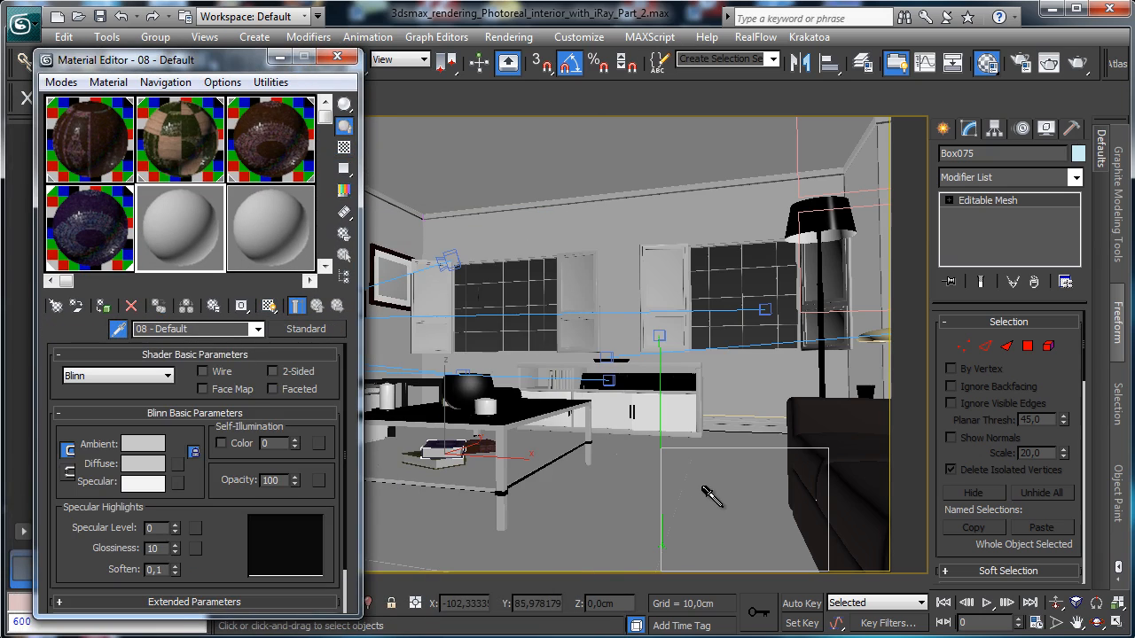
click(680, 490)
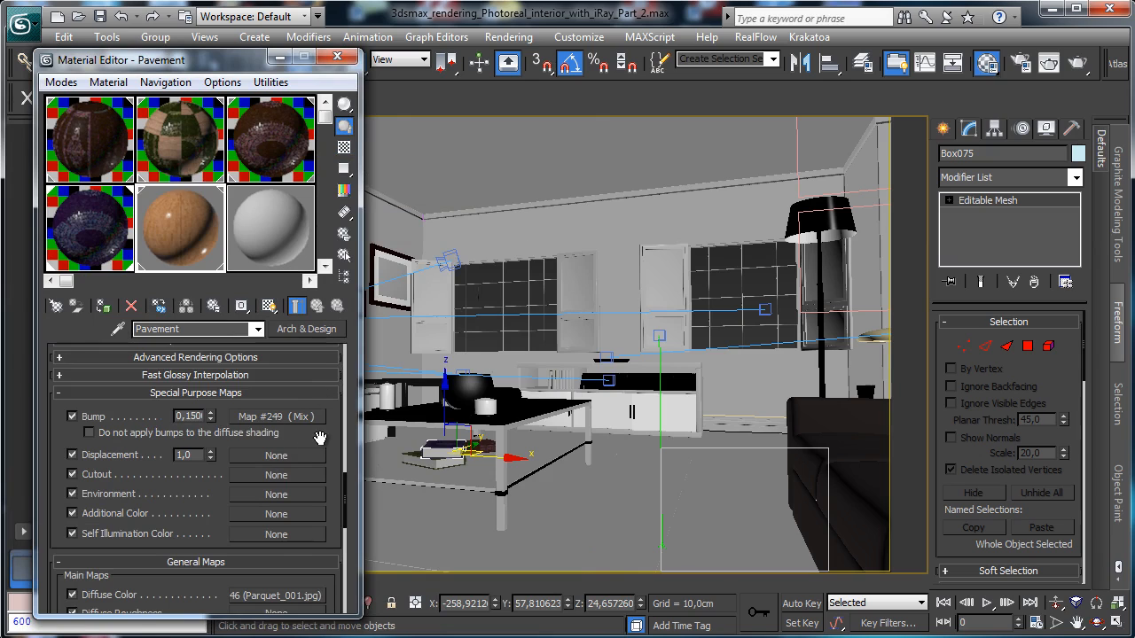
Lower the brightness of the Color Correction map in Pavement's reflection color to about 6,98, previewing the map itself in the sample slot.
scroll(324, 431, up, 5)
scroll(213, 389, up, 10)
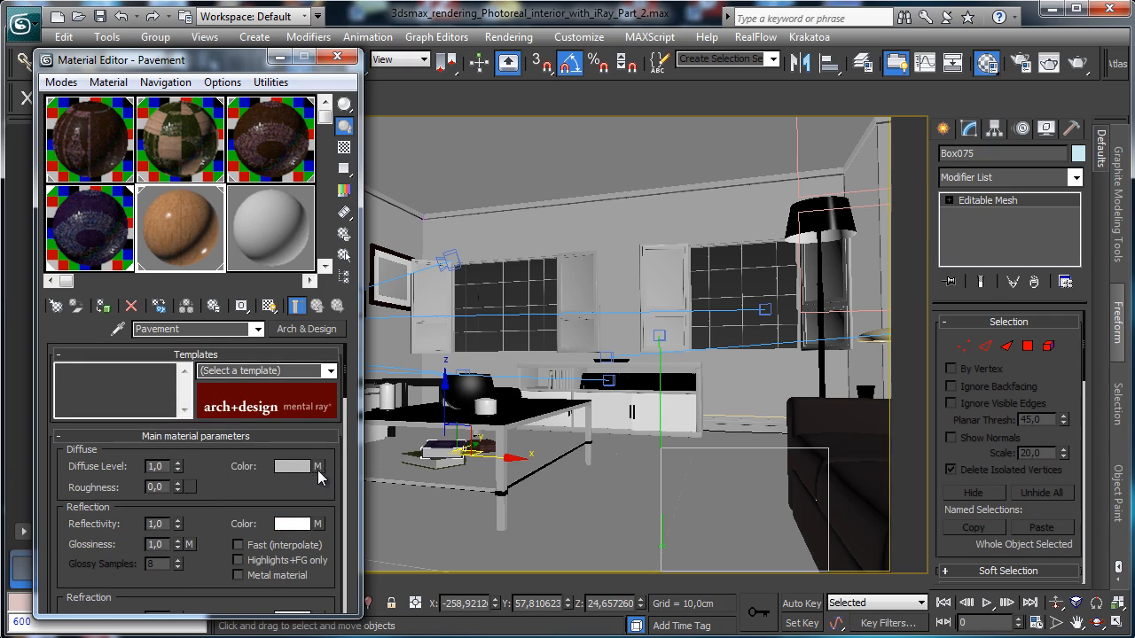
click(319, 524)
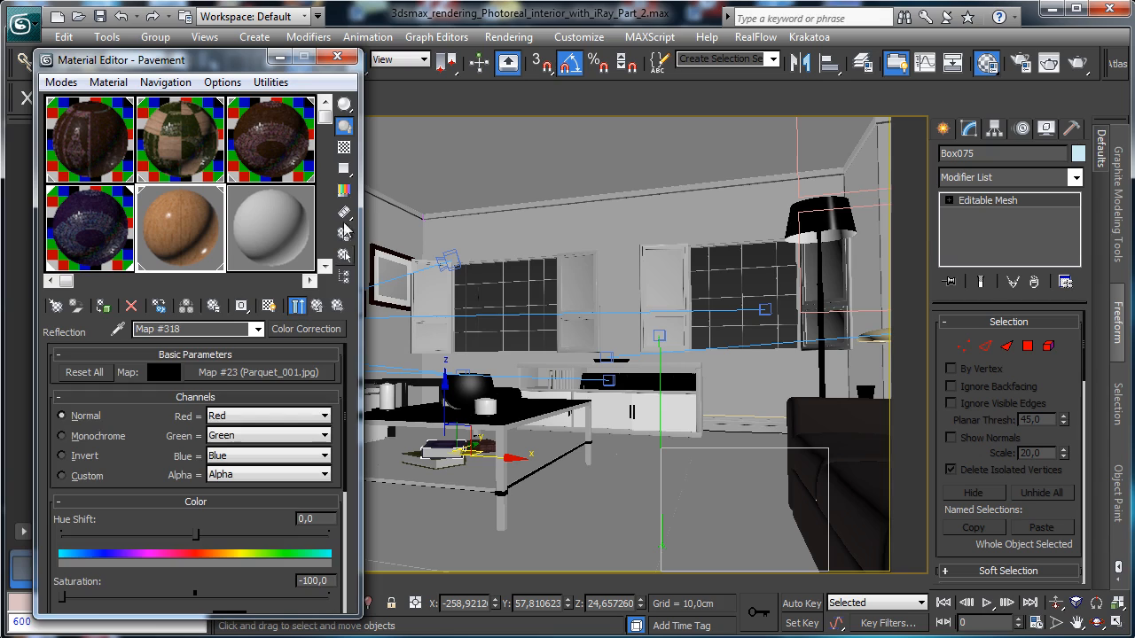
click(295, 306)
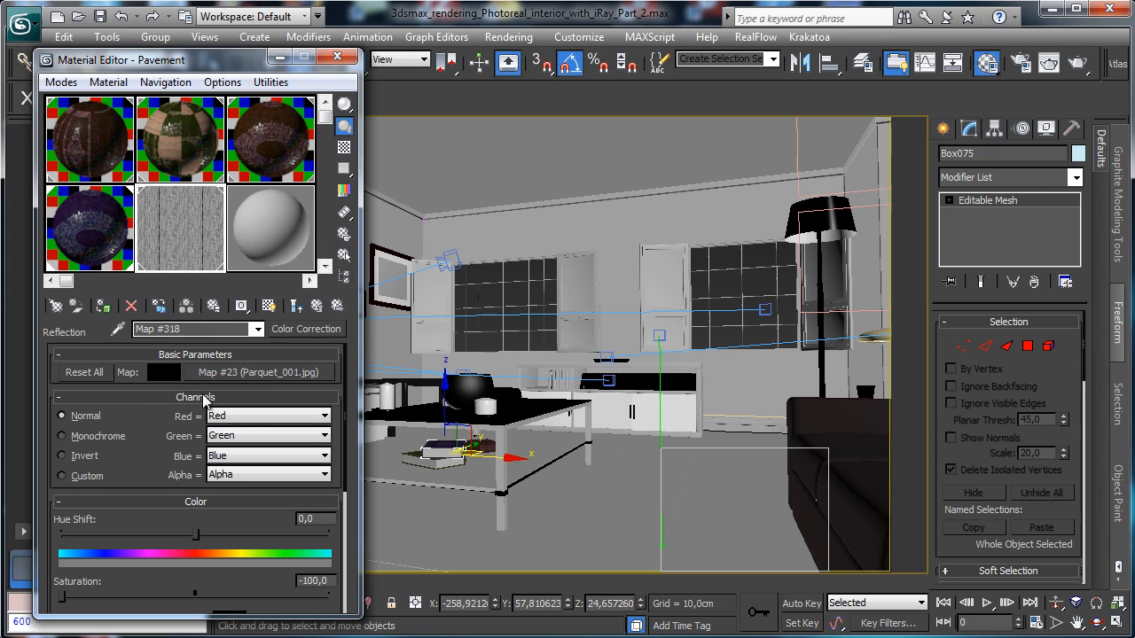
scroll(151, 421, down, 3)
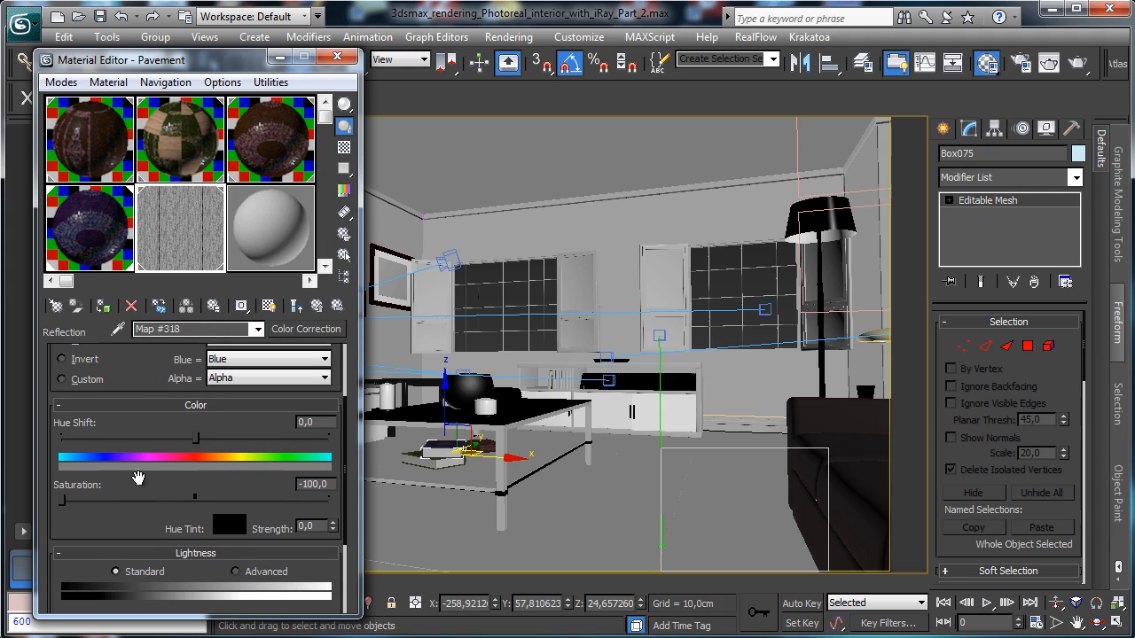
scroll(133, 524, down, 4)
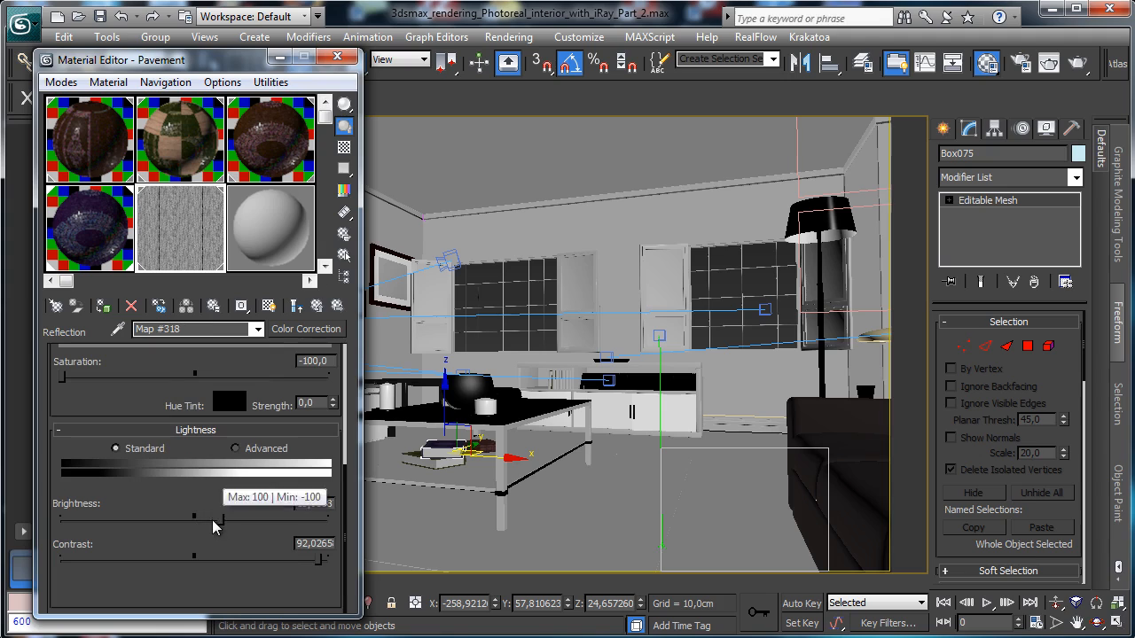
drag(213, 527, 204, 526)
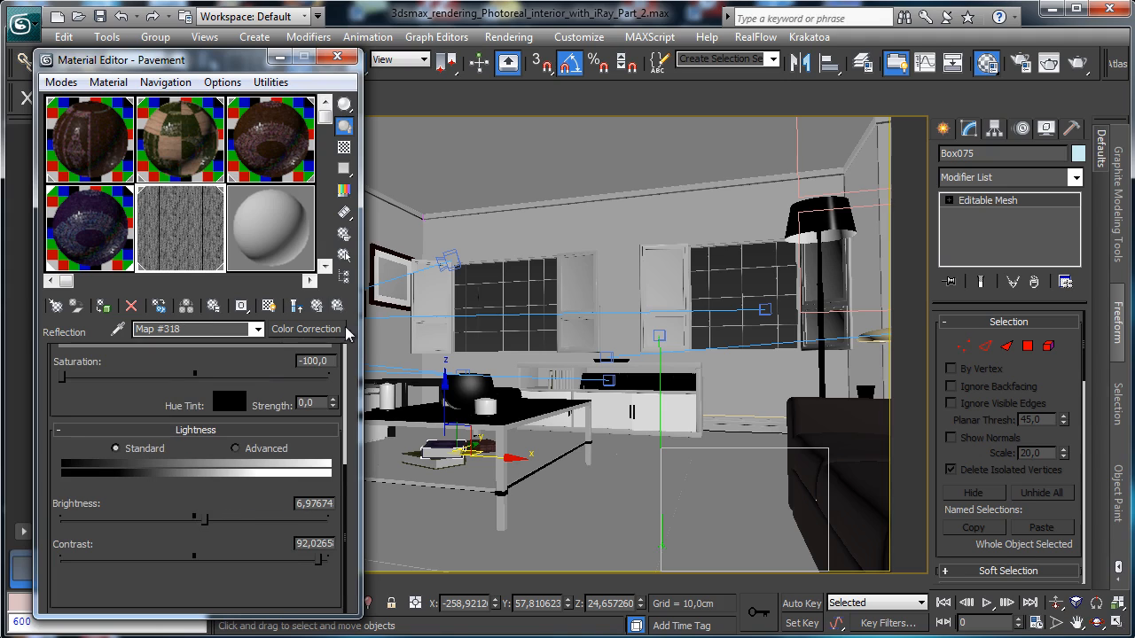
Lower the brightness of the Color Correction map in Pavement's reflection glossiness to about 25,58 and render the floor region.
click(317, 306)
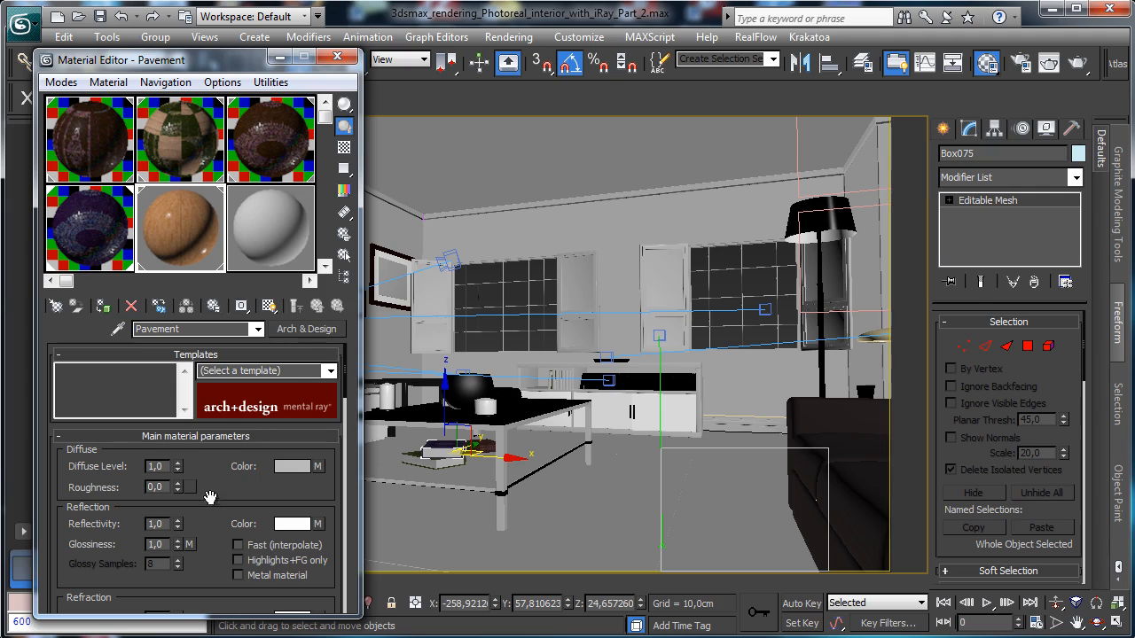
click(188, 545)
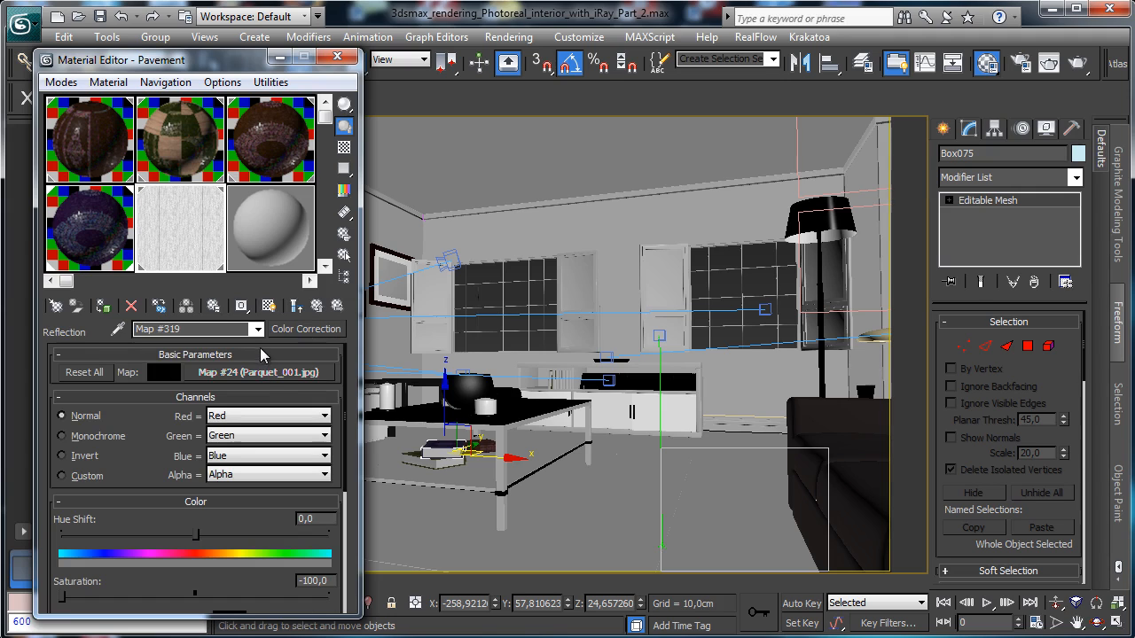
scroll(230, 558, down, 5)
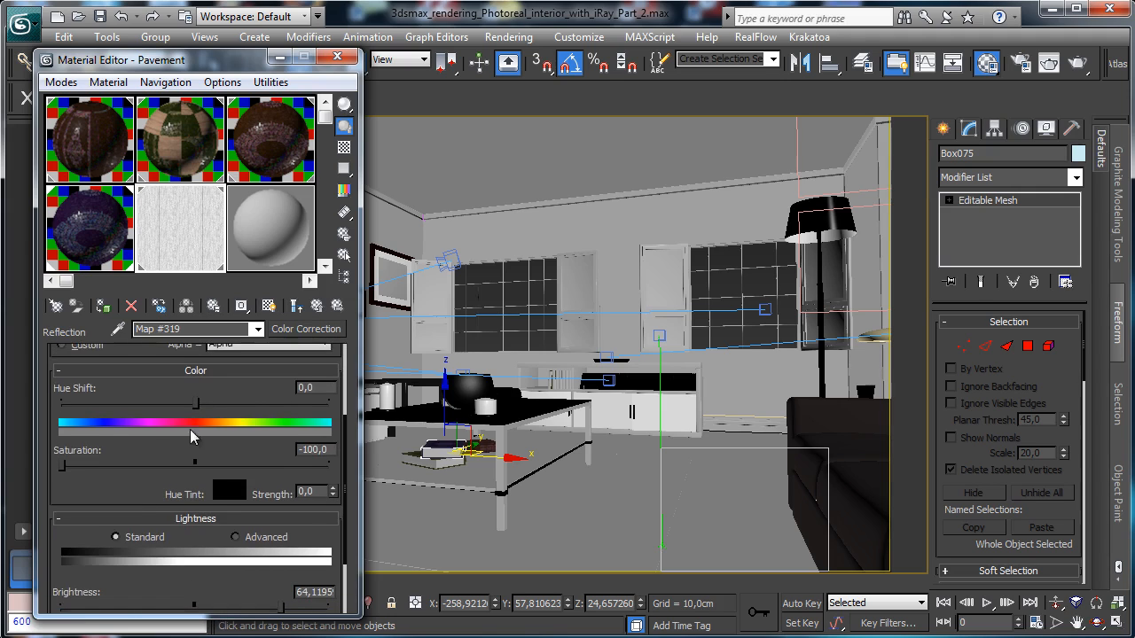
scroll(204, 426, down, 3)
drag(281, 517, 230, 522)
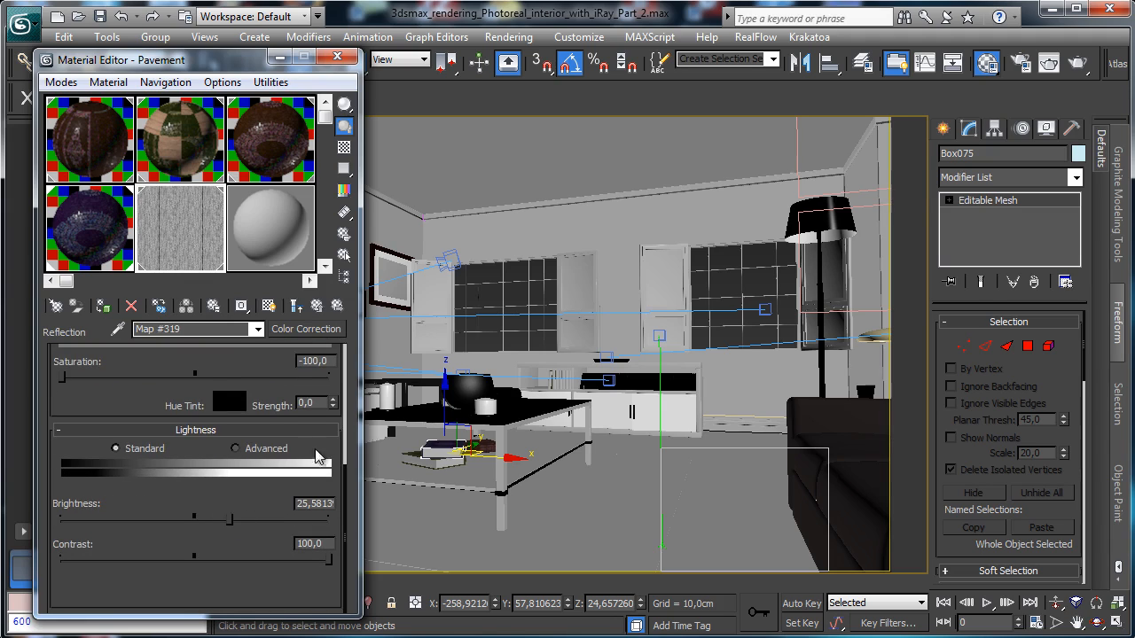
click(1060, 69)
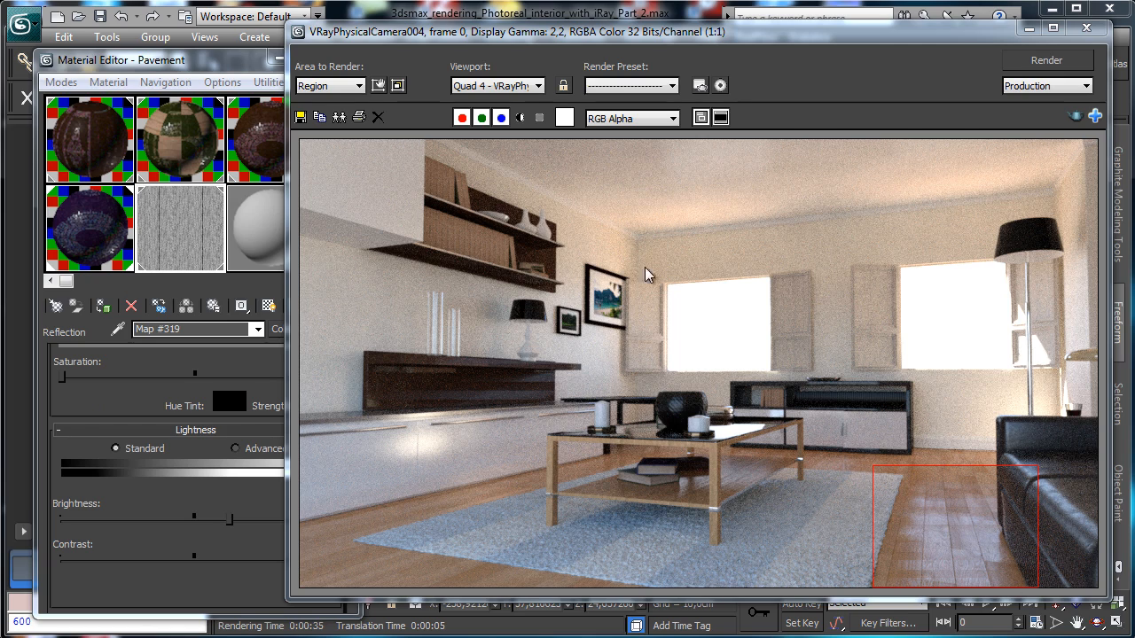
Move the render region onto the carpet between the coffee table and the sofa and minimize the rendered frame window.
click(378, 86)
drag(945, 527, 821, 532)
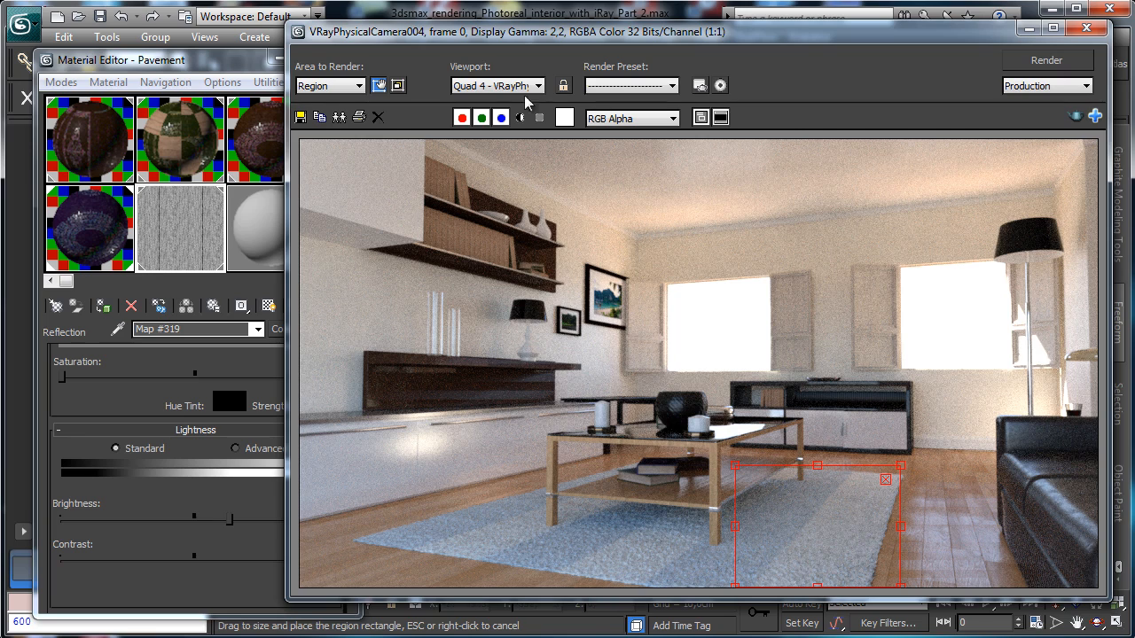
click(378, 85)
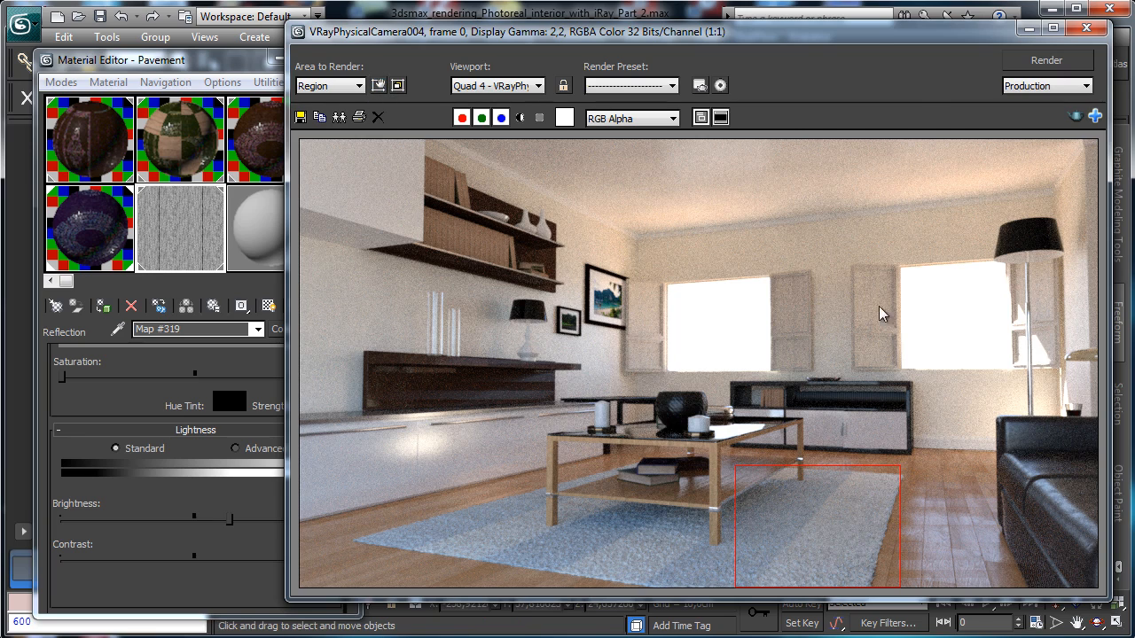
click(1030, 27)
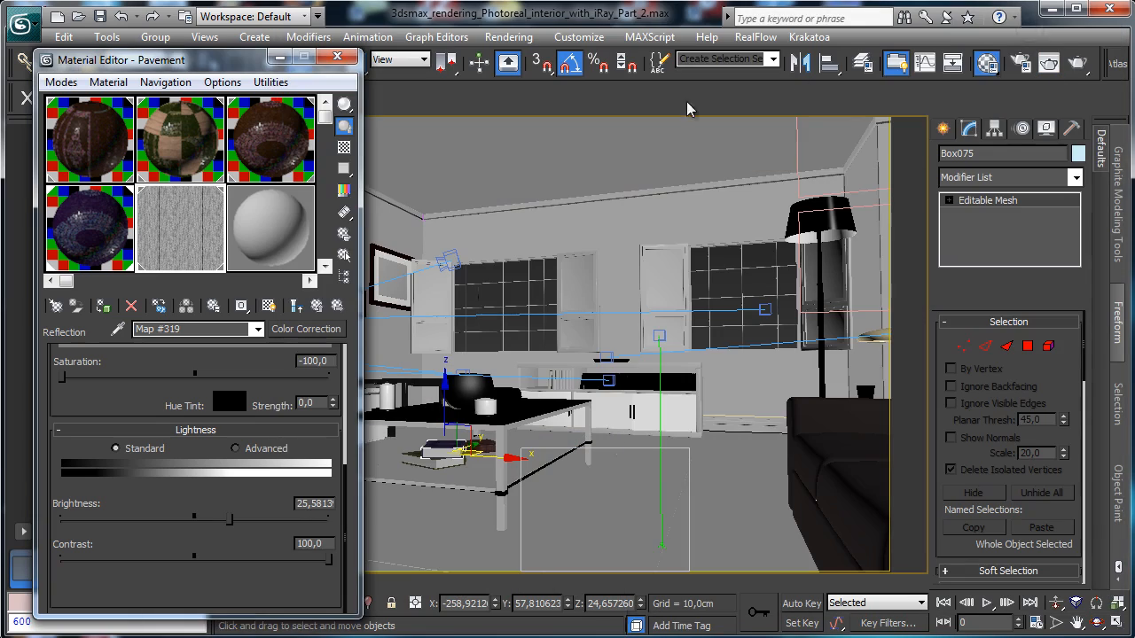
Pick the Carpet material from the scene into an empty sample slot.
click(280, 239)
click(117, 329)
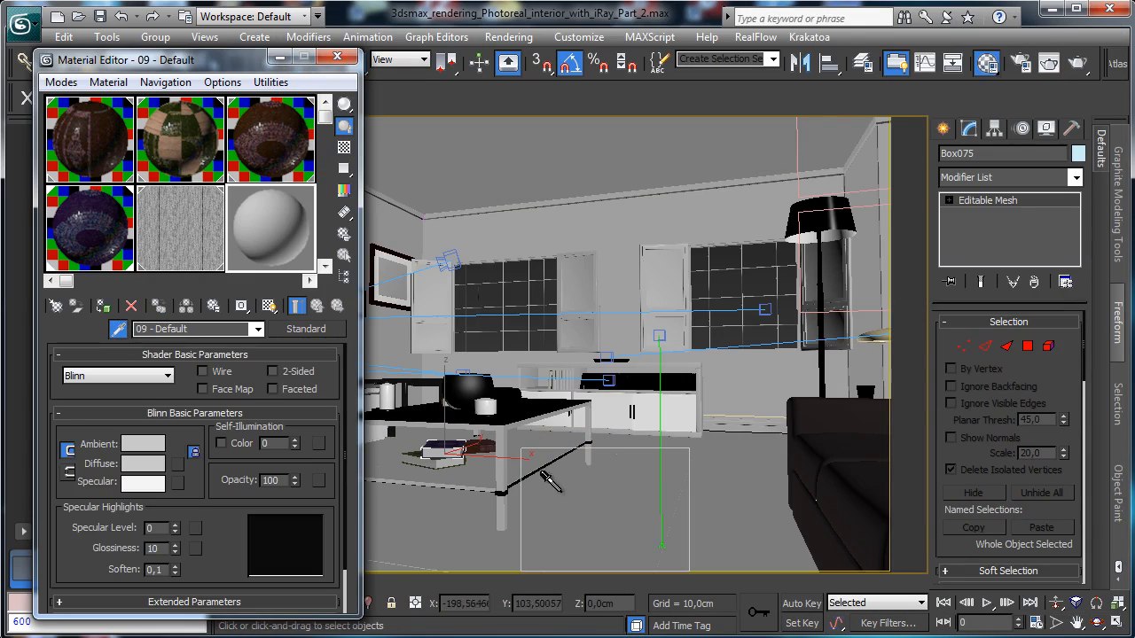
click(580, 519)
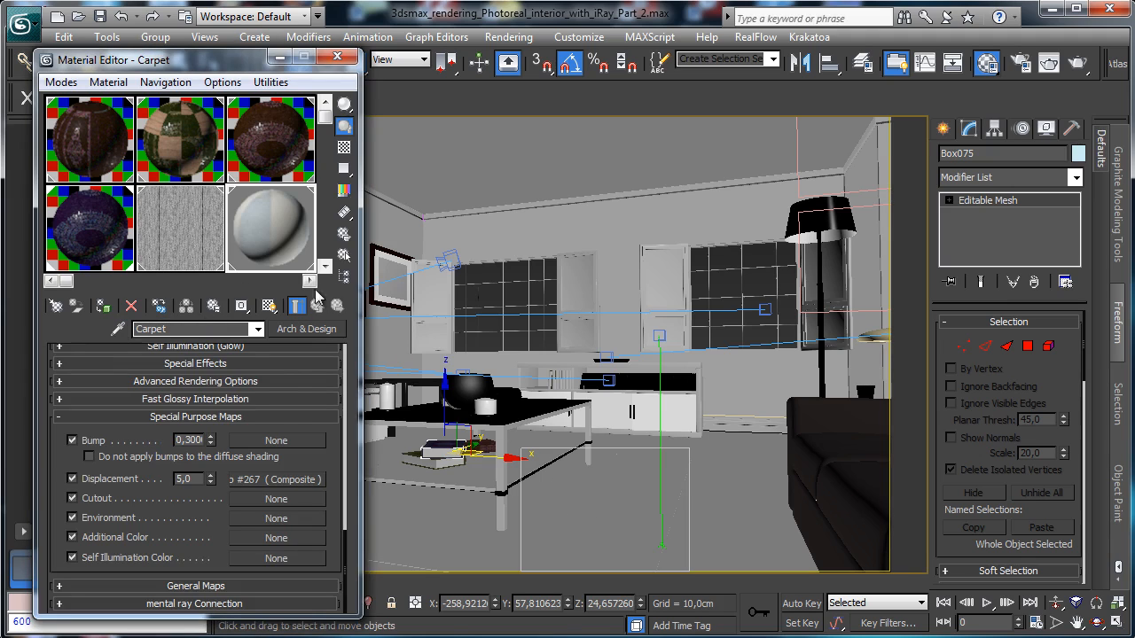
Show the Layer 1 bitmap of Carpet's displacement composite in the viewport and set its tiling to U 8,0 and V 14,0.
click(248, 480)
click(100, 486)
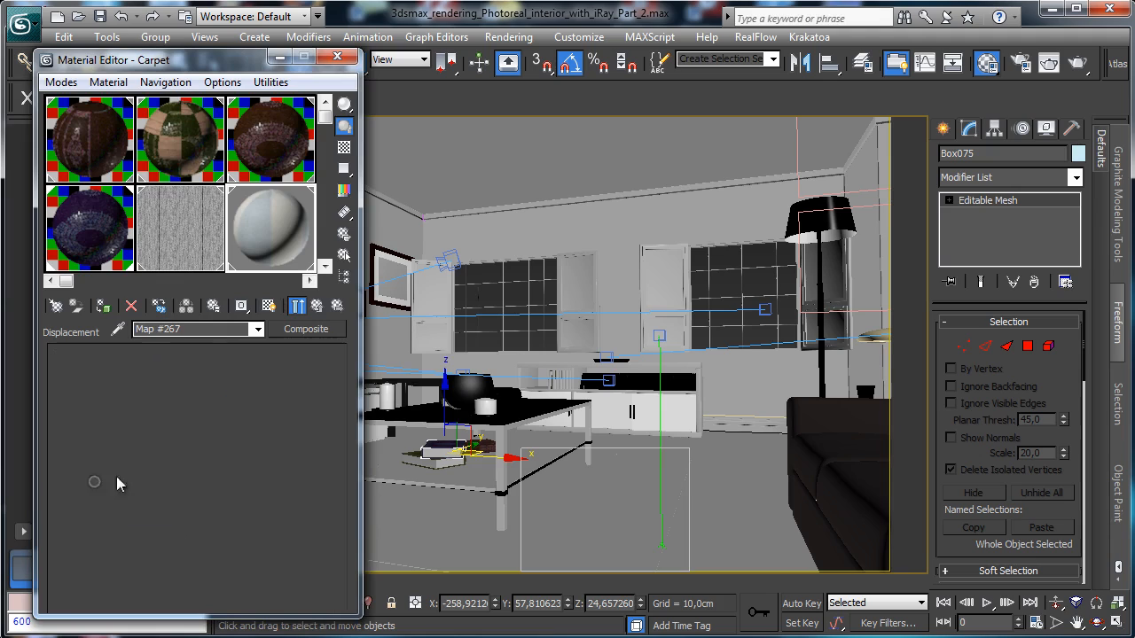
click(295, 306)
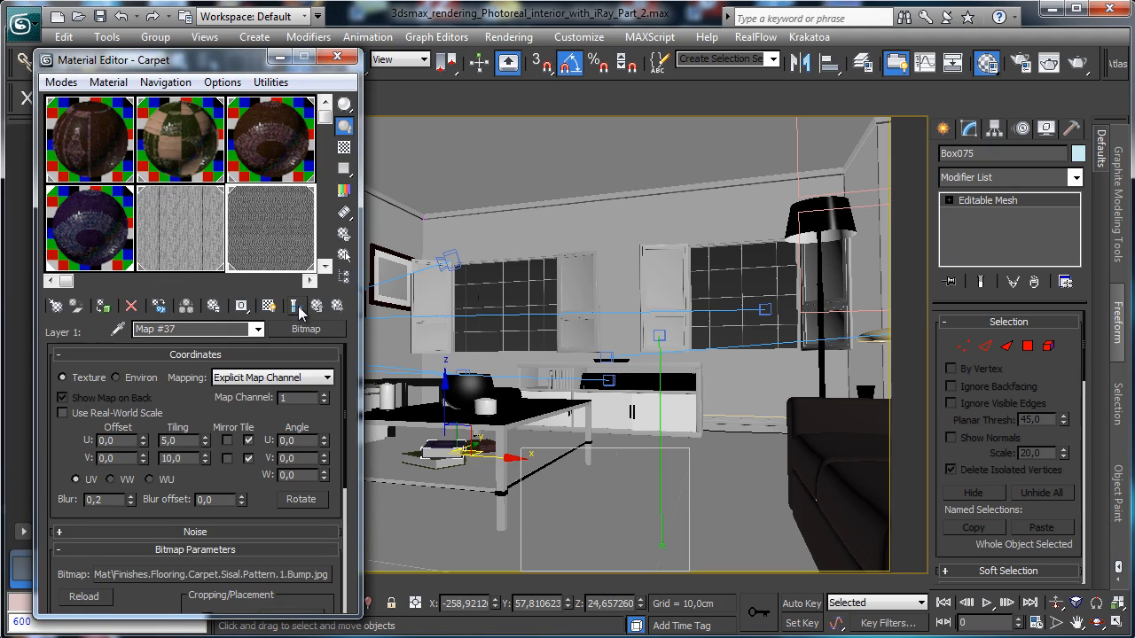
click(269, 307)
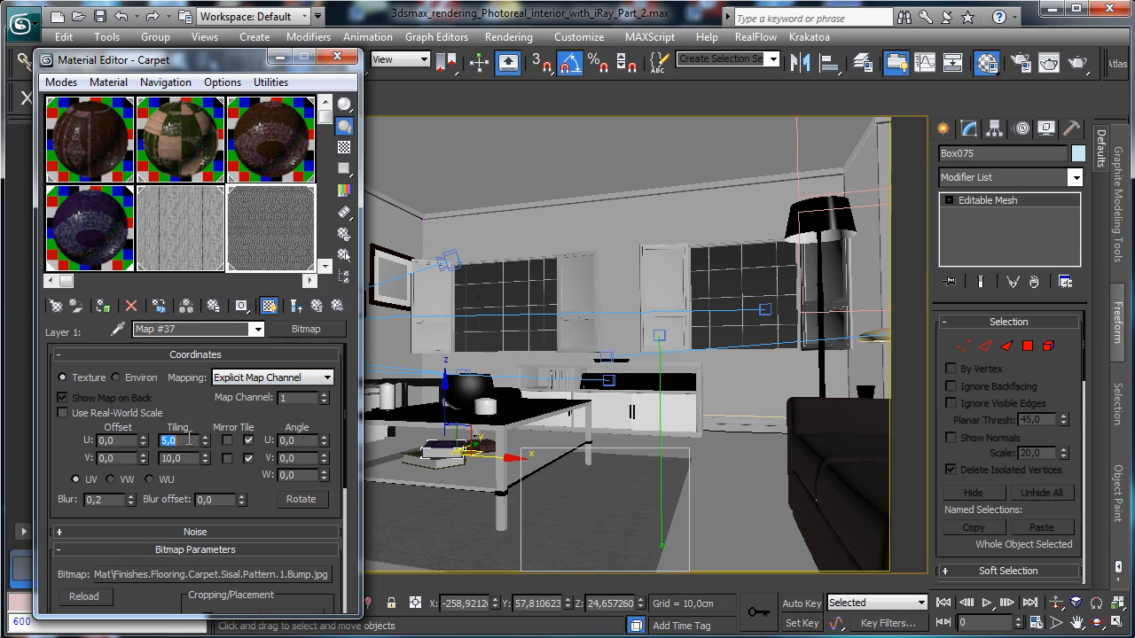
mouse_move(243, 64)
mouse_down()
mouse_move(232, 123)
mouse_move(238, 71)
mouse_up()
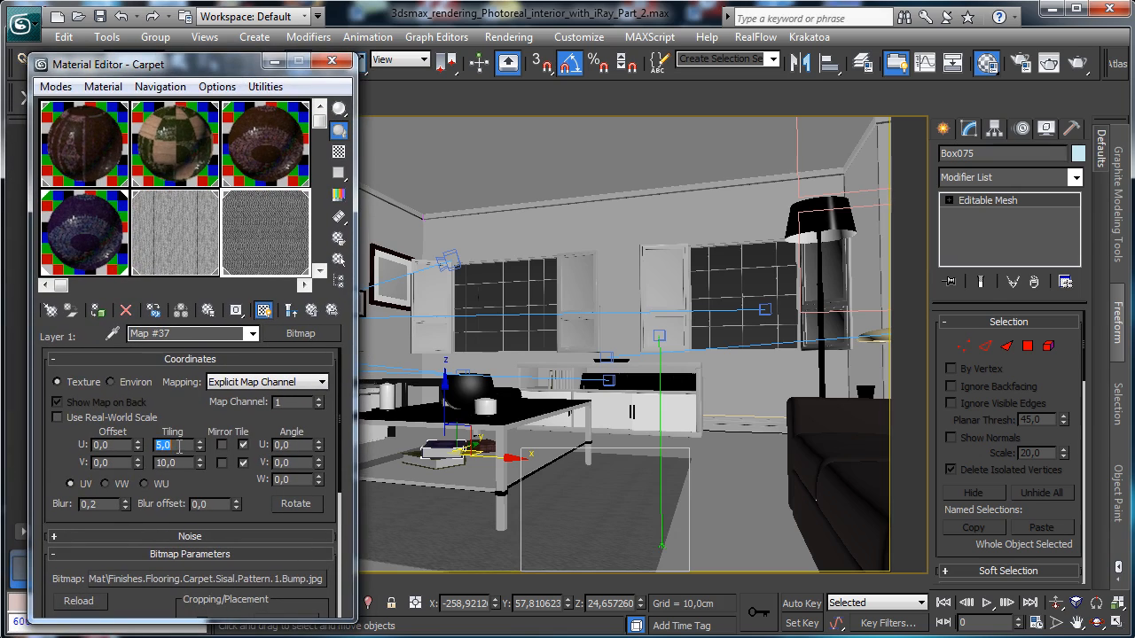
text(8)
double_click(182, 468)
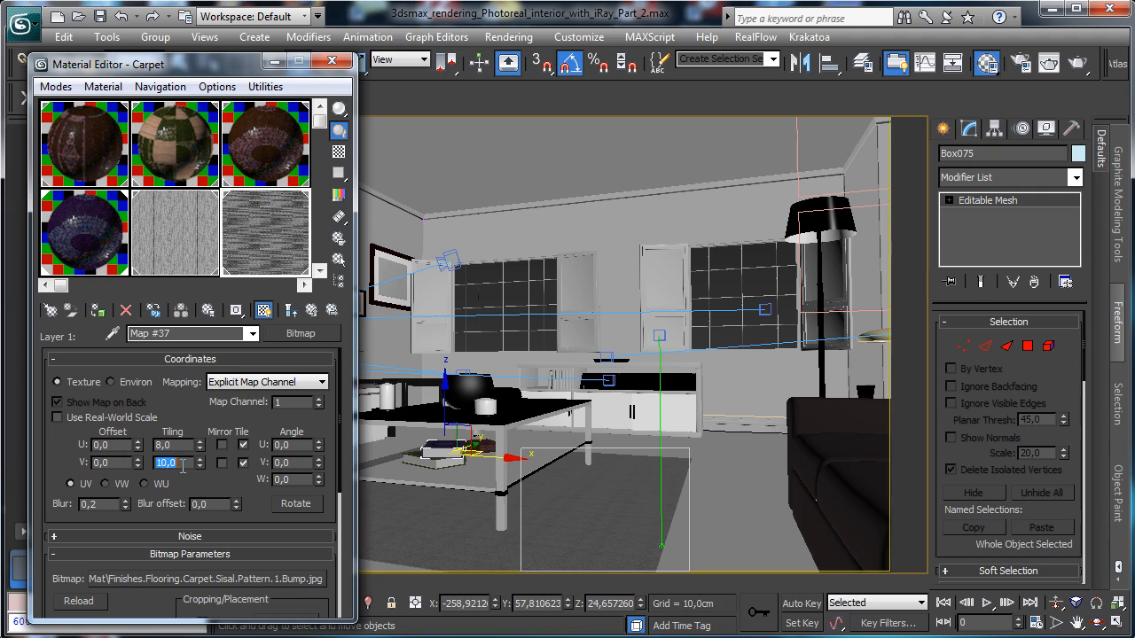
text(14)
key(Return)
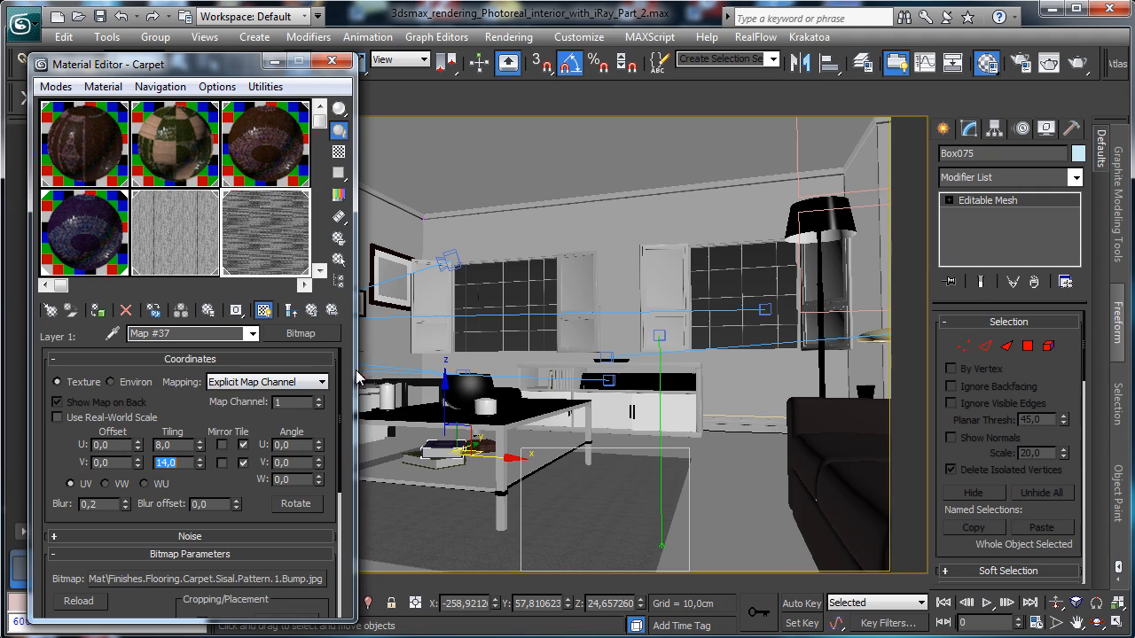
Check the Layer 2 Noise map of the displacement composite, set Carpet's displacement amount to 3,0 and render the carpet region.
click(311, 312)
click(79, 434)
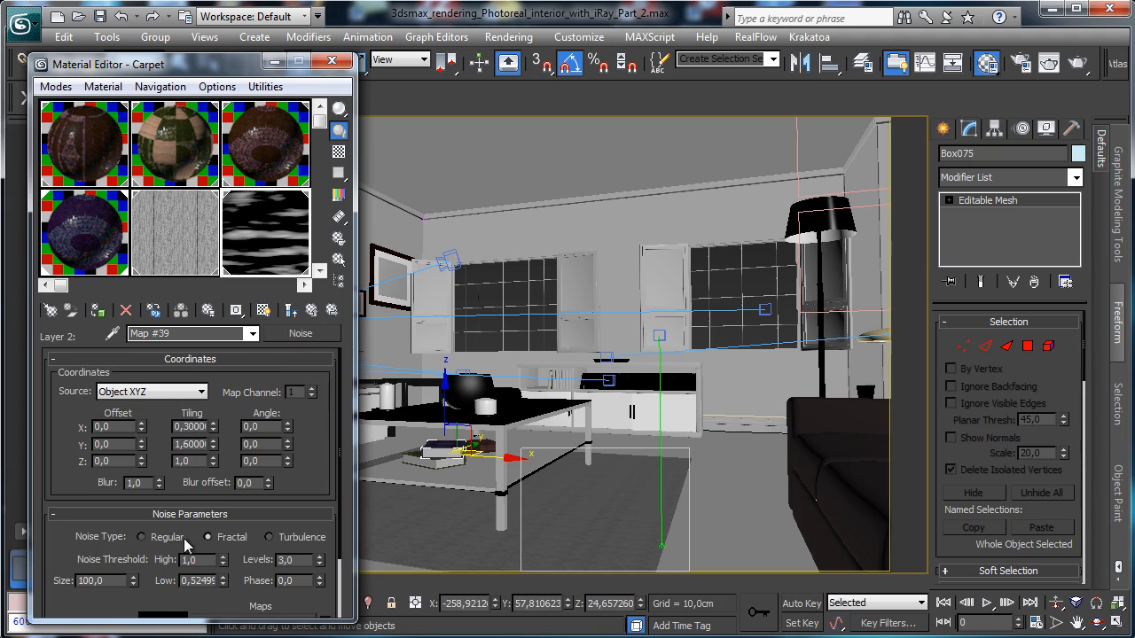
click(312, 312)
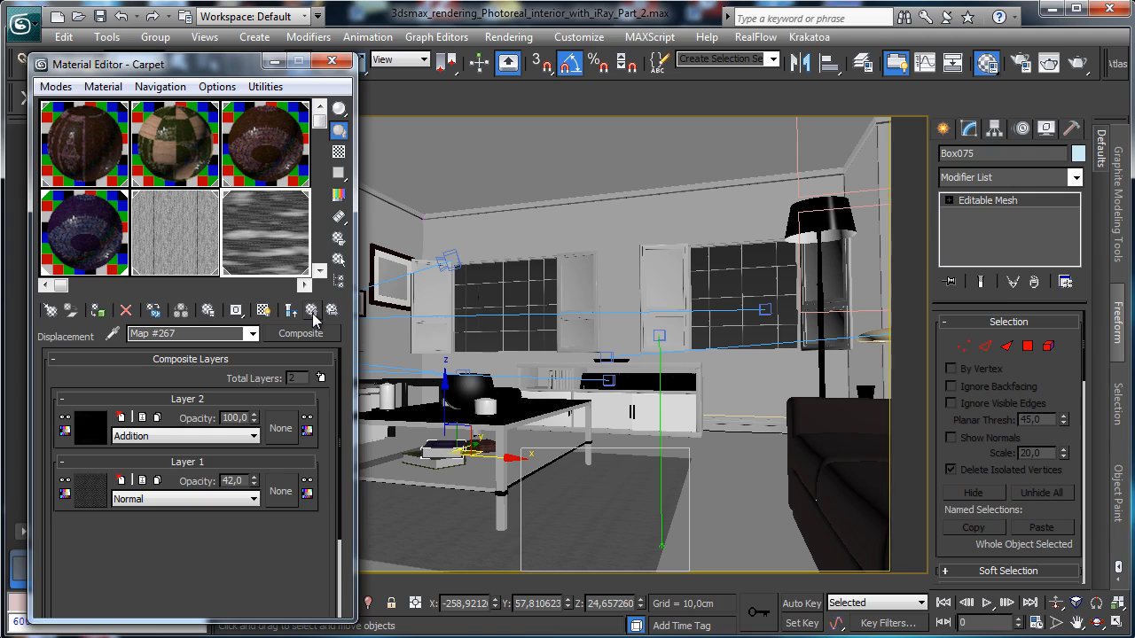
click(312, 310)
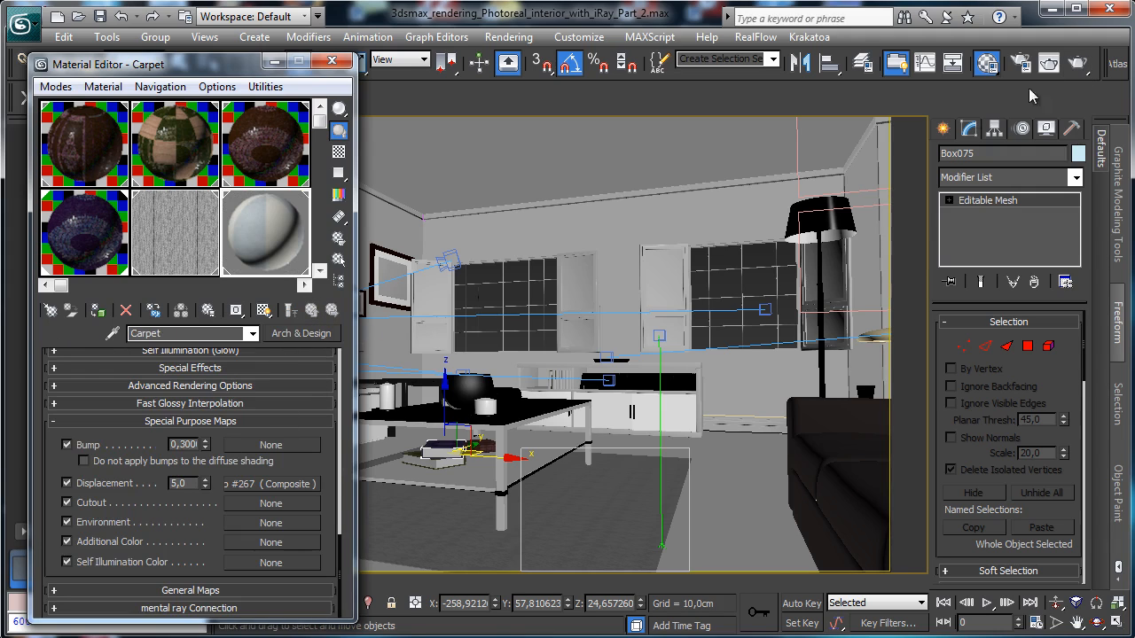
click(190, 484)
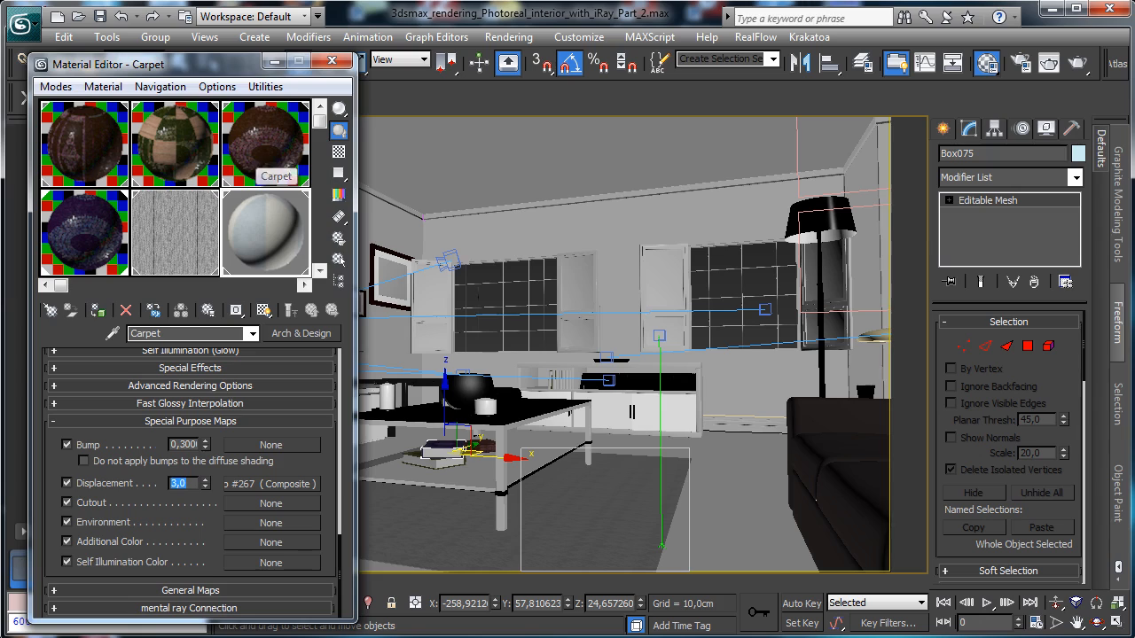
click(1077, 62)
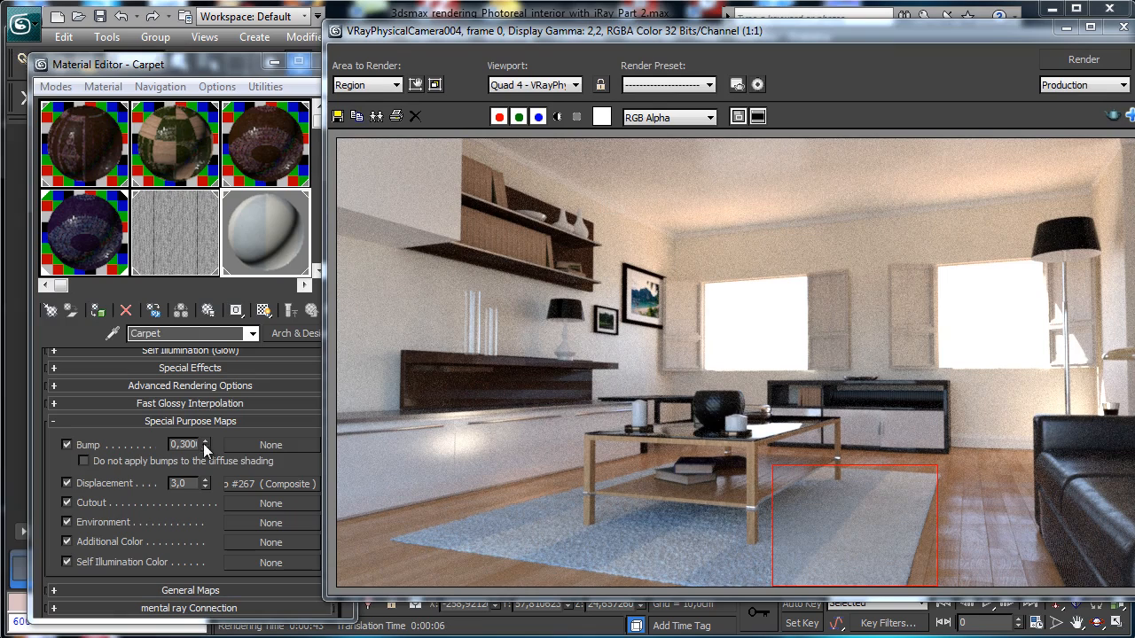
Set the Layer 1 opacity of Carpet's displacement composite to 20,0, raise the displacement amount to 7,0 and render the carpet region.
click(246, 485)
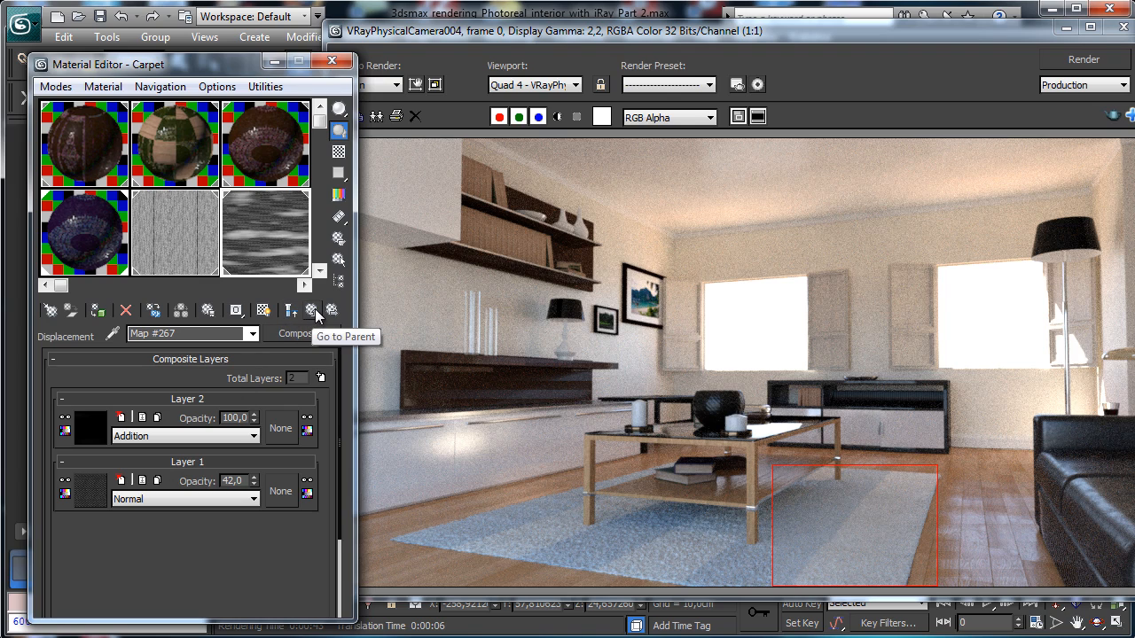
double_click(237, 480)
key(Return)
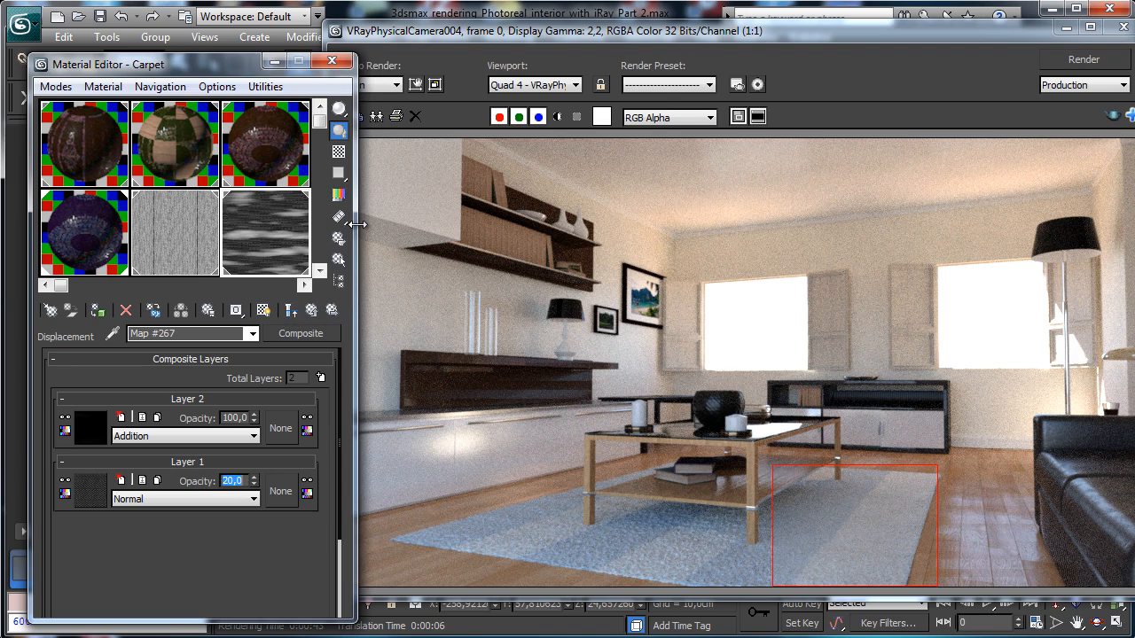
click(311, 311)
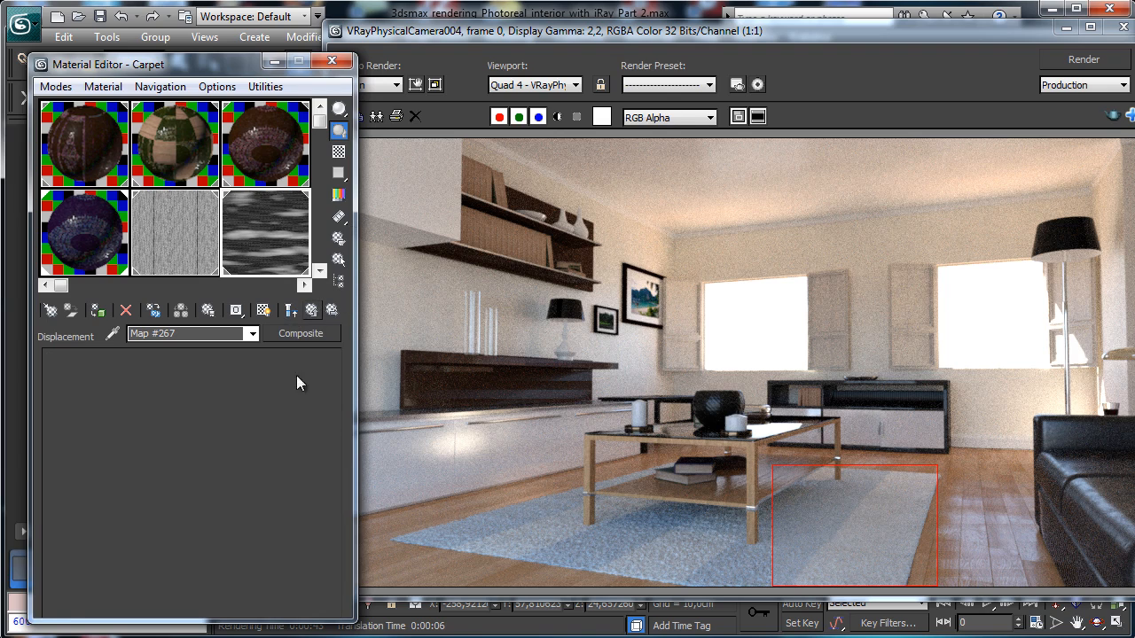
double_click(184, 484)
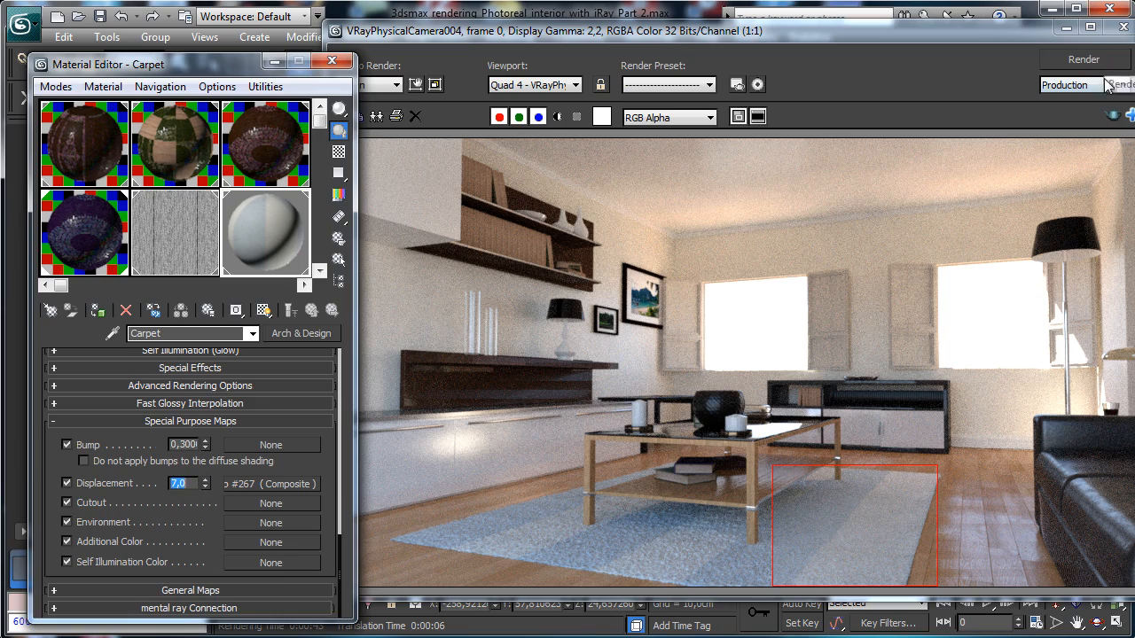
click(1082, 63)
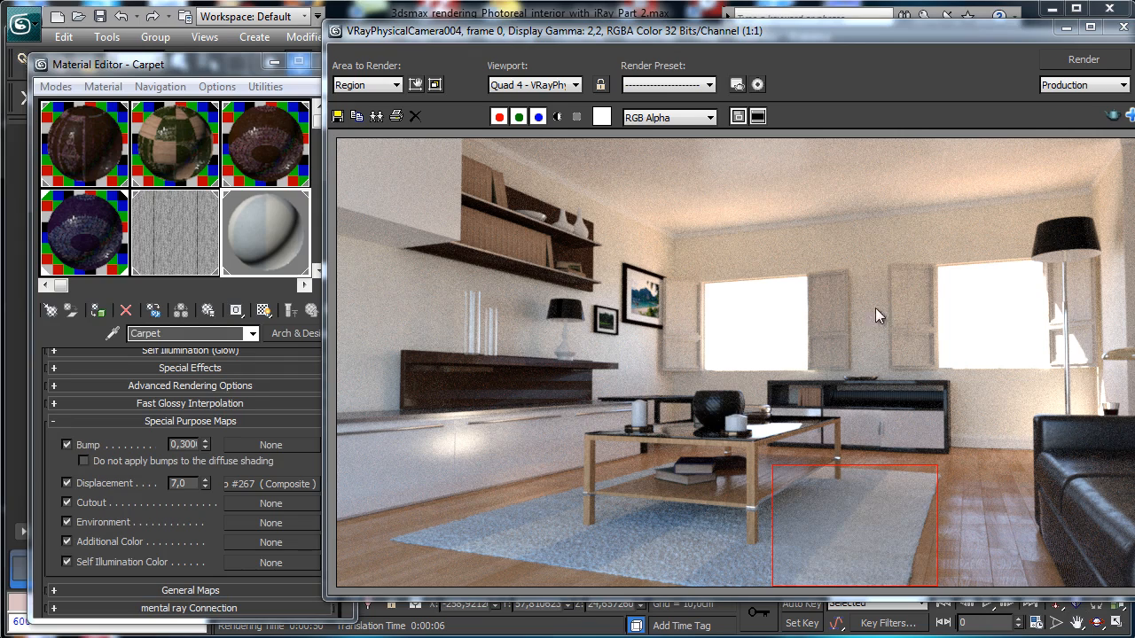
Move the render region onto the wooden shutters between the two windows.
click(415, 85)
drag(879, 508, 891, 295)
click(415, 84)
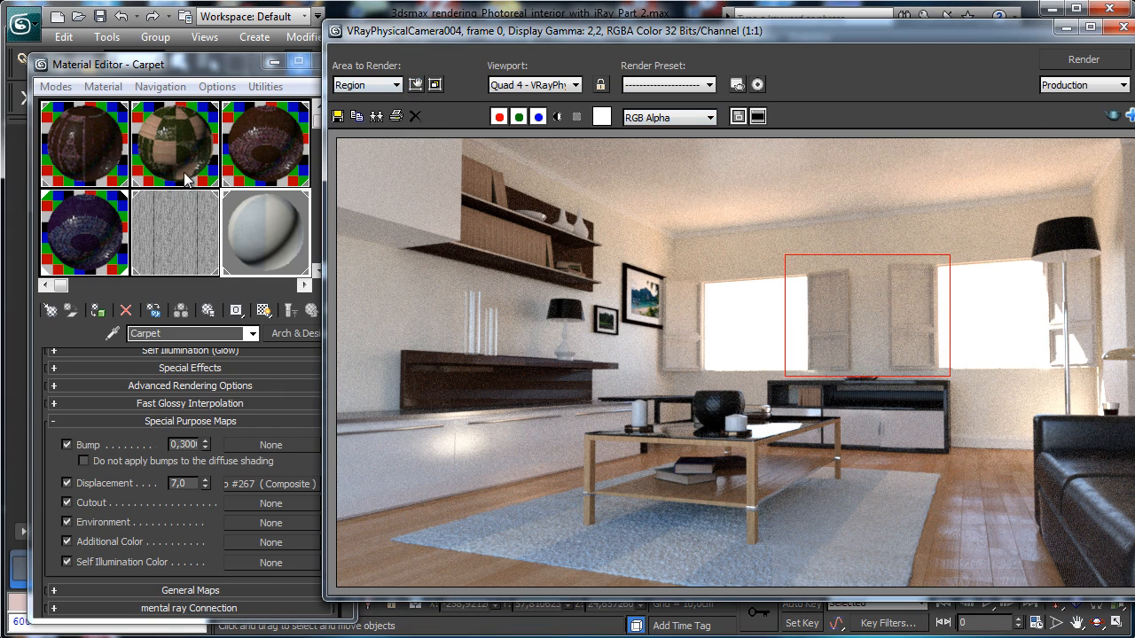
Pick the White wood window material from the left shutter into an empty sample slot.
drag(218, 189, 390, 69)
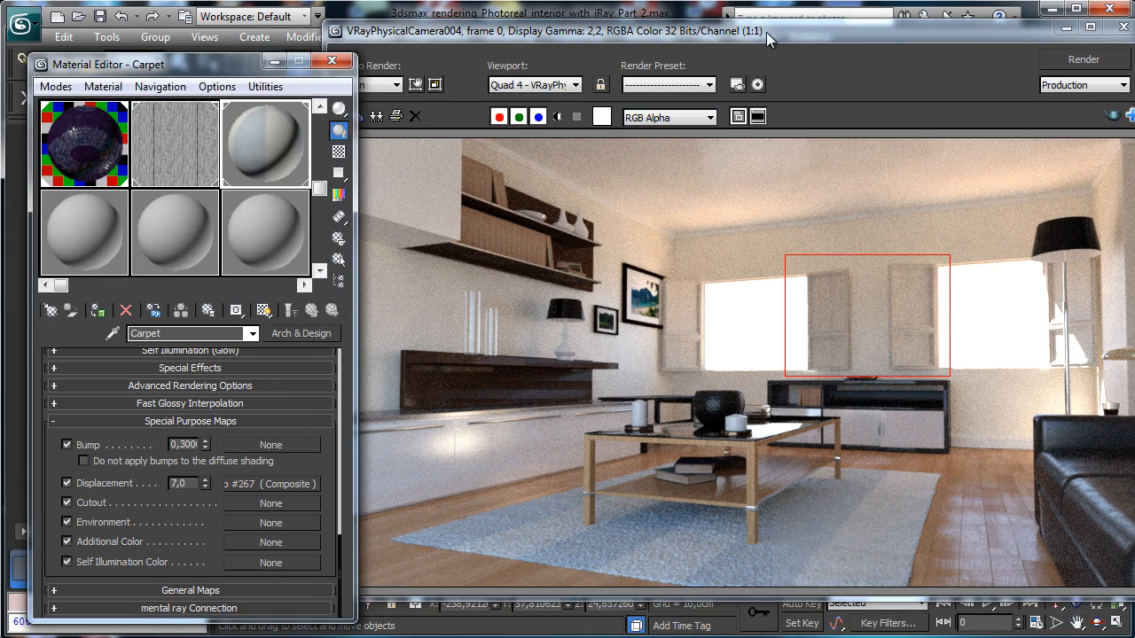
drag(766, 32, 986, 570)
click(84, 232)
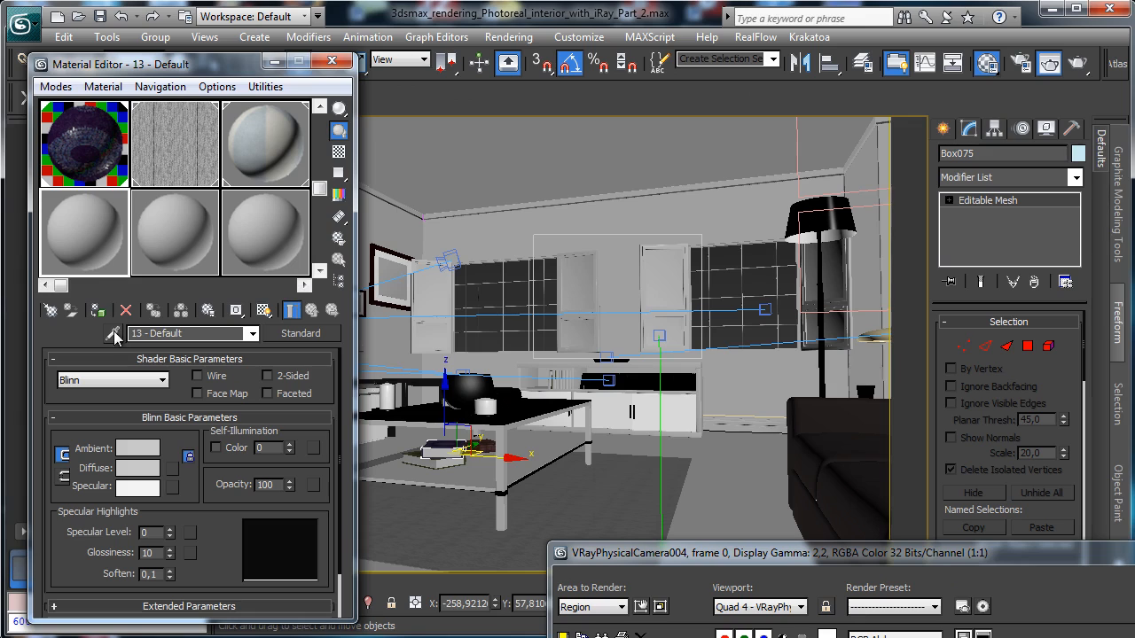
click(412, 272)
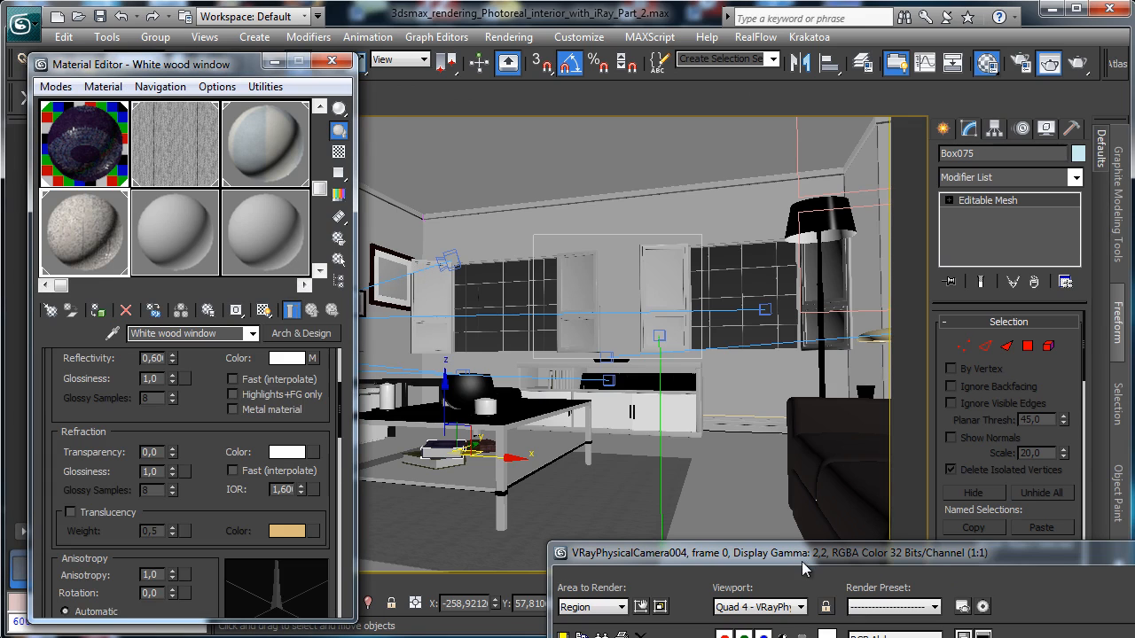
Inspect the Mix map in White wood window's diffuse color and its Color #1 WHTPLANK.JPG bitmap settings.
scroll(212, 400, up, 5)
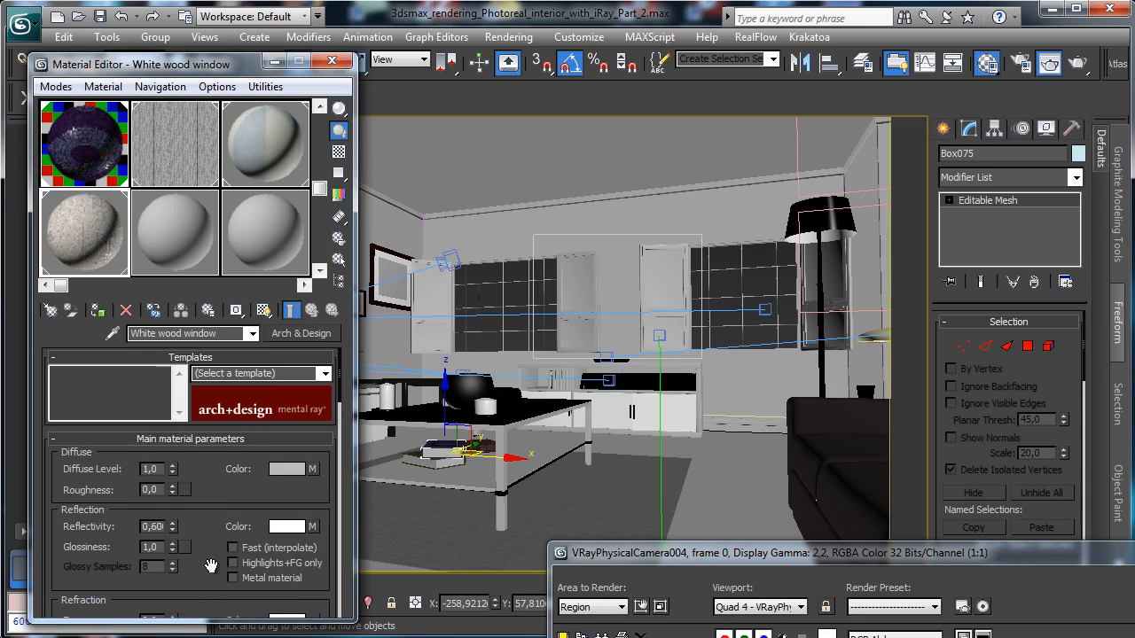
click(314, 470)
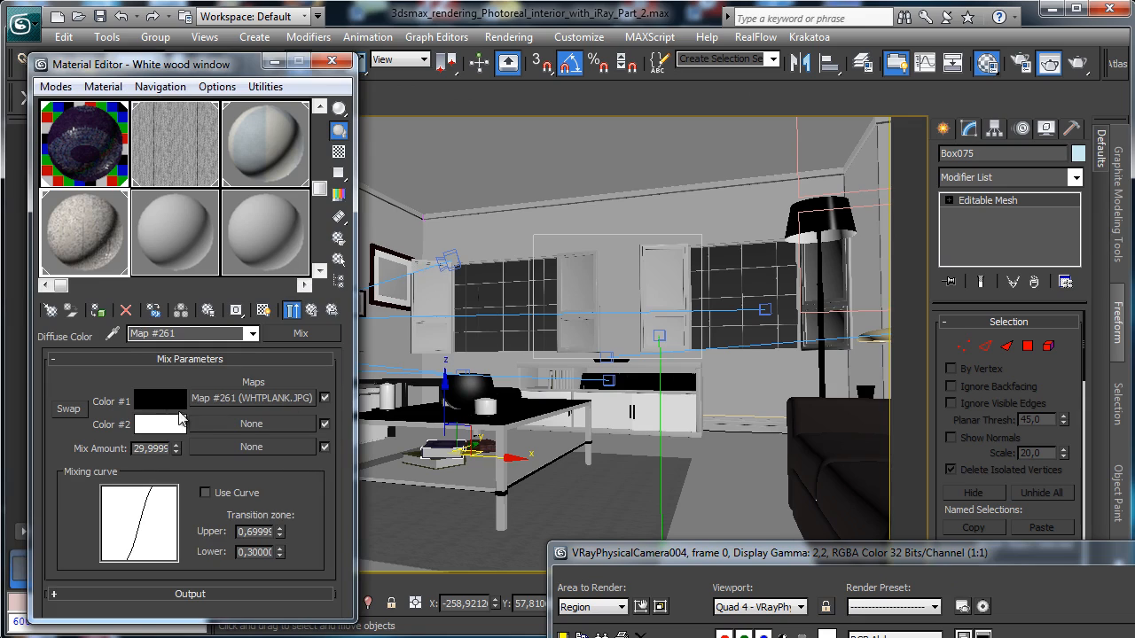
click(276, 400)
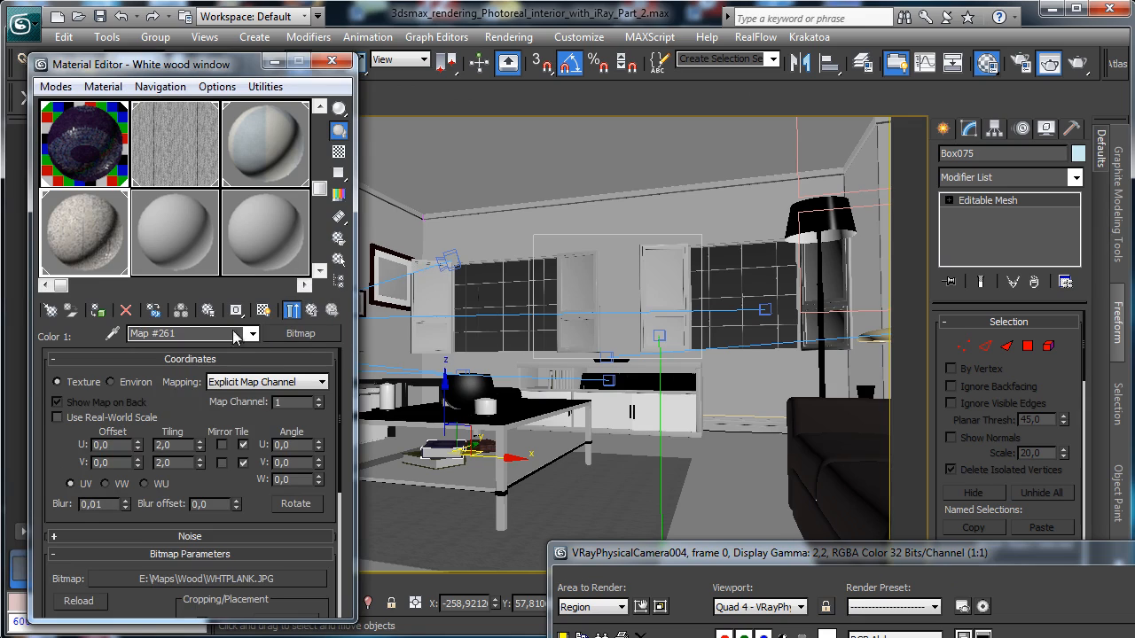
click(293, 310)
click(292, 310)
click(311, 310)
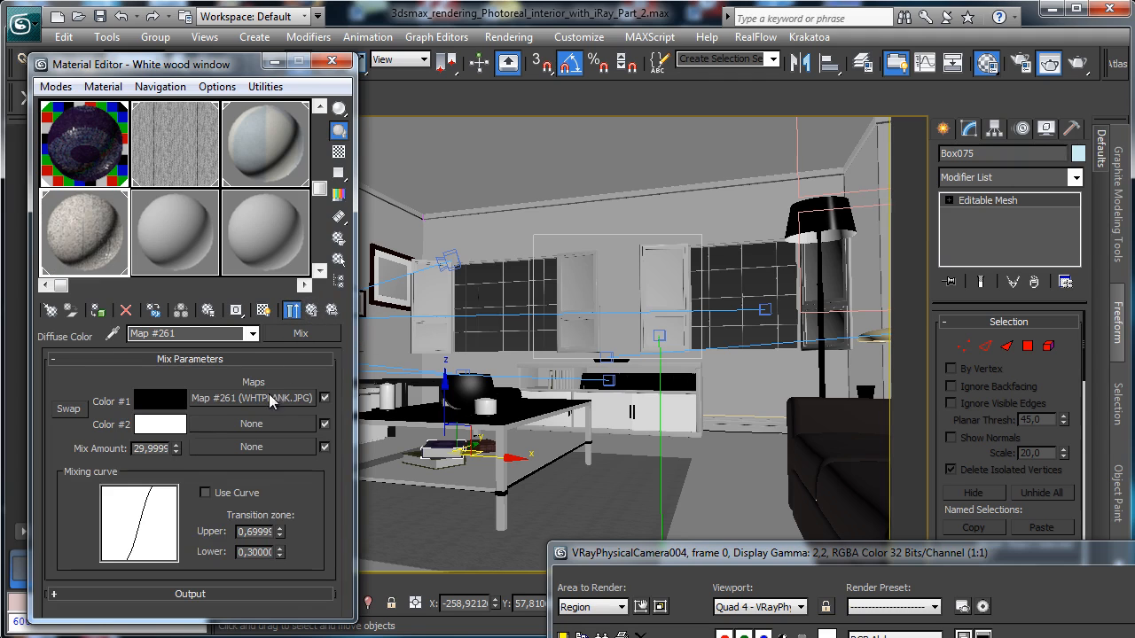
Set Color #2 of White wood window's diffuse Mix map to a beige with RGB 179, 158, 95.
click(160, 424)
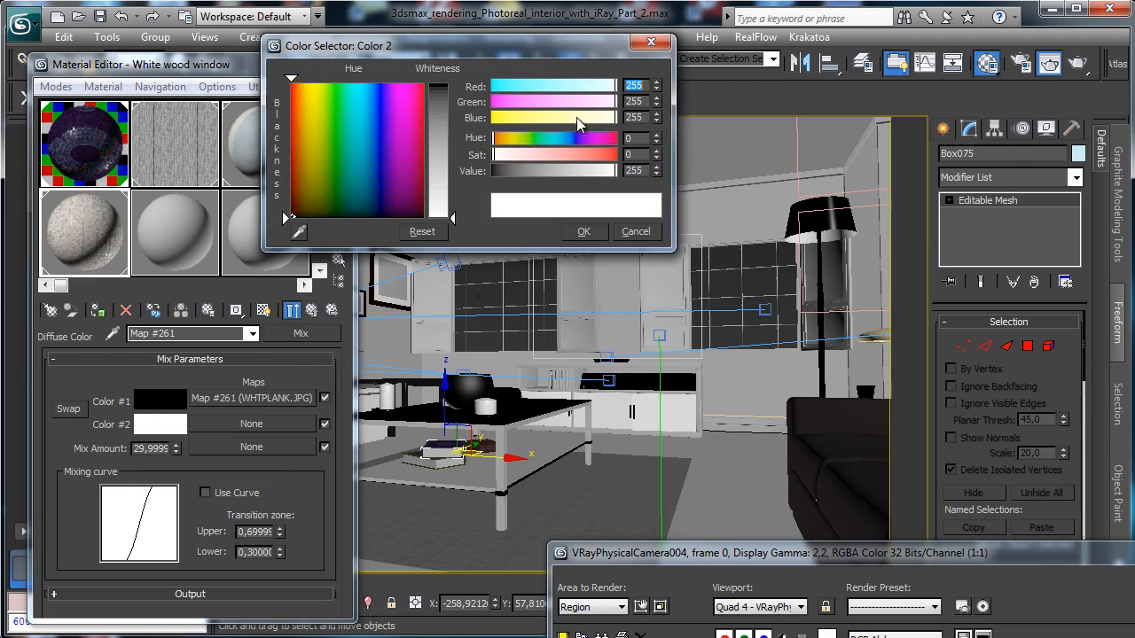
drag(497, 140, 518, 156)
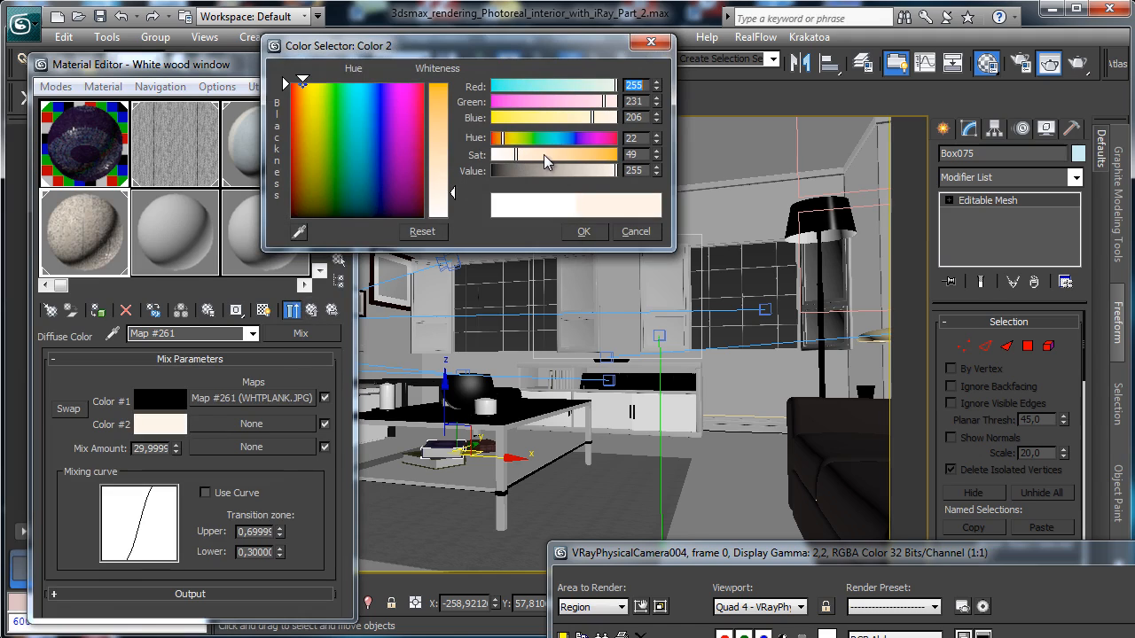
click(543, 154)
click(551, 117)
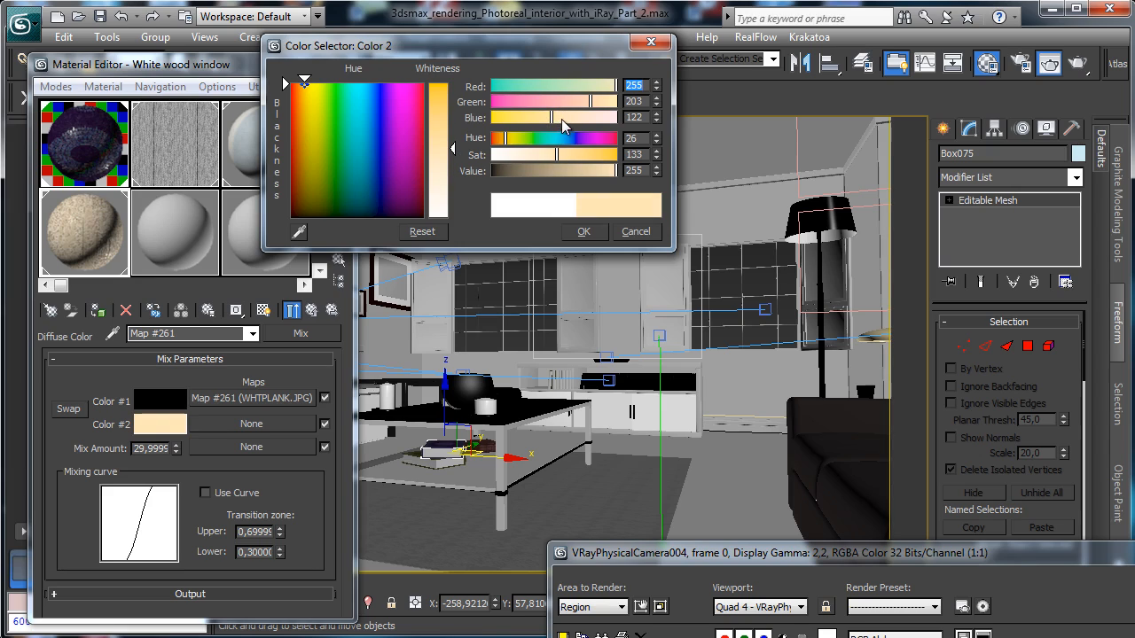
click(604, 86)
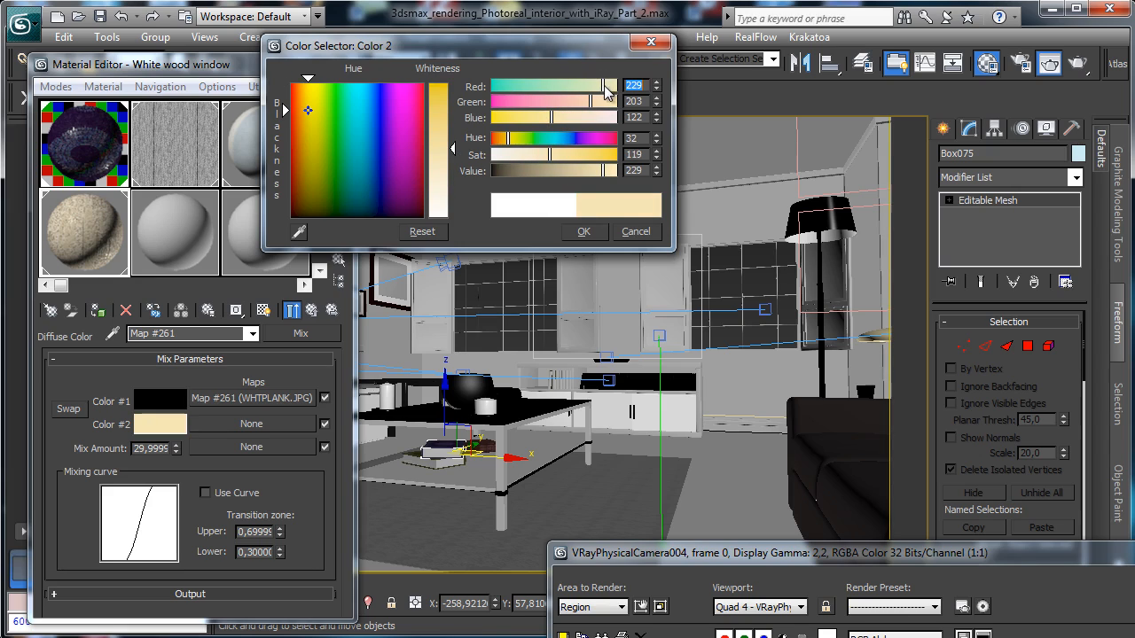
click(589, 171)
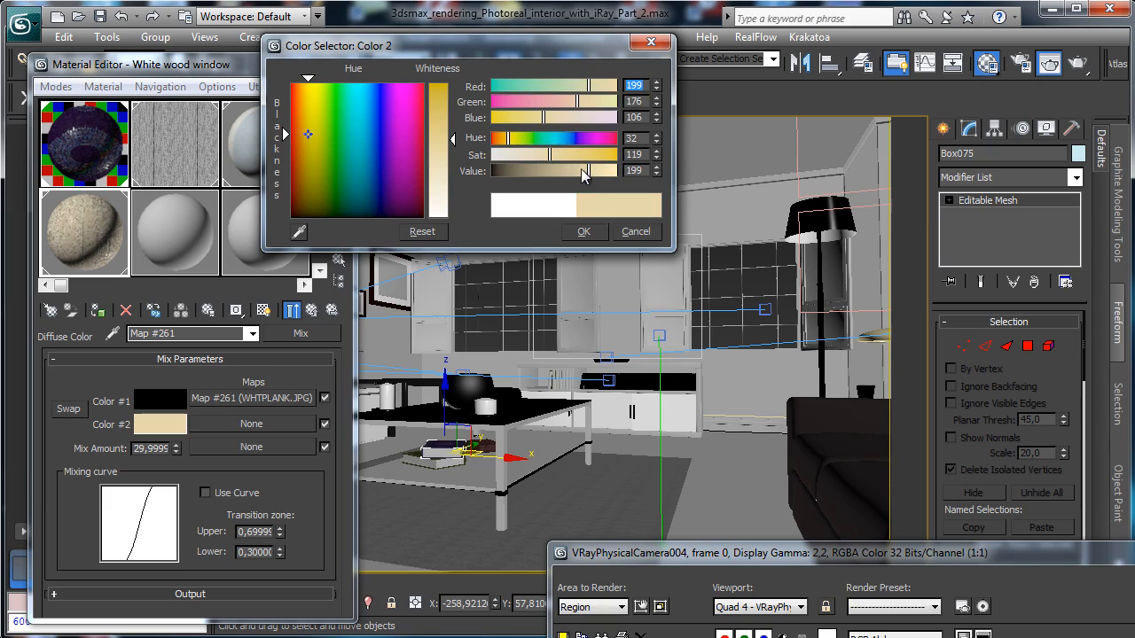
drag(583, 171, 574, 160)
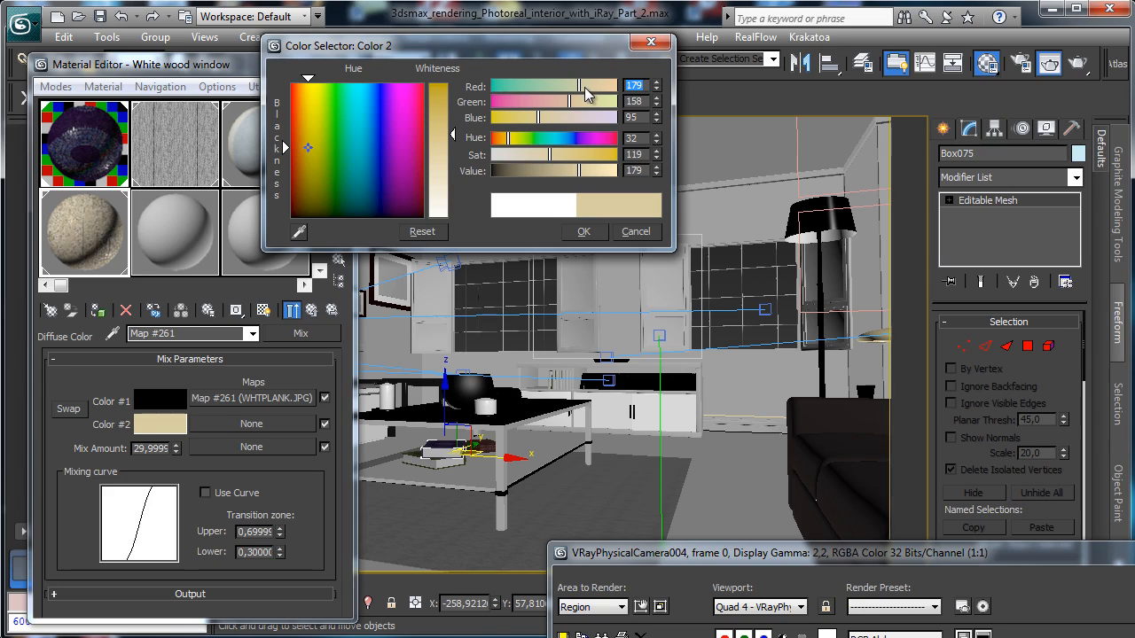
click(602, 233)
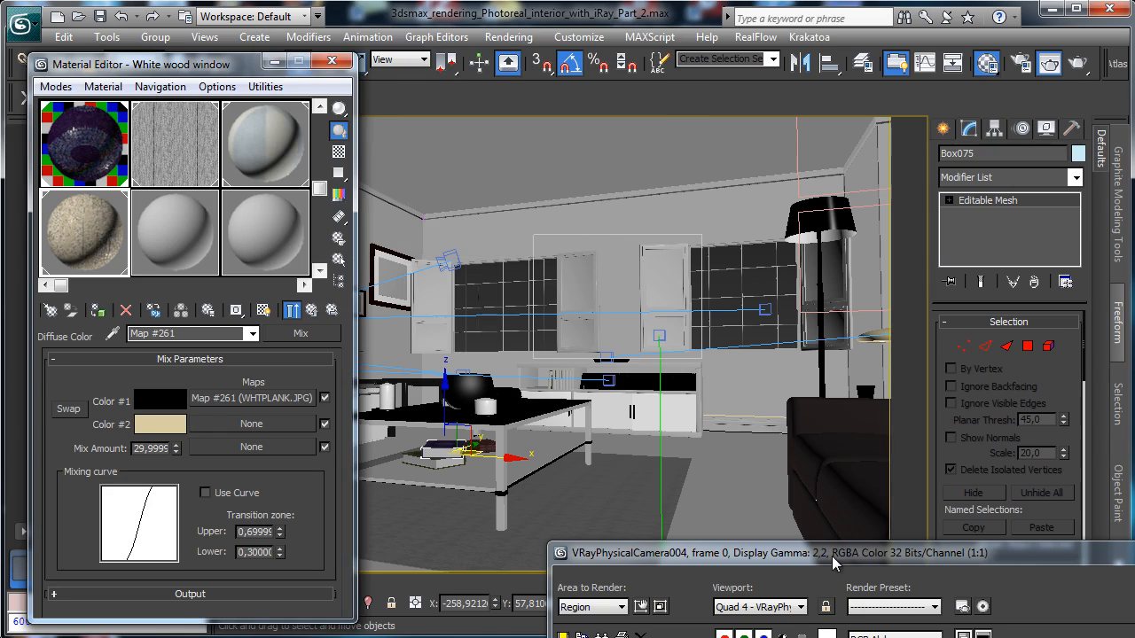
Bring the rendered frame window back into view and render the shutter region.
drag(832, 556, 603, 37)
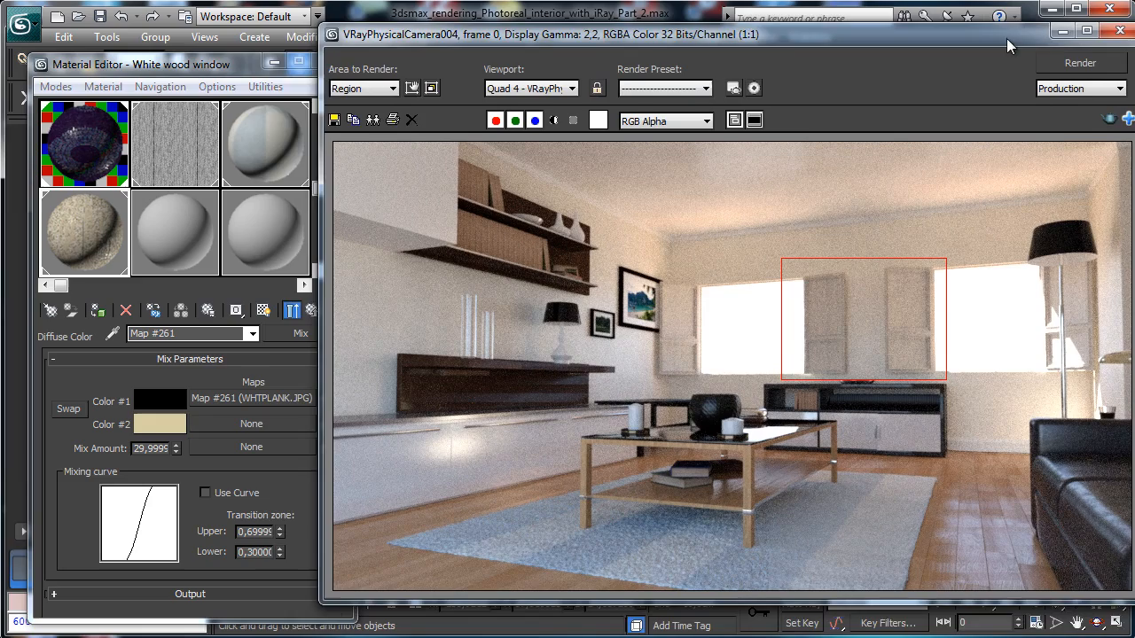
drag(1007, 46, 967, 52)
click(1028, 68)
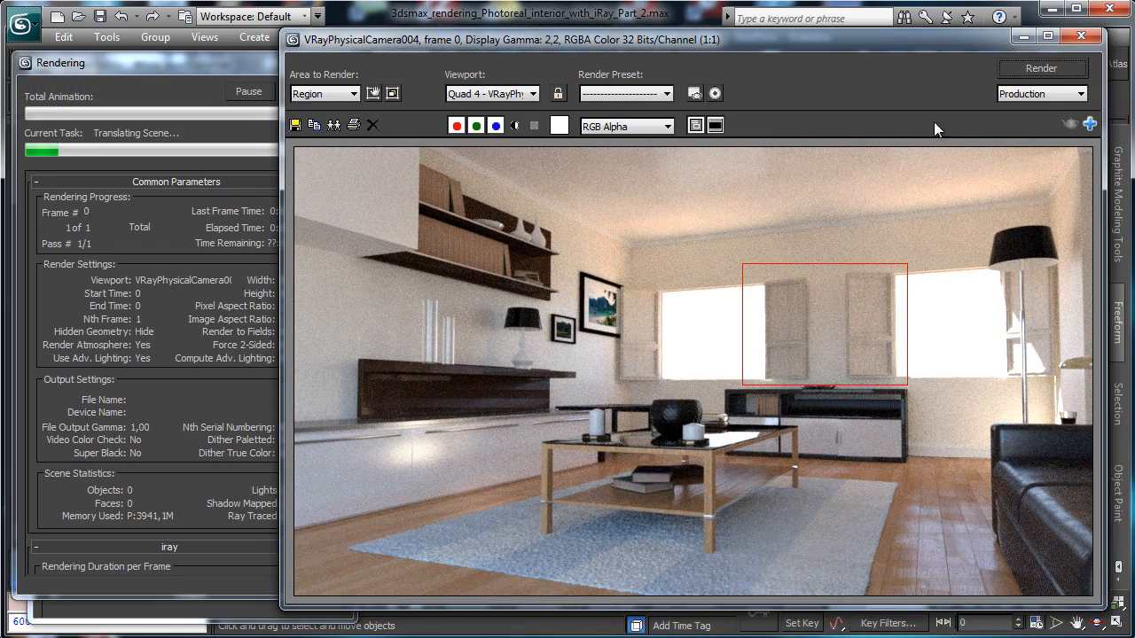
drag(213, 66, 149, 65)
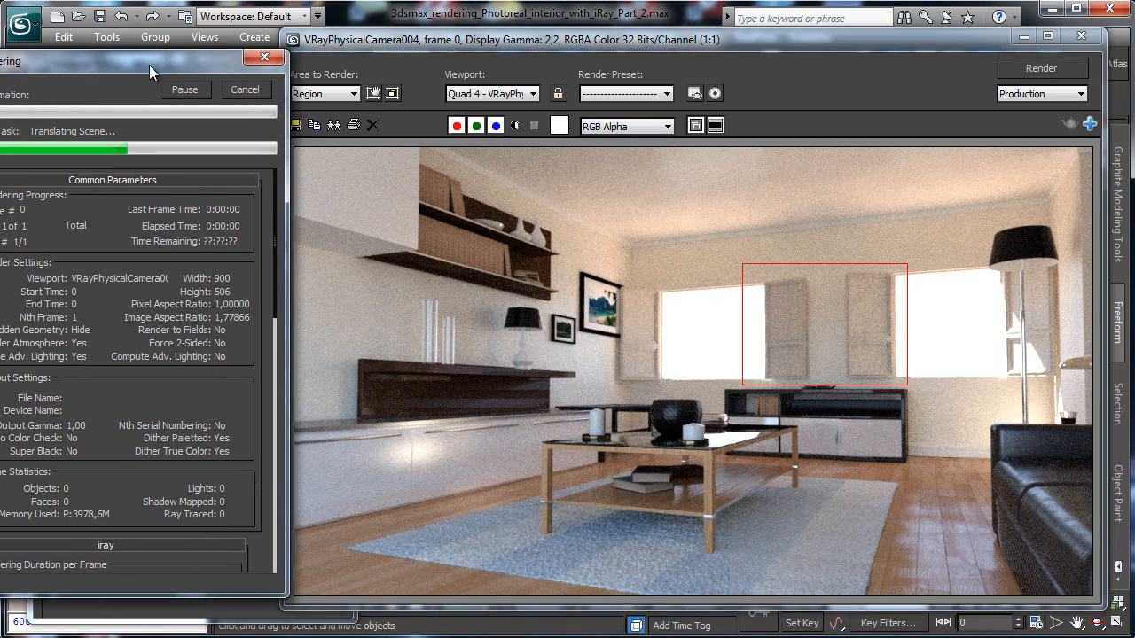
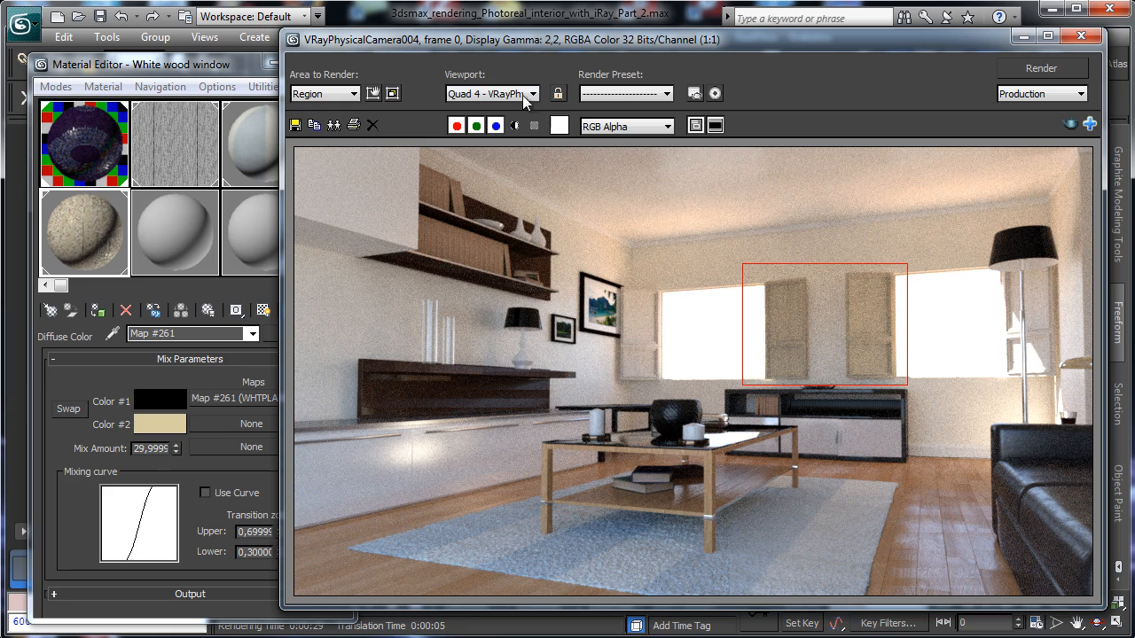
Move and enlarge the render region over the wall bookshelves, and clear the render and material windows off the viewport.
click(373, 93)
drag(811, 333, 454, 217)
drag(546, 269, 570, 327)
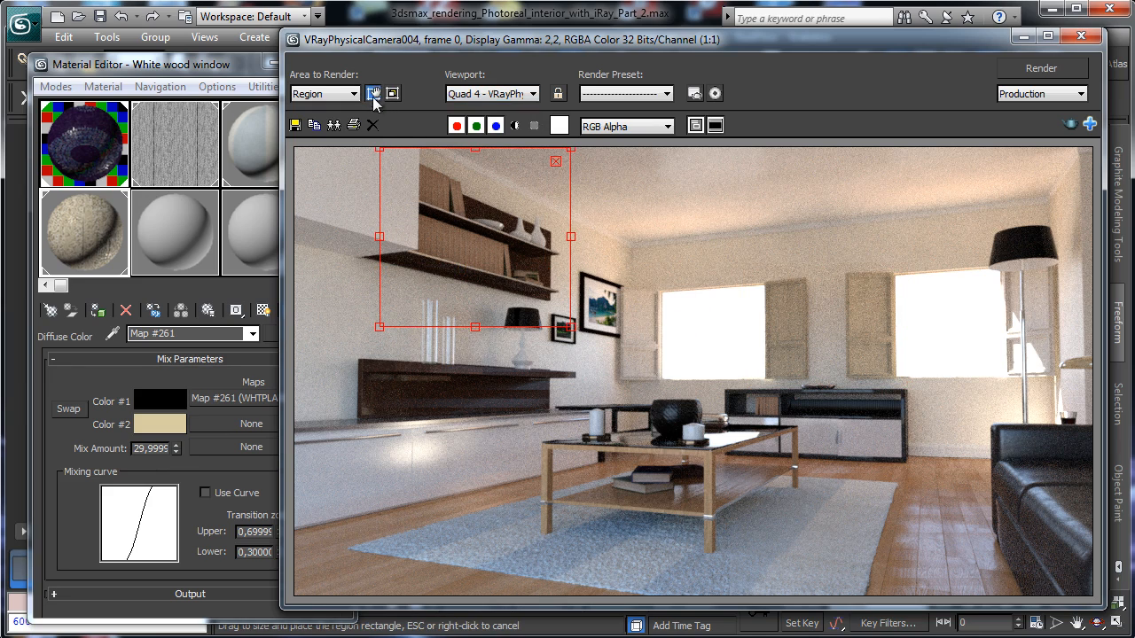
click(1023, 37)
click(298, 62)
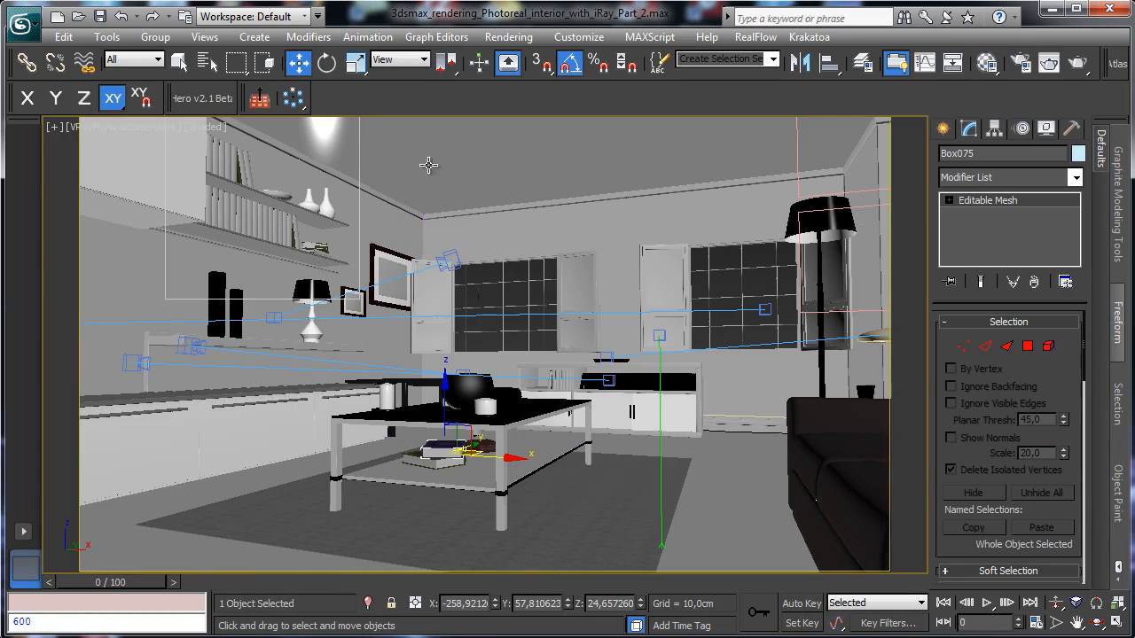
Select the books on the upper wall shelf and reopen the Material Editor.
click(436, 470)
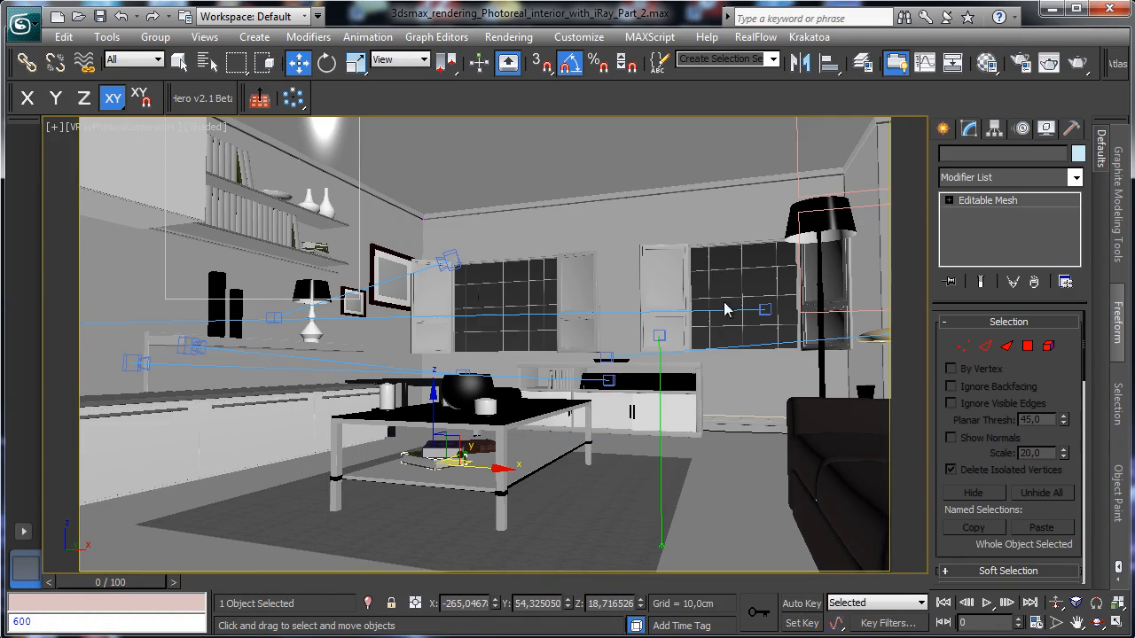
click(273, 180)
click(986, 62)
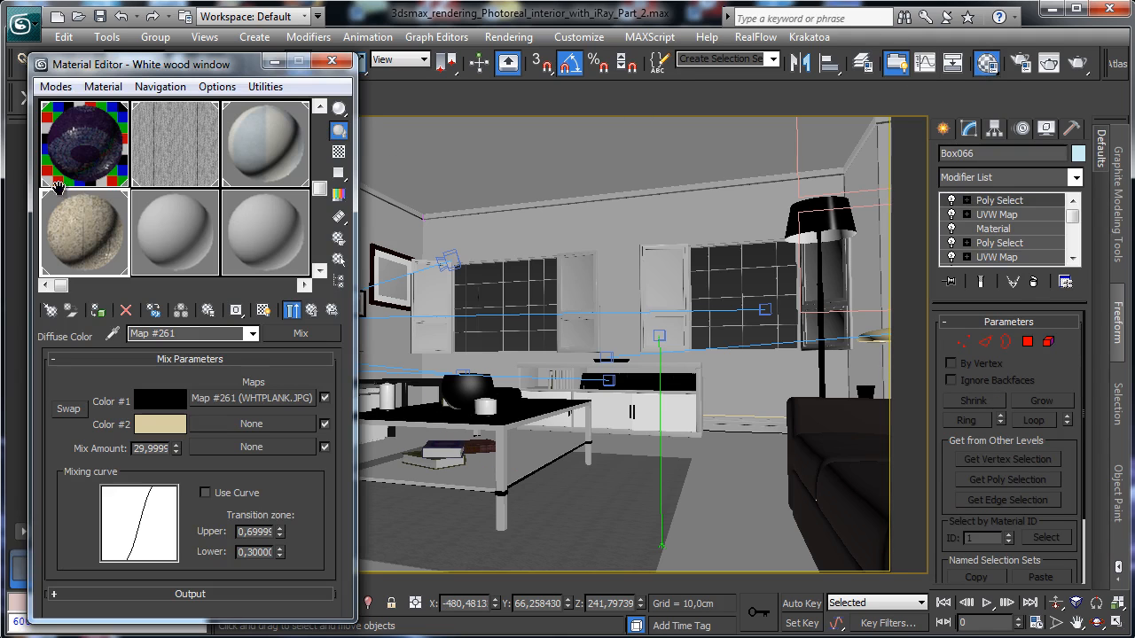
Return the Book 2b material to its Multi/Sub-Object level, move the Material Editor aside and render the bookshelf region.
scroll(128, 203, up, 2)
click(175, 143)
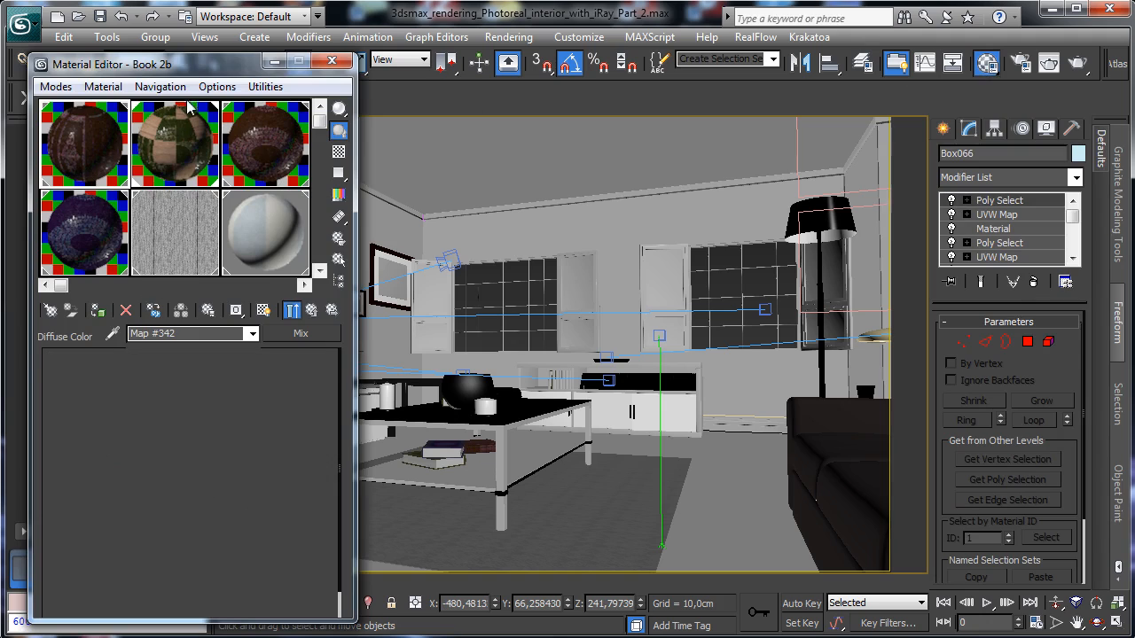
click(293, 311)
click(293, 310)
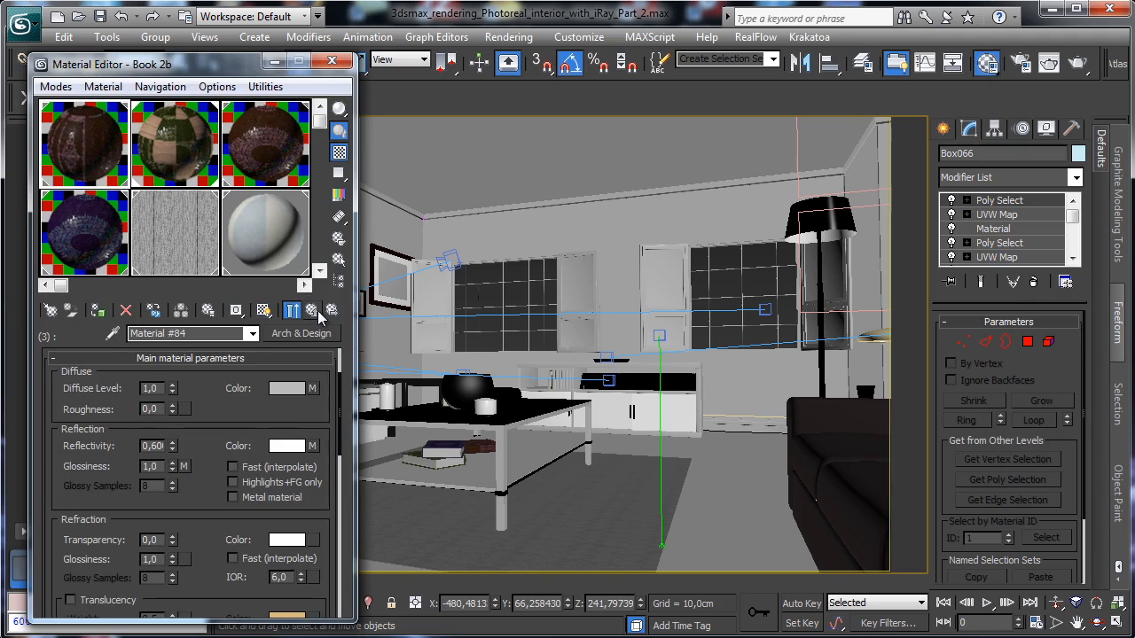
click(293, 310)
drag(230, 67, 809, 111)
click(1078, 62)
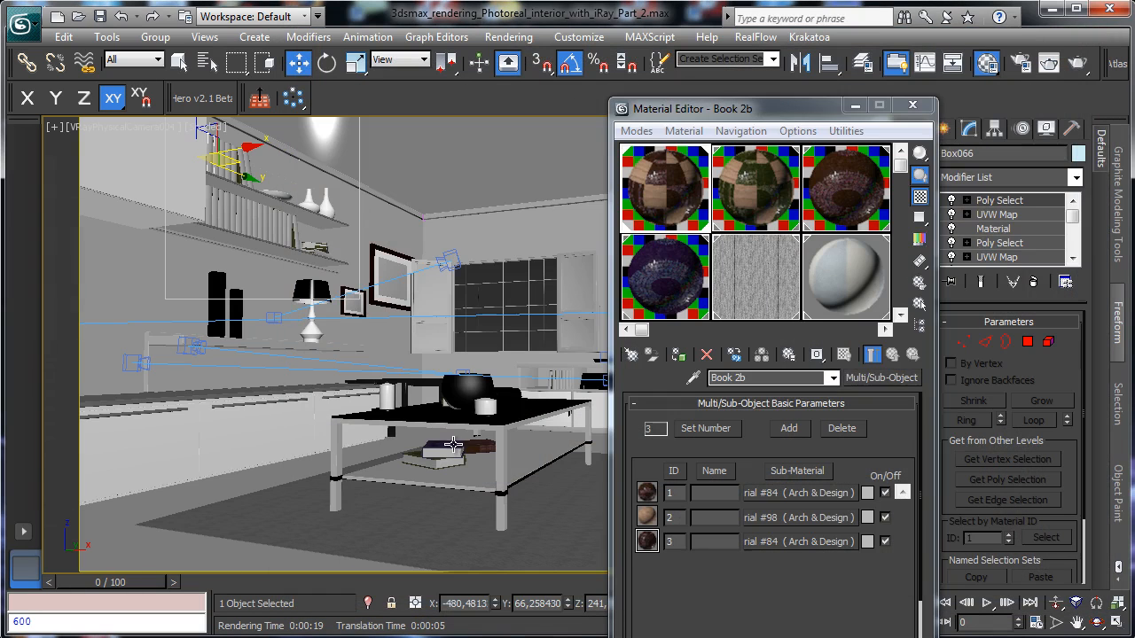
Clone the open-shelf book under the coffee table as a copy and raise it to the wall shelves.
click(434, 464)
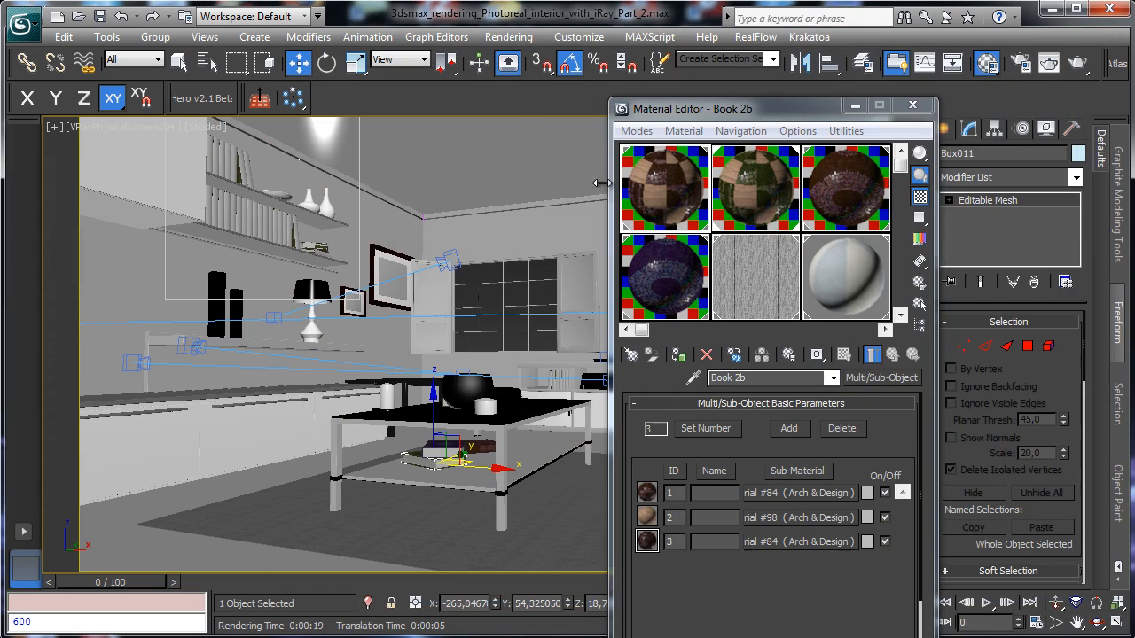
click(64, 36)
click(98, 169)
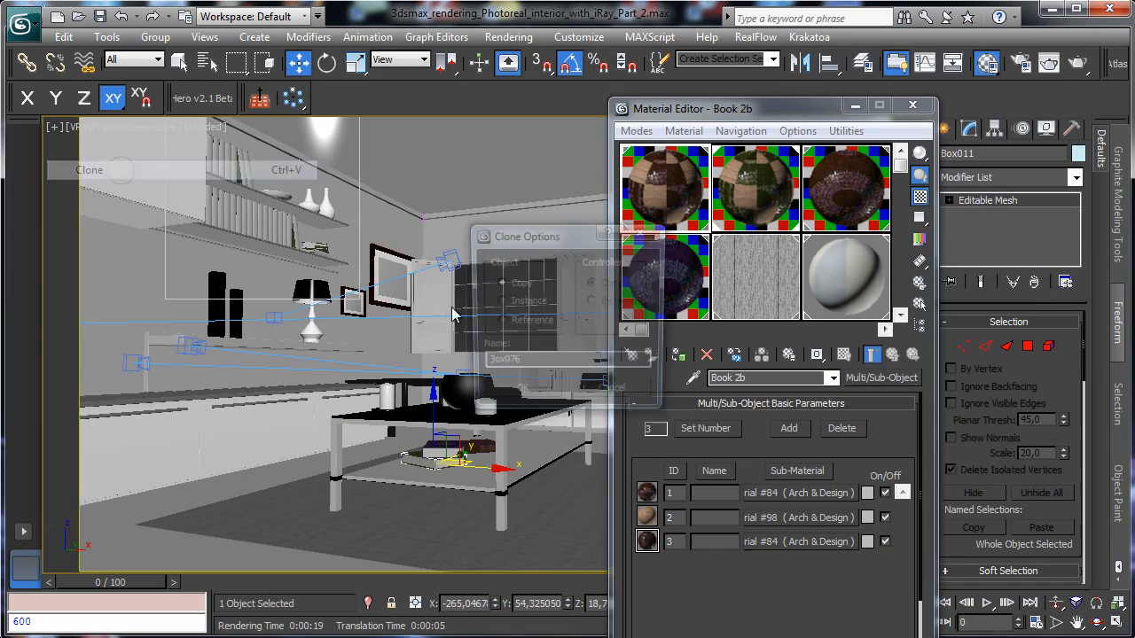
click(533, 388)
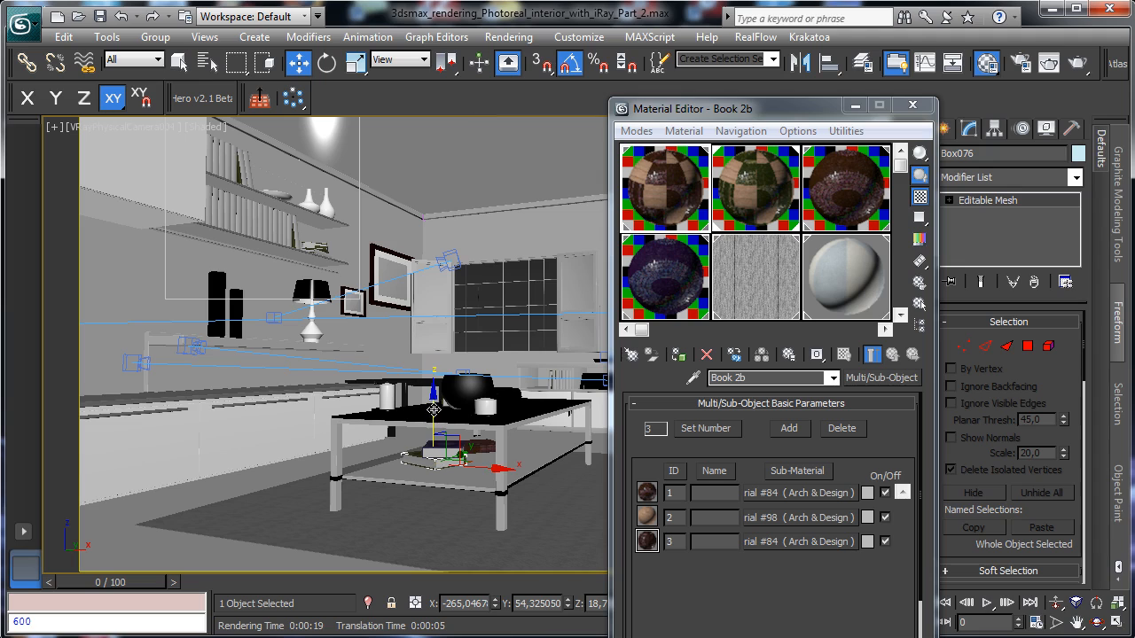
mouse_move(433, 410)
mouse_down()
mouse_move(448, 191)
mouse_move(436, 138)
mouse_move(305, 170)
mouse_up()
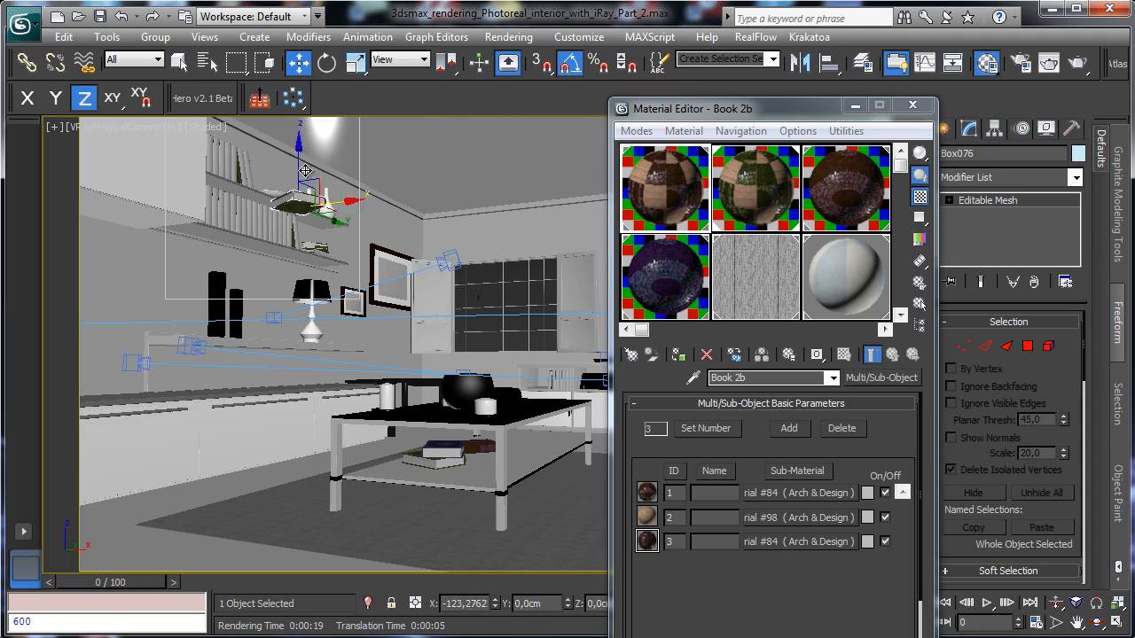
Switch the viewport from the camera to Perspective, framed on the copied book, and close the Material Editor.
click(92, 126)
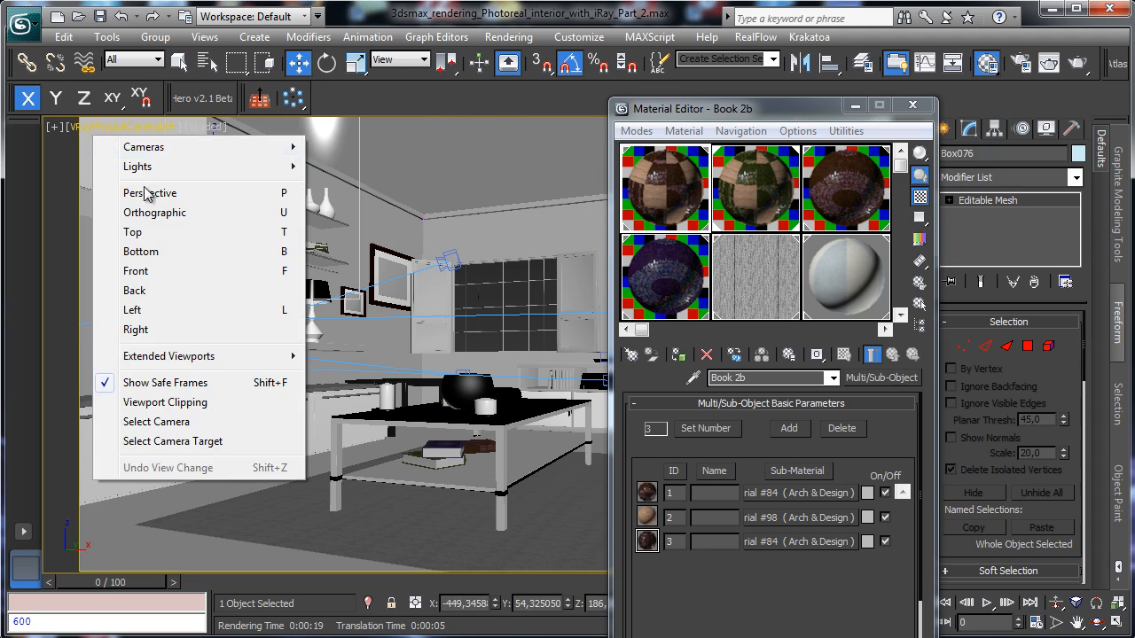
click(149, 193)
click(1096, 606)
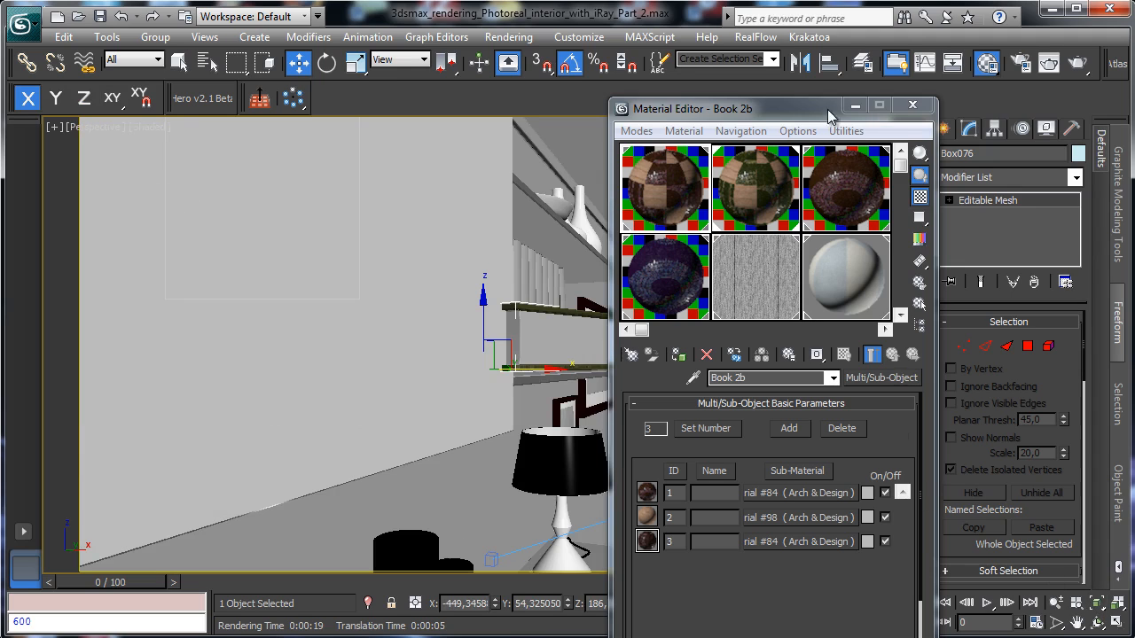
click(913, 105)
Rotate the copied book about Z until its spine faces outward, and 90 degrees about X to stand it upright.
click(1098, 624)
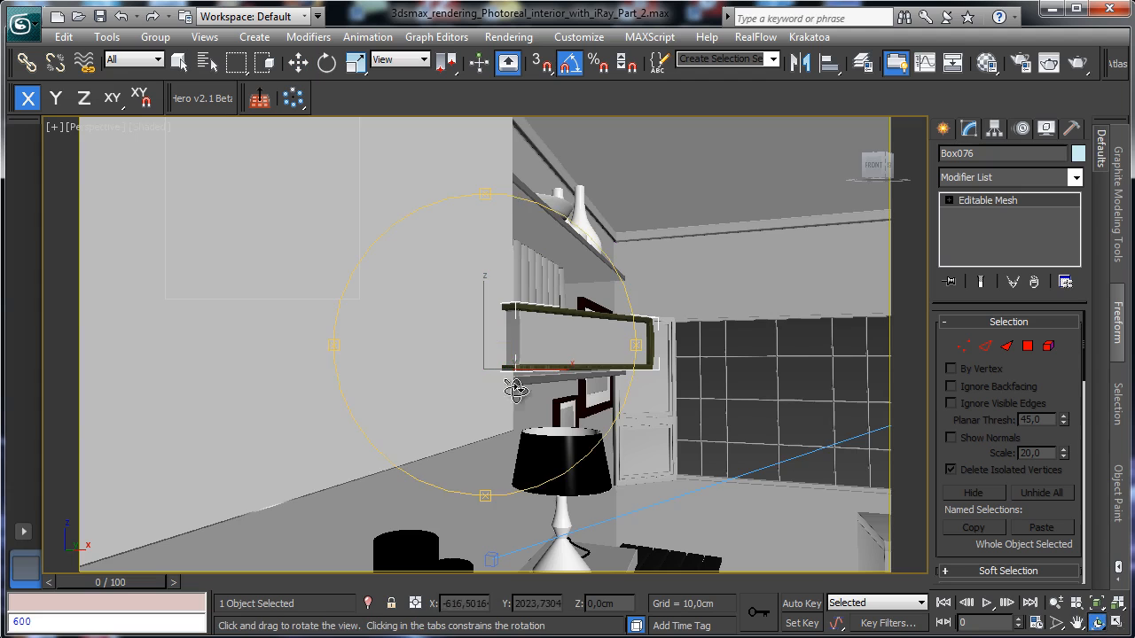
drag(517, 392, 427, 114)
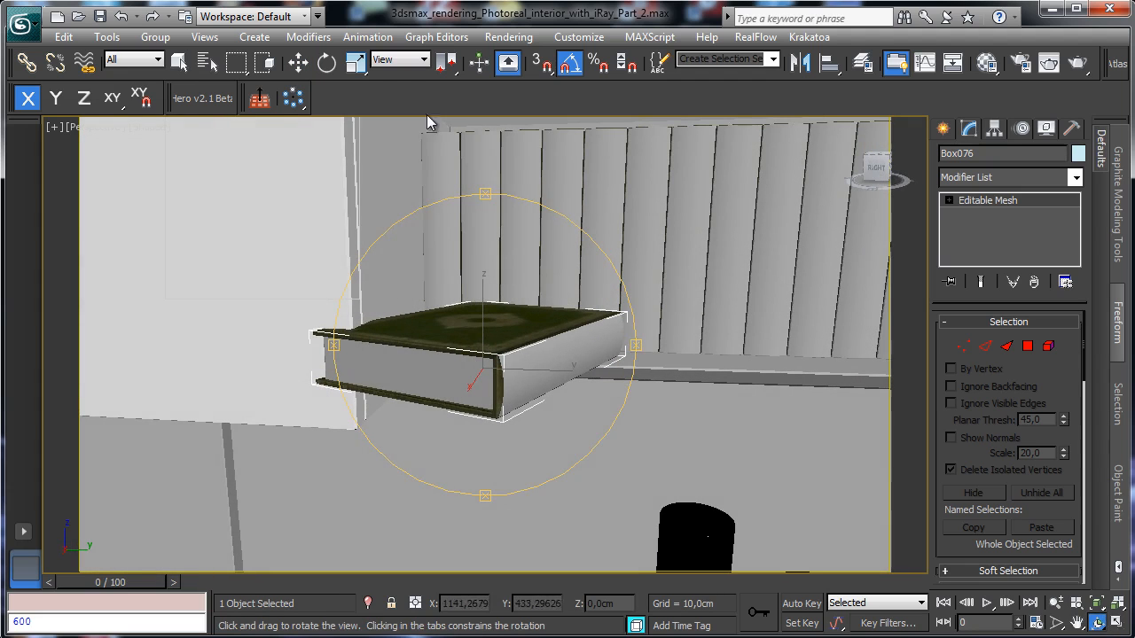
click(326, 61)
drag(542, 377, 466, 394)
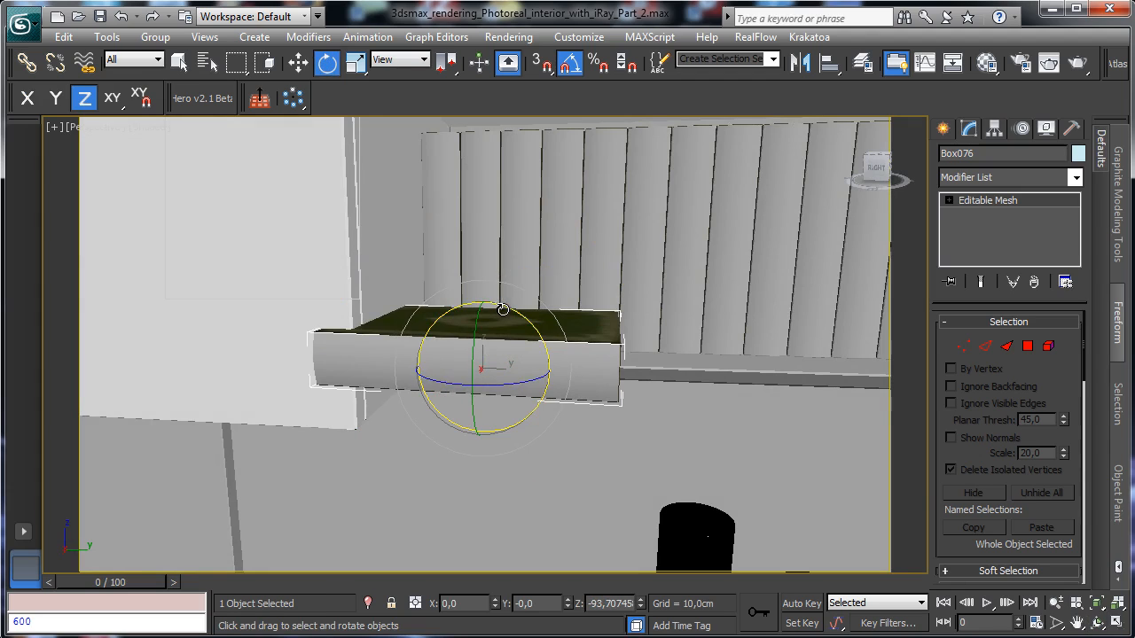
drag(501, 311, 576, 335)
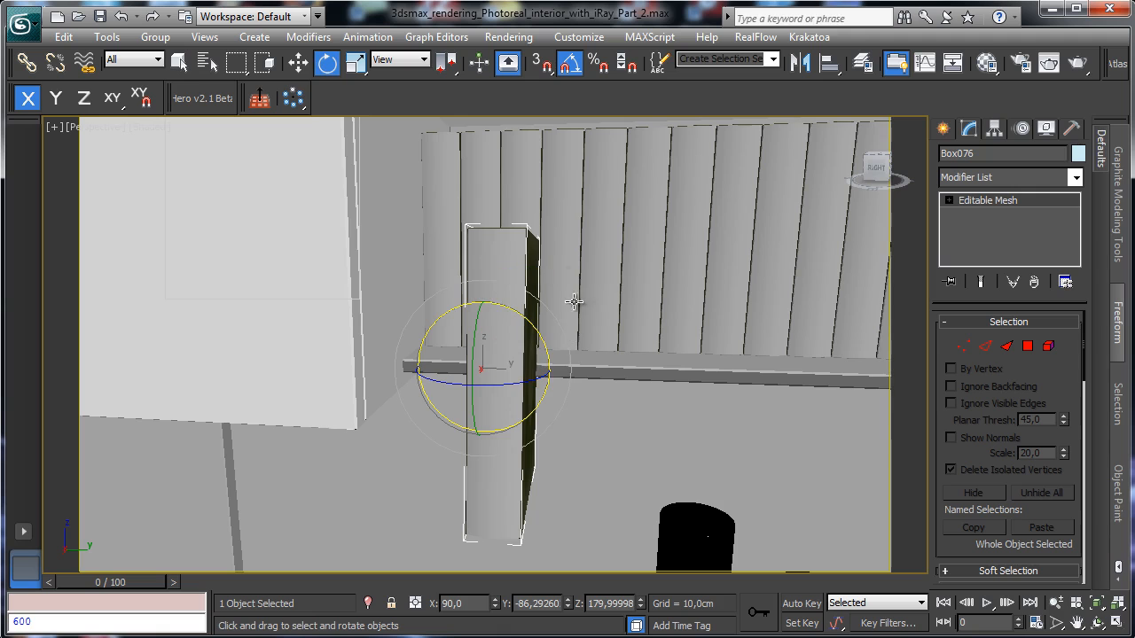
Straighten the tilted book by rotating it slightly about Y, and shift it in the ZX plane beside the shelf.
click(300, 64)
click(1097, 624)
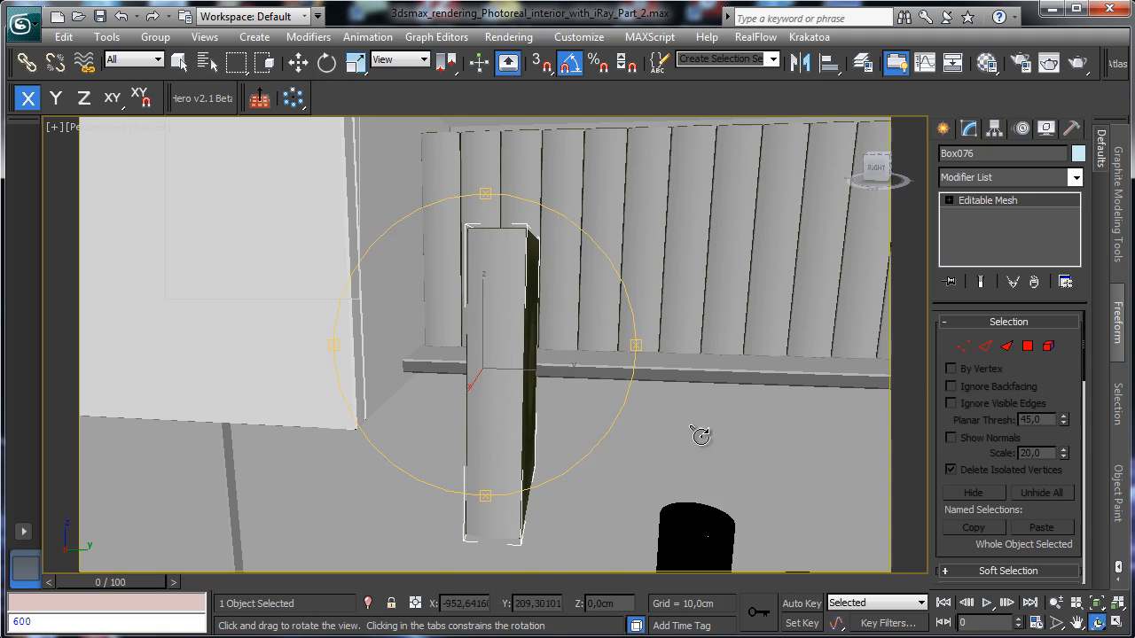
drag(589, 407, 479, 390)
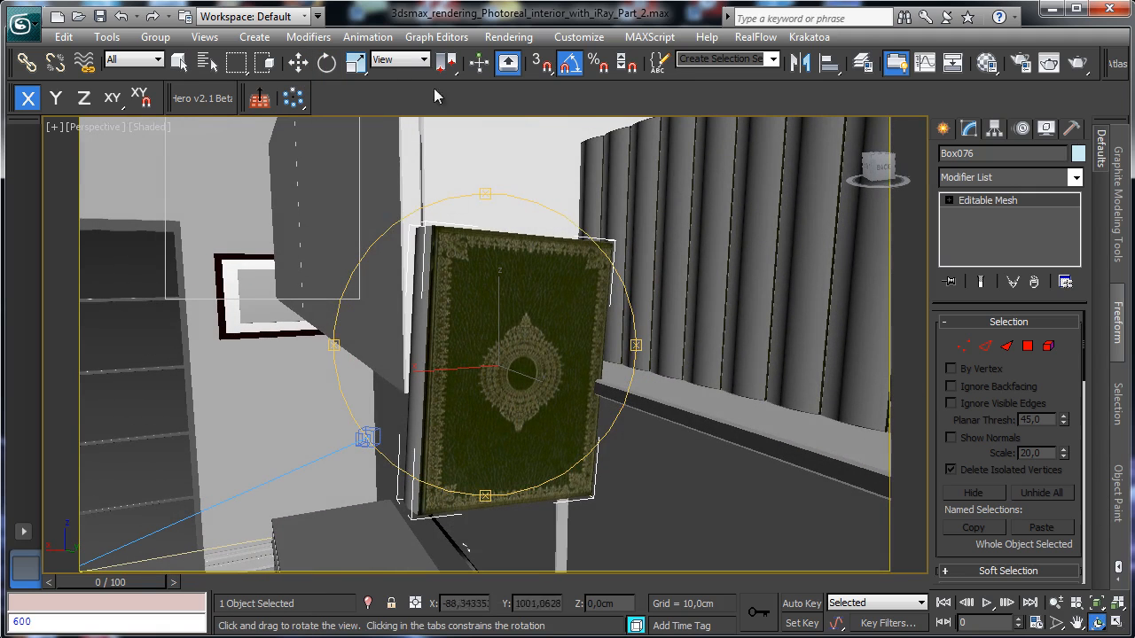
click(326, 62)
drag(456, 316, 454, 320)
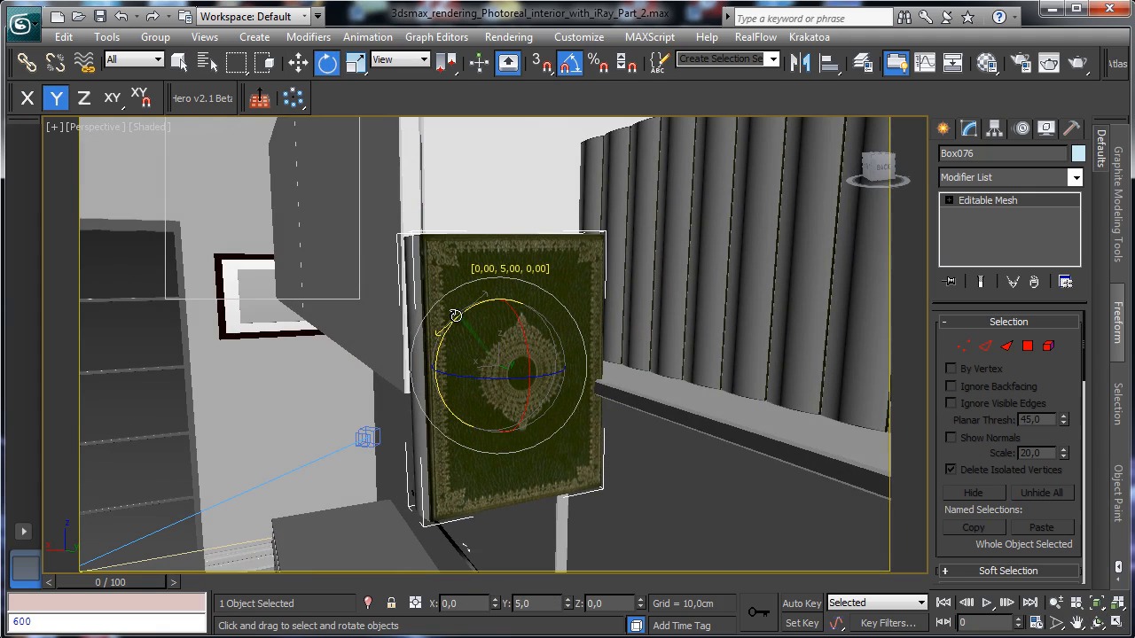
drag(454, 317, 508, 284)
click(299, 68)
Delete every upright book in the row on the lower wall shelf, keeping the lying stack and the copied book.
click(1097, 623)
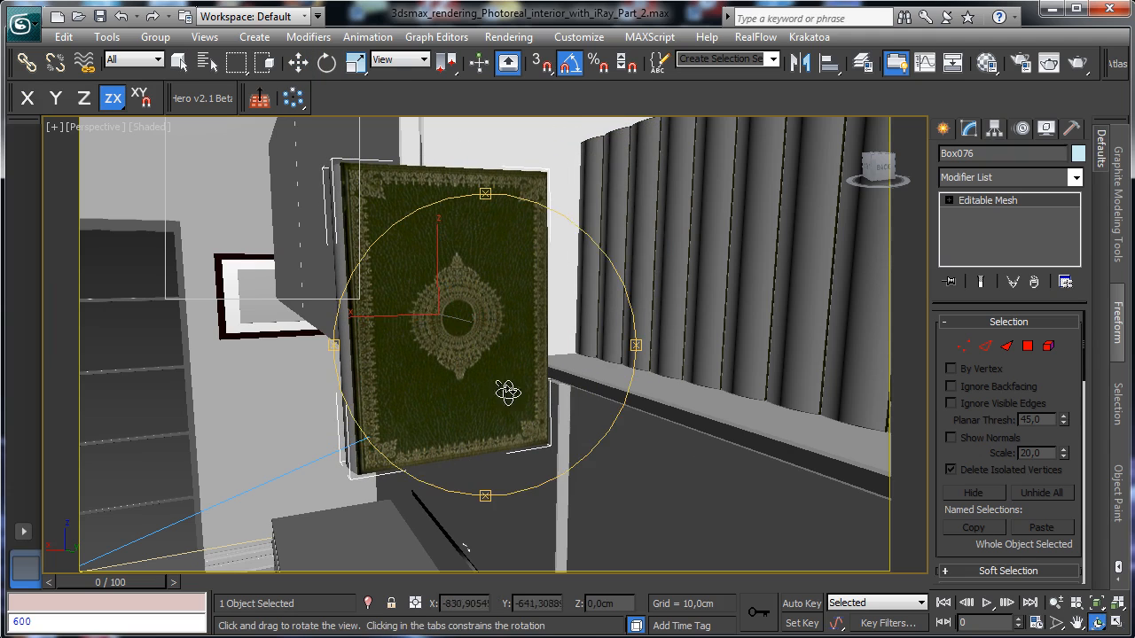
drag(506, 393, 540, 404)
click(1055, 603)
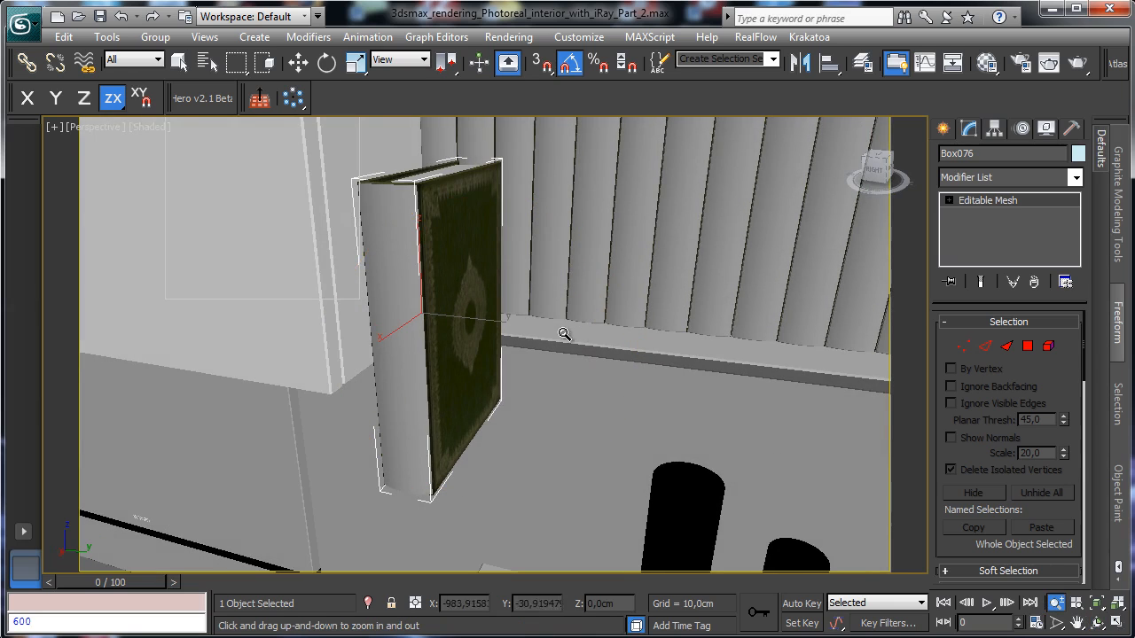
drag(565, 335, 611, 448)
click(179, 62)
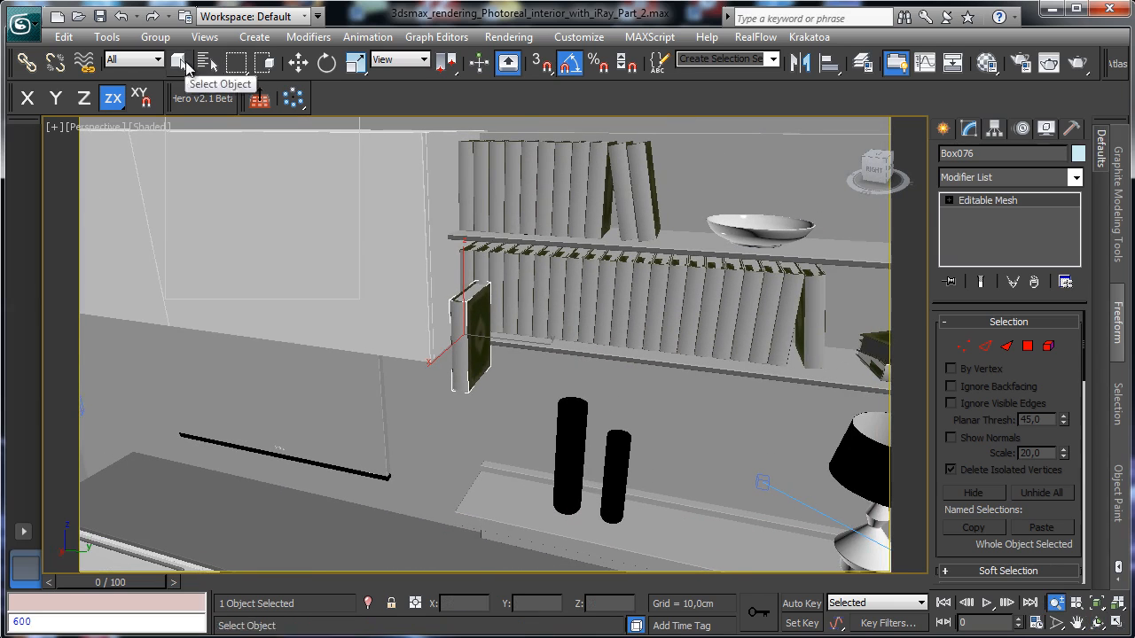
click(472, 256)
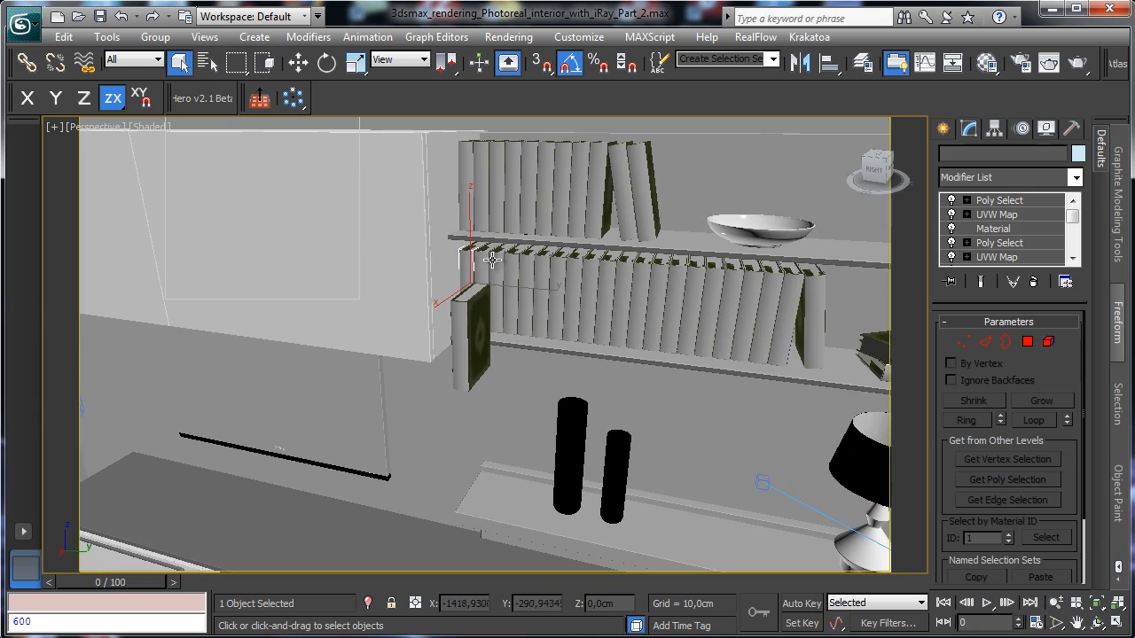
key(Delete)
click(481, 262)
key(Delete)
click(497, 268)
key(Delete)
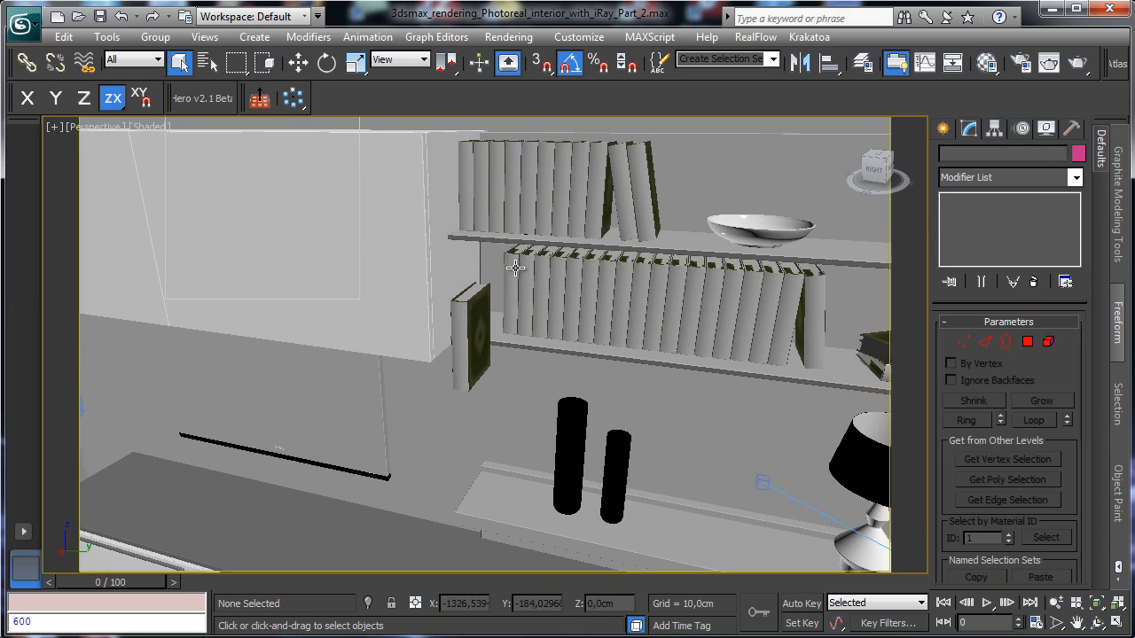
click(516, 267)
key(Delete)
click(545, 273)
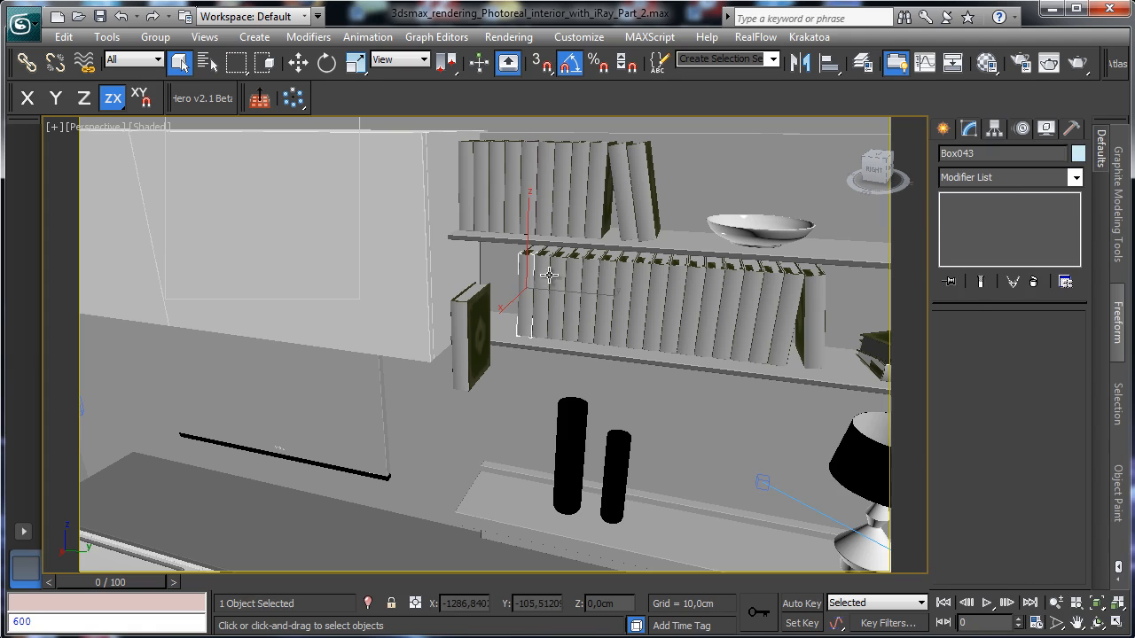
key(Delete)
click(557, 276)
key(Delete)
click(569, 279)
key(Delete)
click(581, 282)
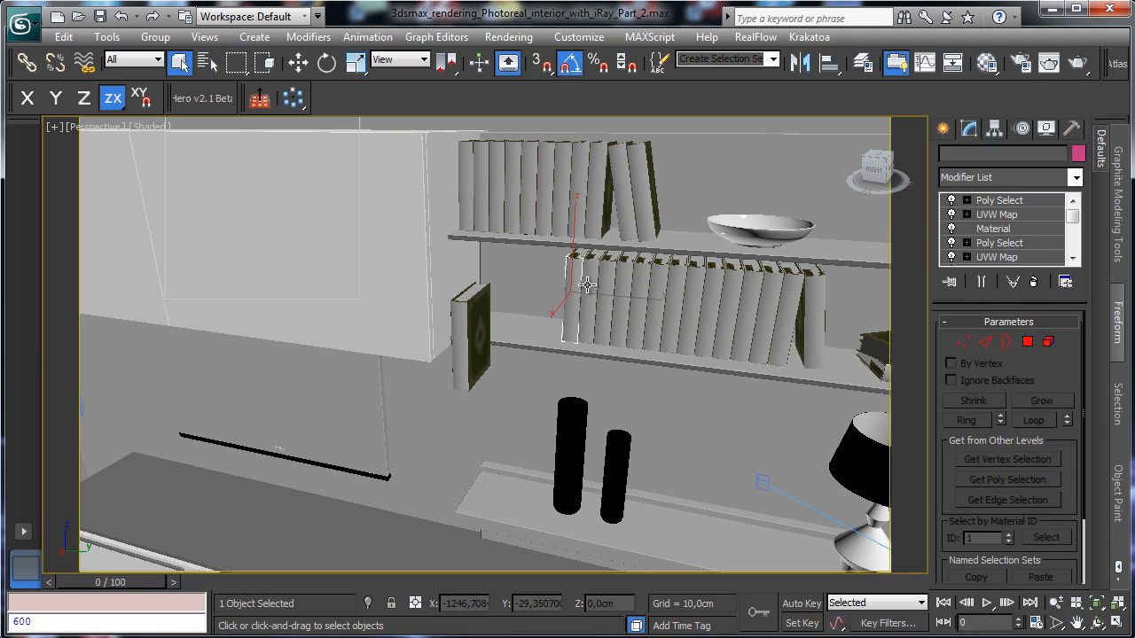
key(Delete)
click(593, 284)
key(Delete)
click(610, 284)
key(Delete)
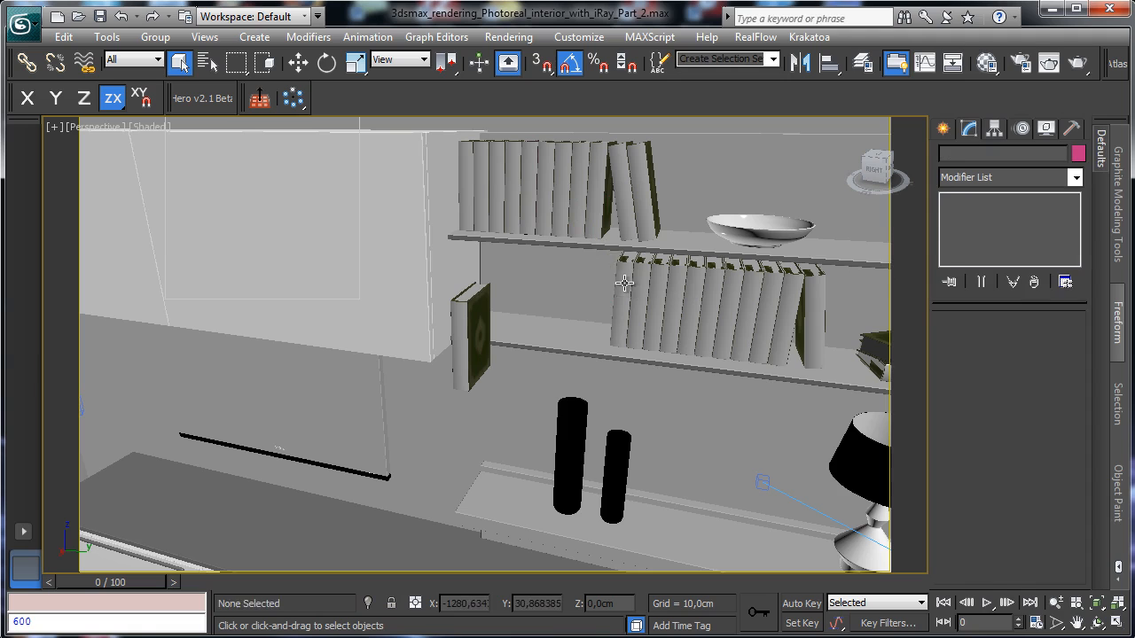
click(624, 282)
key(Delete)
click(704, 289)
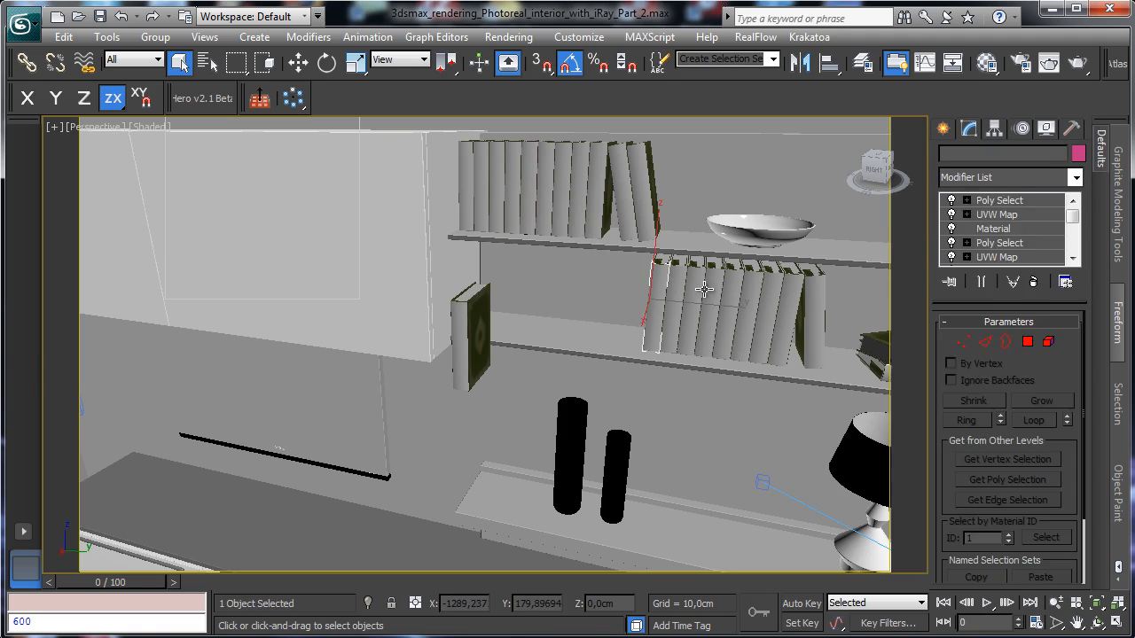
key(Delete)
click(688, 284)
key(Delete)
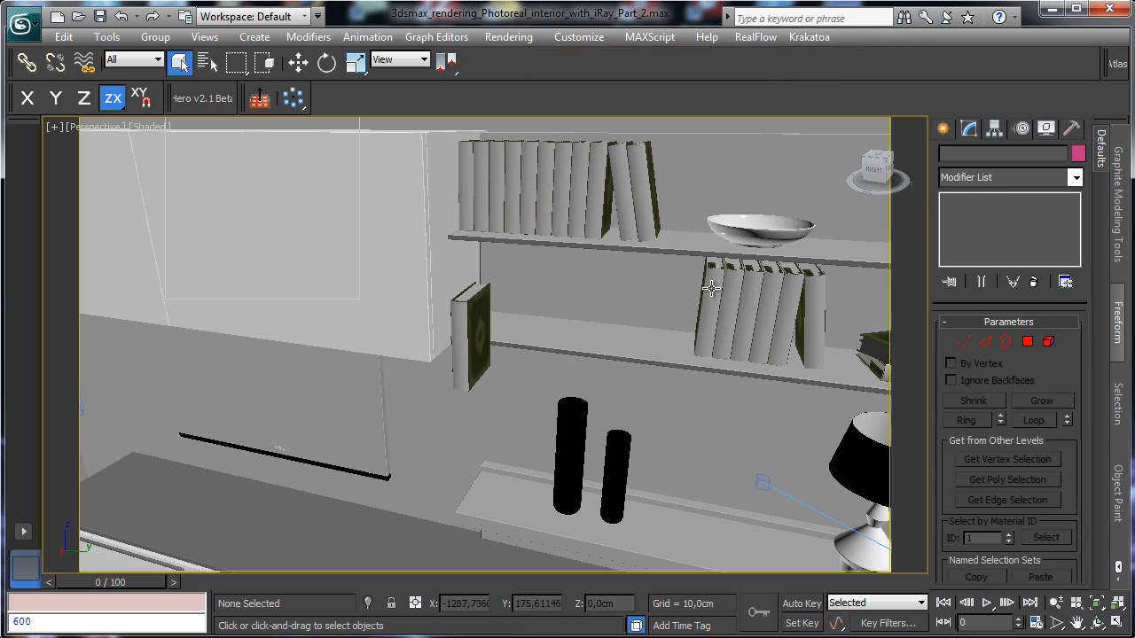
click(711, 288)
key(Delete)
click(740, 286)
key(Delete)
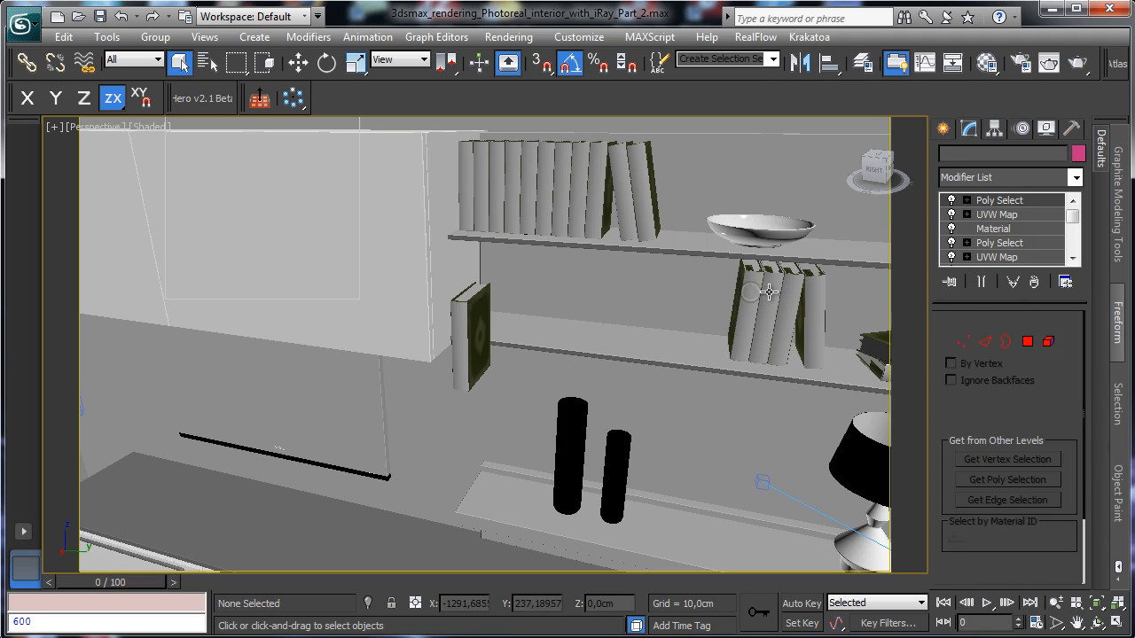
click(764, 291)
key(Delete)
click(782, 293)
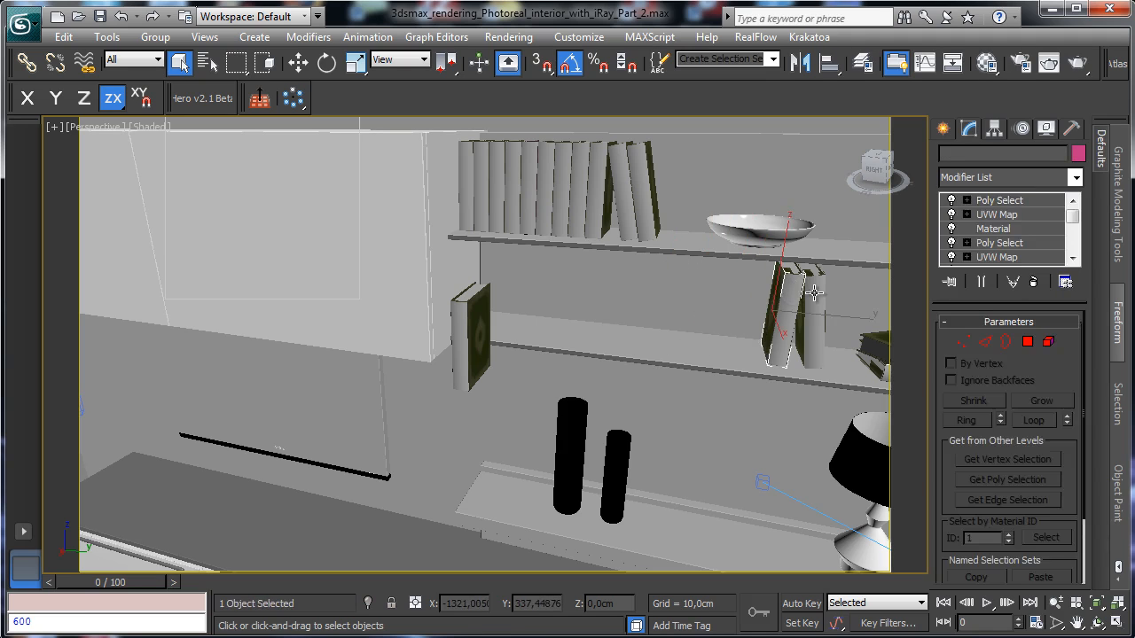
key(Delete)
click(814, 293)
key(Delete)
Move the copied book into the emptied lower wall shelf, at the end next to the cabinet.
click(470, 313)
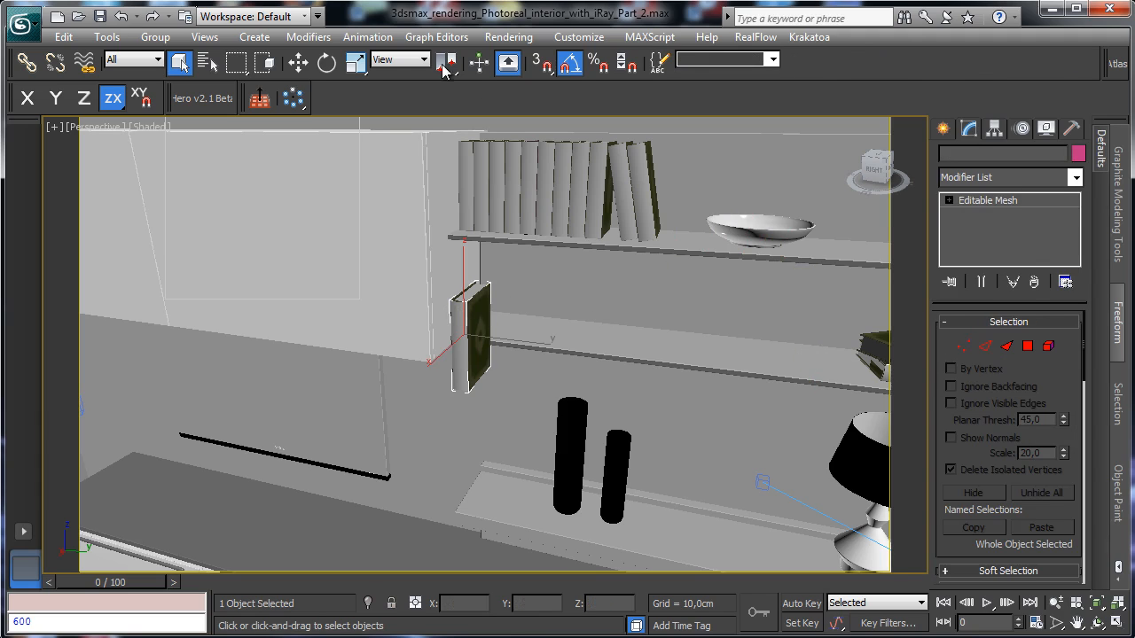
key(w)
drag(435, 359, 470, 332)
drag(500, 257, 498, 237)
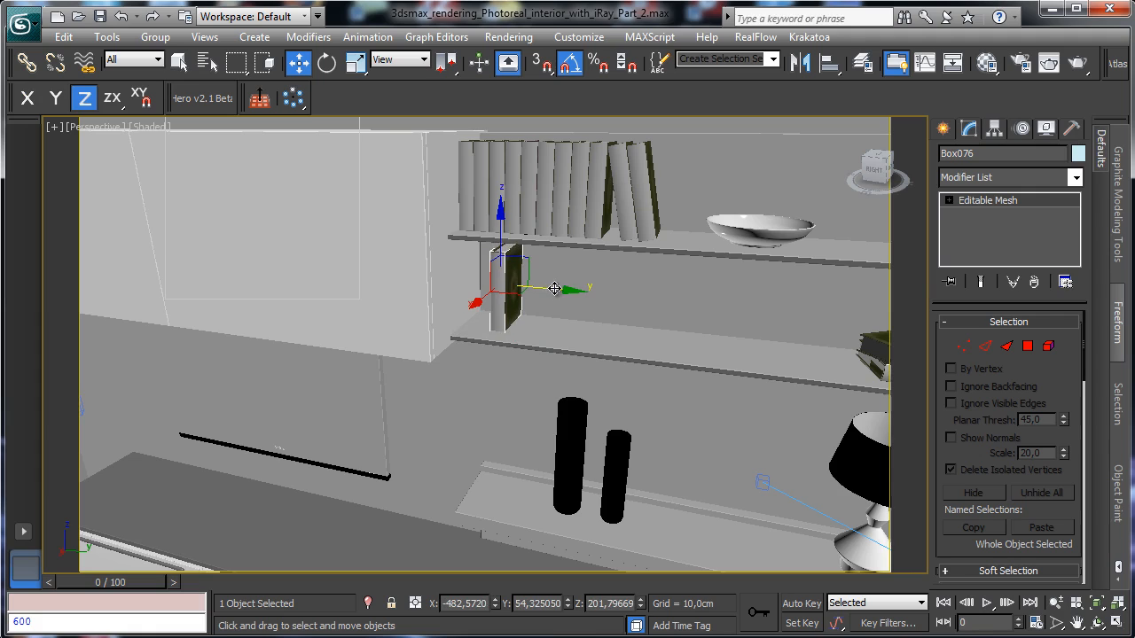
drag(554, 288, 529, 278)
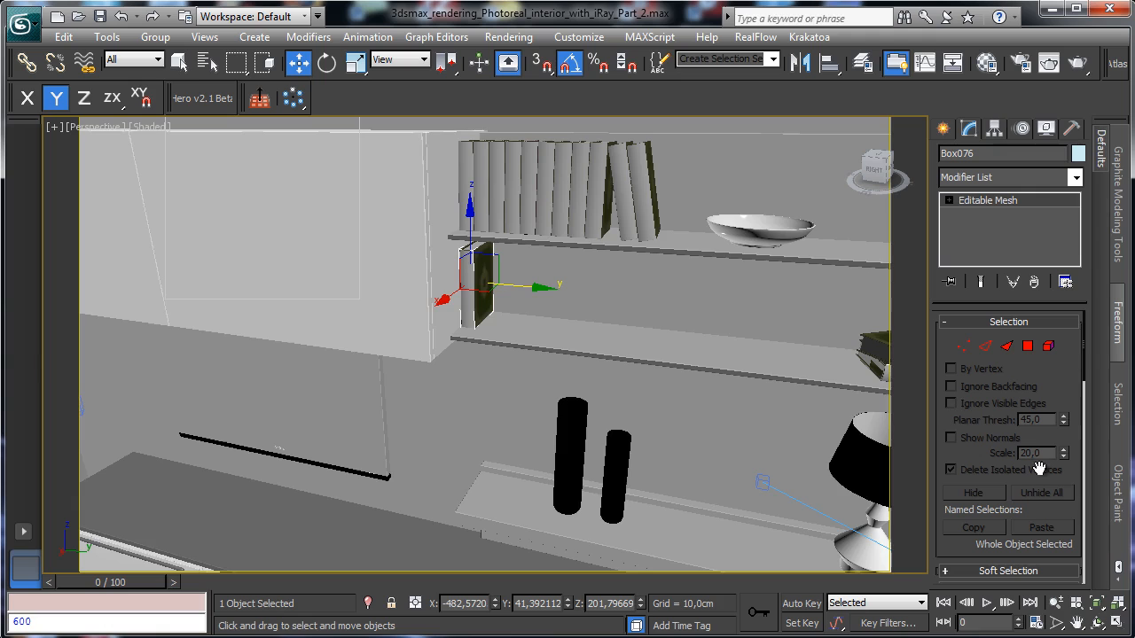
Raise the book by about 0.27 cm along Z so its base sits properly on the shelf.
click(1096, 603)
click(1097, 624)
drag(451, 342, 400, 242)
click(297, 63)
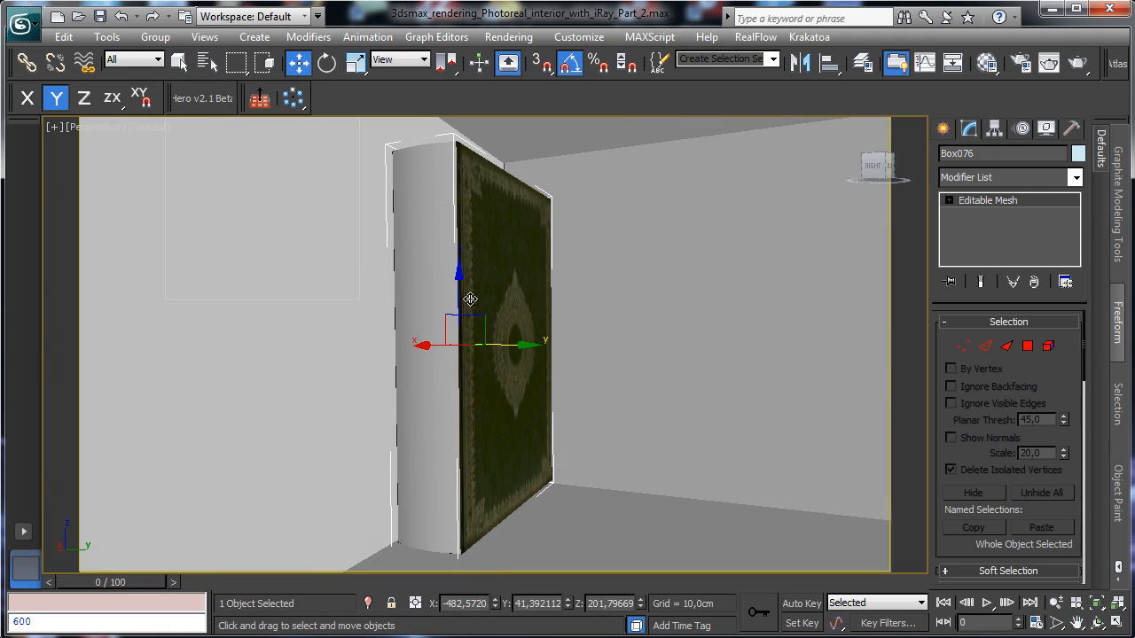
drag(456, 293, 457, 290)
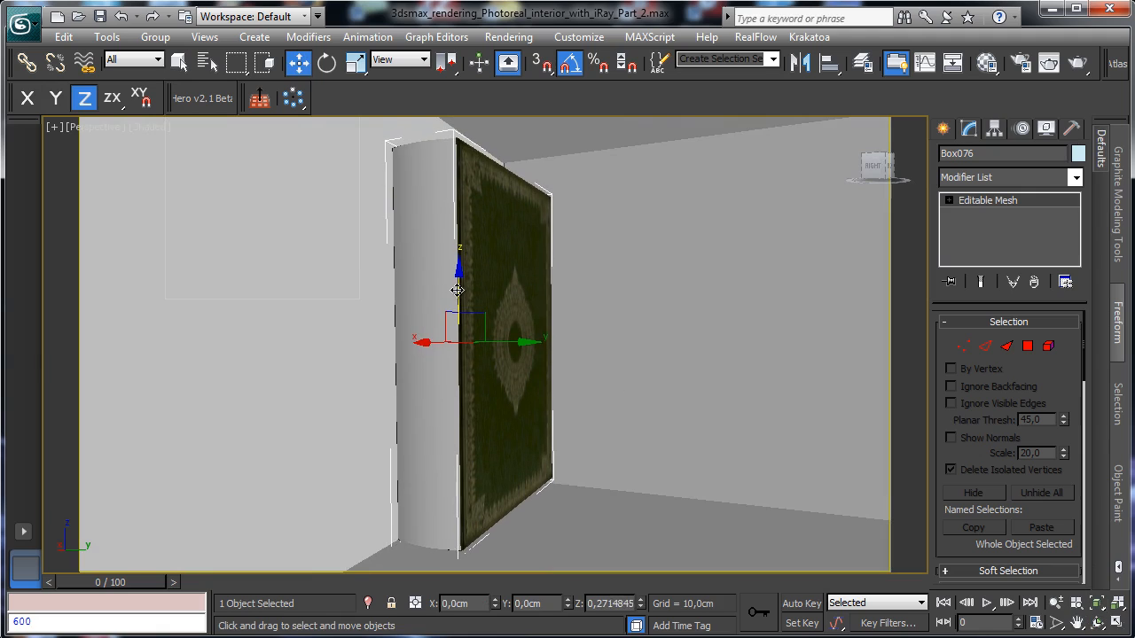
Start a previewed array of the book on the lower shelf, with total Move offsets of 0 cm in X and 132 cm in Y.
click(1055, 603)
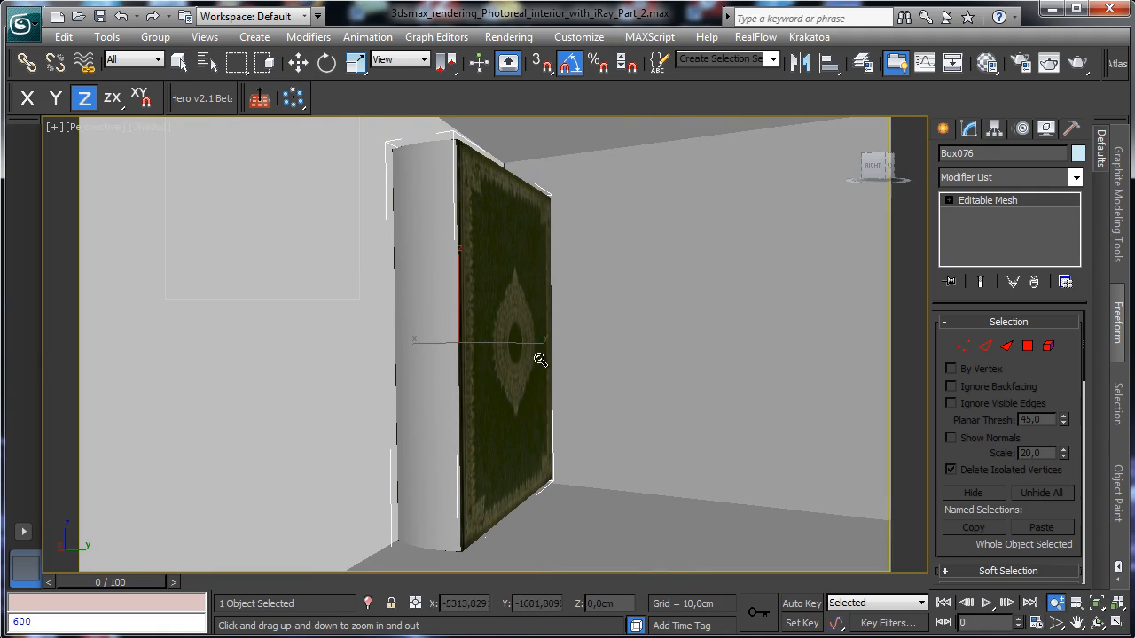
drag(534, 357, 627, 578)
click(1097, 623)
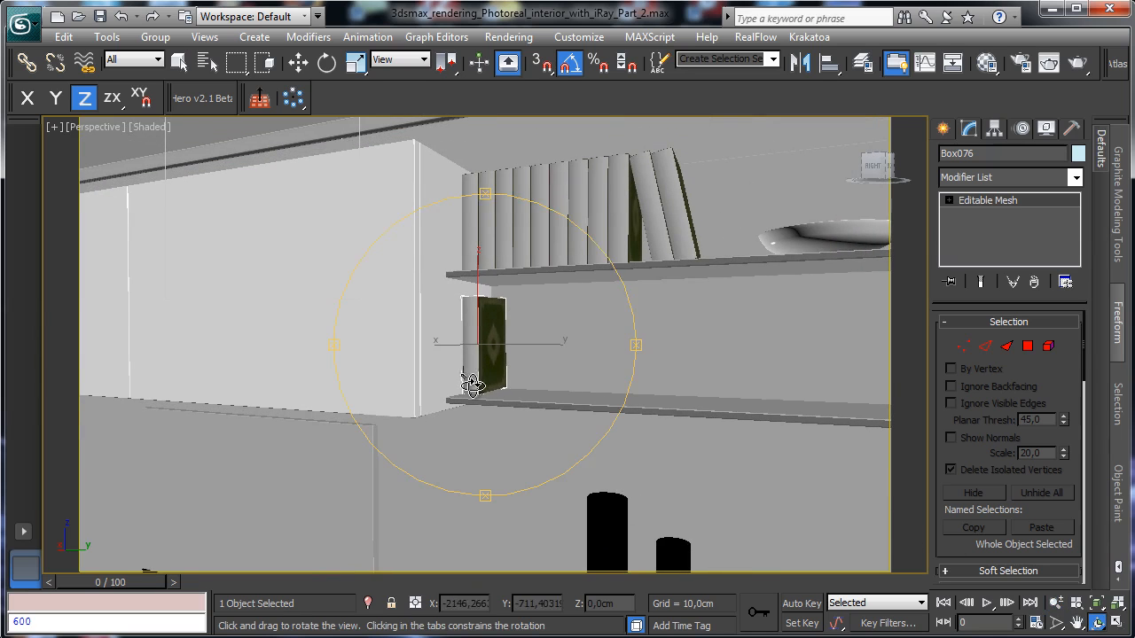
drag(469, 385, 358, 434)
click(1079, 623)
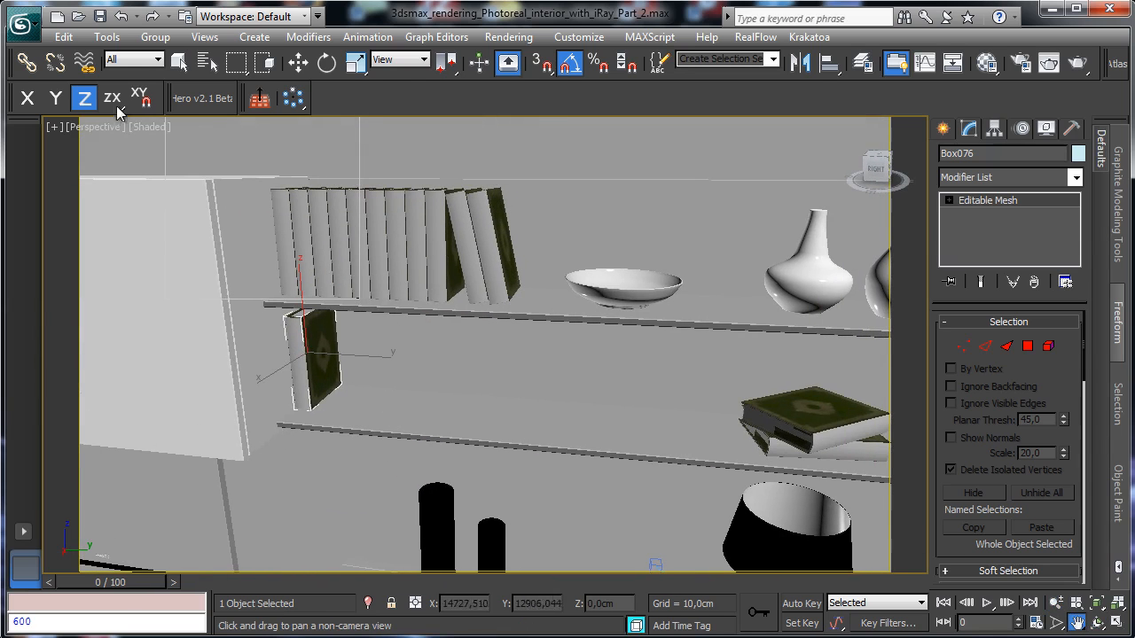
click(293, 99)
drag(557, 173, 766, 14)
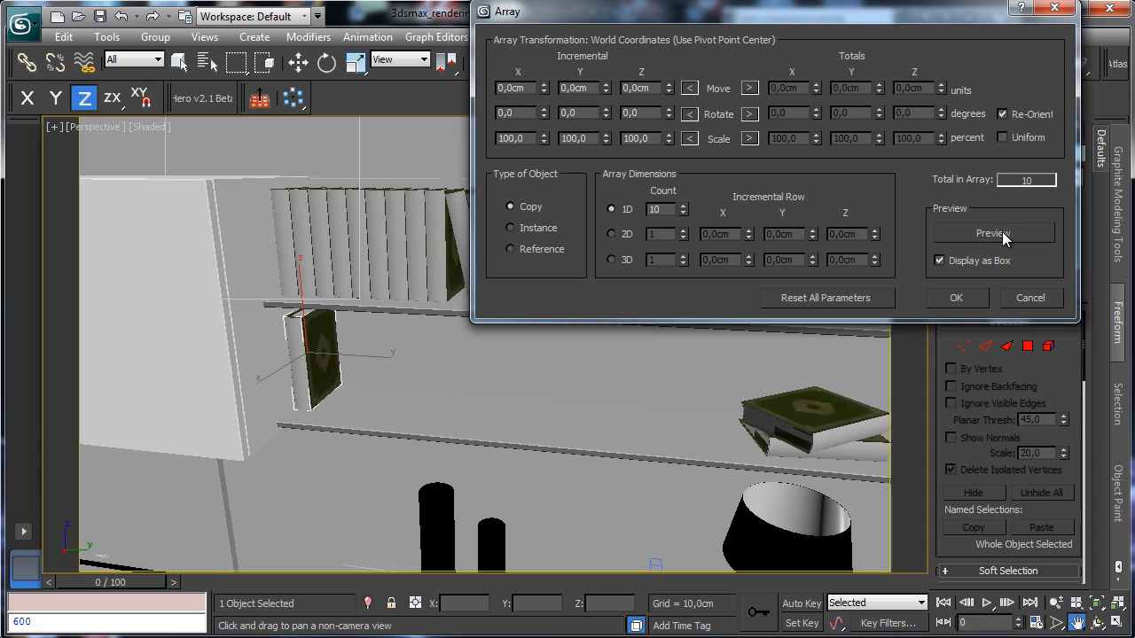
click(988, 234)
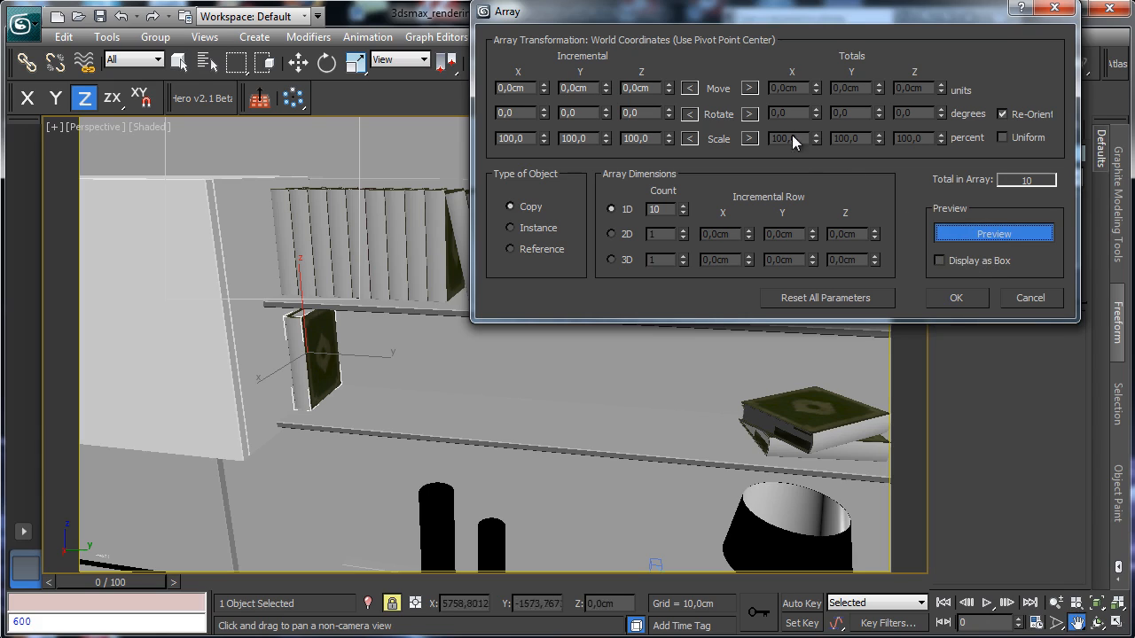
click(751, 87)
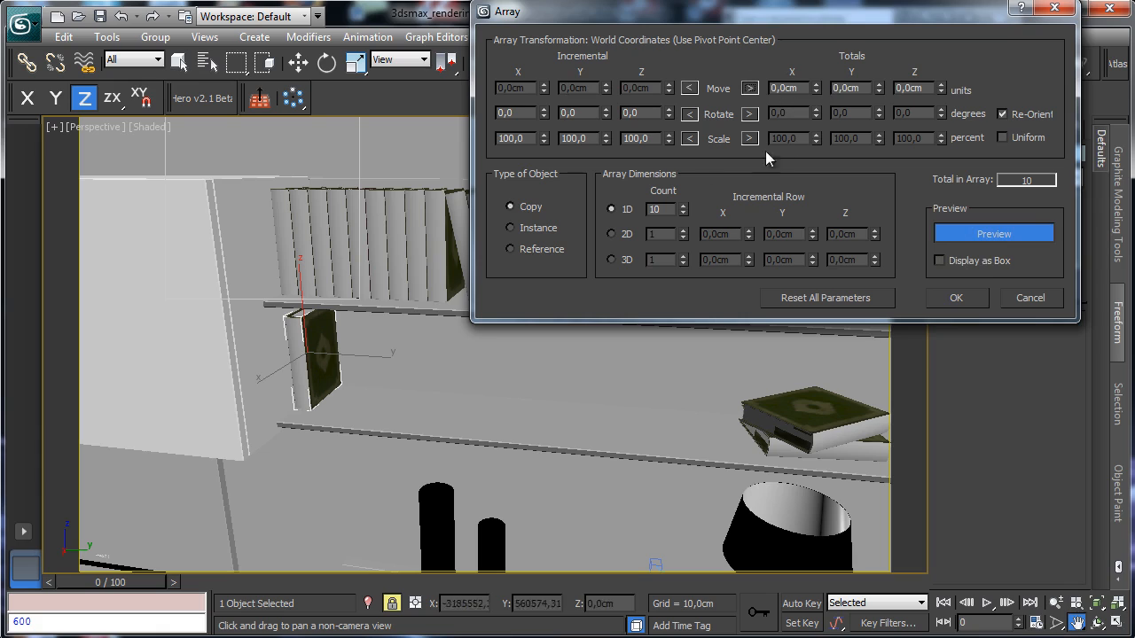
drag(817, 84, 867, 61)
double_click(787, 88)
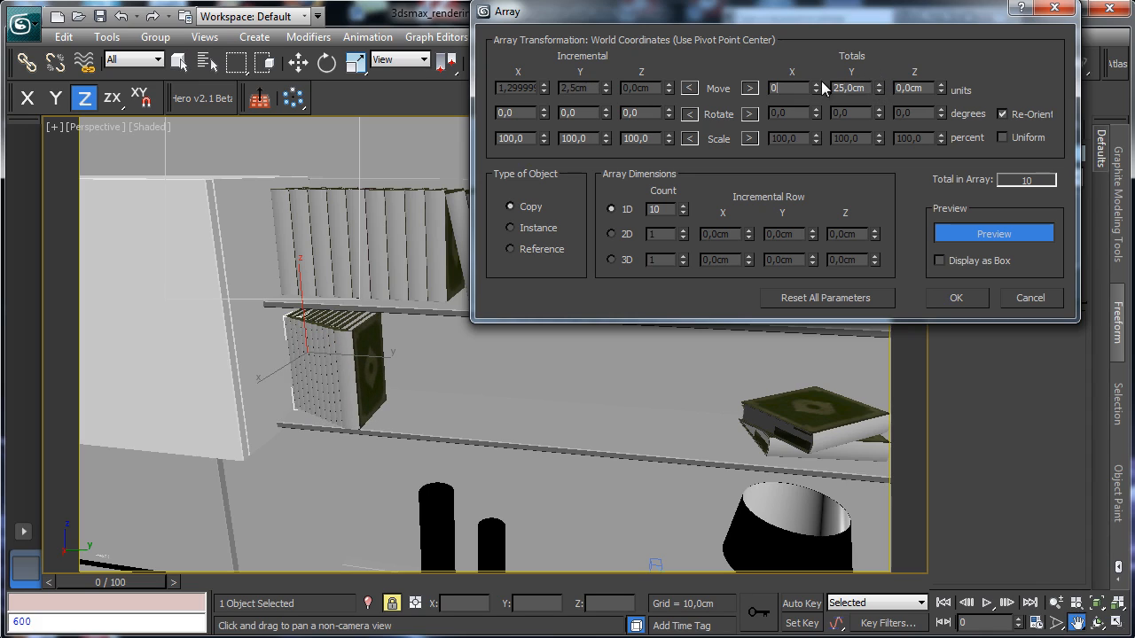
drag(881, 86, 842, 4)
Set the array's 1D count to 21 and create the row of book copies along the lower shelf.
click(681, 206)
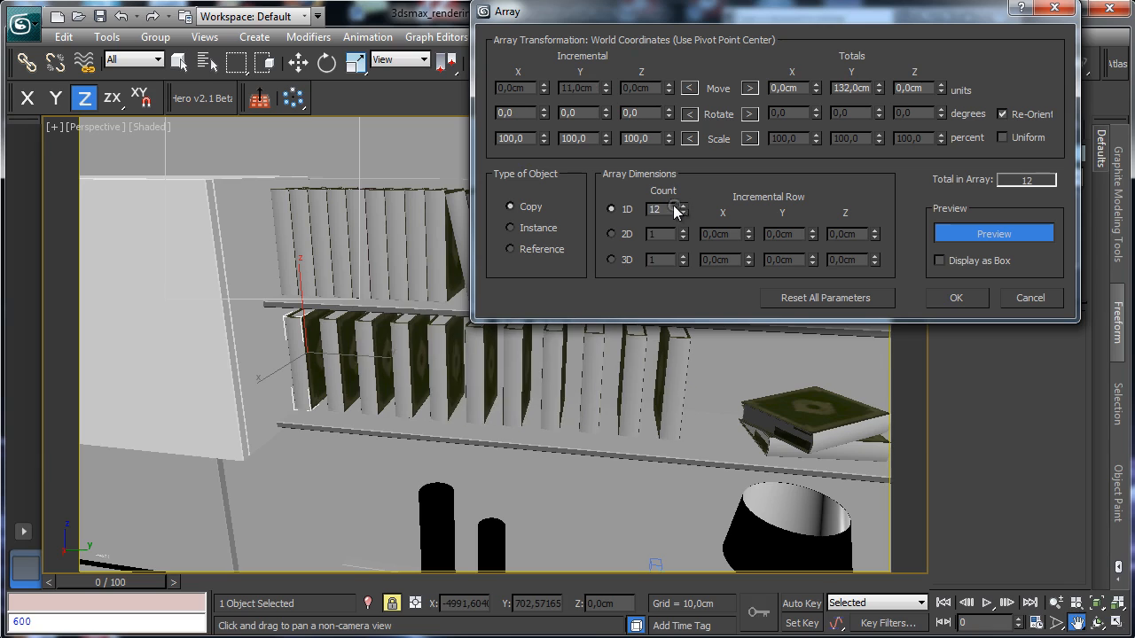
click(682, 207)
click(684, 207)
click(684, 207)
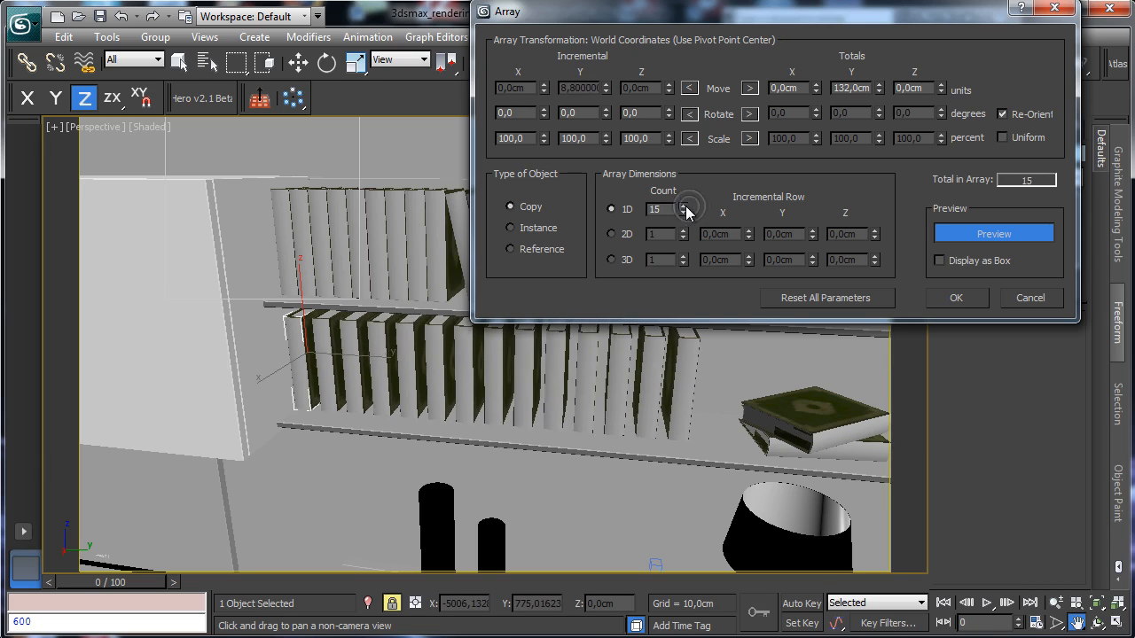
click(683, 206)
click(682, 207)
click(681, 207)
click(681, 207)
click(681, 207)
click(682, 206)
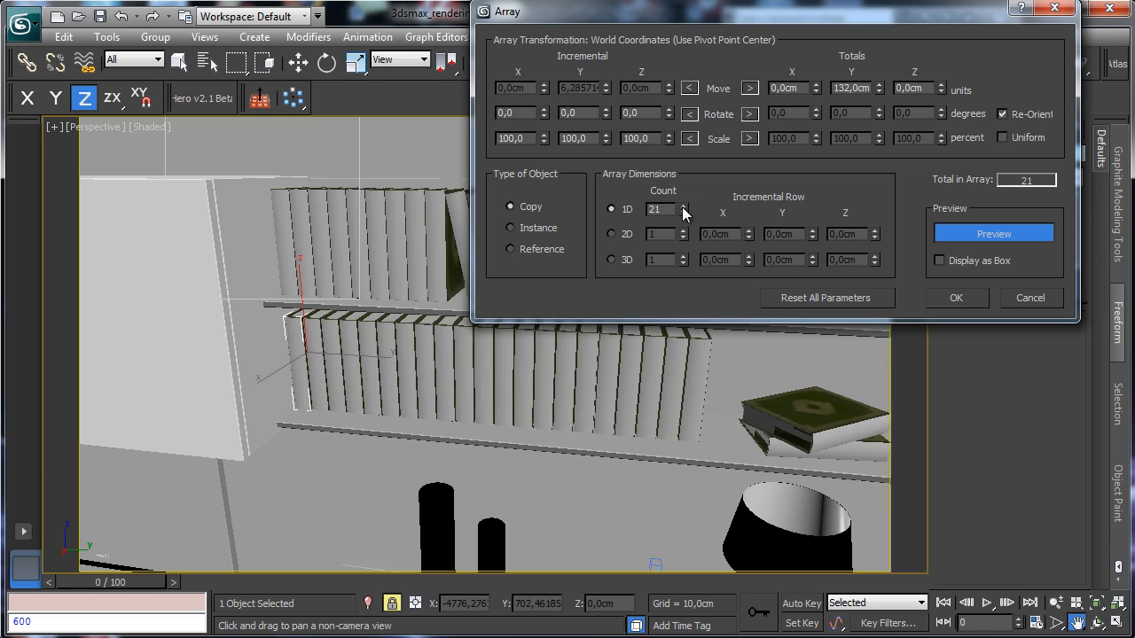
click(958, 298)
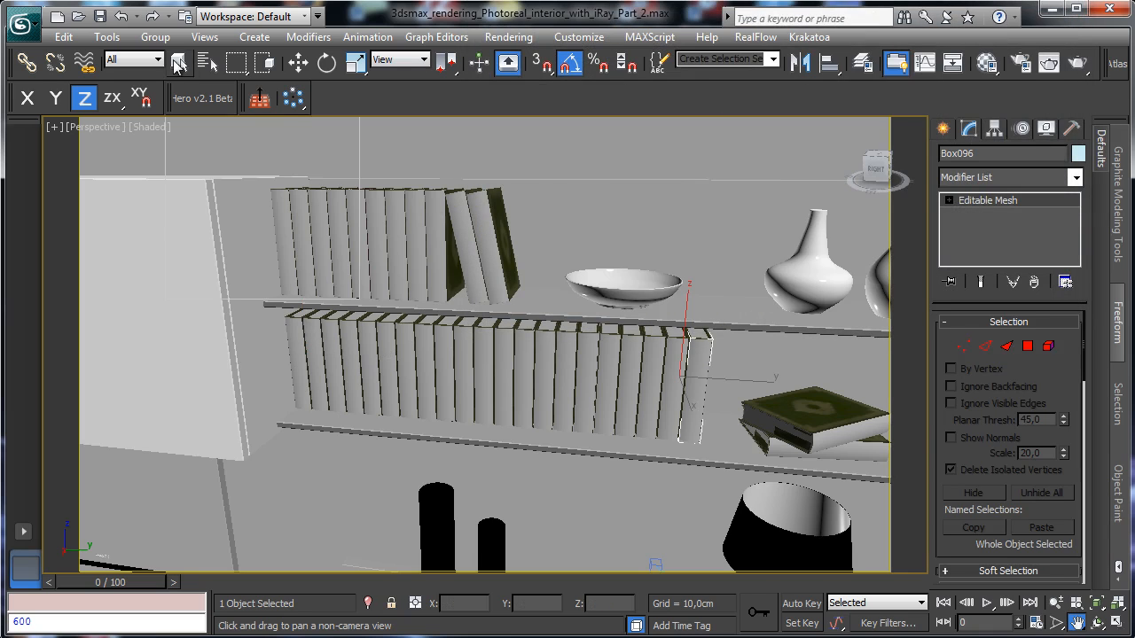
Assign the Book 3 material to several individual books in the half of the lower row nearer the lying stack.
click(178, 62)
click(599, 346)
click(987, 62)
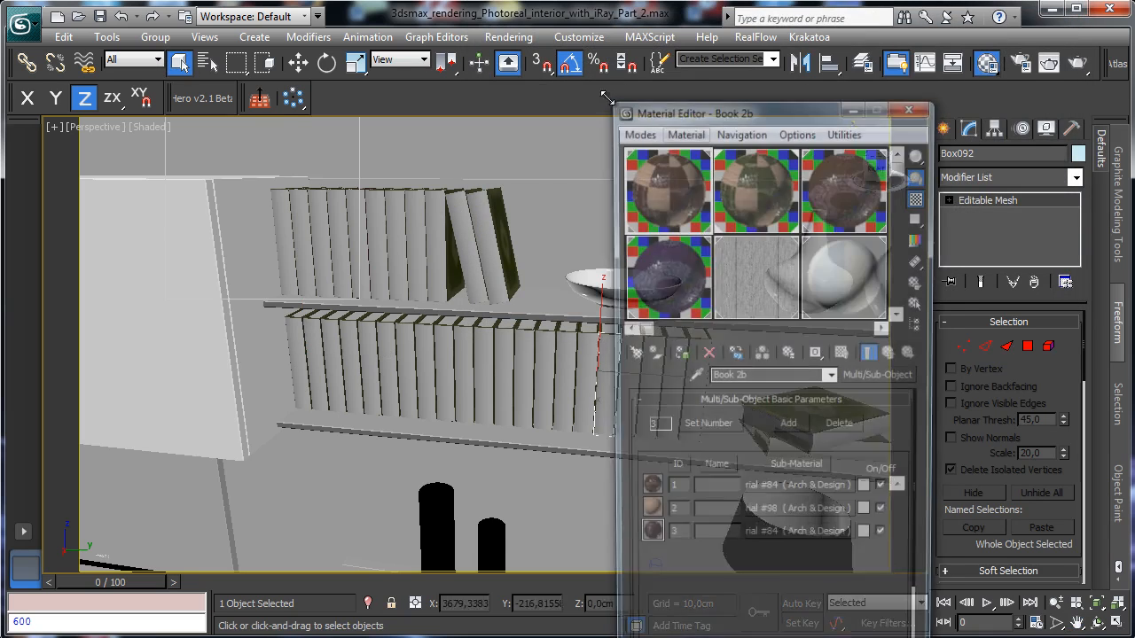
drag(719, 113, 868, 64)
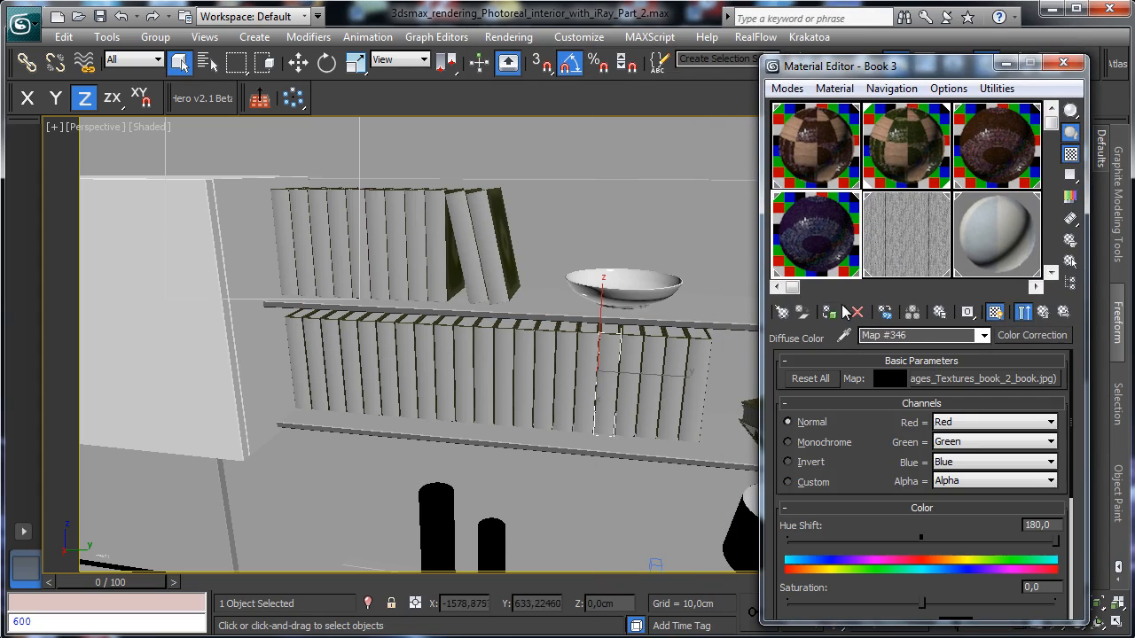
click(829, 321)
click(587, 361)
click(829, 316)
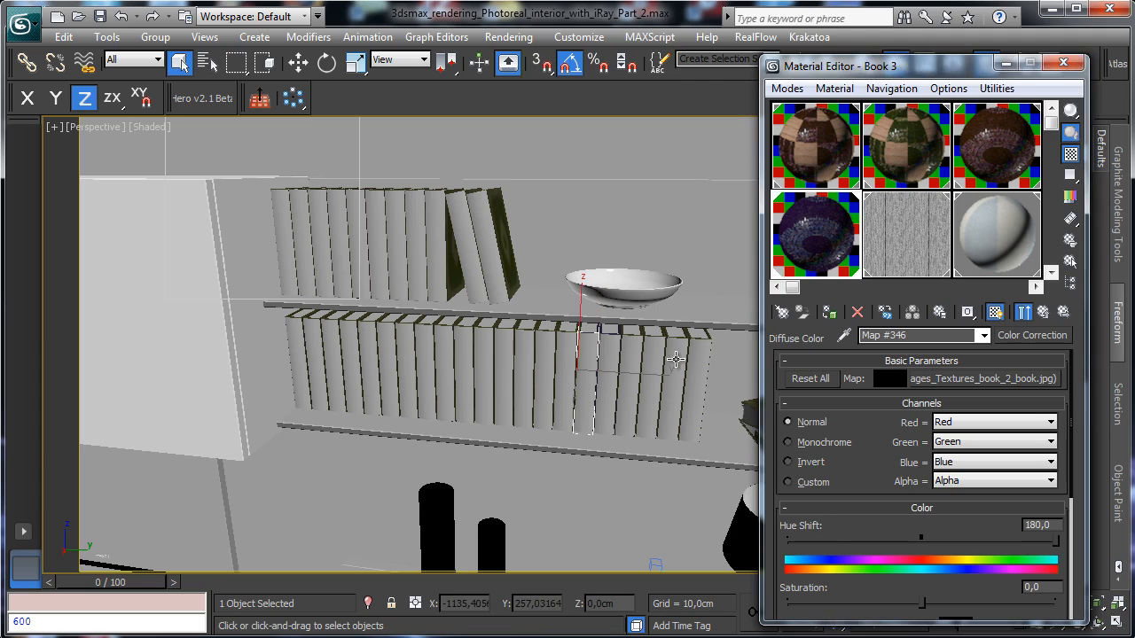
click(678, 364)
click(829, 316)
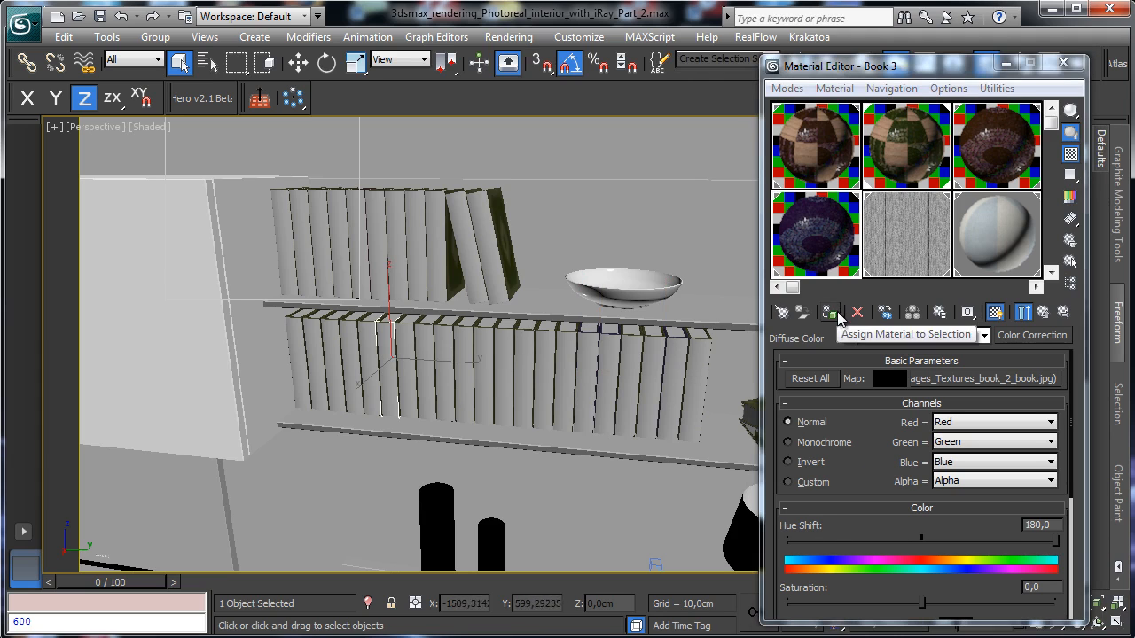
Assign the Book 3 material to scattered books in the half near the cabinet and to the last book of the row.
click(410, 350)
click(345, 362)
click(829, 313)
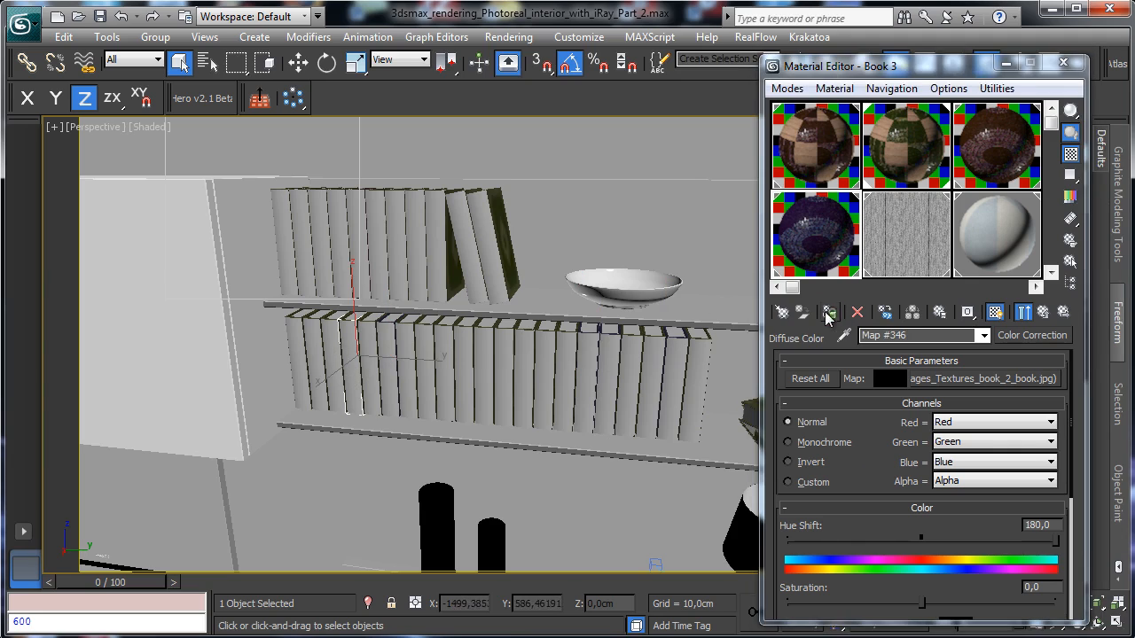
click(444, 372)
click(830, 313)
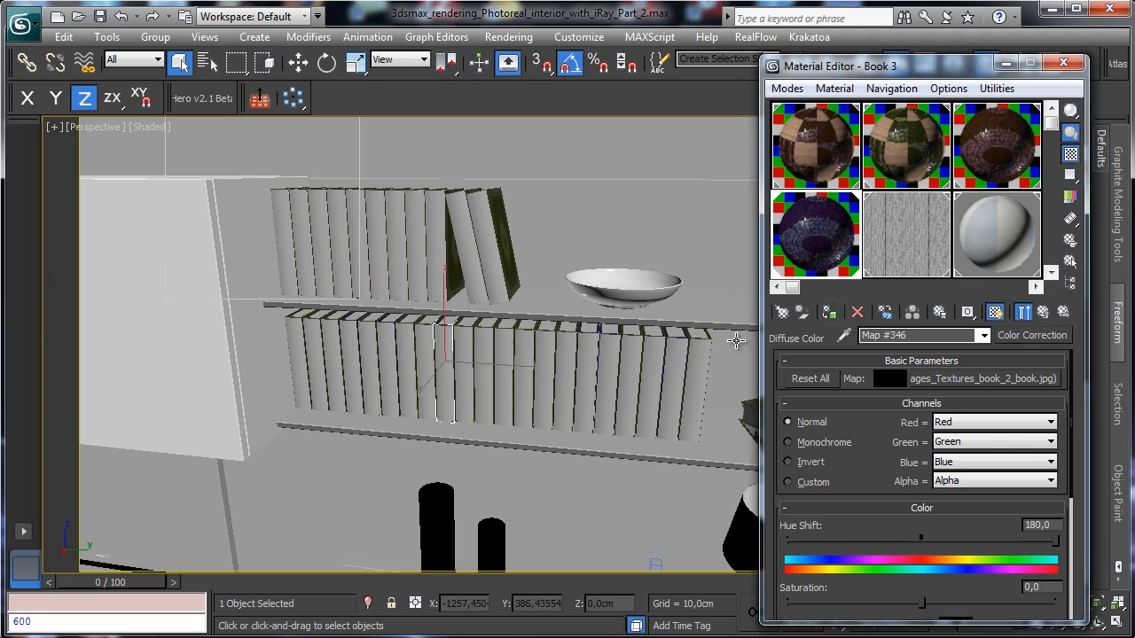
click(706, 345)
click(829, 313)
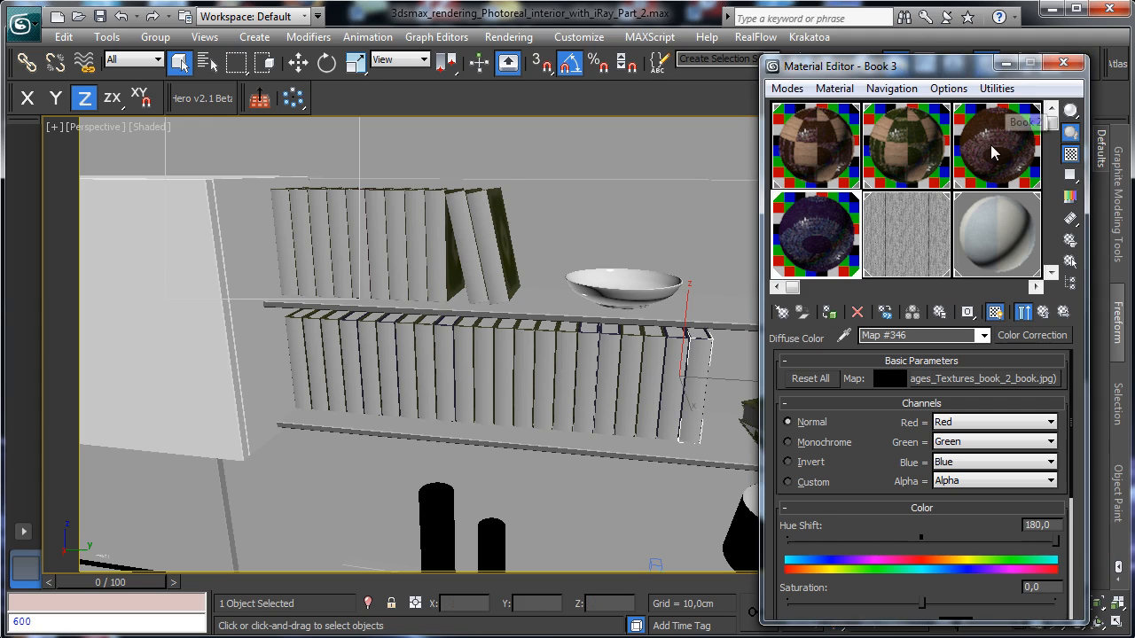
Assign the Book 2 material to a few scattered books in the lower row, including the first one beside the cabinet.
click(978, 158)
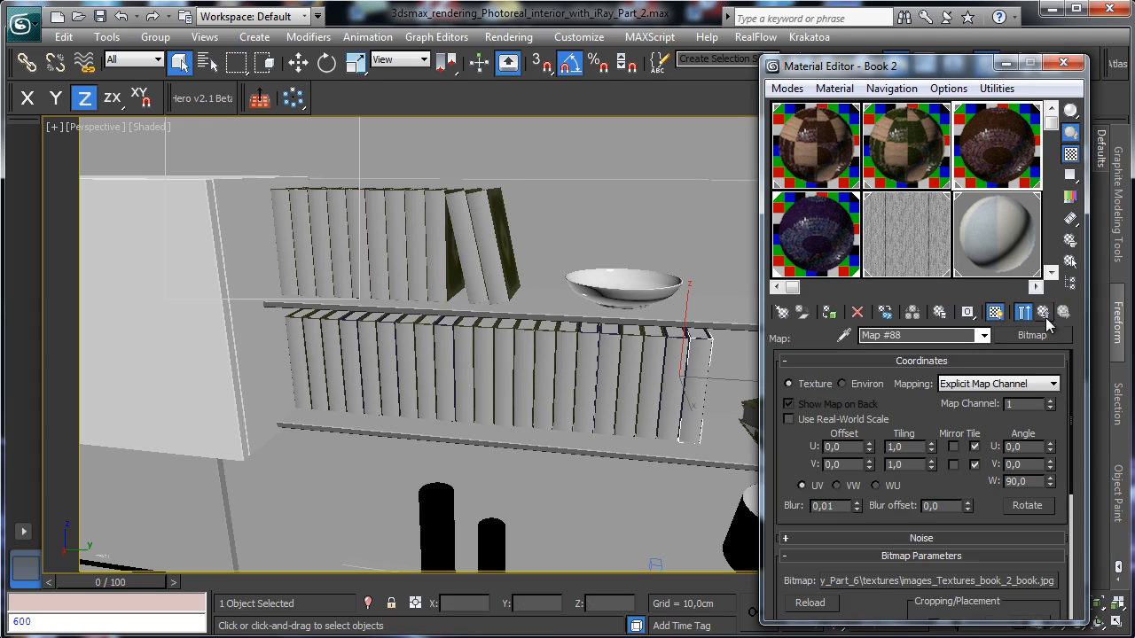
click(443, 357)
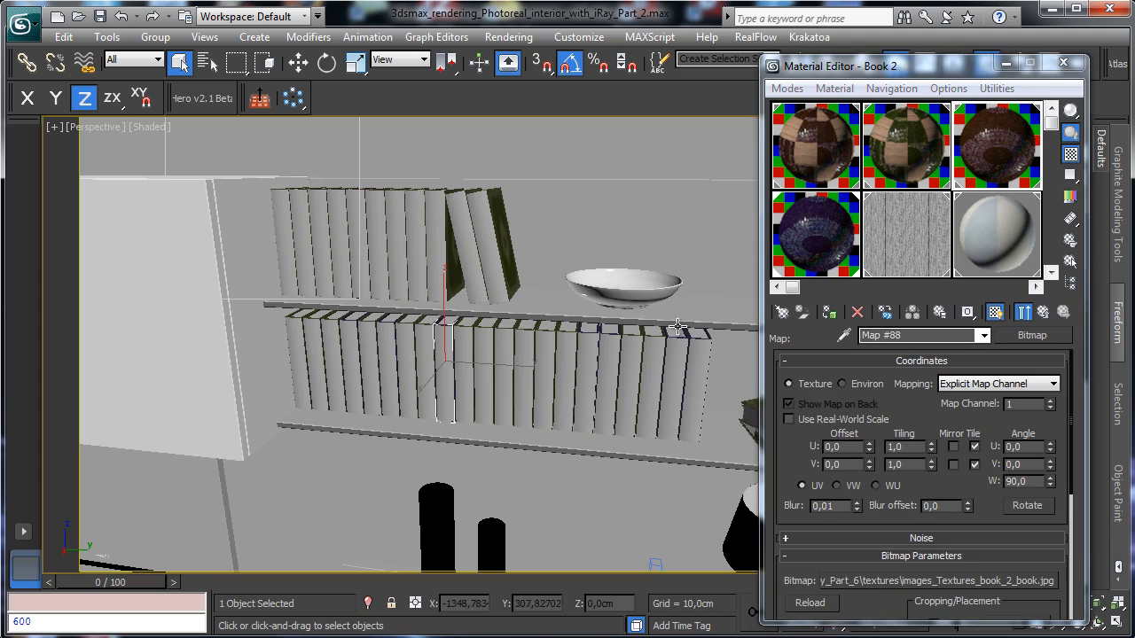
click(833, 313)
click(504, 344)
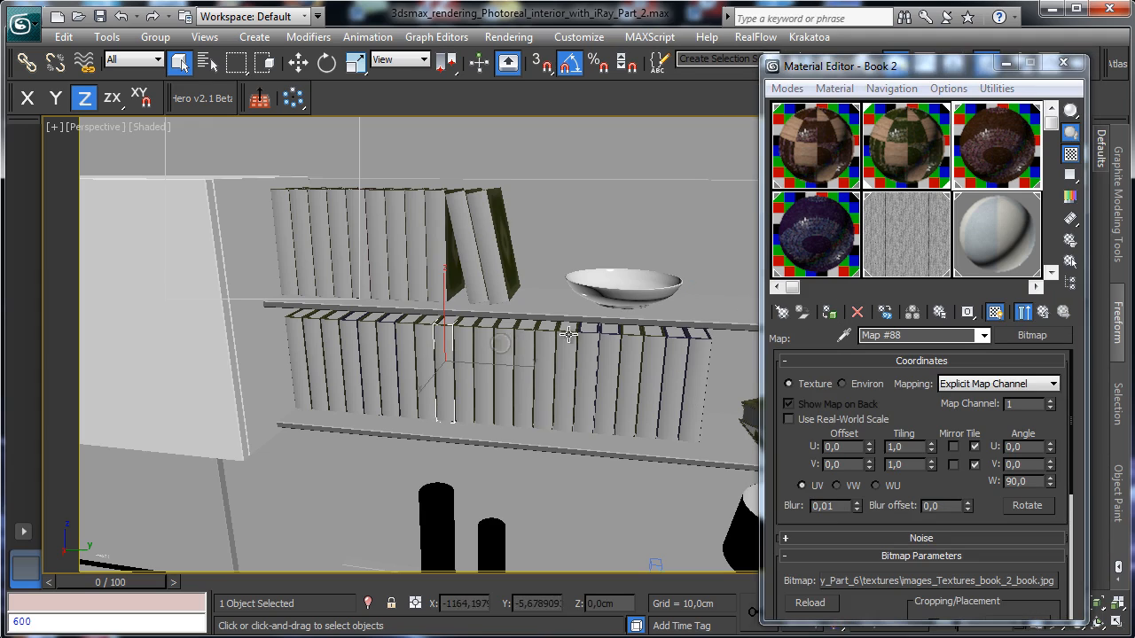
click(831, 313)
click(320, 325)
click(831, 313)
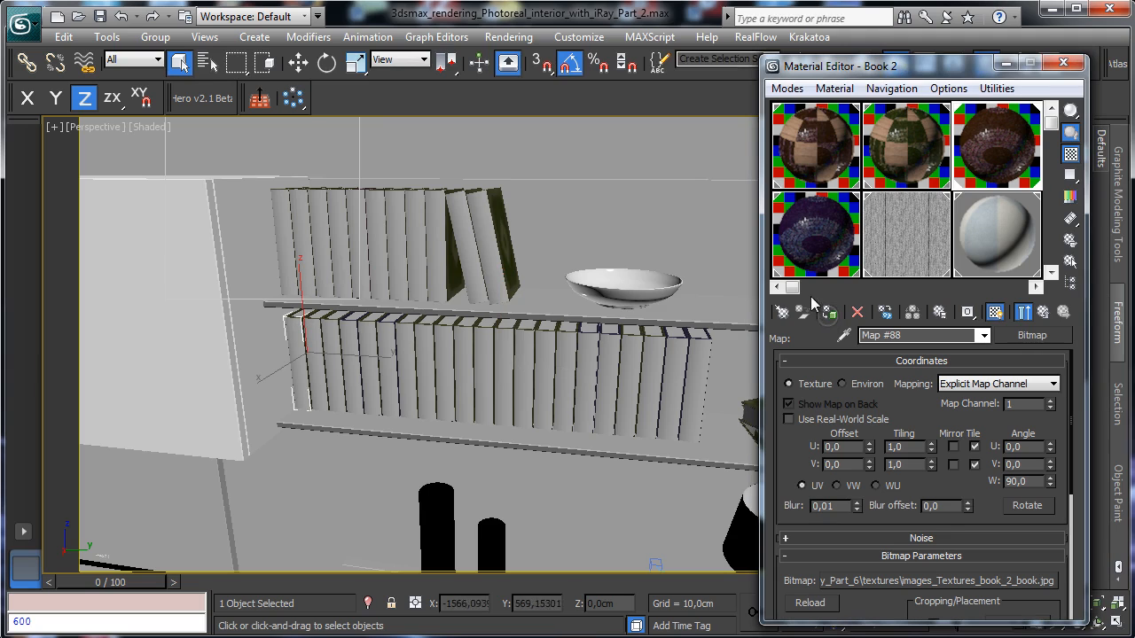
Copy the last book of the lower row about 11 cm along Y towards the lying stack, and close the Material Editor.
click(701, 345)
click(308, 62)
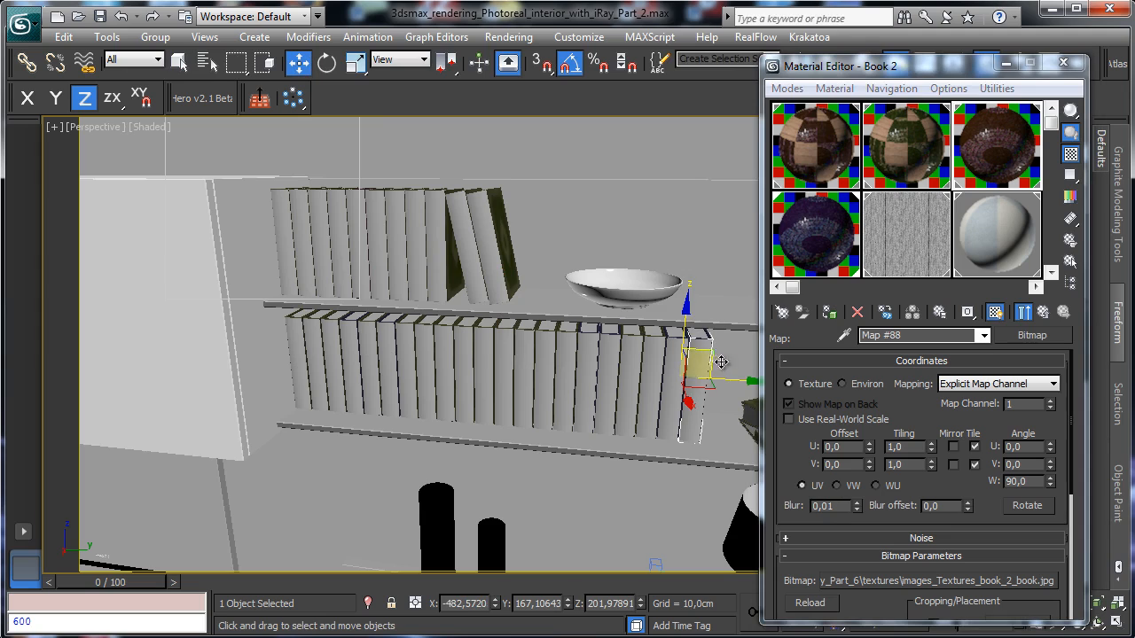
shift+drag(761, 379, 771, 380)
click(596, 401)
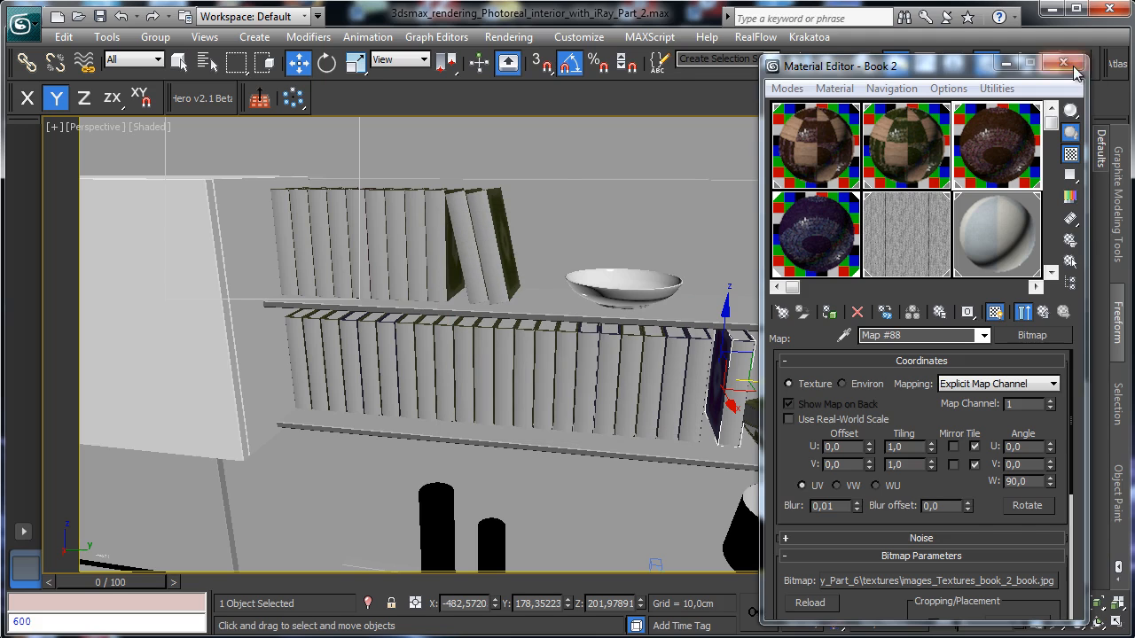
click(1063, 62)
Tilt the copied book slightly and shift it about 2.4 cm back along Y so it leans against the row.
key(e)
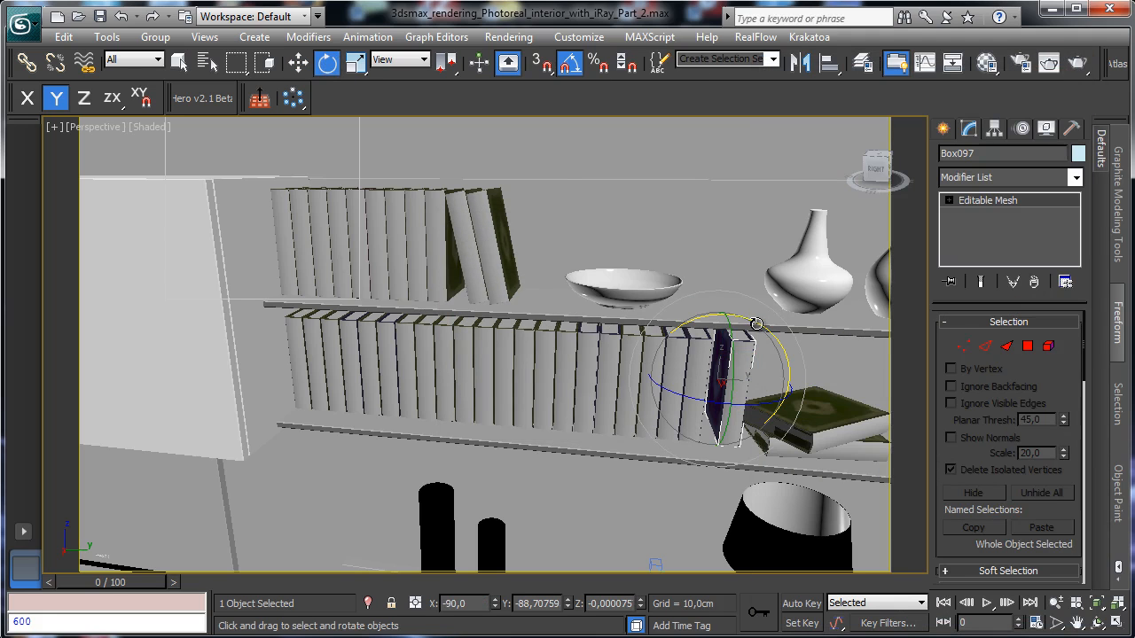
drag(756, 324, 738, 316)
drag(744, 316, 753, 319)
click(300, 64)
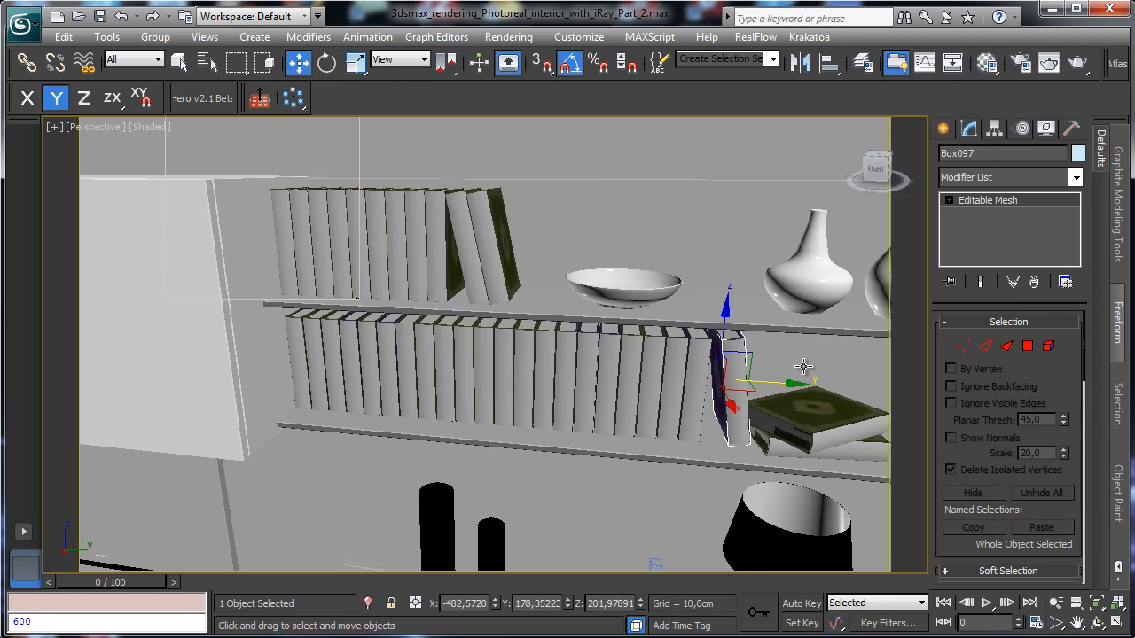
mouse_move(787, 387)
mouse_down()
mouse_move(775, 381)
mouse_move(798, 373)
mouse_up()
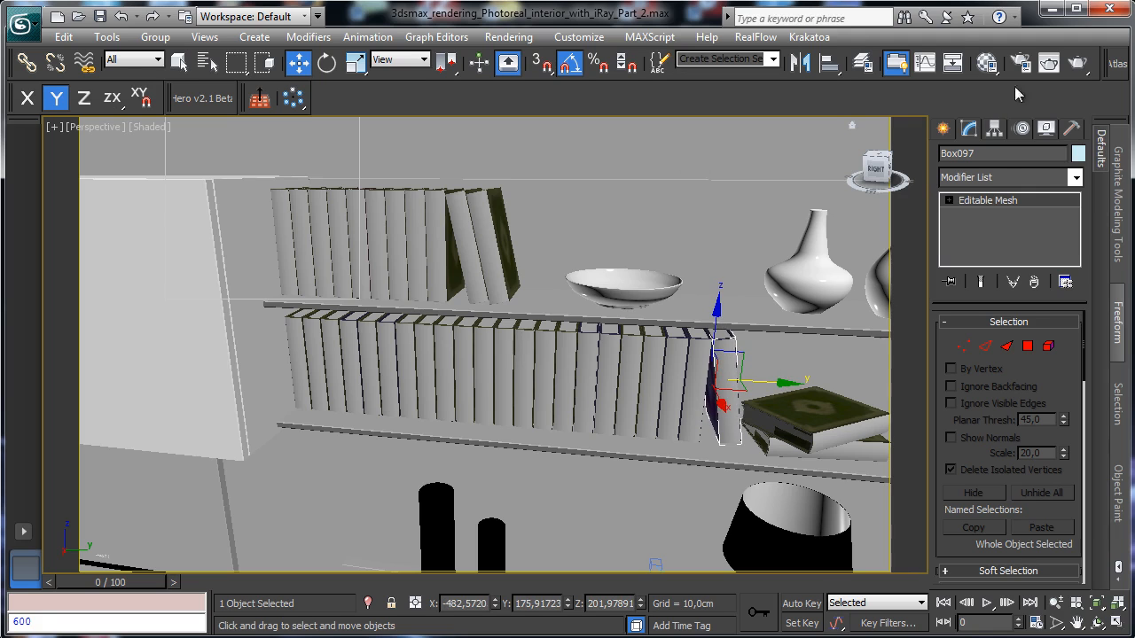
Frame both wall shelves in the perspective view, fit the render region around them, and render that region.
click(1056, 604)
drag(504, 371, 514, 320)
click(1076, 624)
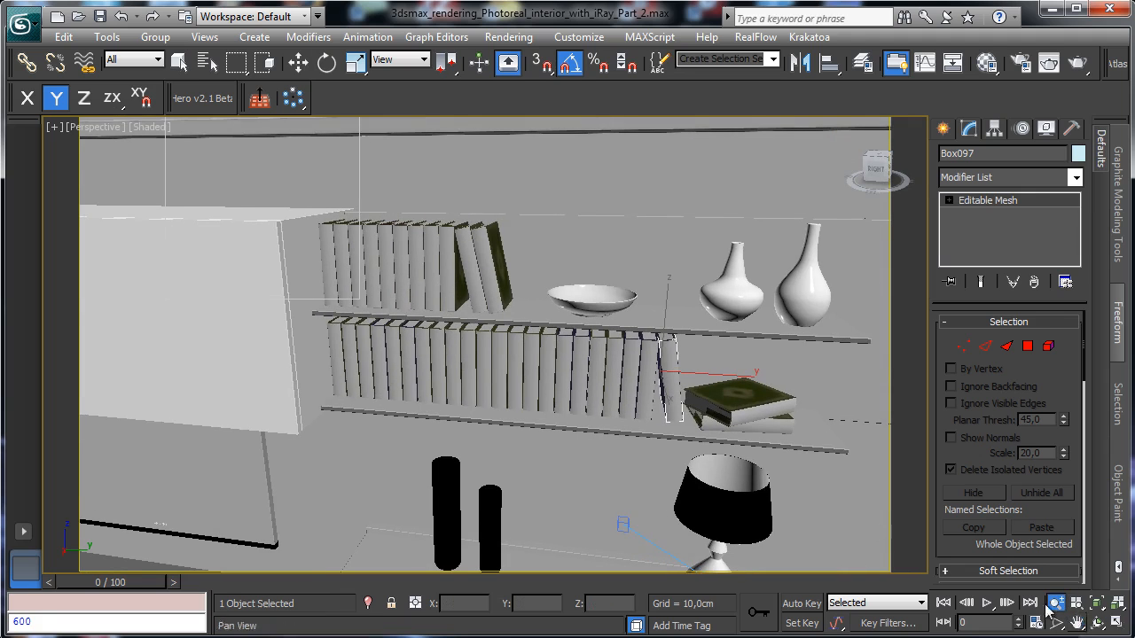
drag(550, 413, 458, 365)
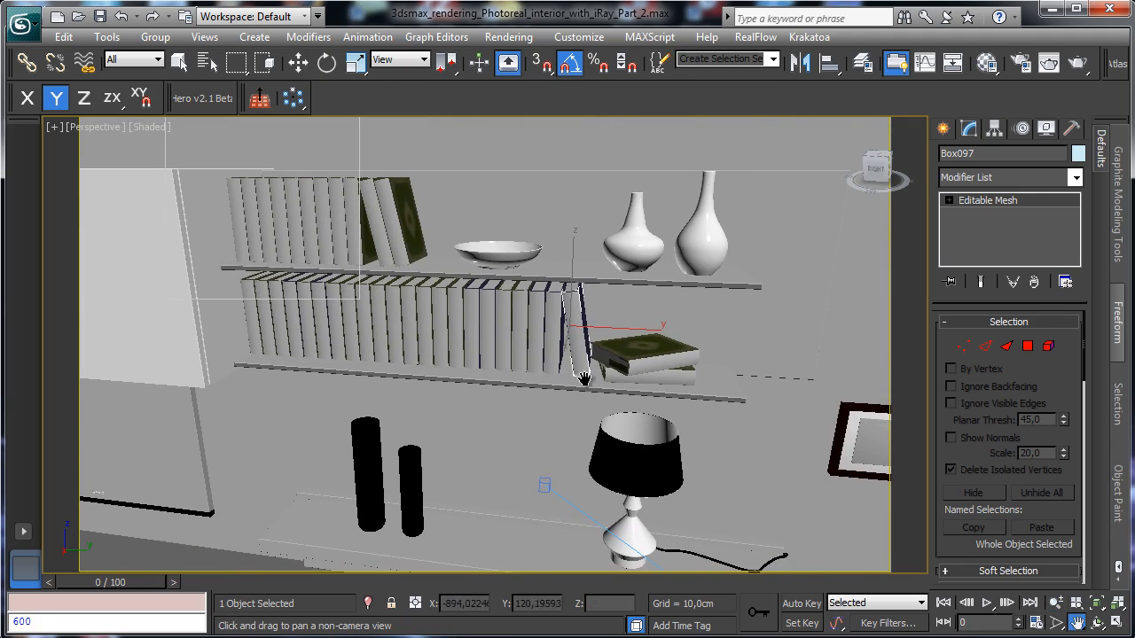
click(1049, 64)
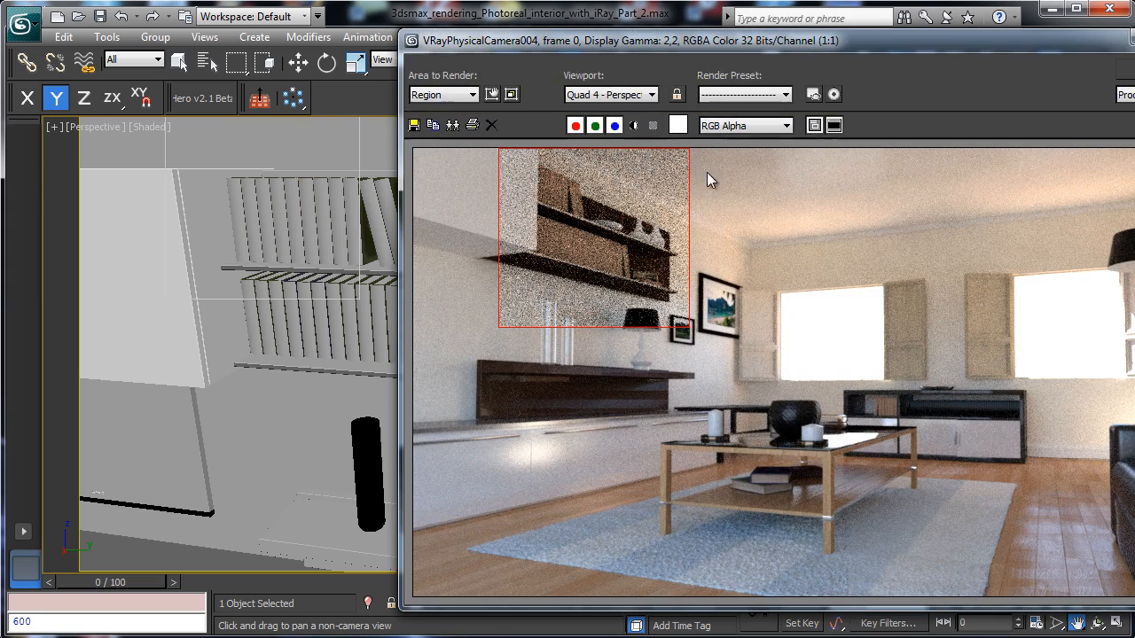
click(492, 94)
drag(598, 268, 594, 330)
drag(694, 399, 1055, 462)
key(shift+q)
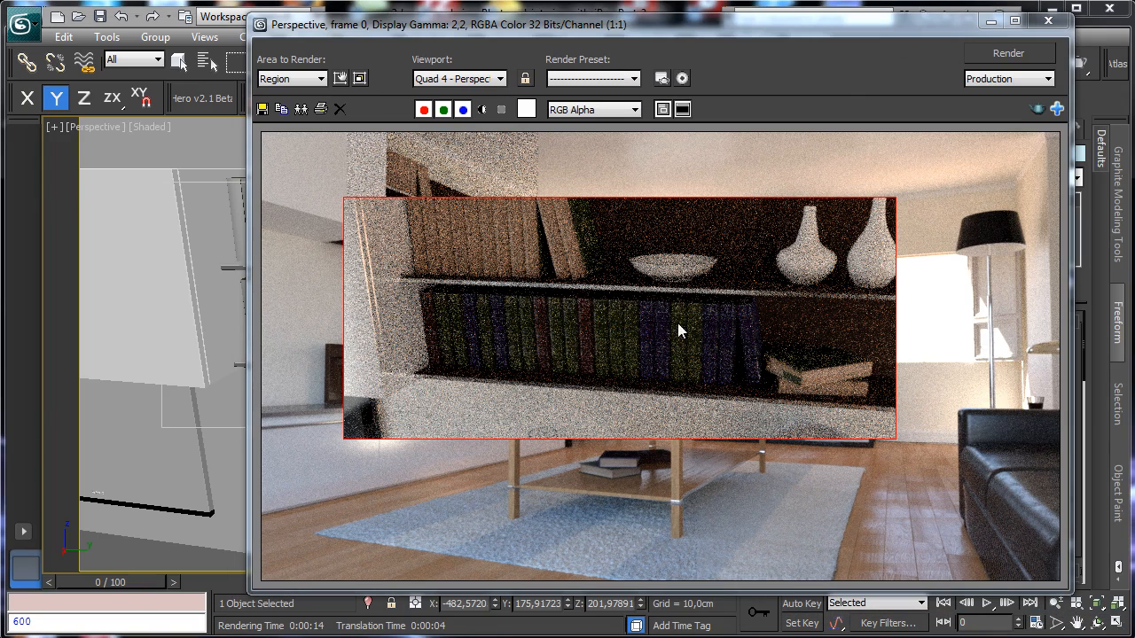
Close the render window and delete the lying books stacked at the end of the lower shelf.
click(1048, 20)
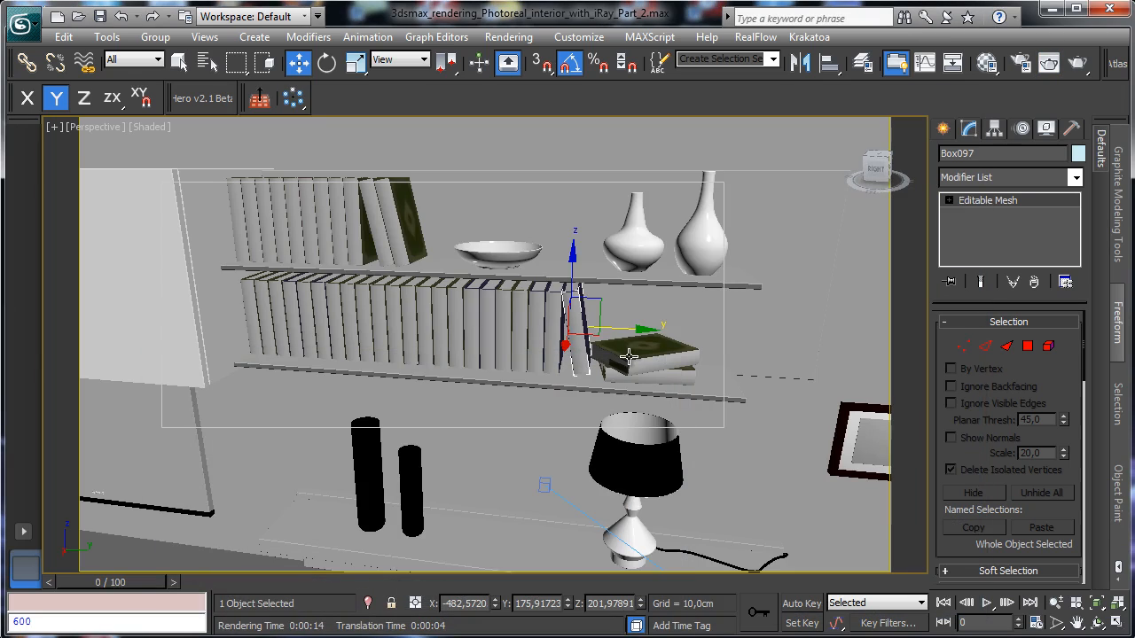
click(628, 356)
click(721, 337)
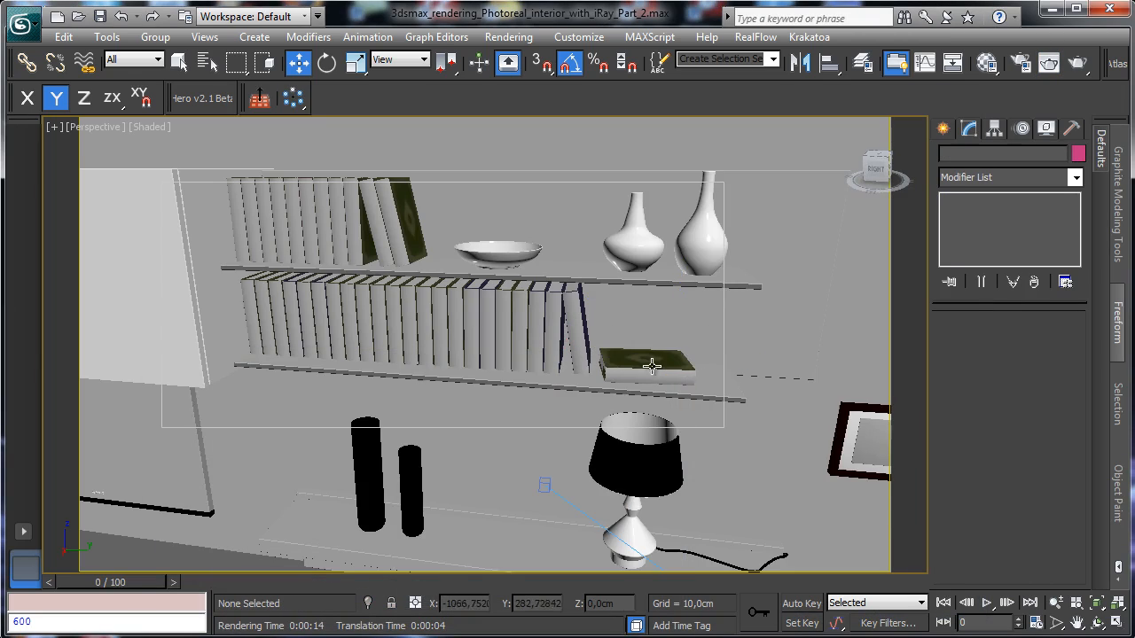
click(651, 367)
key(Delete)
Copy an upright book near the end of the lower row about 41 cm along Y and rotate the copy about X to lie flat.
click(556, 348)
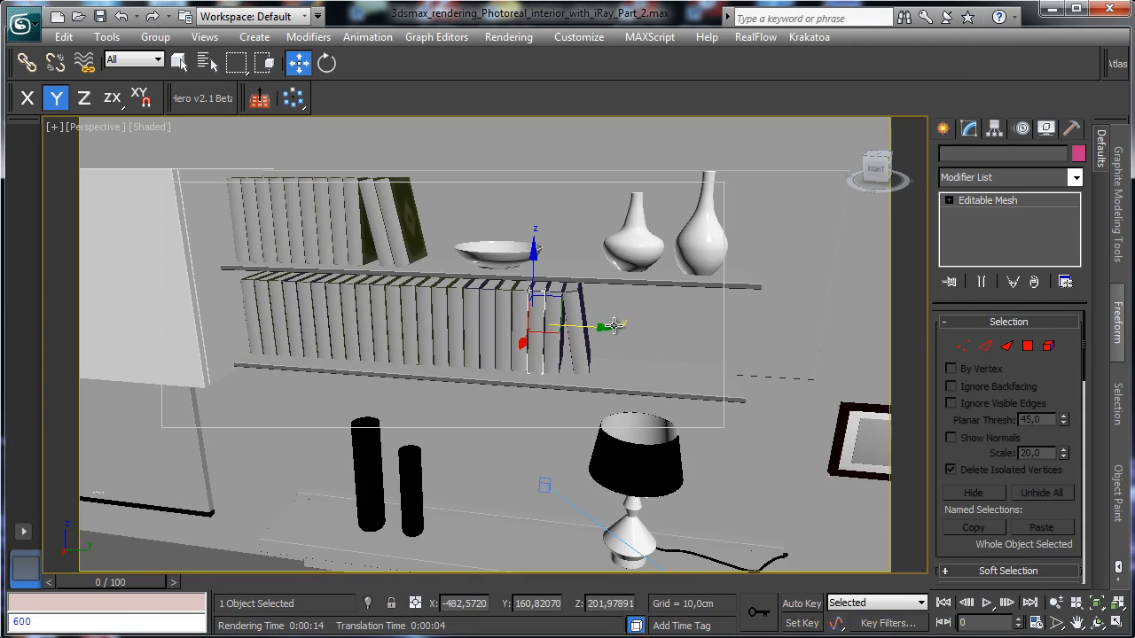
mouse_move(607, 329)
shift+mouse_down()
mouse_move(694, 330)
mouse_move(704, 310)
shift+mouse_up()
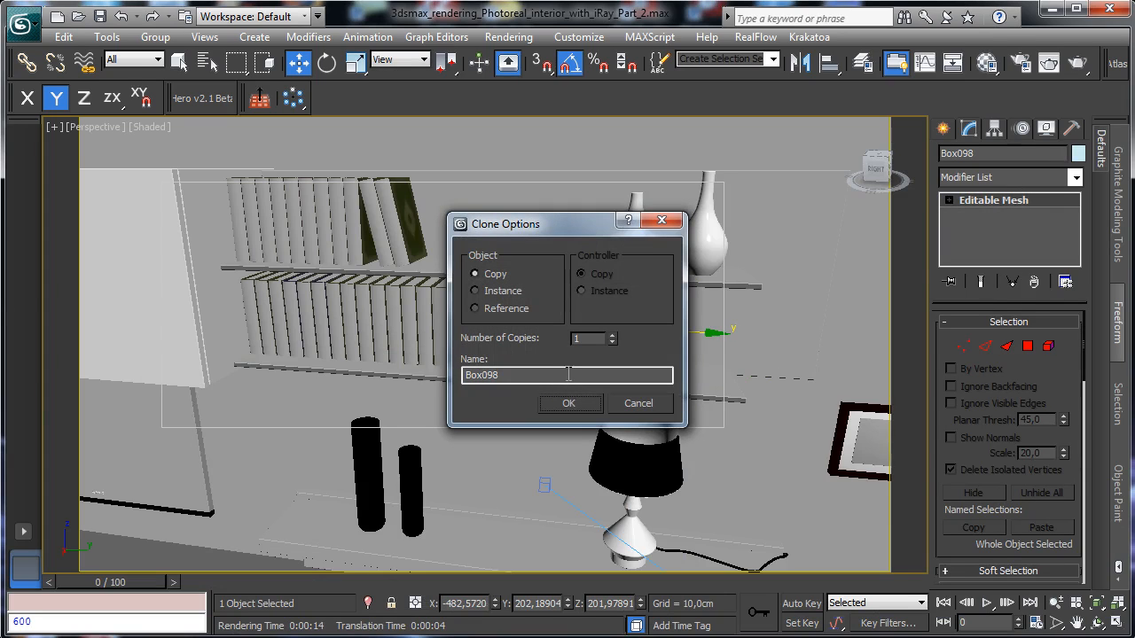
click(567, 402)
key(e)
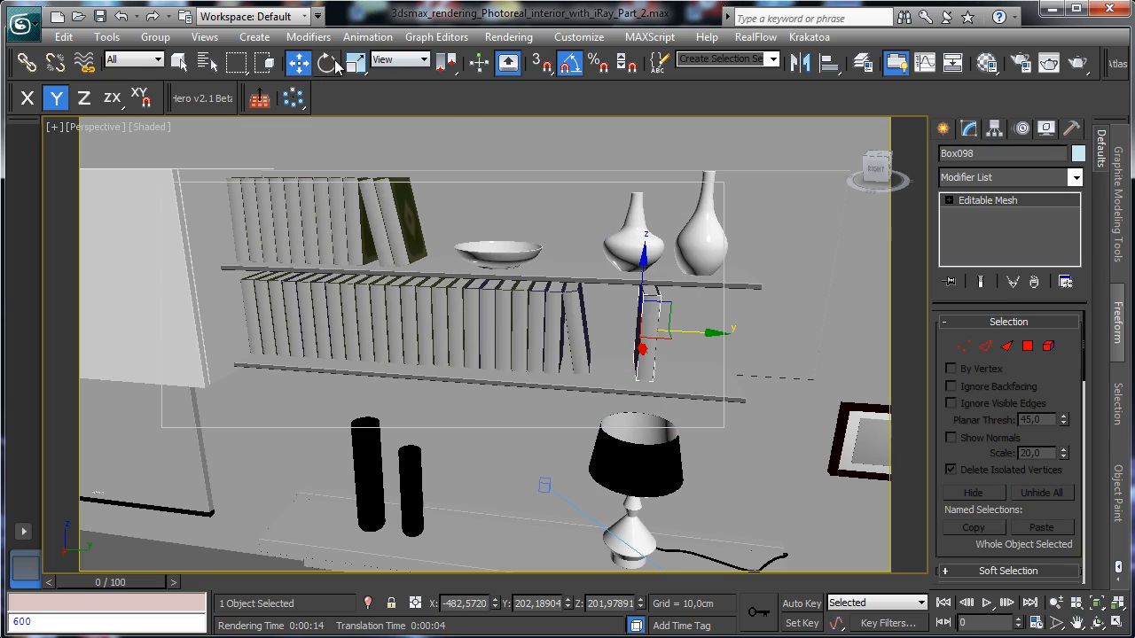
drag(680, 275, 604, 249)
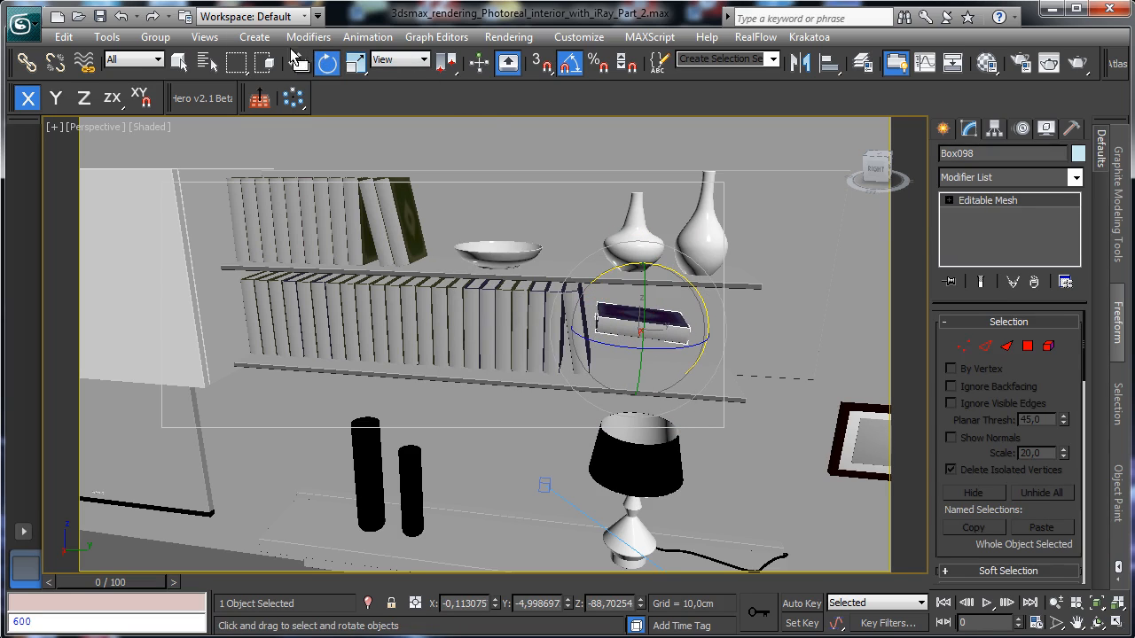
click(121, 16)
drag(678, 276, 621, 224)
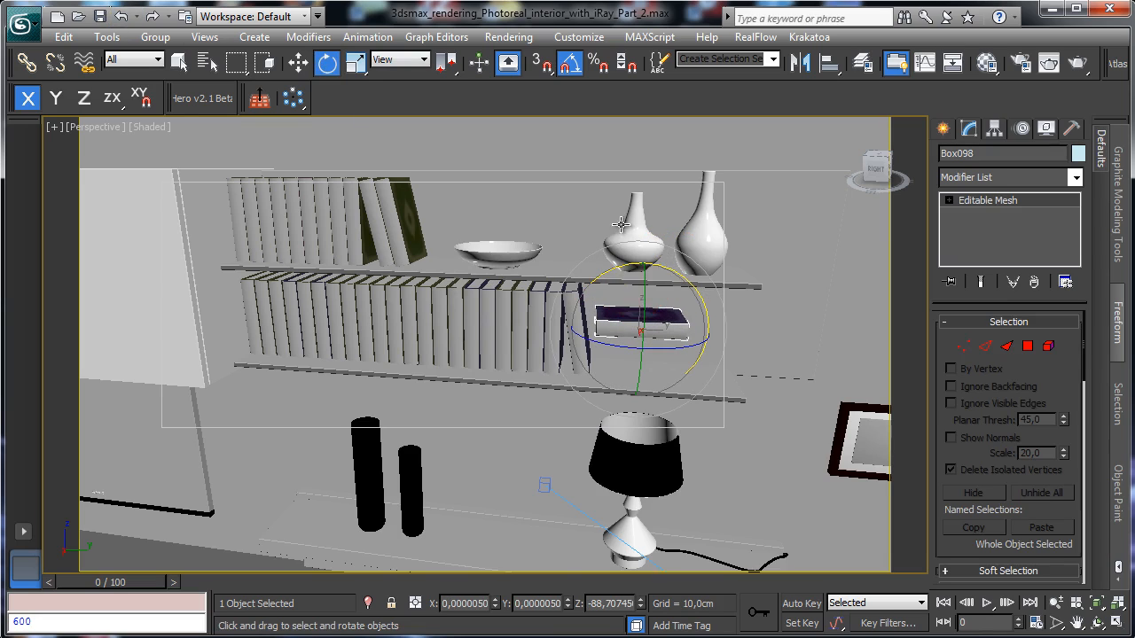
Lower the flat book about 17 cm onto the lower shelf and slide it about 11 cm along Y away from the leaning book.
click(298, 61)
drag(639, 278, 731, 341)
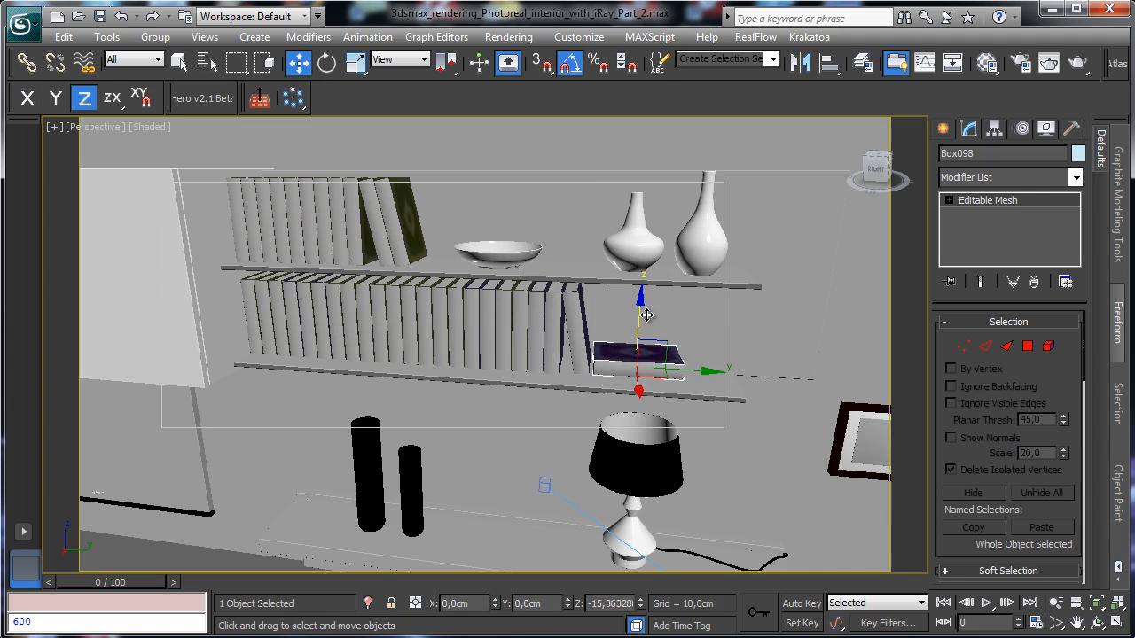
click(1094, 604)
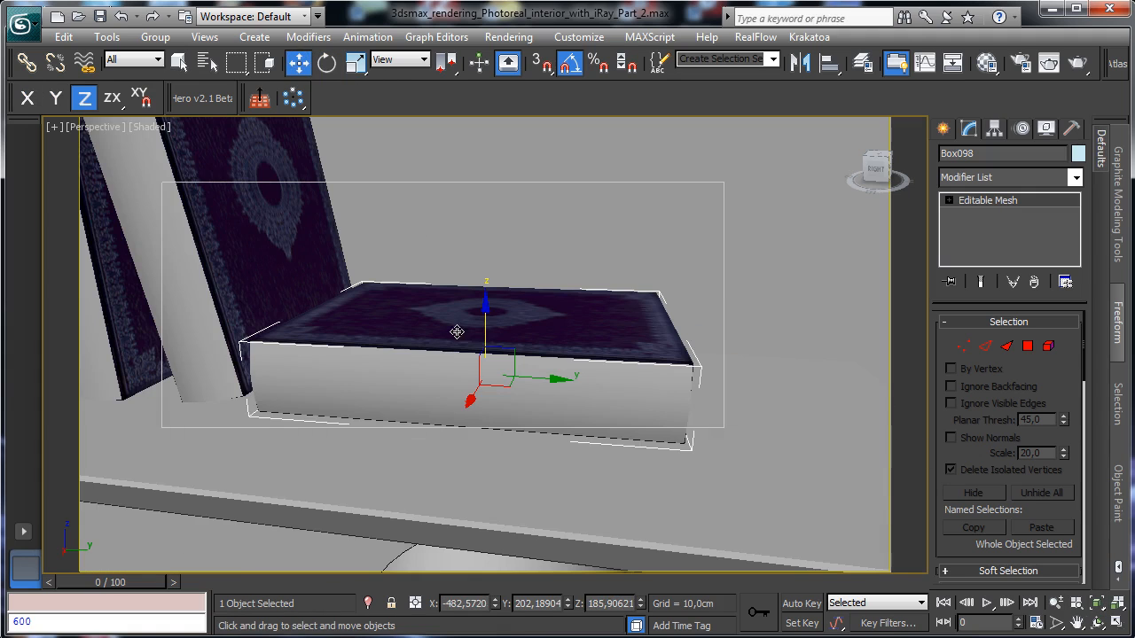
drag(486, 316, 486, 324)
drag(500, 393, 551, 321)
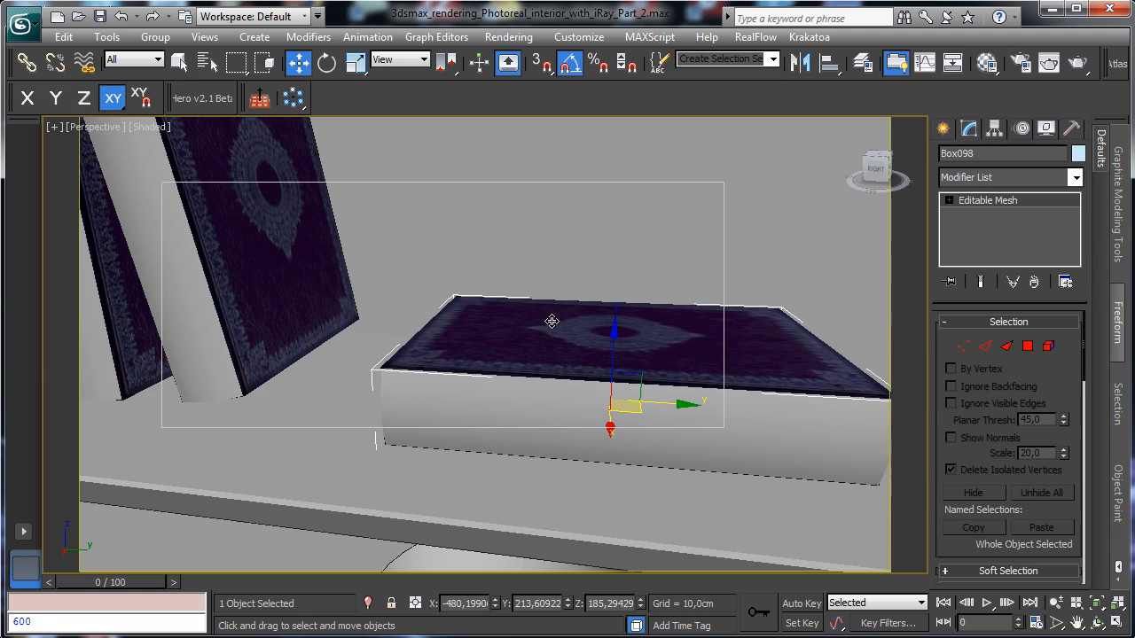
Rotate the lying book about 10 degrees around Z on the shelf.
click(328, 61)
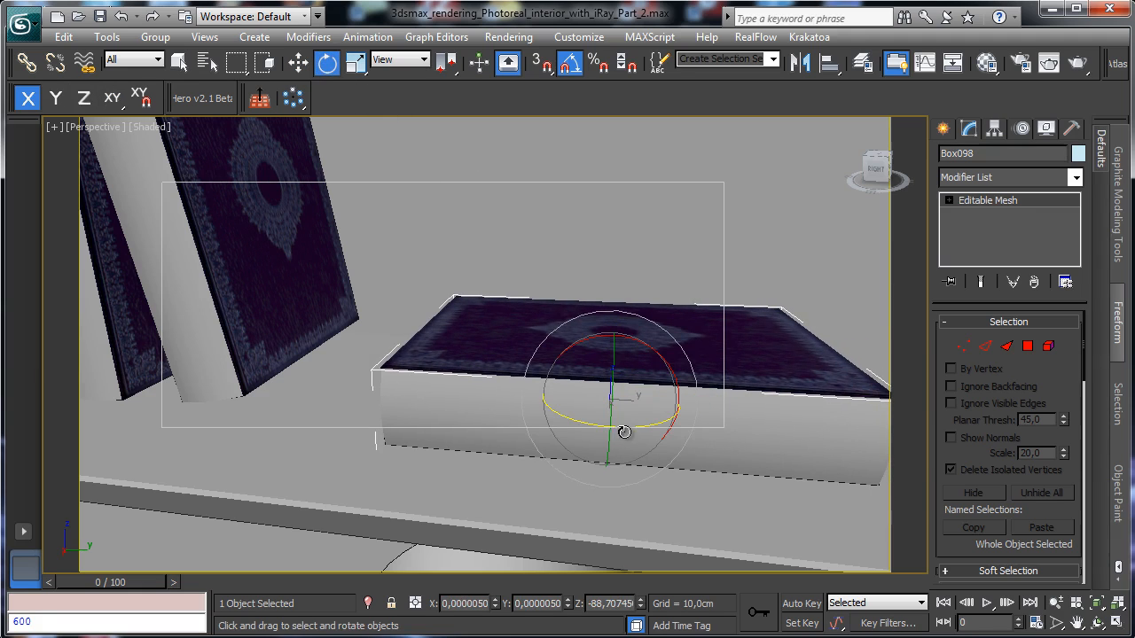
drag(621, 431, 640, 415)
click(298, 61)
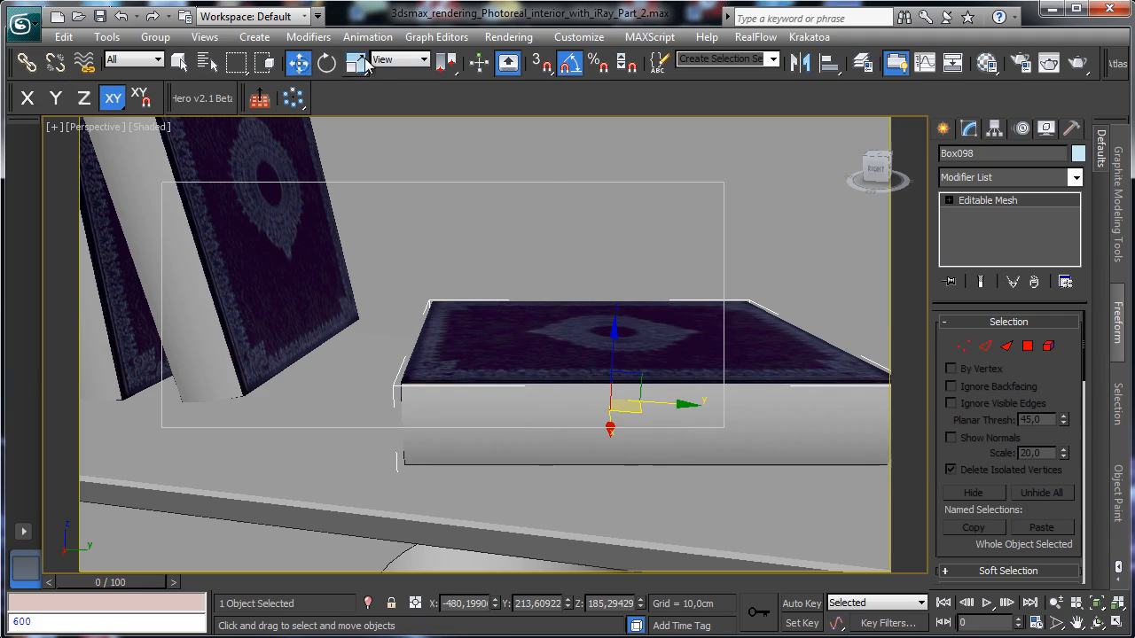
Assign the green book material to the lying book and close the Material Editor.
click(987, 61)
click(880, 169)
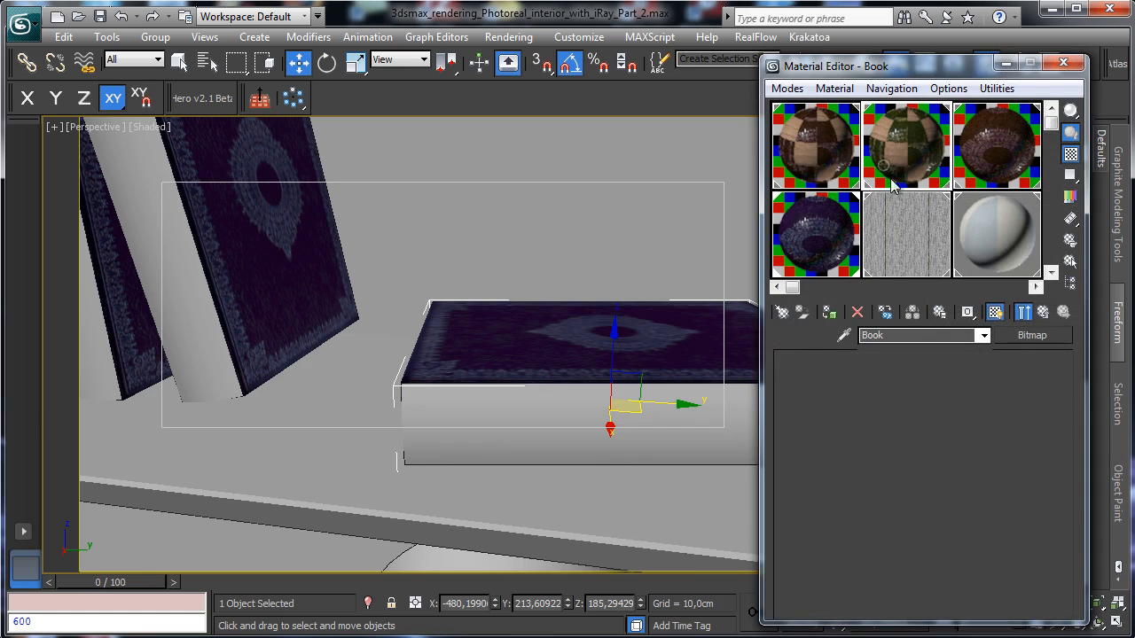
click(829, 312)
click(1067, 64)
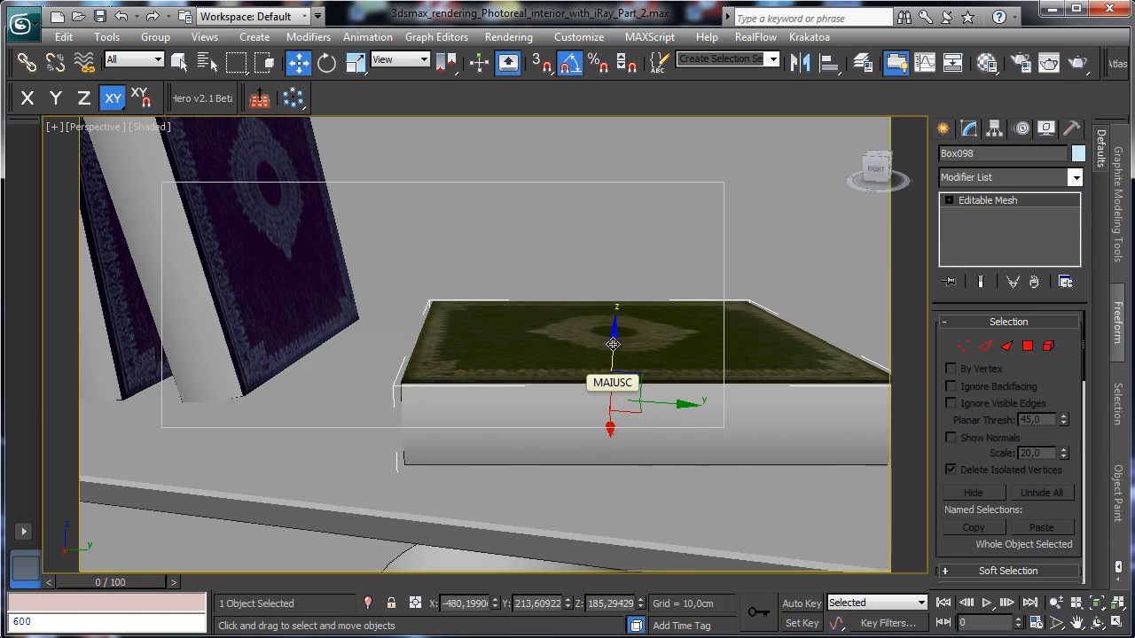
Copy the lying book about 6 cm up along Z to stack it, and rotate the copy slightly around Z.
shift+drag(612, 329, 615, 273)
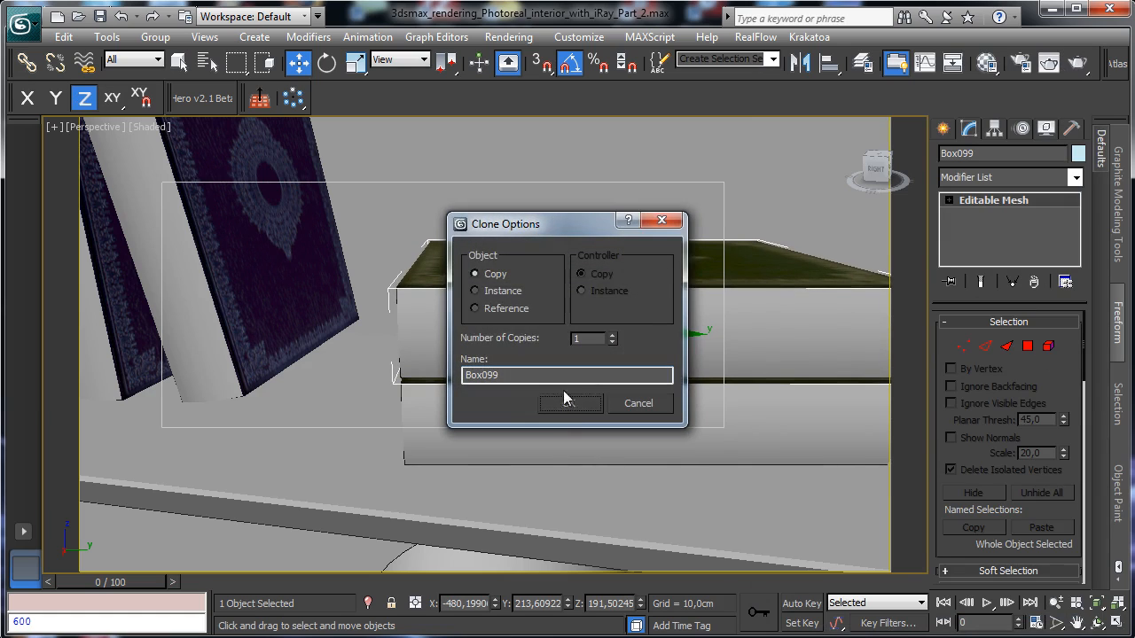
click(573, 402)
key(e)
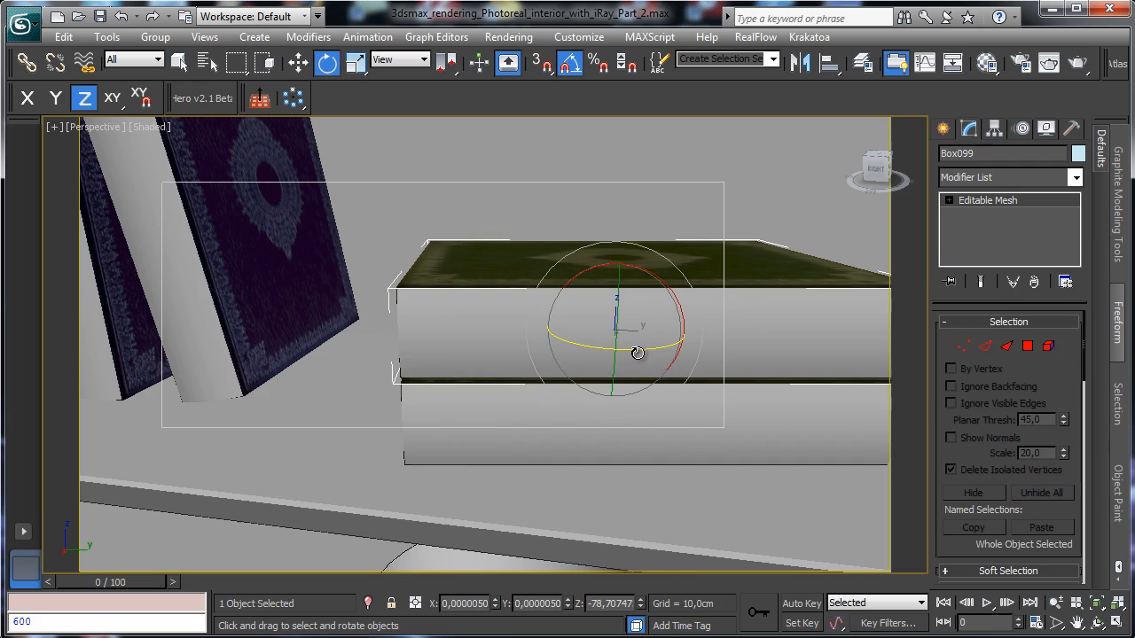
mouse_move(637, 353)
mouse_down()
mouse_move(603, 350)
mouse_move(710, 389)
mouse_move(772, 488)
mouse_move(648, 366)
mouse_up()
Select six neighbouring upright books in the lower row and copy them up along Z onto the upper shelf.
click(1055, 602)
click(1076, 623)
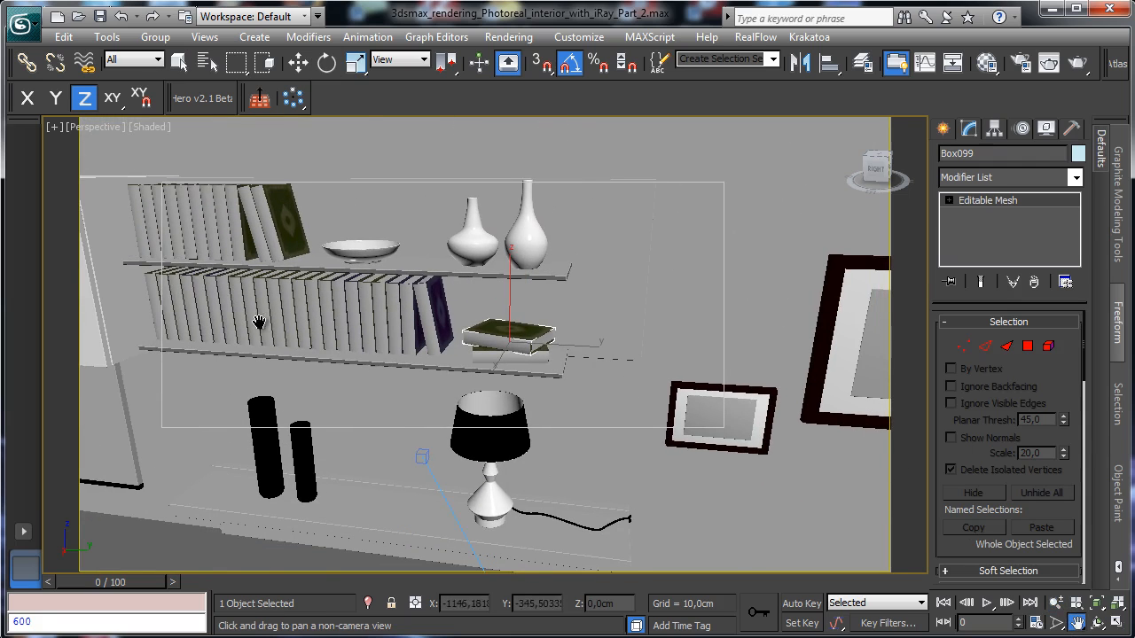
drag(261, 322, 460, 389)
click(301, 64)
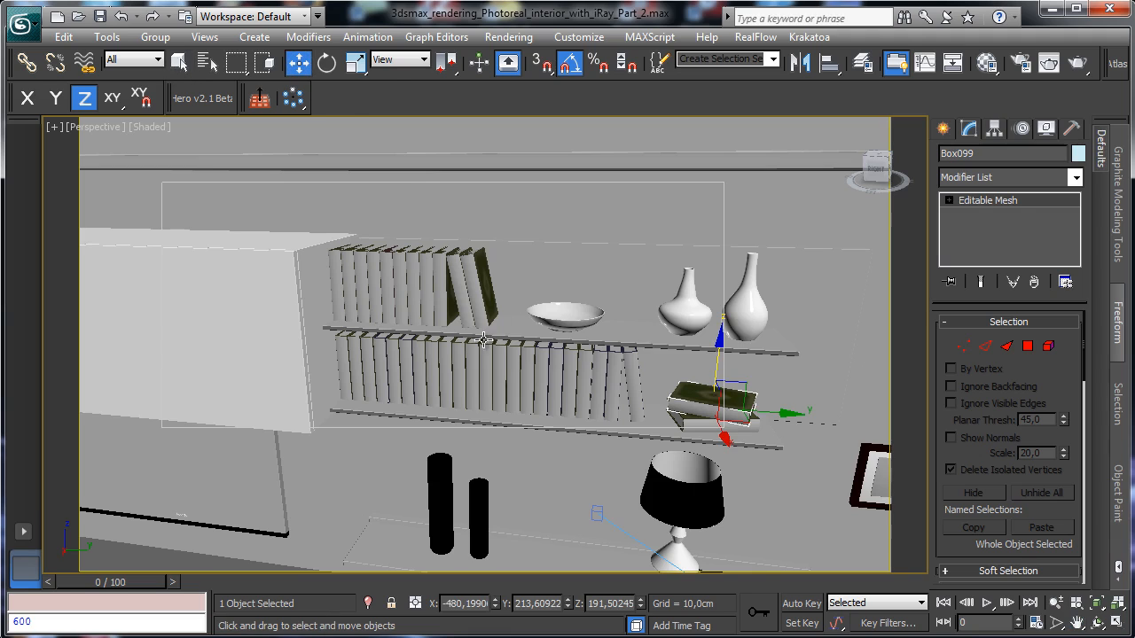
click(485, 355)
ctrl+click(500, 358)
ctrl+click(517, 362)
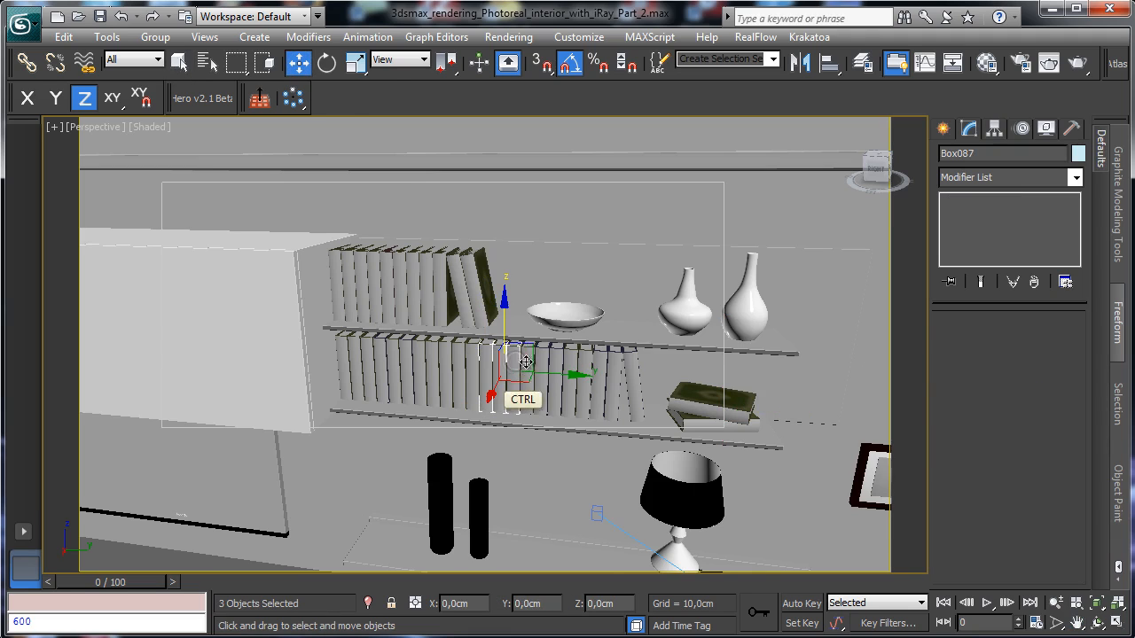
ctrl+click(532, 360)
ctrl+click(544, 360)
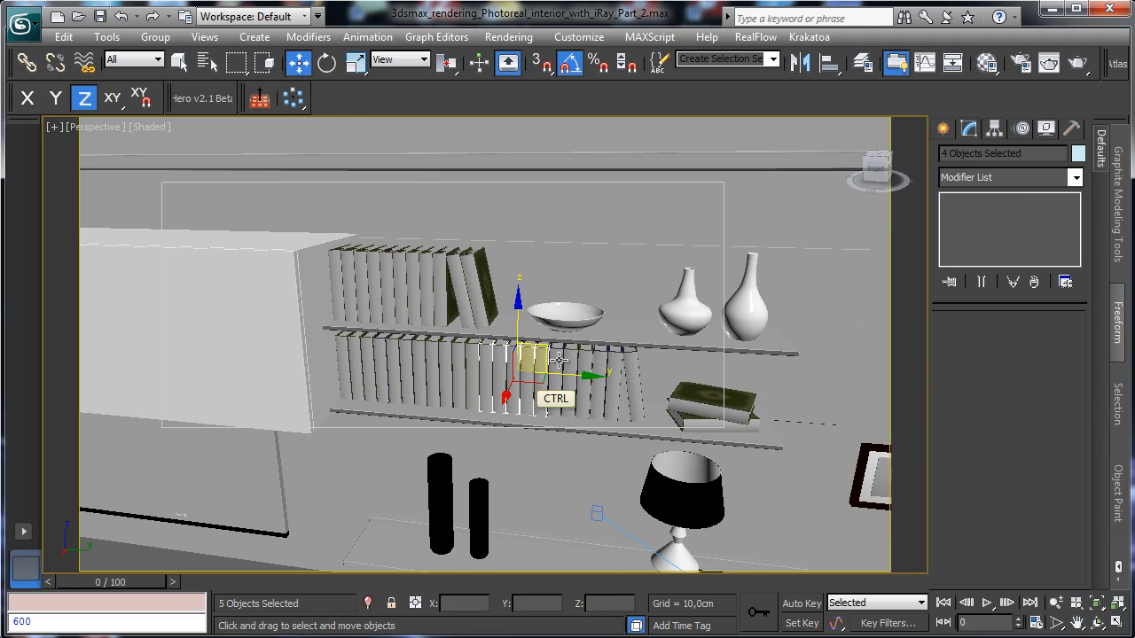
ctrl+click(559, 360)
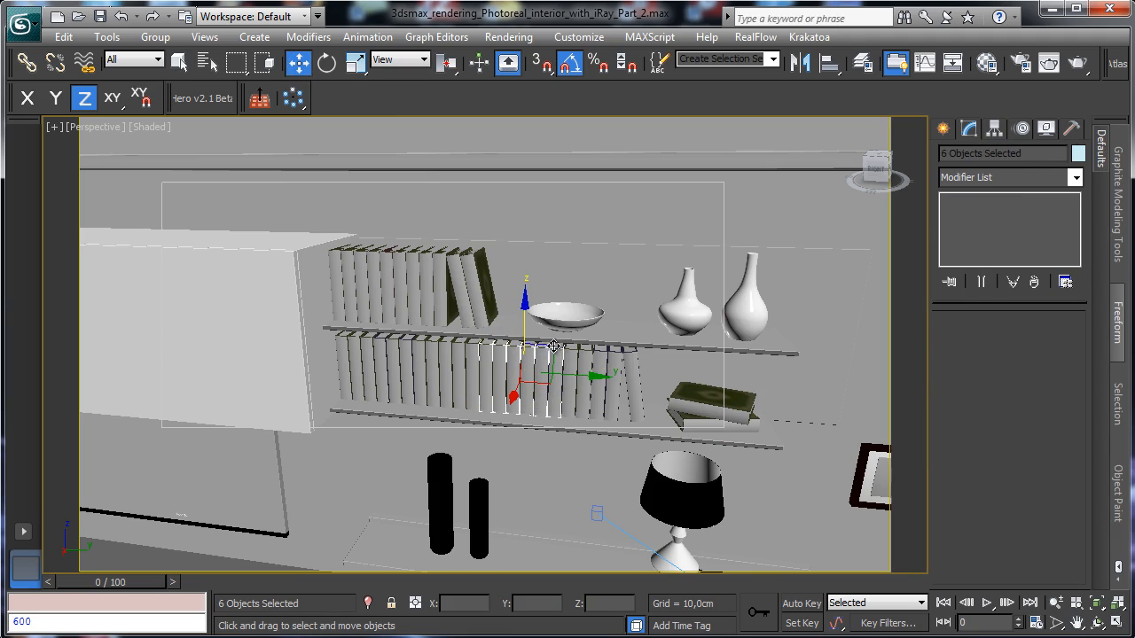
mouse_move(525, 319)
shift+mouse_down()
mouse_move(525, 218)
mouse_move(526, 235)
shift+mouse_up()
click(568, 404)
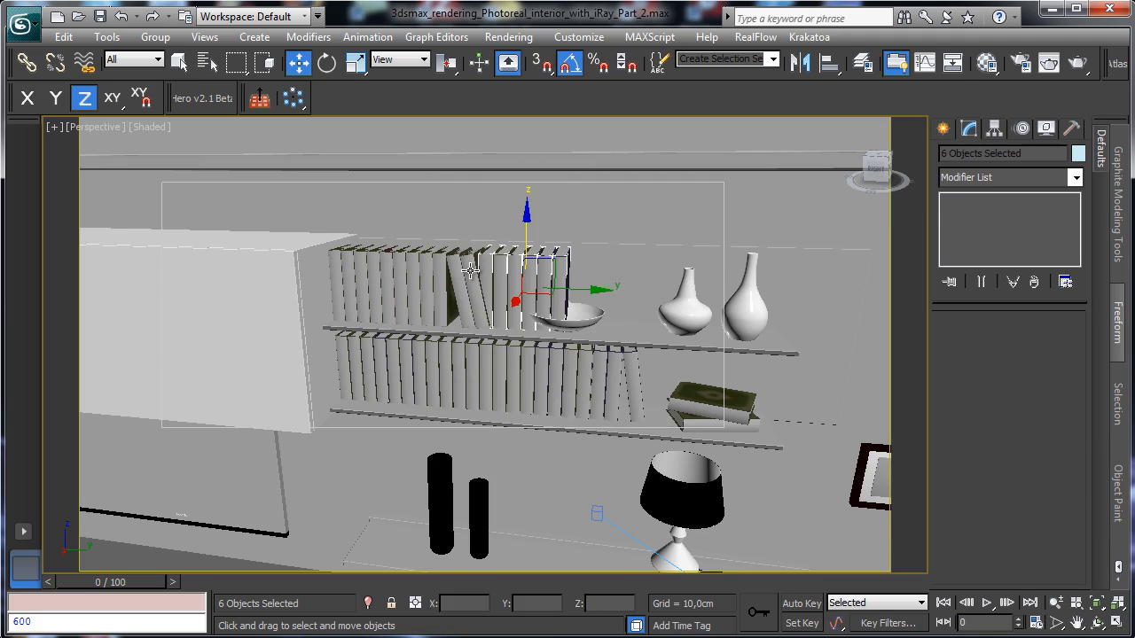
Delete the two old leaning books and the last three upright books of the old upper-shelf row.
click(465, 270)
key(Delete)
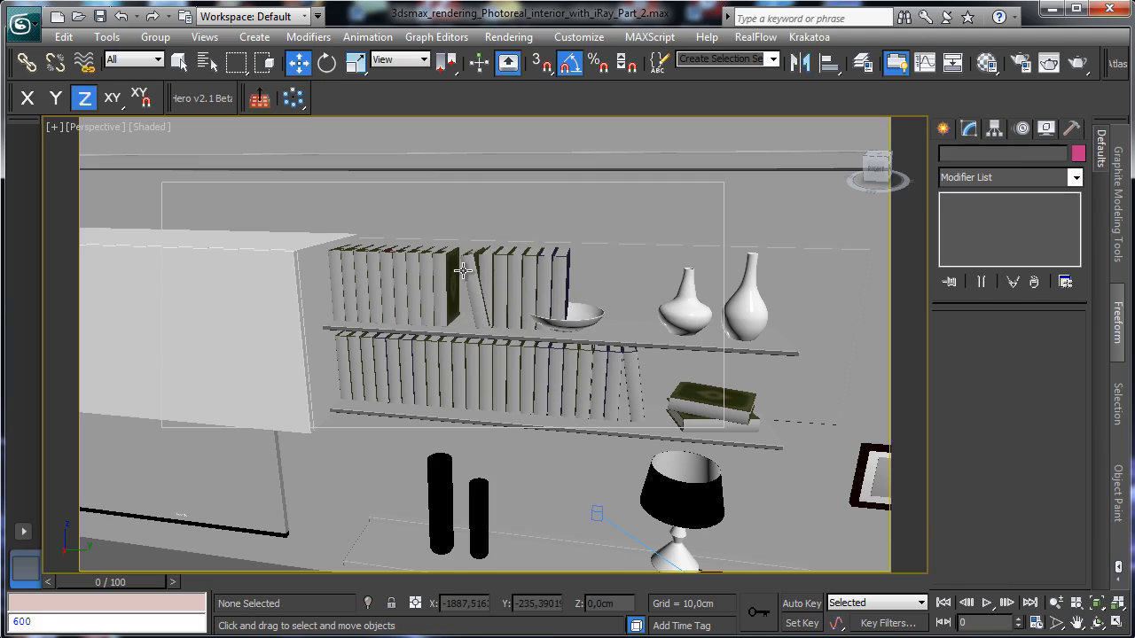
click(467, 272)
key(Delete)
click(439, 272)
key(Delete)
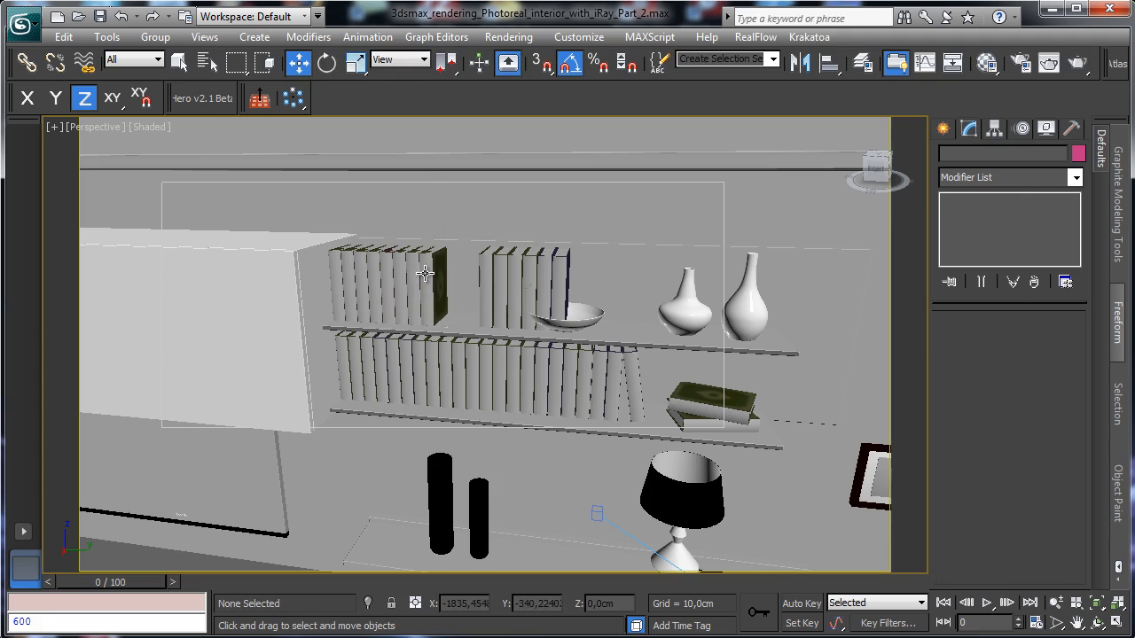
click(429, 274)
key(Delete)
click(410, 275)
key(Delete)
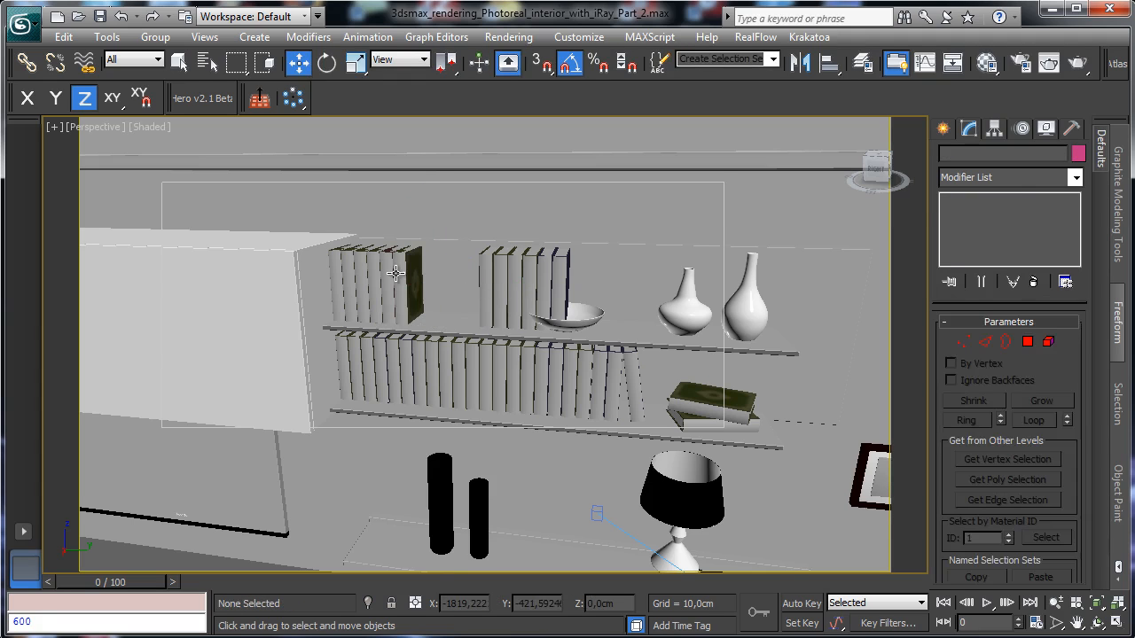
Delete the six books standing beside the wall cabinet on the upper shelf, one after another.
click(398, 274)
key(Delete)
click(385, 273)
key(Delete)
click(371, 273)
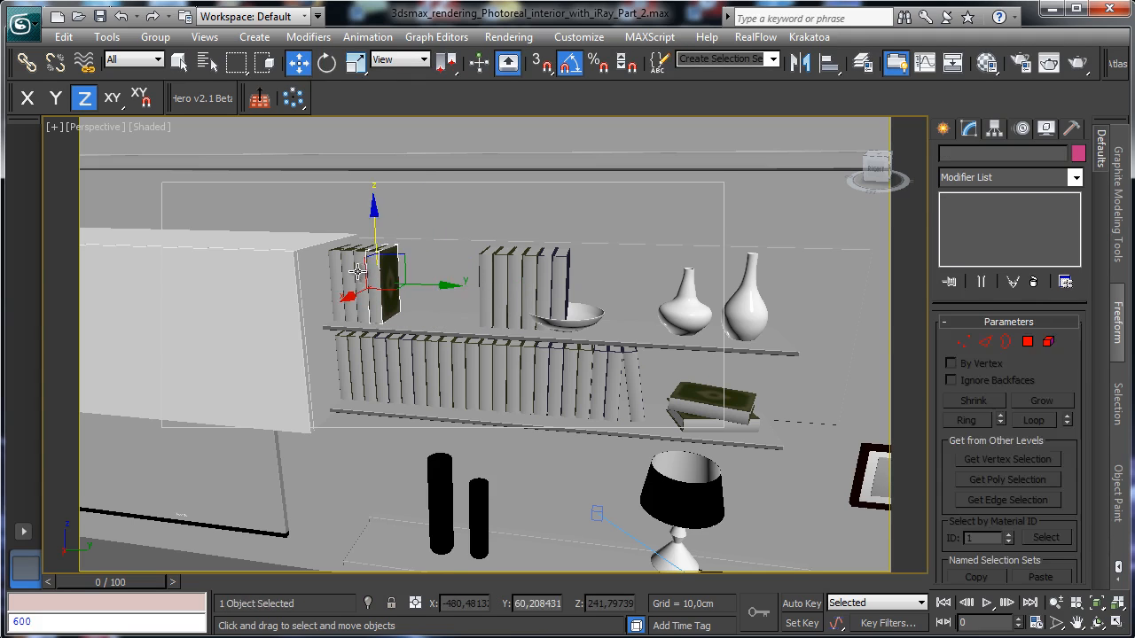
key(Delete)
click(359, 273)
key(Delete)
click(337, 270)
key(Delete)
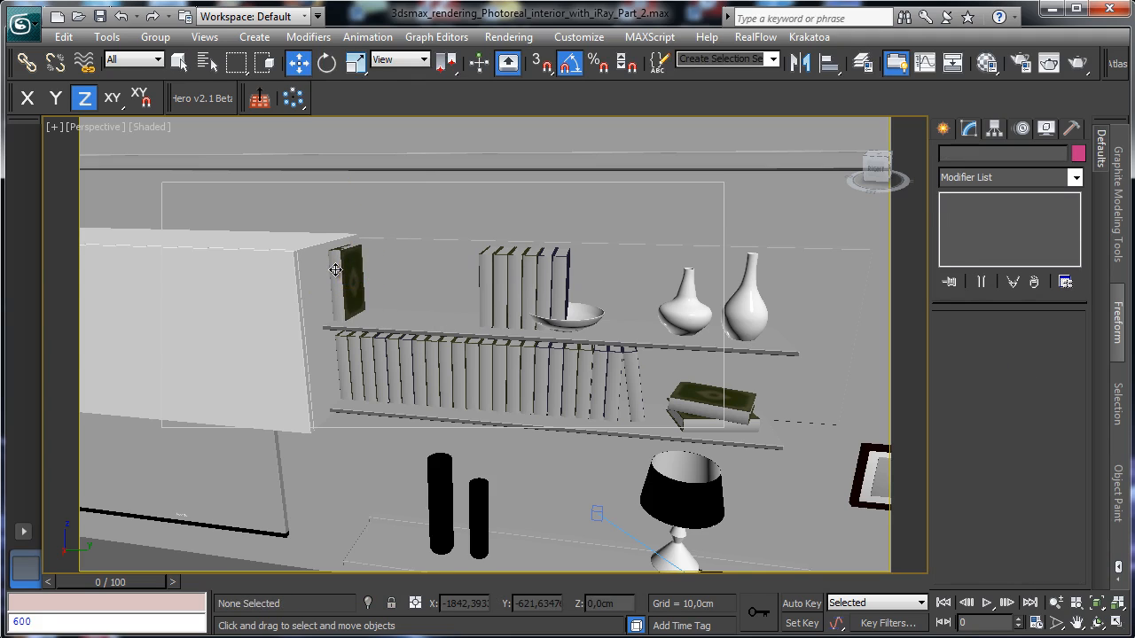
click(332, 273)
key(Delete)
Select all the remaining upright books on the upper shelf and move them along Y against the wall cabinet.
ctrl+click(495, 269)
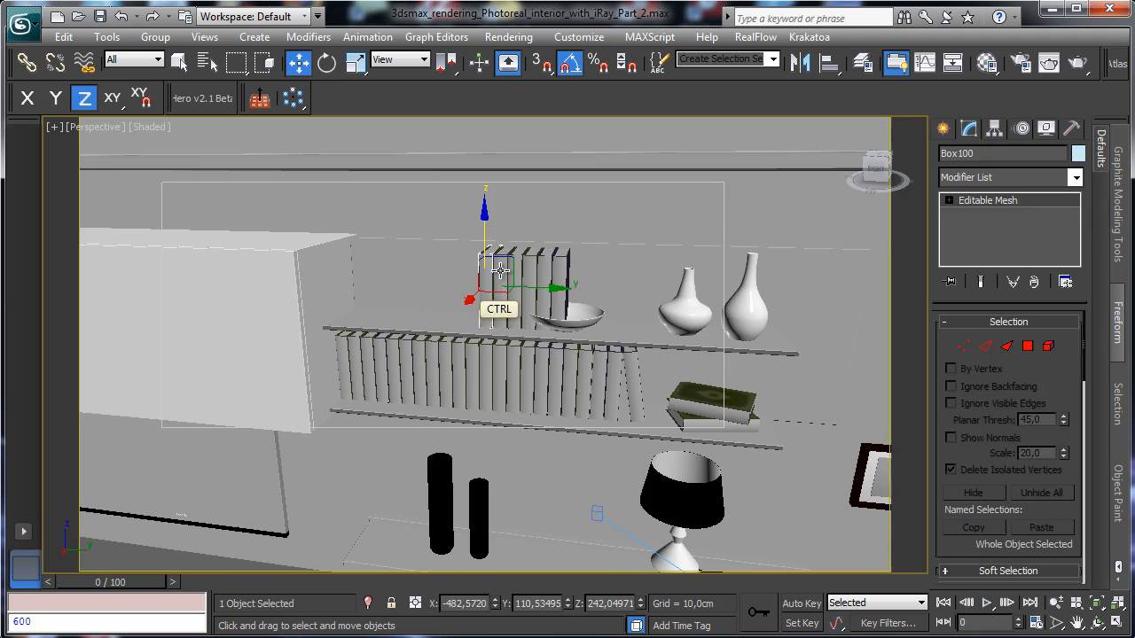
ctrl+click(515, 268)
ctrl+click(526, 269)
ctrl+click(543, 268)
ctrl+click(553, 266)
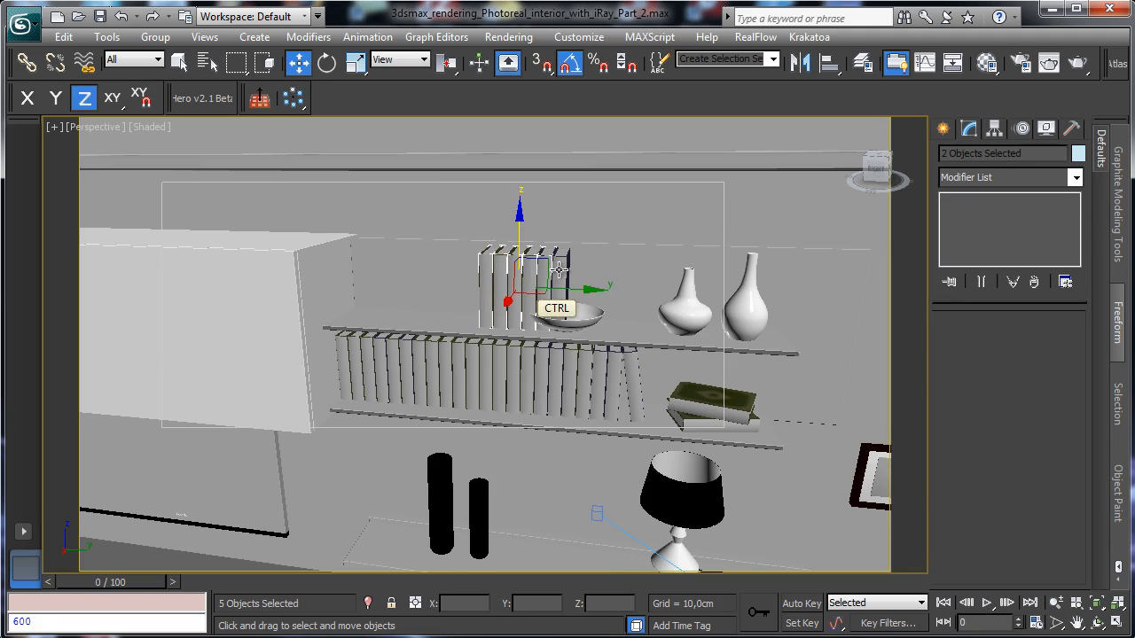
ctrl+click(564, 266)
drag(530, 286, 439, 282)
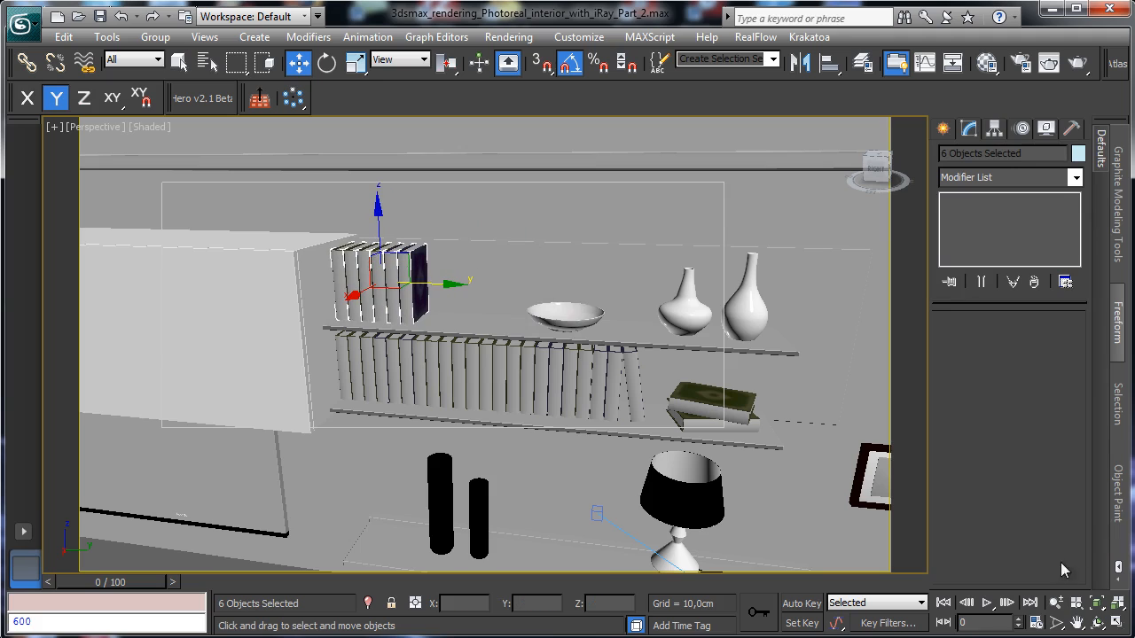
Lower the selected books on the upper shelf very slightly along Z, by about 0.013 cm.
click(1098, 605)
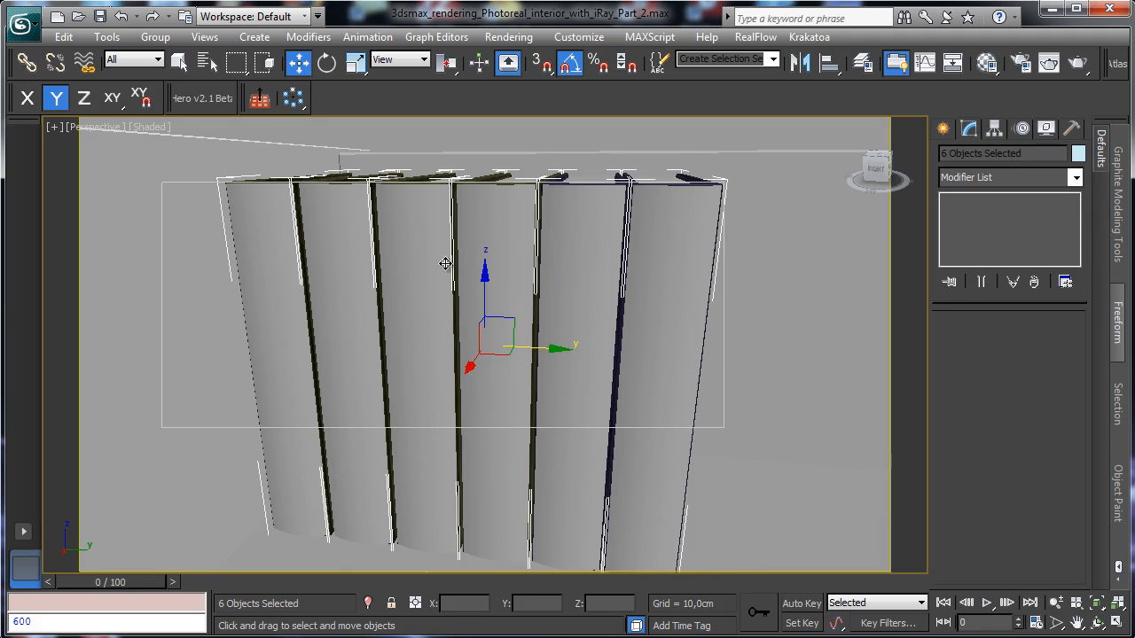
click(1055, 603)
drag(588, 354, 600, 405)
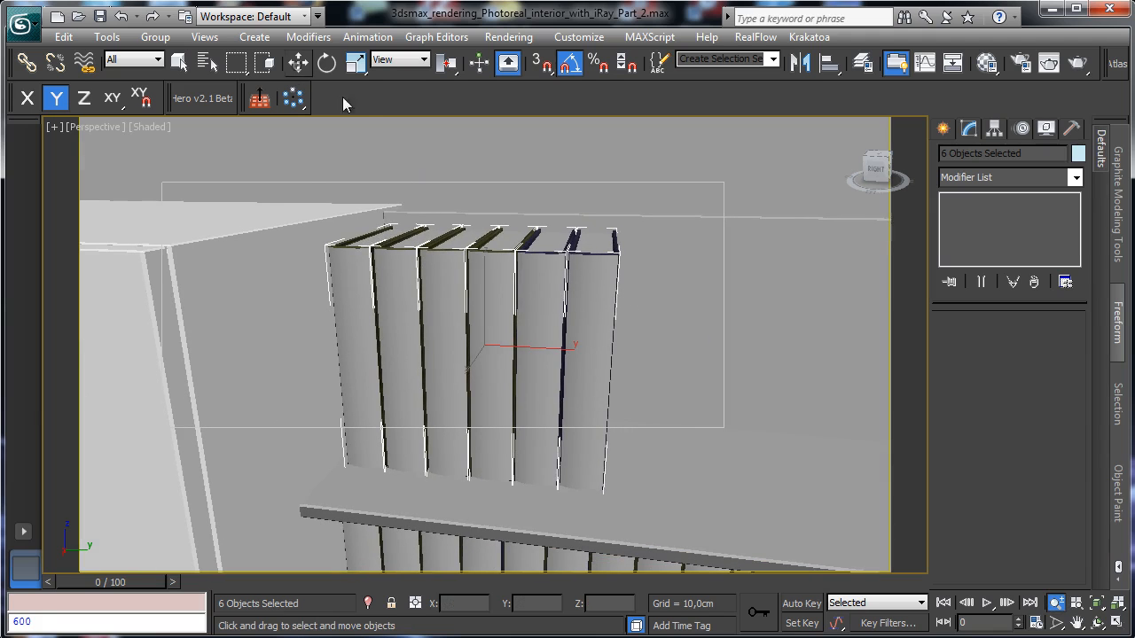
key(w)
mouse_move(487, 296)
mouse_down()
mouse_move(483, 306)
mouse_move(485, 296)
mouse_up()
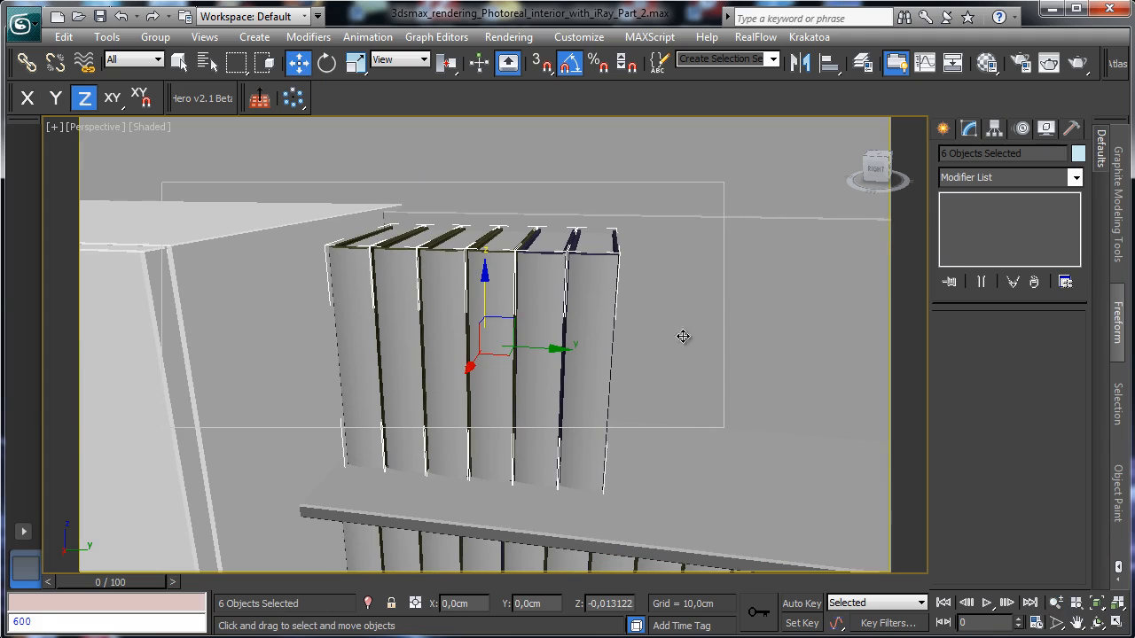
Make one copy of the end book in the upper row, about 20 cm away along Y.
click(616, 327)
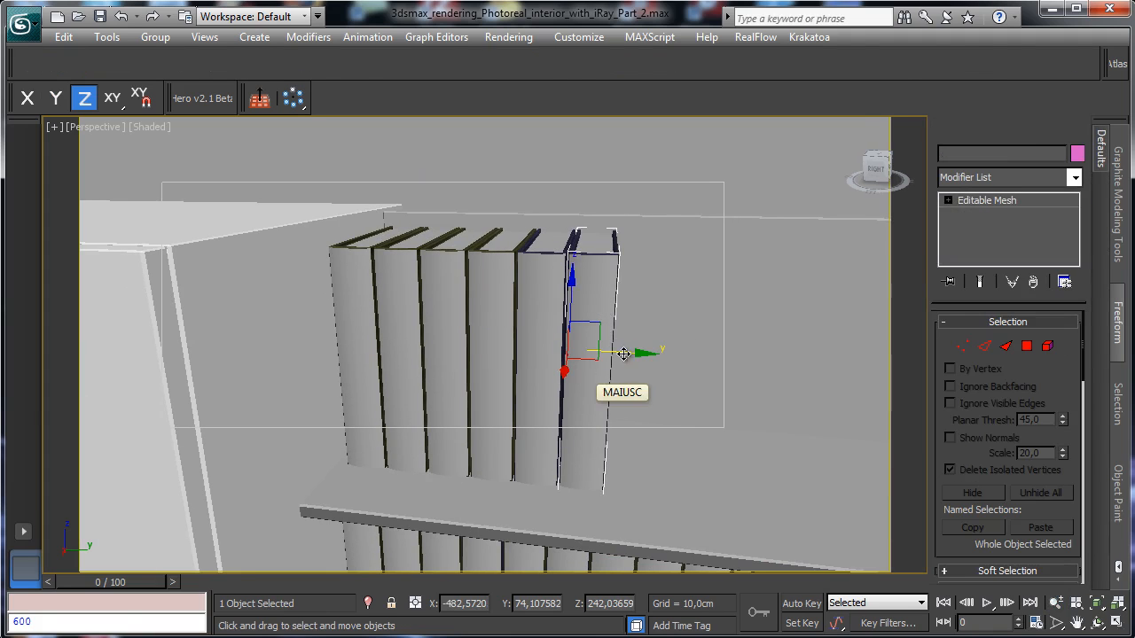
shift+drag(623, 354, 756, 355)
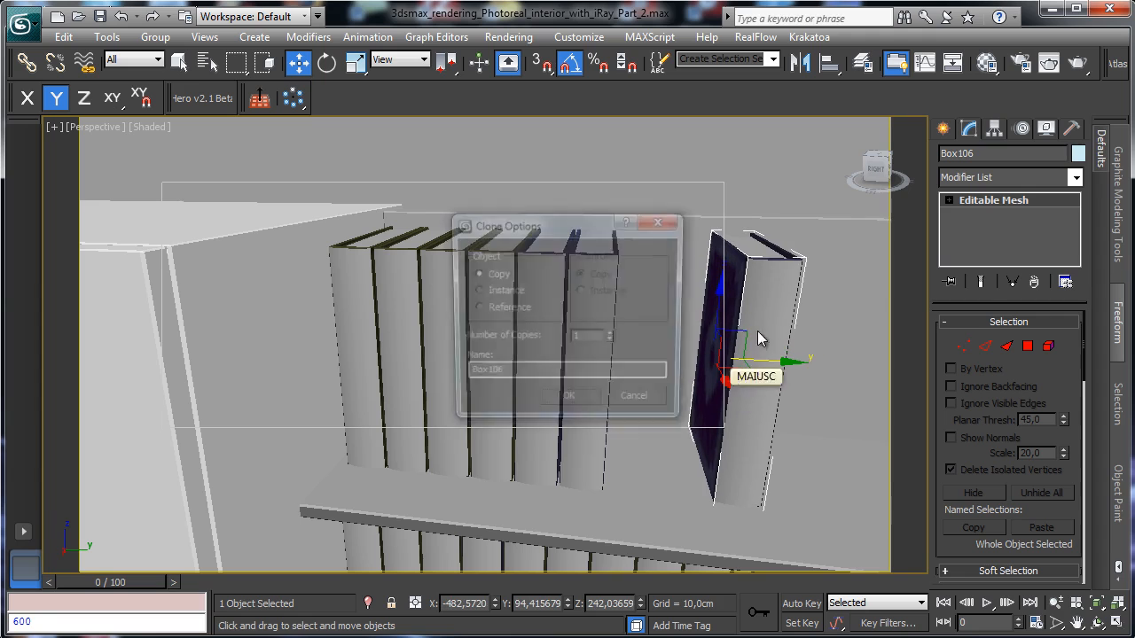
click(587, 402)
Tilt the copied book about X and move it along Y so that it leans against the row.
key(e)
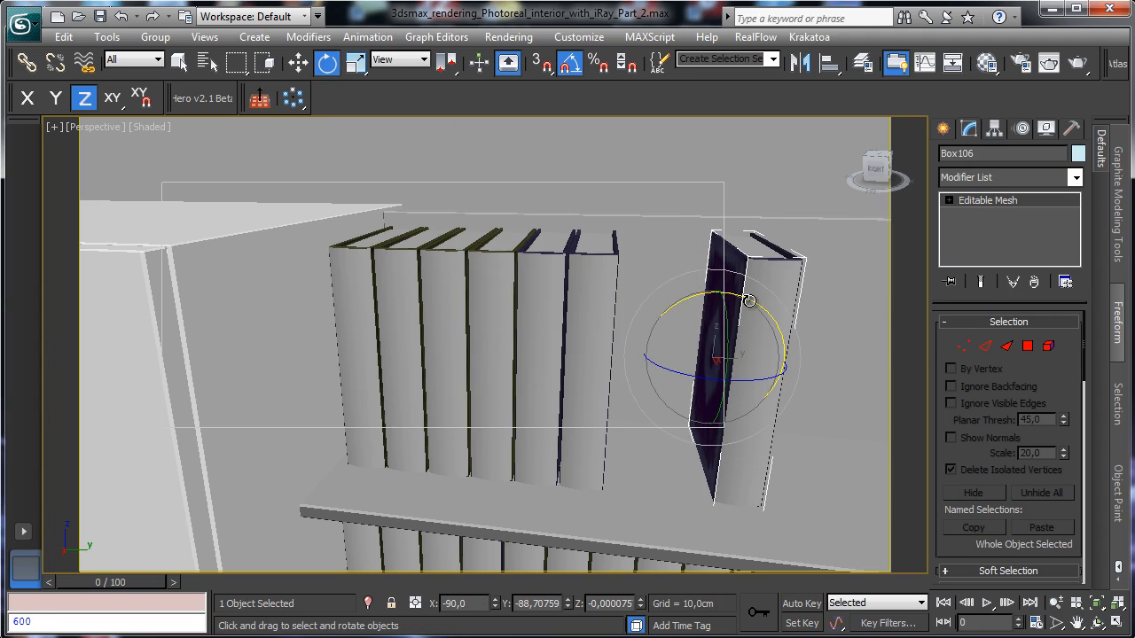
mouse_move(749, 301)
mouse_down()
mouse_move(722, 286)
mouse_move(735, 296)
mouse_up()
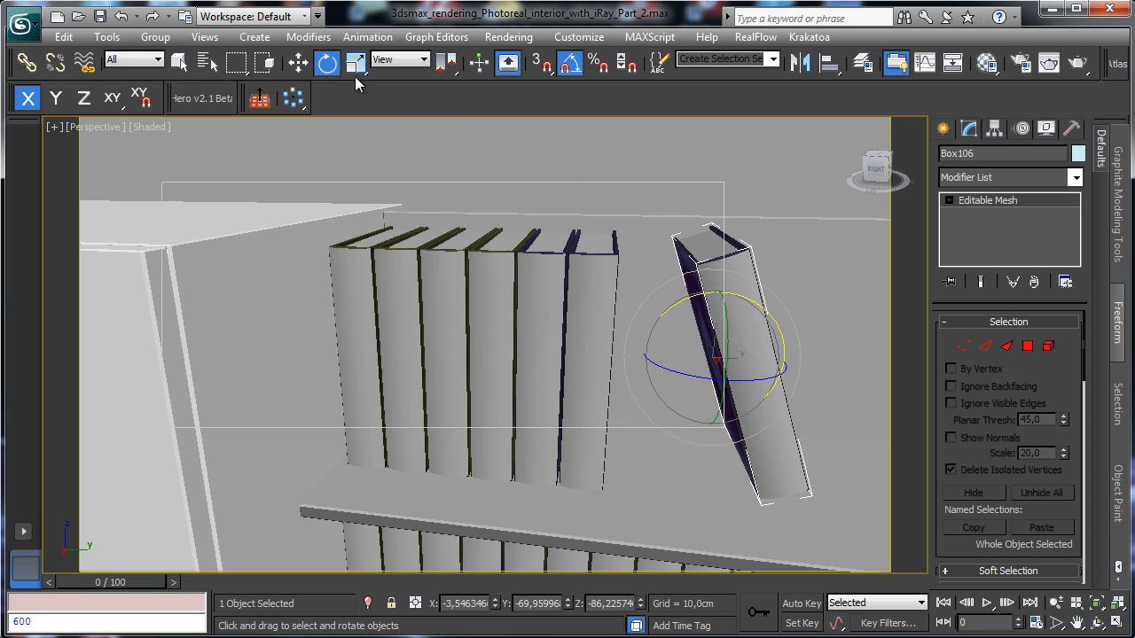
key(w)
drag(778, 361, 720, 356)
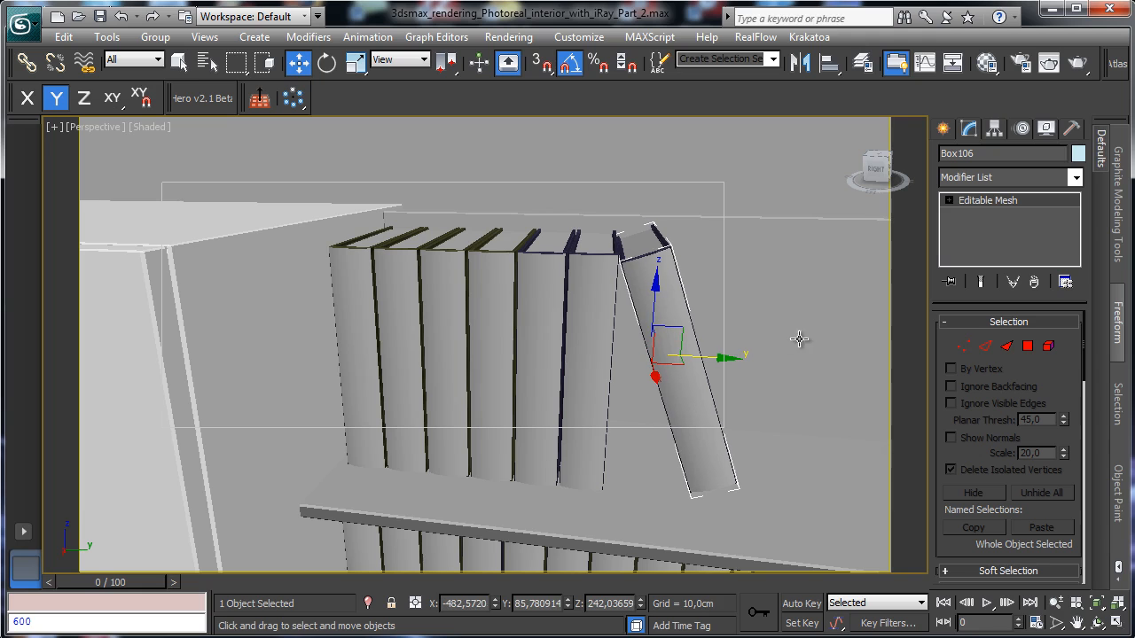
Look through VRayPhysicalCamera005, switch the viewport to VRayPhysicalCamera004 and save the scene.
click(87, 128)
mouse_move(133, 146)
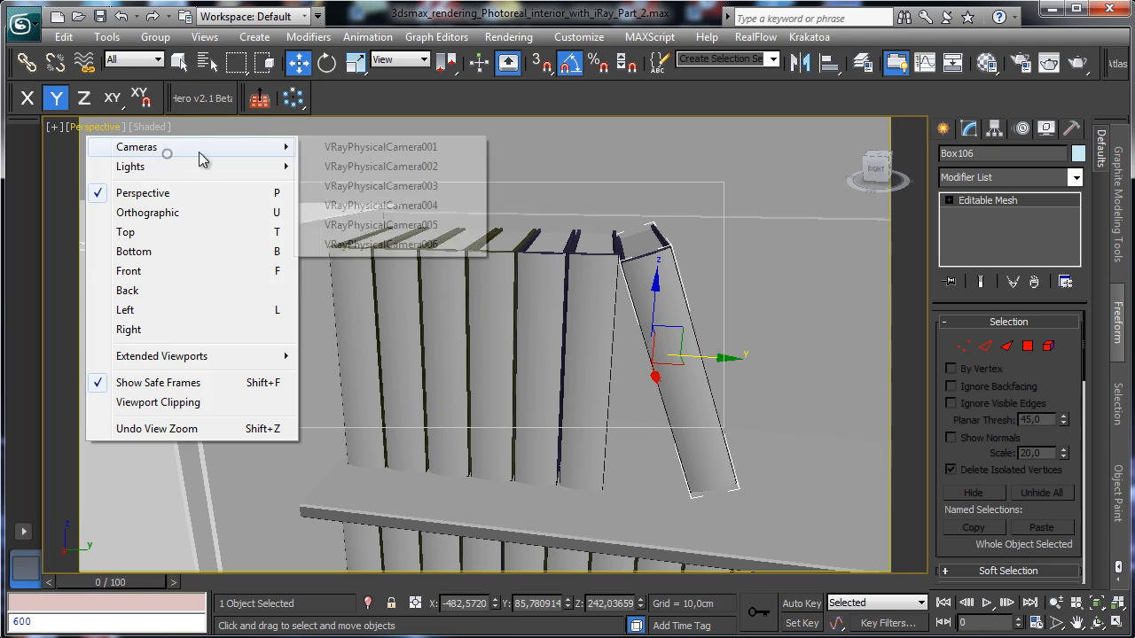
click(363, 225)
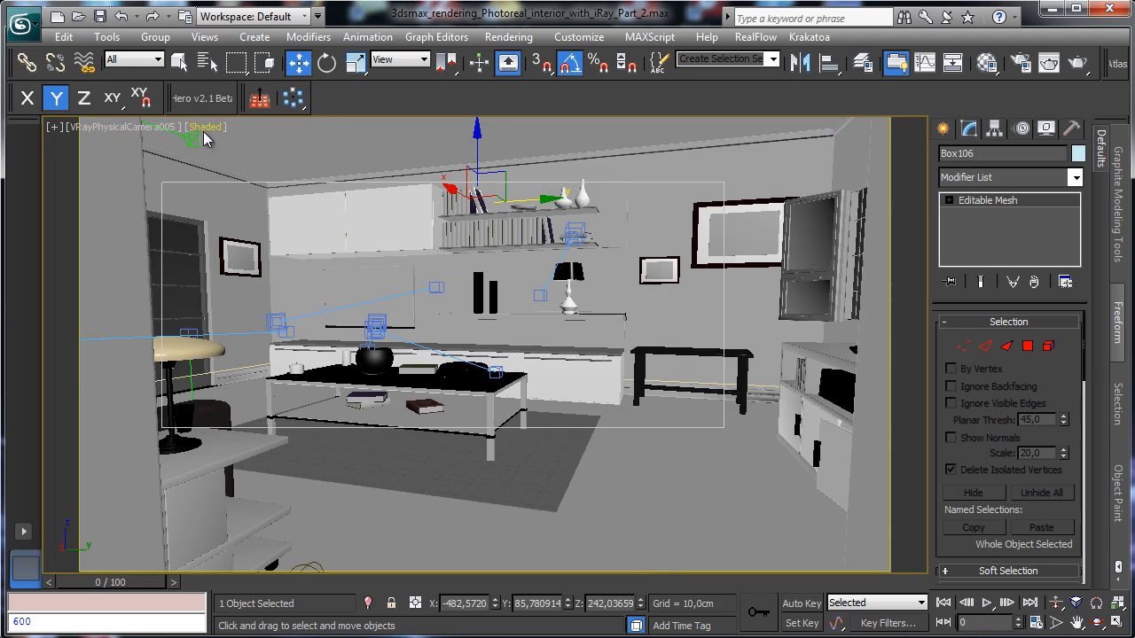
click(126, 130)
mouse_move(216, 145)
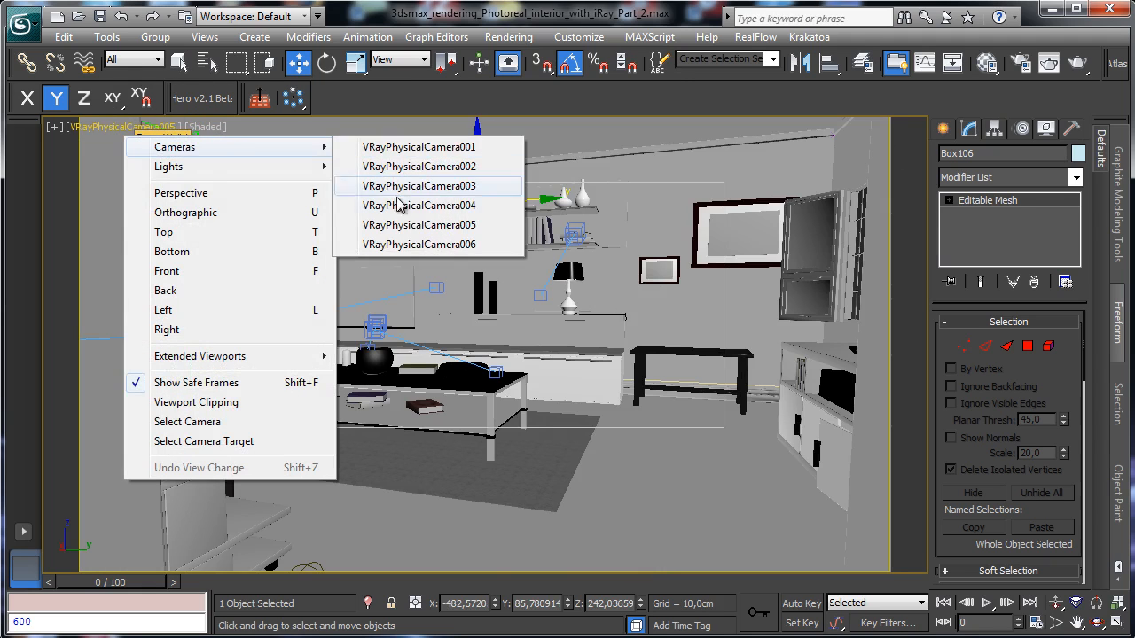
click(381, 203)
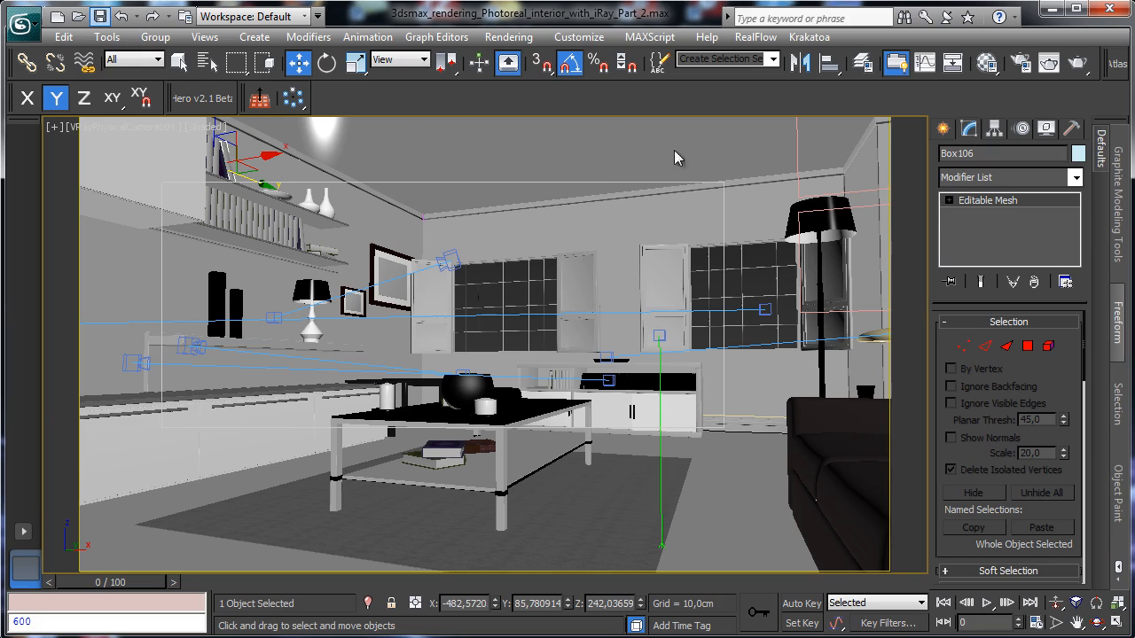
key(ctrl+s)
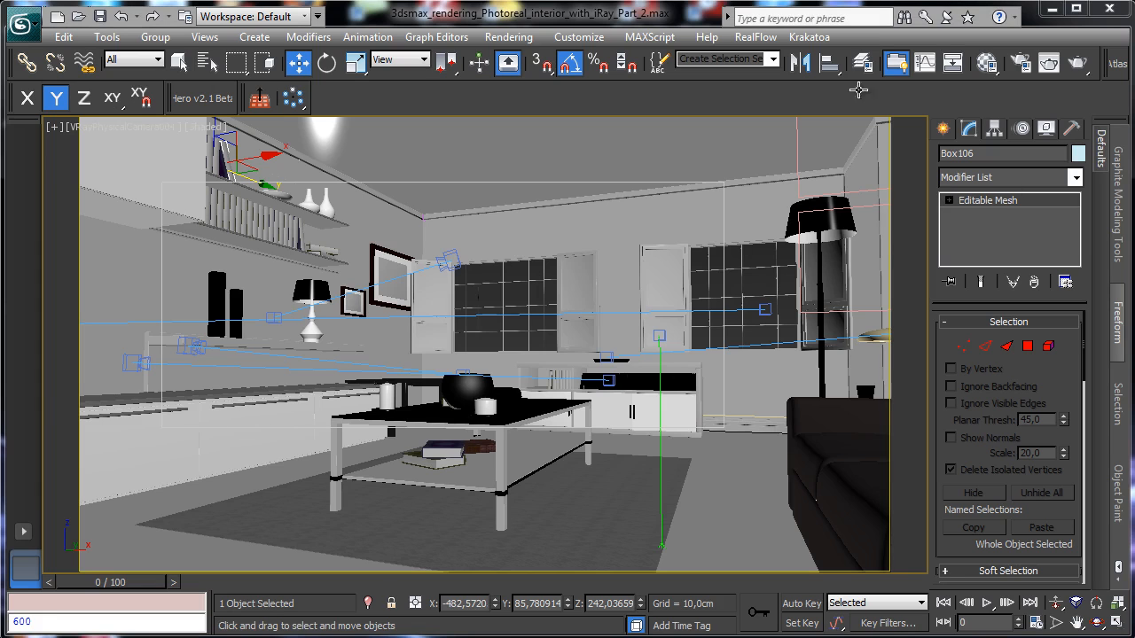
Sample the low white TV cabinet's material from the scene into the unused 04 - Default material slot.
click(986, 63)
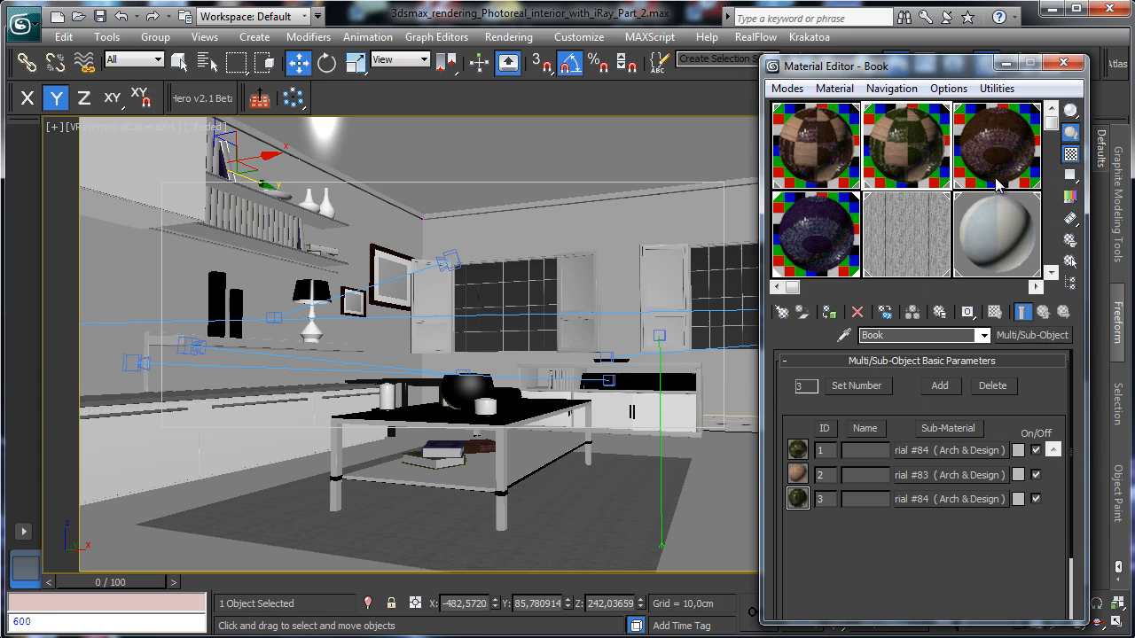
drag(998, 190, 759, 190)
click(851, 156)
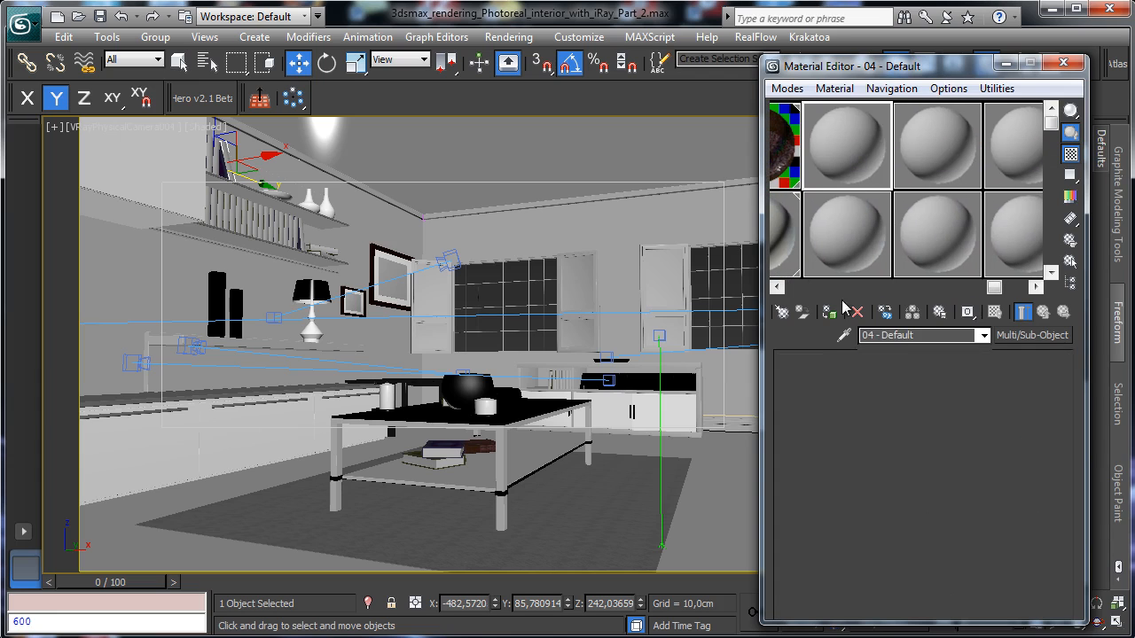
click(843, 336)
click(223, 437)
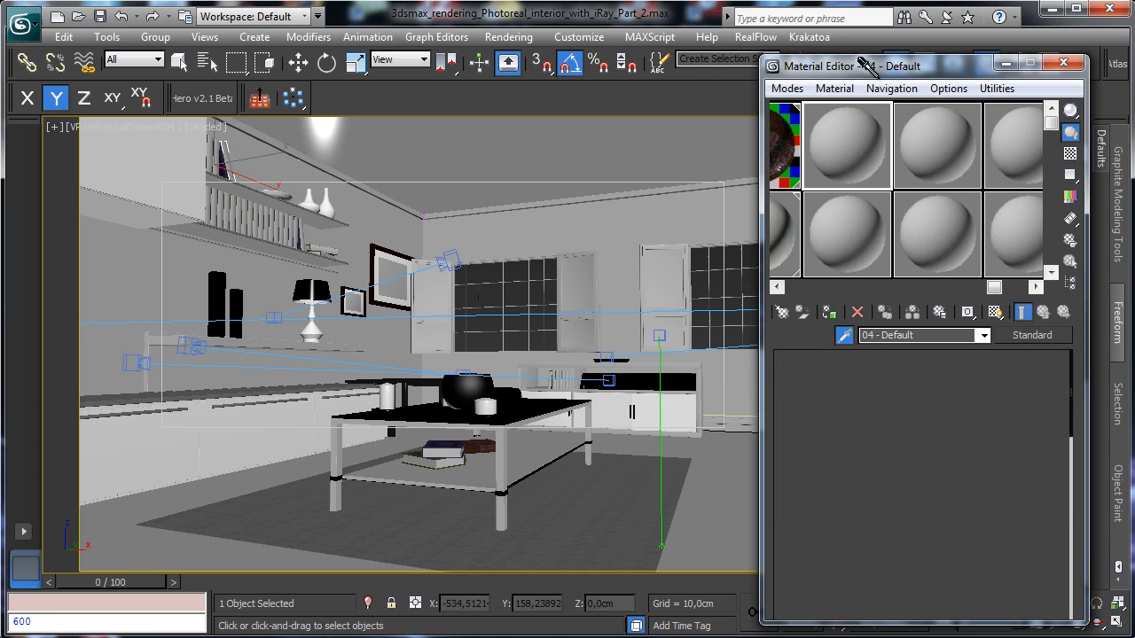
drag(904, 66, 156, 66)
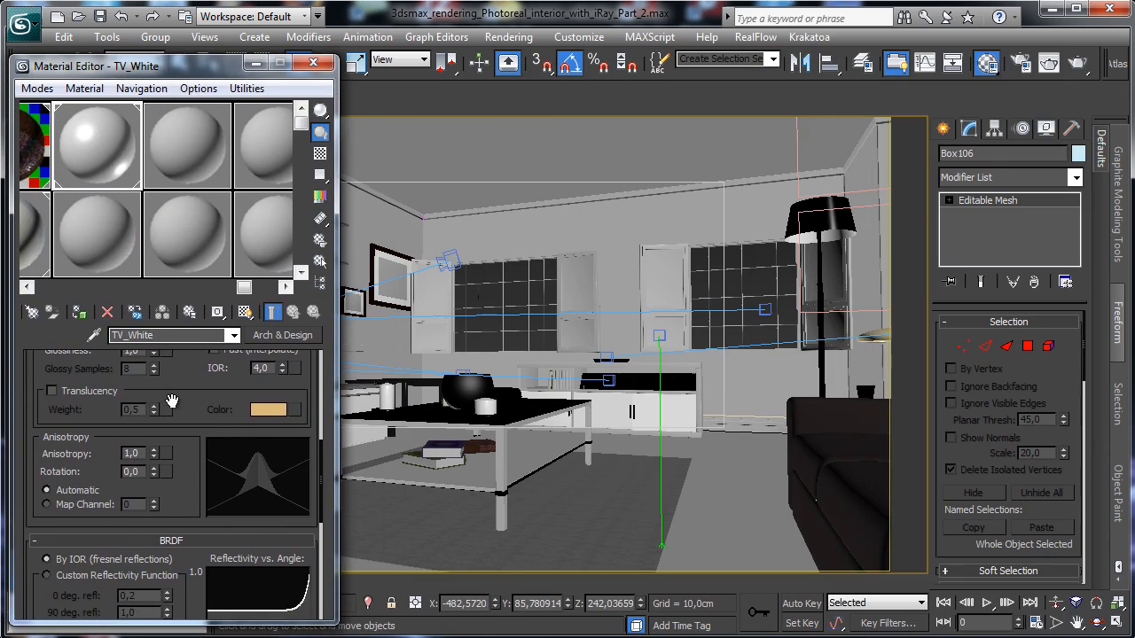
Set the TV_White material's reflectivity to 0,75 and its reflection glossiness to 0,62.
drag(171, 401, 156, 576)
drag(195, 394, 145, 483)
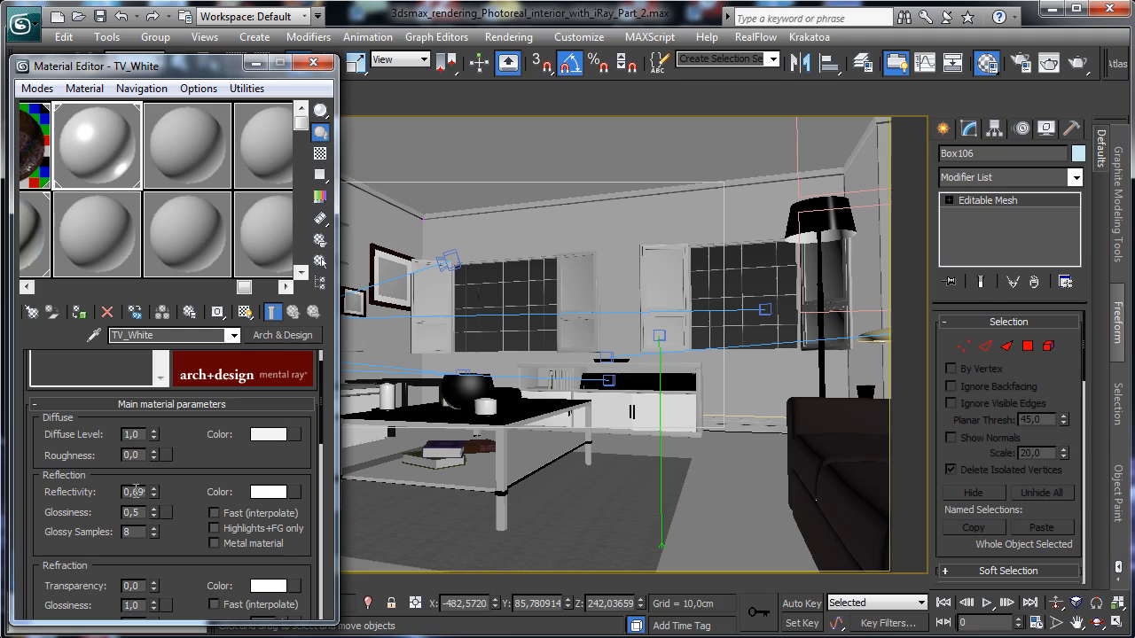
text(0,75)
key(Return)
key(BackSpace)
text(62)
key(Return)
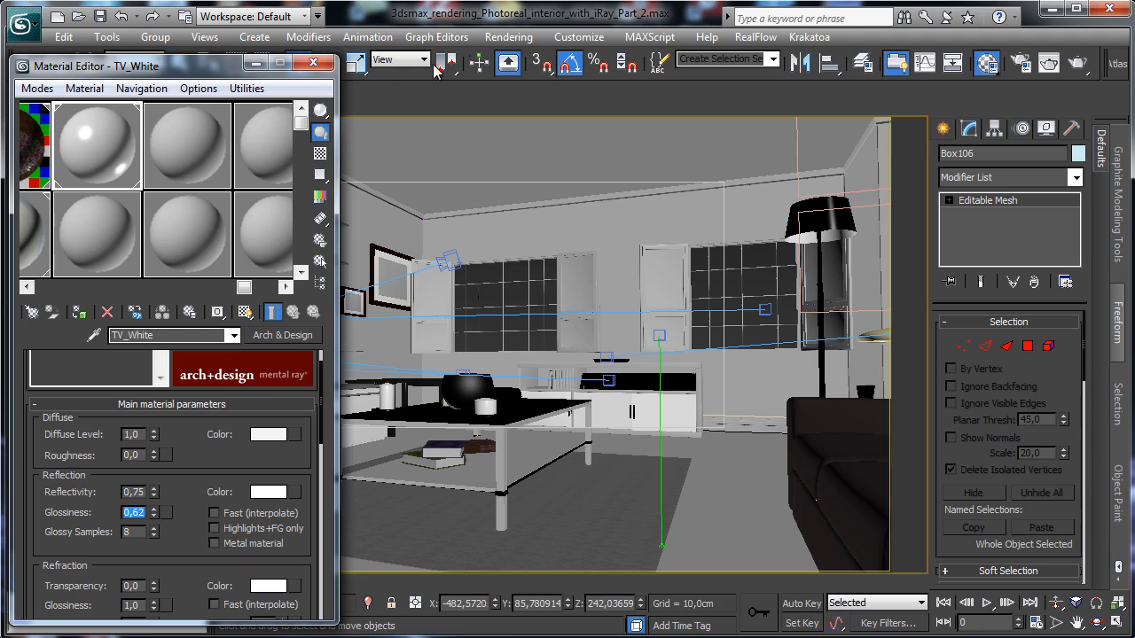
Shrink the render region, place it over the front of the low white cabinet and render it.
click(1049, 62)
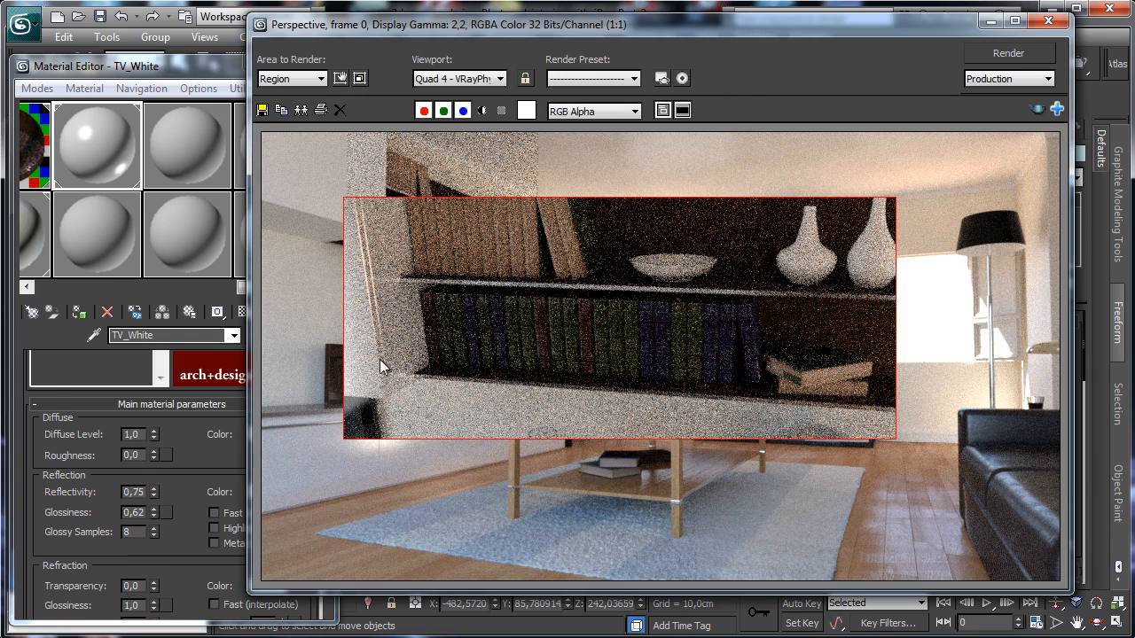
click(344, 78)
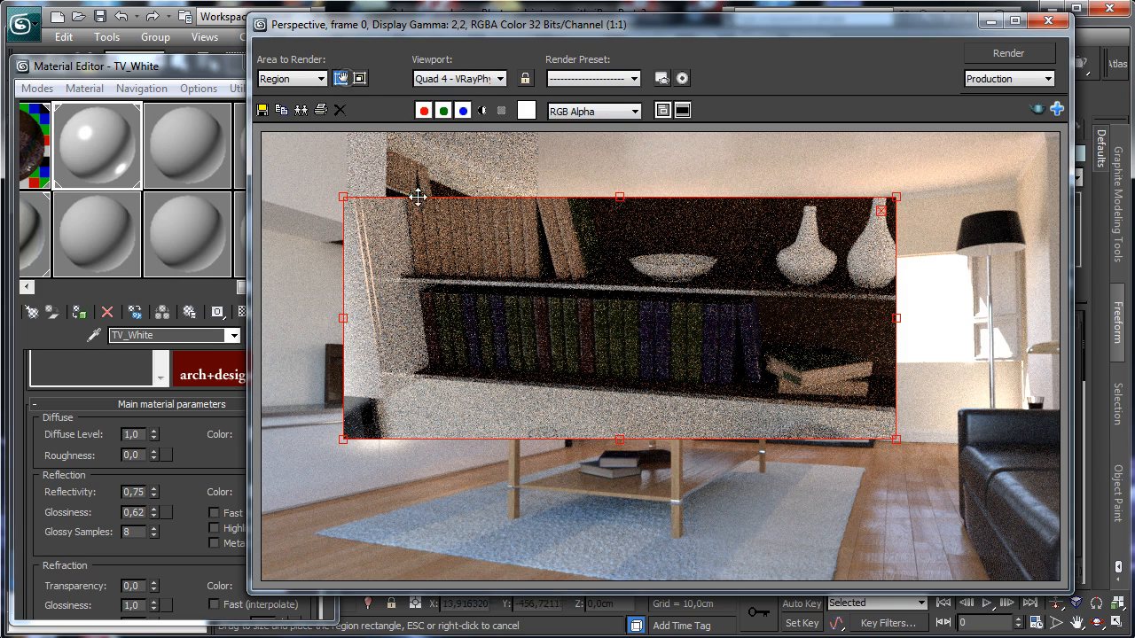
drag(897, 196, 586, 276)
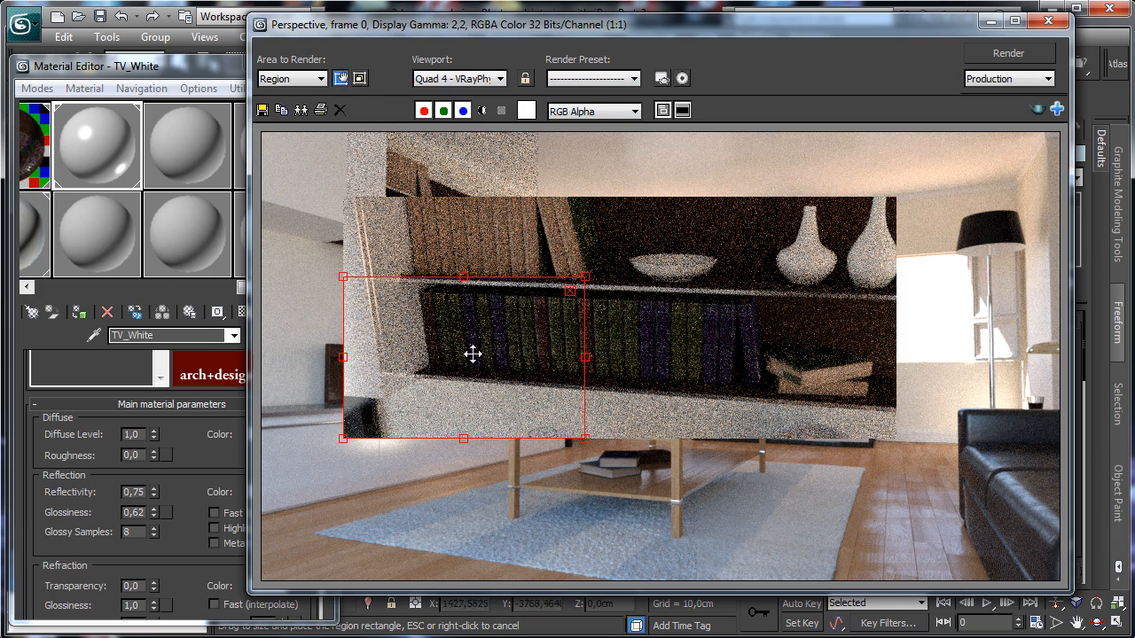
drag(472, 353, 438, 449)
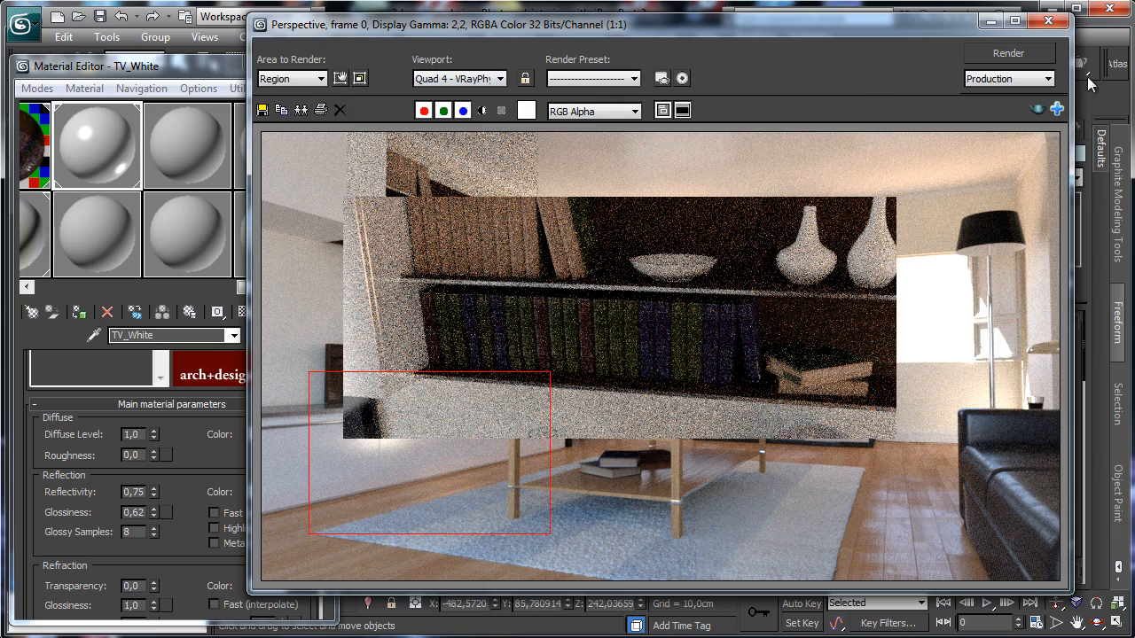
click(1020, 53)
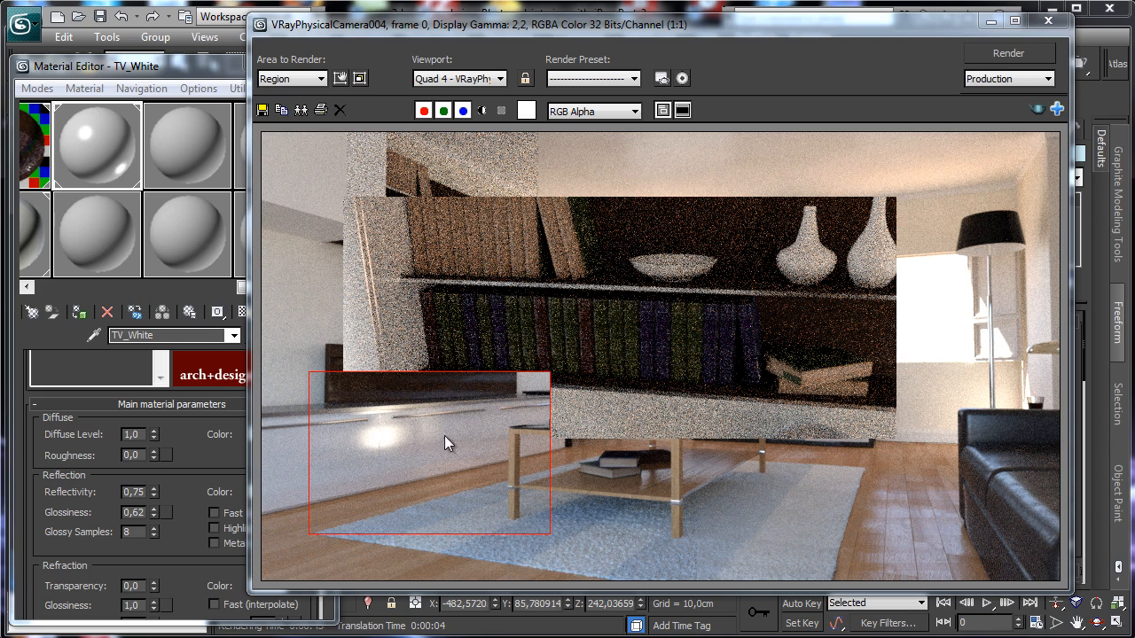
Set the area to render to View and put away the Material Editor and rendered frame windows.
click(340, 79)
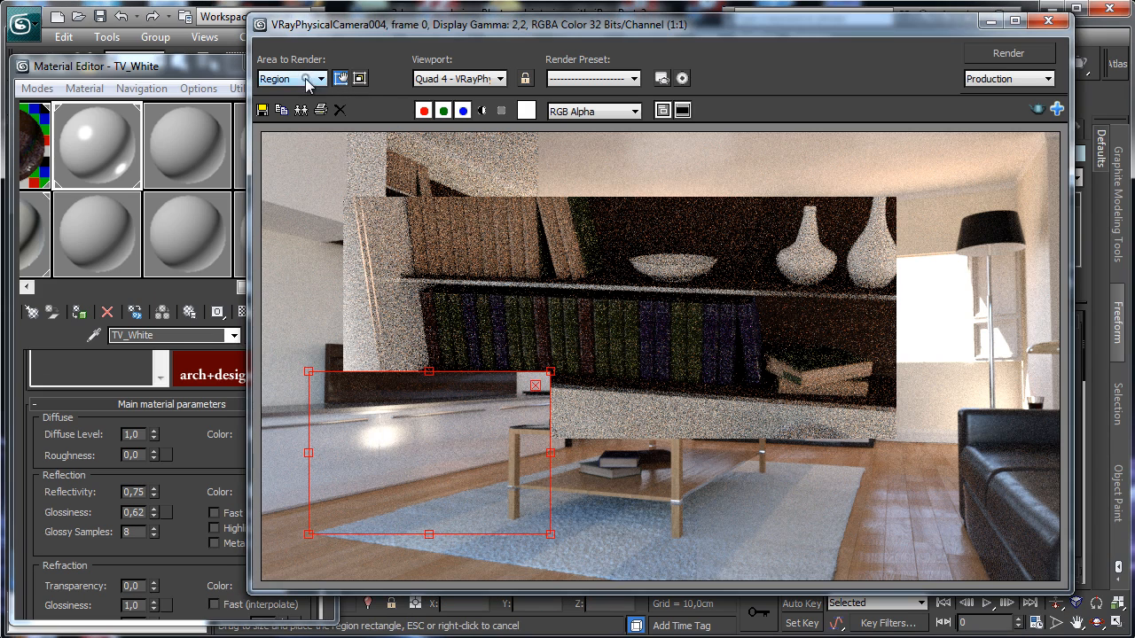
click(308, 79)
click(309, 92)
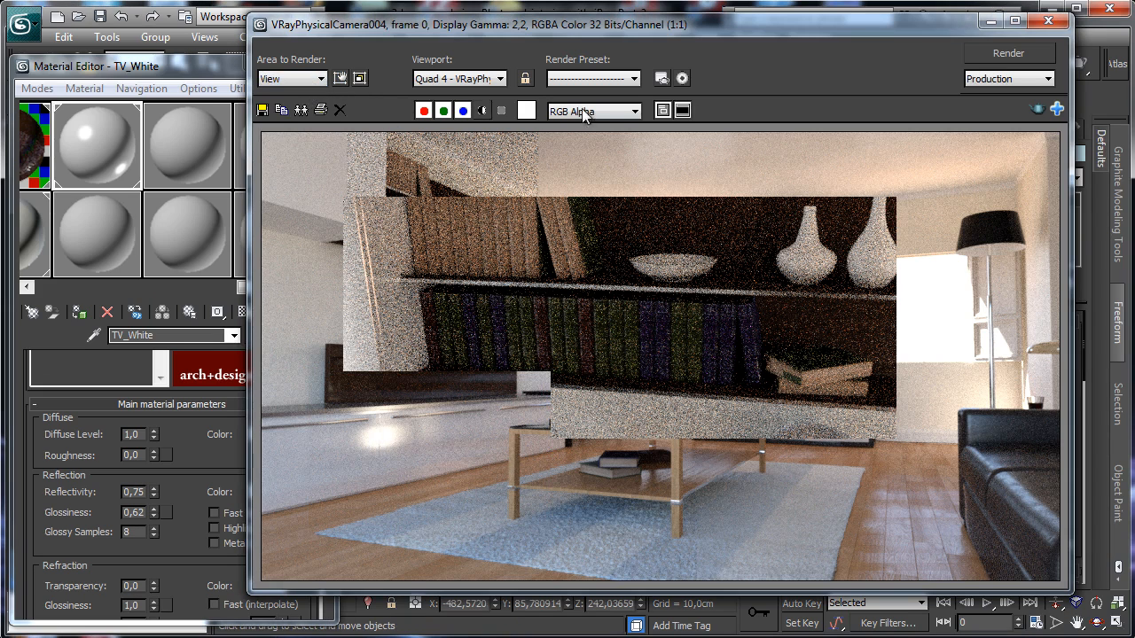
click(233, 66)
click(312, 65)
click(993, 22)
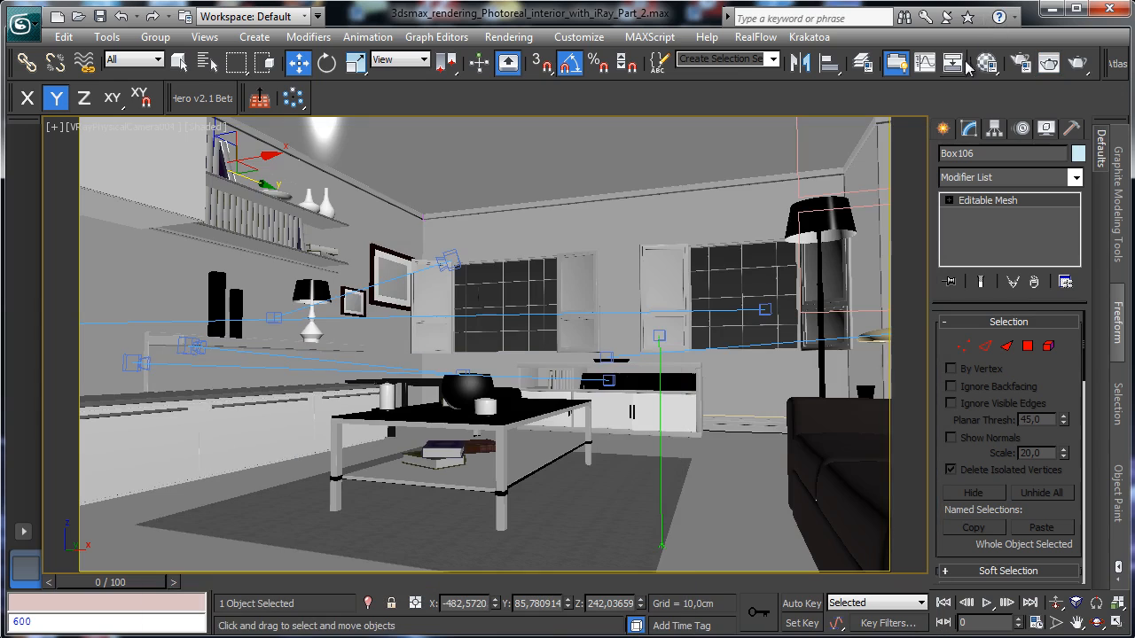
Set the render output width to 500 pixels in the common render parameters.
click(1022, 62)
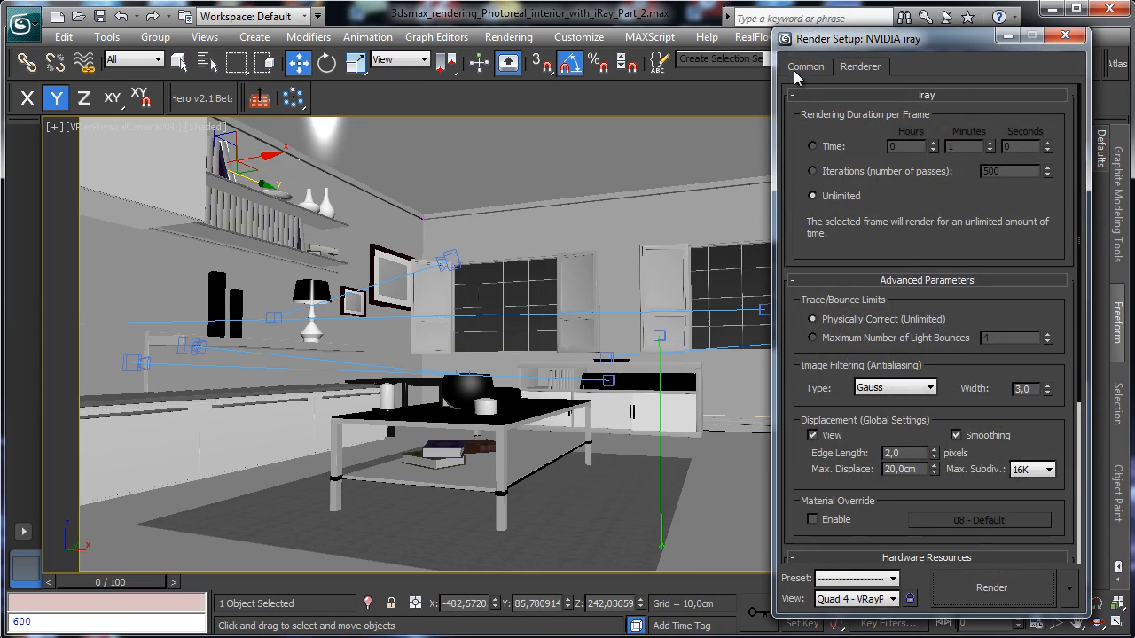
click(796, 70)
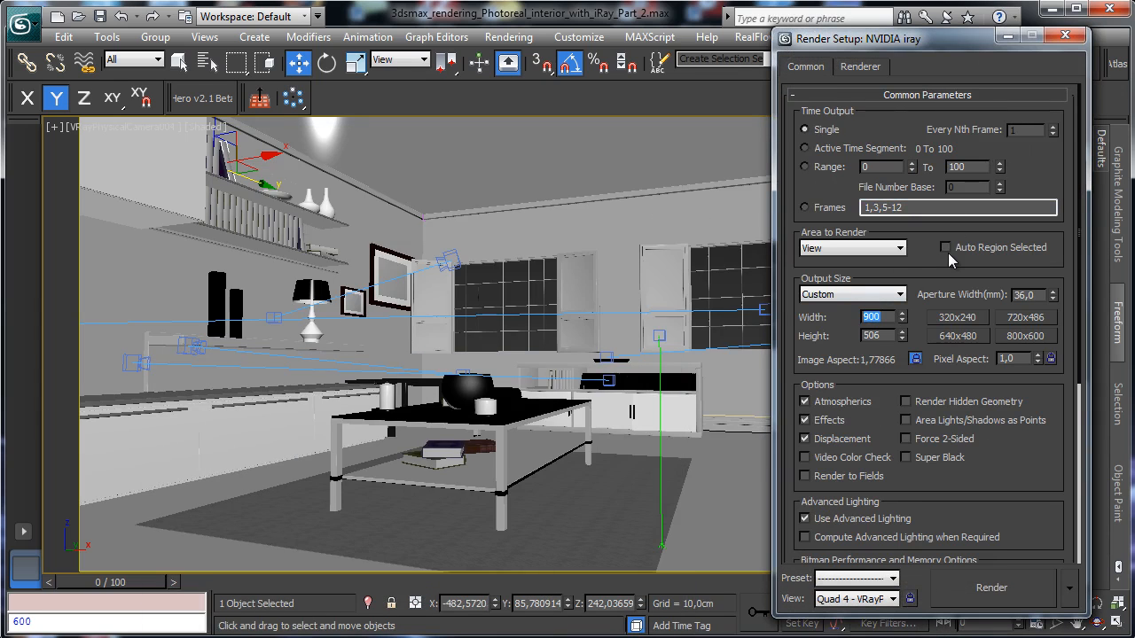
text(500)
key(Return)
Switch the viewport to VRayPhysicalCamera001.
click(126, 121)
mouse_move(203, 145)
click(431, 147)
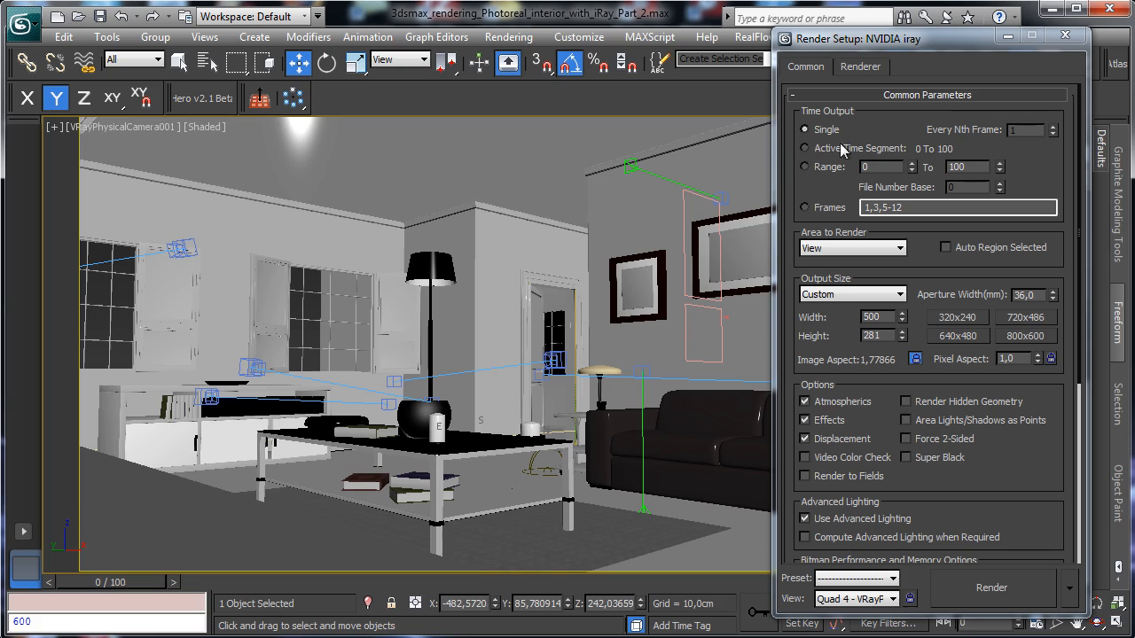
Render the VRayPhysicalCamera001 view and switch the viewport to VRayPhysicalCamera002.
click(991, 587)
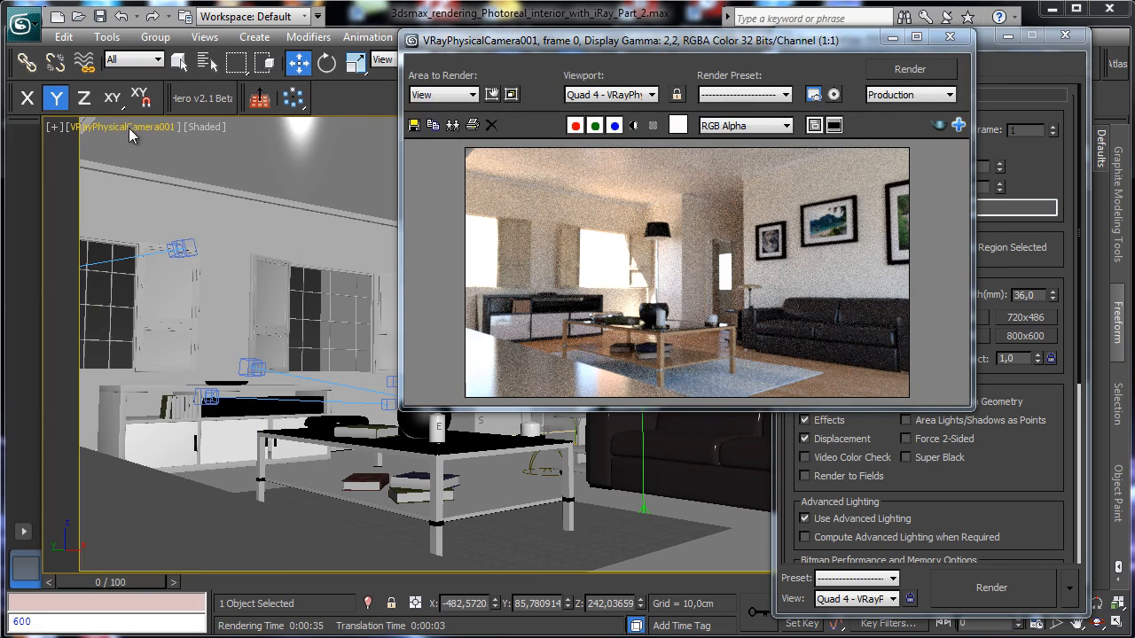
click(128, 128)
mouse_move(204, 145)
click(459, 169)
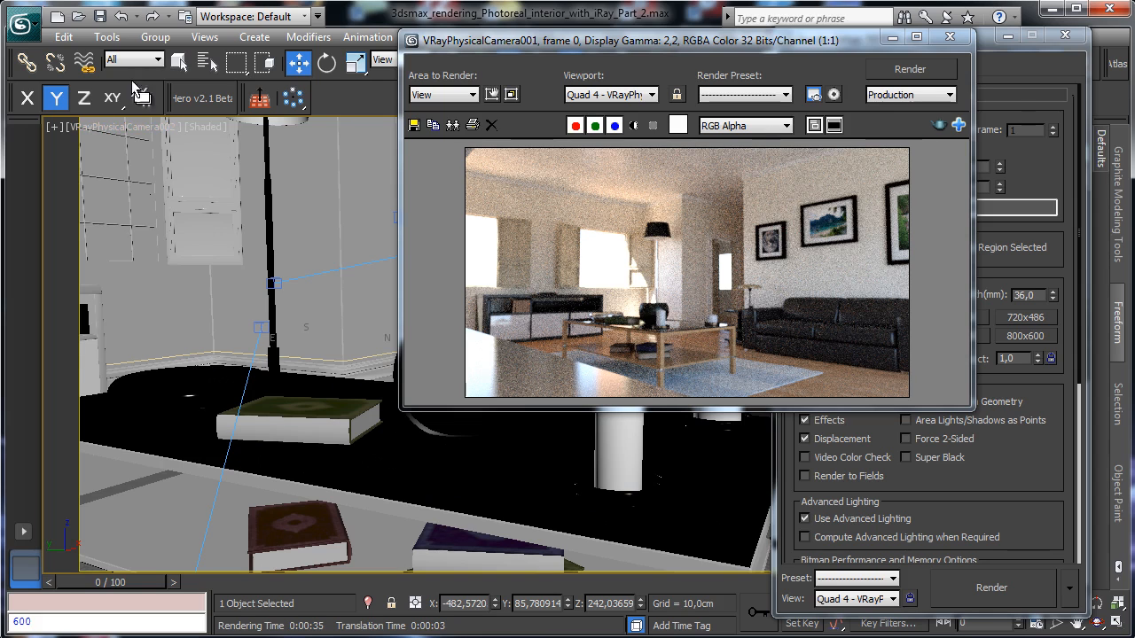
Switch the viewport to VRayPhysicalCamera003, move the rendered frame window aside and render the view.
click(126, 131)
mouse_move(185, 144)
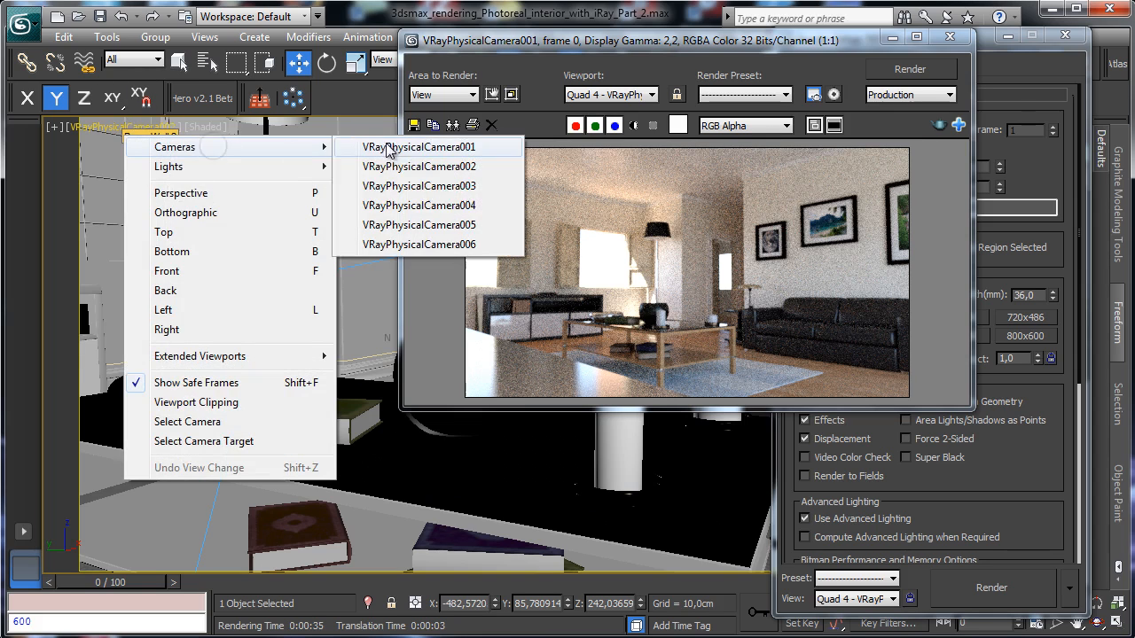
click(435, 186)
drag(589, 48, 700, 82)
click(1017, 107)
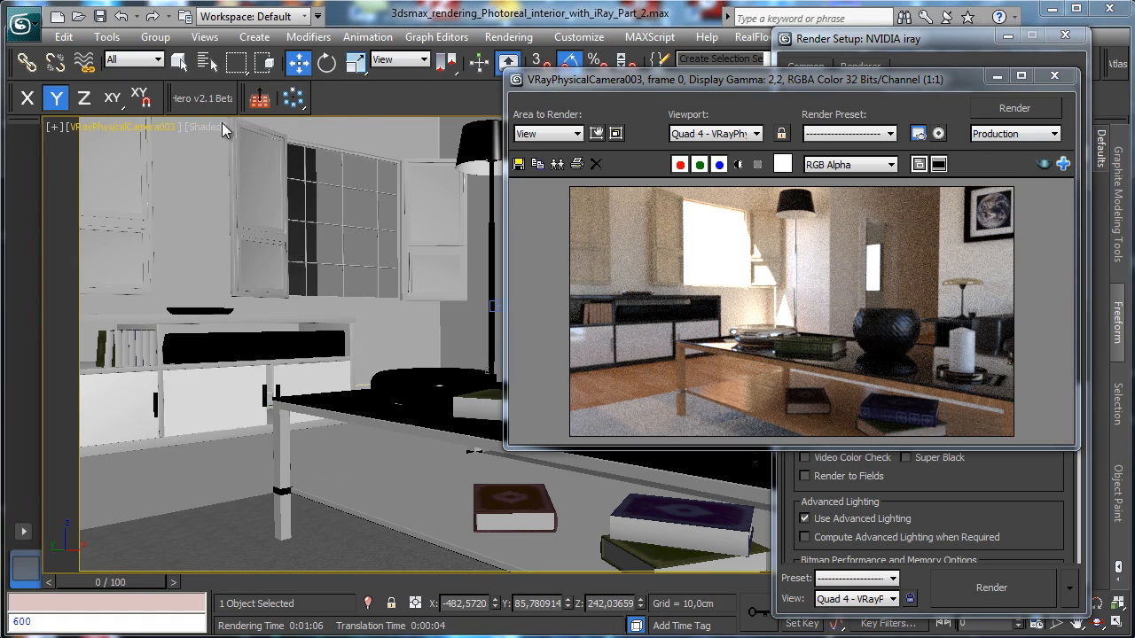
Look through VRayPhysicalCamera004, switch the viewport to VRayPhysicalCamera005 and render that view.
click(153, 129)
mouse_move(229, 149)
click(468, 207)
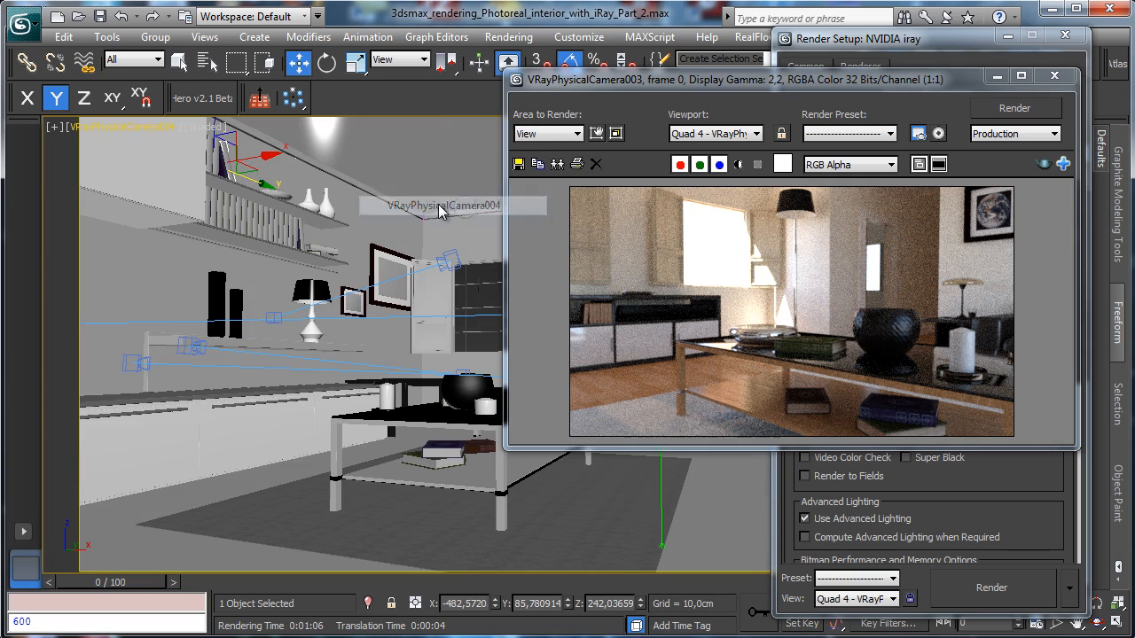
click(158, 126)
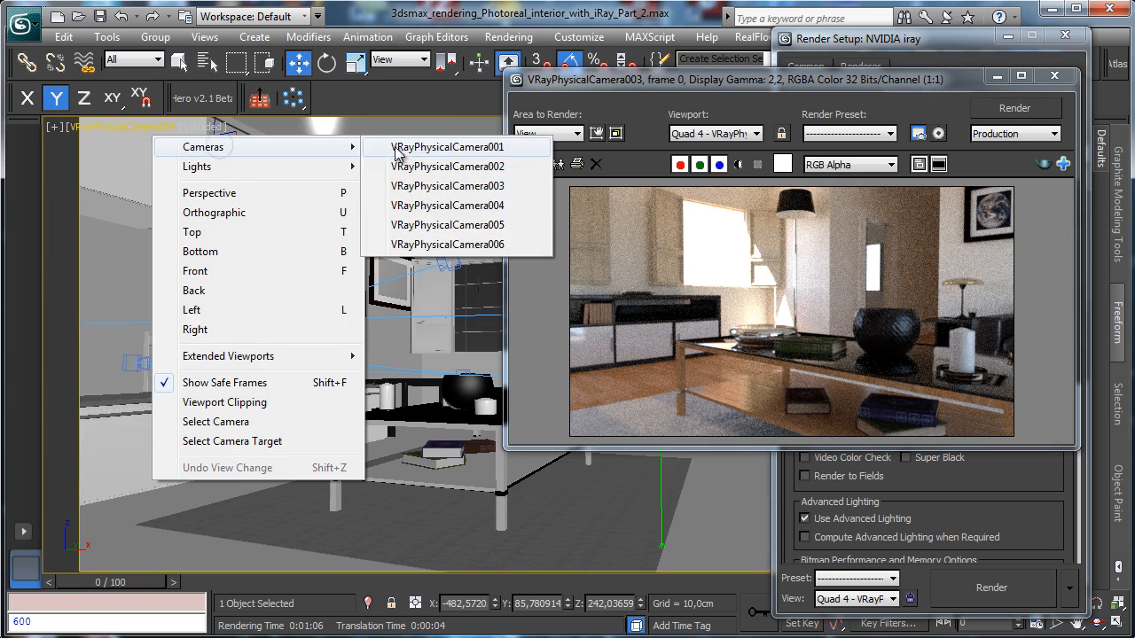
click(449, 225)
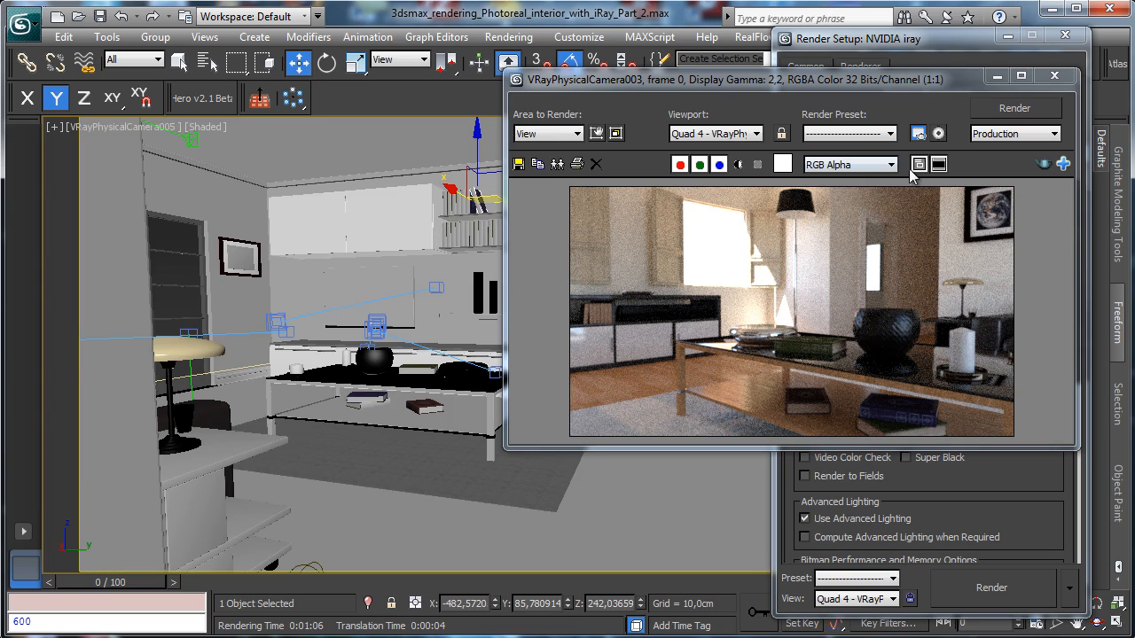
click(1019, 118)
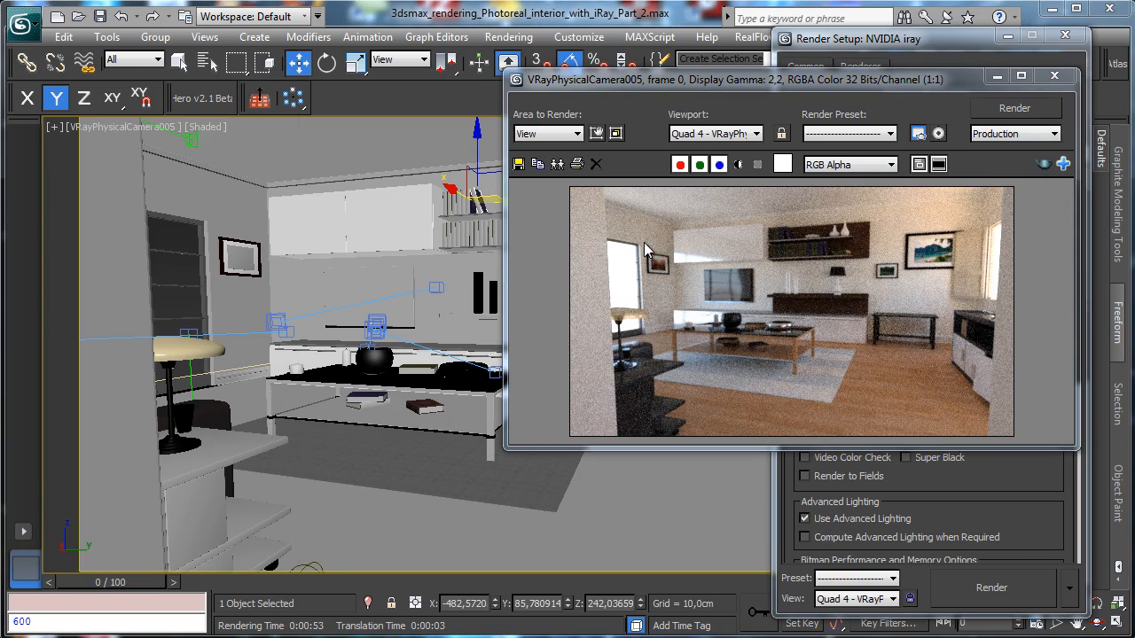
Check the view through VRayPhysicalCamera006 and return the viewport to VRayPhysicalCamera005.
click(125, 126)
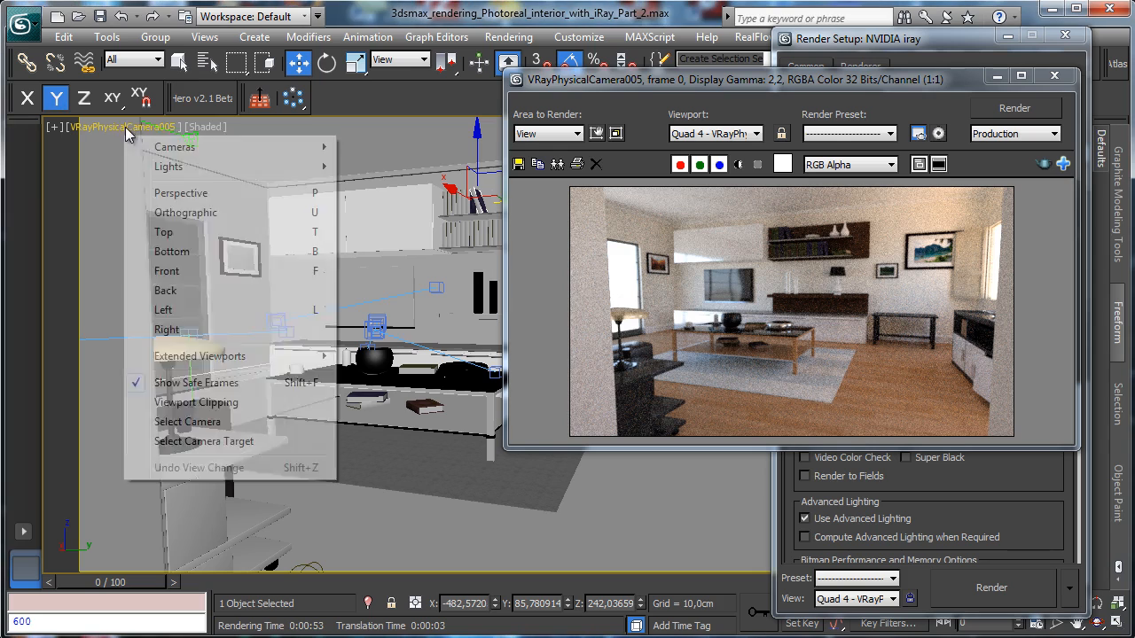
mouse_move(242, 148)
click(418, 245)
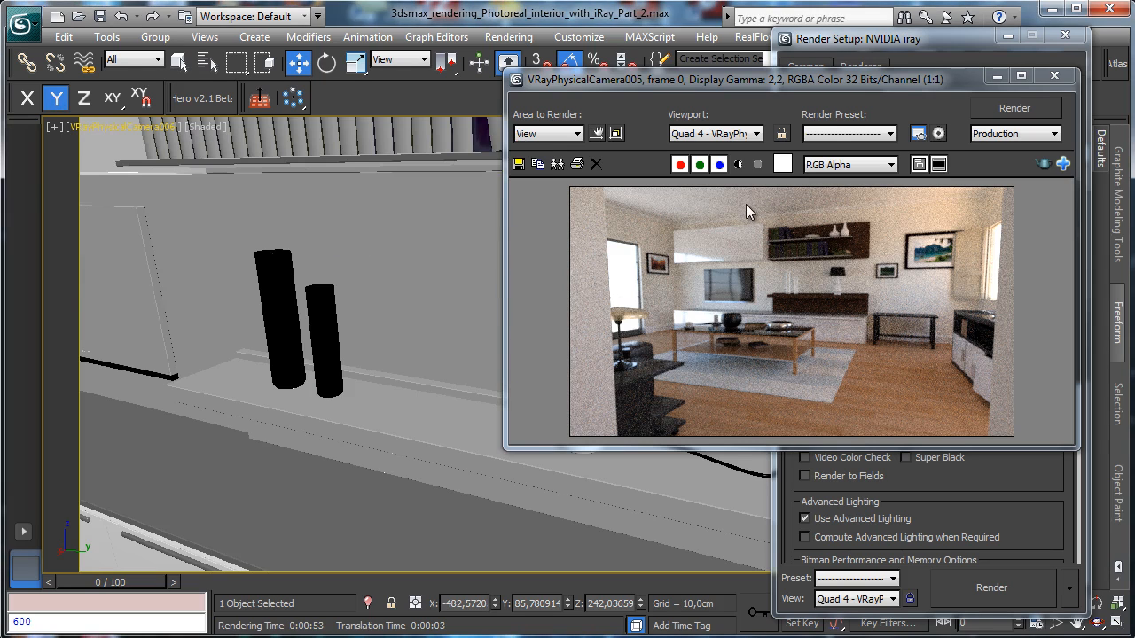
click(149, 127)
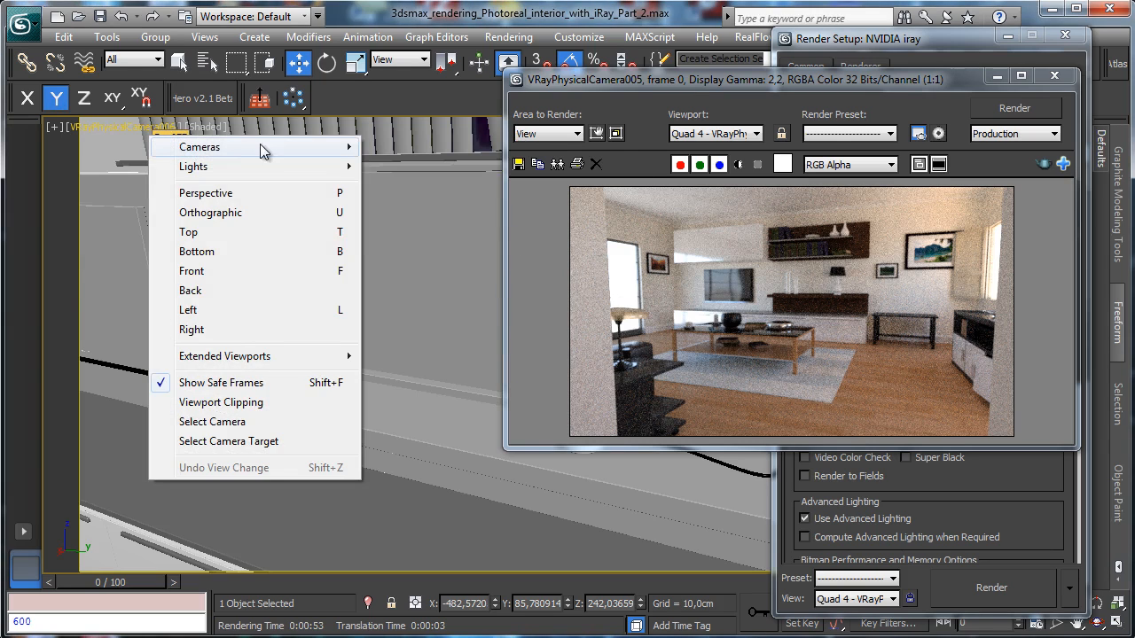
mouse_move(261, 144)
click(421, 225)
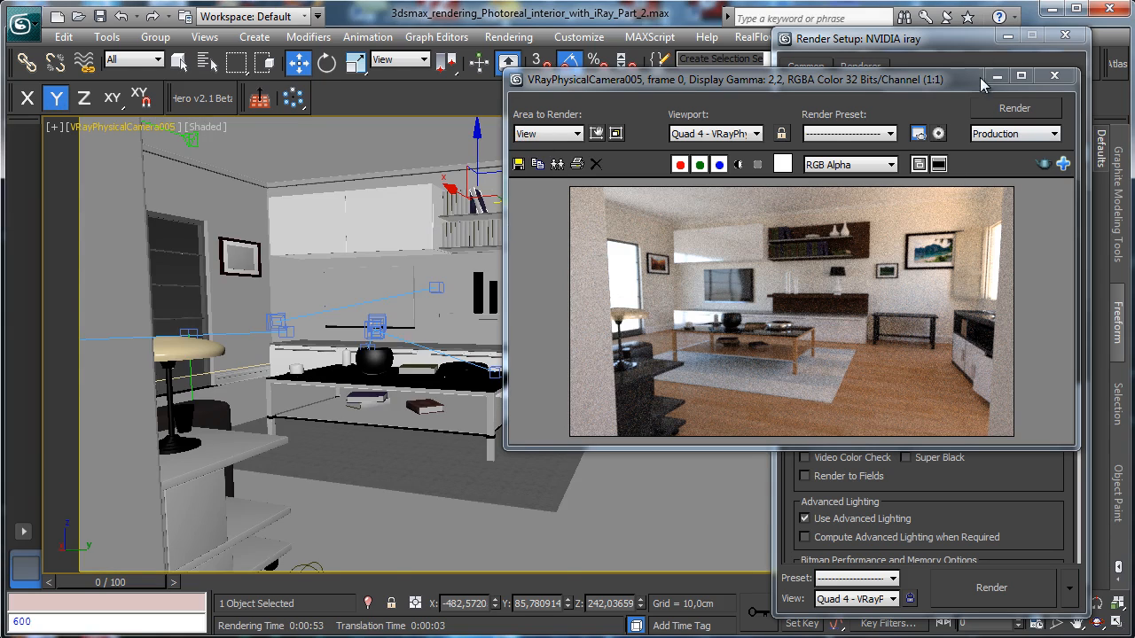
Put away the render windows, select VRayPhysicalCamera005 and orbit it to a lower viewing angle.
click(1005, 38)
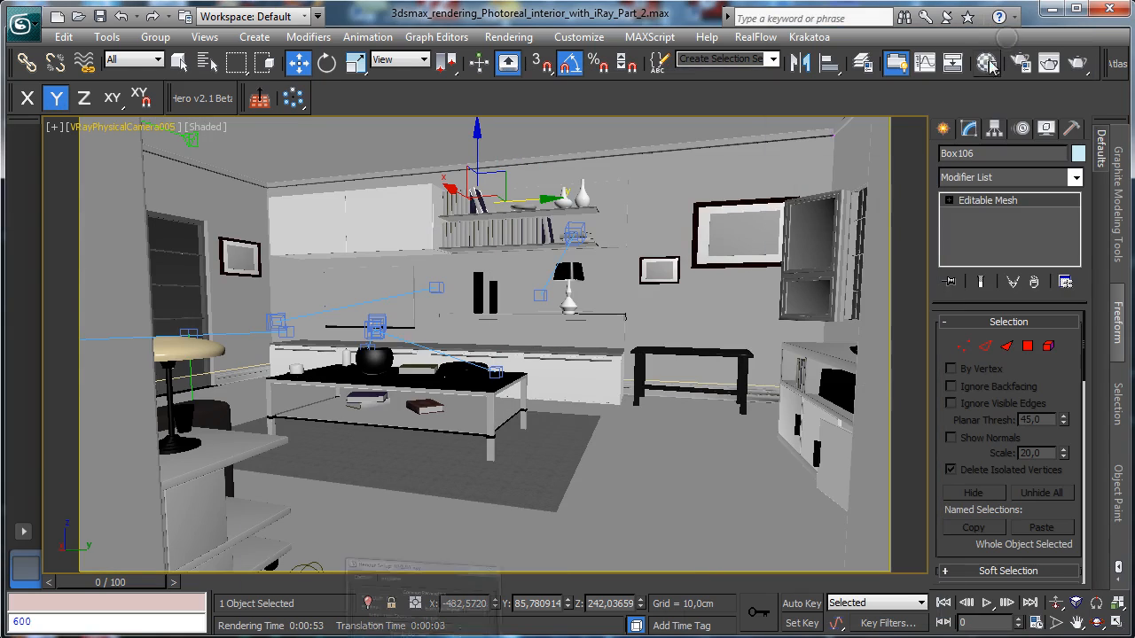
click(1097, 624)
click(99, 124)
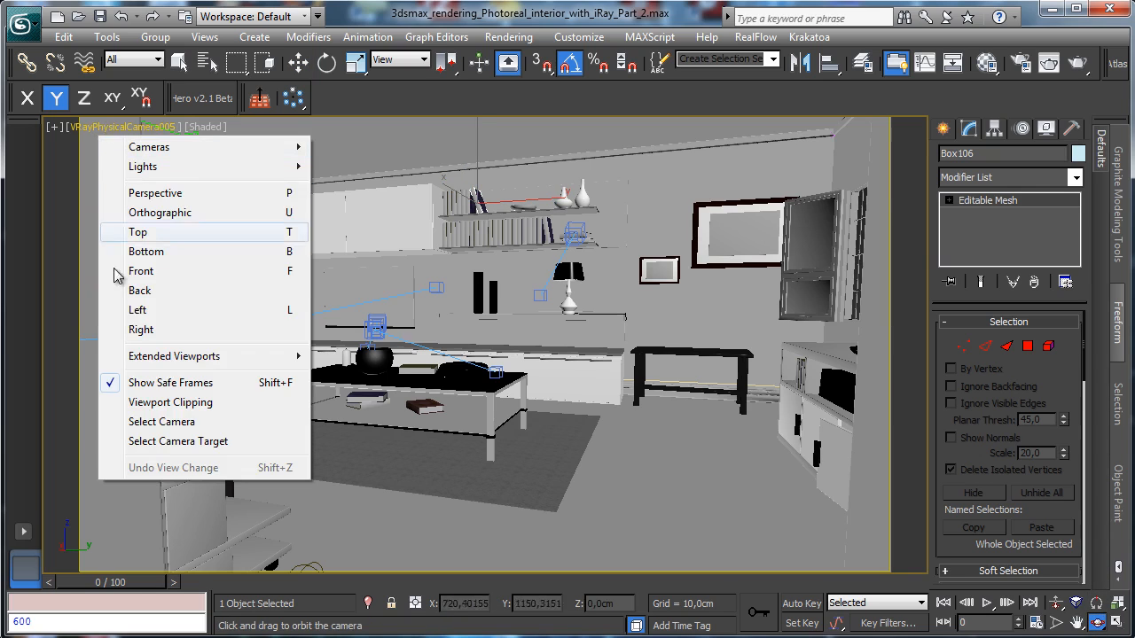
click(162, 422)
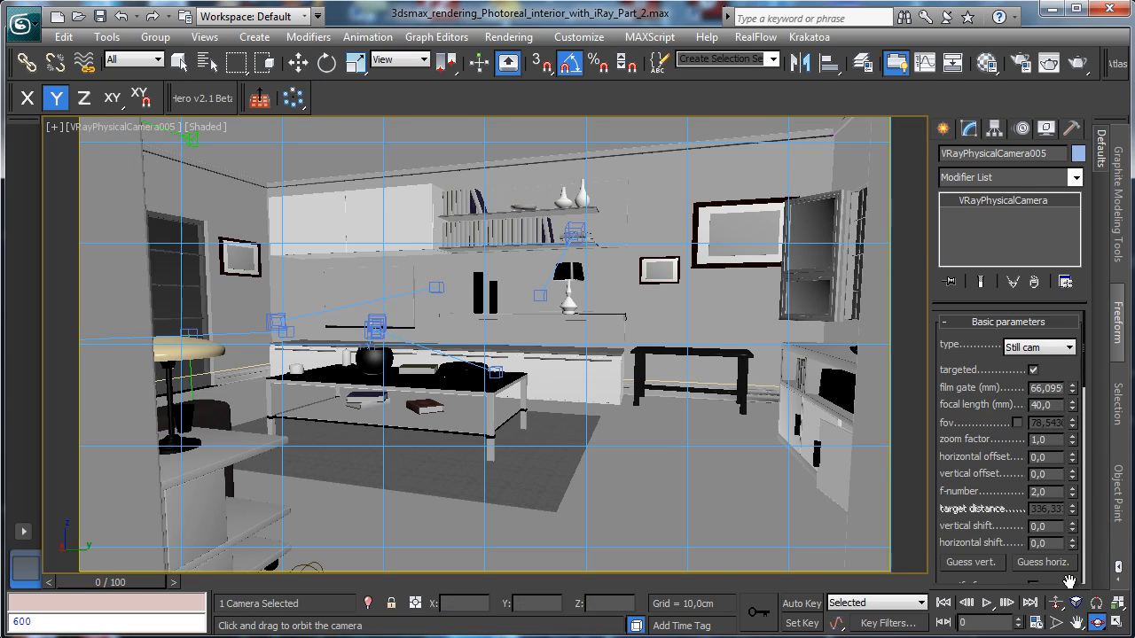
drag(474, 354, 466, 349)
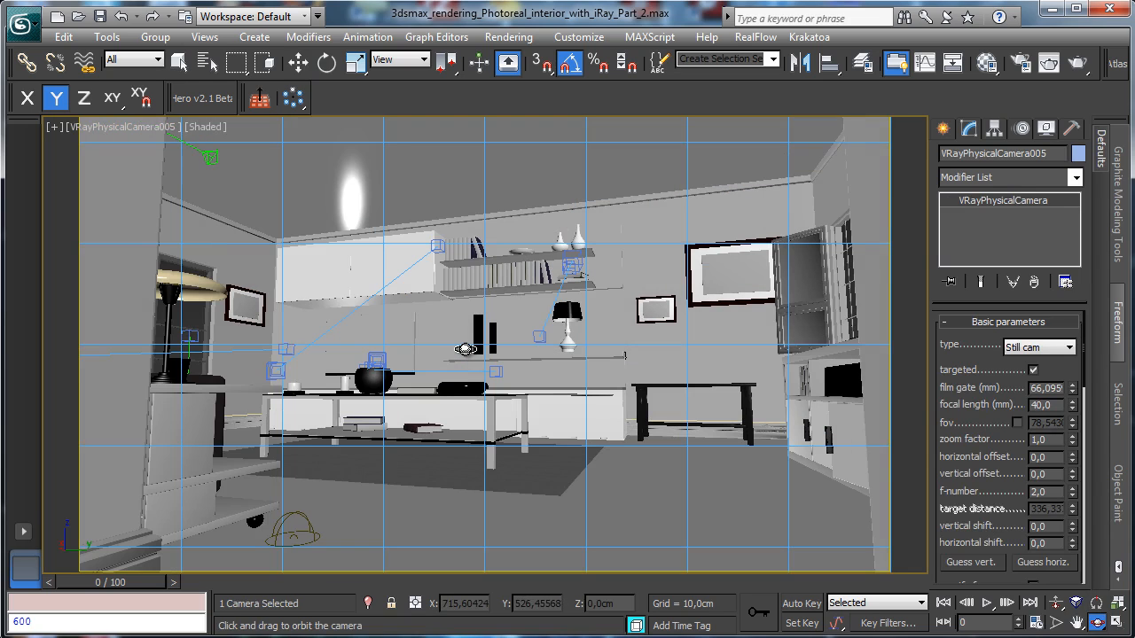
Strengthen VRayPhysicalCamera005's perspective slightly and truck the camera upward to look over the coffee table top.
click(1075, 603)
drag(748, 433, 733, 222)
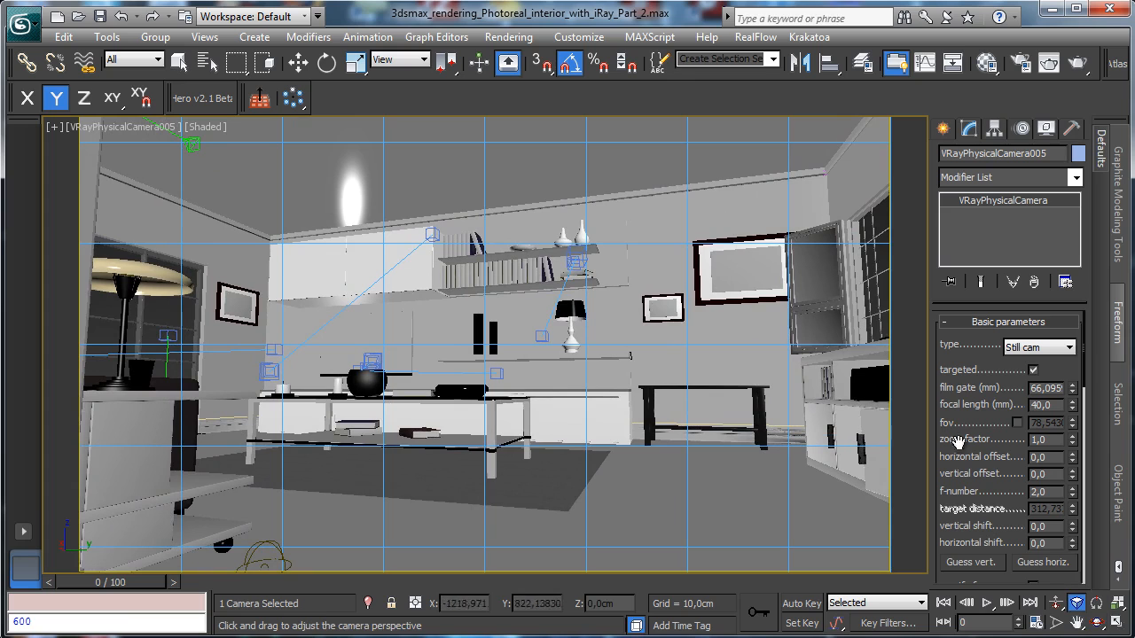
click(1075, 622)
drag(596, 428, 598, 461)
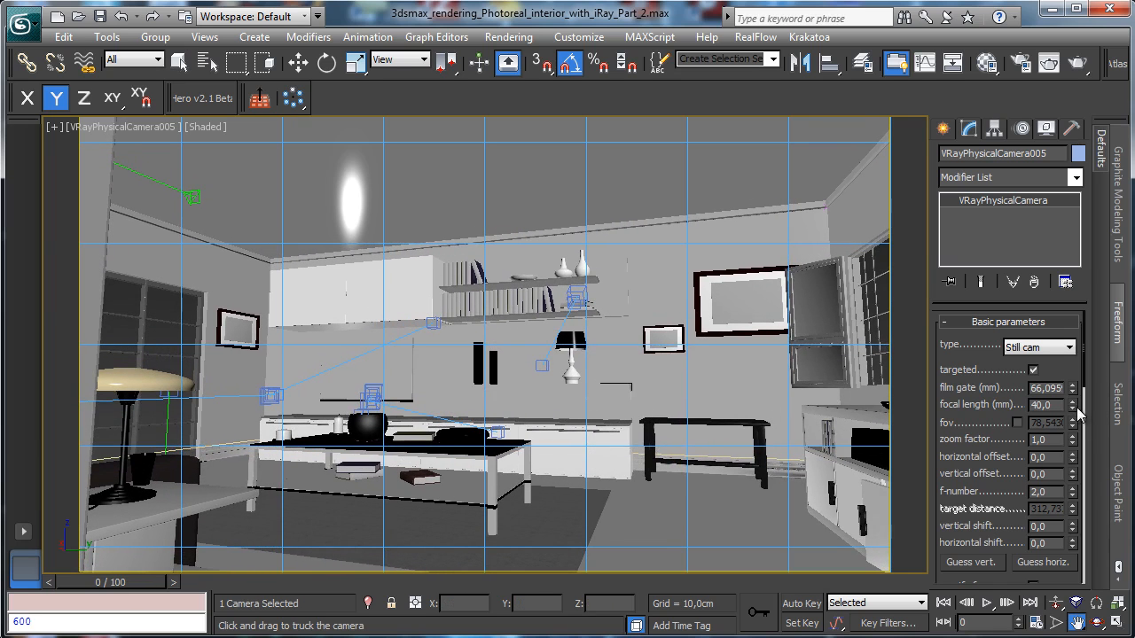
Narrow VRayPhysicalCamera005's view with a film gate of 39,657 mm and a focal length of 42,240 mm.
drag(1072, 401, 1080, 346)
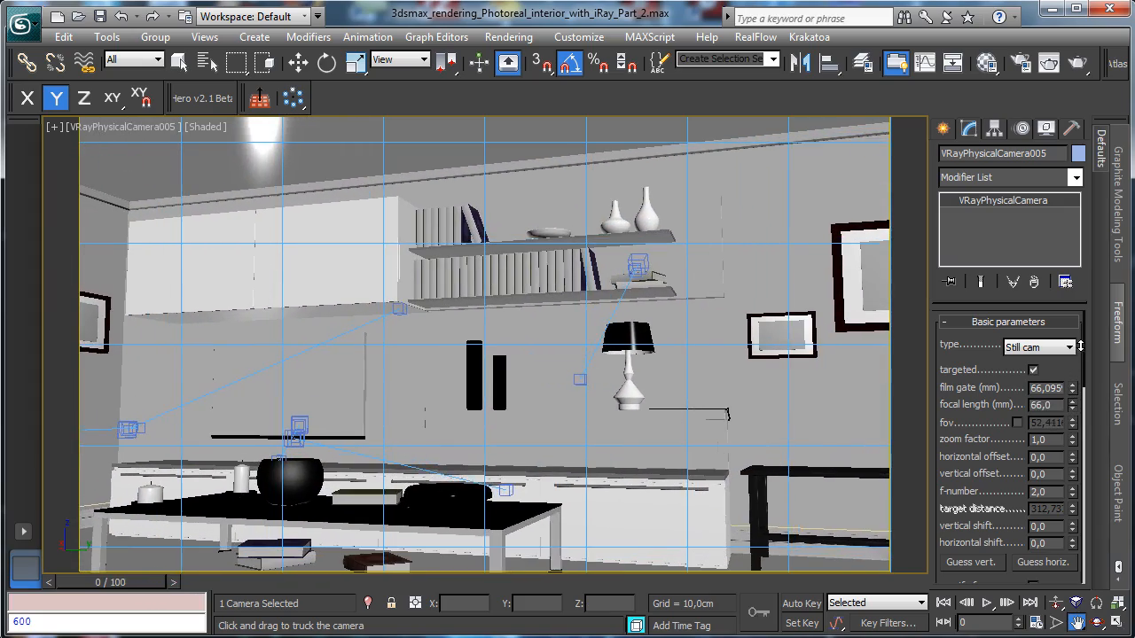
drag(1080, 397, 1074, 435)
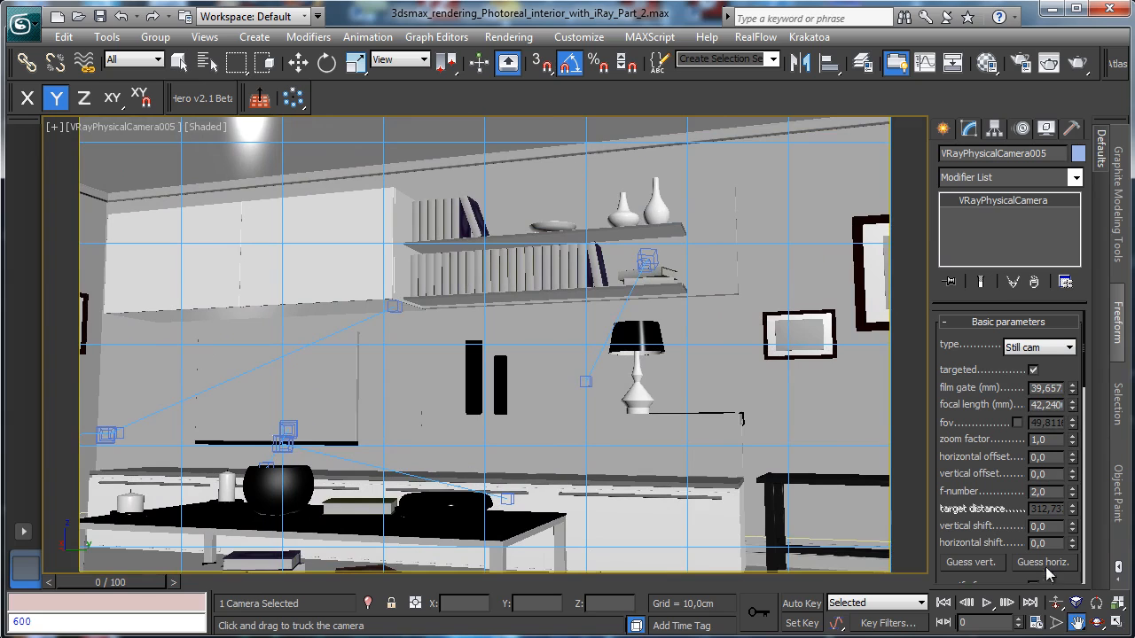
Dolly VRayPhysicalCamera005 back, then orbit and truck it to frame the coffee table, low cabinets and wall shelves.
click(1056, 603)
drag(737, 436, 758, 458)
click(1096, 623)
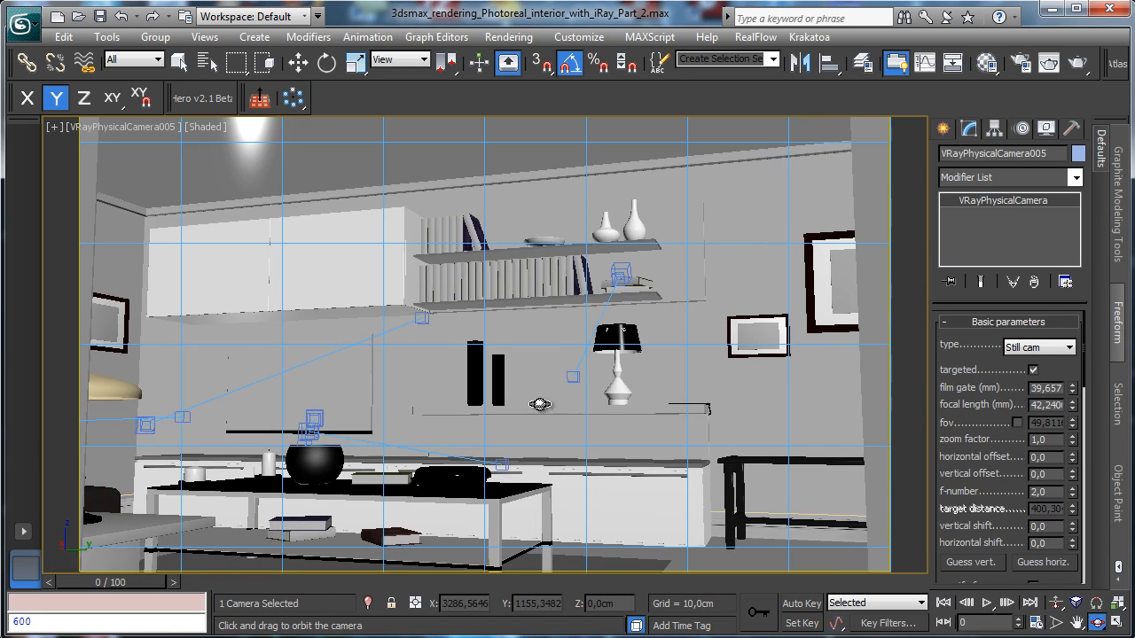
mouse_move(545, 399)
mouse_down()
mouse_move(538, 418)
mouse_move(527, 410)
mouse_up()
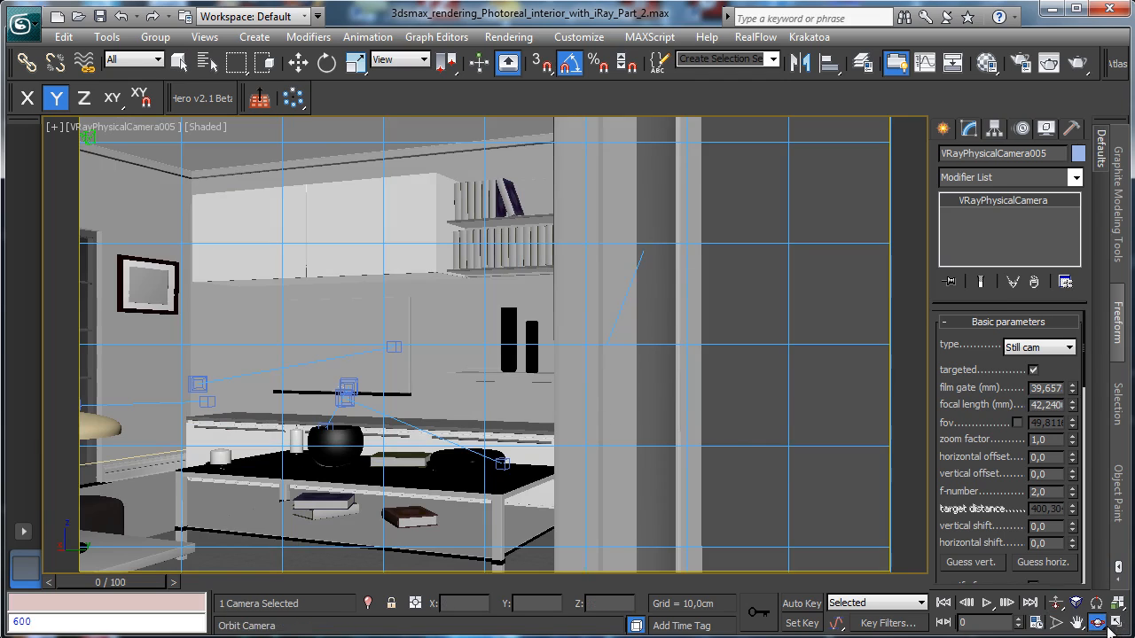
click(1077, 623)
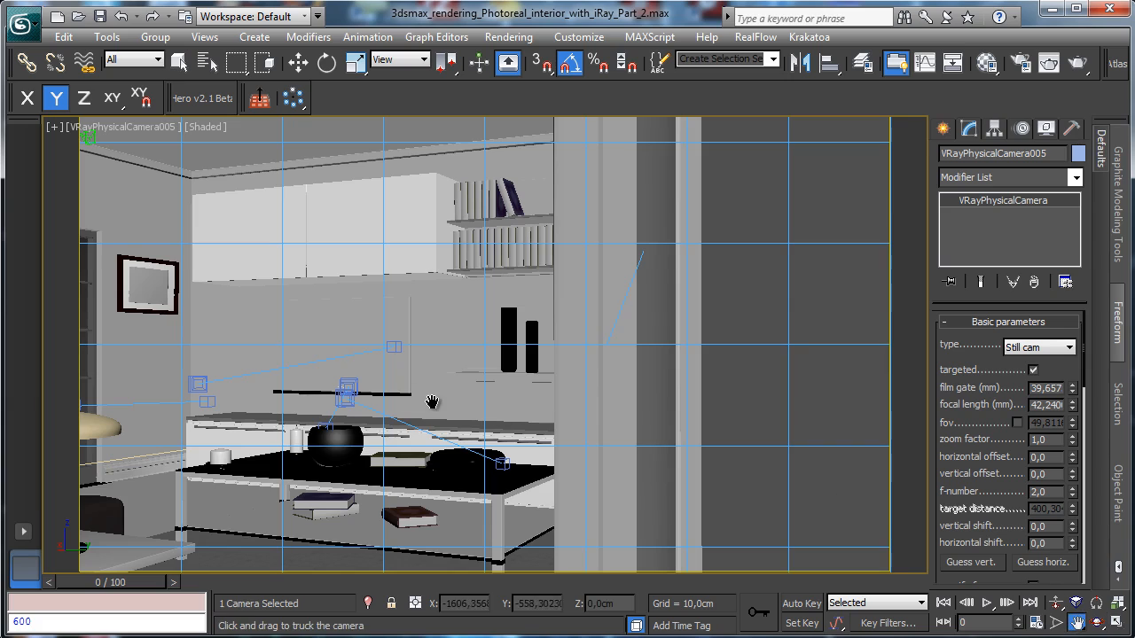
drag(435, 404, 497, 396)
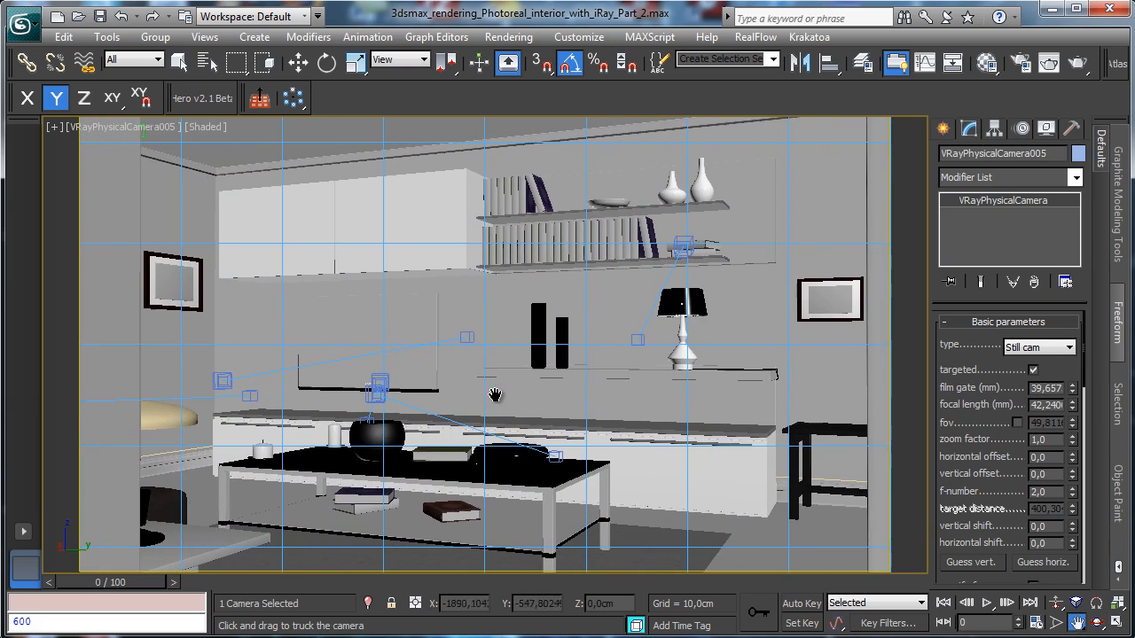
Create a standard target camera in the Top view, placed at the corridor opening and aimed at the long cabinet wall.
click(1115, 625)
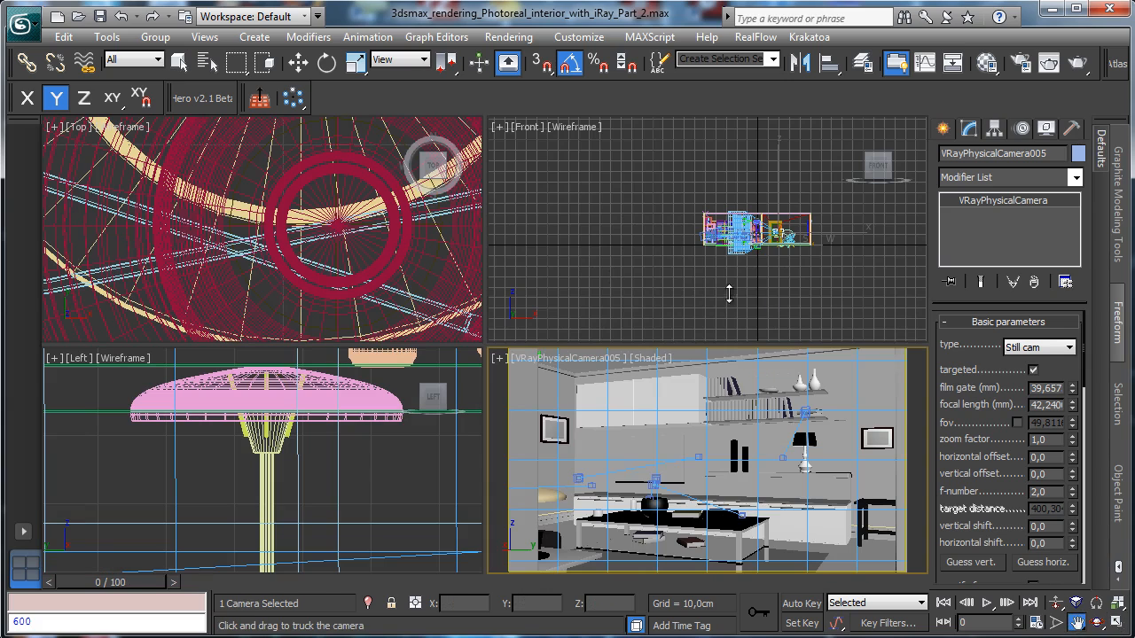
right_click(403, 273)
key(alt+z)
drag(392, 244, 379, 415)
click(942, 129)
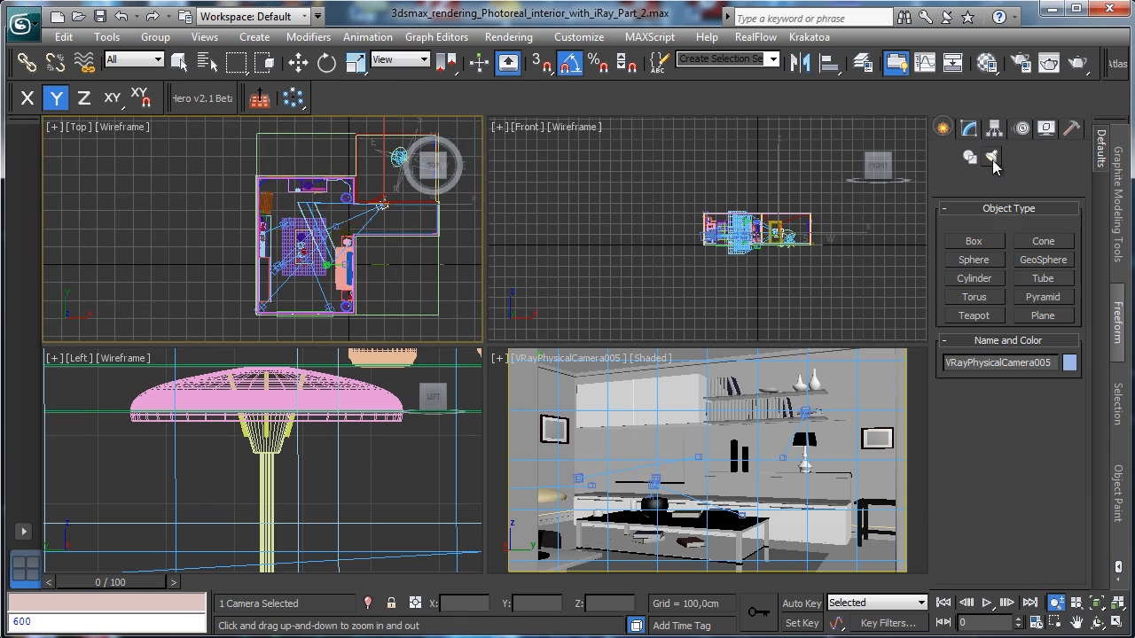
click(1011, 156)
click(1002, 241)
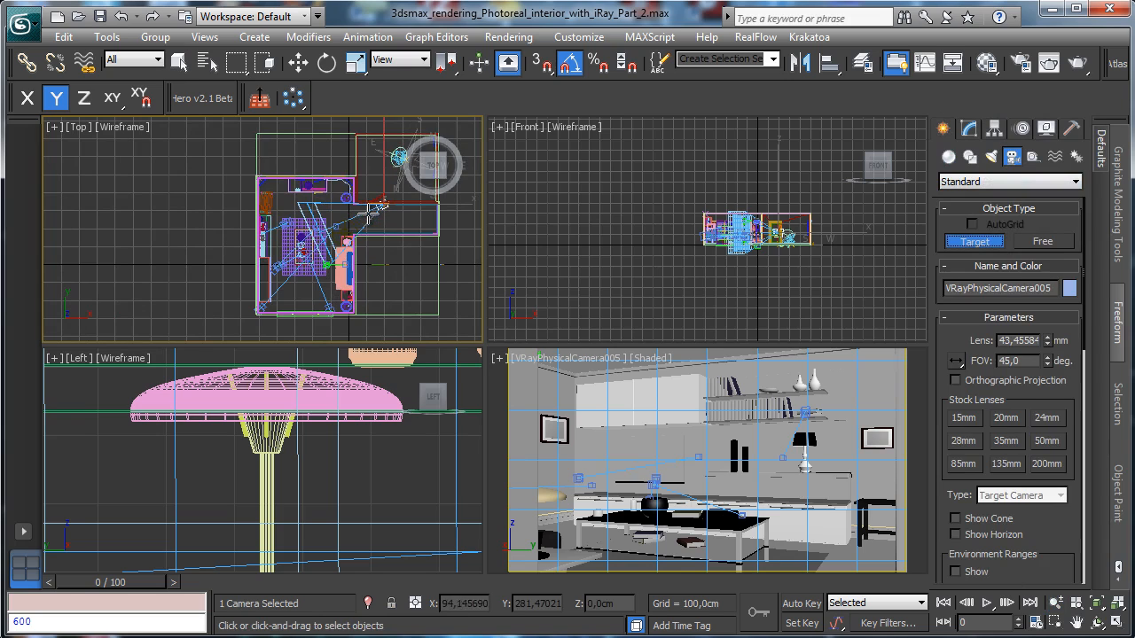
drag(378, 207, 338, 227)
Switch the shaded camera viewport to the new Camera001.
click(299, 63)
right_click(561, 384)
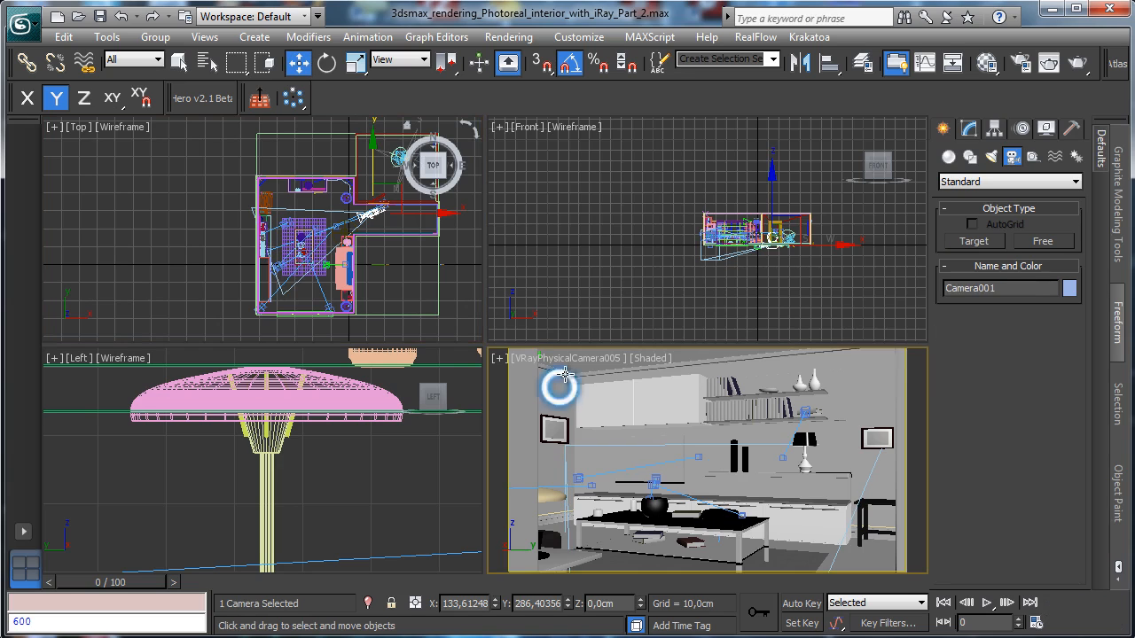
click(582, 359)
mouse_move(709, 383)
click(843, 375)
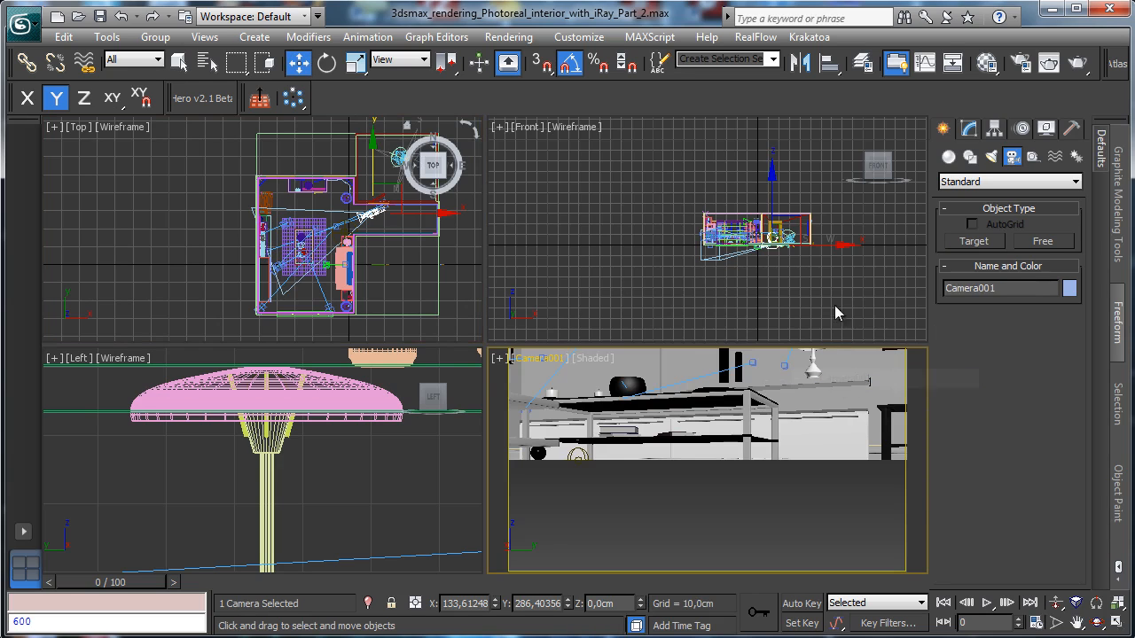
In the Front view, raise Camera001 to a height of about 178 cm and its target to about 152 cm.
drag(775, 188, 772, 165)
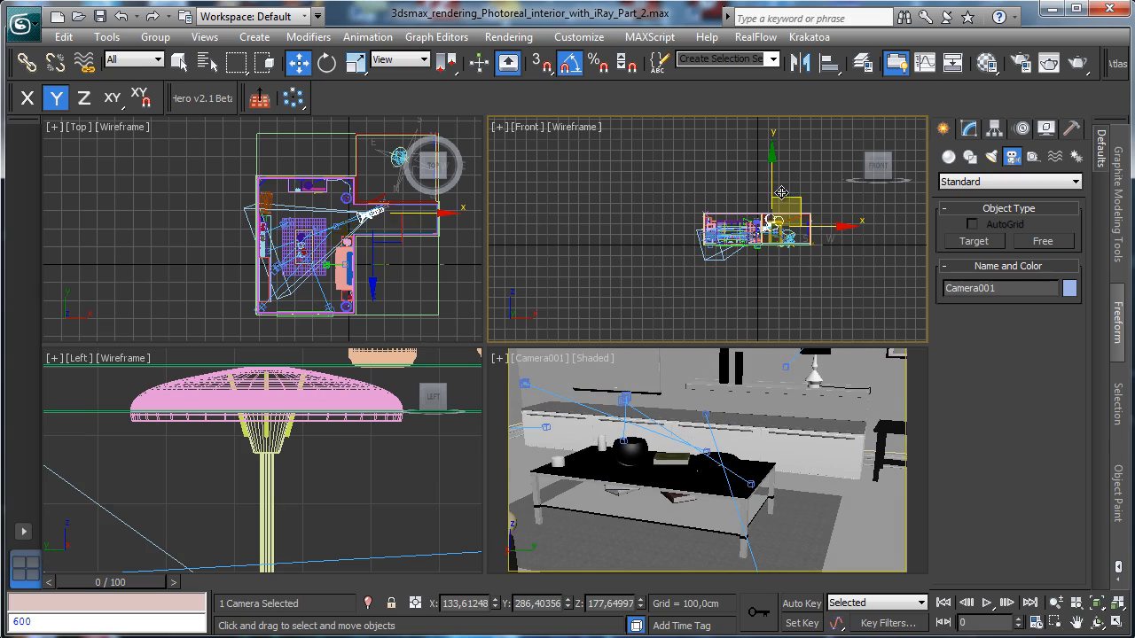
click(709, 251)
drag(705, 195, 707, 181)
Select Camera001 and widen its view with a lens of about 30.3 mm.
right_click(665, 412)
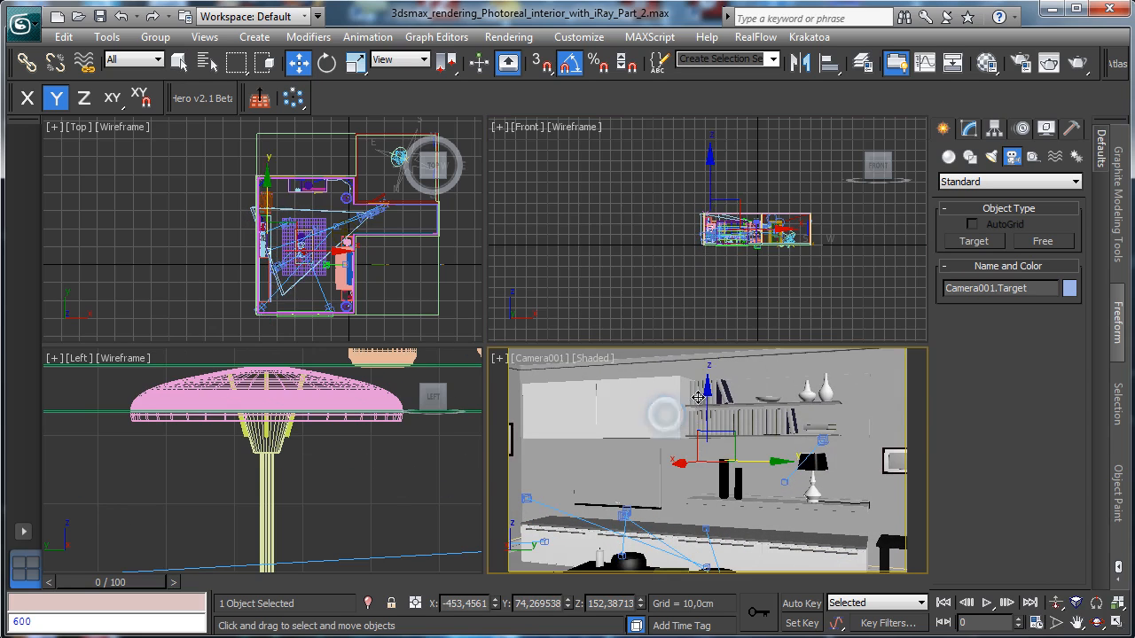
click(1055, 604)
click(969, 129)
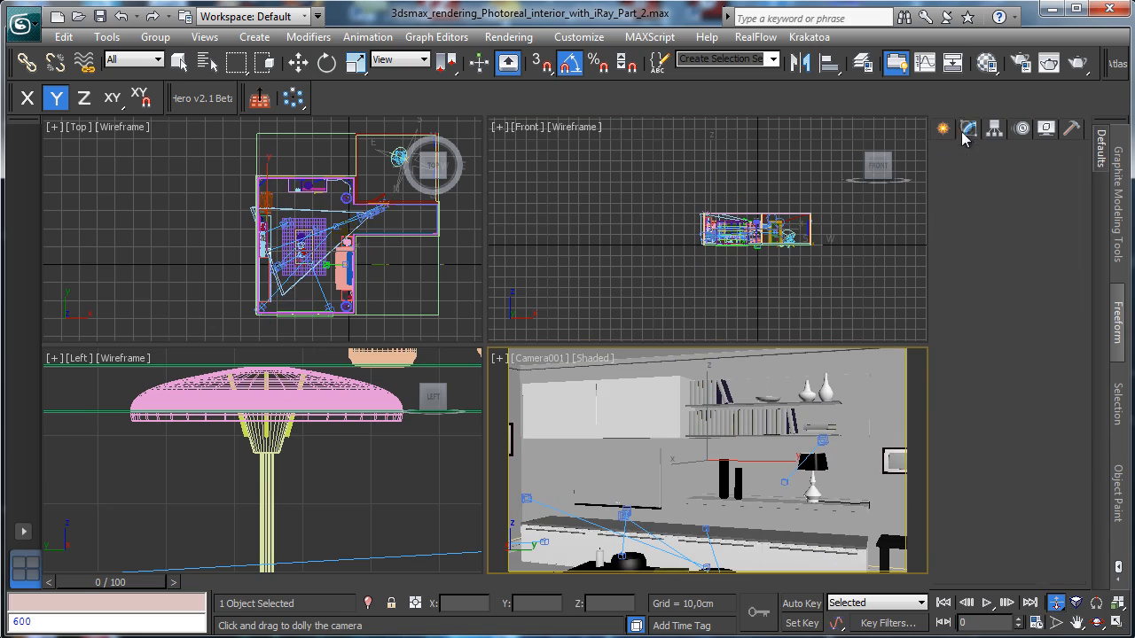
click(523, 362)
click(585, 637)
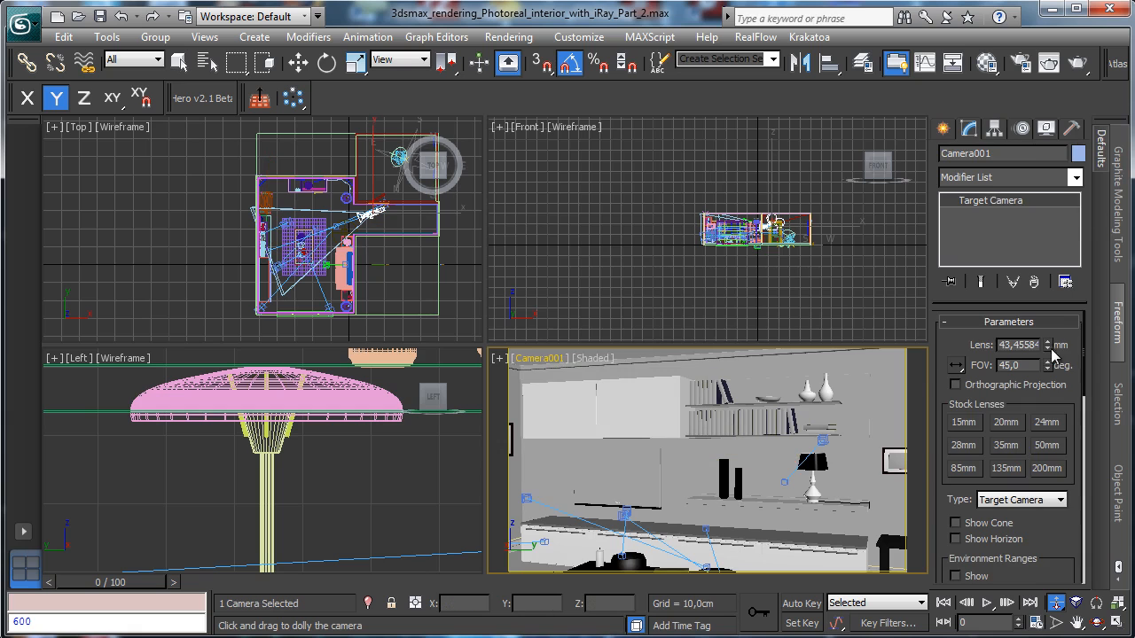
drag(1048, 346, 1058, 406)
Adjust Camera001's perspective to a lens of about 28.6 mm and truck the camera down for a lower view of the coffee table.
click(1076, 603)
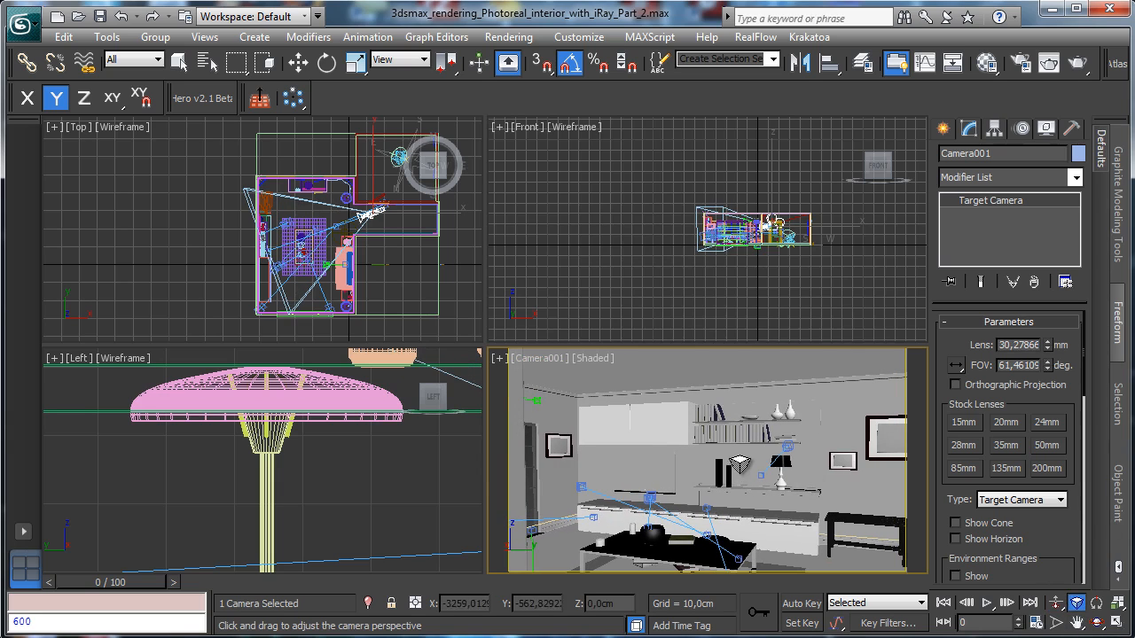
drag(742, 466, 770, 319)
click(1076, 623)
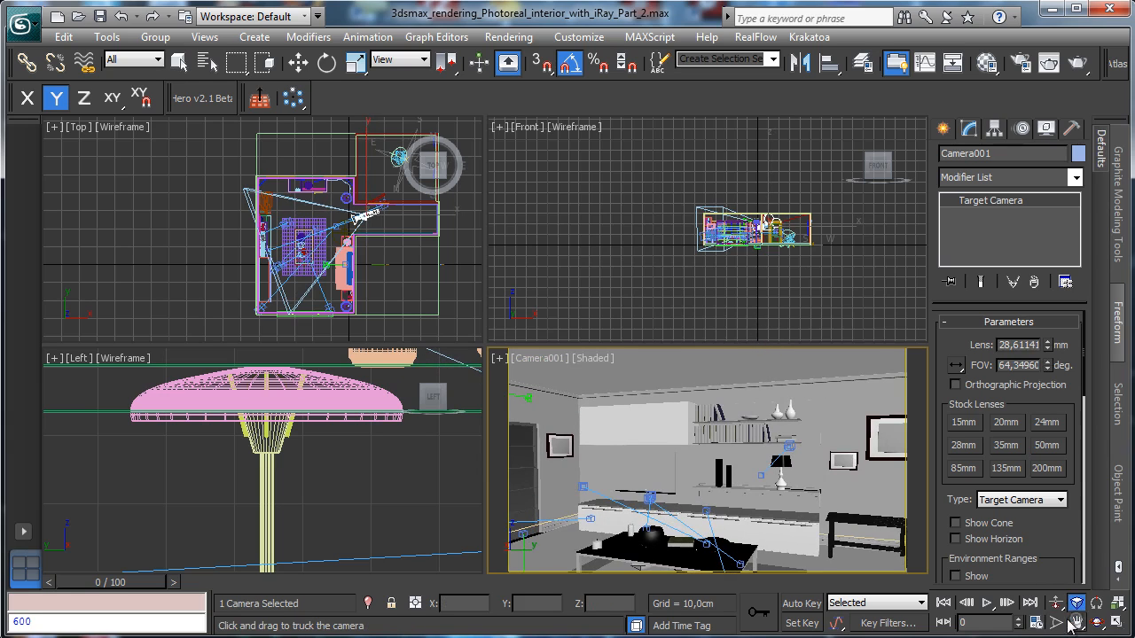
drag(745, 450, 747, 425)
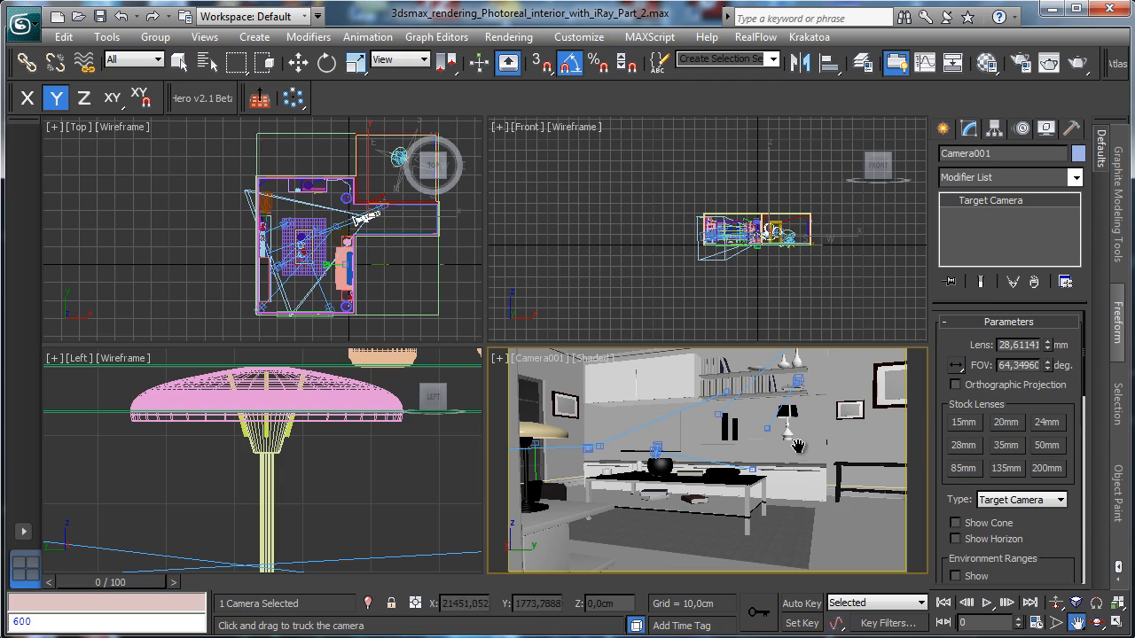
Select Camera001's target and raise it vertically to a height of about 94.8 cm.
click(298, 64)
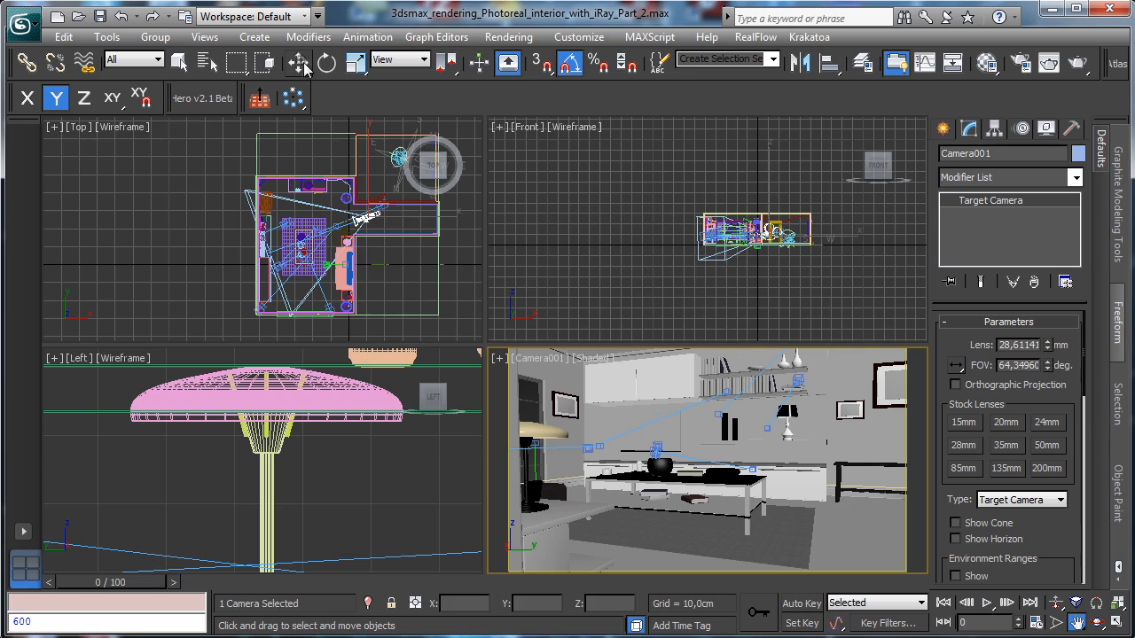
click(698, 236)
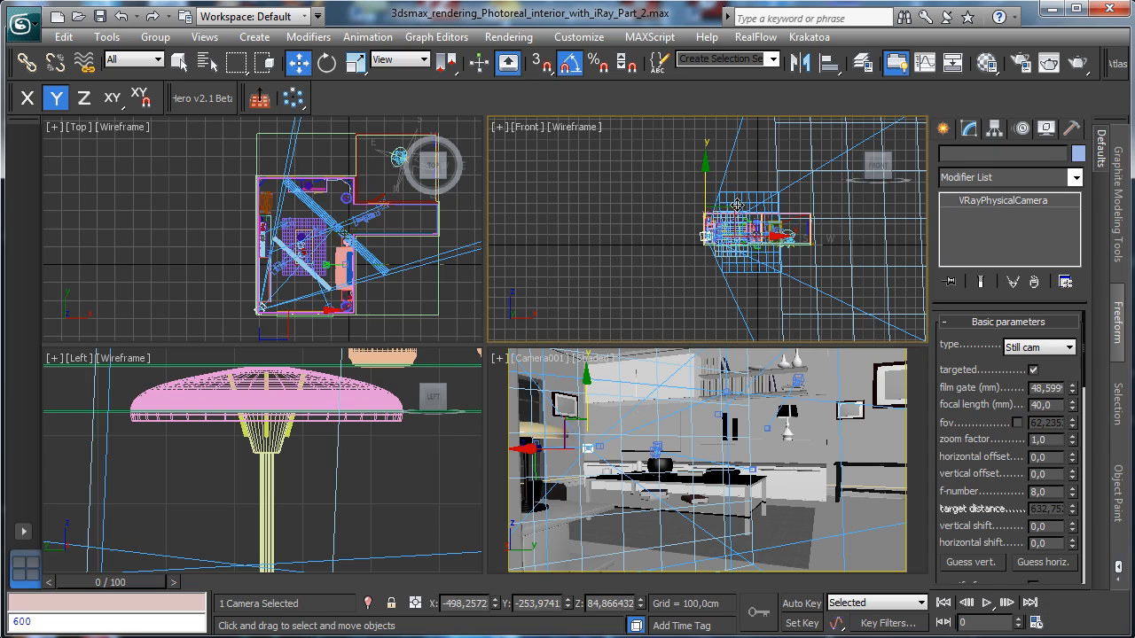
click(541, 368)
click(542, 358)
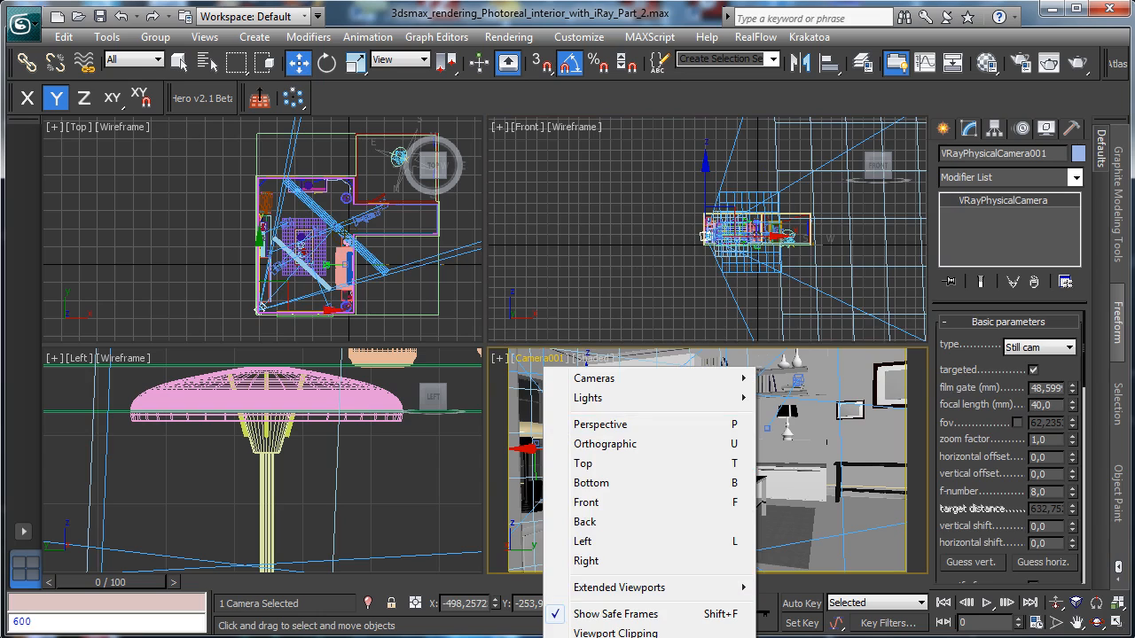
click(638, 637)
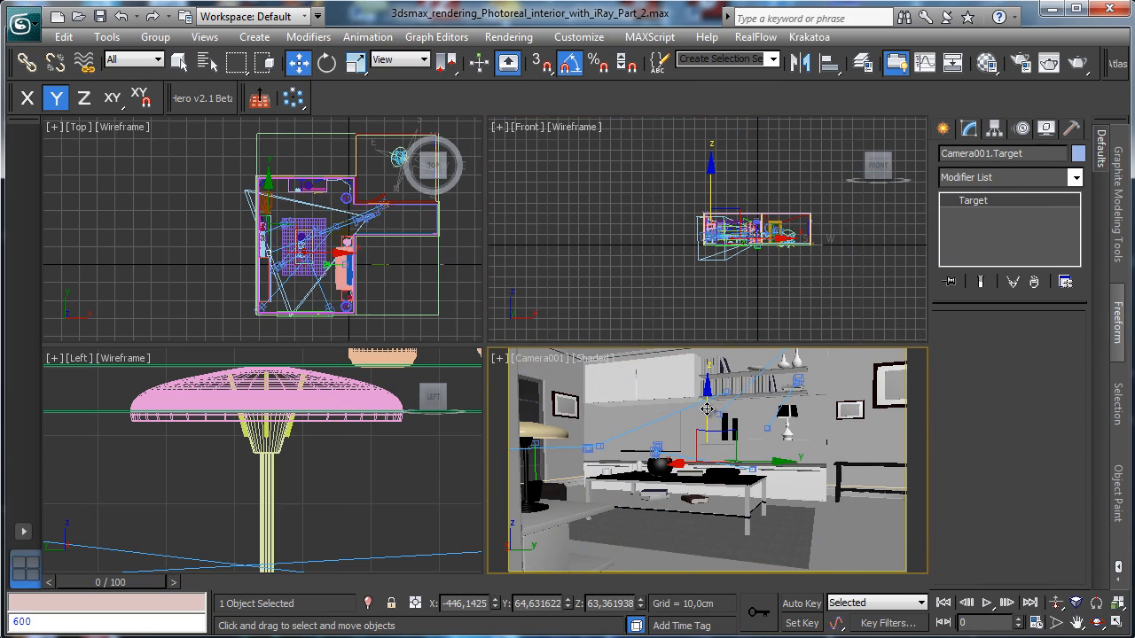
key(F7)
drag(706, 401, 709, 392)
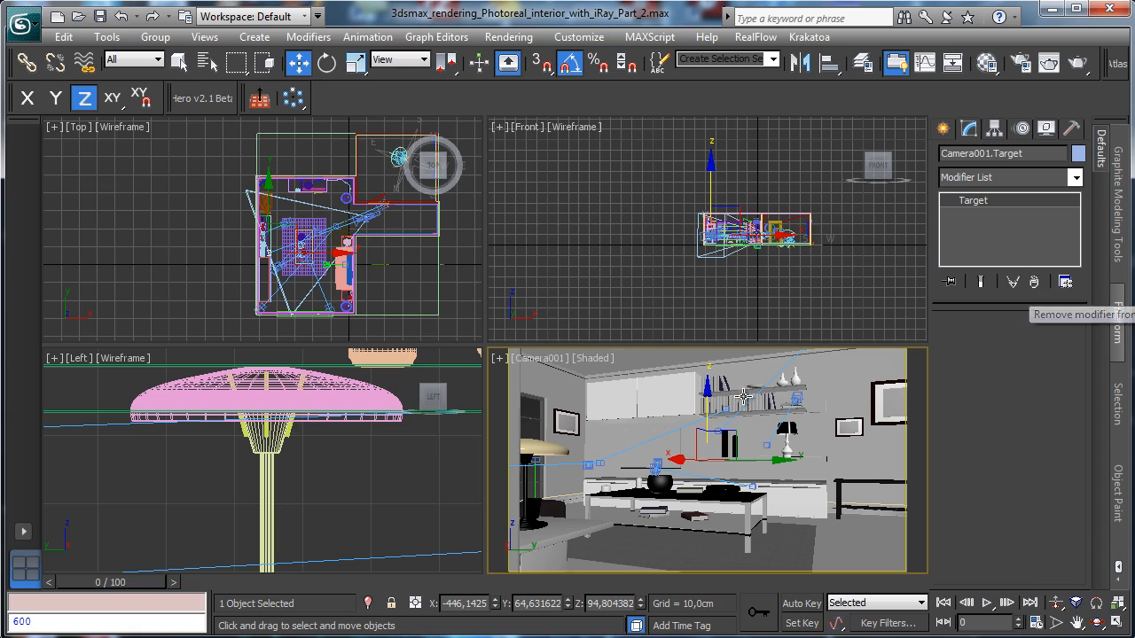
Select Camera001 and choose Depth of Field (mental ray) as its multi-pass effect.
click(532, 364)
click(582, 637)
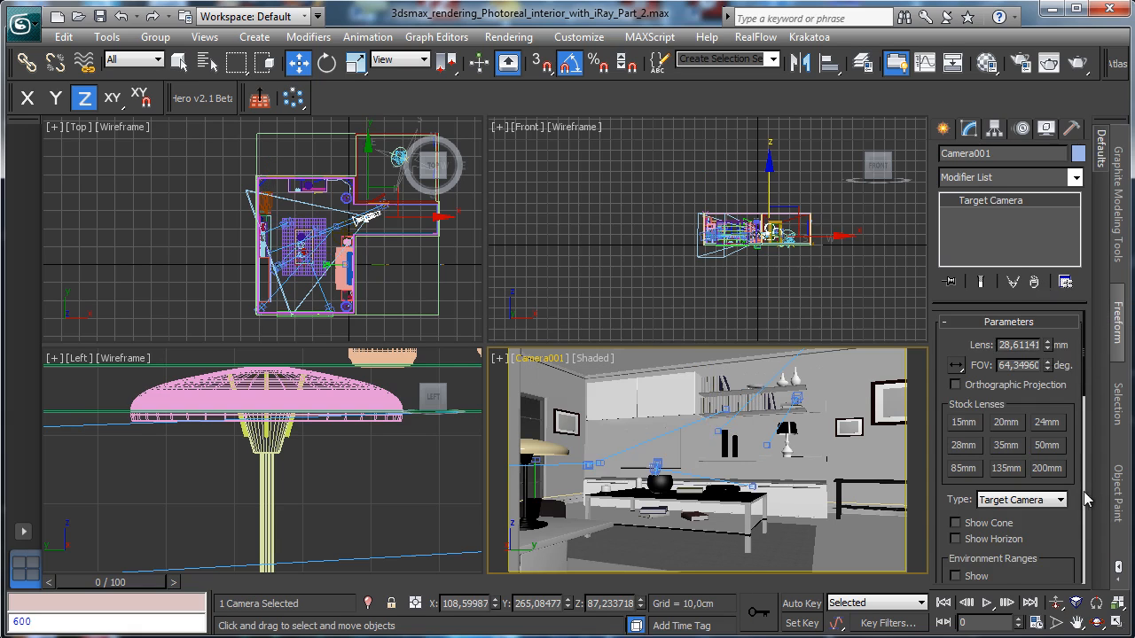
drag(1074, 499, 1024, 124)
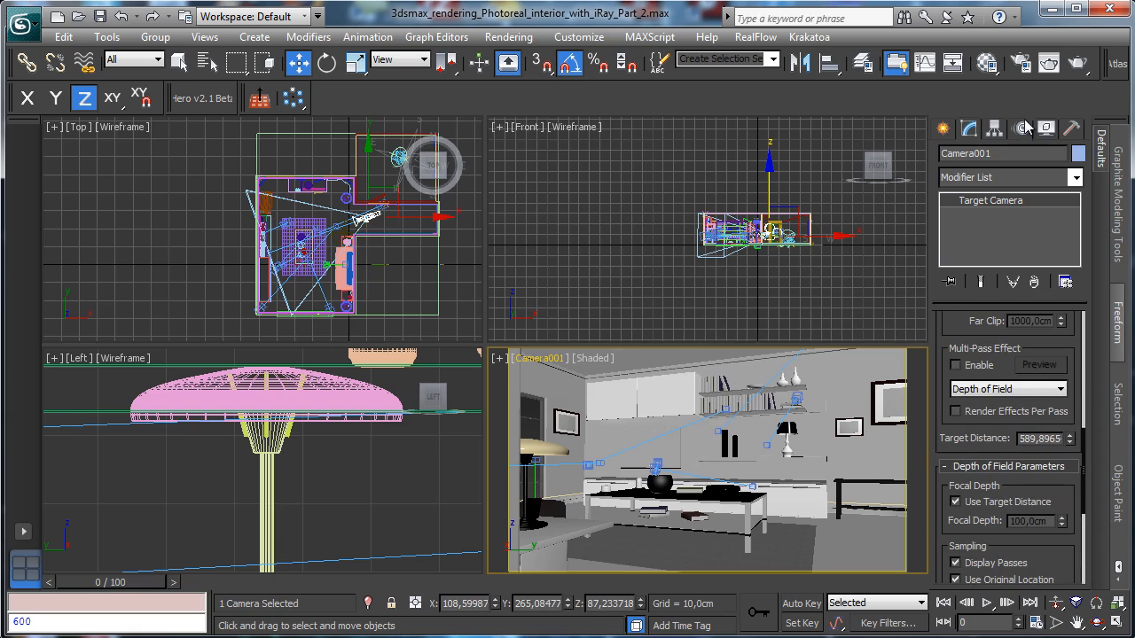
click(1005, 392)
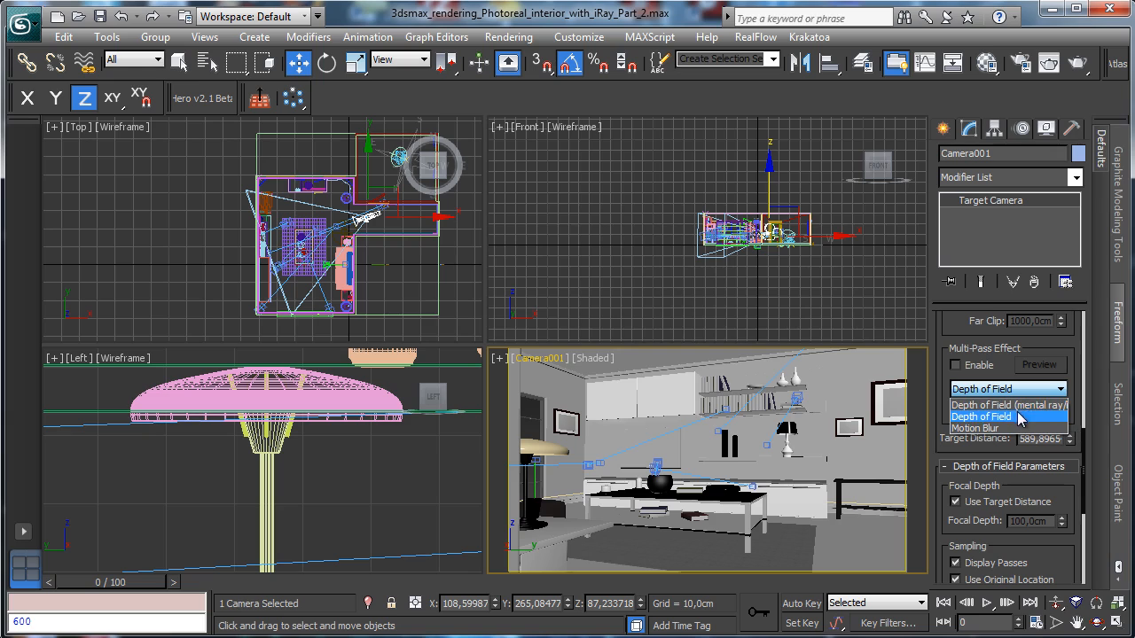
click(1009, 405)
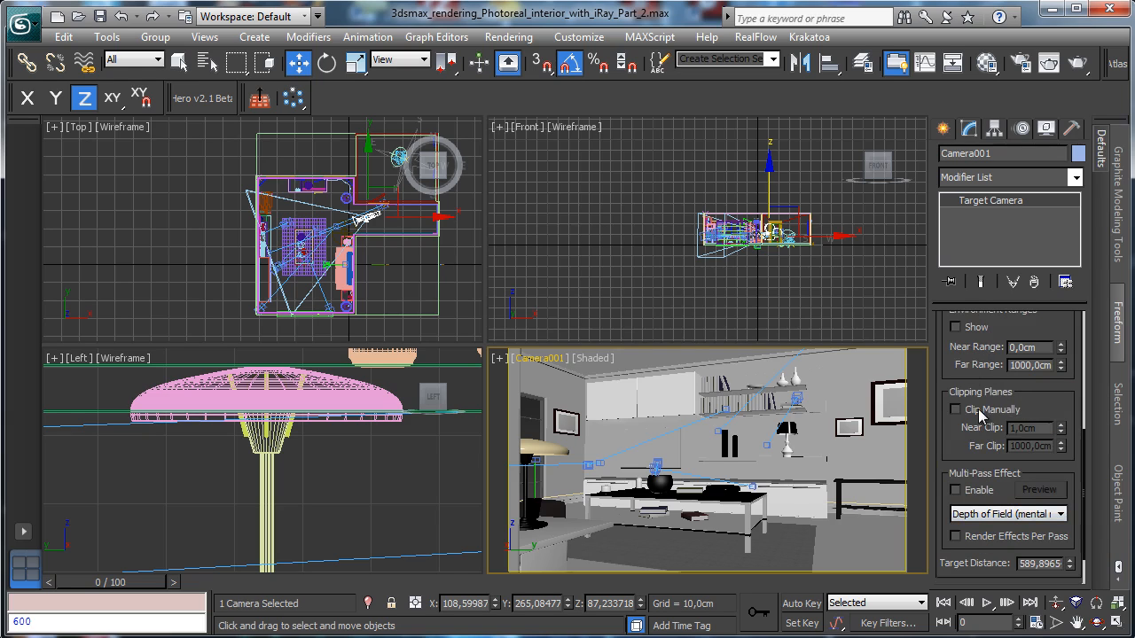
Enable Camera001's multi-pass effect, shorten the target distance to about 389.3 cm, and switch the effect off again.
drag(1043, 381, 1043, 333)
click(999, 453)
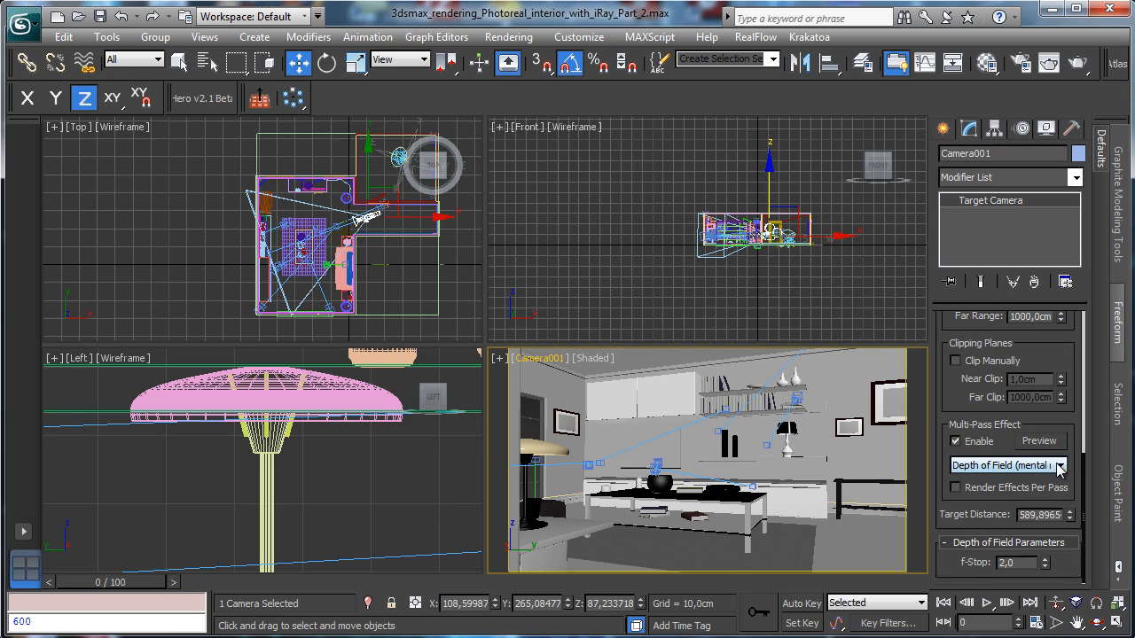
drag(1070, 516, 1073, 546)
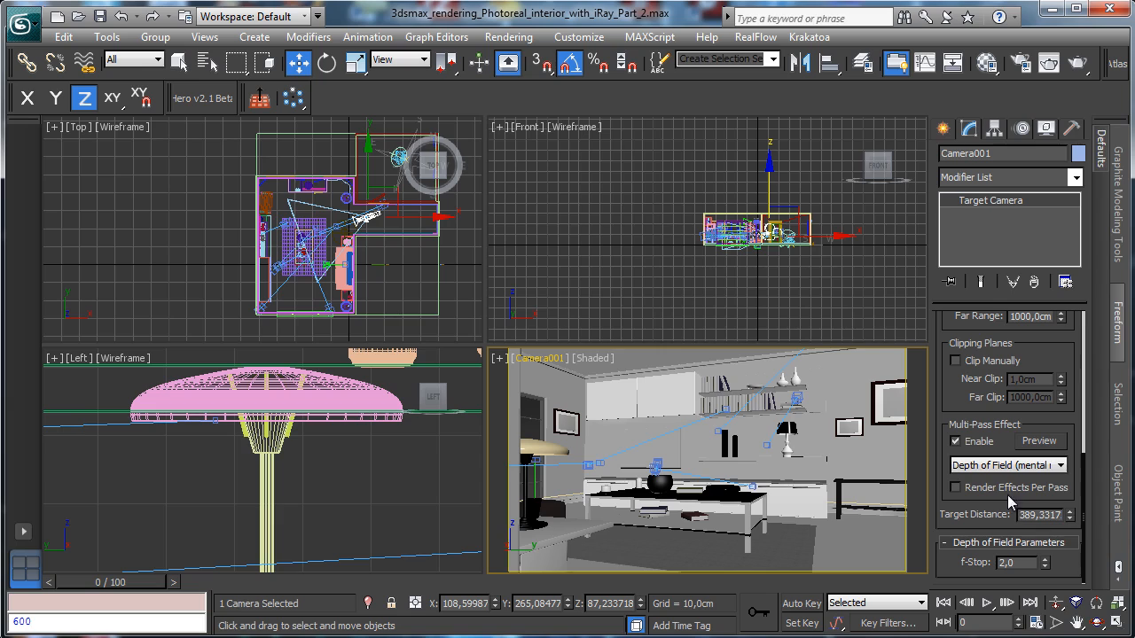
click(978, 446)
Make a test render of the Camera001 view.
click(1084, 65)
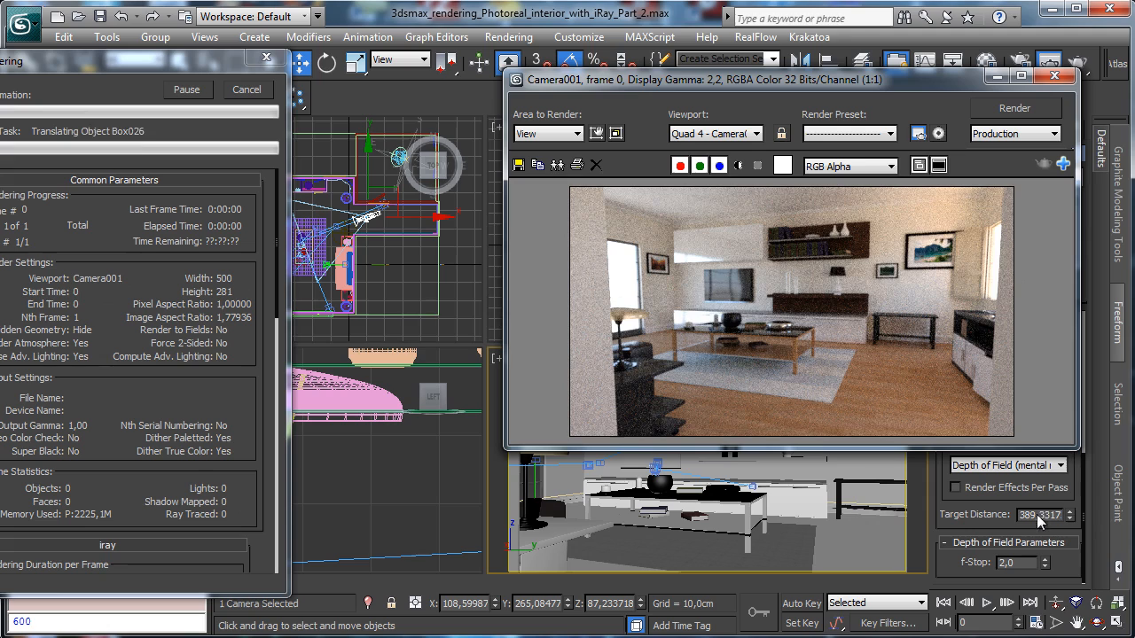
drag(180, 69, 271, 67)
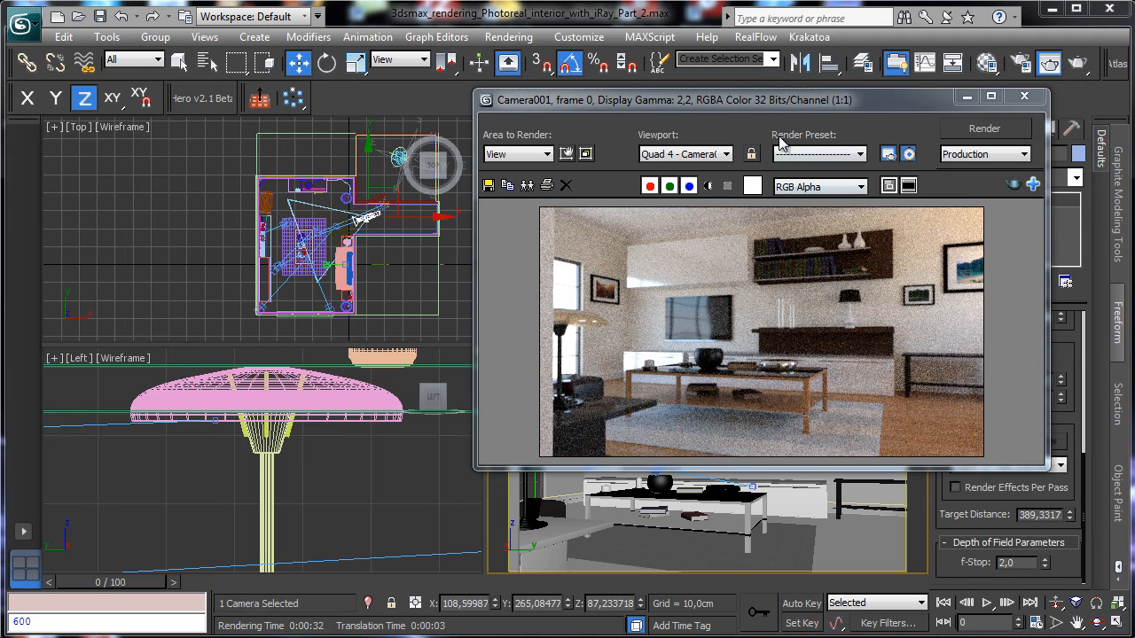
In the mr Photographic Exposure Control, set the film speed to ISO 250 and the highlights burn to about 0.29.
click(508, 38)
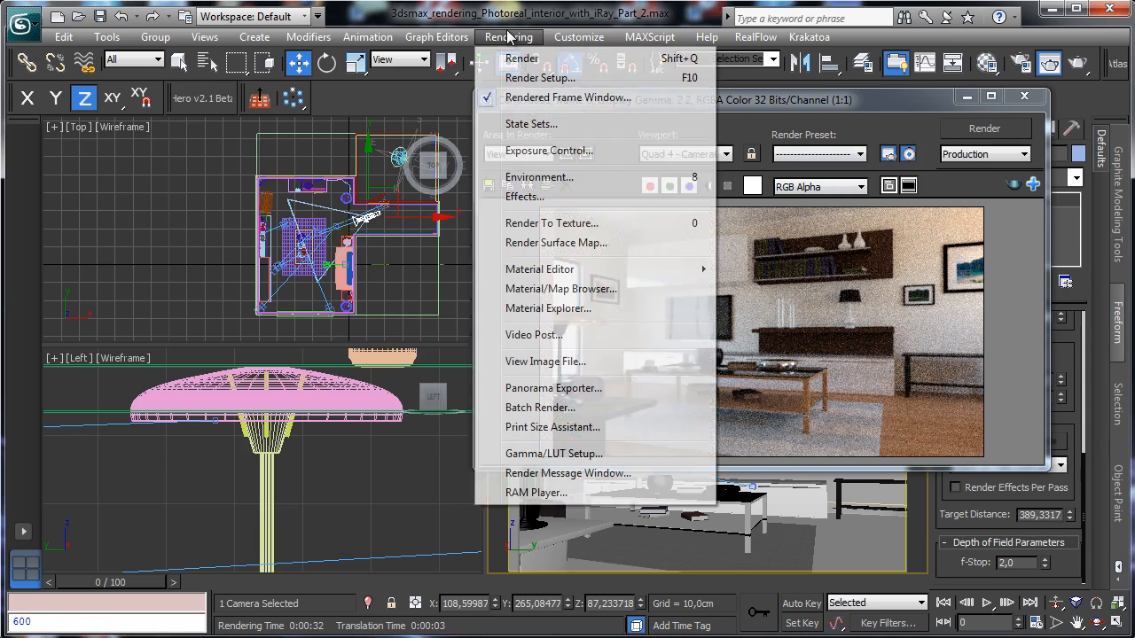
click(540, 152)
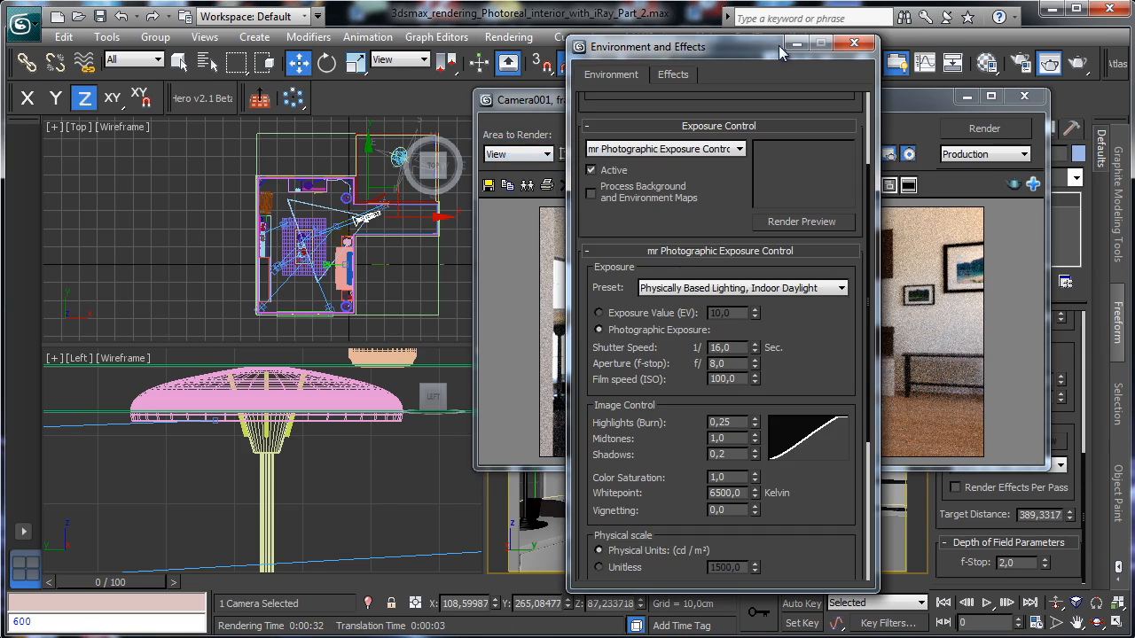
drag(780, 53, 240, 42)
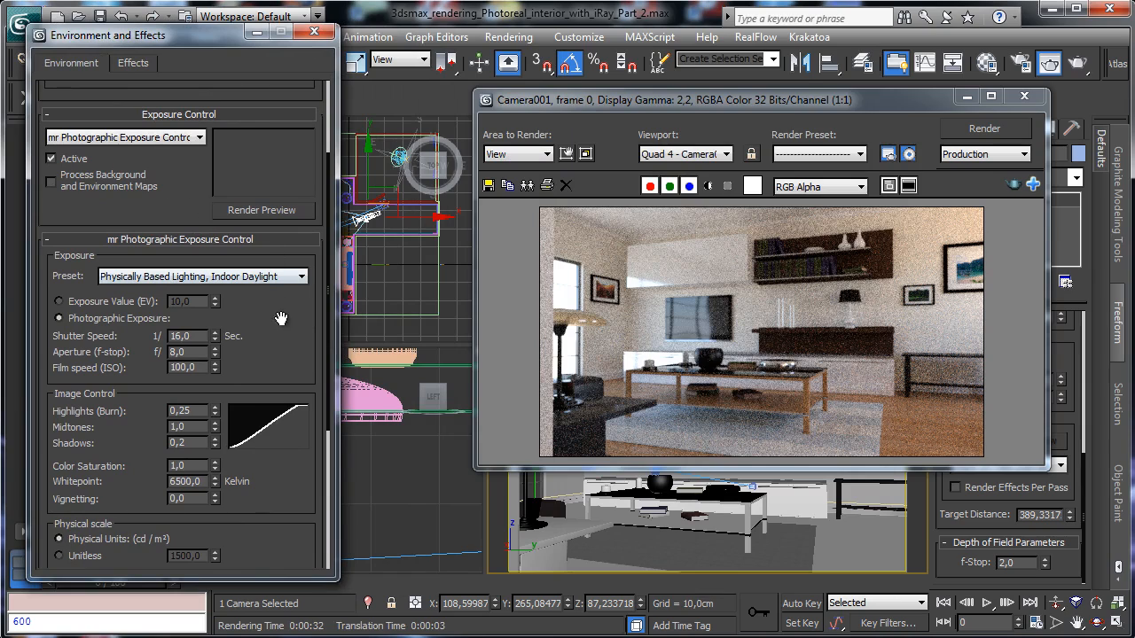
scroll(299, 325, down, 2)
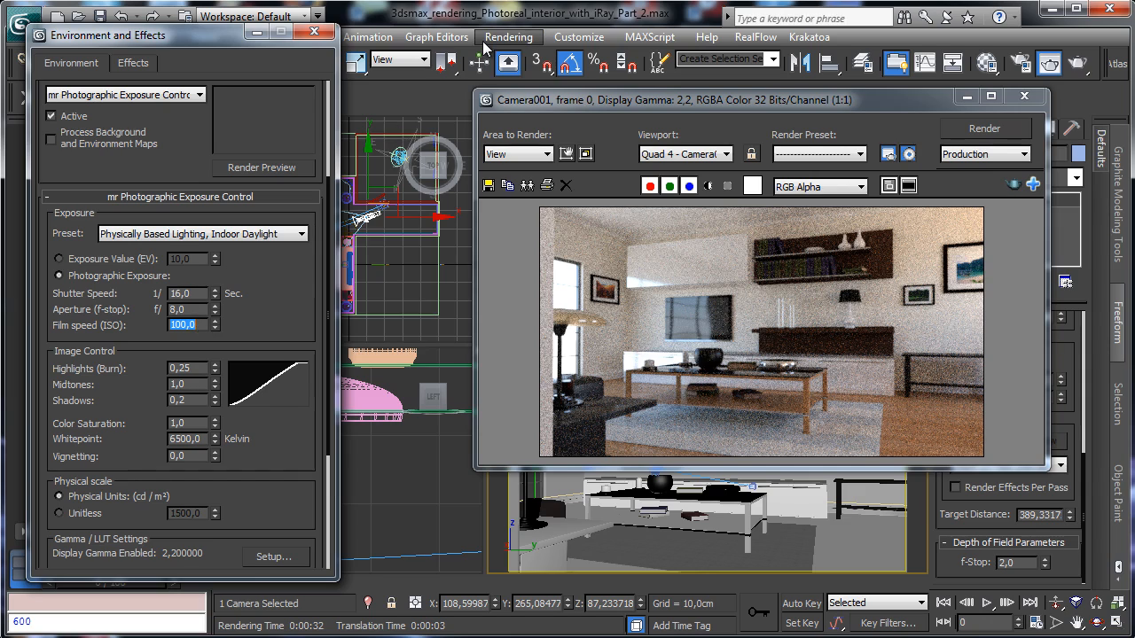
key(Return)
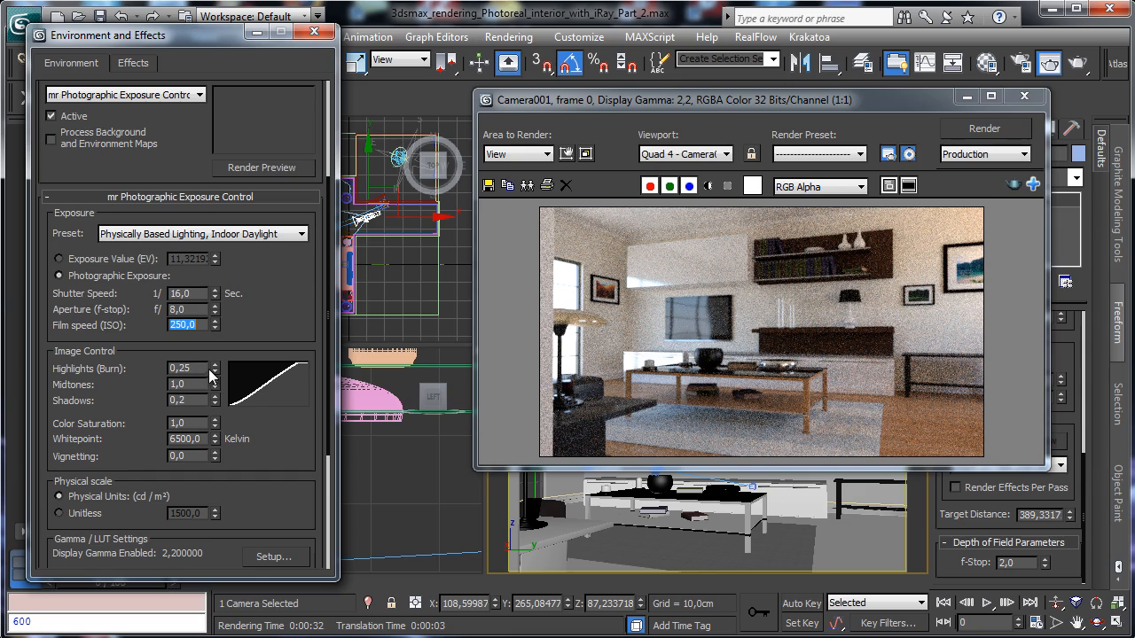
mouse_move(214, 370)
mouse_down()
mouse_move(215, 340)
mouse_move(216, 370)
mouse_up()
Limit iray to a maximum of 4 light bounces and a rendering time of 15 seconds per frame.
click(1008, 67)
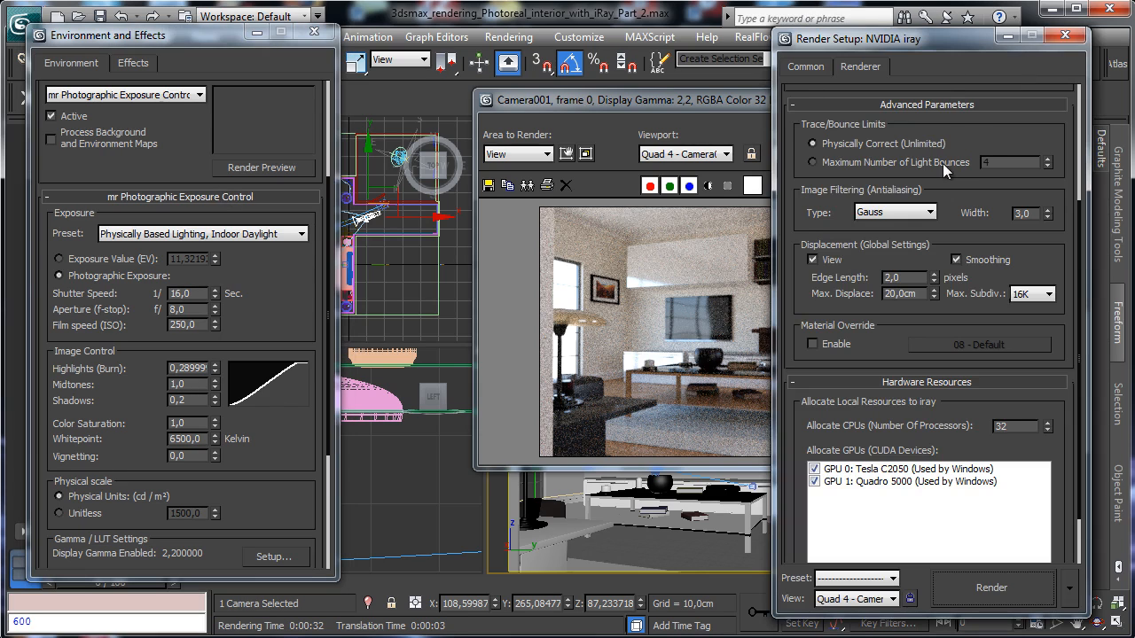
click(910, 164)
scroll(1006, 147, up, 3)
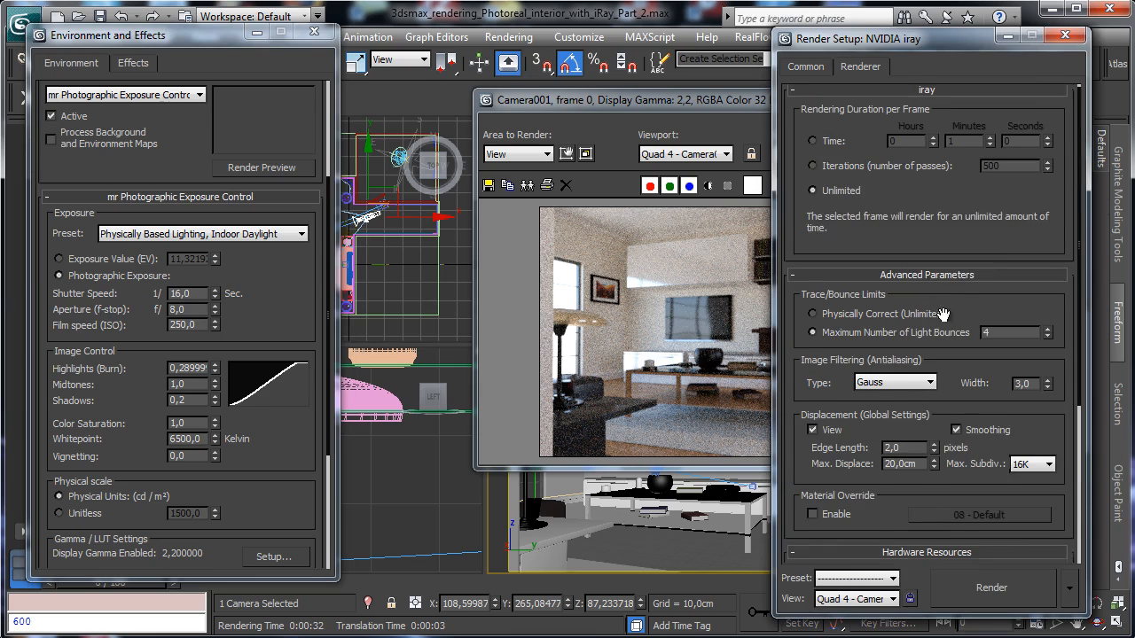
click(833, 146)
double_click(1019, 147)
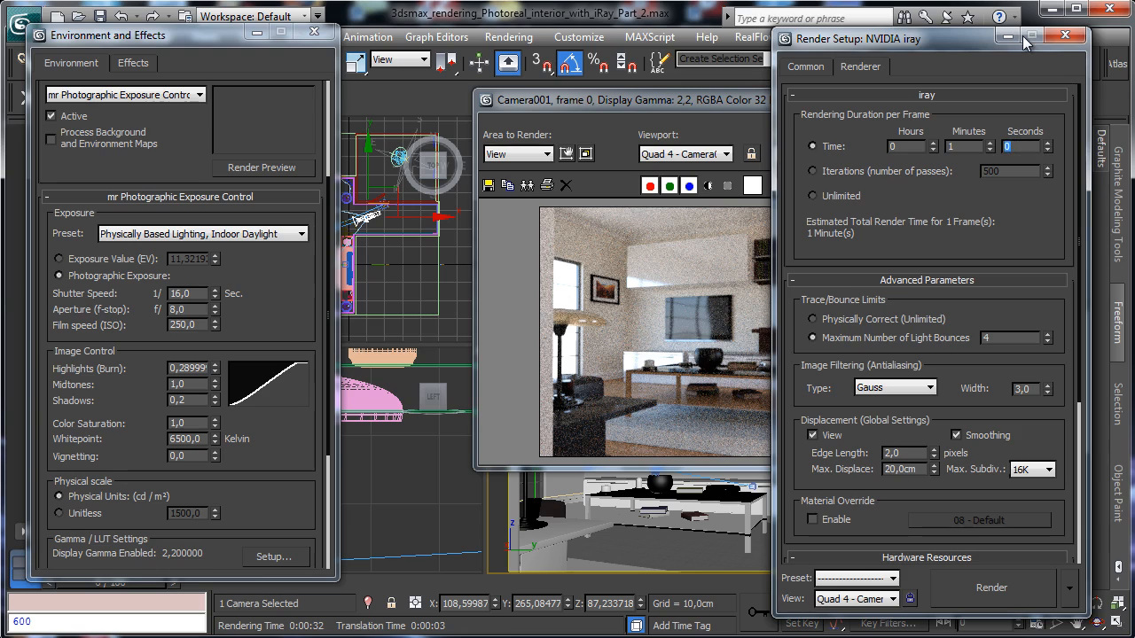
click(990, 150)
Render the exposure preview and set highlights to 0, midtones to about 0.61 and shadows to about 0.35.
click(254, 170)
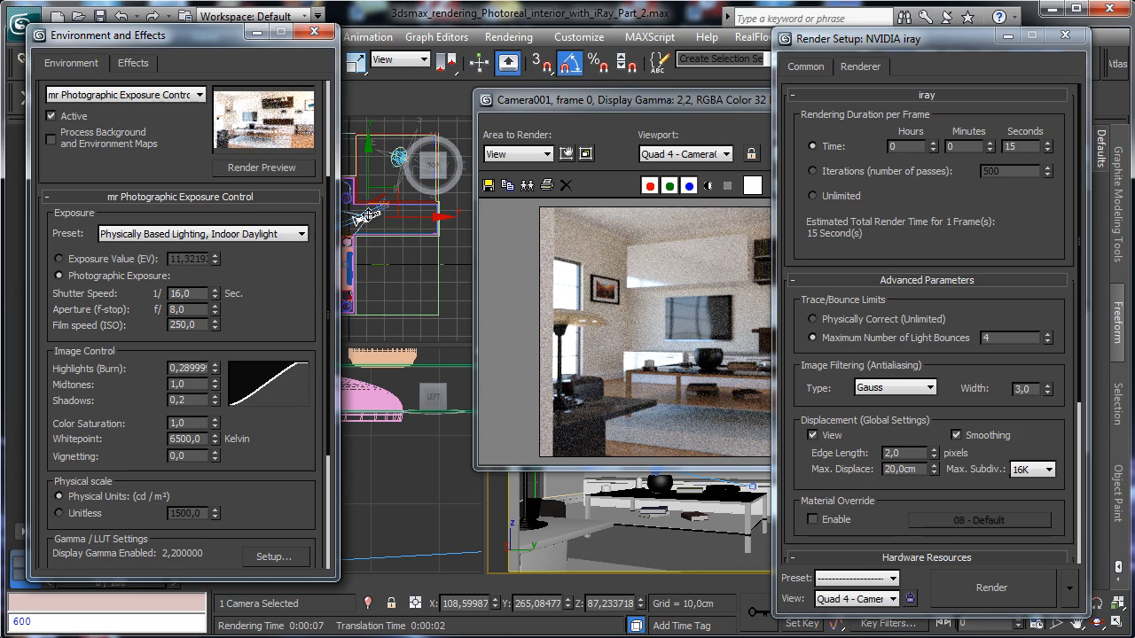
scroll(296, 317, up, 2)
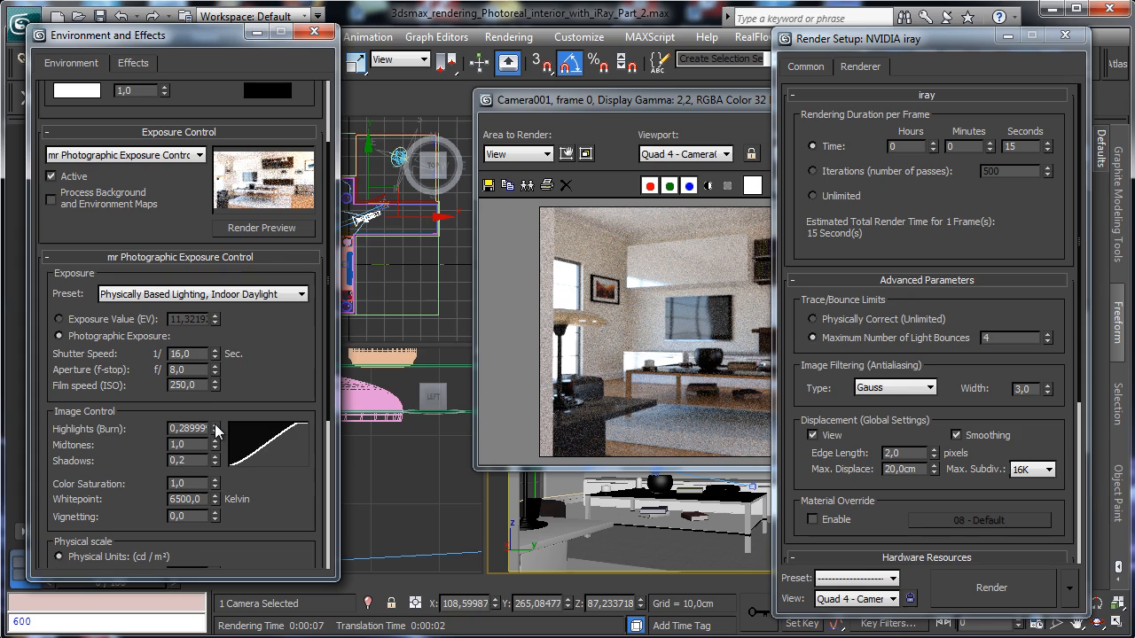
drag(216, 430, 209, 459)
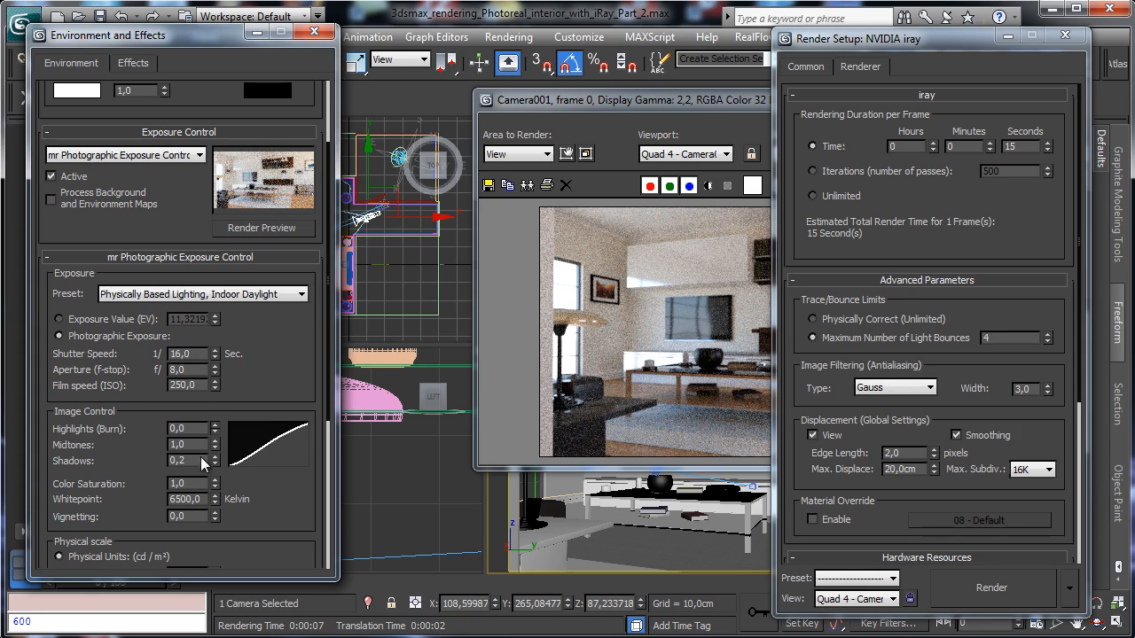
mouse_move(214, 444)
mouse_down()
mouse_move(207, 477)
mouse_move(215, 446)
mouse_up()
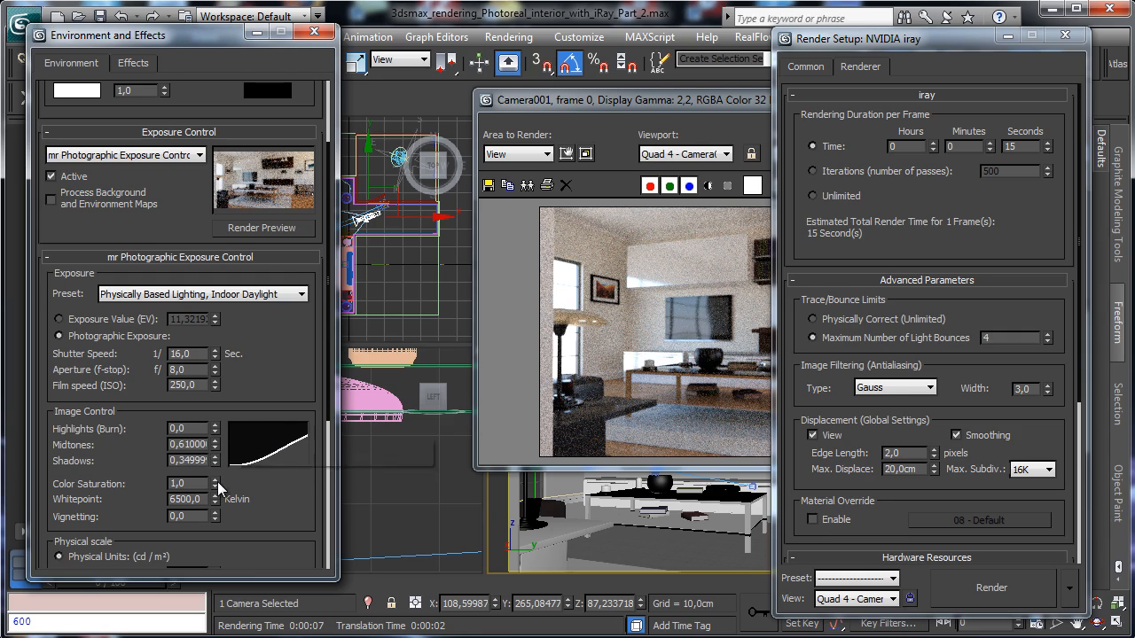
Set color saturation to about 1.22 and the whitepoint to 7345 Kelvin, and test-render the Camera001 view.
drag(216, 483, 219, 455)
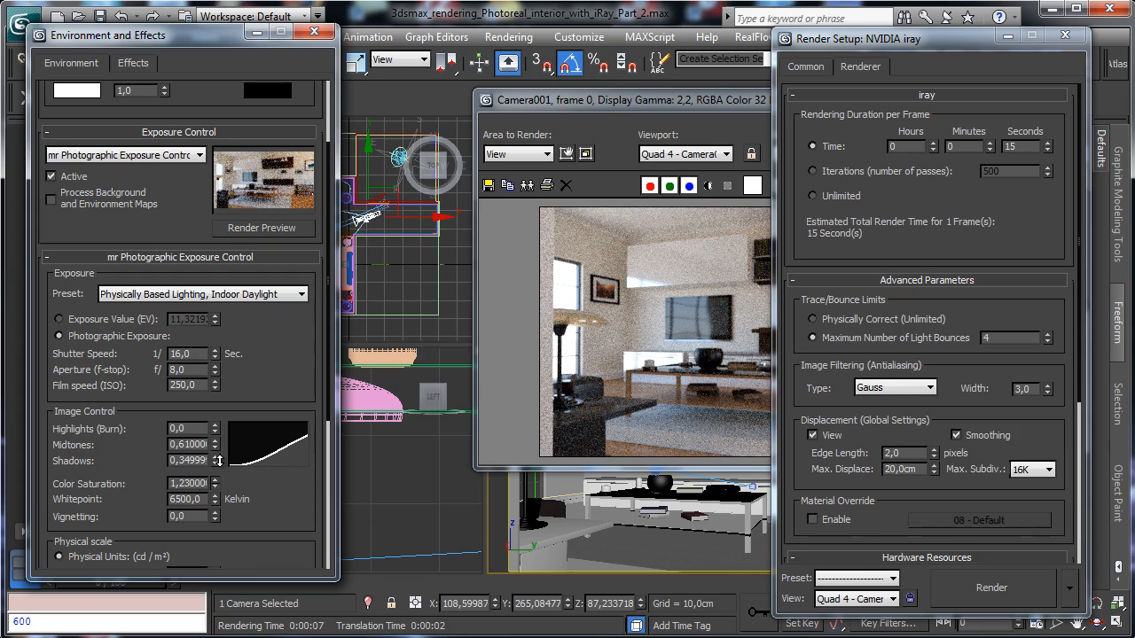
mouse_move(217, 498)
mouse_down()
mouse_move(219, 474)
mouse_move(212, 509)
mouse_move(215, 494)
mouse_up()
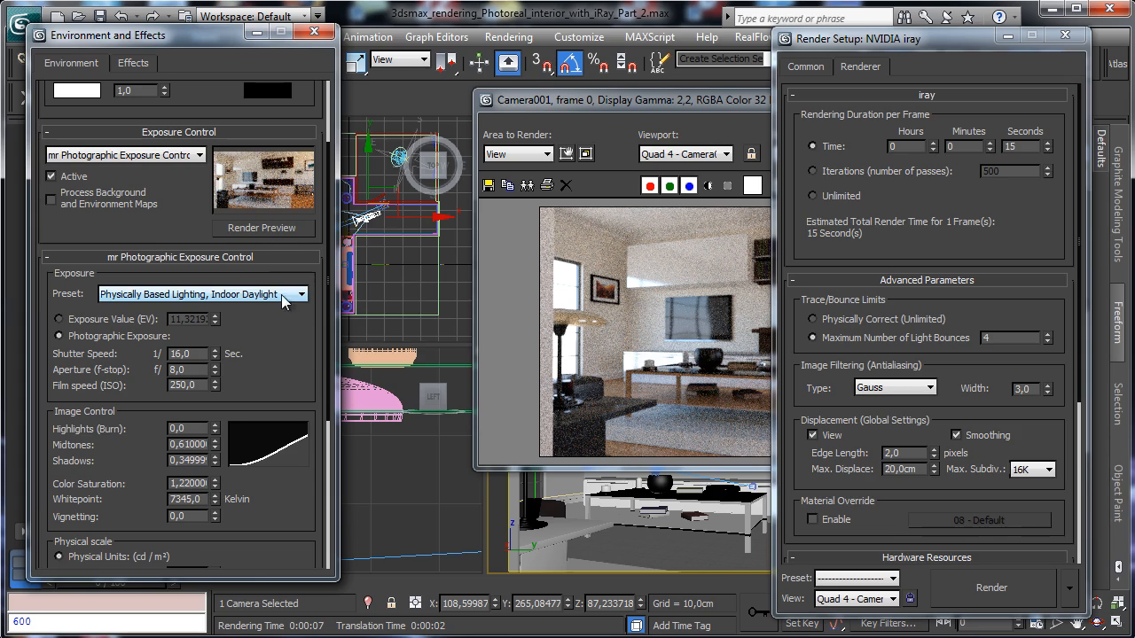
drag(271, 524, 300, 450)
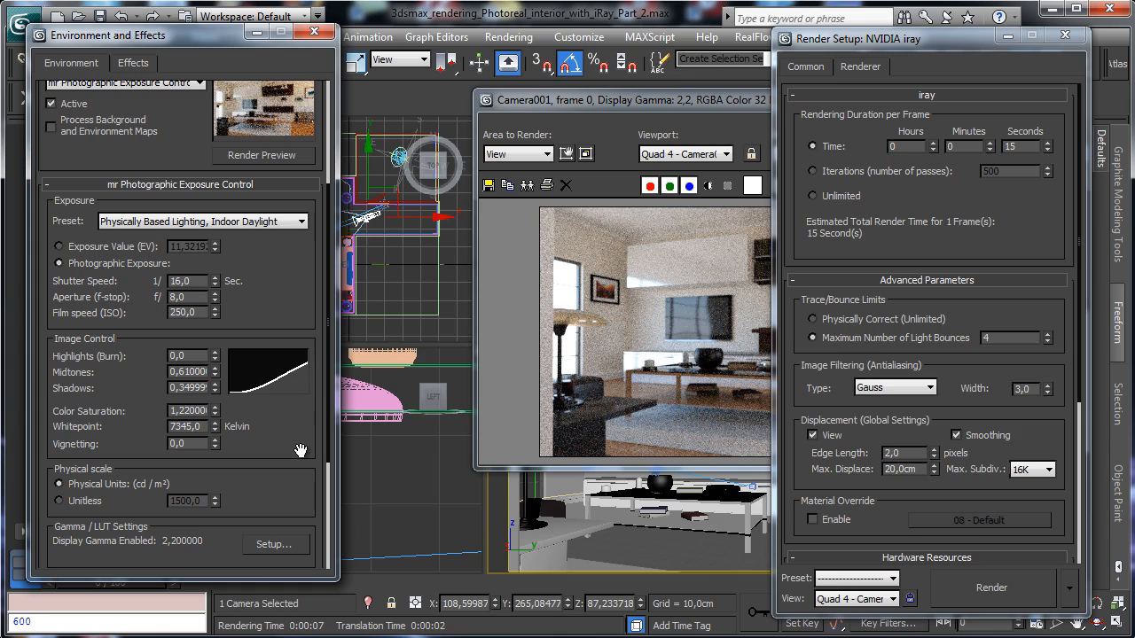
scroll(301, 450, up, 5)
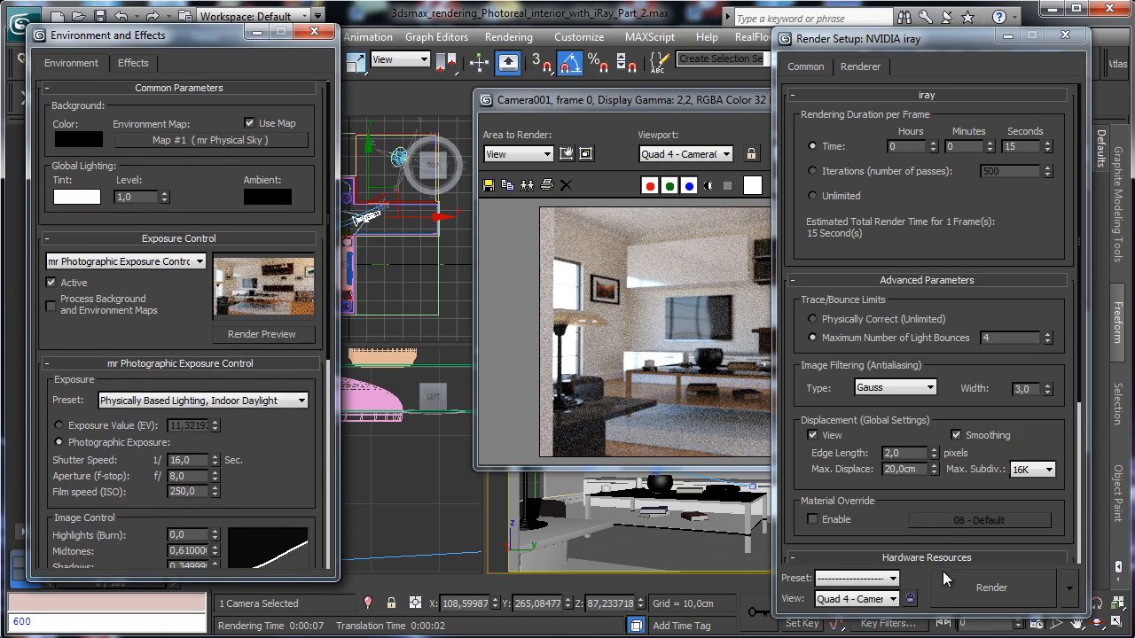
click(958, 588)
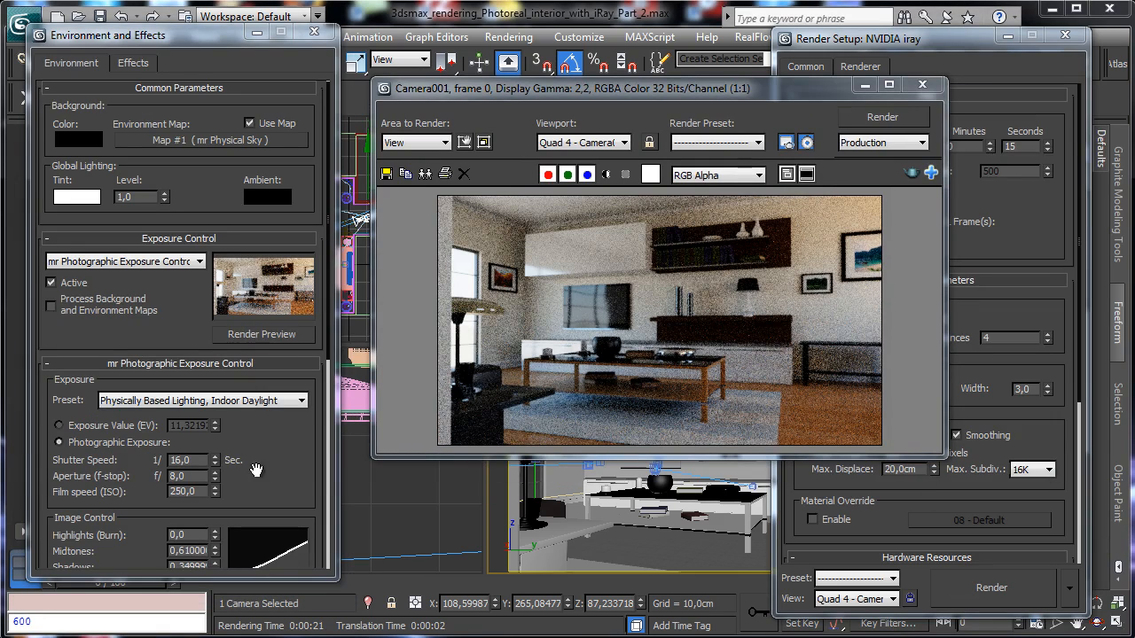
Brighten the photographic exposure by setting the aperture to f/4.0.
drag(213, 480, 215, 488)
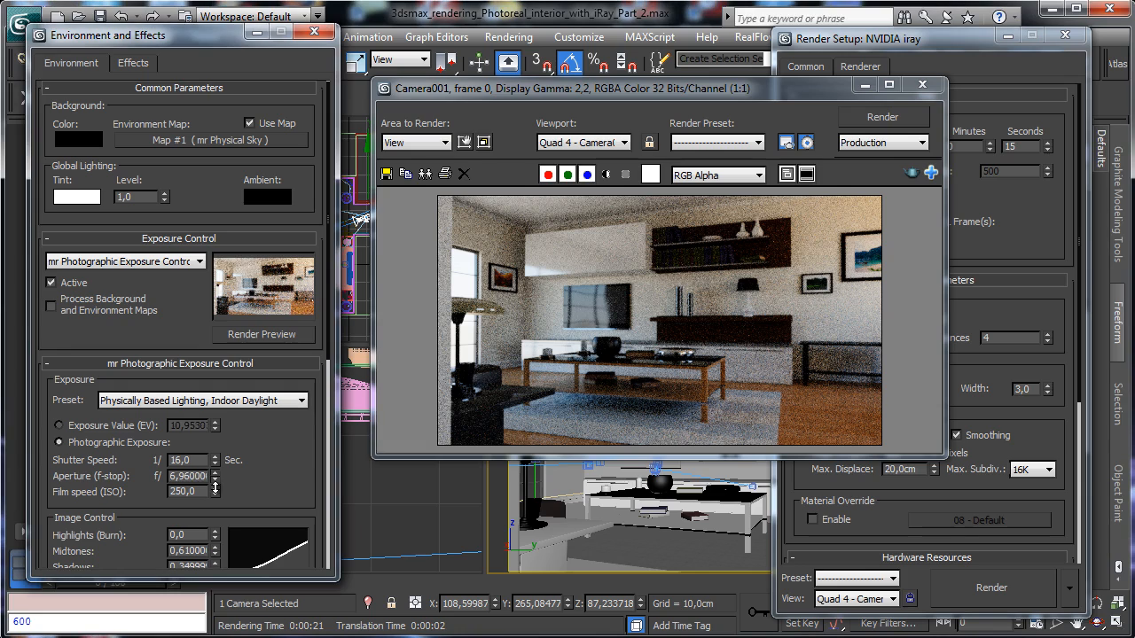
double_click(202, 476)
text(4,0)
key(Return)
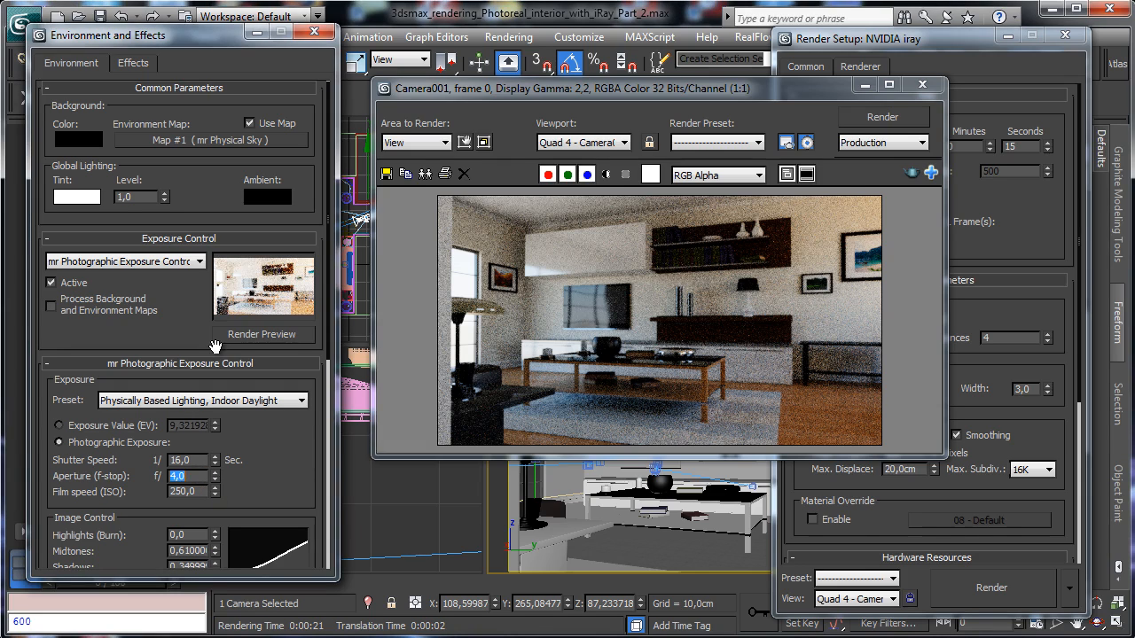
Darken the photographic exposure by setting the aperture to f/6.0, and test-render the Camera001 view.
text(5,0)
key(Return)
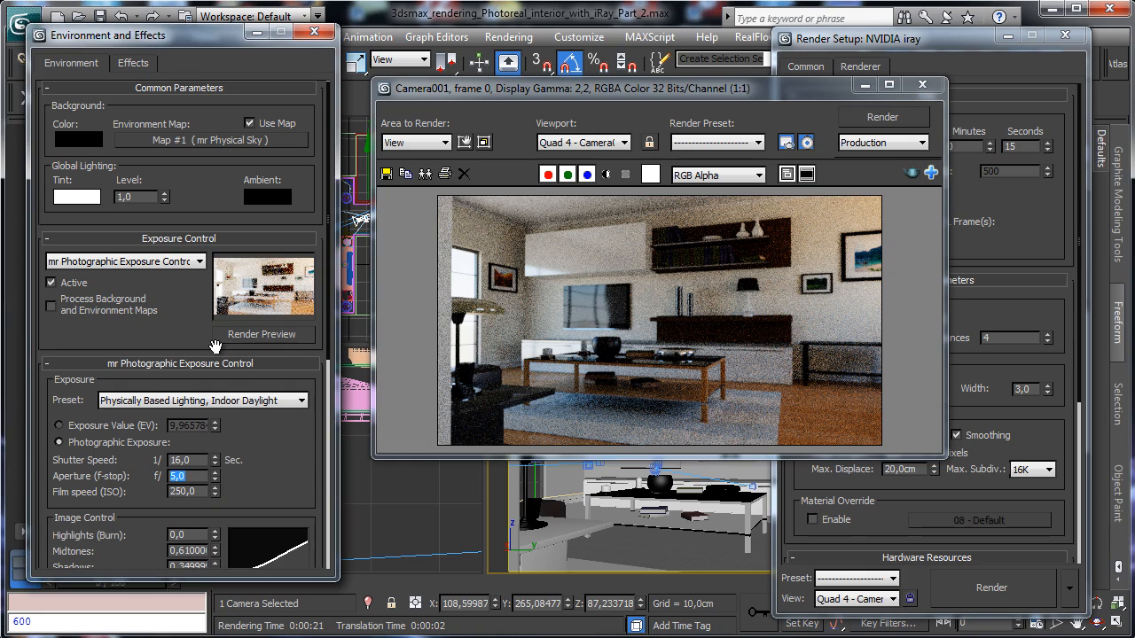
text(6,0)
key(Return)
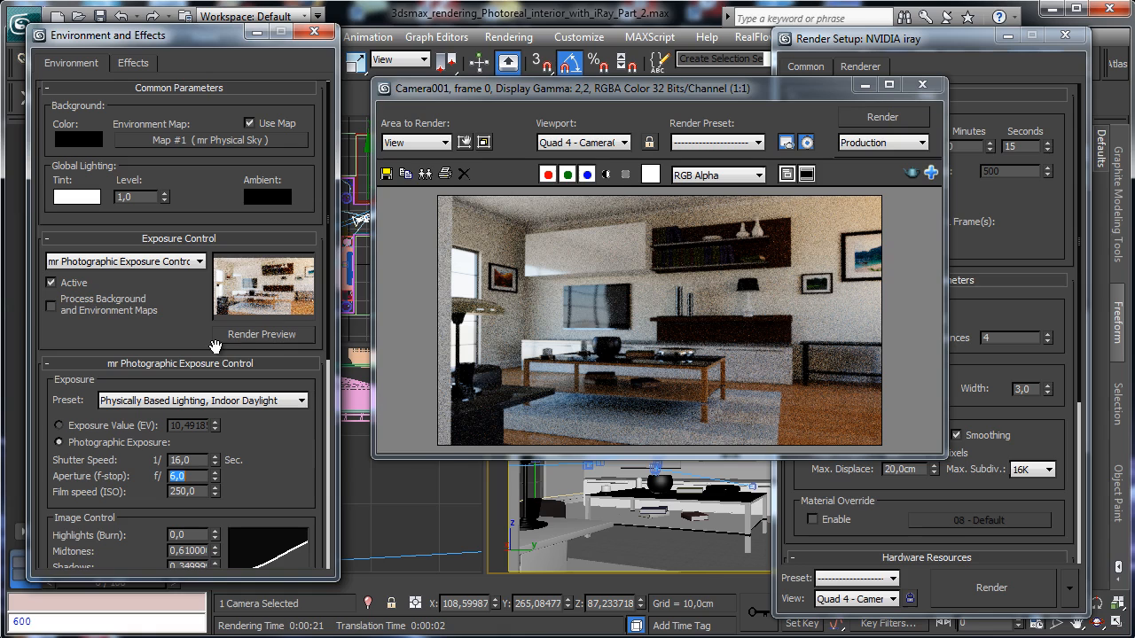
click(882, 116)
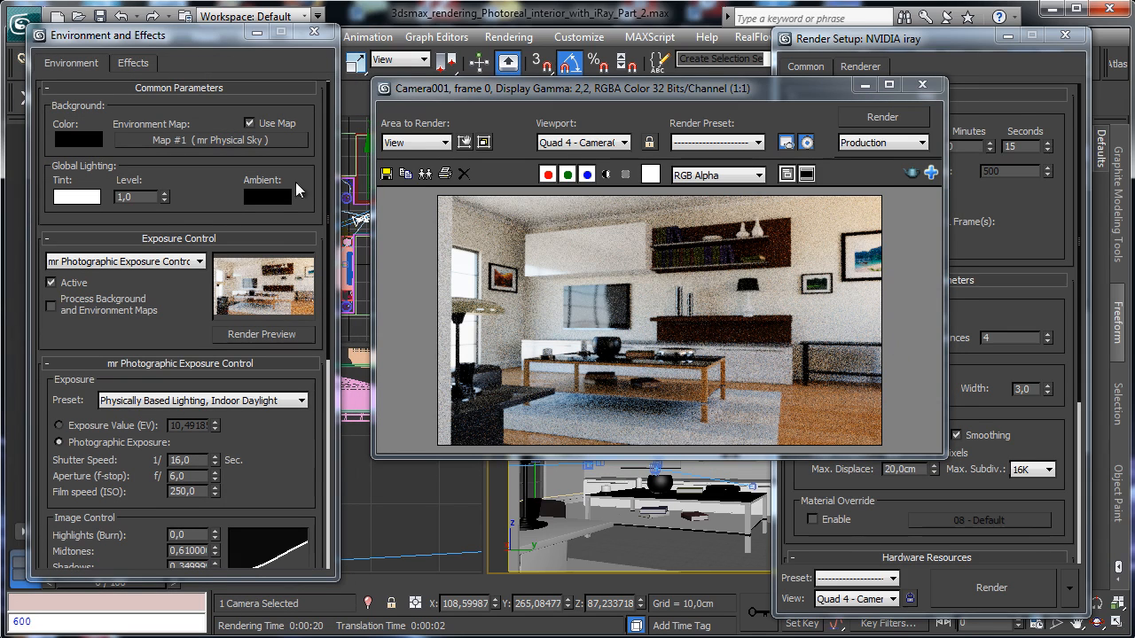
click(100, 16)
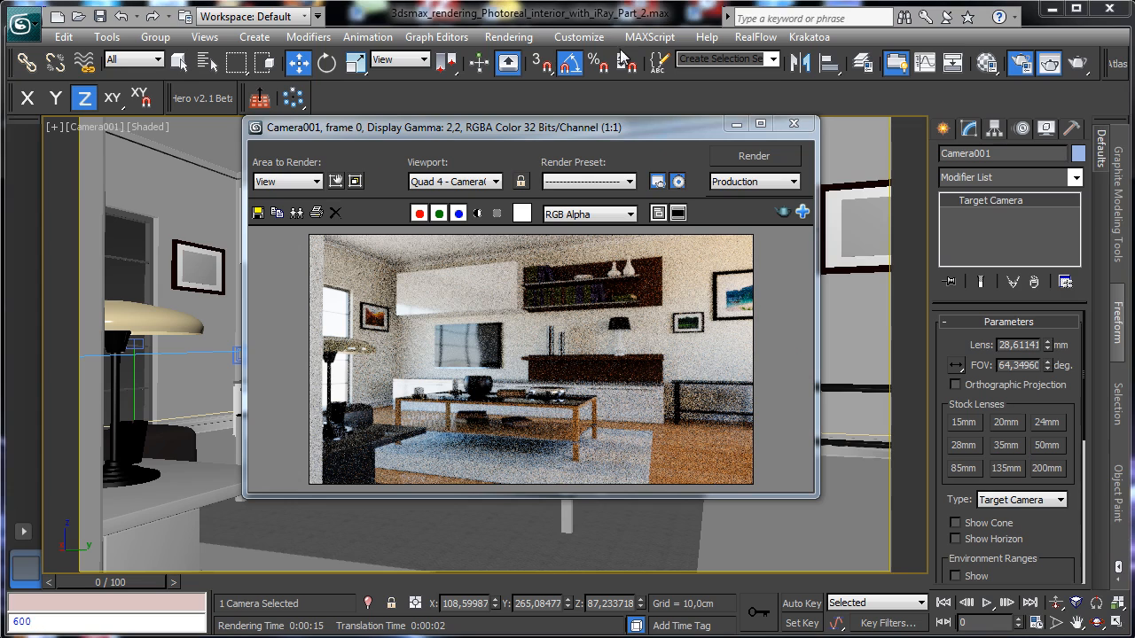
Check the input and output gamma for bitmap files in the Gamma and LUT preferences.
click(578, 36)
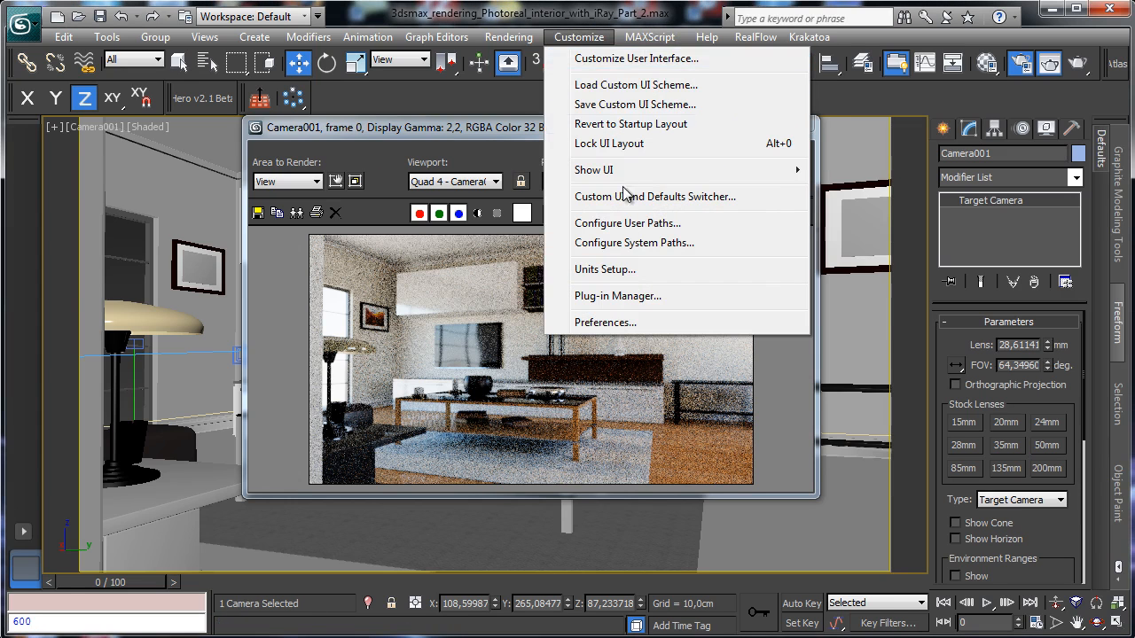
click(603, 323)
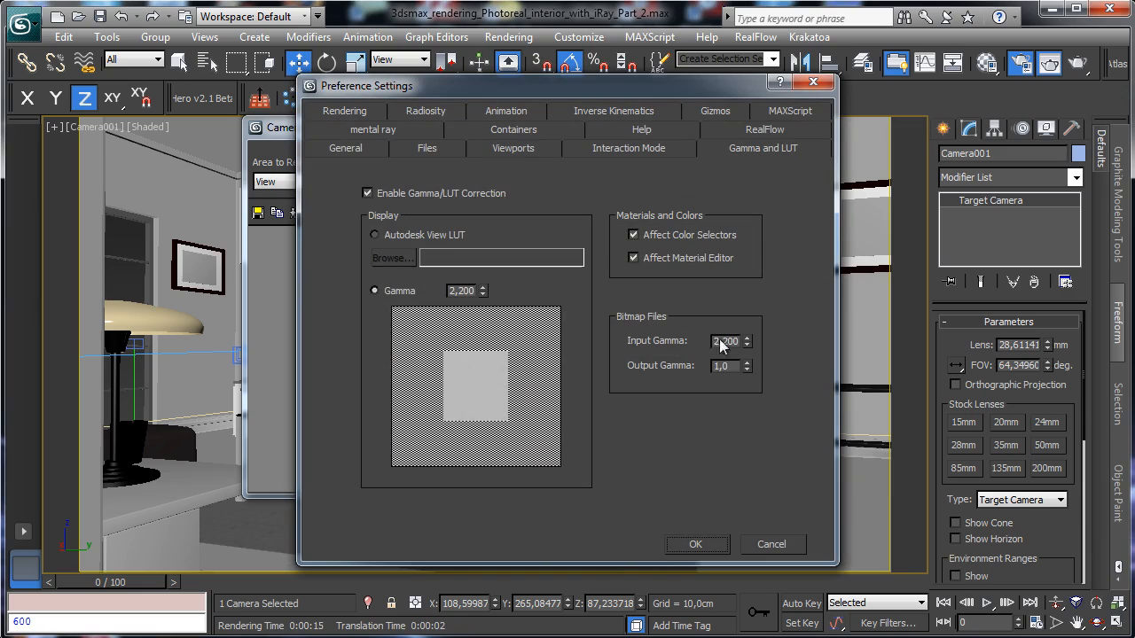
double_click(734, 365)
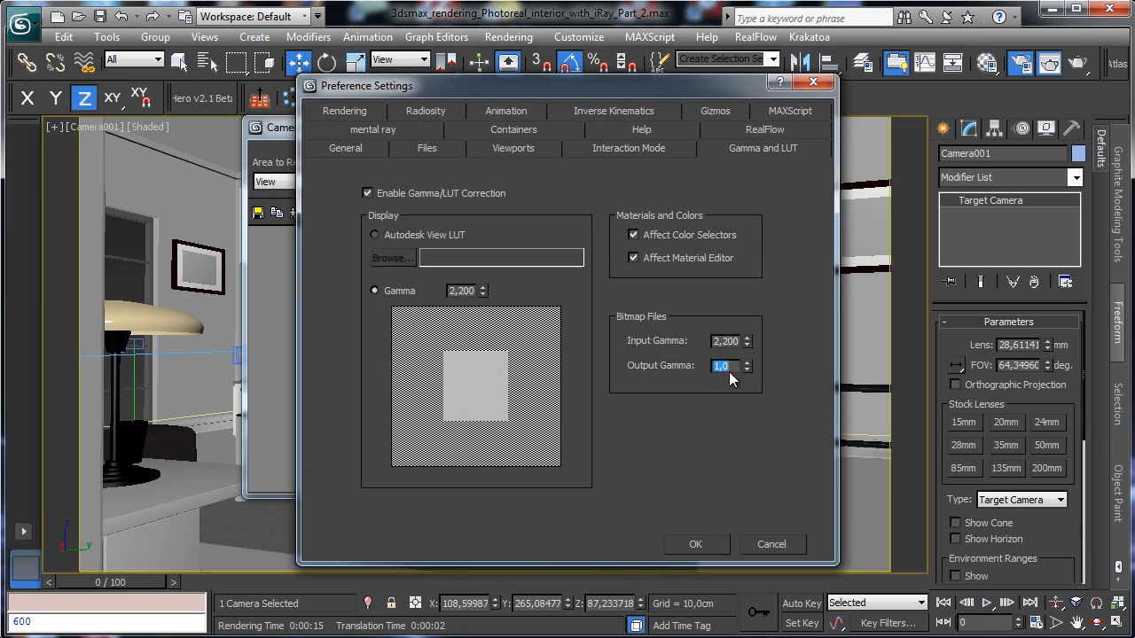
click(782, 546)
drag(650, 133, 696, 166)
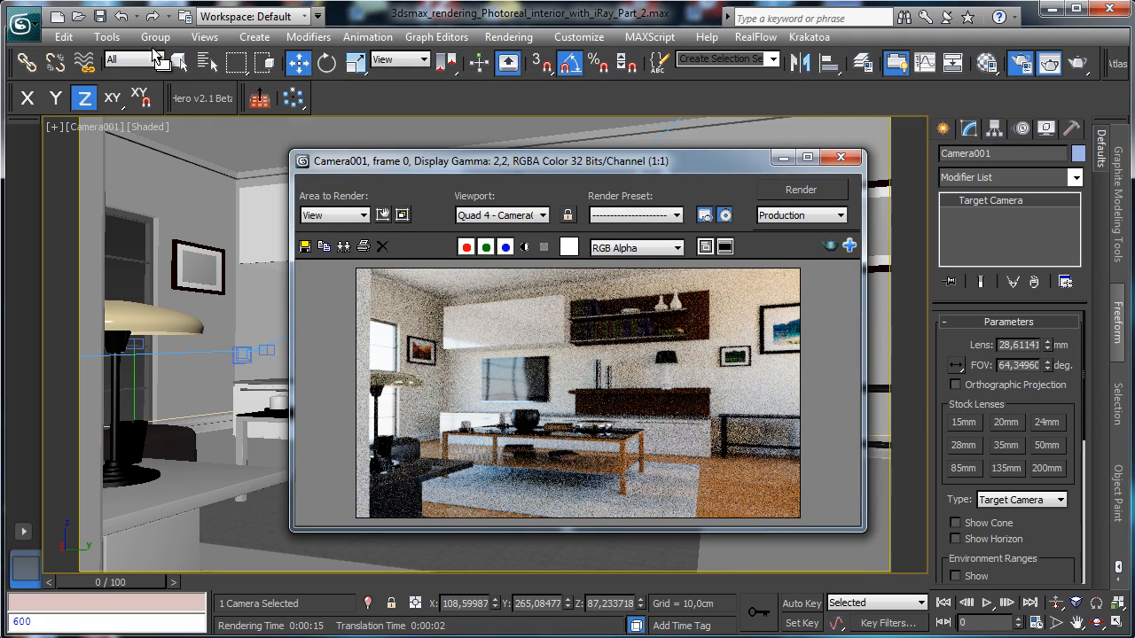
Set iray's maximum number of light bounces to 8 and test-render the Camera001 view.
click(100, 19)
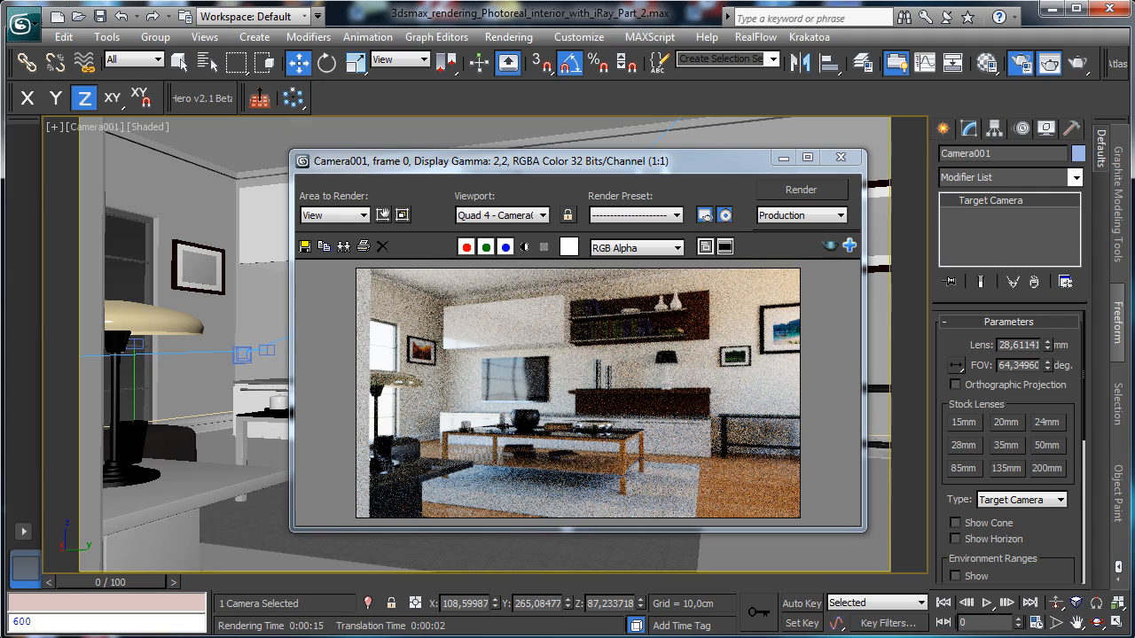
key(F10)
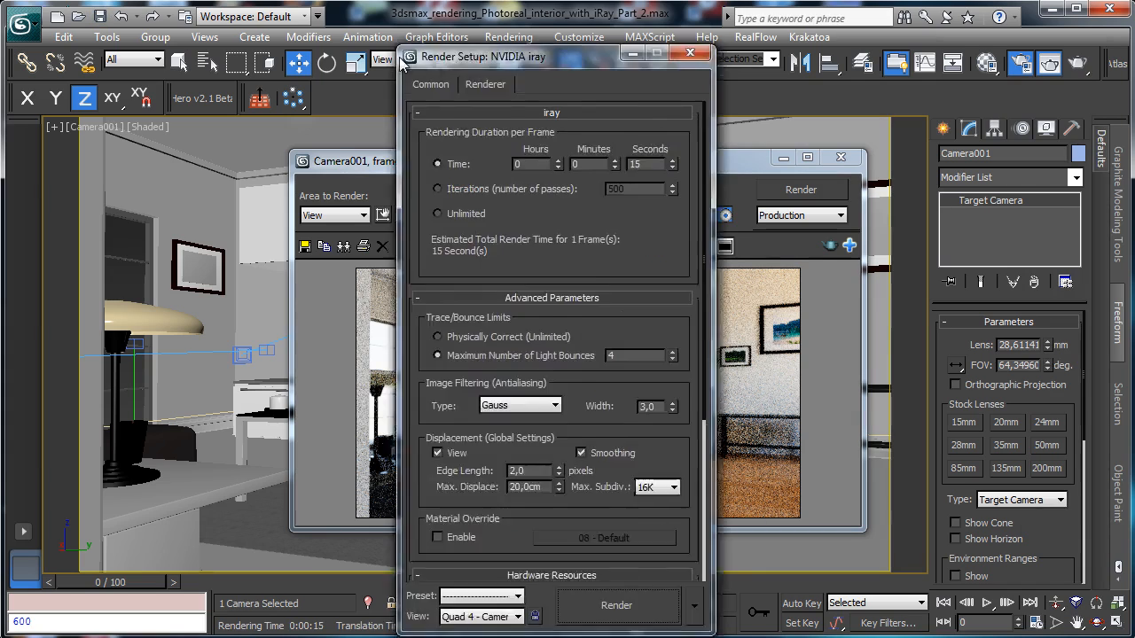
drag(555, 24, 207, 35)
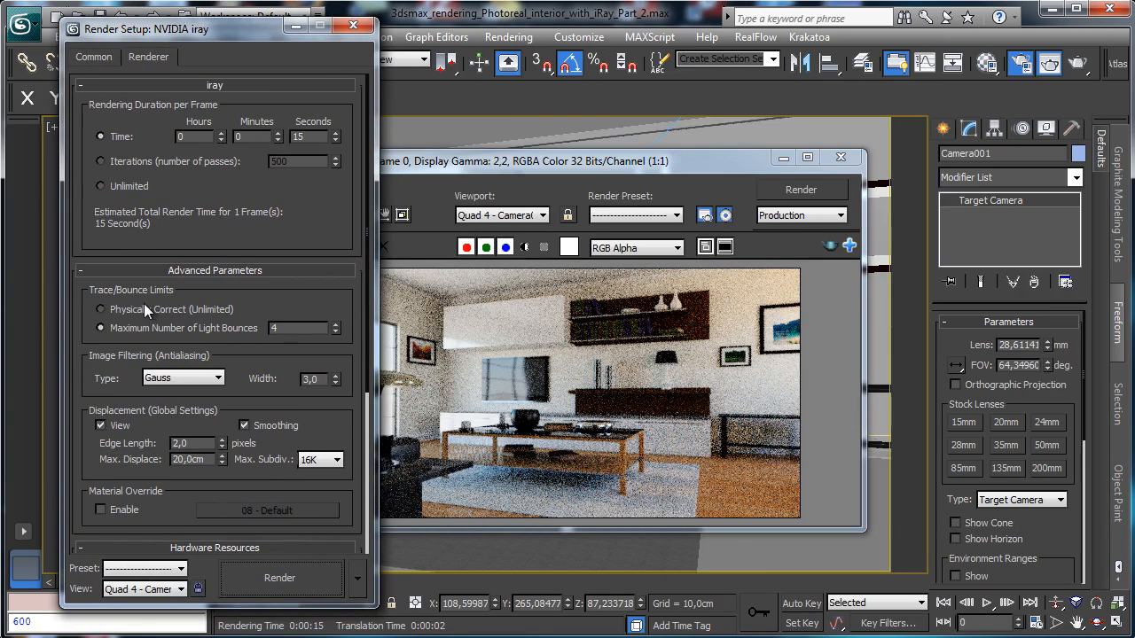
double_click(295, 328)
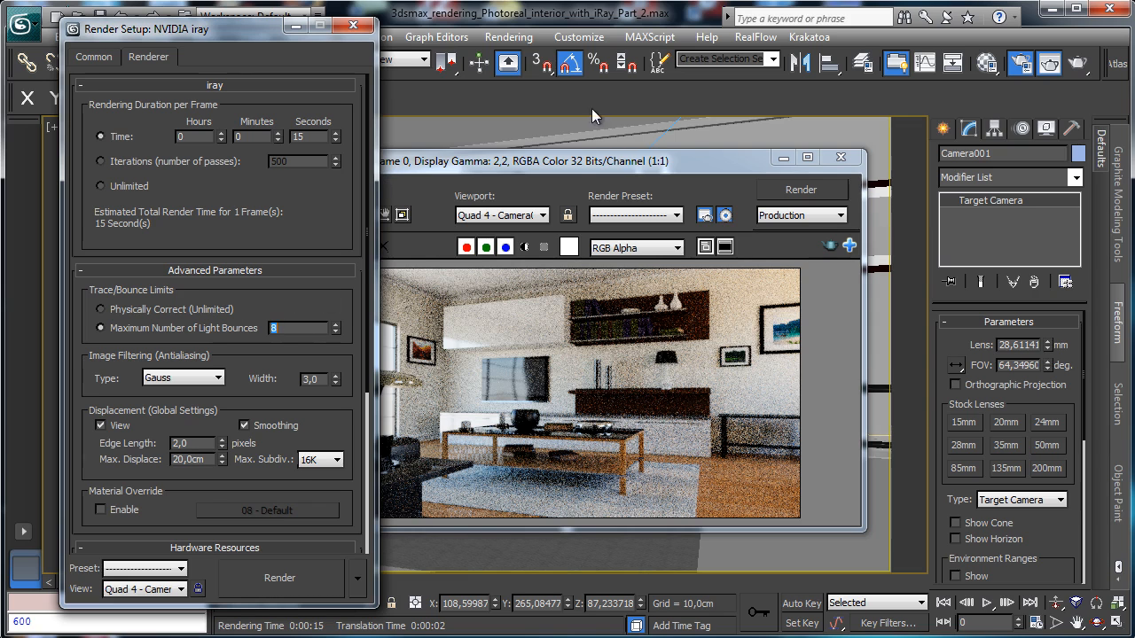
drag(584, 166, 761, 110)
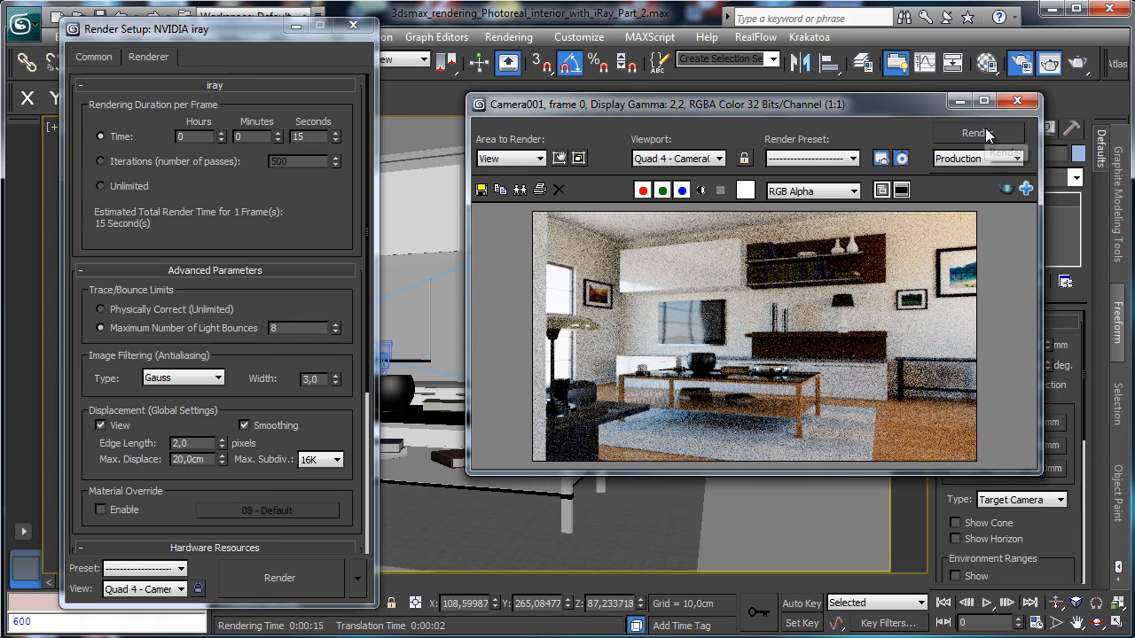
click(975, 133)
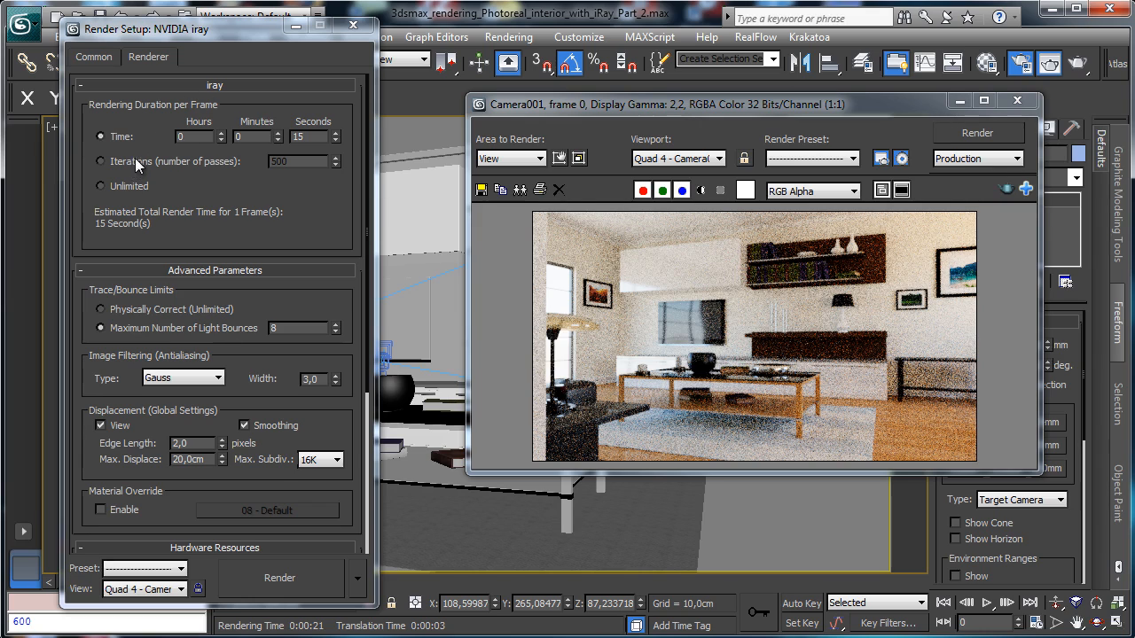
Set the iray rendering duration to unlimited and the output size to 900 x 506, and start the render.
click(127, 189)
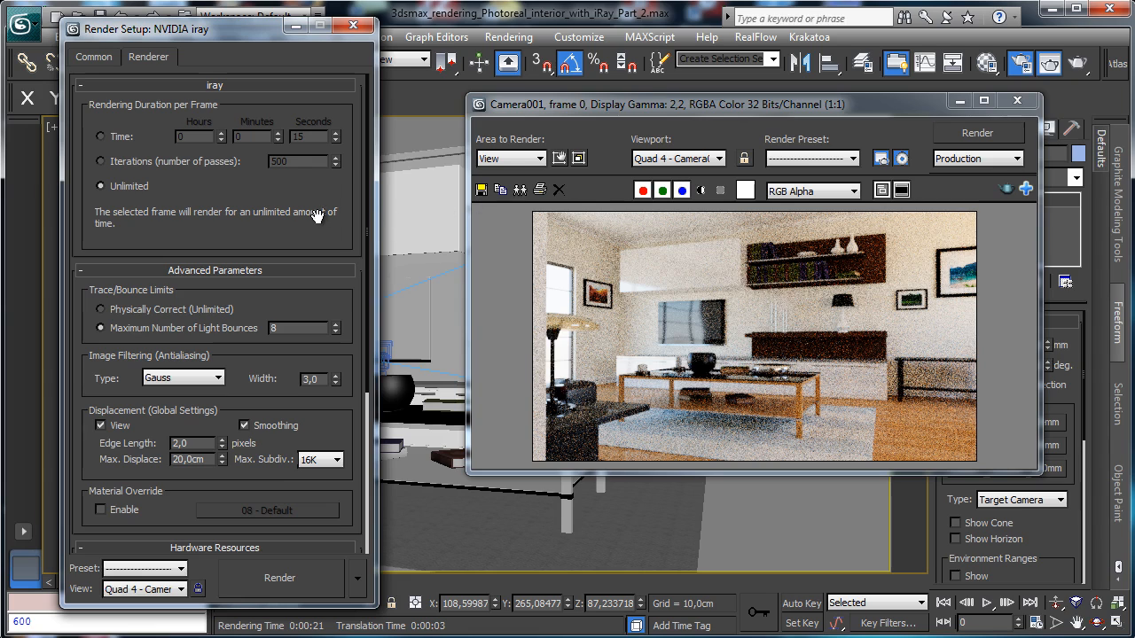
click(105, 57)
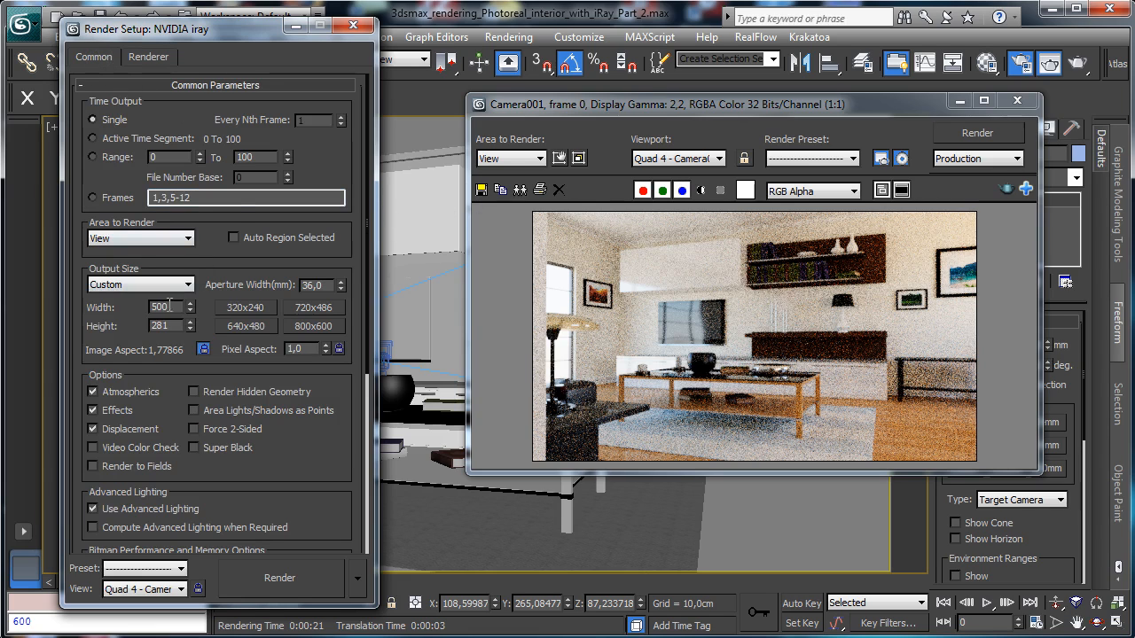
text(00)
key(Return)
drag(246, 29, 227, 81)
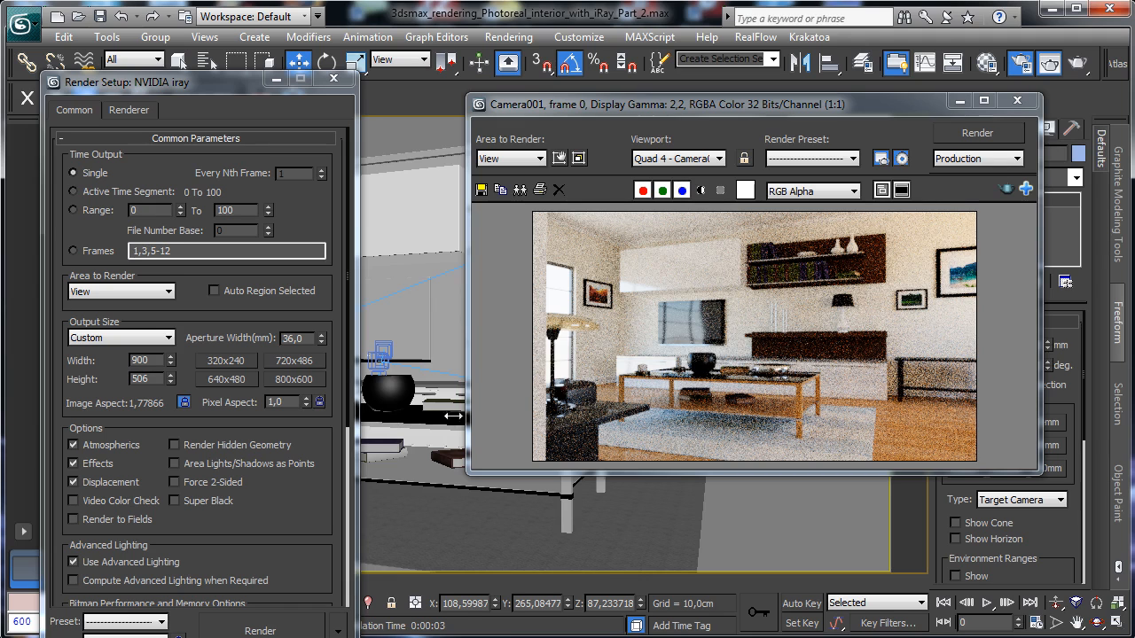
click(275, 628)
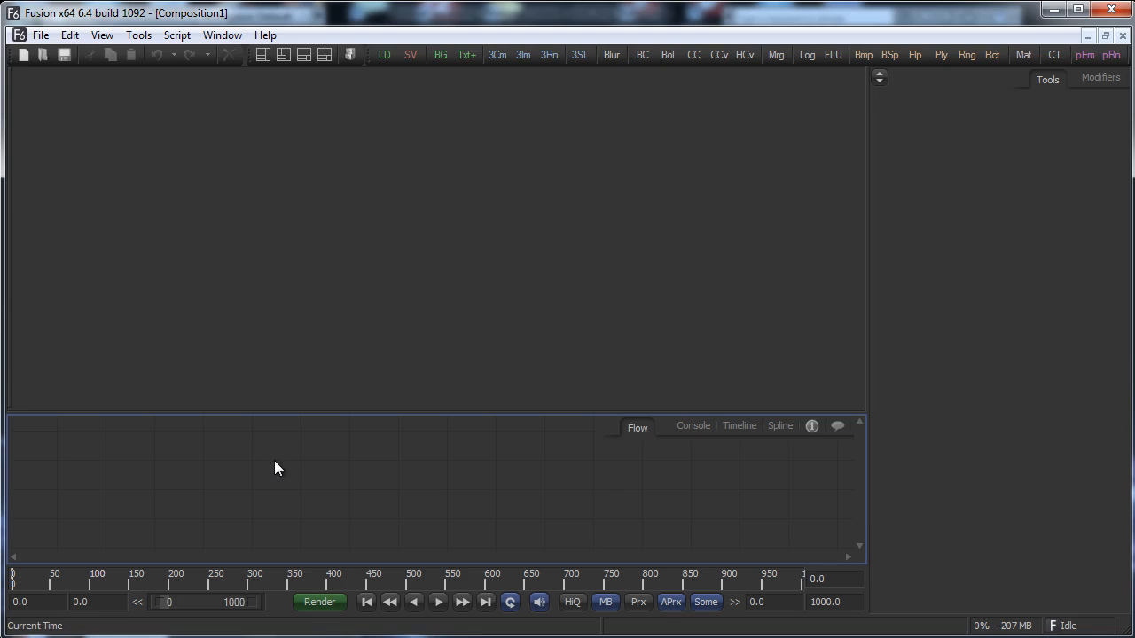
Switch to Fusion and add an image Loader tool to the empty composition flow.
right_click(274, 469)
mouse_move(281, 471)
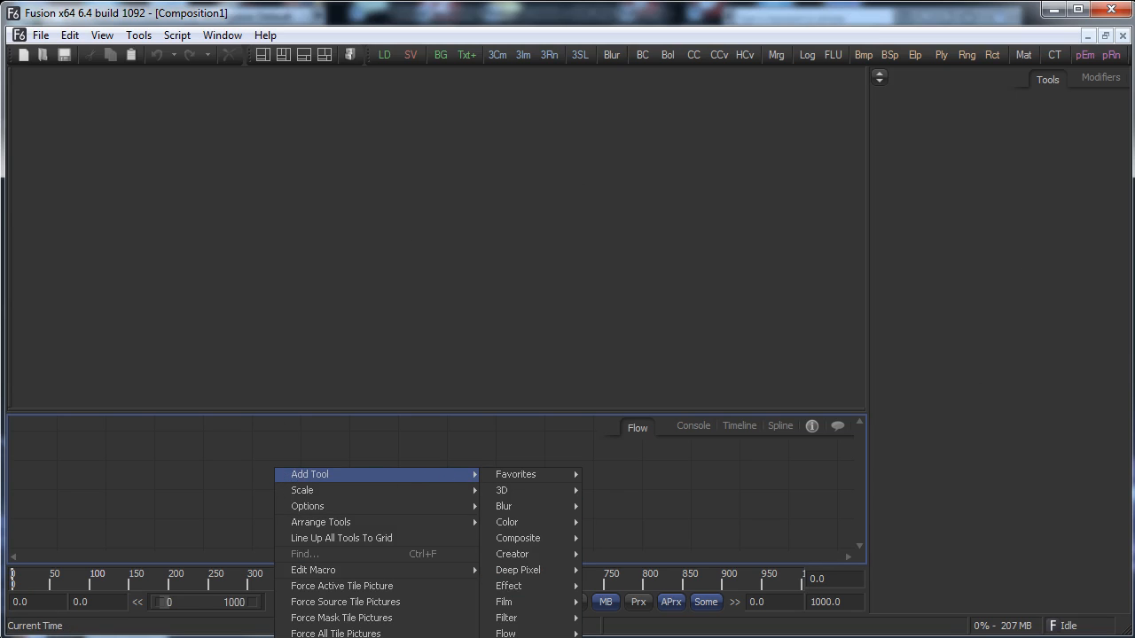
click(609, 637)
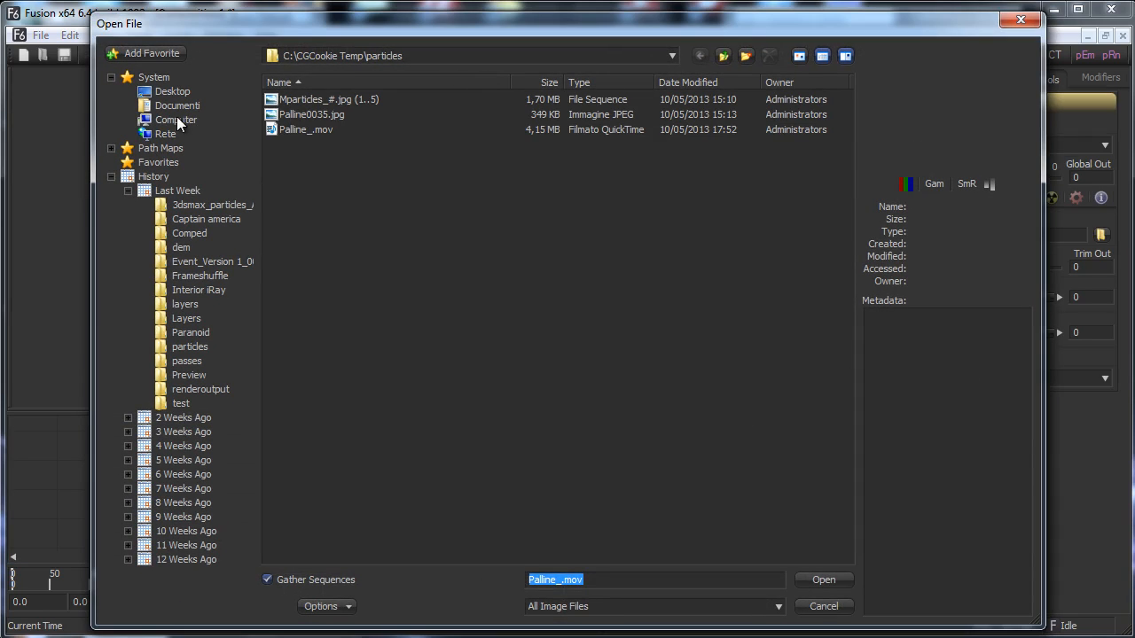
Load 3dsmax_rendering_Photoreal_interior_with_iRay_Part_2_Beauty.tif from the May folder of the 2013 Dropbox tutorials.
click(177, 120)
click(170, 92)
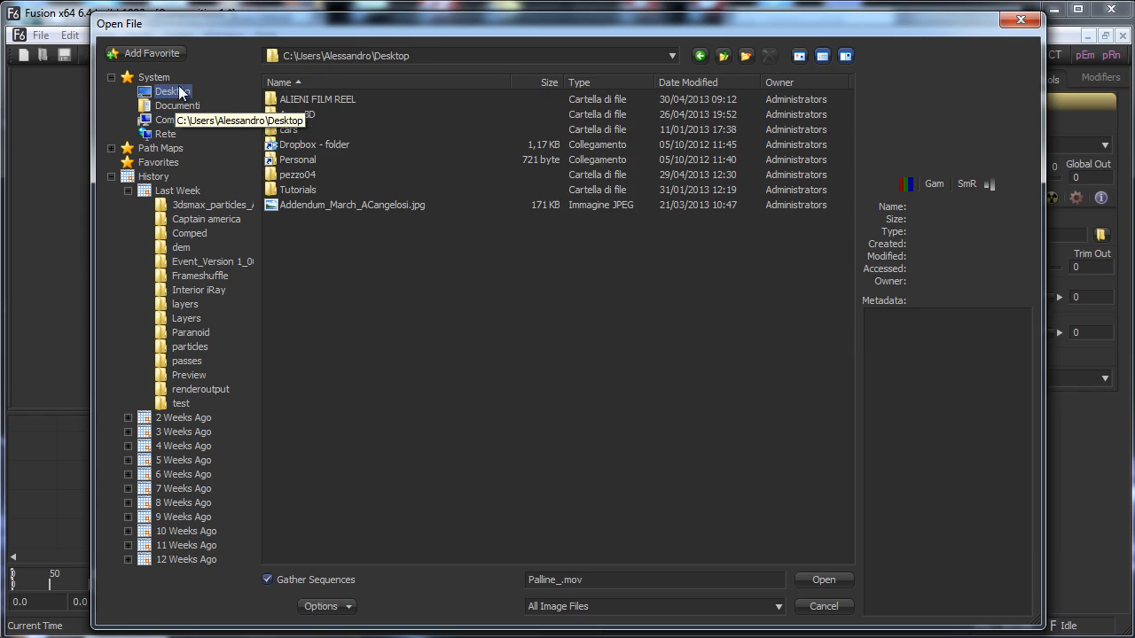
click(316, 144)
double_click(317, 144)
double_click(318, 127)
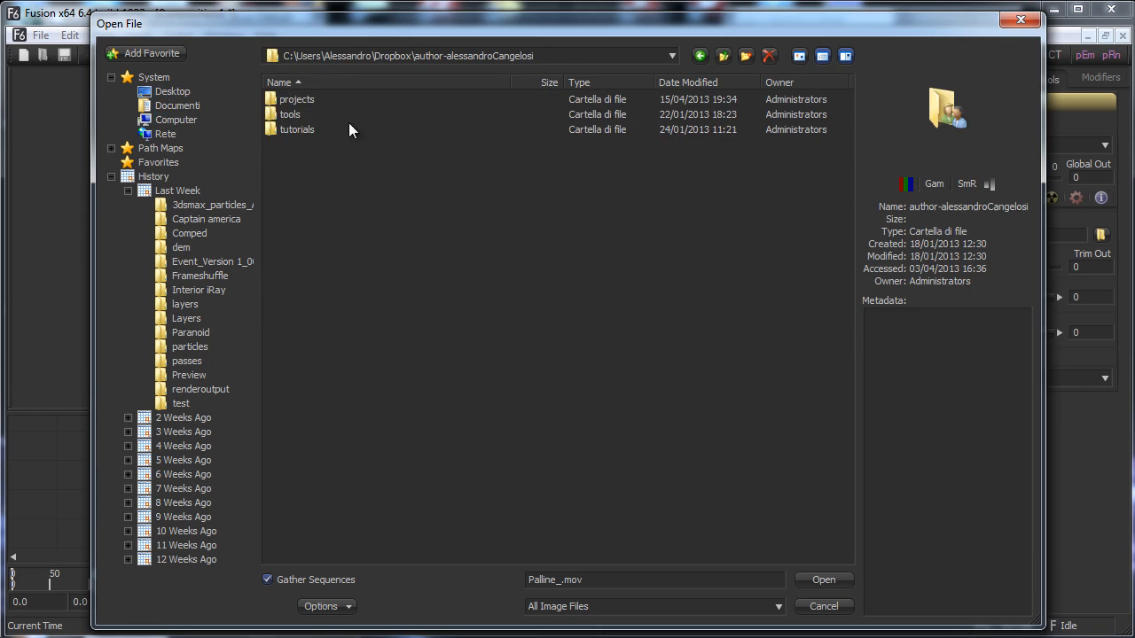
double_click(306, 127)
double_click(302, 97)
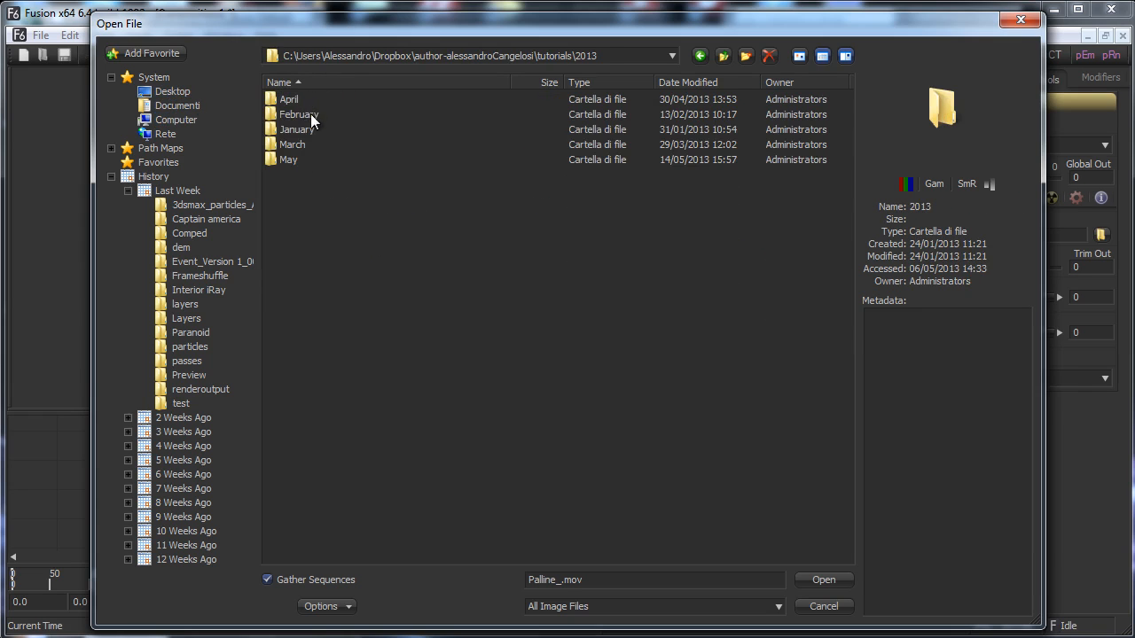
double_click(292, 160)
double_click(381, 104)
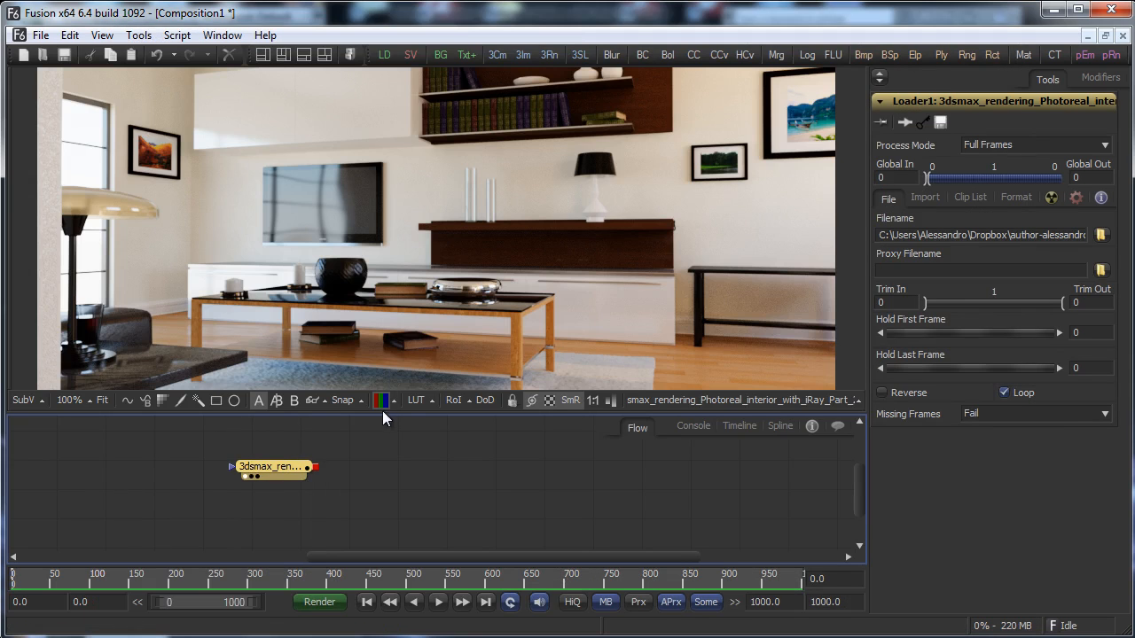
Add a Color Corrector fed by the loaded beauty render and show its output in the viewer.
drag(390, 412, 394, 431)
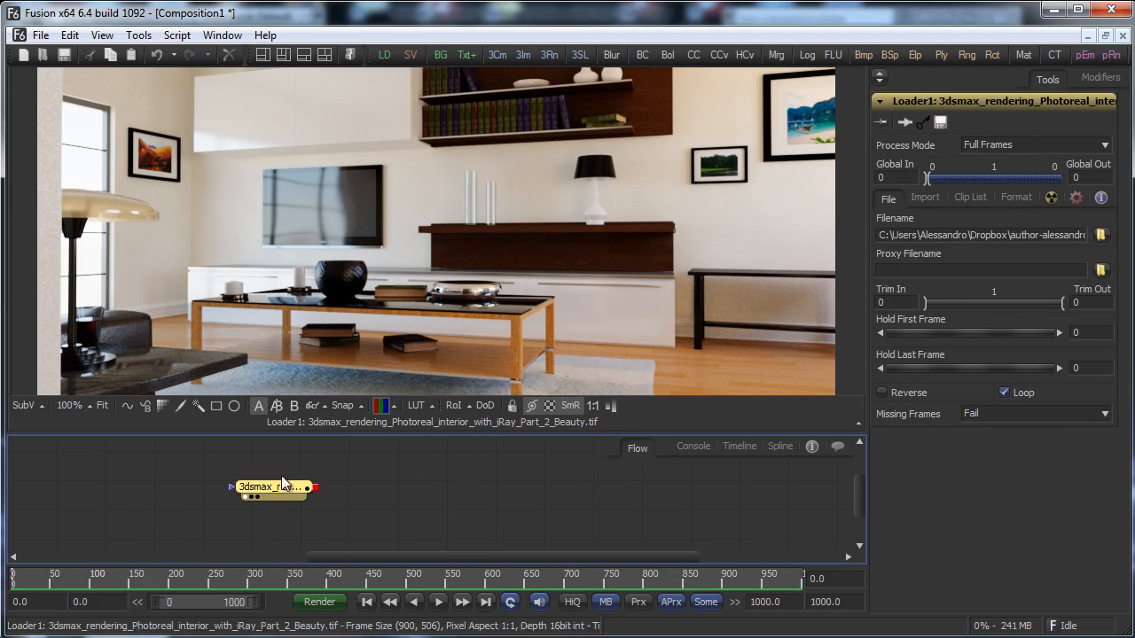
drag(271, 489, 140, 487)
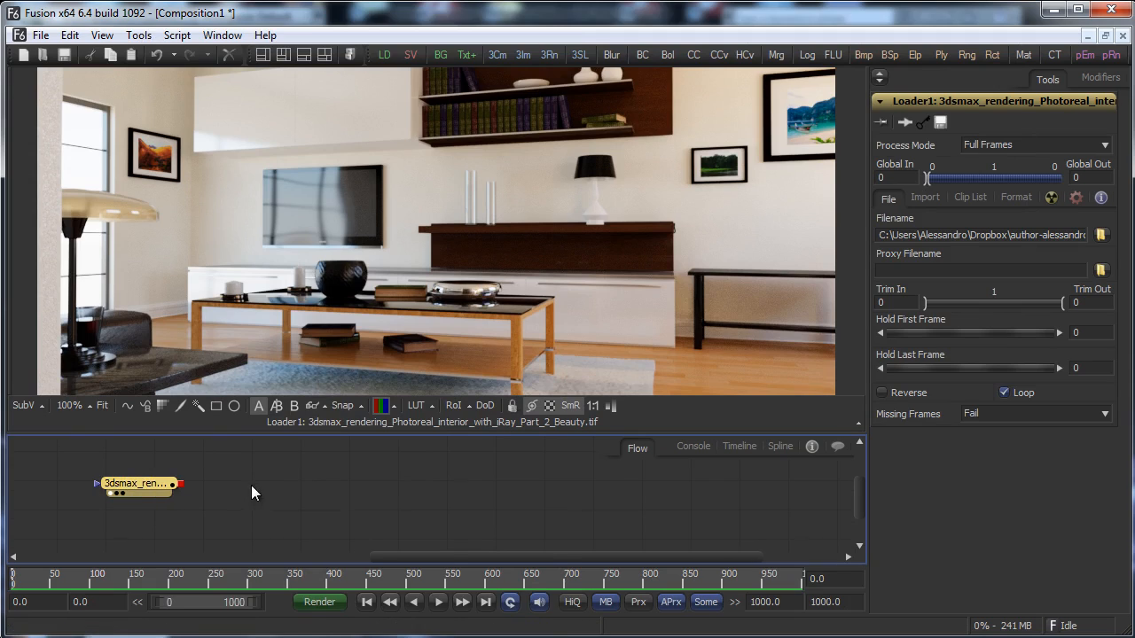
right_click(253, 486)
mouse_move(337, 493)
mouse_move(518, 557)
mouse_move(496, 540)
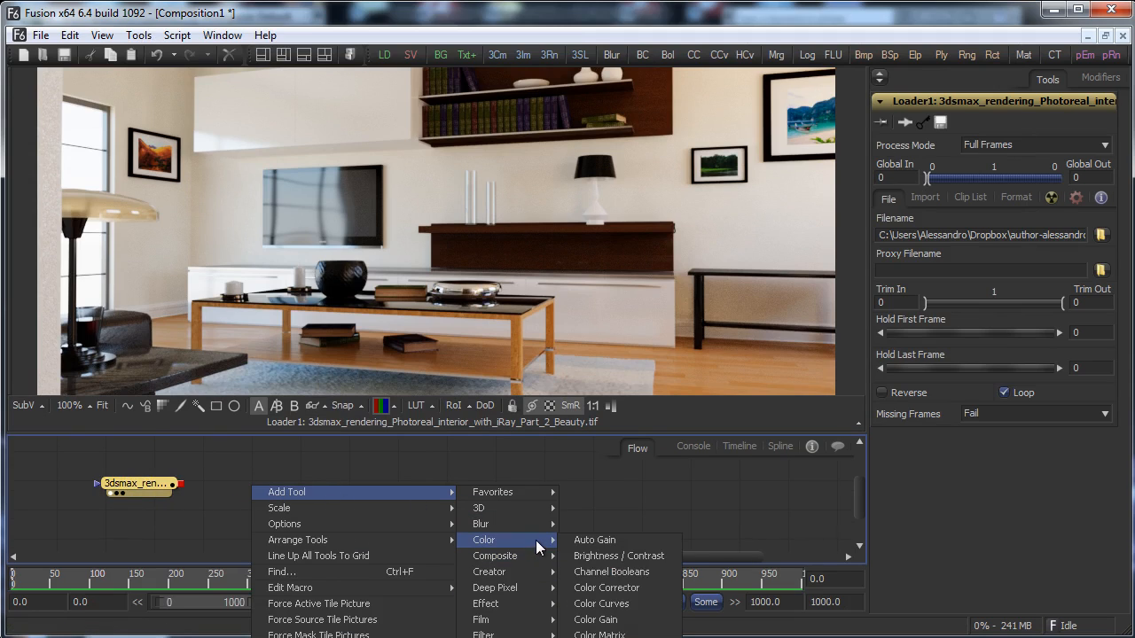
click(603, 588)
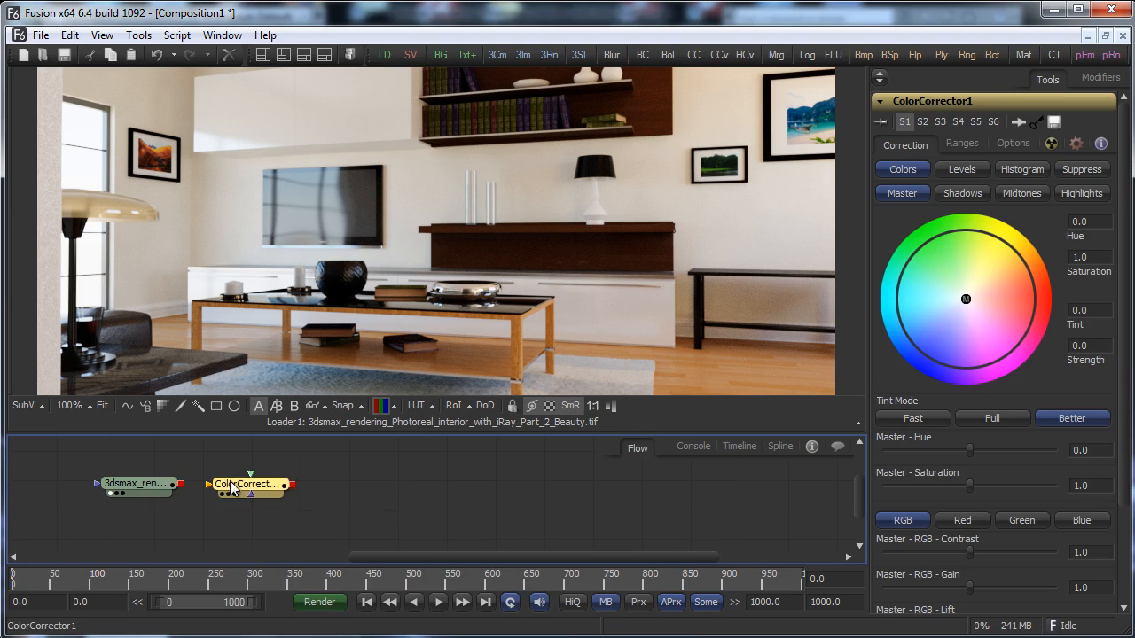
drag(278, 484, 302, 486)
drag(229, 487, 404, 383)
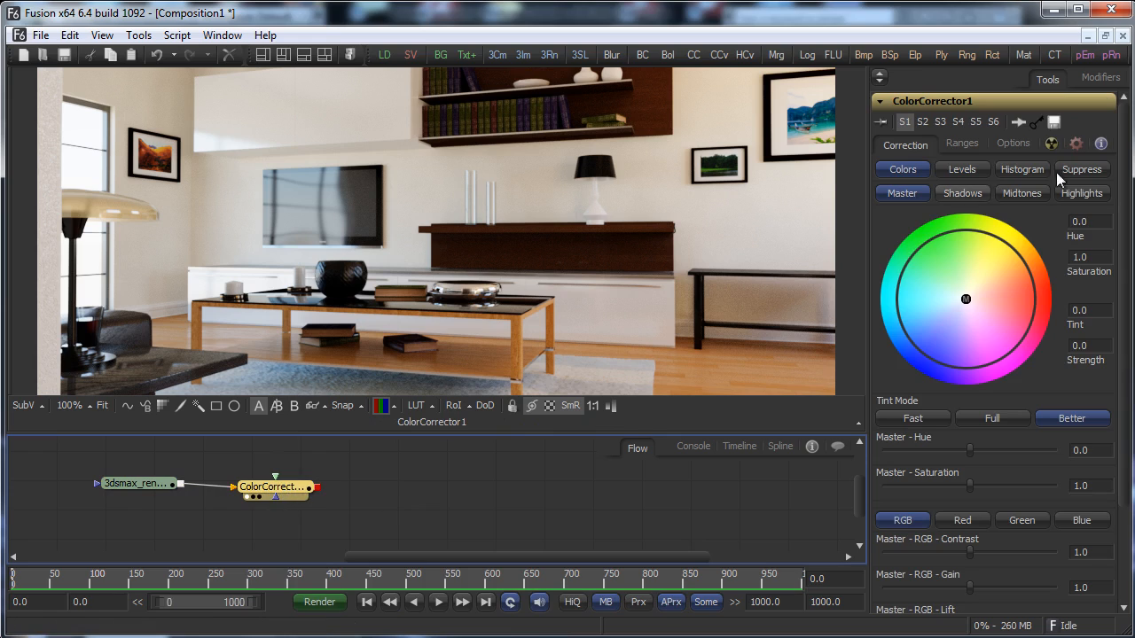
Fit the image in the viewer and tint the Color Corrector's shadows towards blue, with tint about 0.61 and strength about 0.28.
click(963, 193)
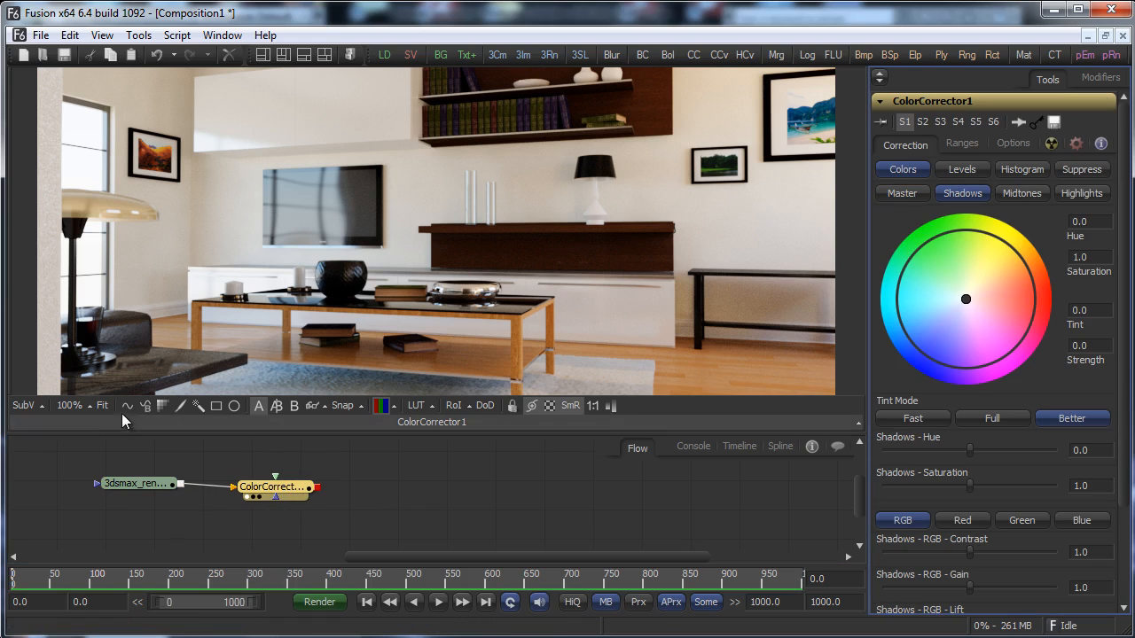
click(78, 407)
click(86, 372)
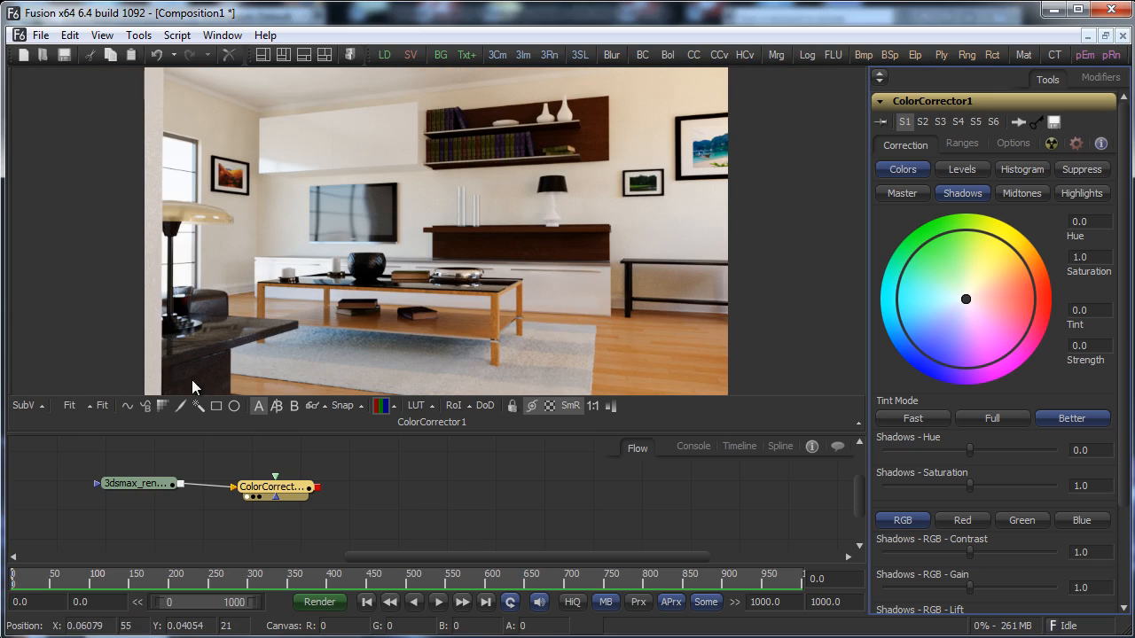
drag(966, 299, 943, 324)
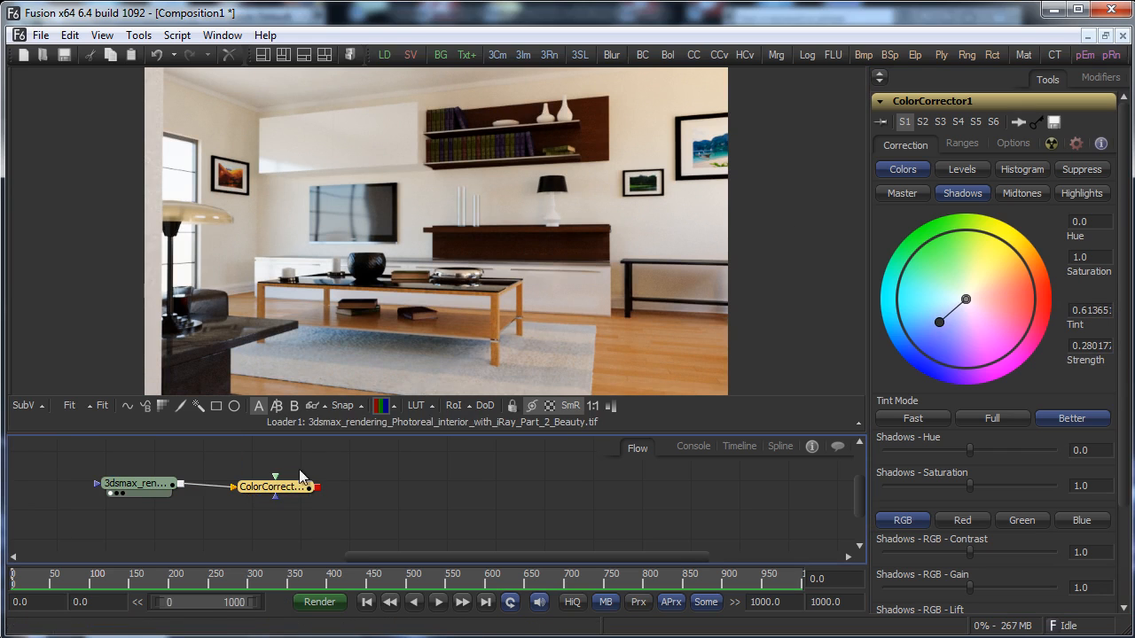
drag(282, 487, 447, 385)
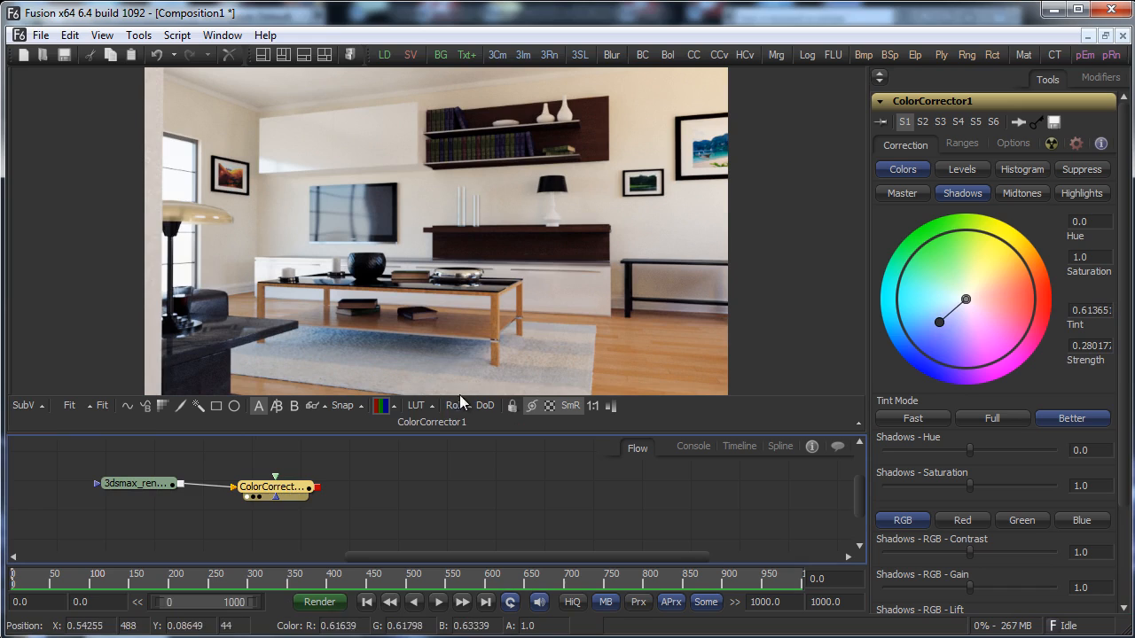
Tint the Color Corrector's midtones slightly towards green, tint about -0.60 and strength 0.04, and the master towards red, tint about -0.04 and strength 0.02.
right_click(363, 479)
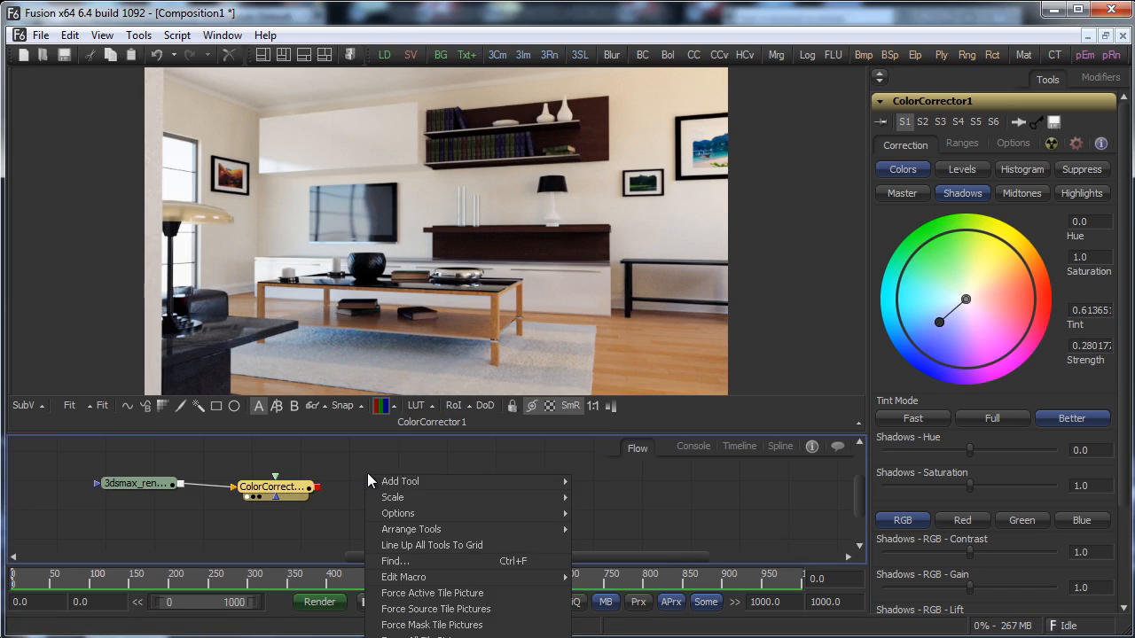
mouse_move(423, 482)
click(1009, 191)
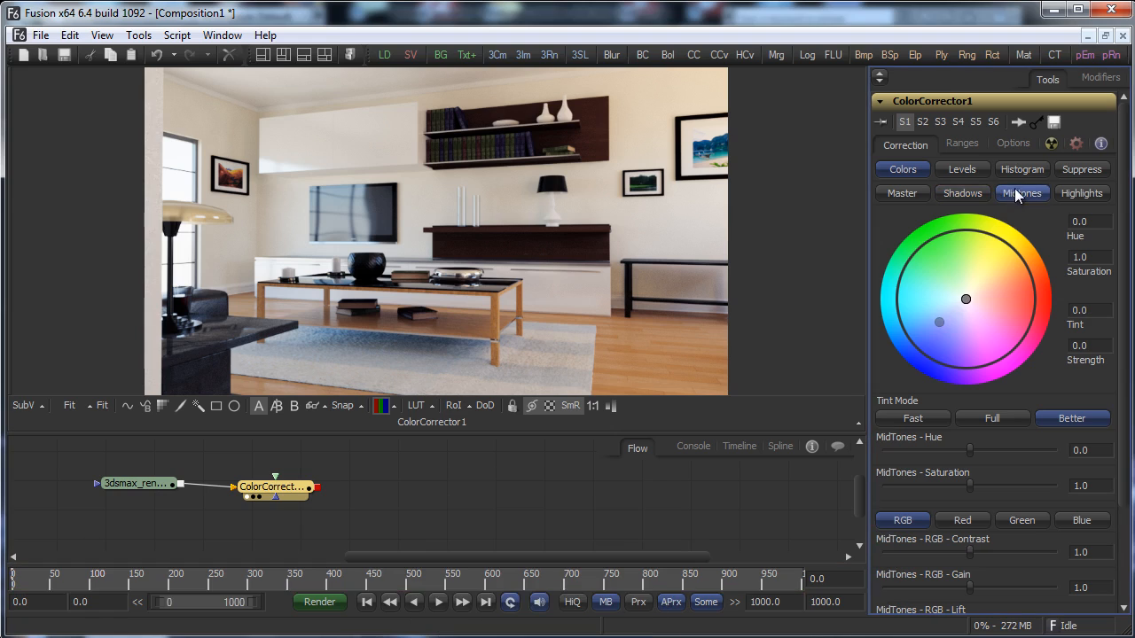
click(1014, 188)
drag(965, 299, 966, 297)
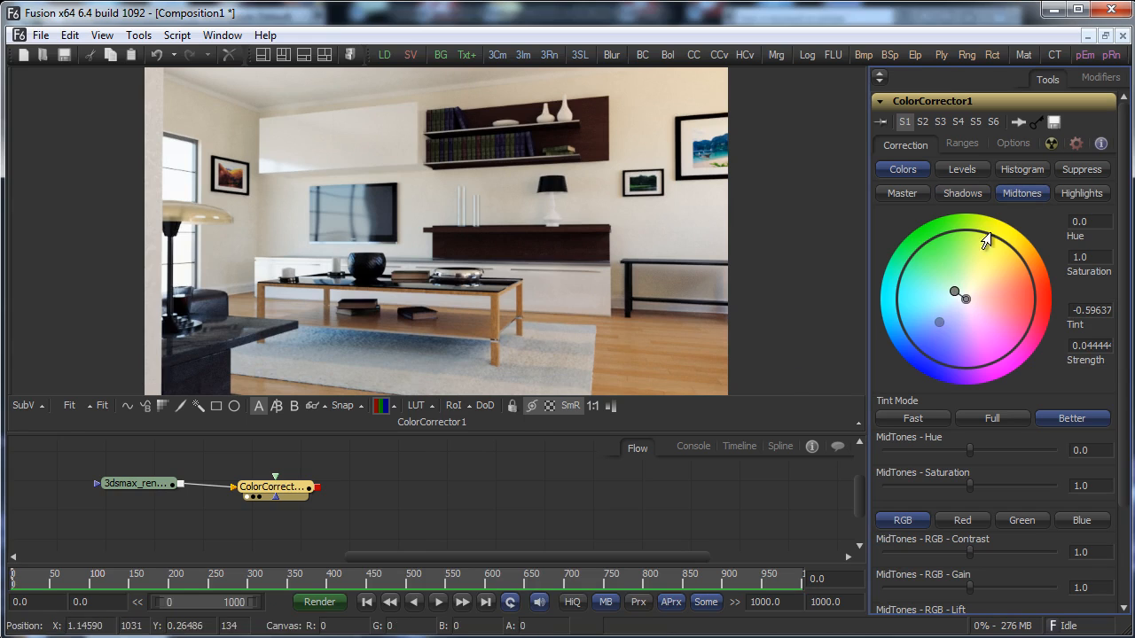
click(897, 191)
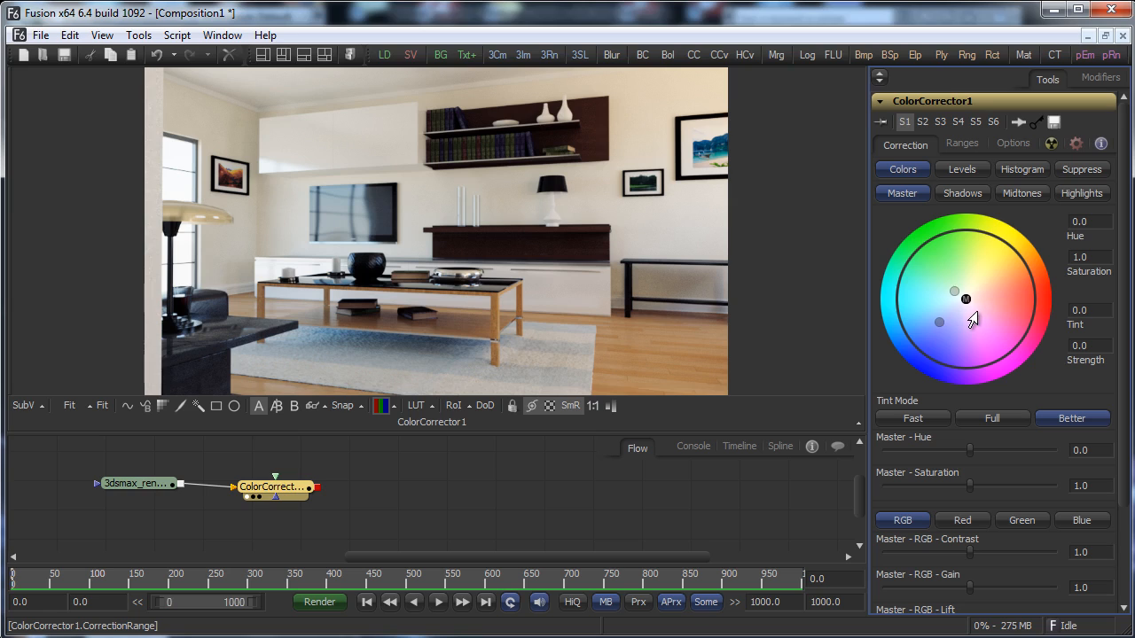
drag(965, 300, 976, 304)
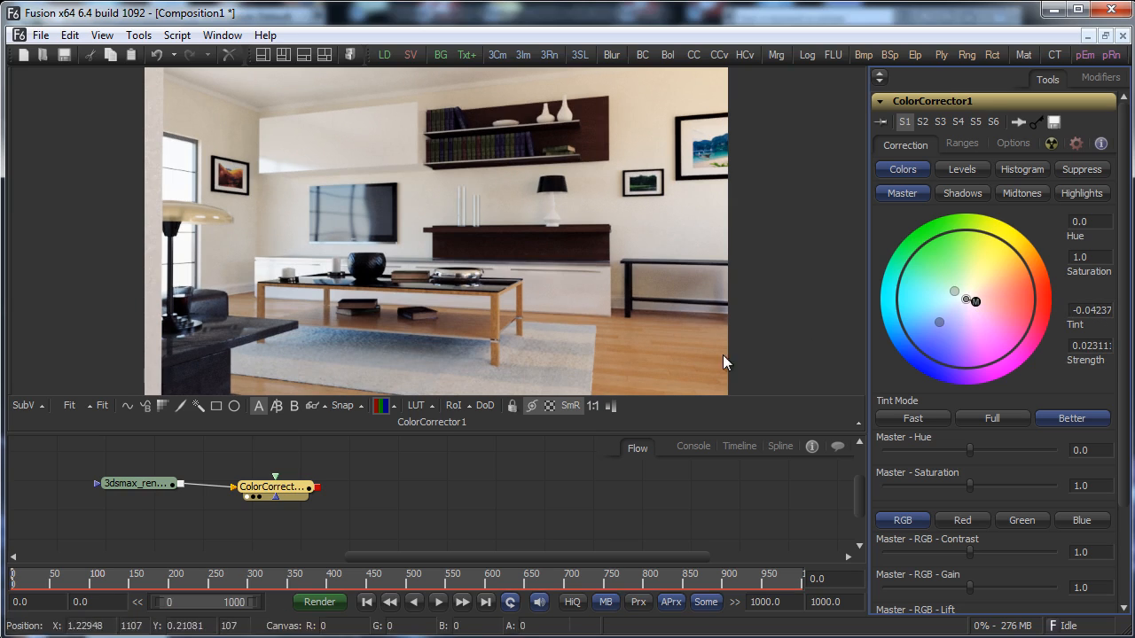
Compare the color-corrected output in buffer A with the original render in buffer B, sweeping the split divider across the image.
key(1)
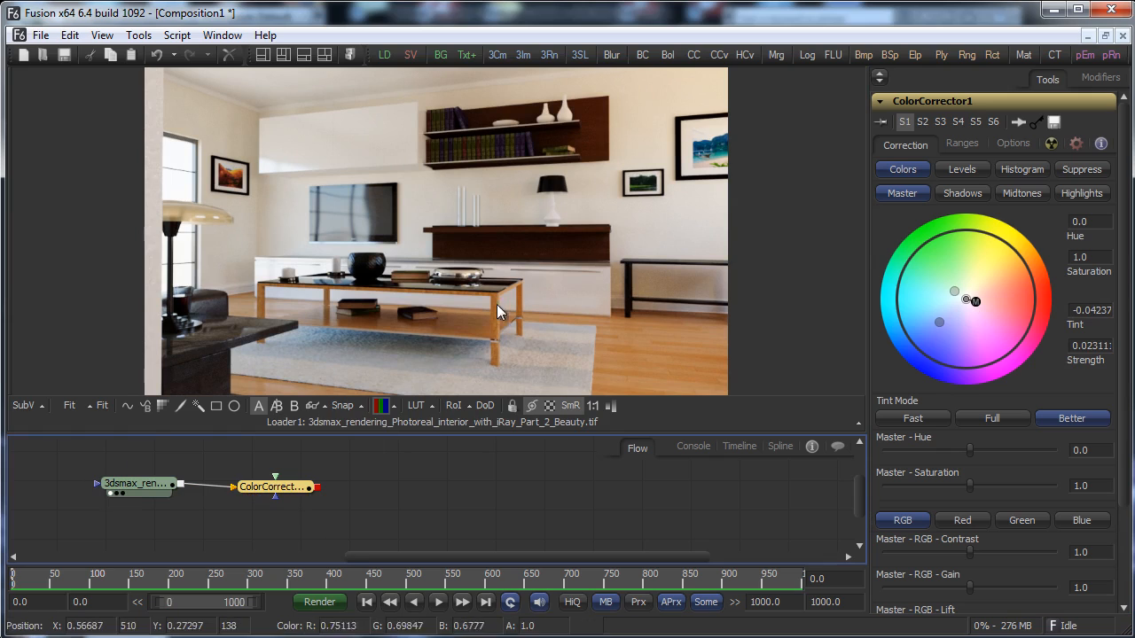
click(276, 406)
drag(140, 487, 657, 283)
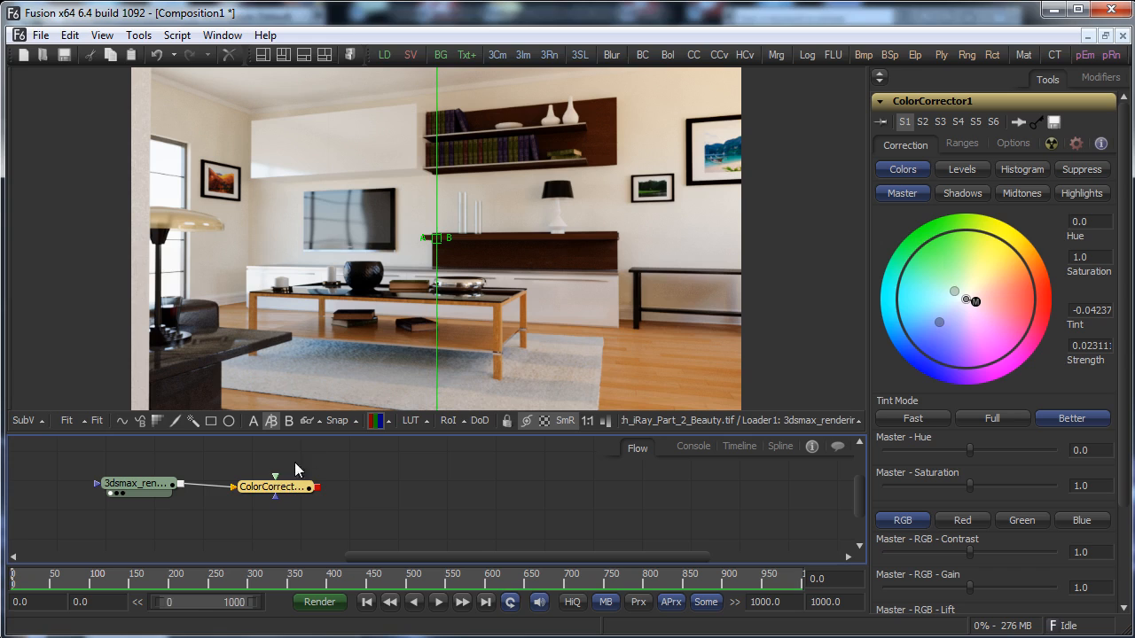
drag(273, 486, 343, 332)
drag(441, 248, 240, 303)
drag(739, 285, 615, 282)
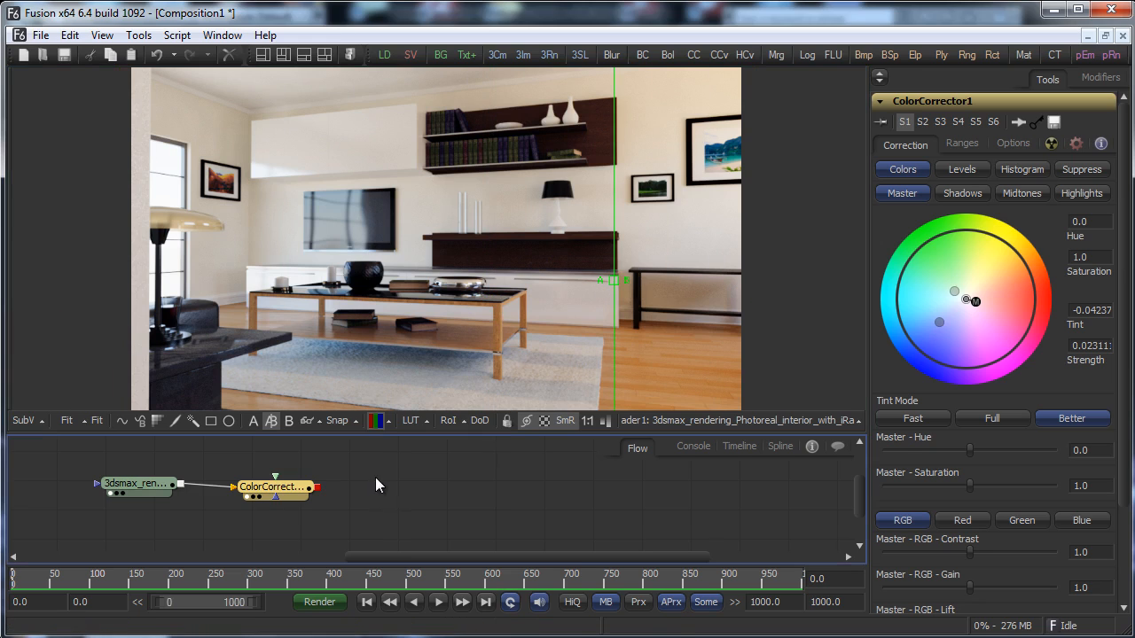
Add a Glow tool fed by the Color Corrector and show its output in the viewer's A side.
right_click(375, 478)
mouse_move(505, 486)
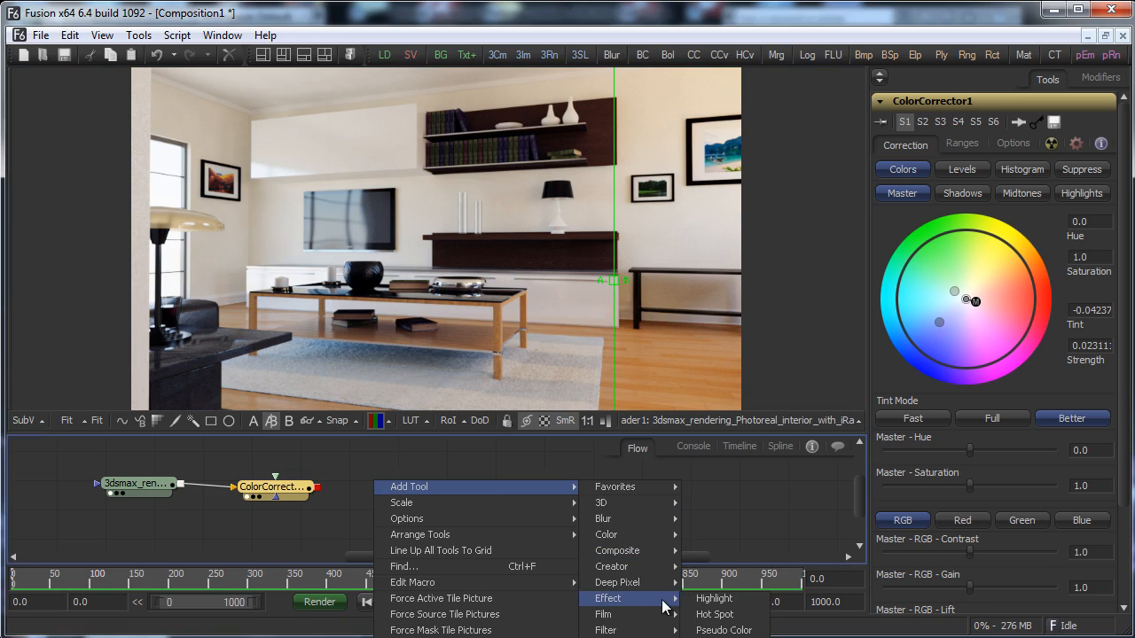
mouse_move(657, 522)
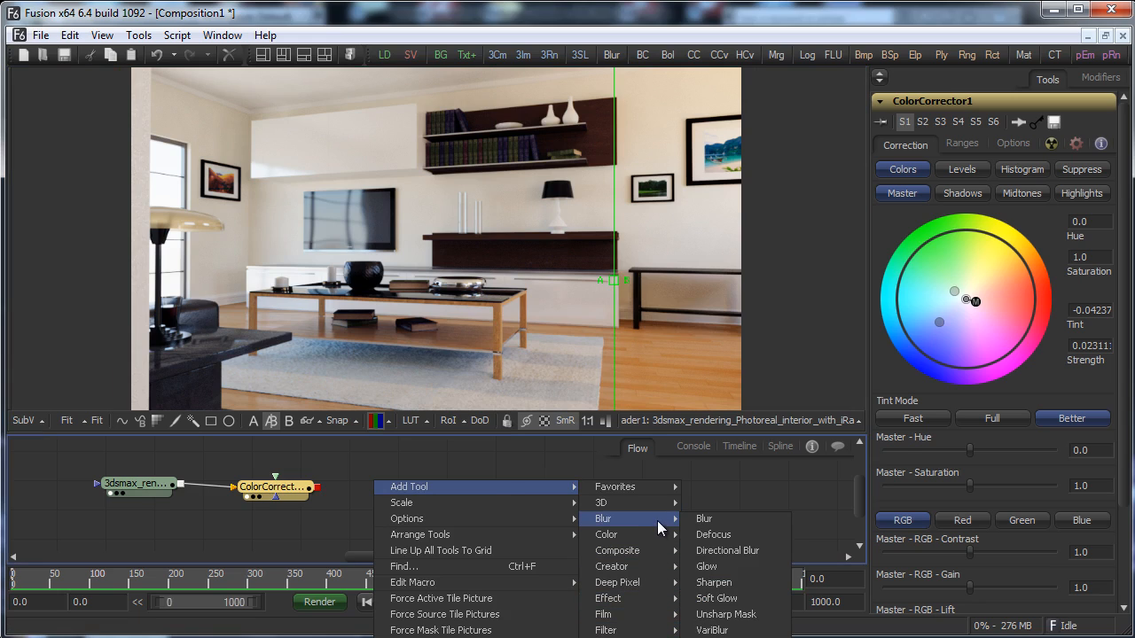
click(721, 567)
drag(327, 486, 568, 320)
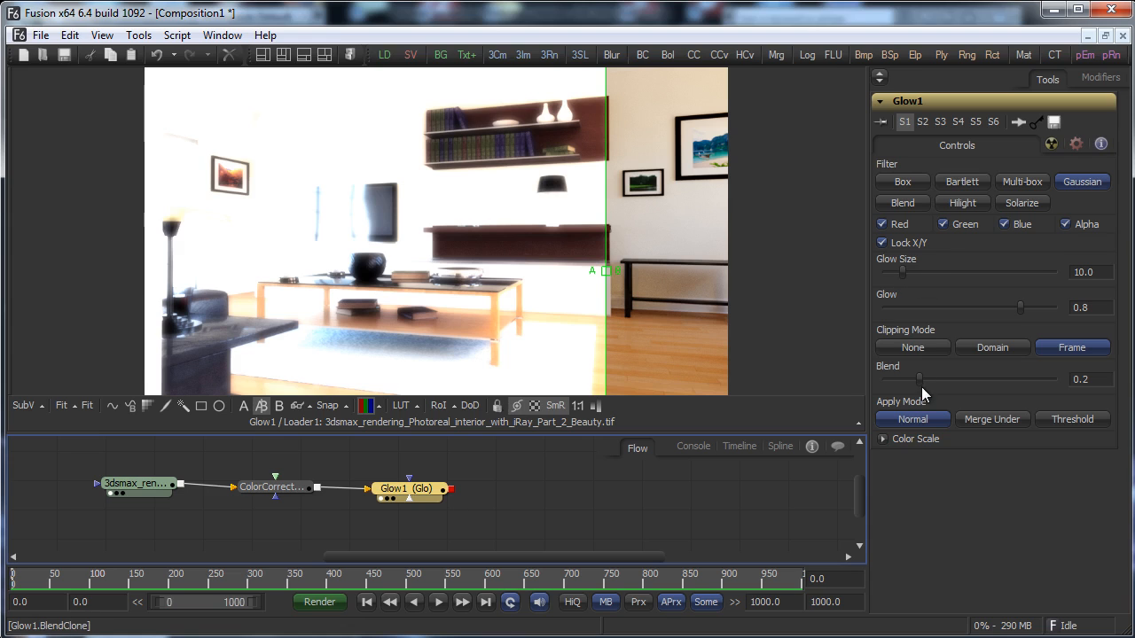
Set the Glow's size to about 16.75, glow to about 0.14 and blend to about 0.14, and move the split divider off the image.
drag(920, 382, 905, 380)
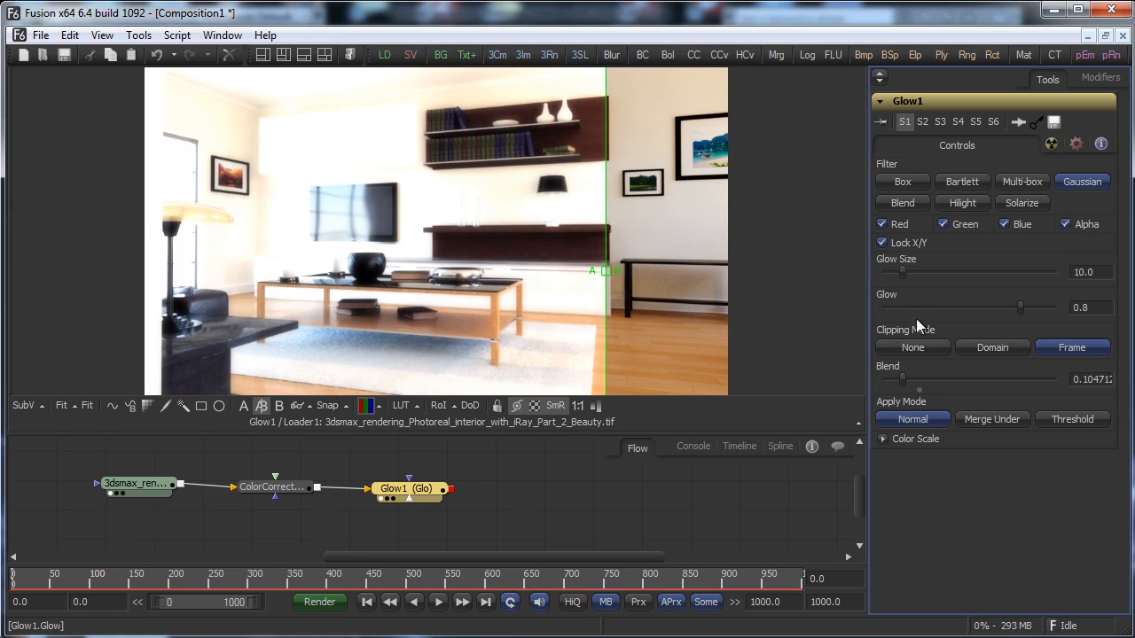
mouse_move(902, 272)
mouse_down()
mouse_move(932, 271)
mouse_move(882, 278)
mouse_move(913, 272)
mouse_up()
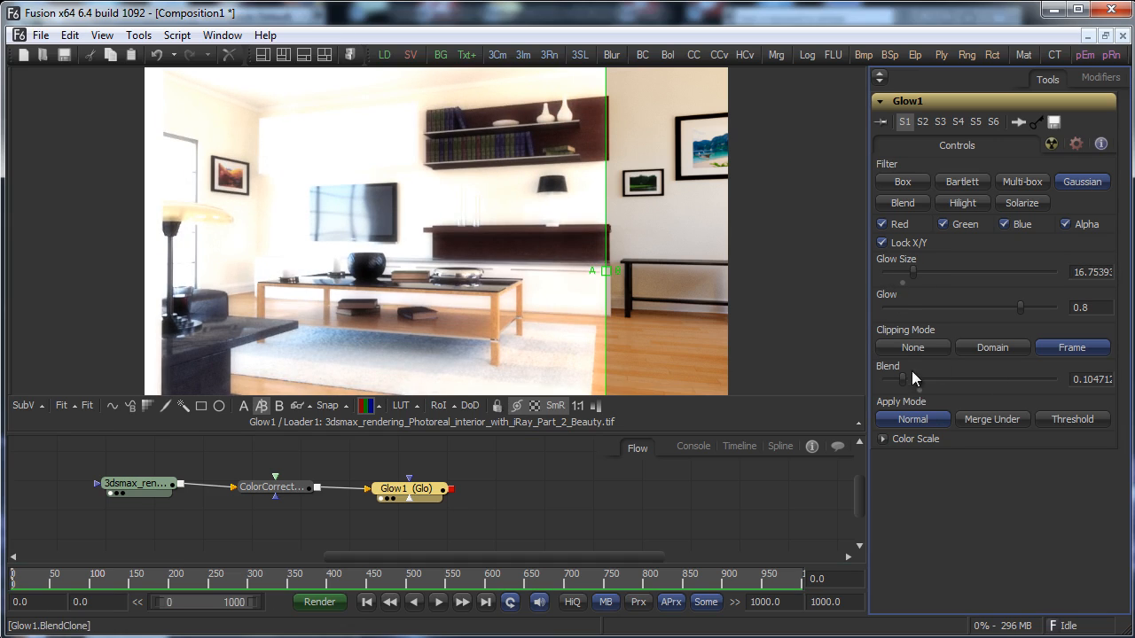
drag(1015, 306, 930, 309)
drag(902, 379, 950, 379)
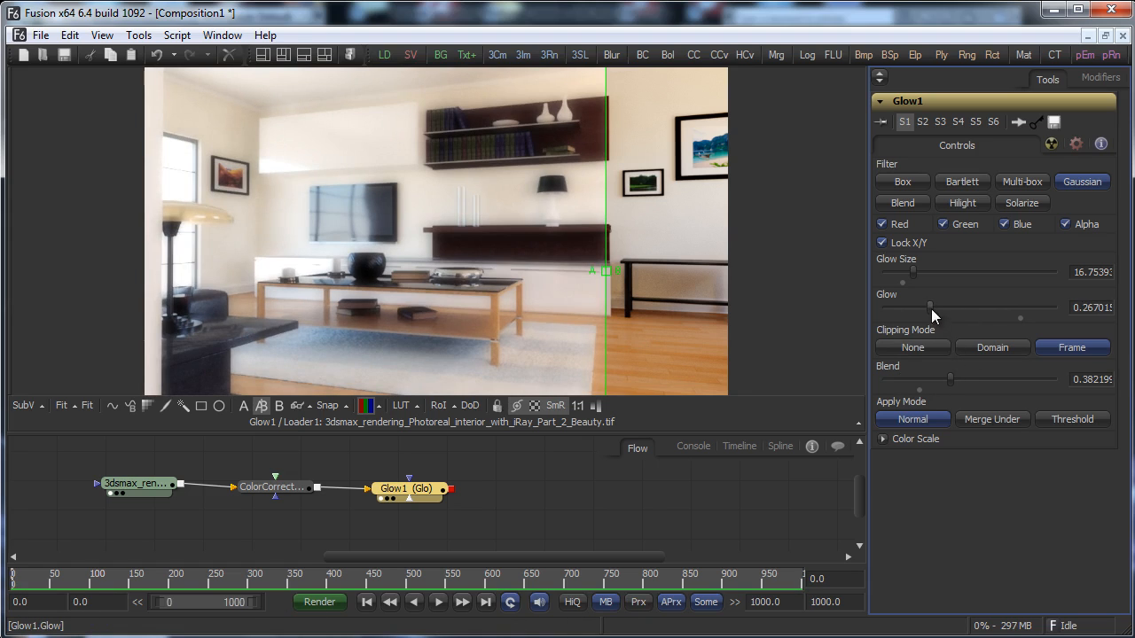
mouse_move(932, 310)
mouse_down()
mouse_move(965, 309)
mouse_move(897, 306)
mouse_move(912, 306)
mouse_up()
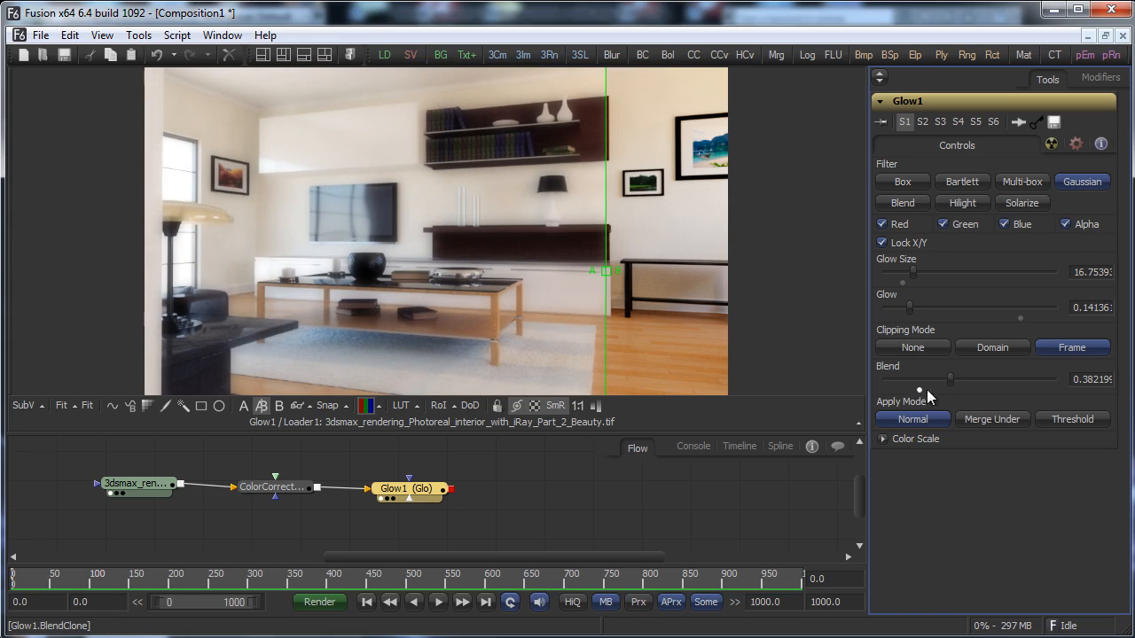
drag(949, 378, 908, 378)
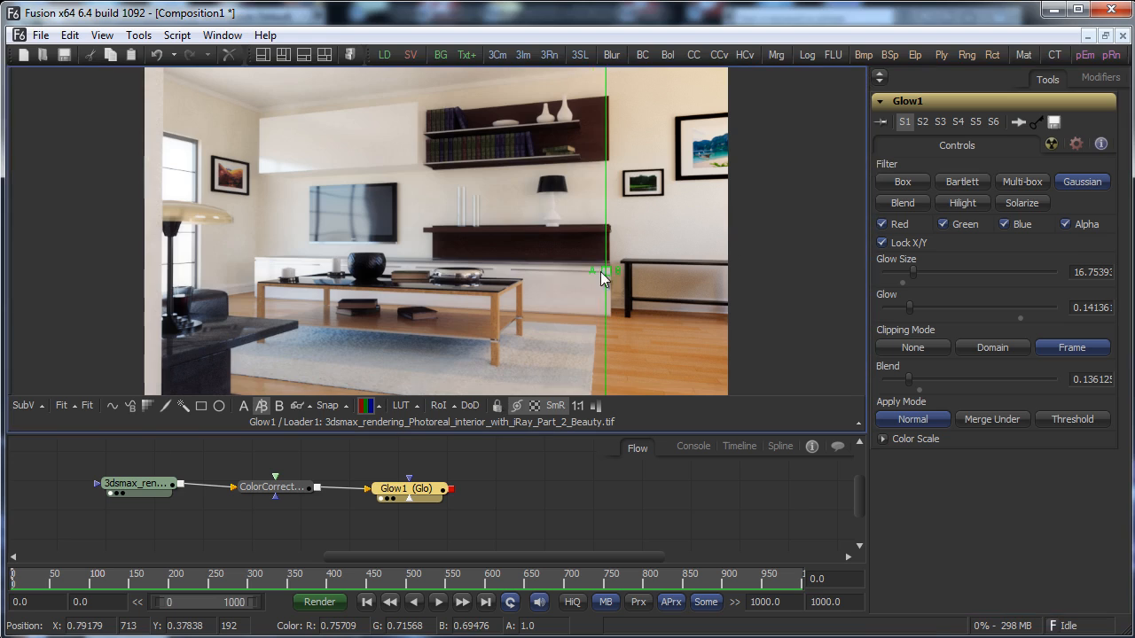
drag(600, 271, 785, 307)
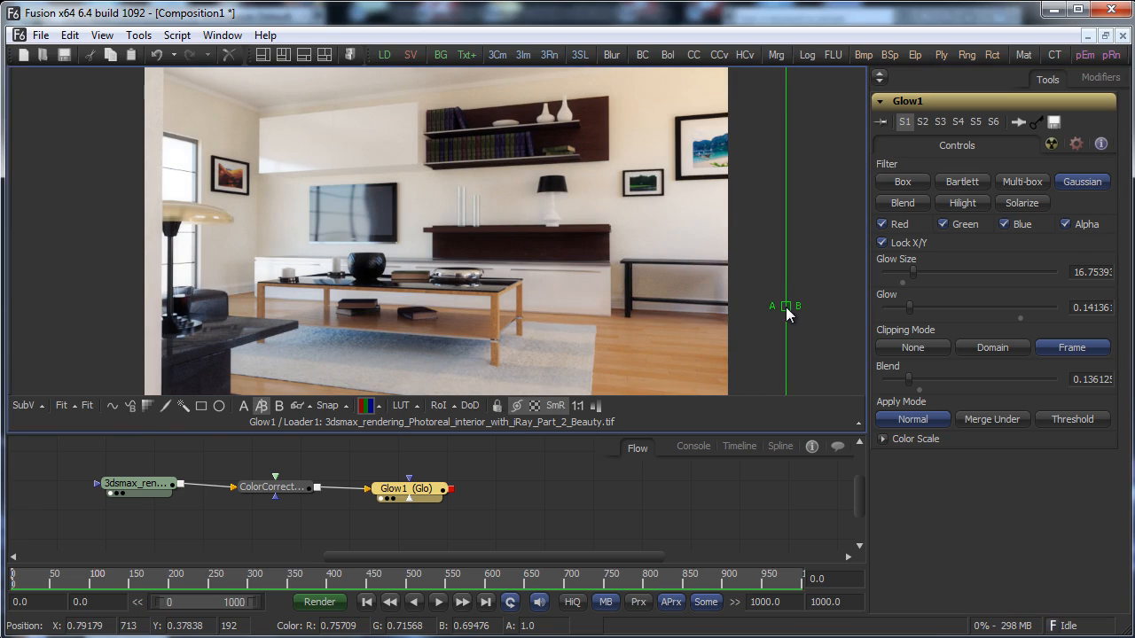
Add a Brightness/Contrast tool fed by the Glow and show its output in the viewer's A side.
right_click(501, 473)
mouse_move(589, 482)
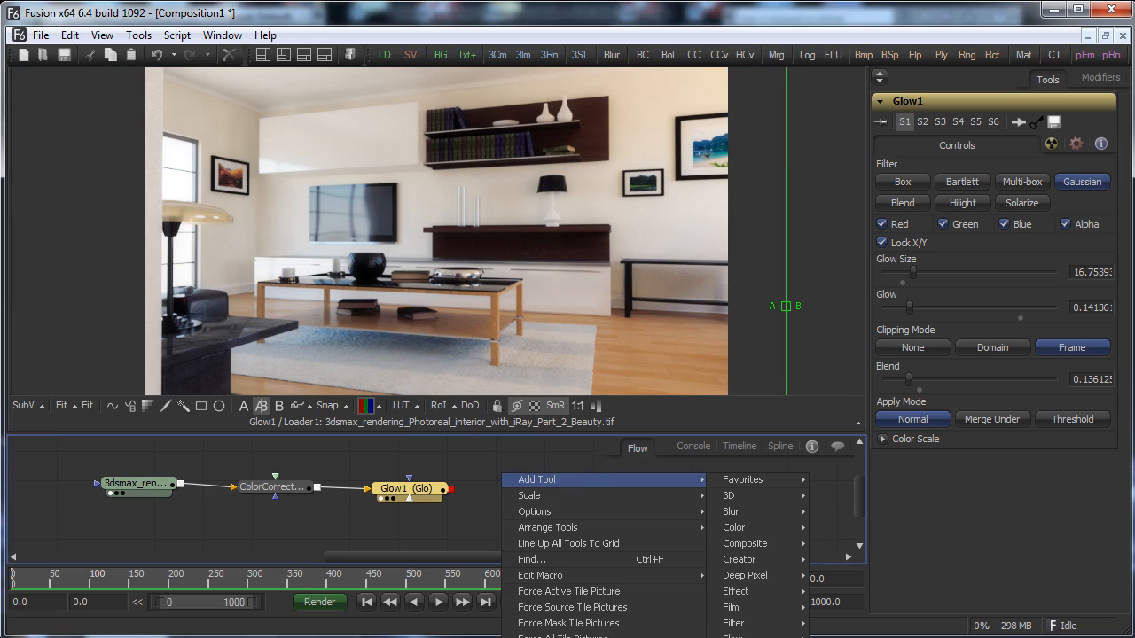
mouse_move(763, 528)
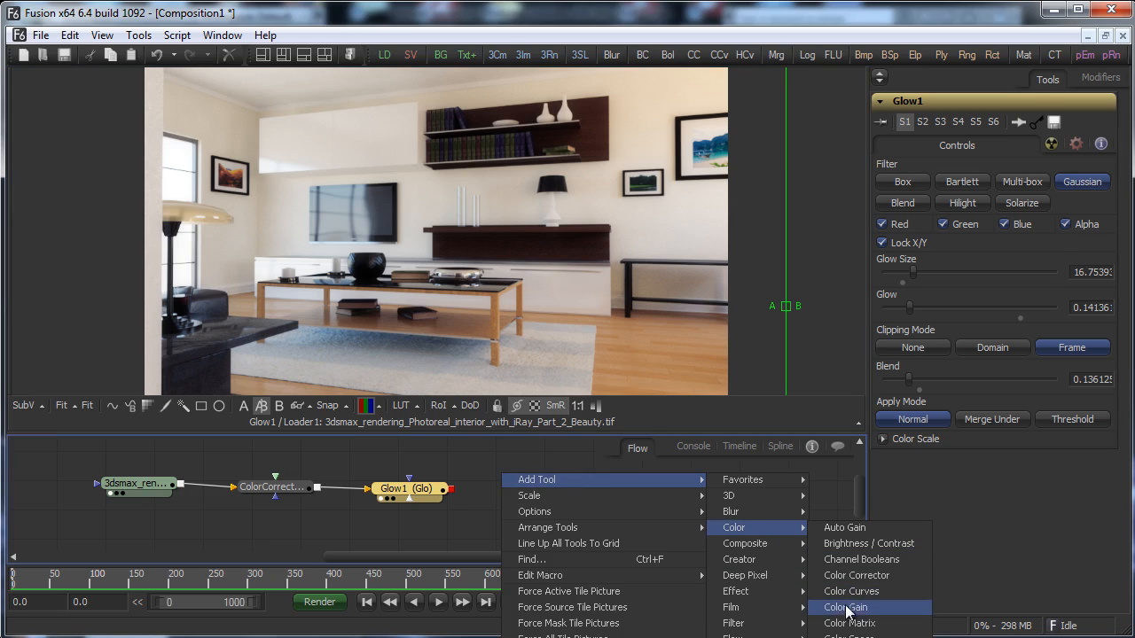
click(865, 543)
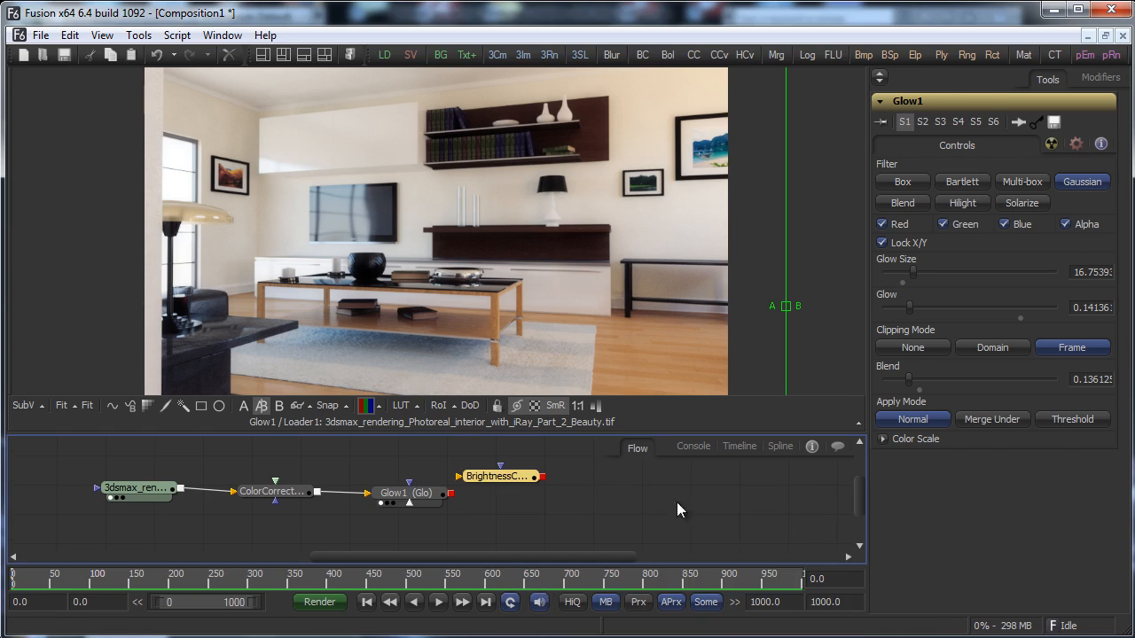
drag(459, 479, 532, 488)
drag(450, 493, 774, 276)
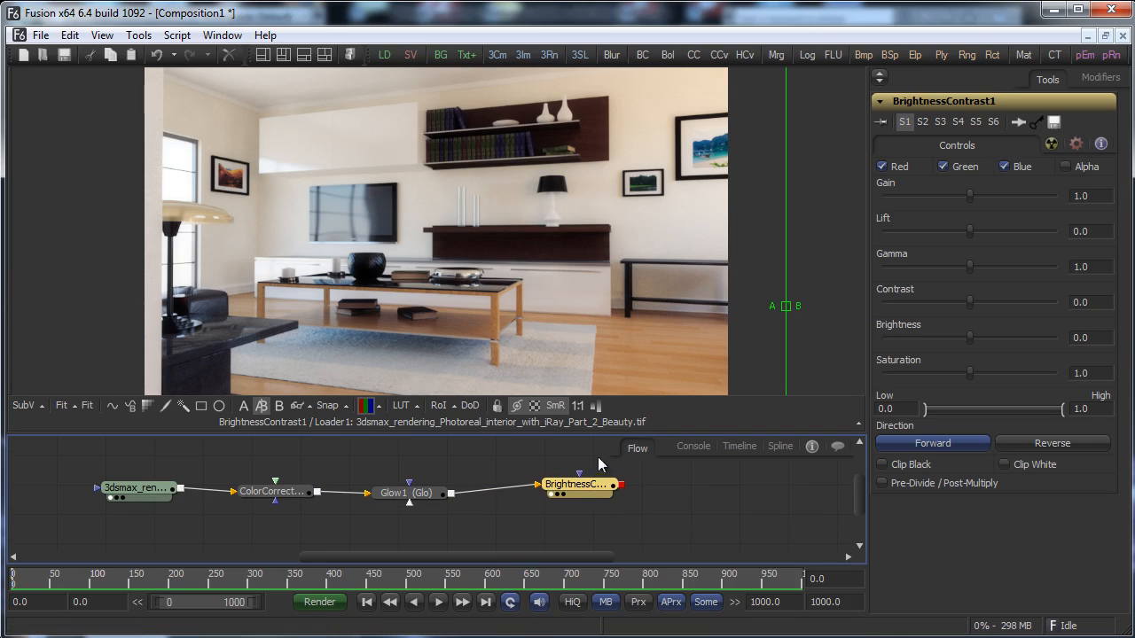
drag(581, 493, 600, 518)
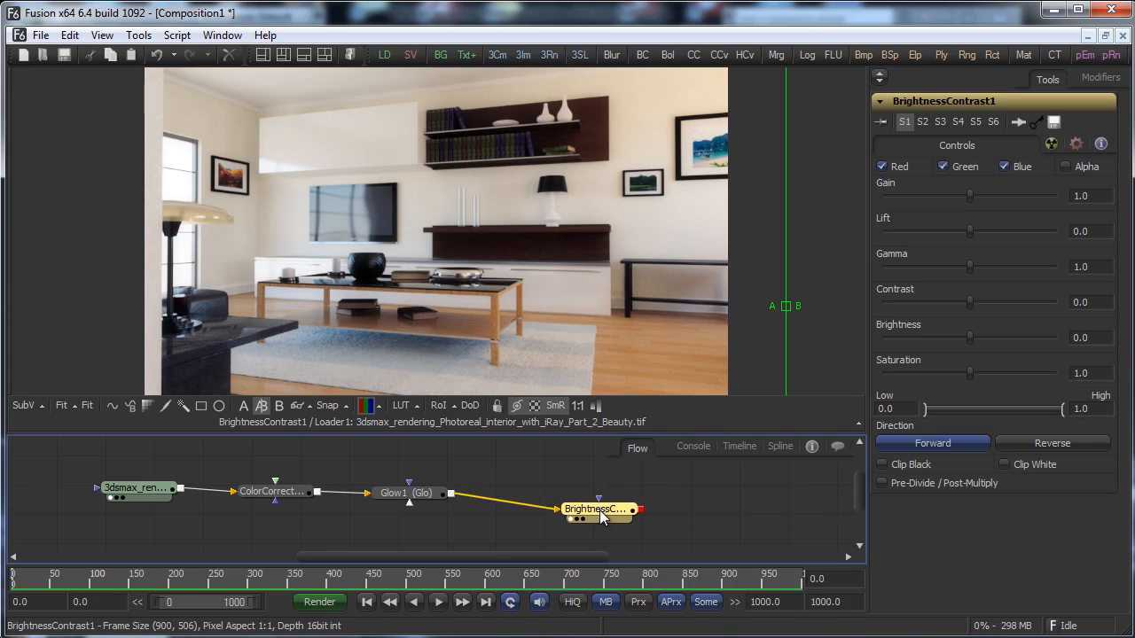
Add an Ellipse mask to the Brightness/Contrast tool and lower that tool's lift to about -0.22.
right_click(519, 472)
mouse_move(666, 484)
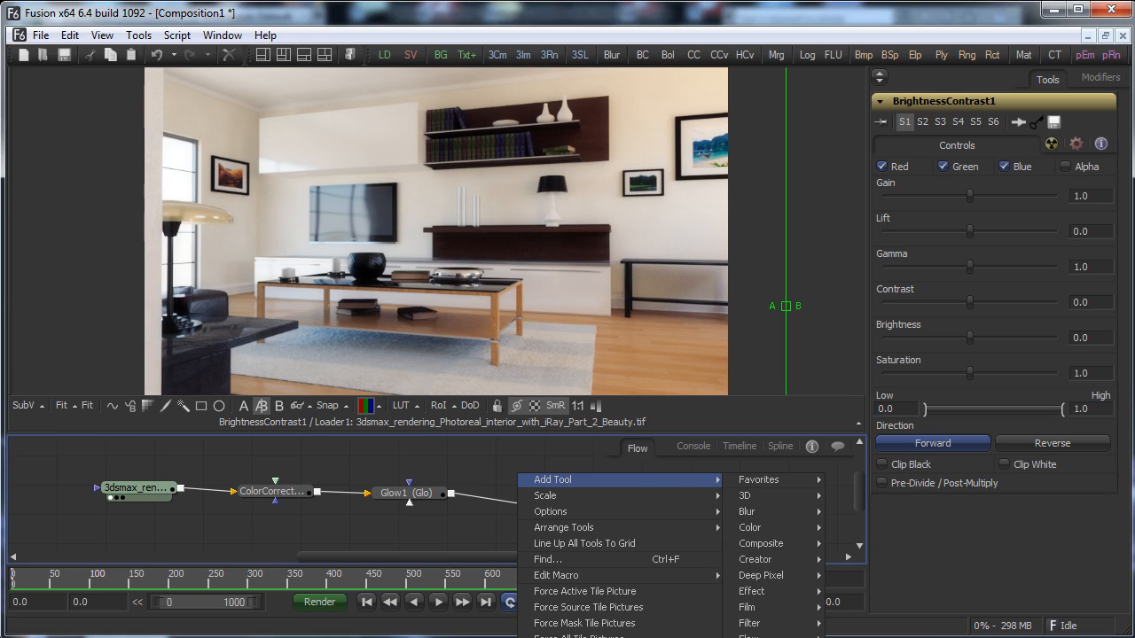
click(855, 637)
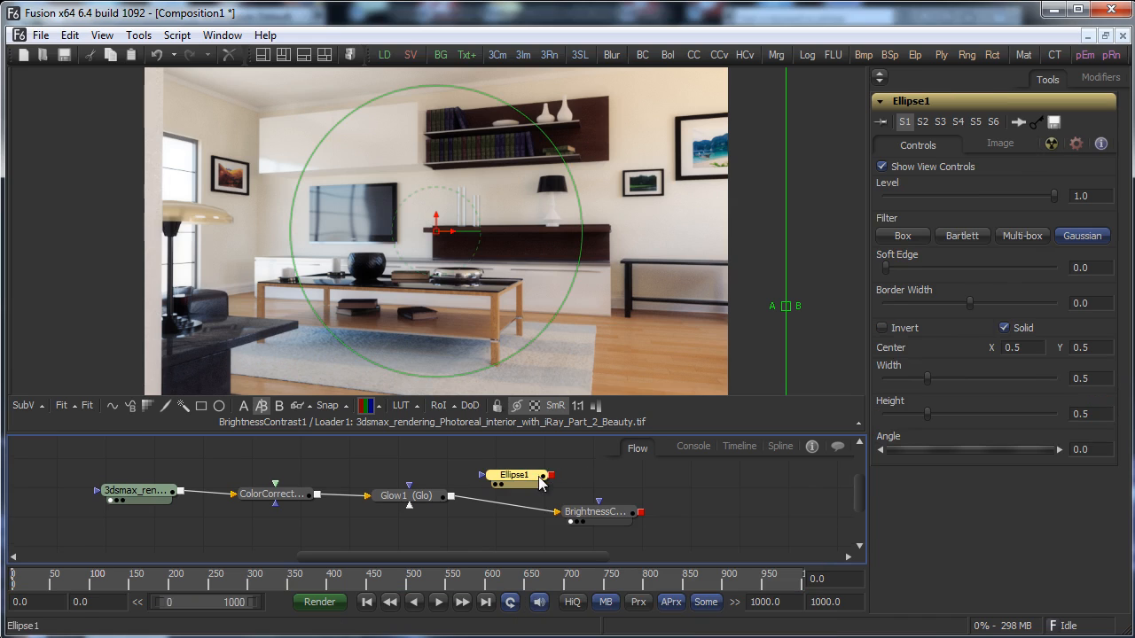
drag(552, 476, 601, 506)
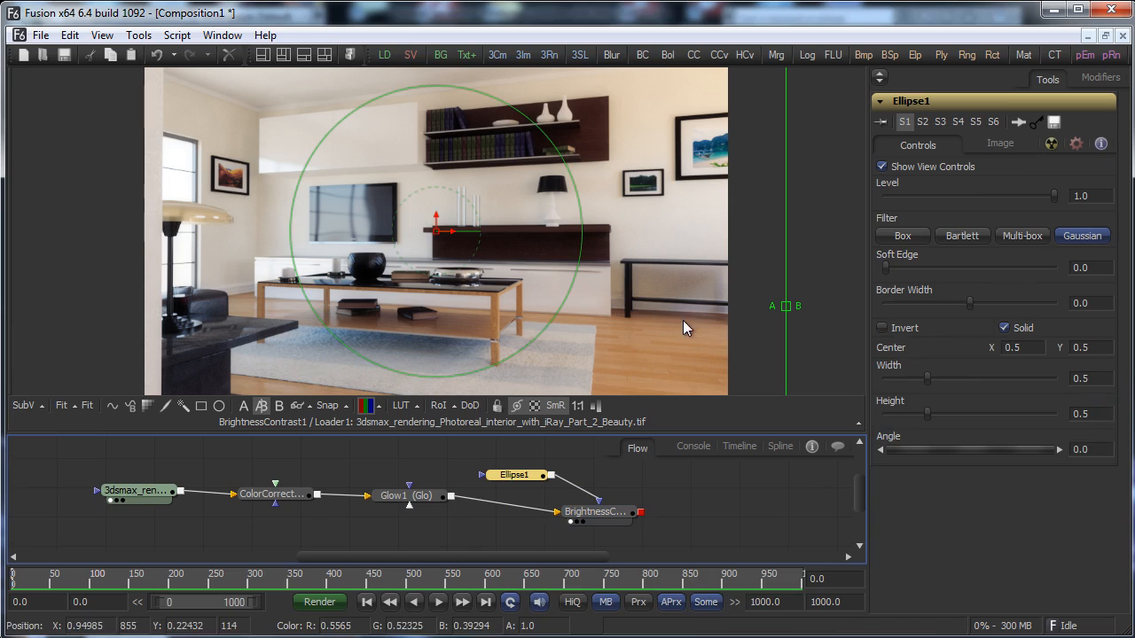
click(606, 514)
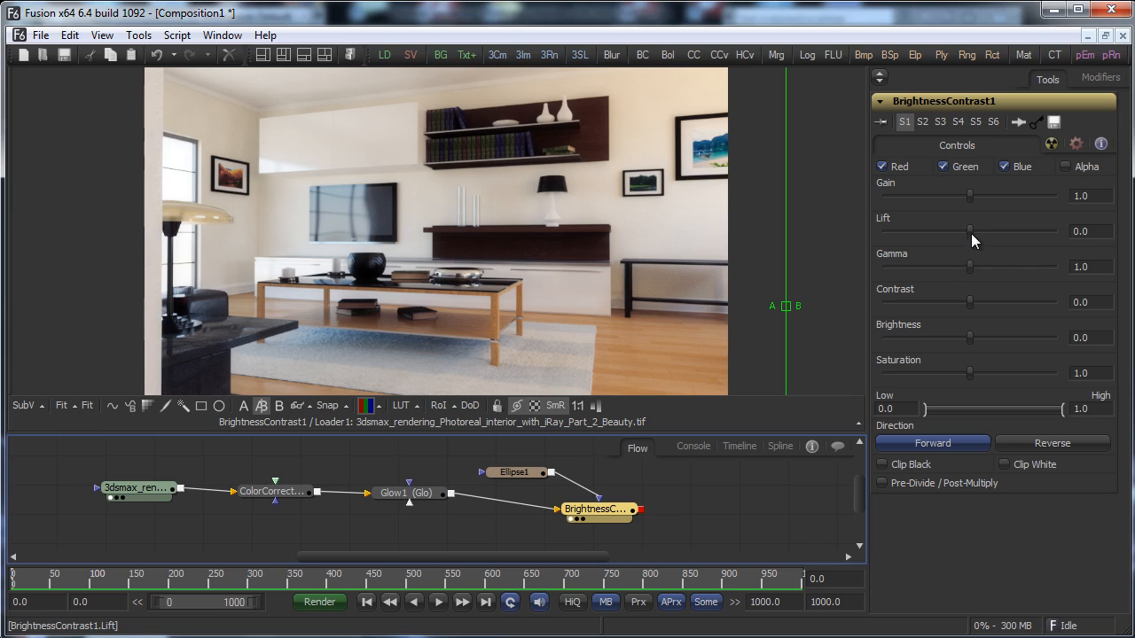
drag(971, 233, 951, 229)
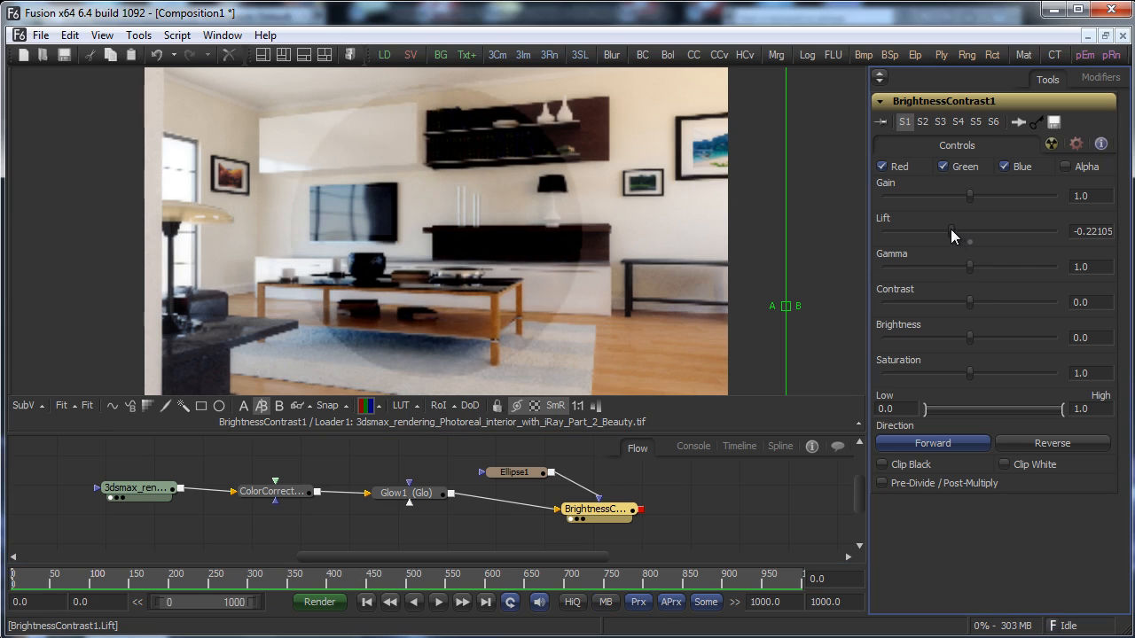
Invert the Ellipse mask and enlarge it to a width of about 0.96 and a height of about 0.58.
click(514, 472)
click(882, 327)
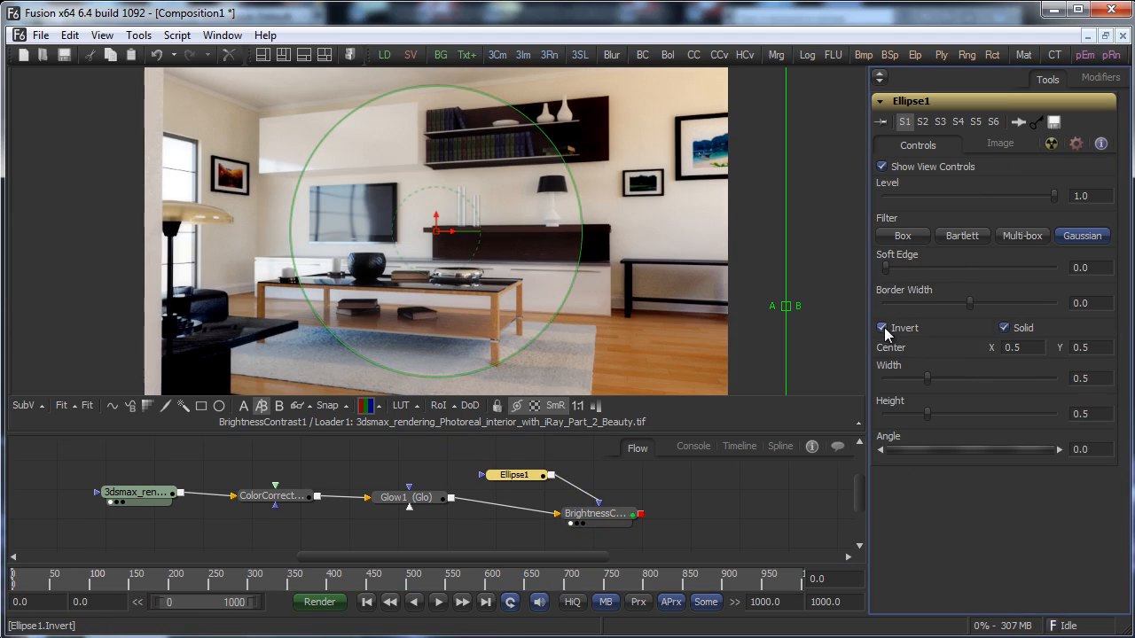
drag(582, 234, 729, 243)
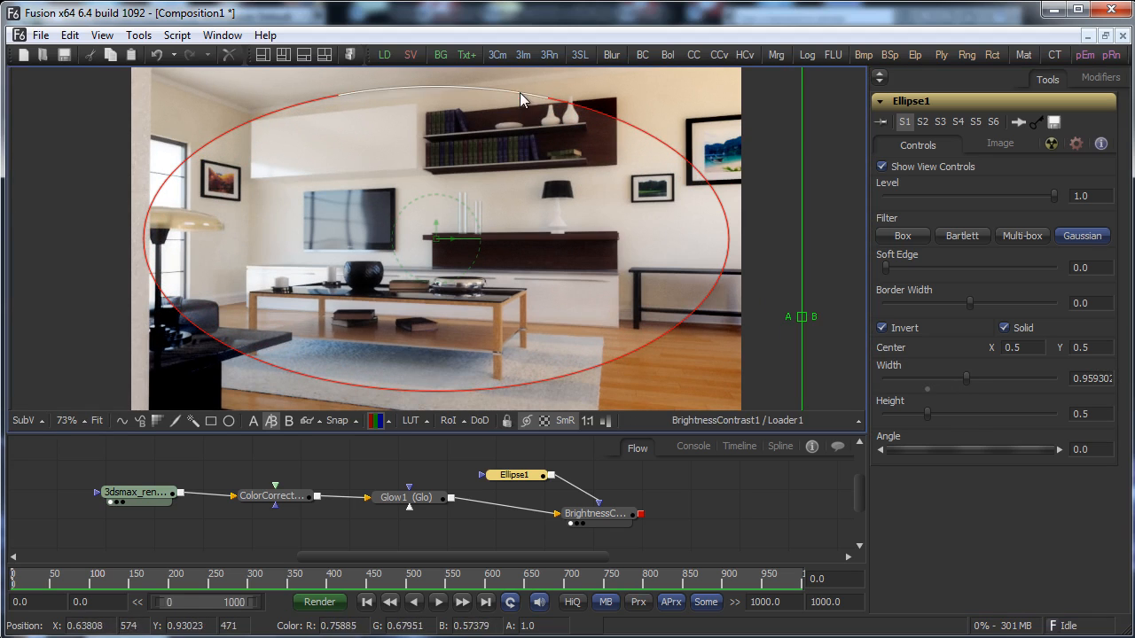
drag(520, 92, 517, 62)
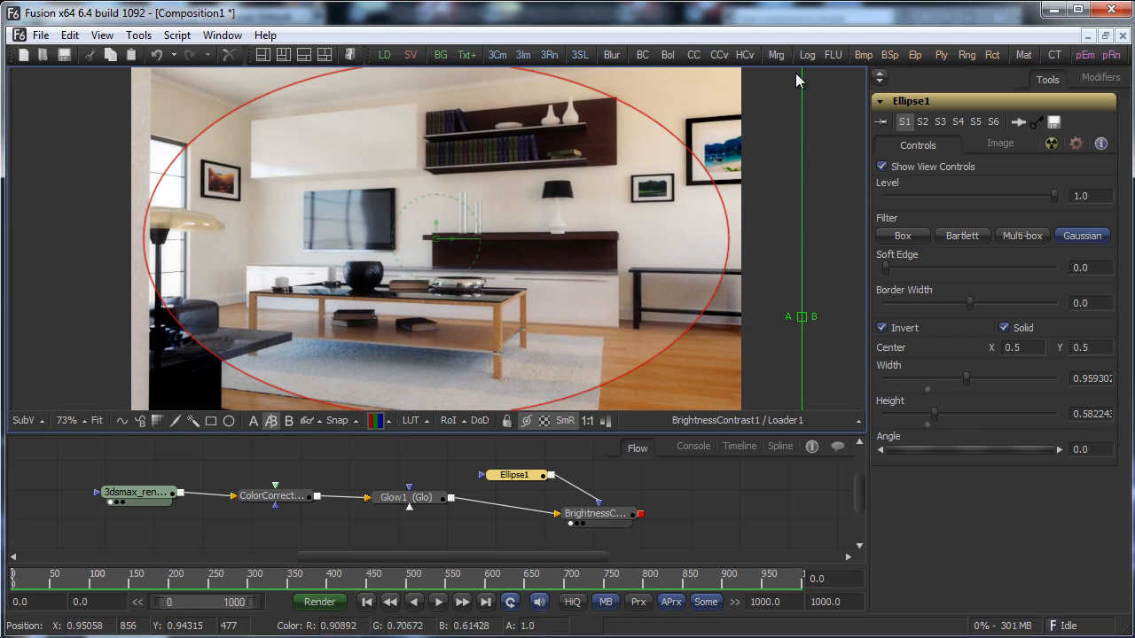
Lower the Brightness/Contrast lift to about -0.35 and raise the Ellipse mask's soft edge beyond 0.018 for a gradual vignette.
click(599, 514)
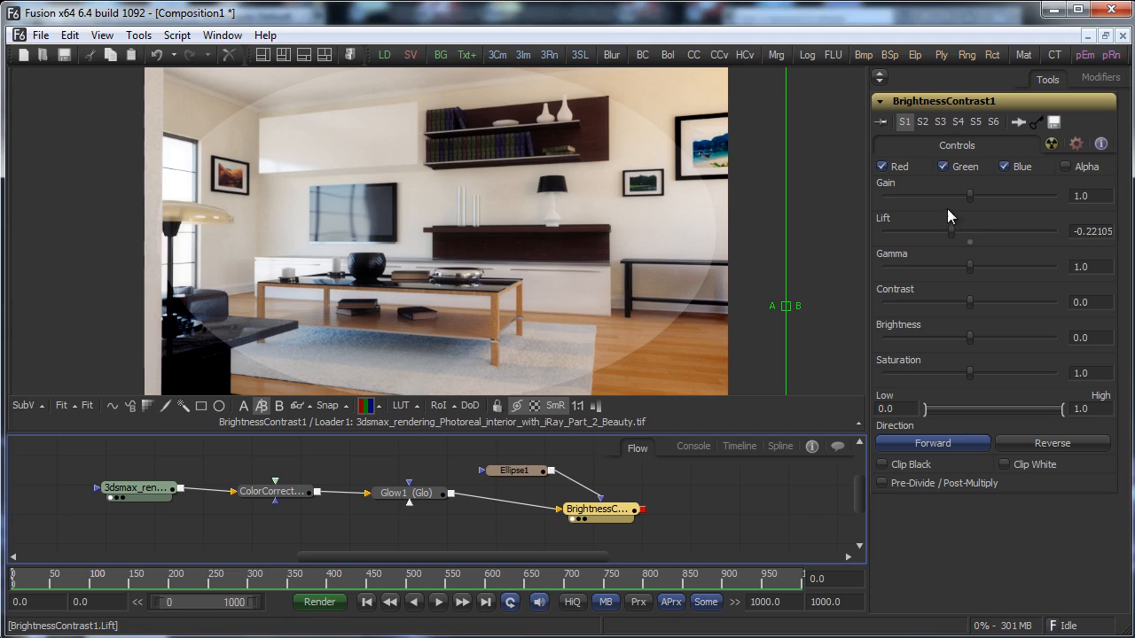
click(514, 471)
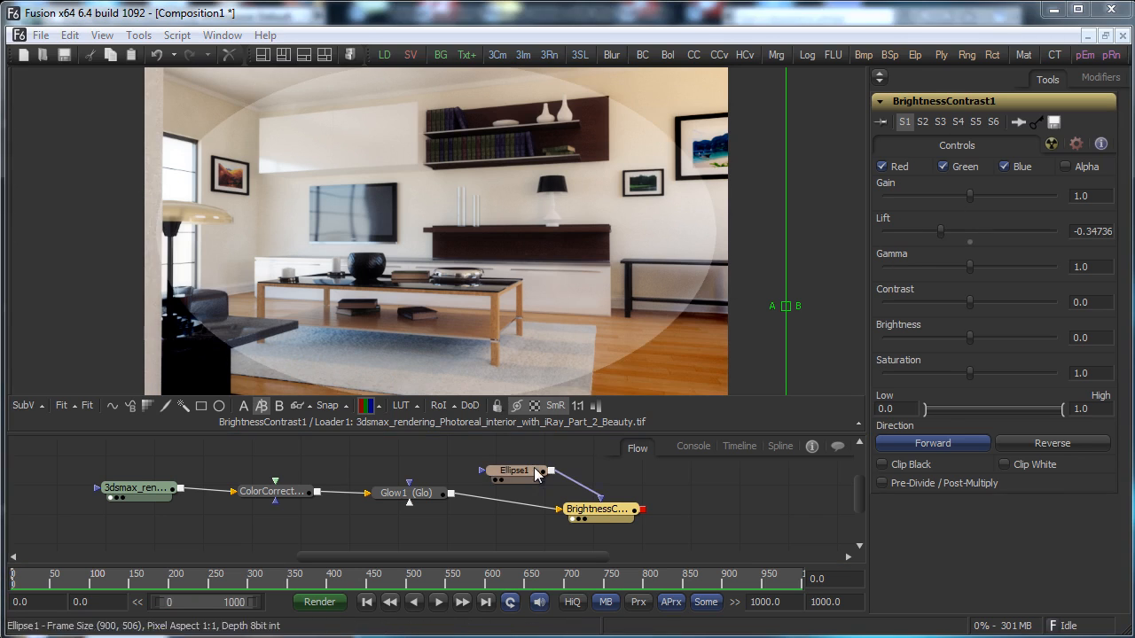
drag(886, 268, 901, 267)
click(599, 514)
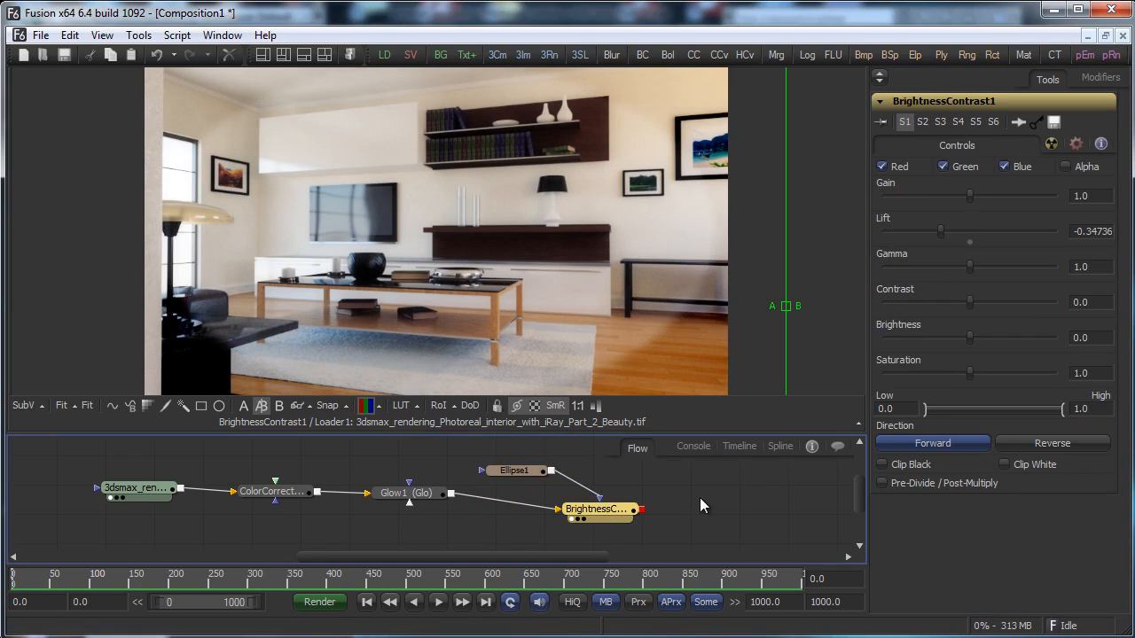
click(515, 470)
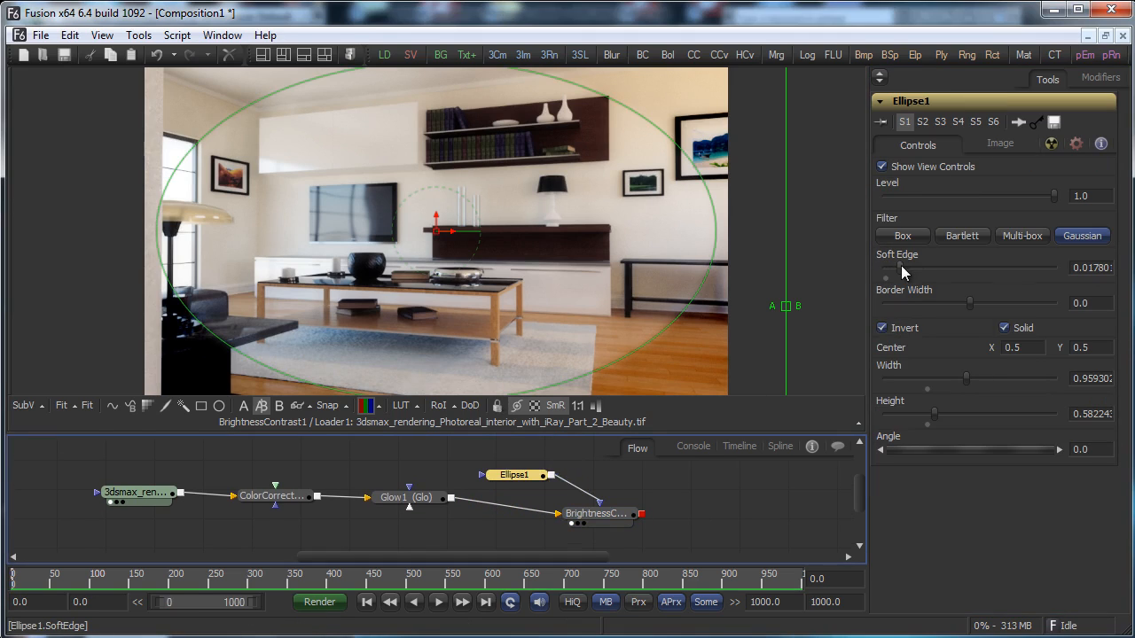
drag(901, 266, 926, 269)
click(608, 511)
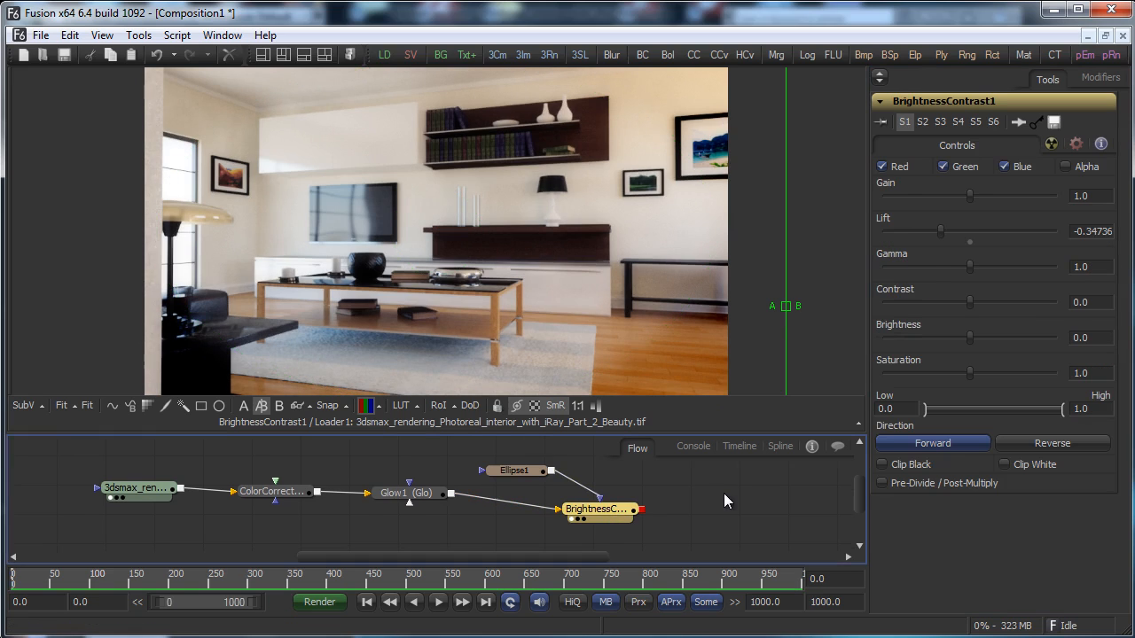
Resize the Ellipse mask to a width of about 1.0 and a height of about 0.64.
click(514, 471)
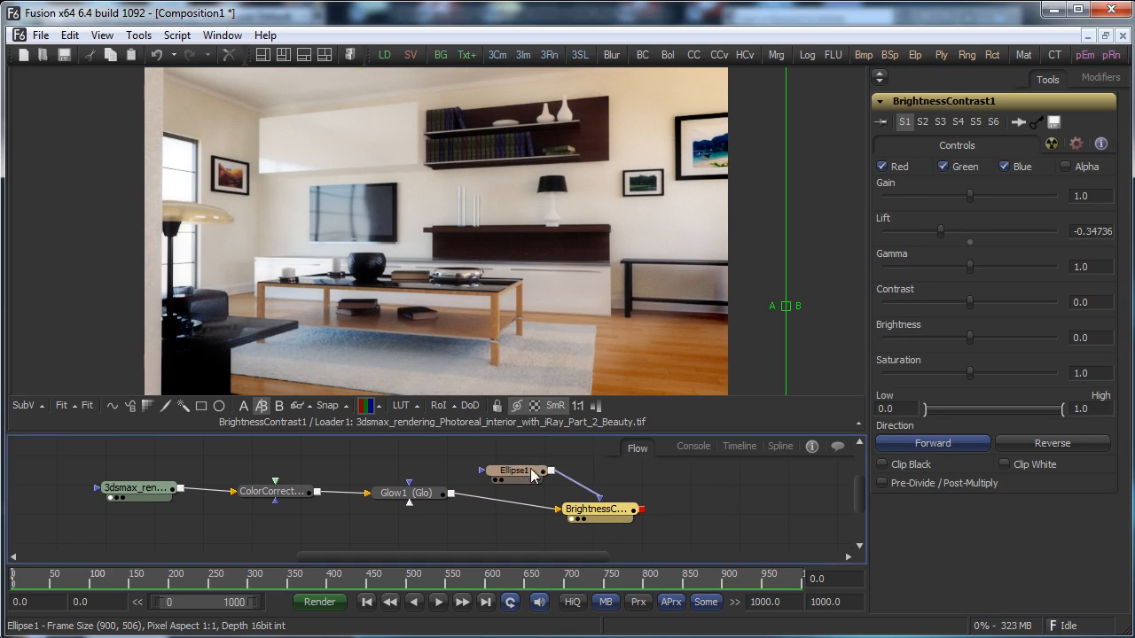
drag(657, 336, 691, 356)
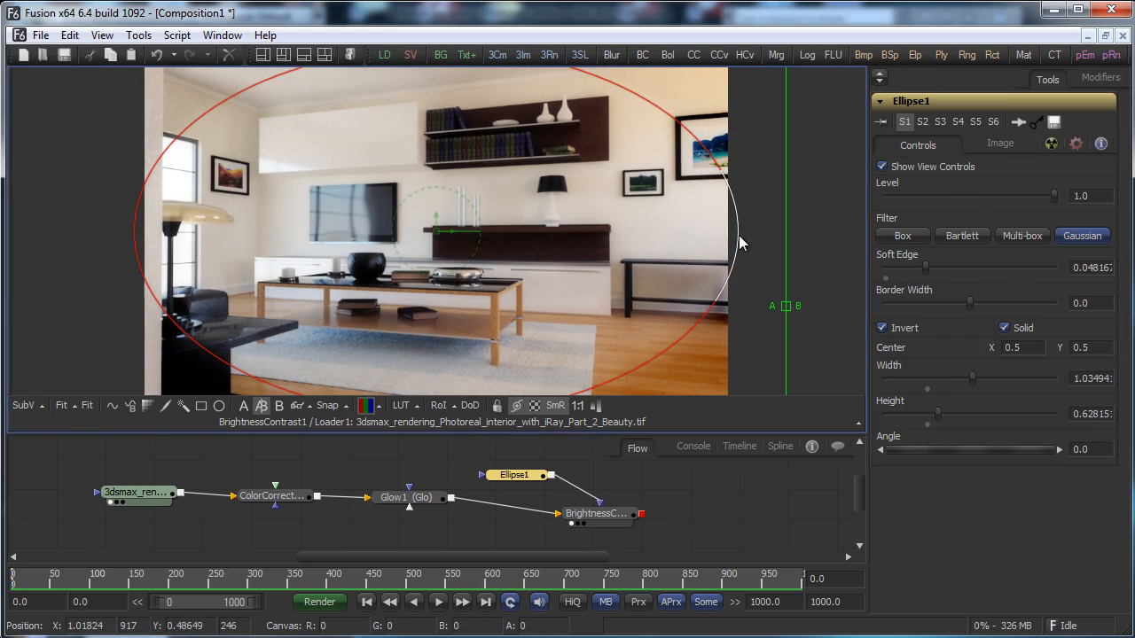
drag(739, 240, 720, 239)
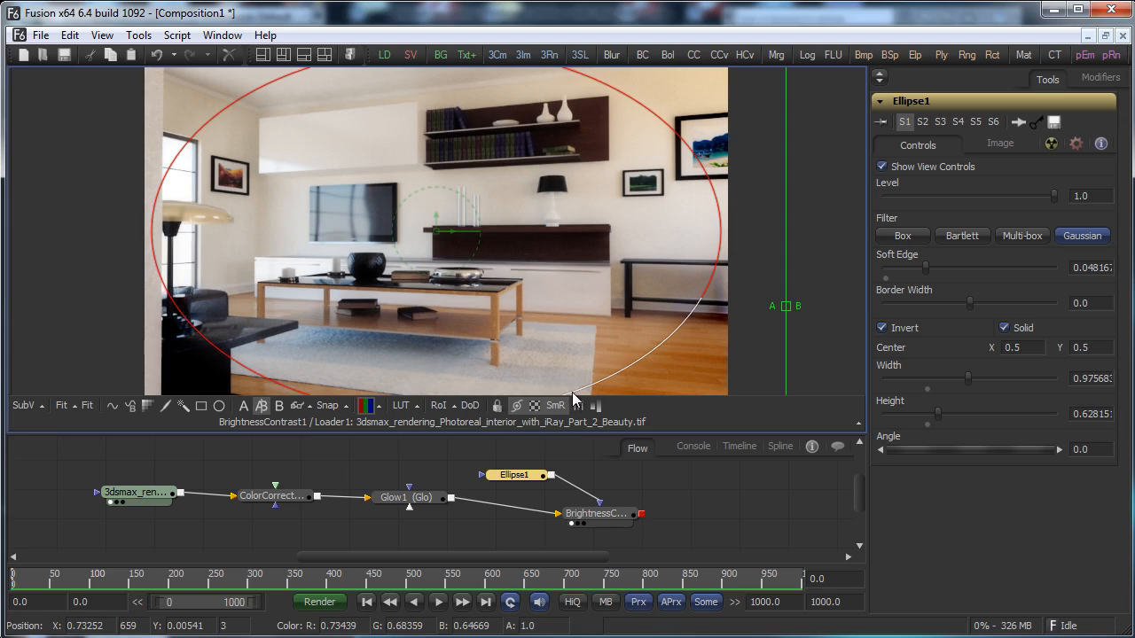
drag(578, 372, 590, 384)
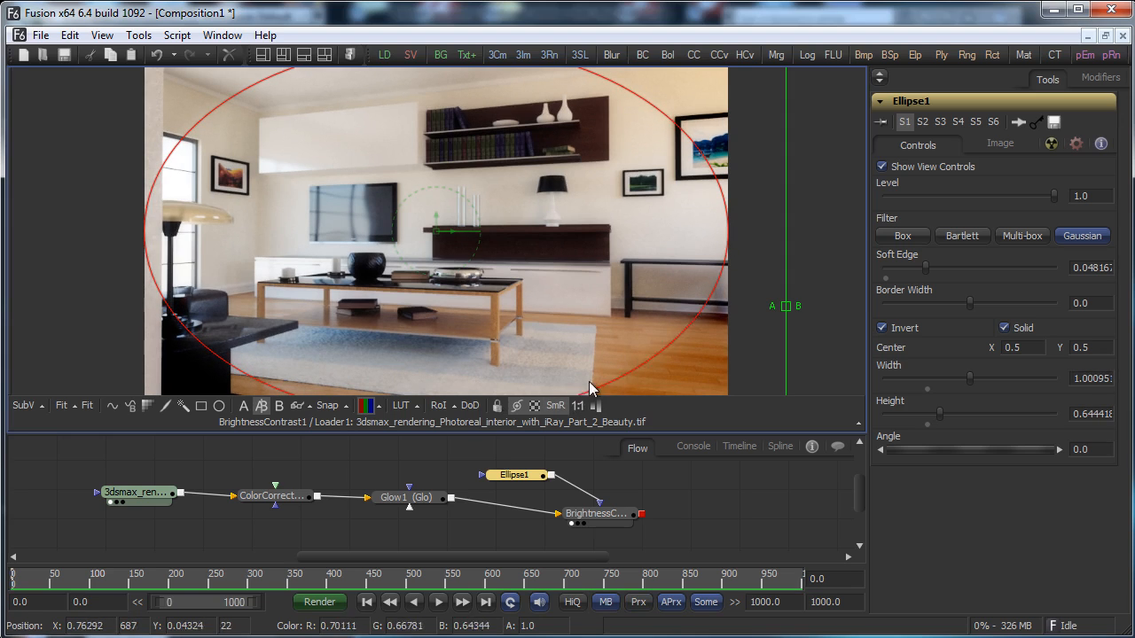
Set the Brightness/Contrast tool's lift to about -0.17 and its brightness to about -0.15.
click(625, 511)
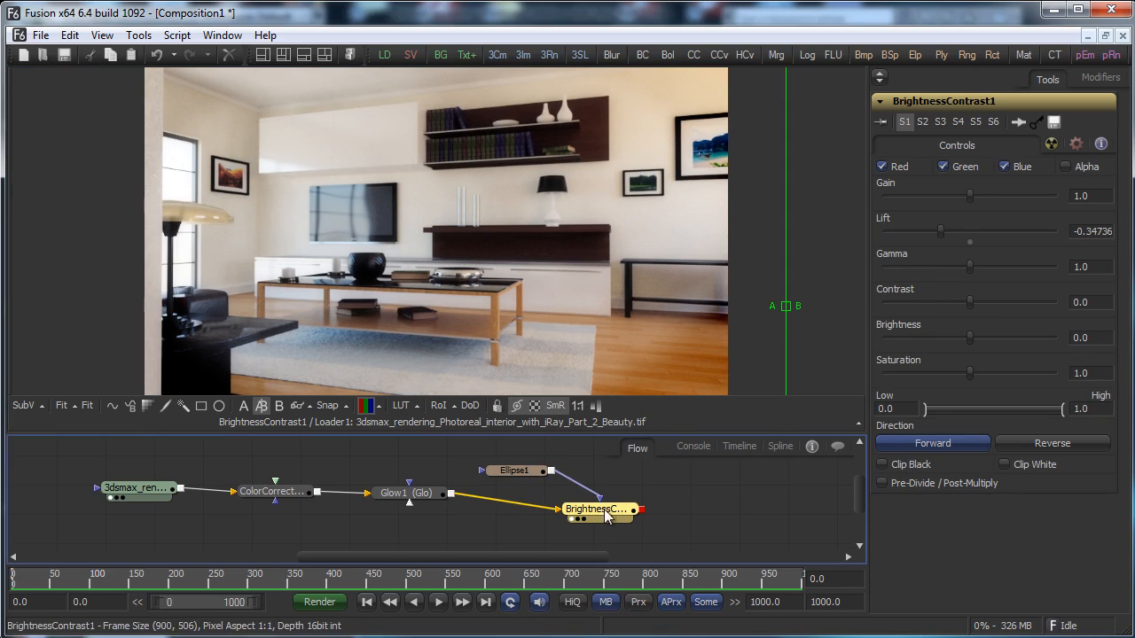
drag(937, 232, 954, 234)
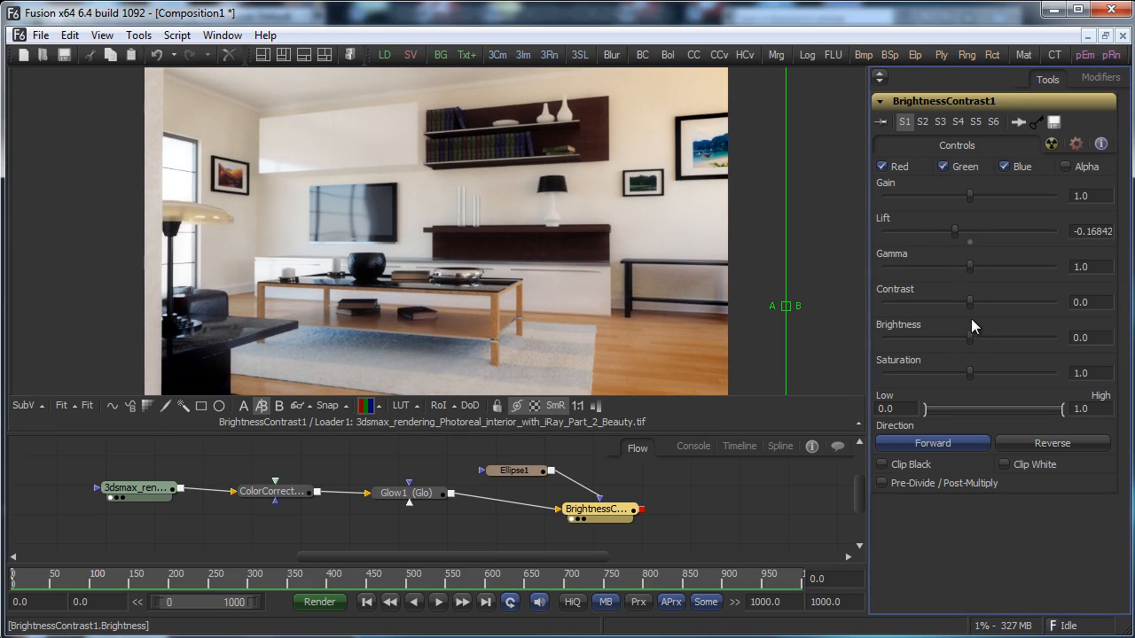
drag(969, 336, 958, 334)
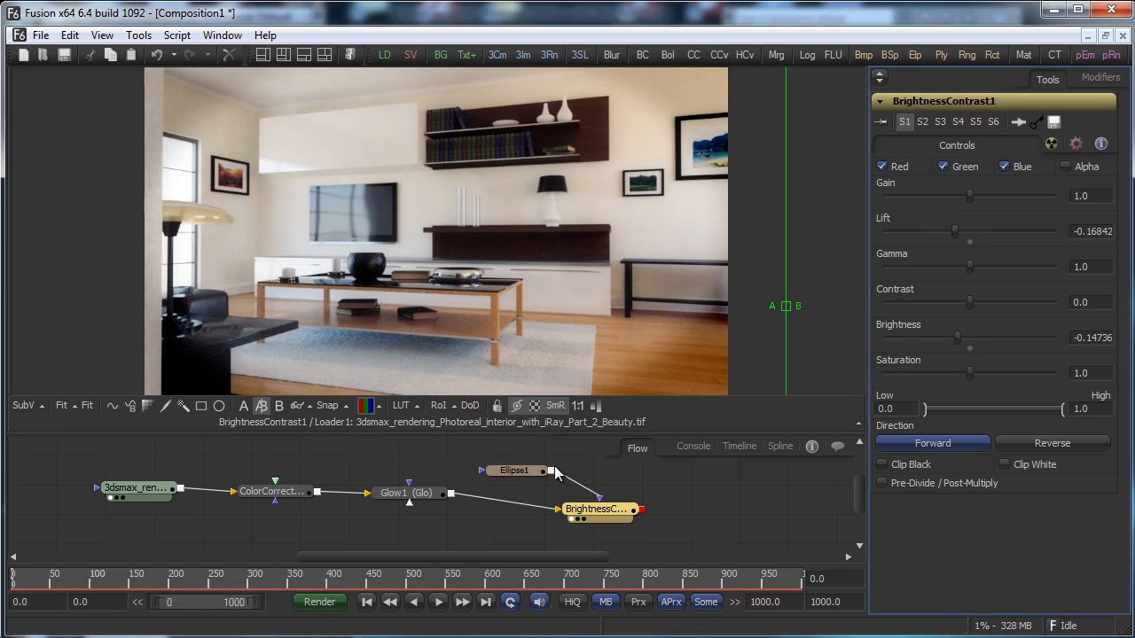
Raise the Ellipse mask's soft edge to about 0.093.
click(515, 470)
drag(928, 268, 967, 269)
click(694, 448)
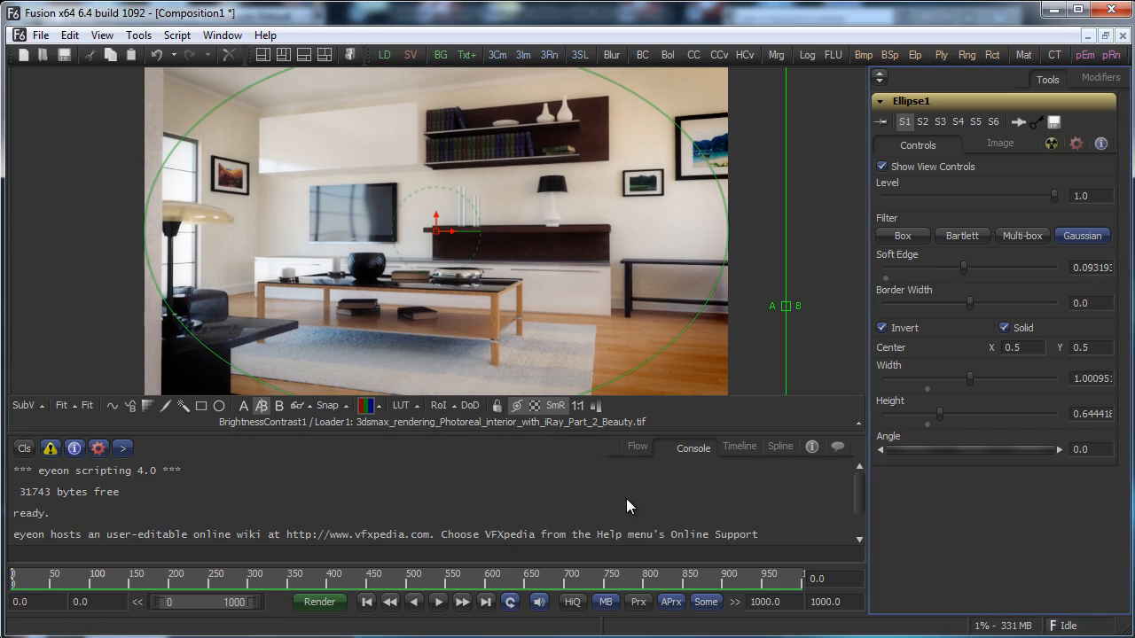
click(635, 446)
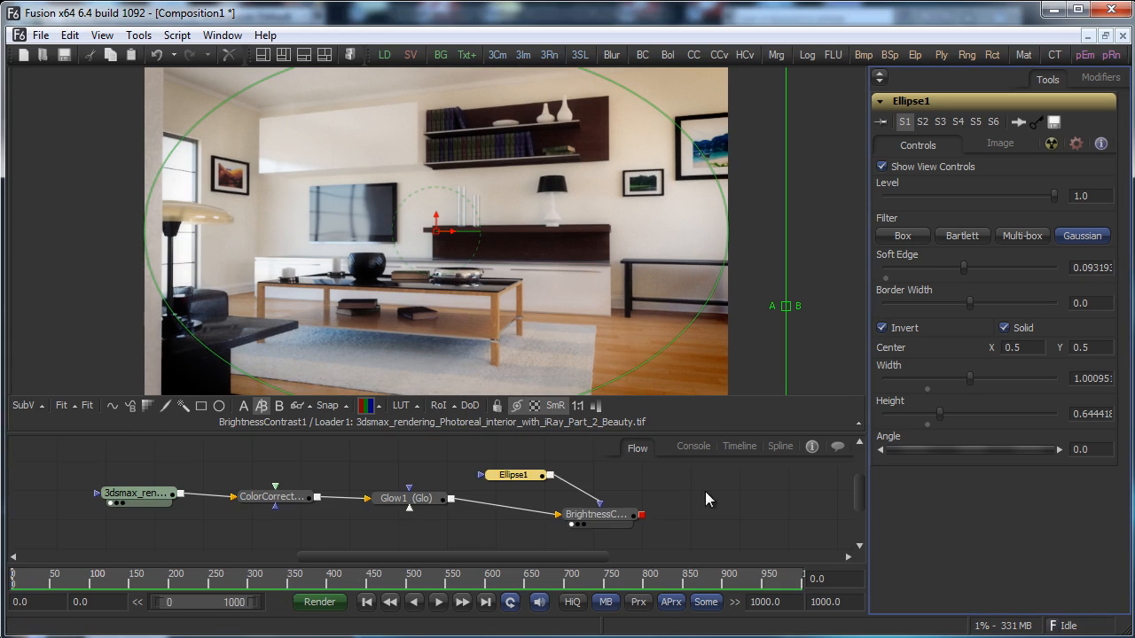
Add a second Color Corrector after the Brightness/Contrast tool, feed it that tool's output and show it in the viewer.
click(613, 514)
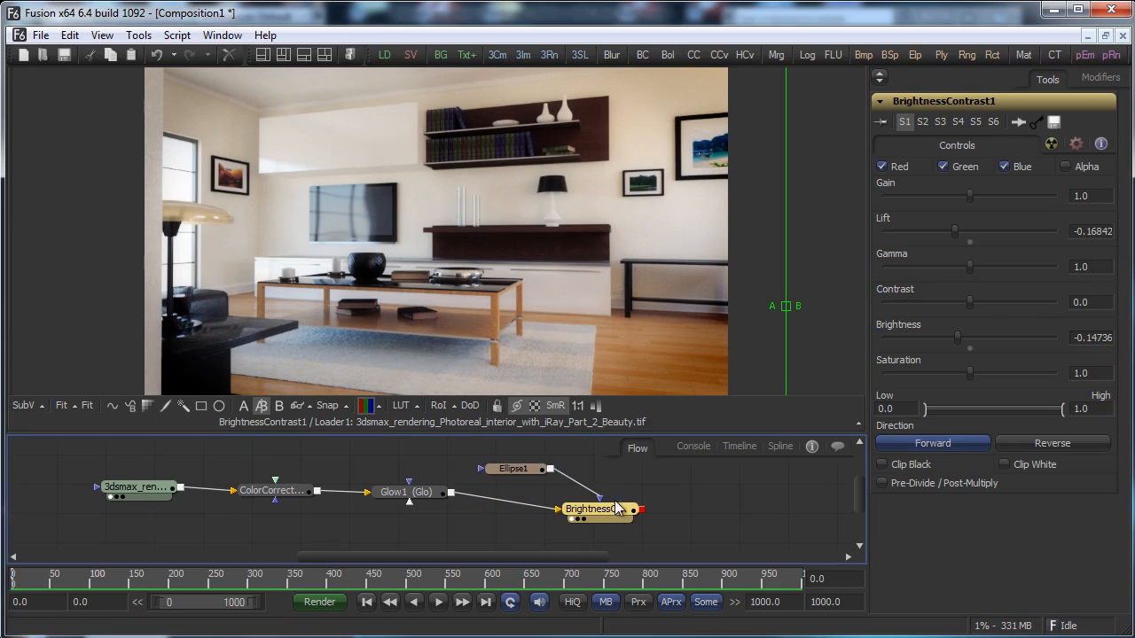
drag(599, 511, 584, 518)
right_click(687, 491)
mouse_move(688, 492)
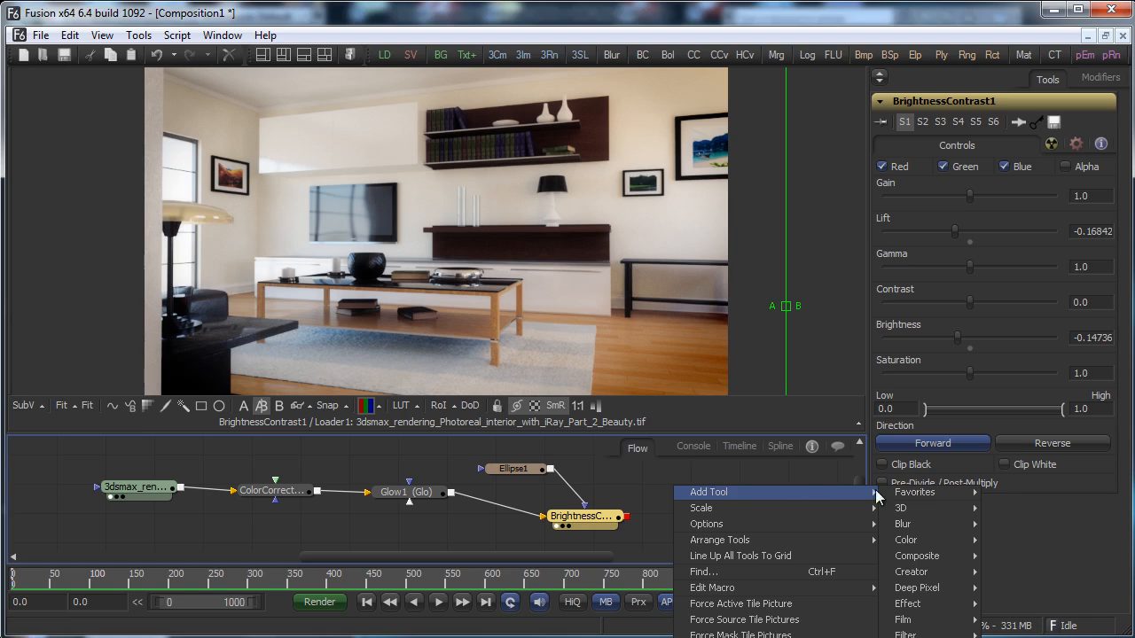
mouse_move(960, 543)
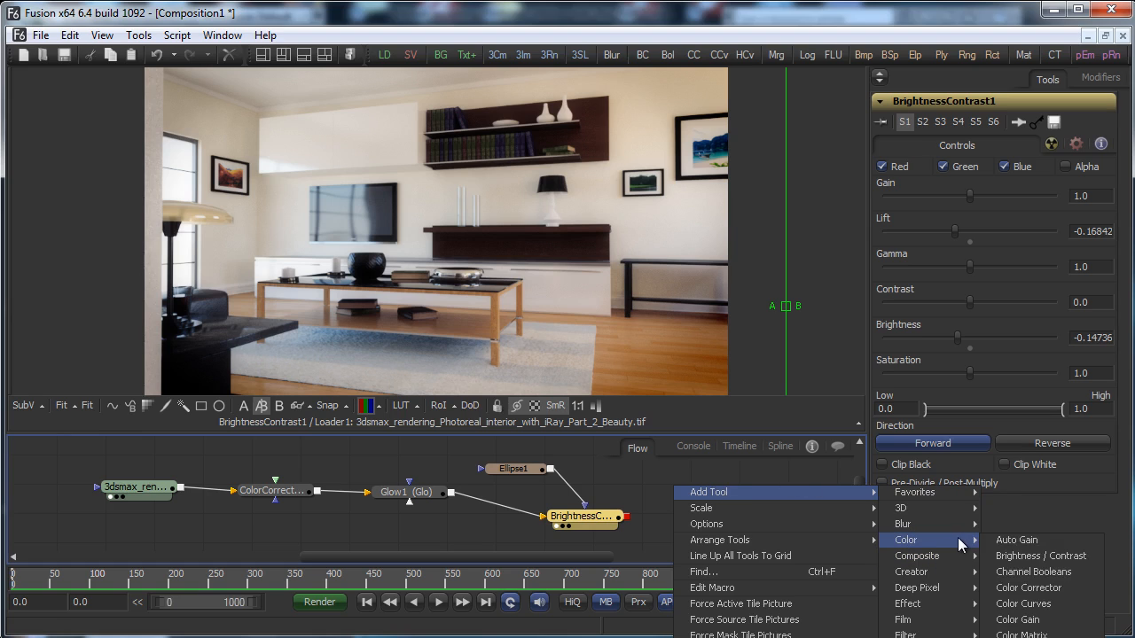
click(1028, 588)
drag(689, 493, 732, 520)
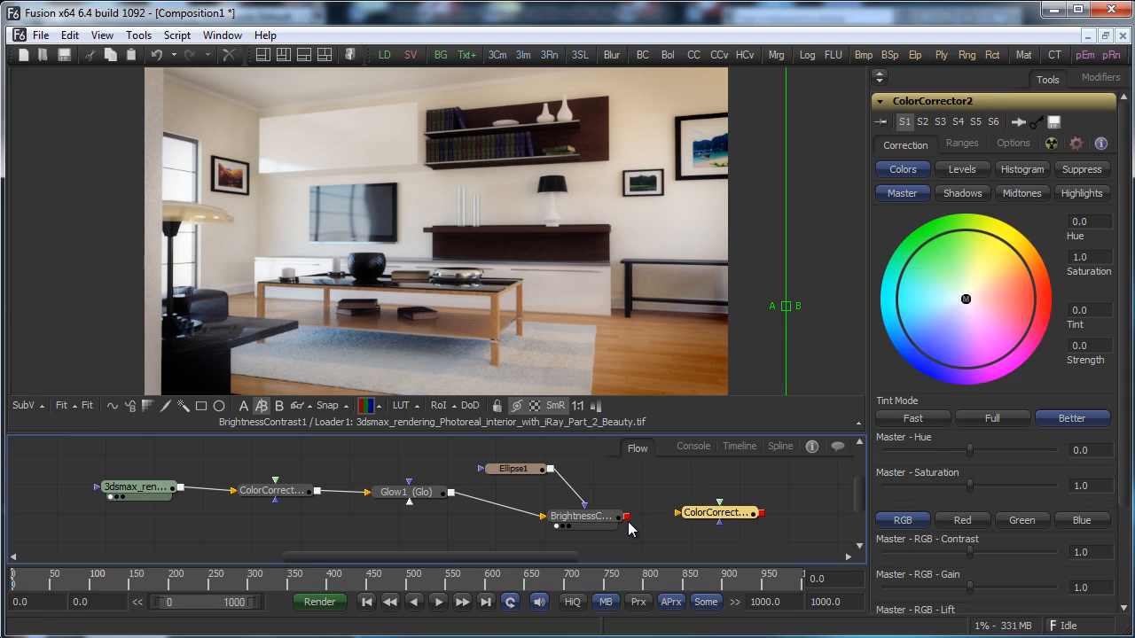
drag(626, 516, 681, 514)
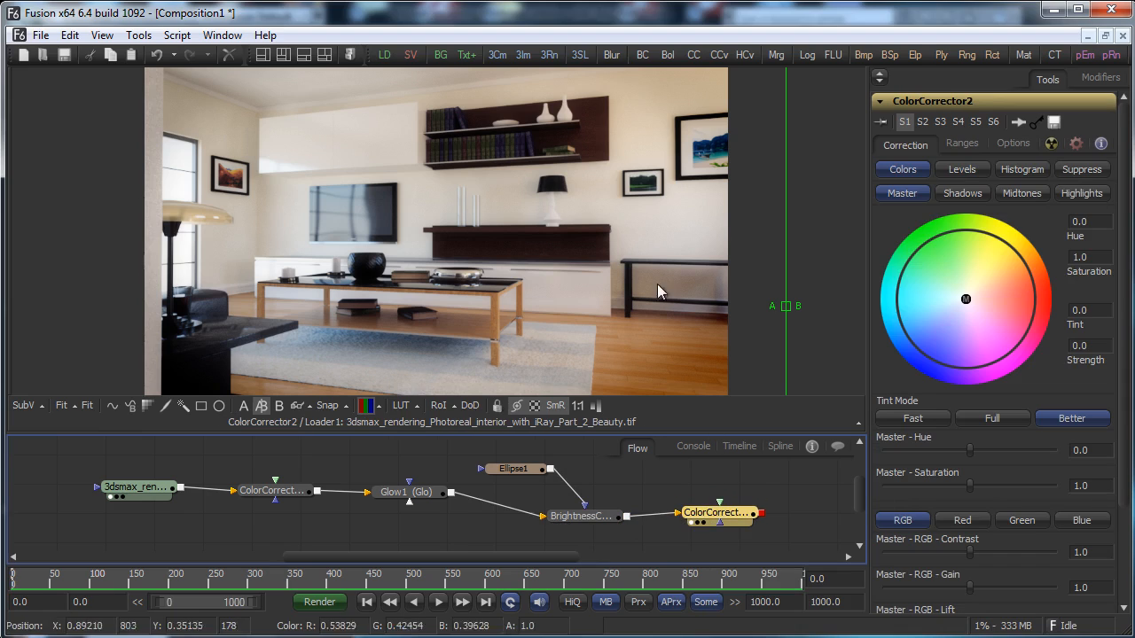
Mask the second Color Corrector with the Ellipse and give it a warm master tint of 0.125 with a strength of about 0.14.
drag(551, 468, 681, 492)
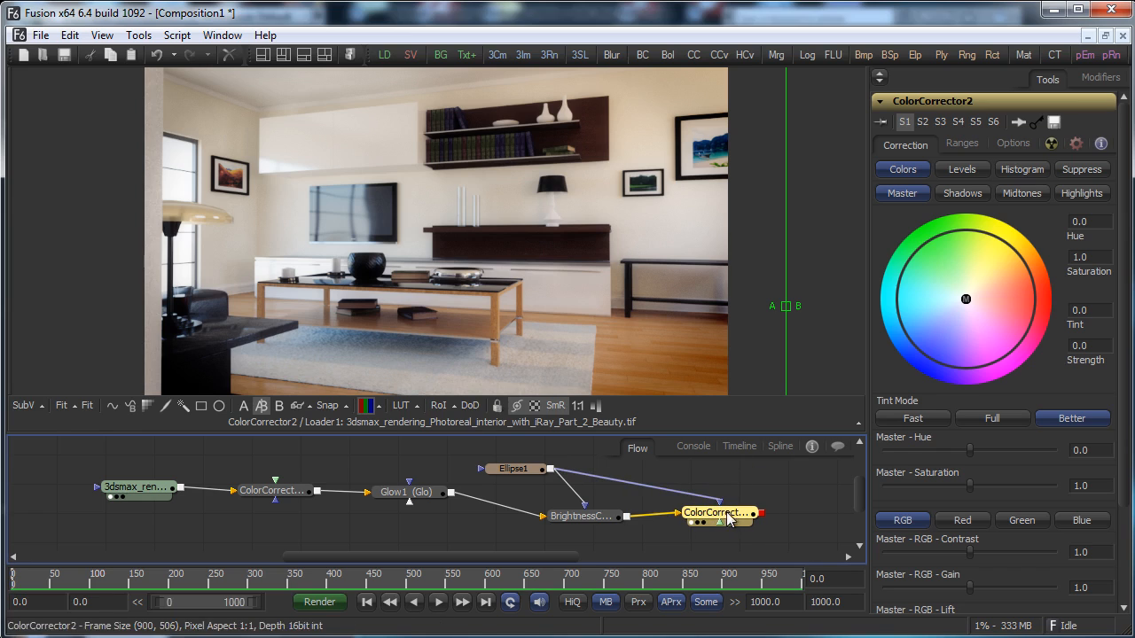
drag(958, 304, 984, 284)
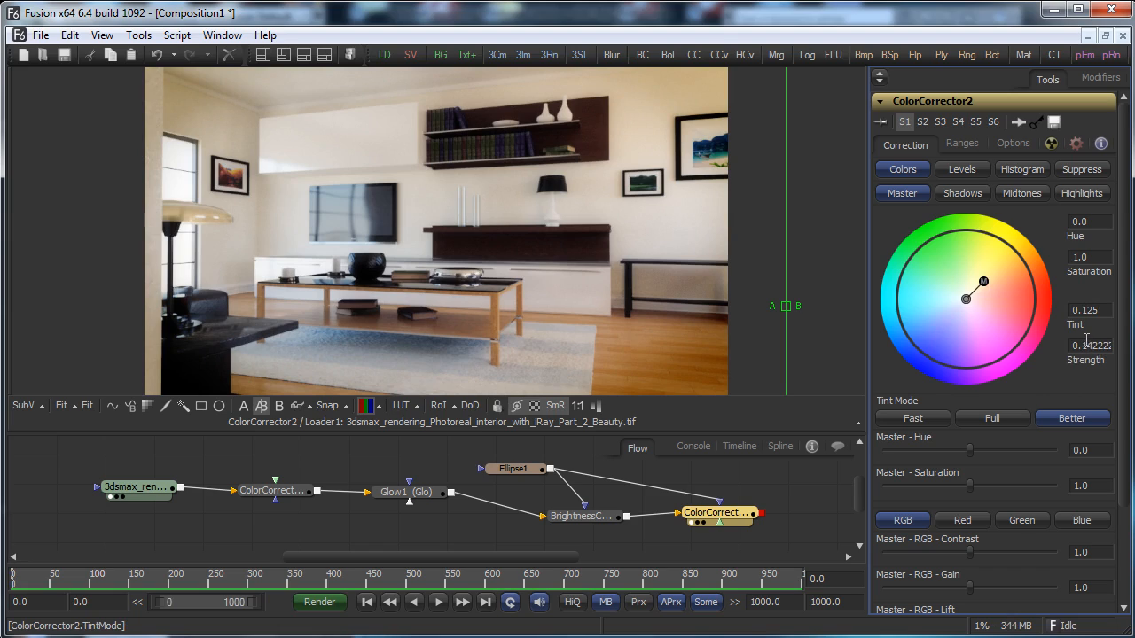
drag(720, 514, 707, 515)
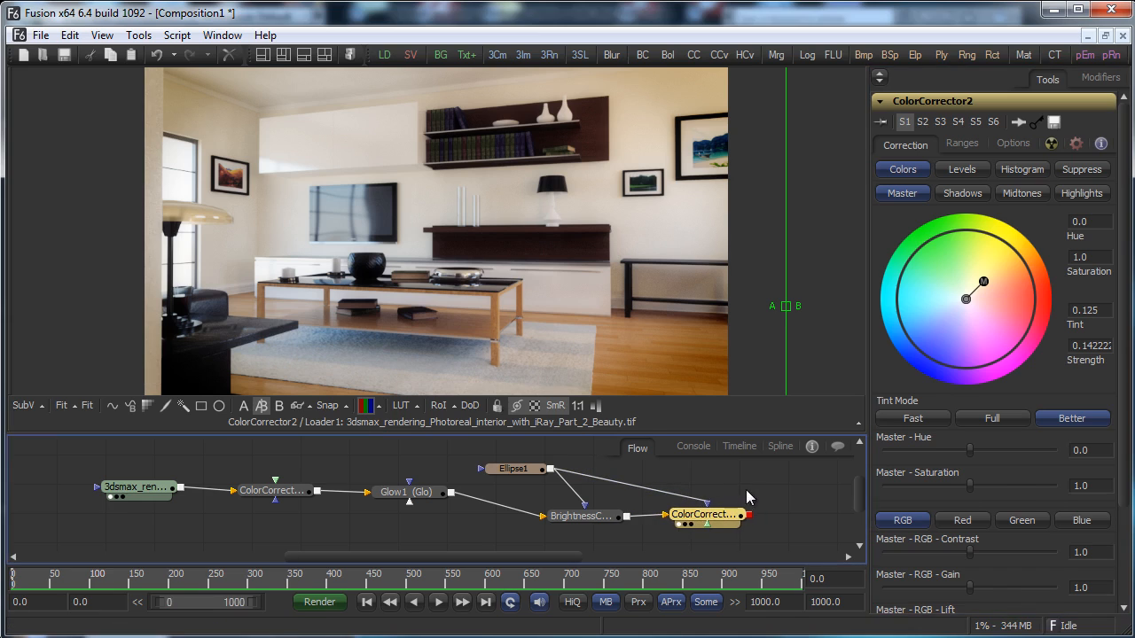
Add a film Grain tool fed by the second Color Corrector and show its output in the viewer.
right_click(746, 489)
mouse_move(775, 498)
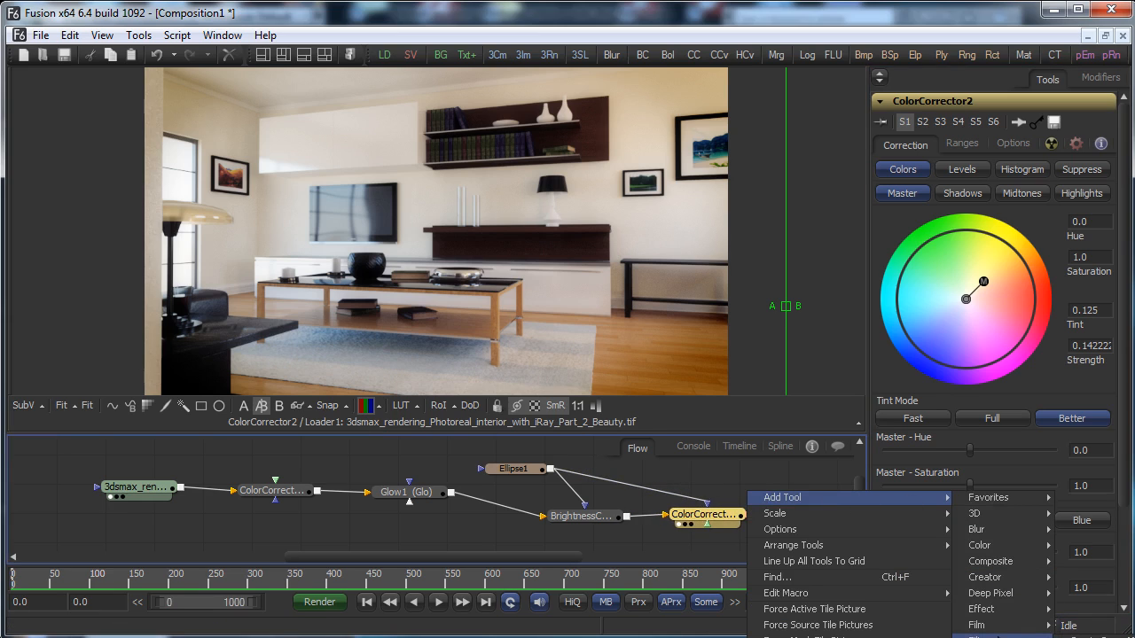
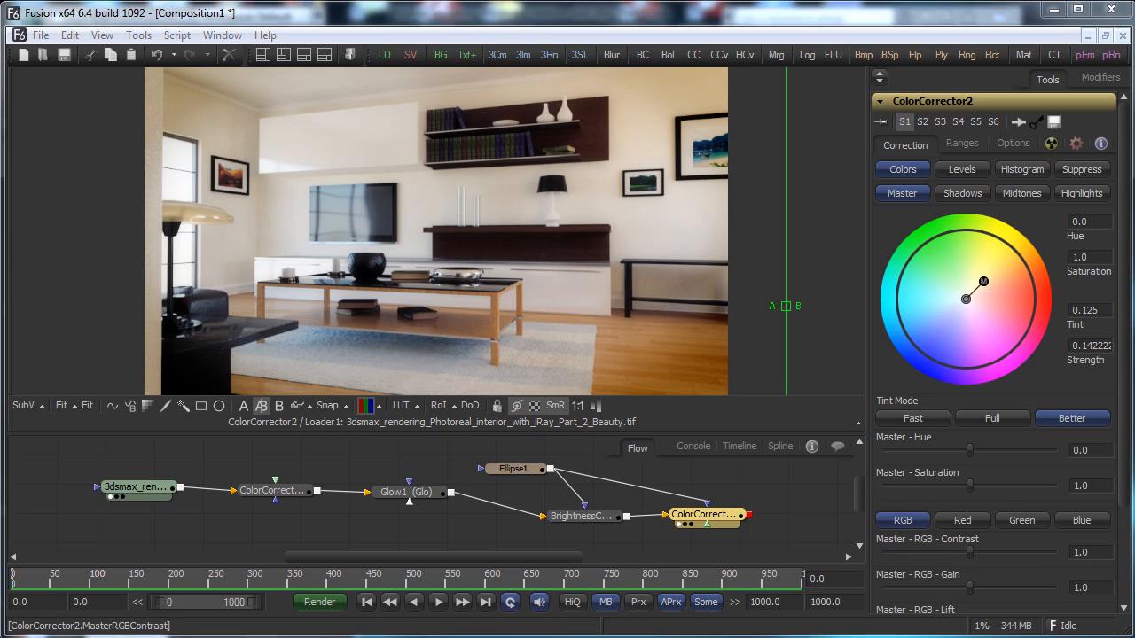
right_click(783, 481)
mouse_move(848, 490)
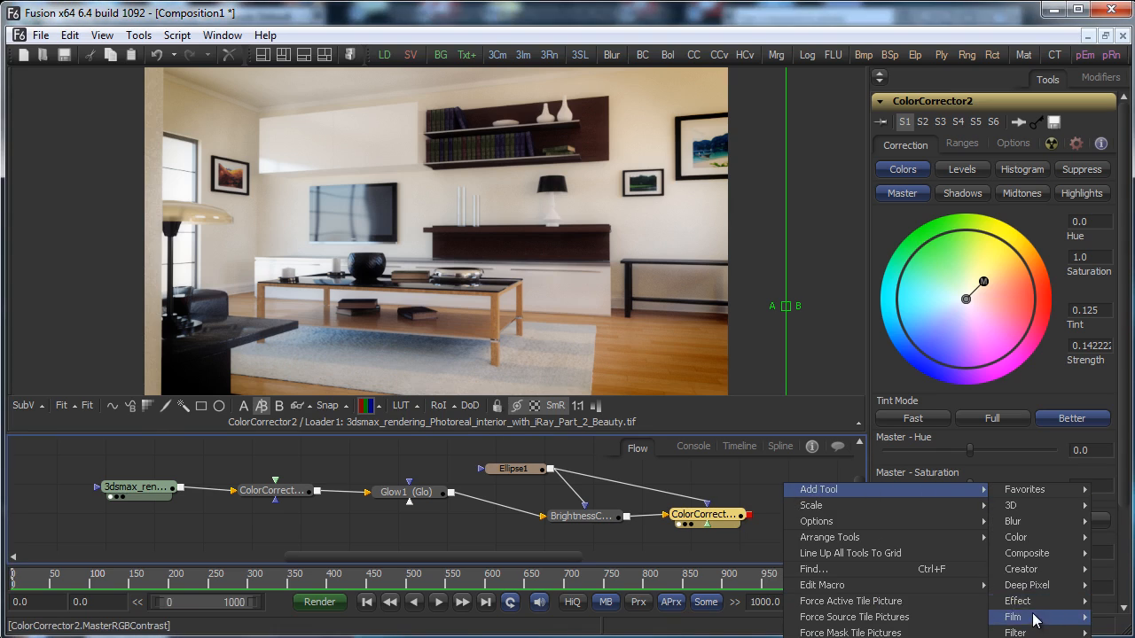
mouse_move(1046, 625)
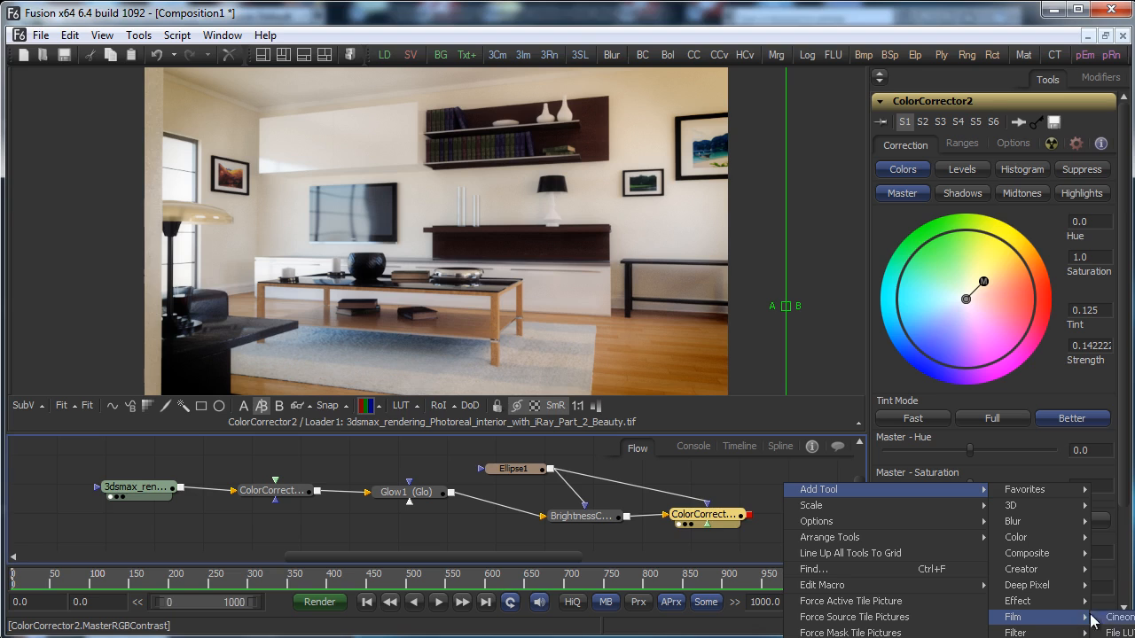
click(1116, 637)
drag(773, 487, 714, 368)
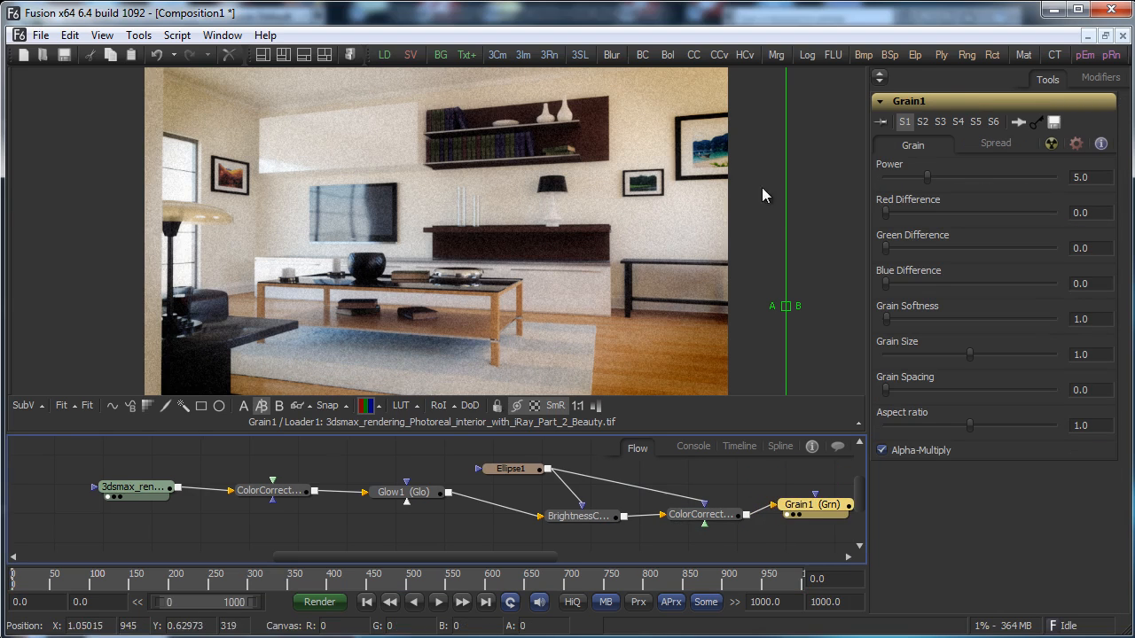
Display the image at 100% and lower the Grain power to about 1.05.
click(63, 406)
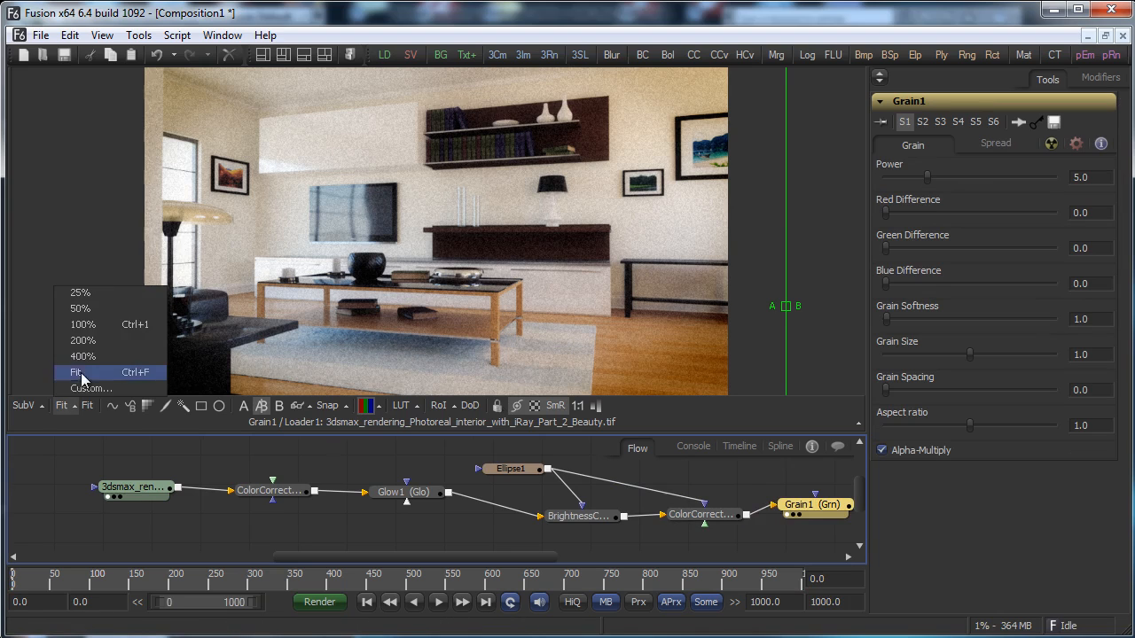
click(82, 324)
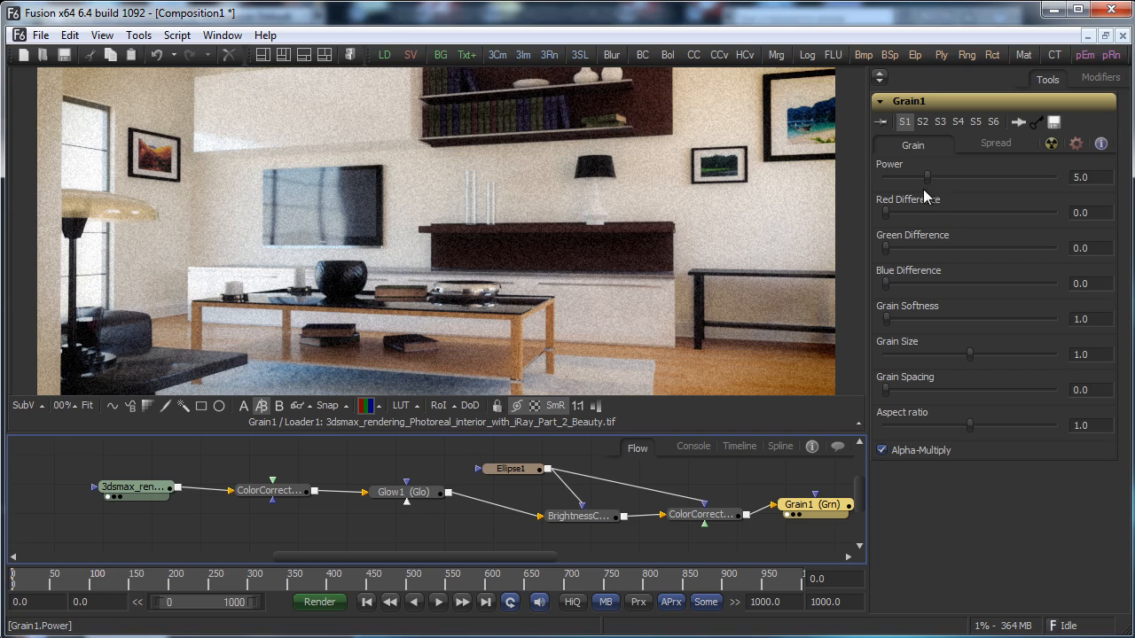
drag(928, 180, 896, 176)
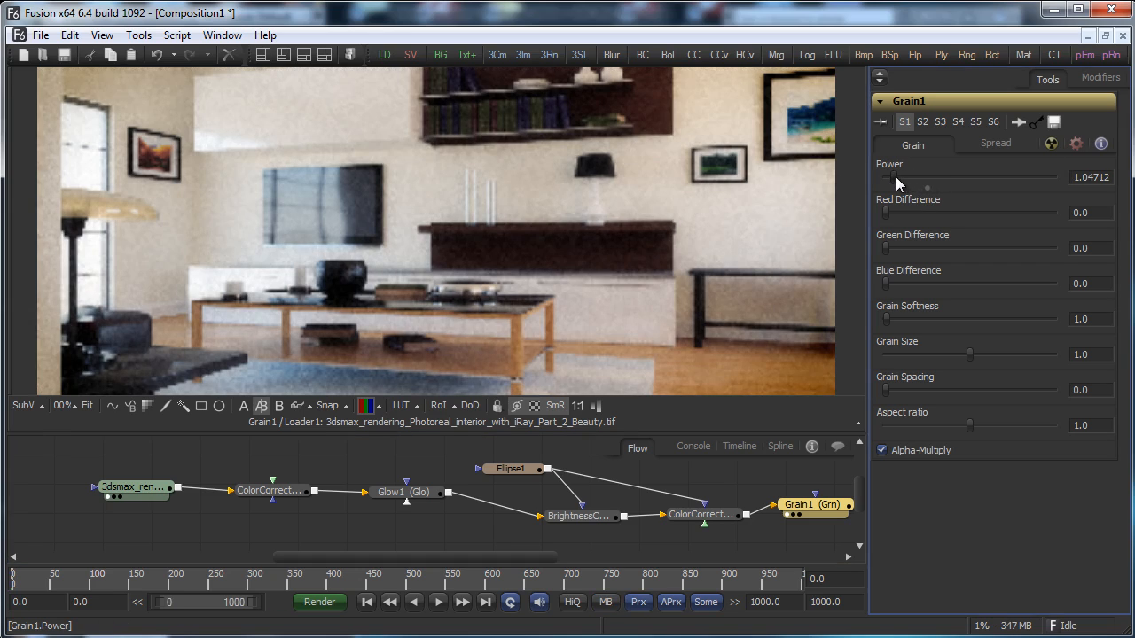
click(677, 524)
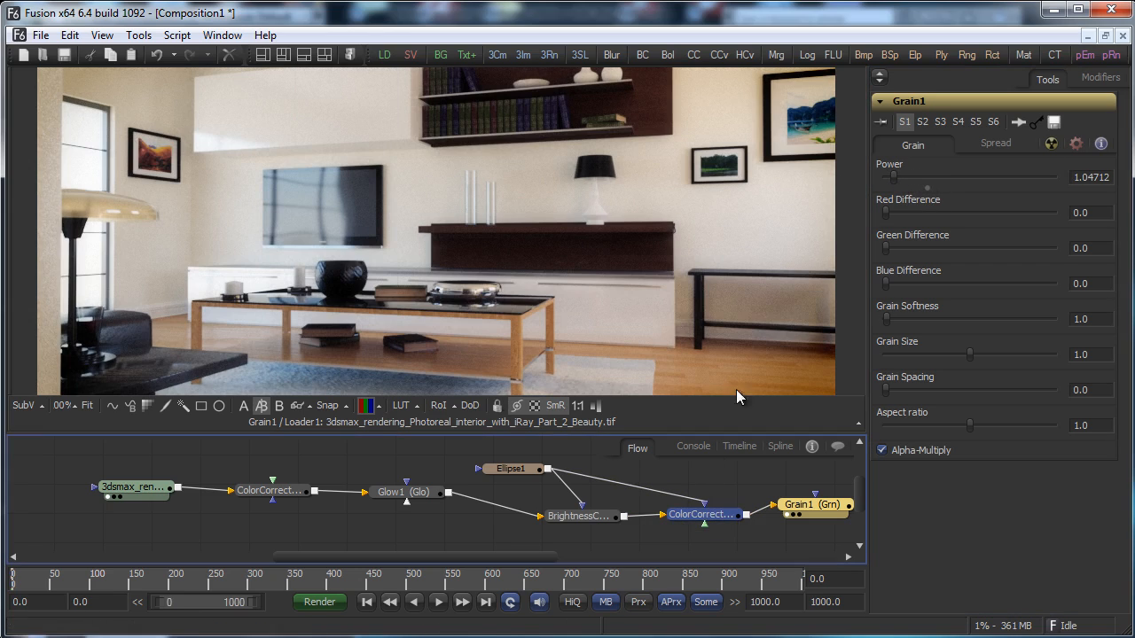
click(792, 514)
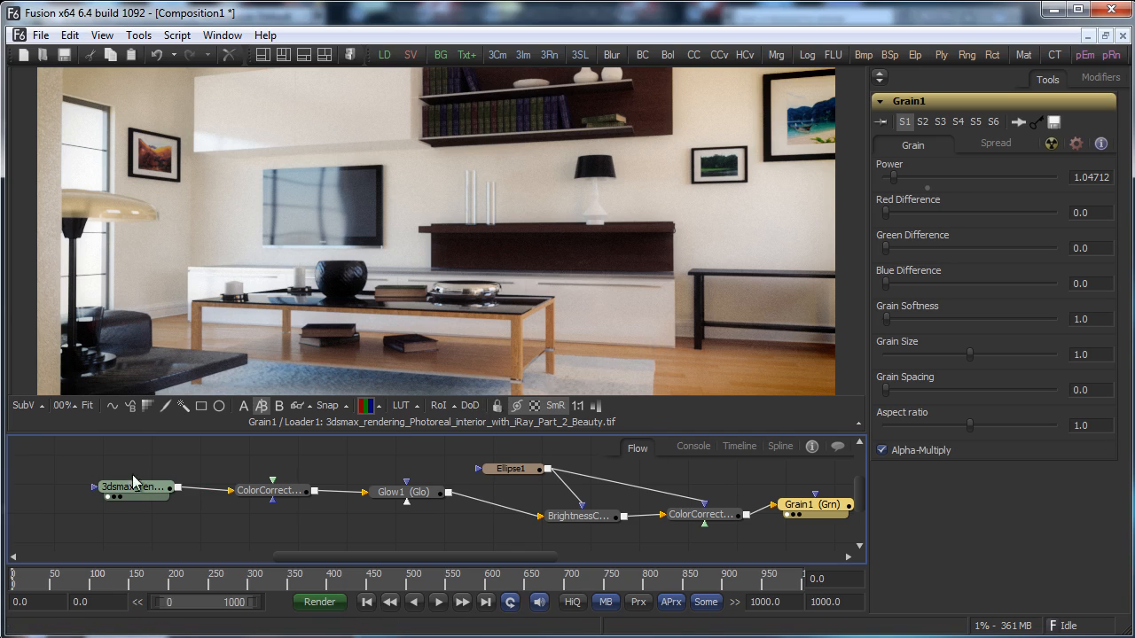
drag(92, 460, 738, 521)
click(656, 474)
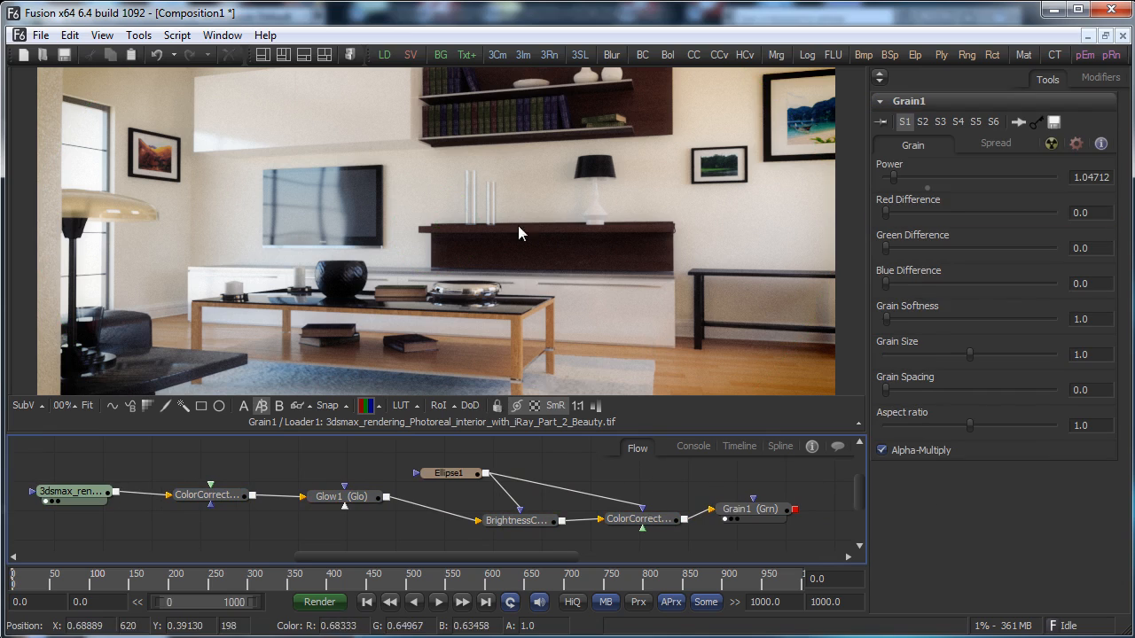
Save the composition as 3dsmax_rendering_Photoreal_interior_with_iRay_Part_2_Comp.comp.
click(40, 35)
click(64, 129)
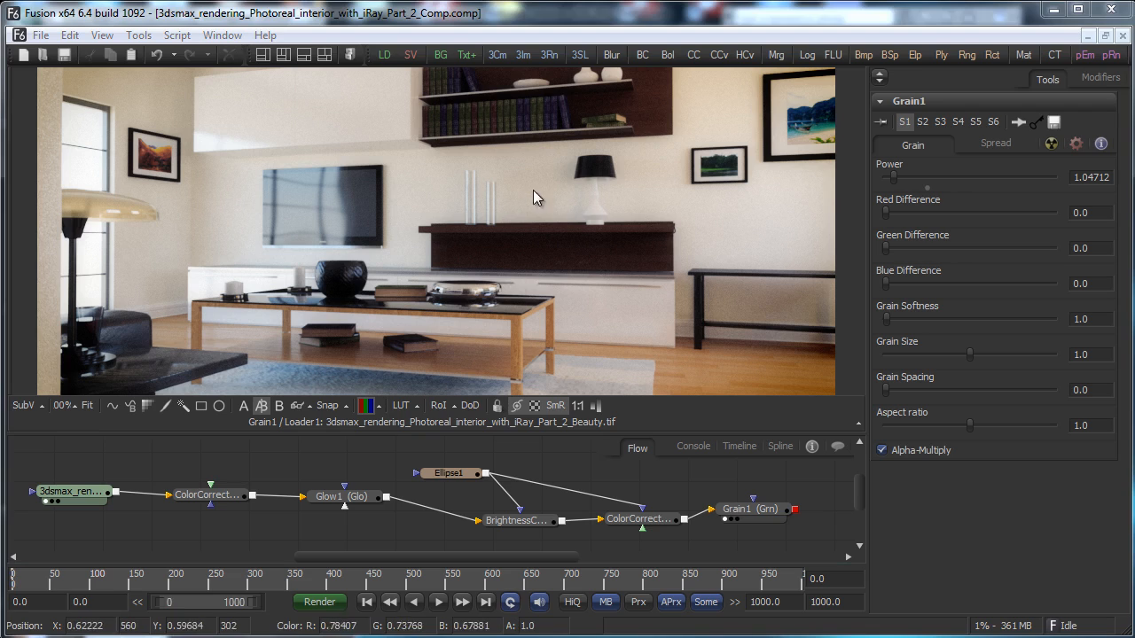
right_click(638, 473)
mouse_move(797, 480)
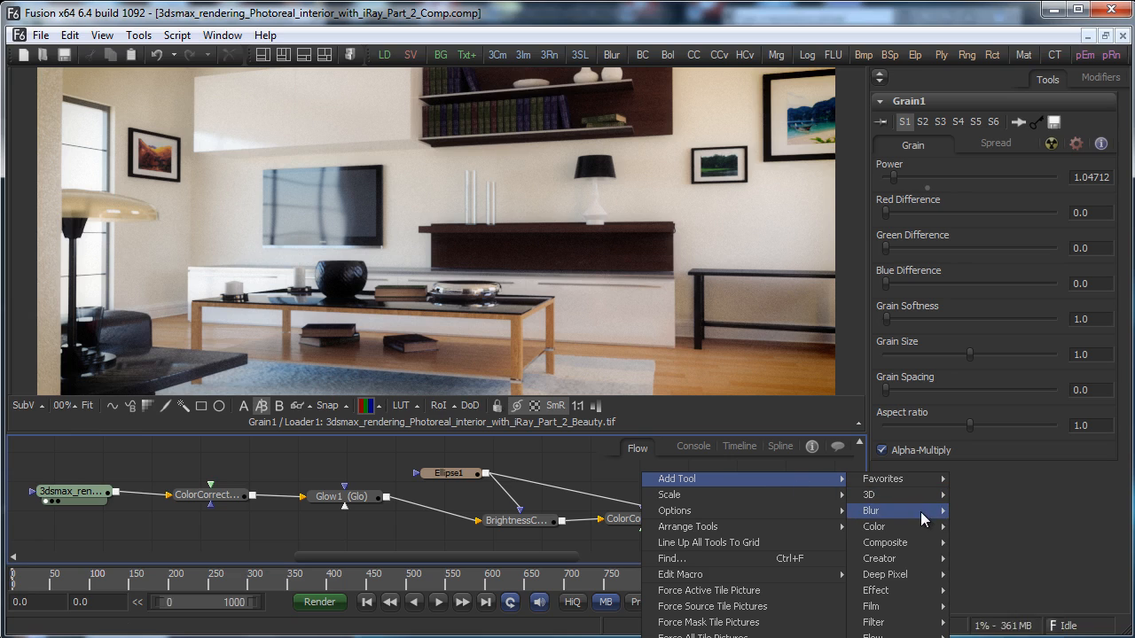
mouse_move(928, 520)
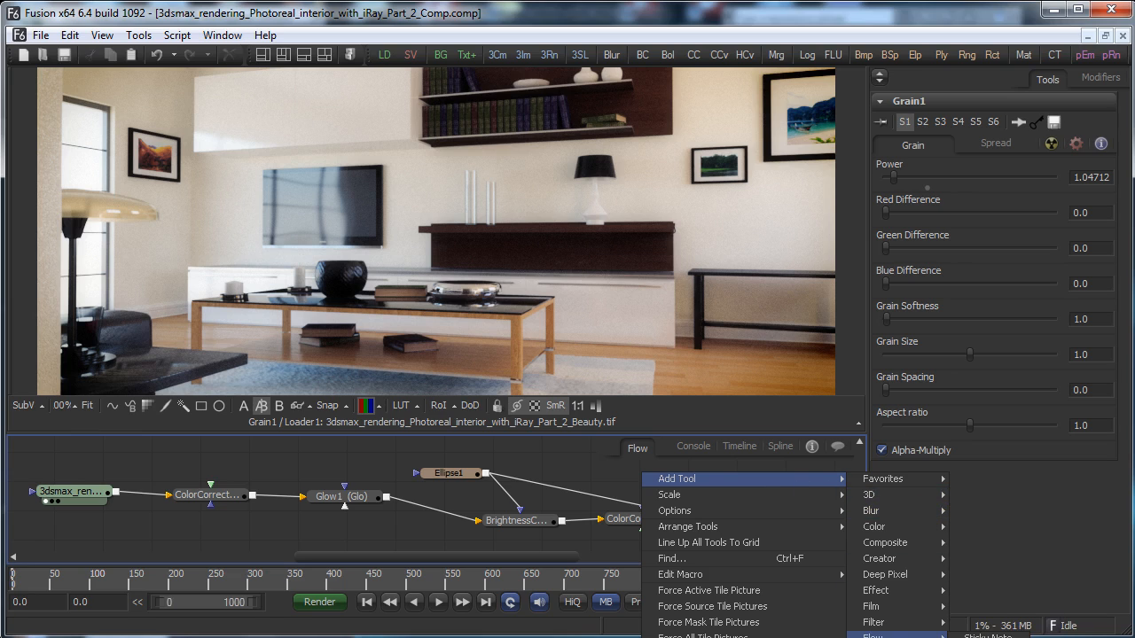
click(897, 637)
Move the Grain node farther from the second Color Corrector and add a Sharpen tool above the gap between them.
drag(745, 511, 771, 510)
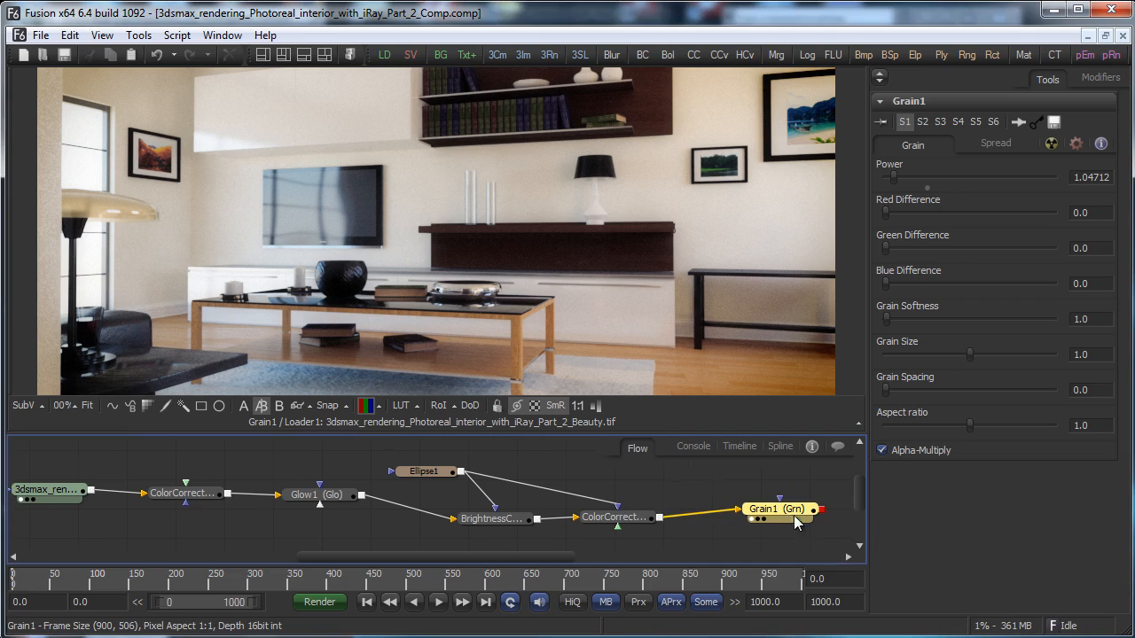
right_click(684, 476)
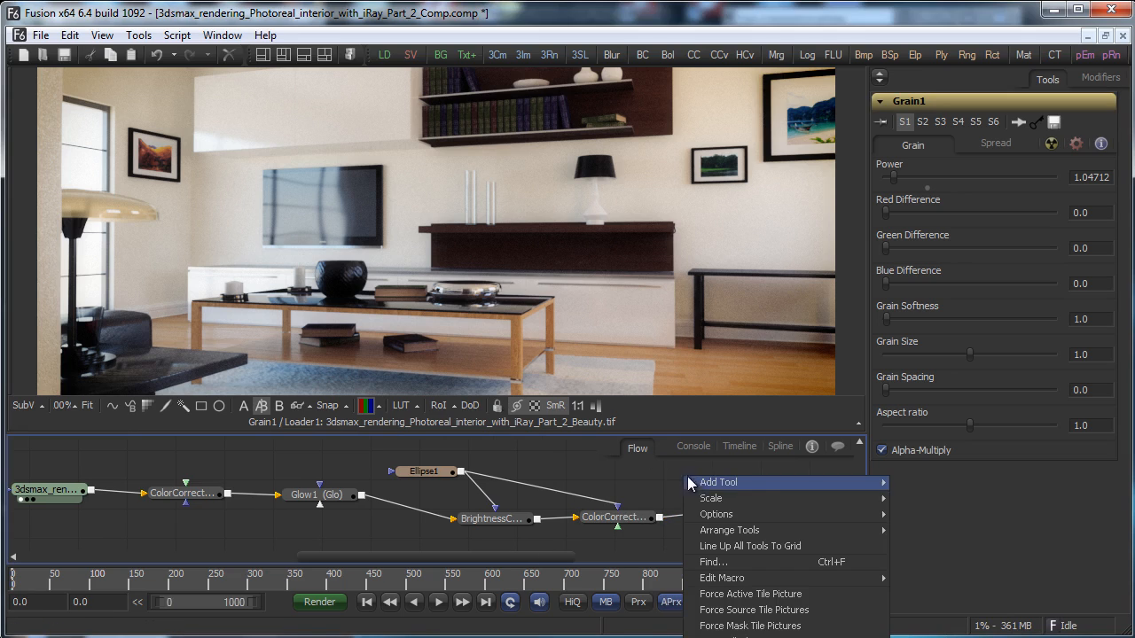
mouse_move(816, 485)
mouse_move(961, 518)
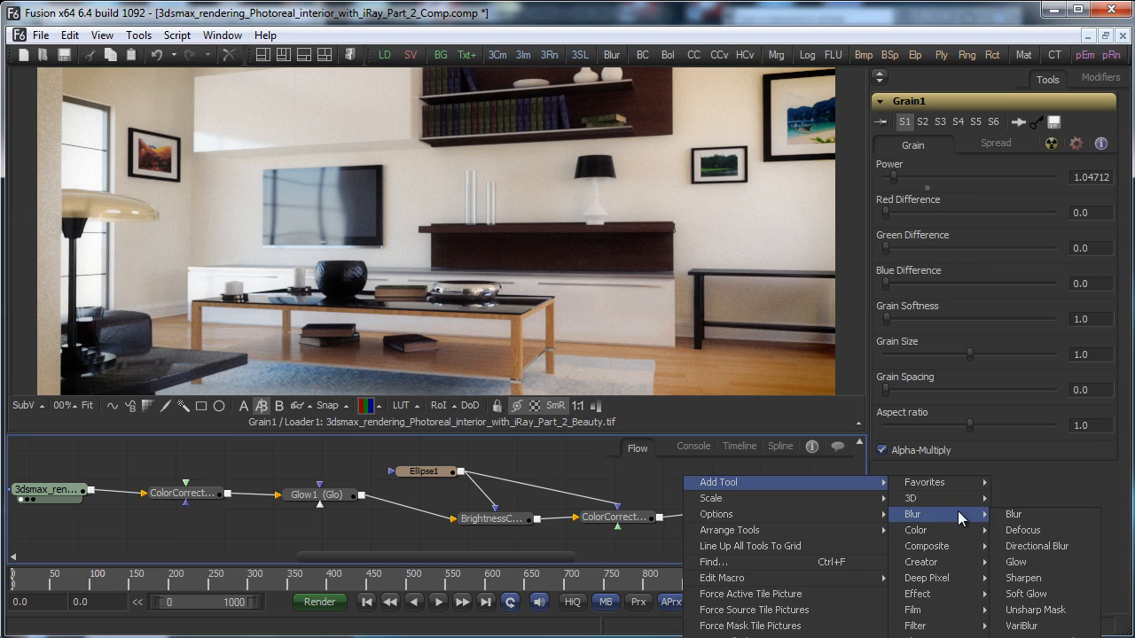
click(1034, 581)
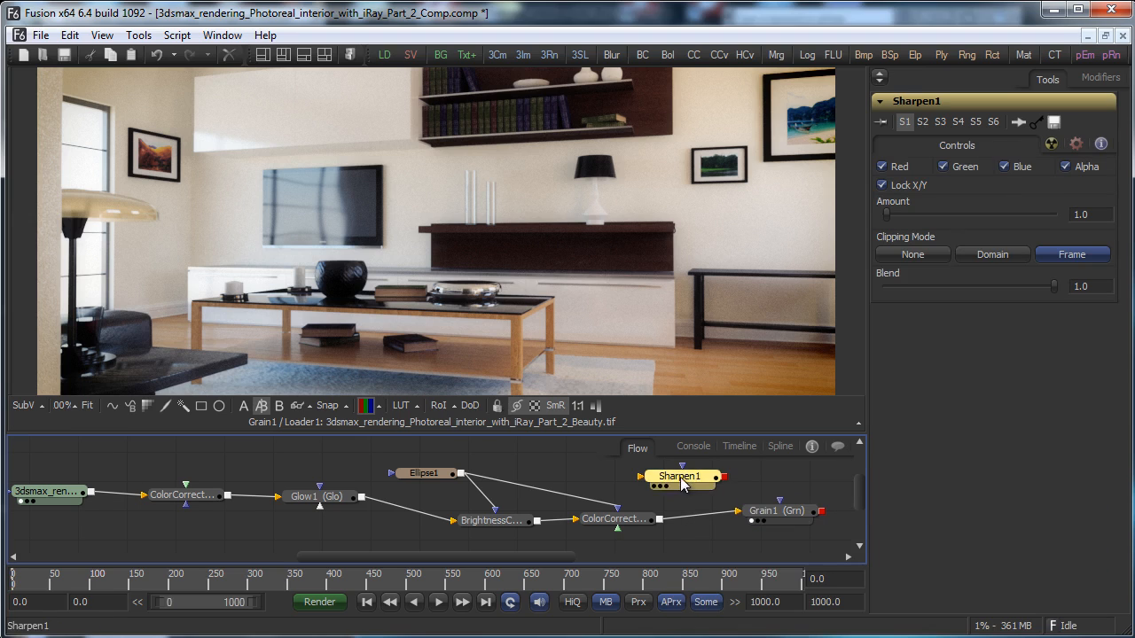
Wire the Sharpen tool between the second Color Corrector and the Grain node, spacing the nodes apart.
drag(682, 478, 720, 487)
drag(660, 521, 678, 487)
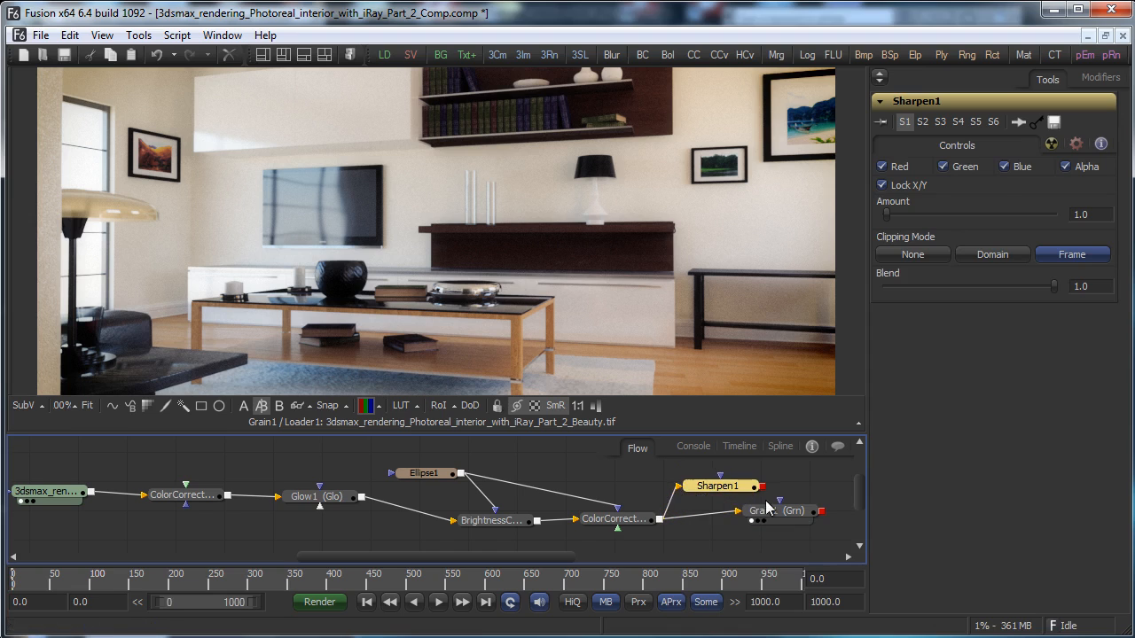
drag(772, 511, 825, 501)
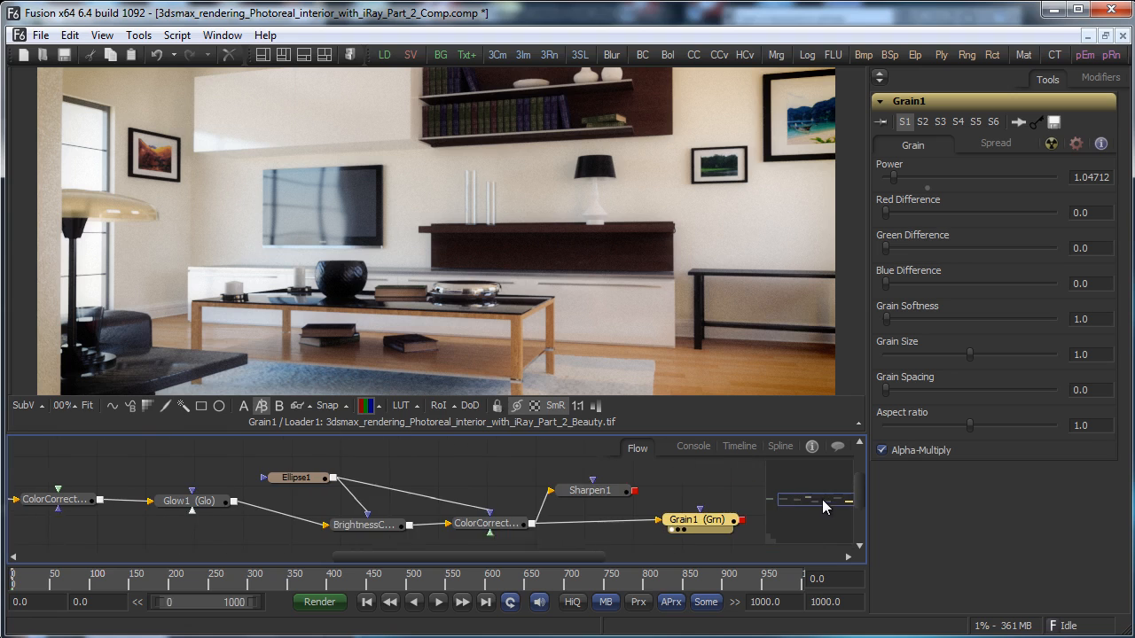
drag(644, 490, 668, 522)
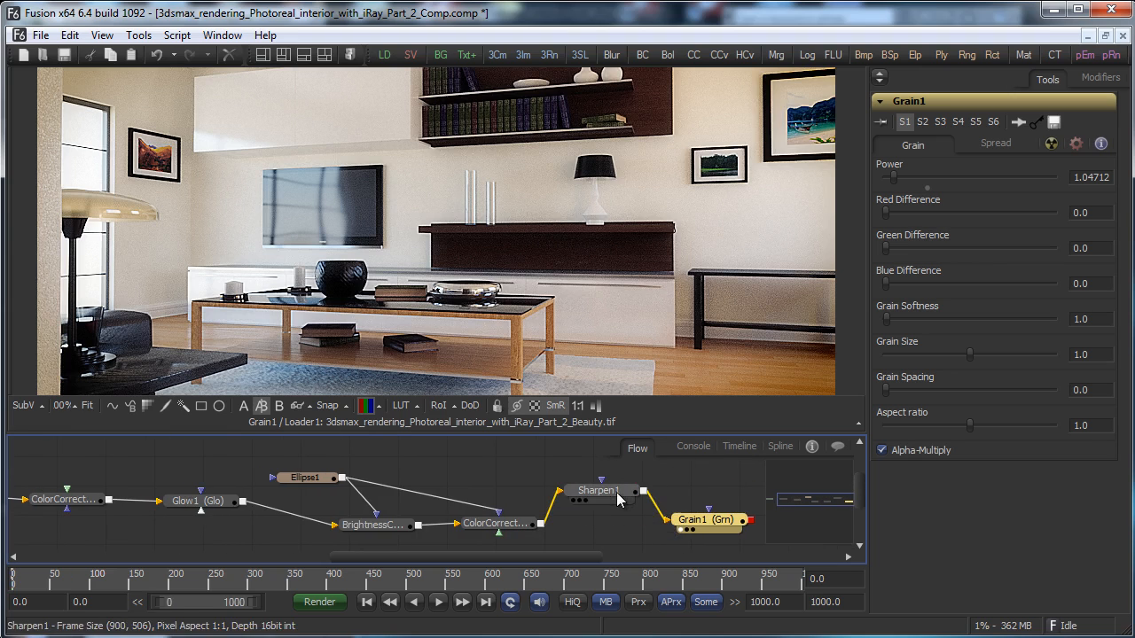
Show the Sharpen output in the viewer and lower its Blend to about 0.4.
drag(599, 491, 706, 338)
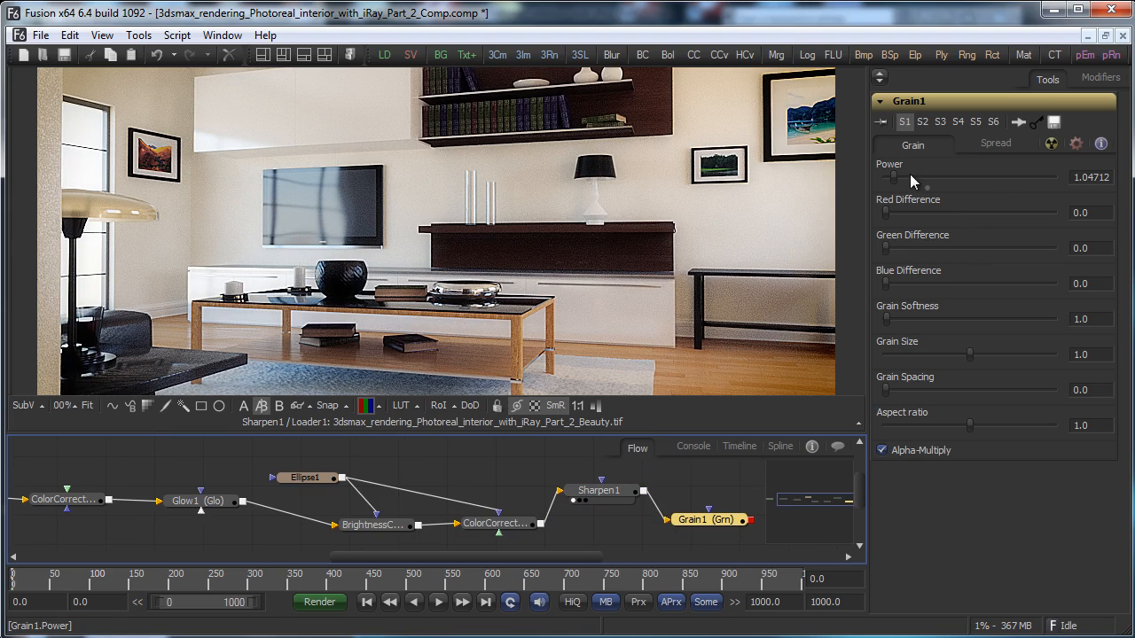
click(596, 490)
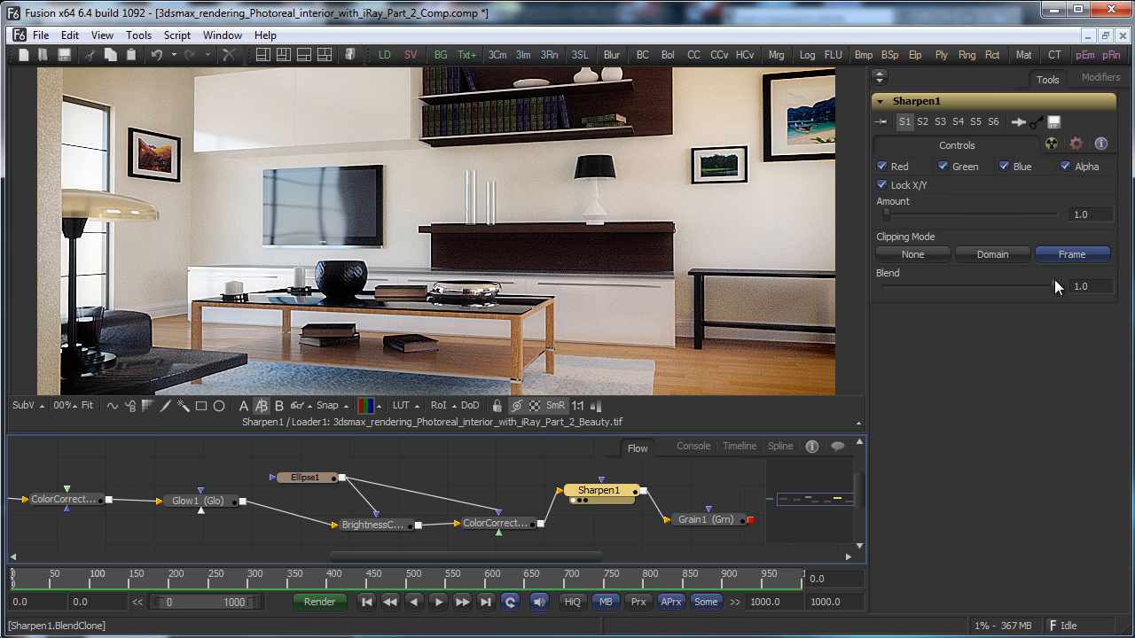
drag(1054, 286, 958, 290)
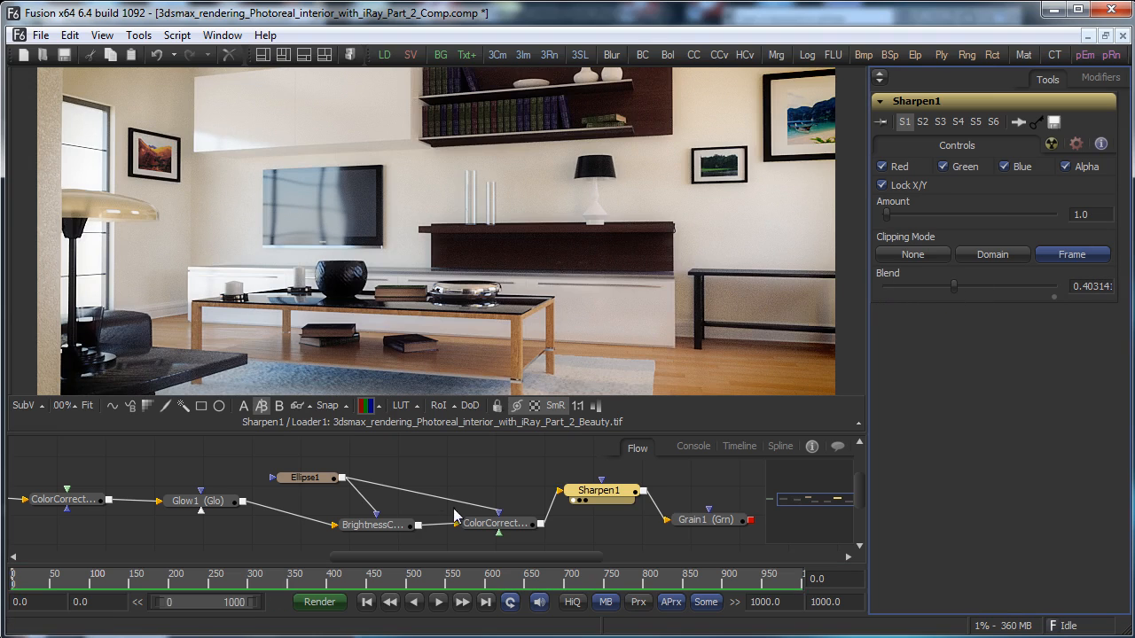
Compare the second Color Corrector's output with the original render using the split wipe, fitted to the viewer and at 100%.
drag(496, 523, 602, 218)
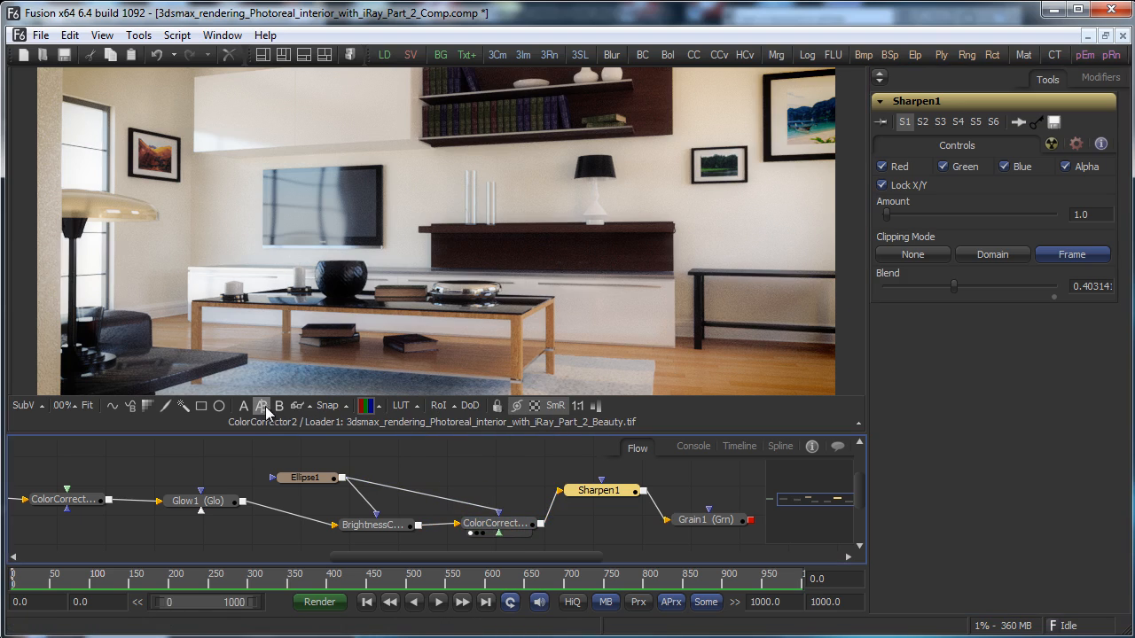
click(65, 406)
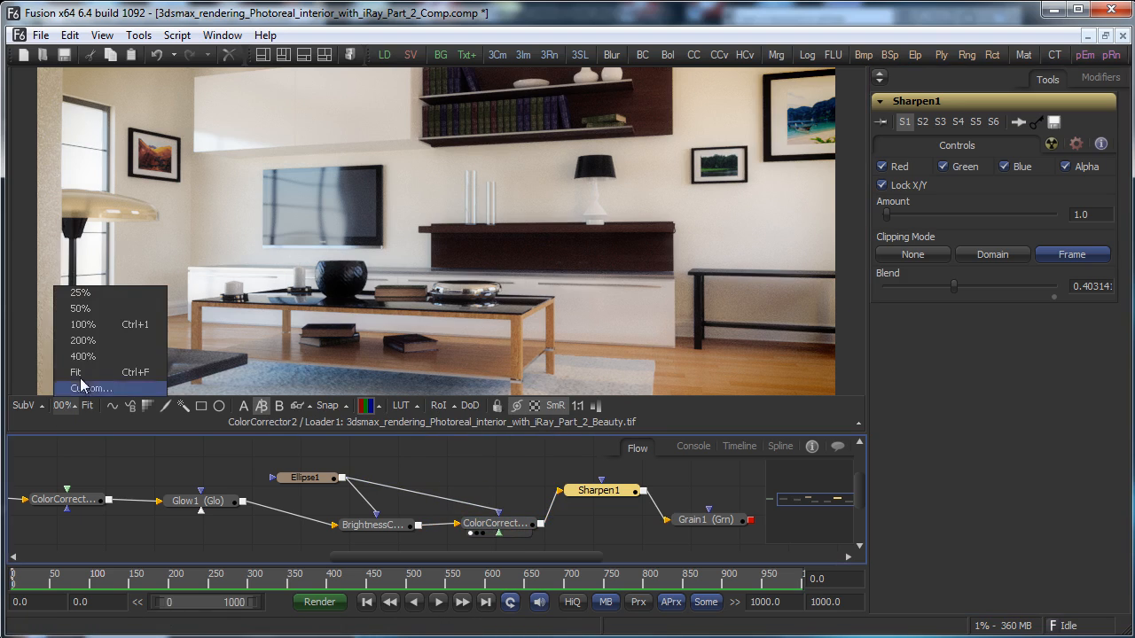
click(76, 373)
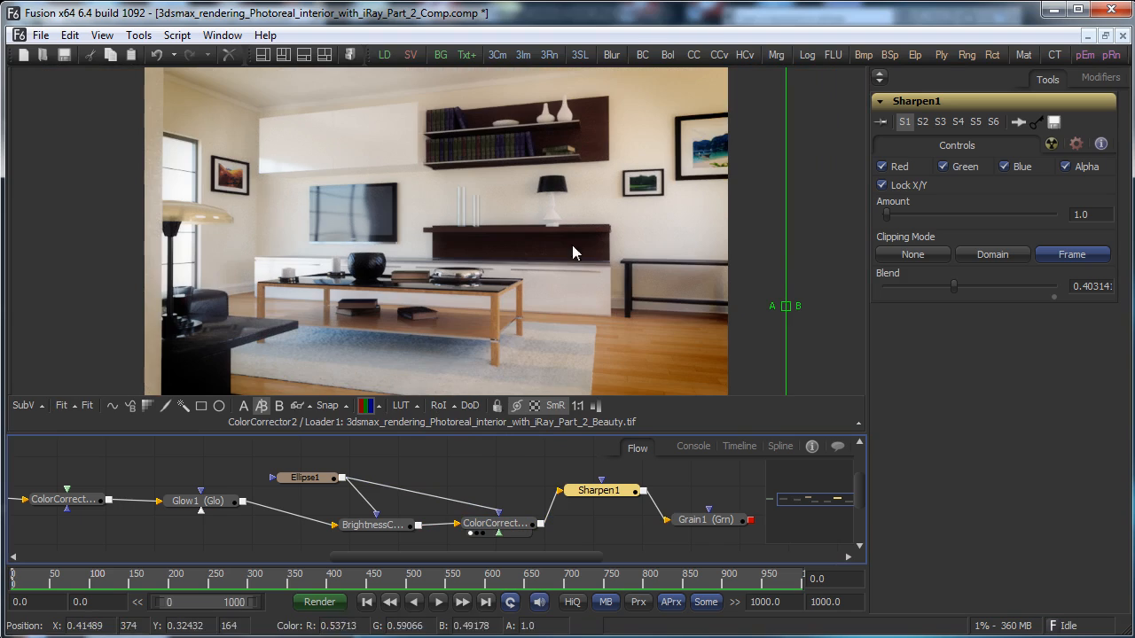
drag(473, 306, 802, 235)
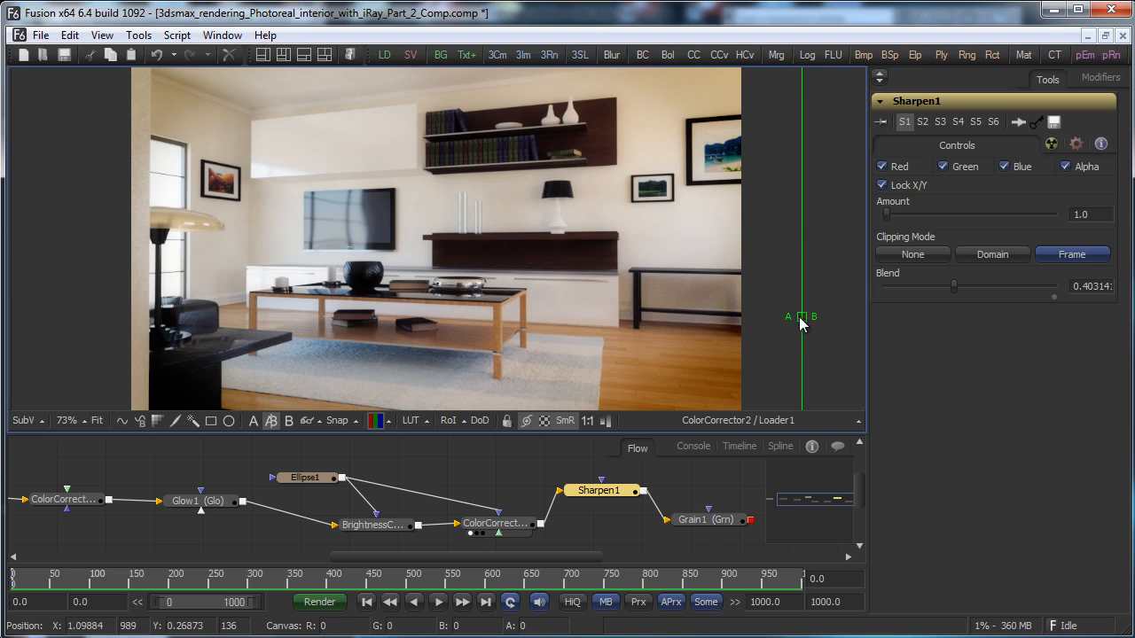
drag(800, 317, 435, 317)
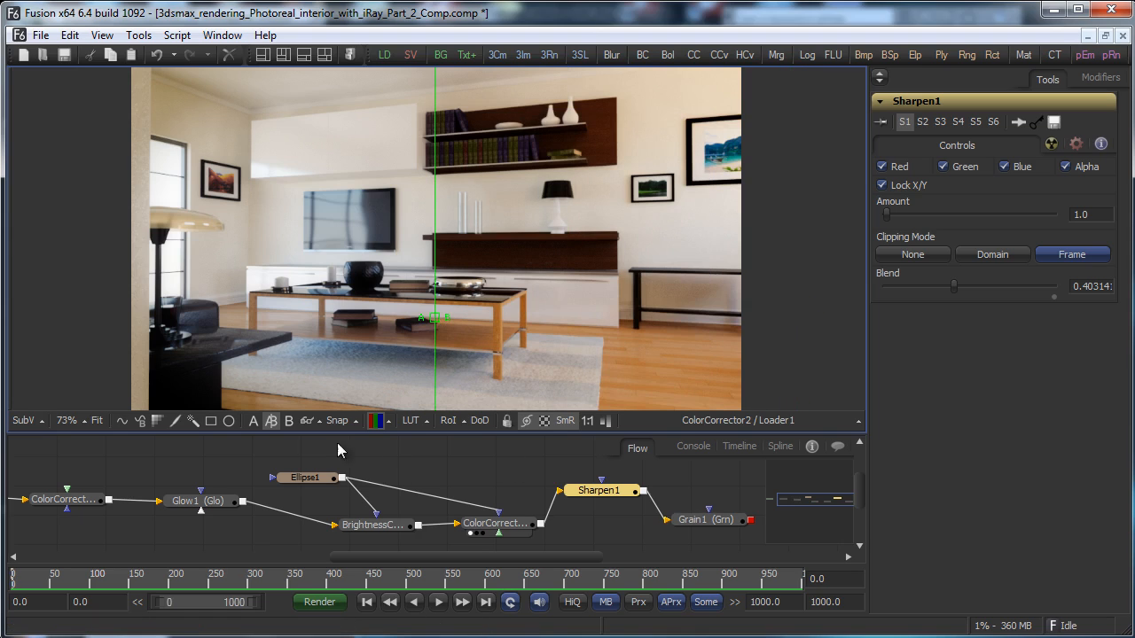
click(76, 421)
click(93, 344)
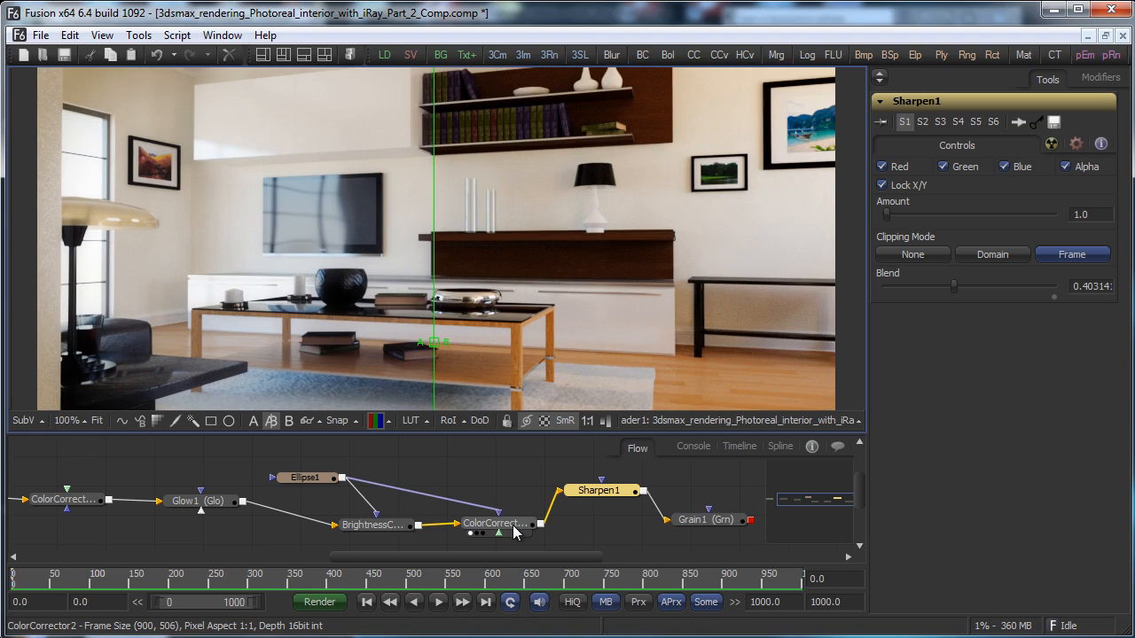
Load the second Color Corrector into the comparison buffer and wipe it against the Sharpen output.
drag(514, 532, 497, 355)
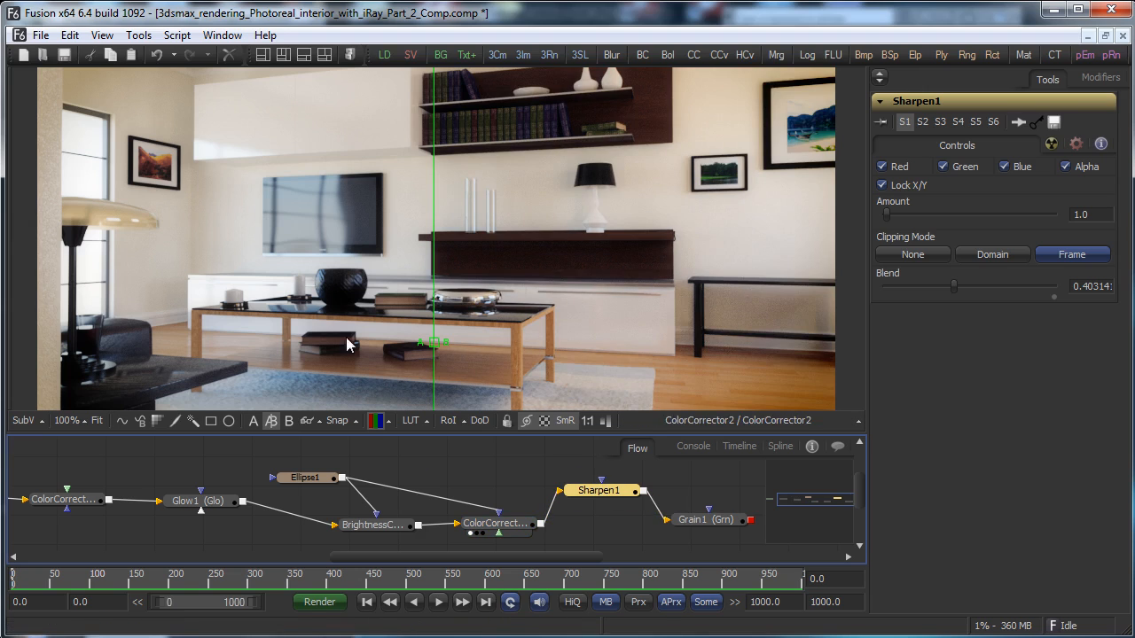
key(1)
drag(431, 342, 693, 308)
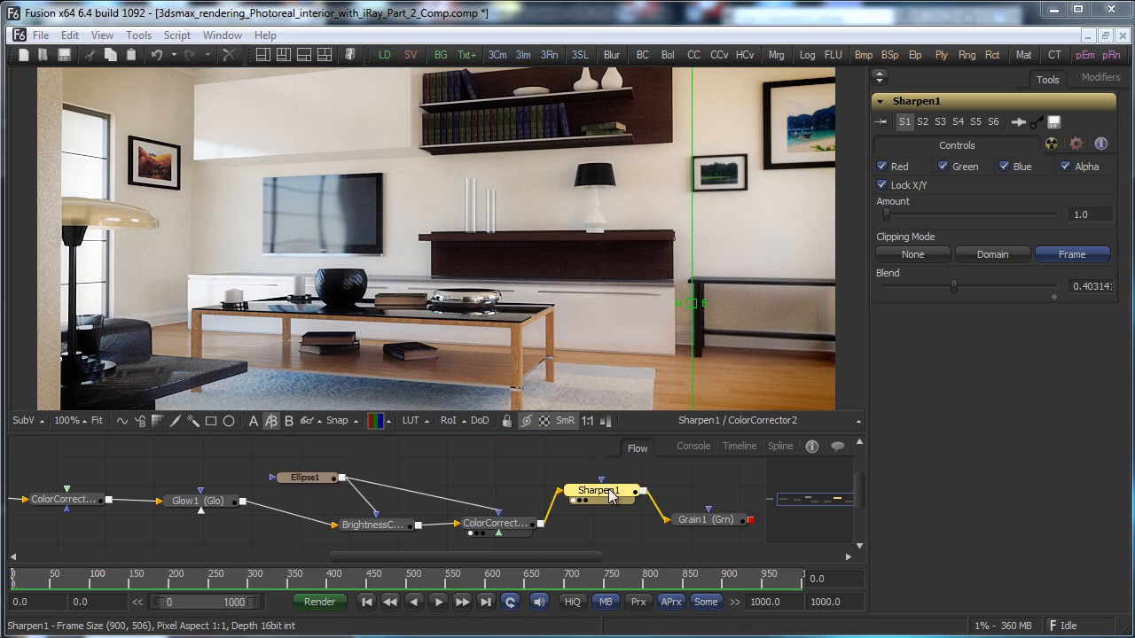
Move the Sharpen and Grain nodes away from the second Color Corrector to make room in the flow.
drag(610, 499, 611, 515)
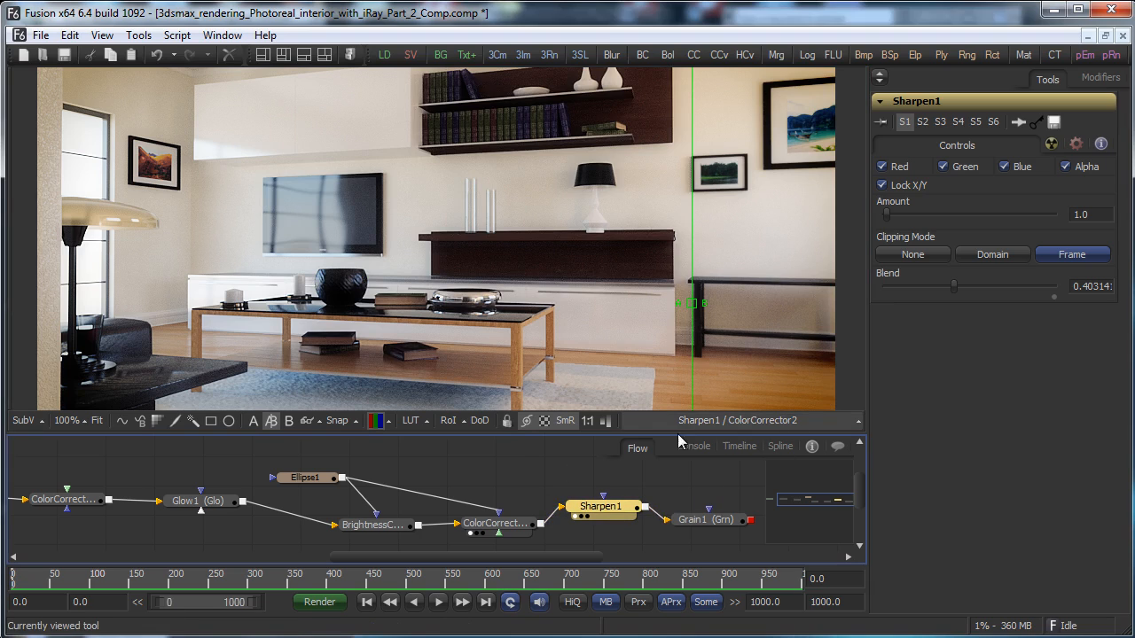
drag(707, 515, 717, 509)
drag(589, 503, 601, 506)
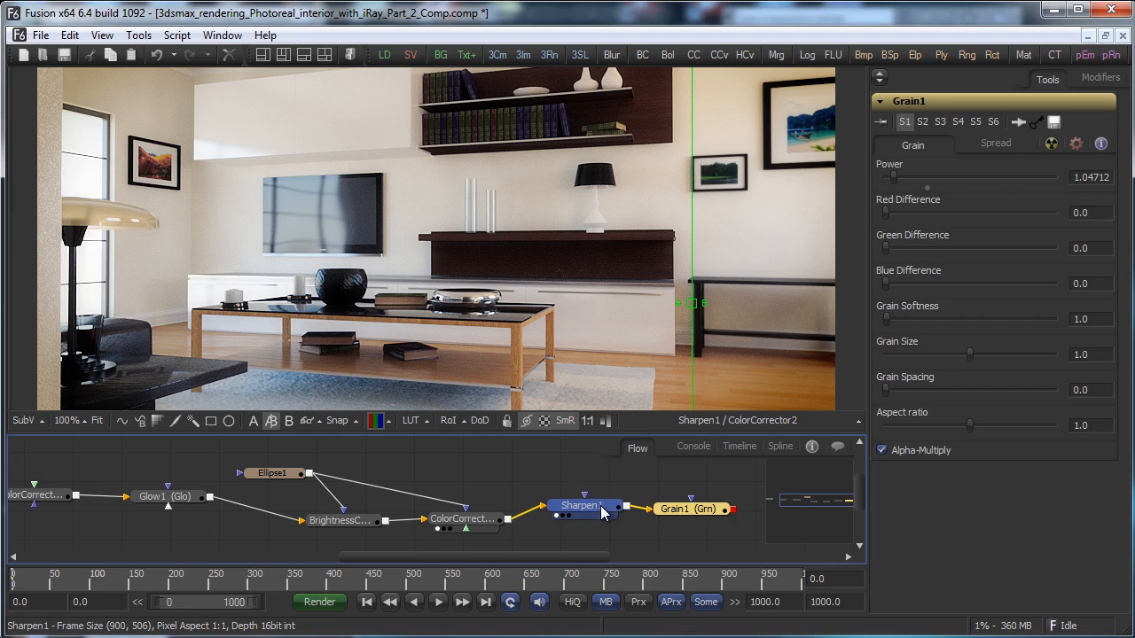
click(601, 511)
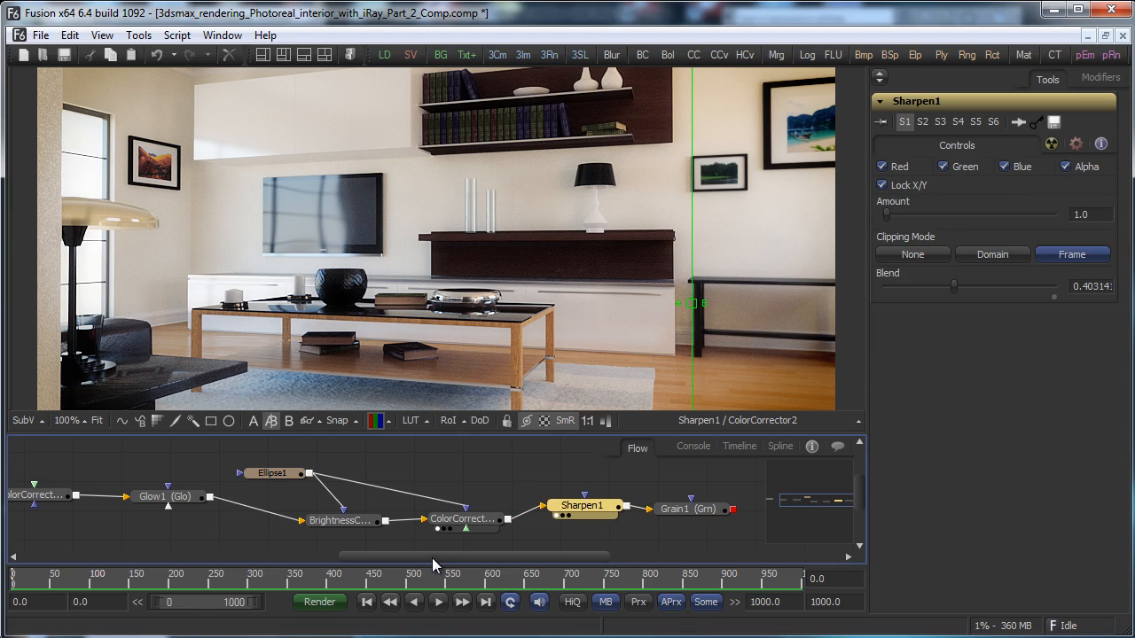
mouse_move(431, 558)
mouse_down()
mouse_move(417, 557)
mouse_move(493, 564)
mouse_move(305, 552)
mouse_move(421, 550)
mouse_up()
drag(412, 475, 563, 525)
drag(528, 508, 667, 503)
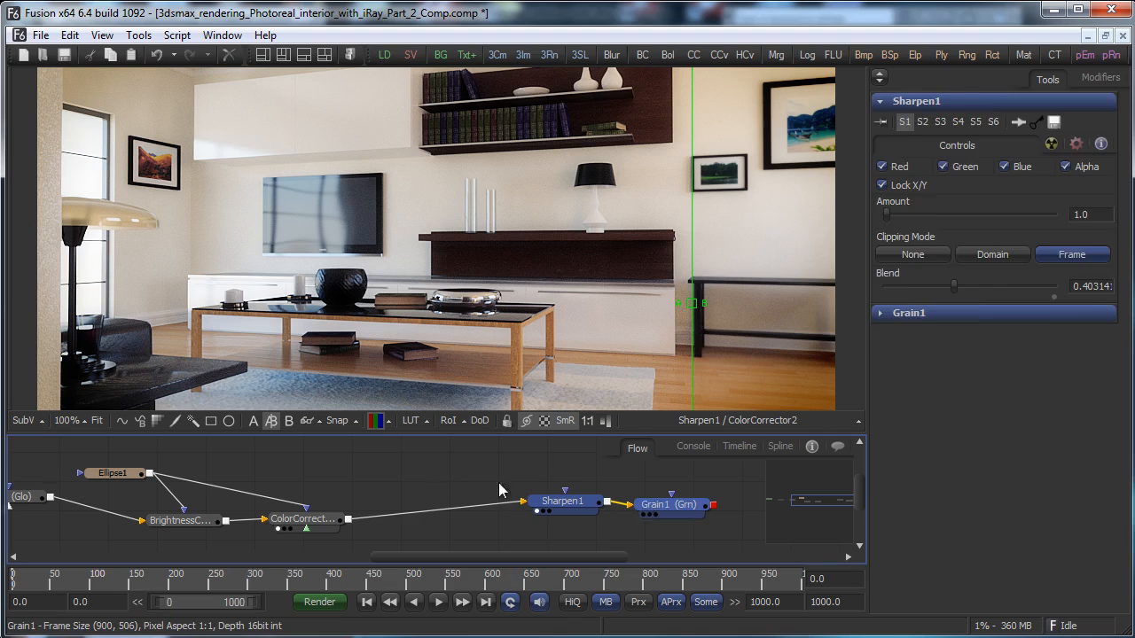
Add an unconnected third Color Corrector tool in the free space above the second Color Corrector's output.
right_click(384, 478)
mouse_move(589, 481)
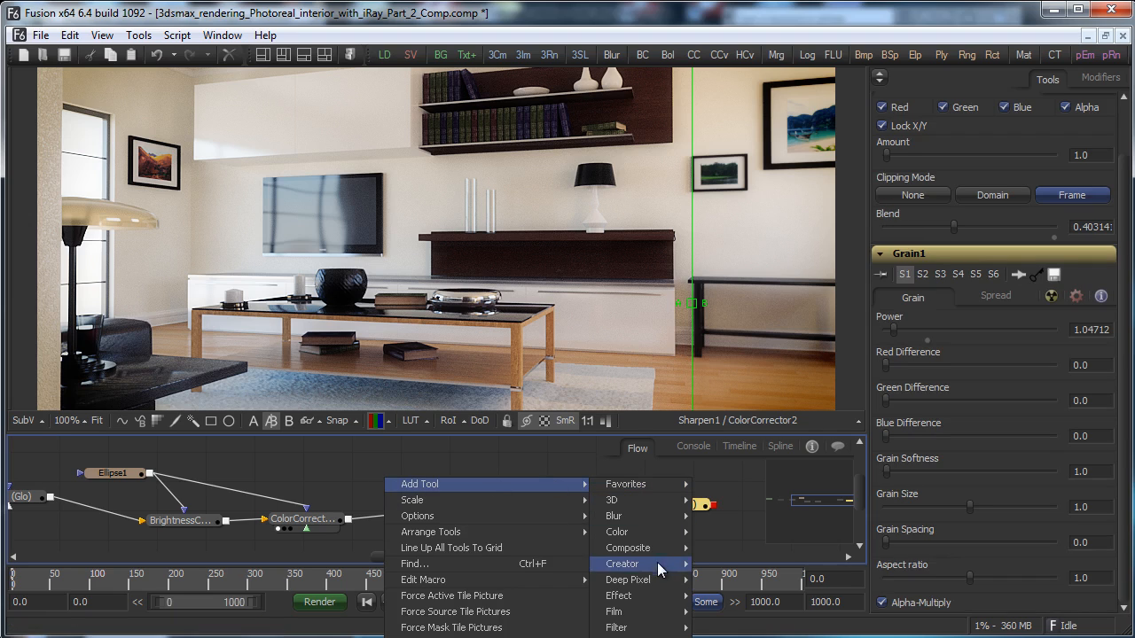
mouse_move(663, 522)
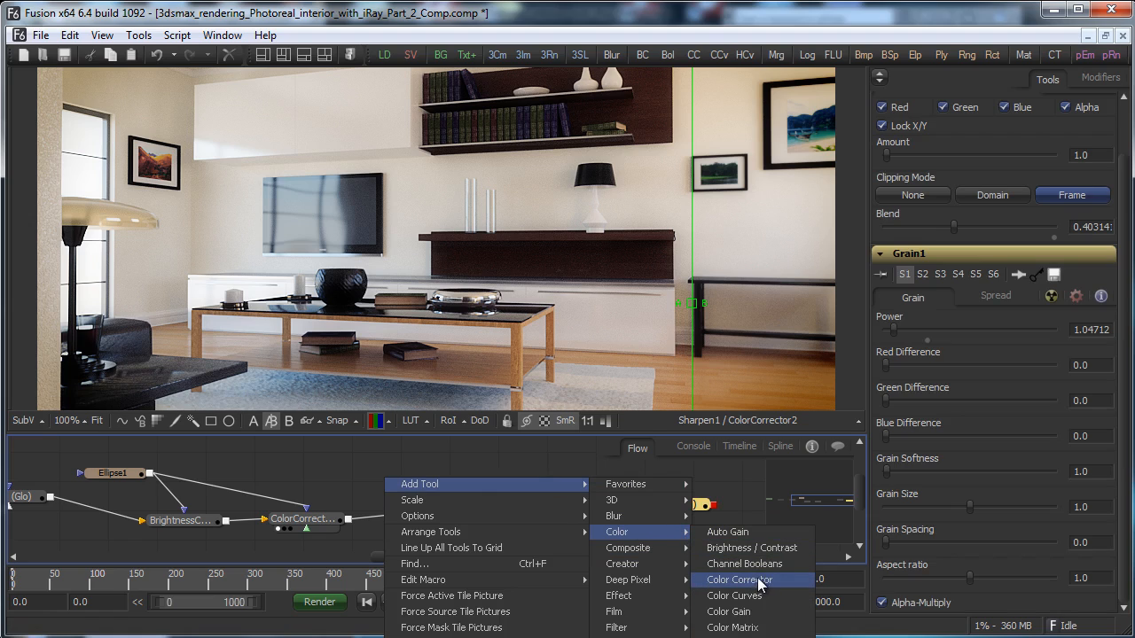
click(760, 588)
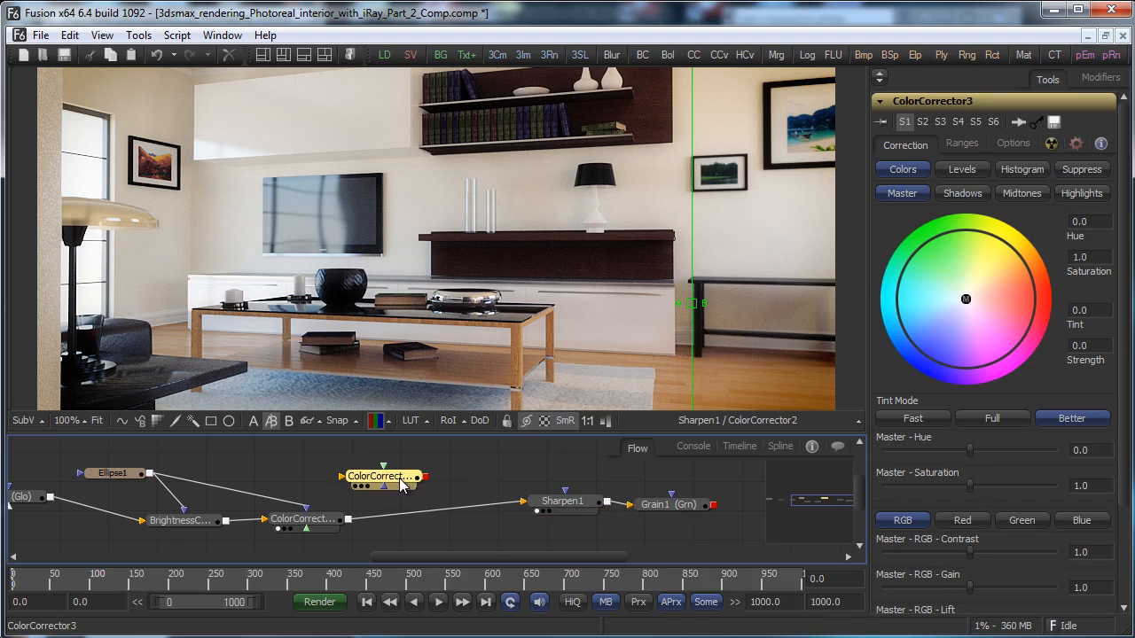
Add a Color Curves tool fed by the second Color Corrector and show its output in the viewer.
right_click(469, 459)
mouse_move(532, 467)
mouse_move(732, 517)
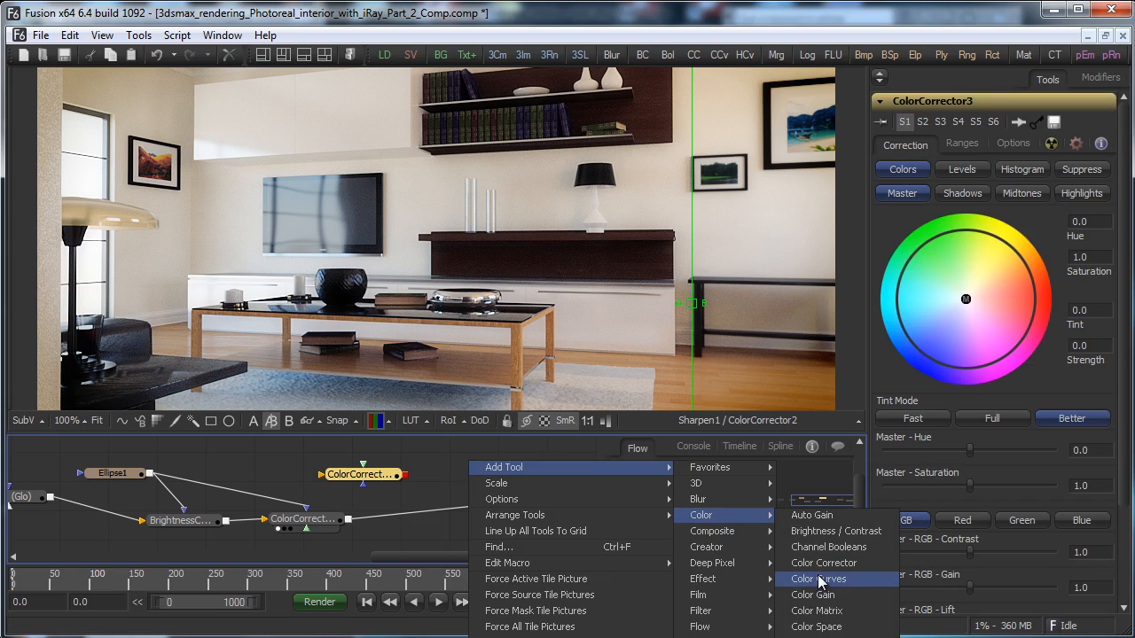
click(819, 581)
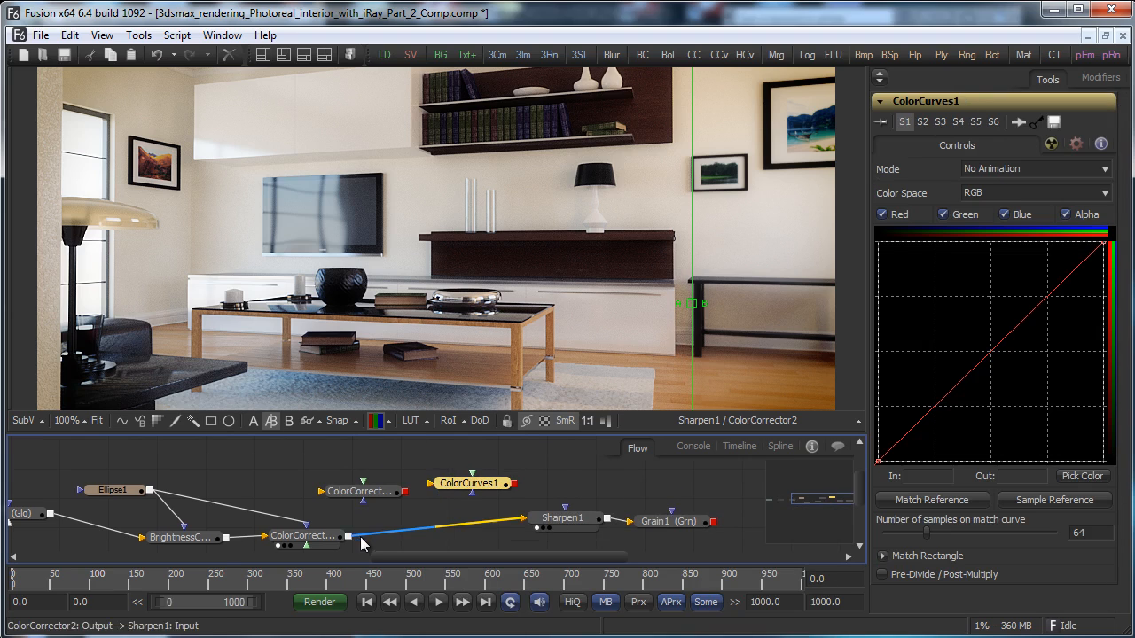
drag(349, 536, 430, 483)
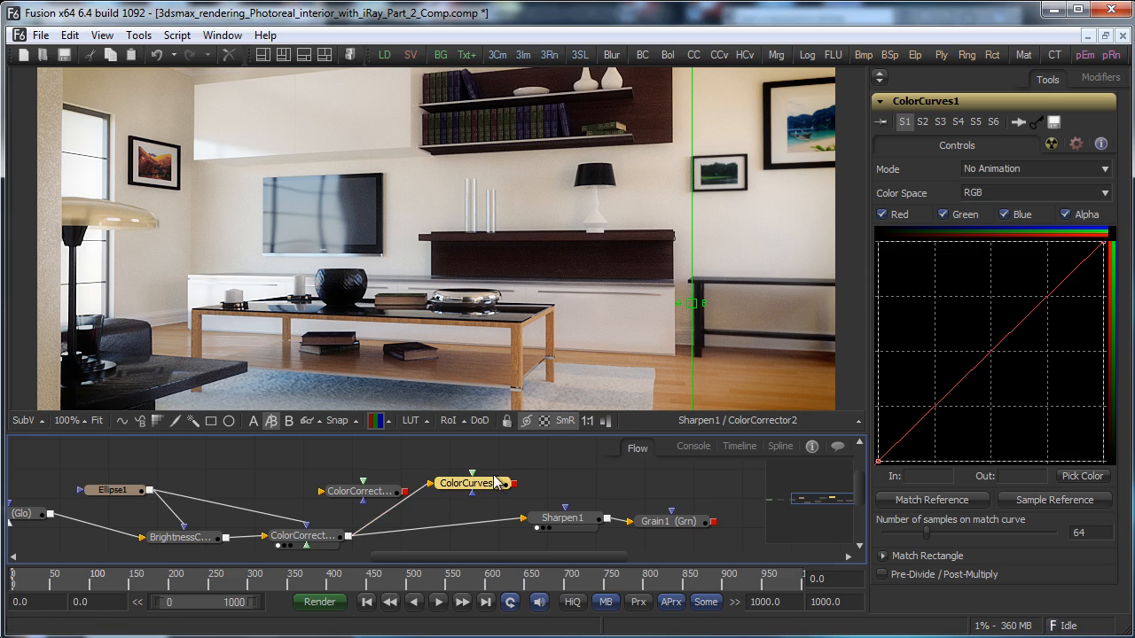
key(1)
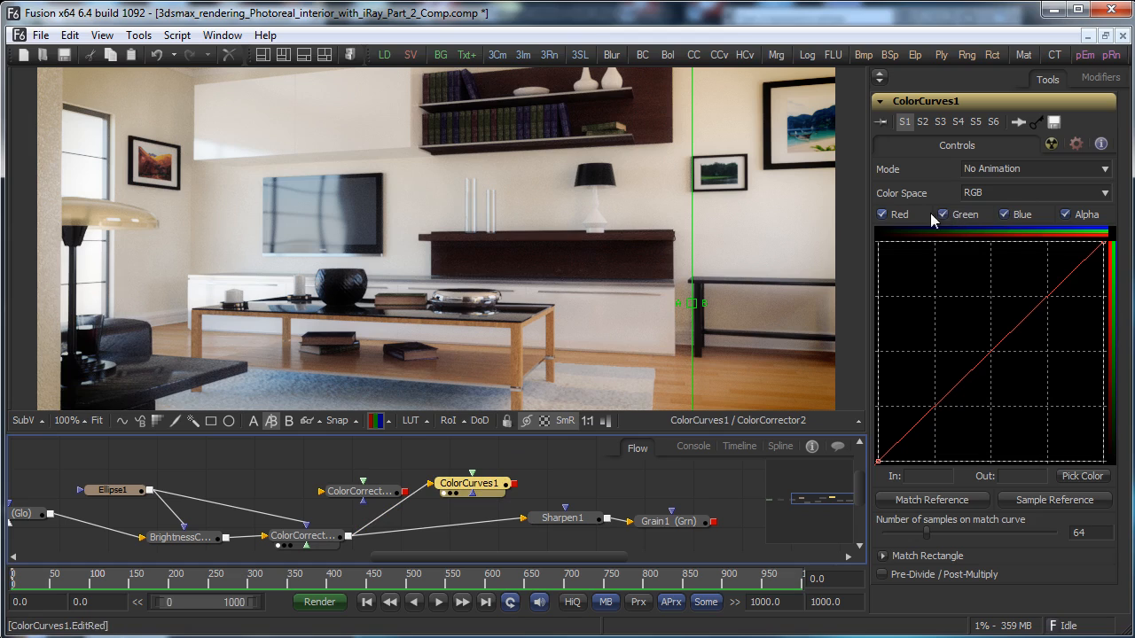
Edit only the red curve, lowering a point at input 0.64 to output about 0.61, and compare with the wipe.
click(942, 214)
click(1050, 216)
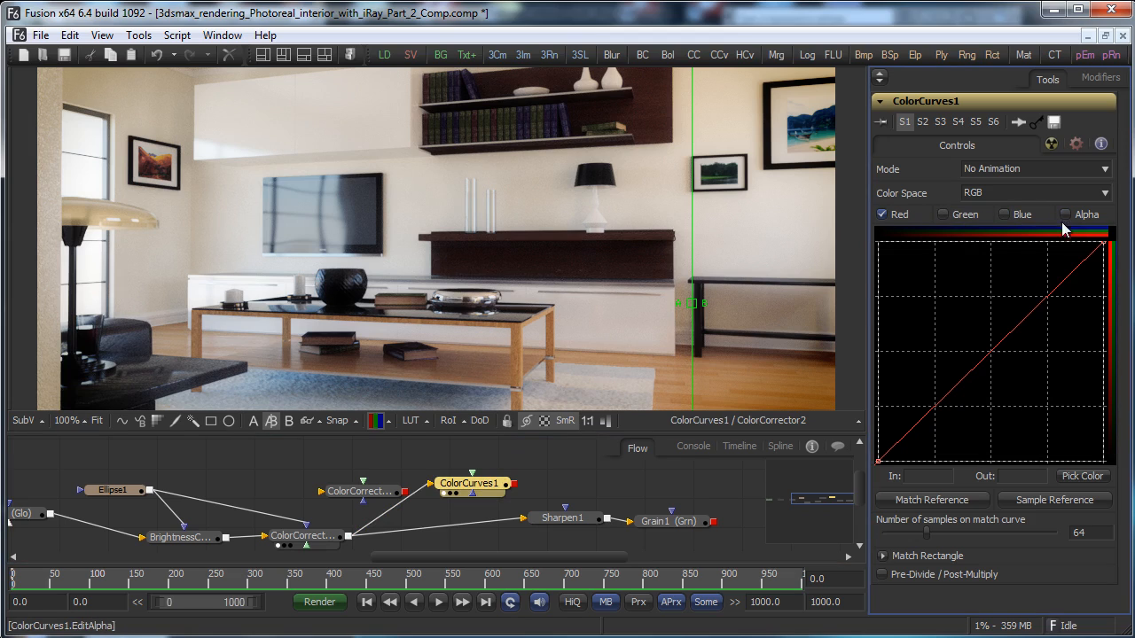
mouse_move(1026, 316)
mouse_down()
mouse_move(1019, 302)
mouse_move(1024, 322)
mouse_up()
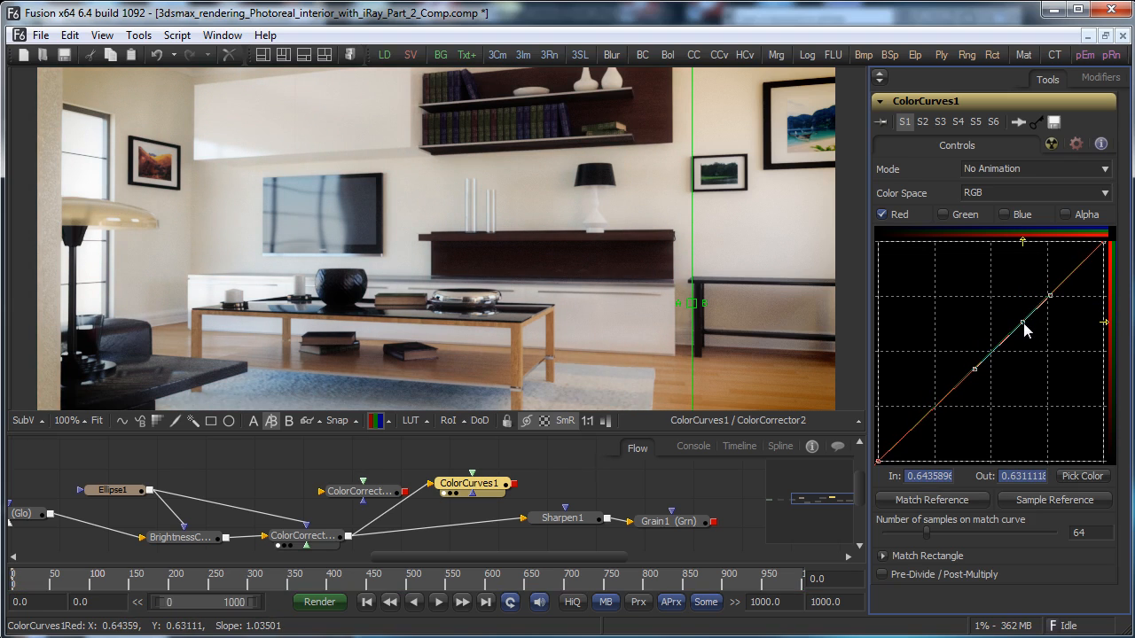
drag(691, 303, 122, 329)
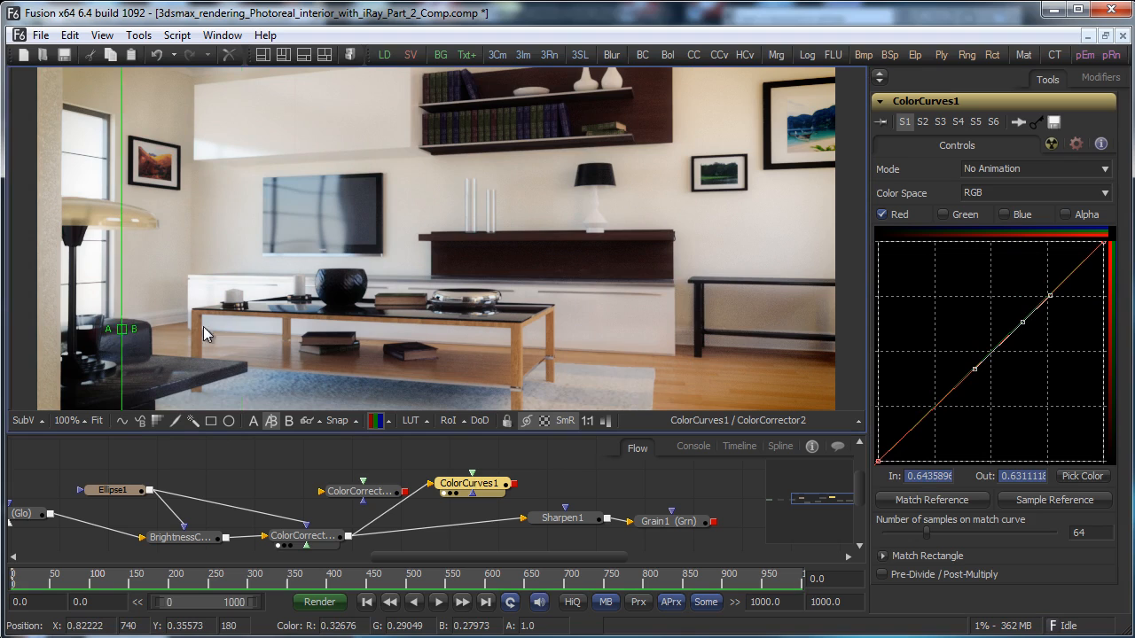
drag(203, 326, 465, 330)
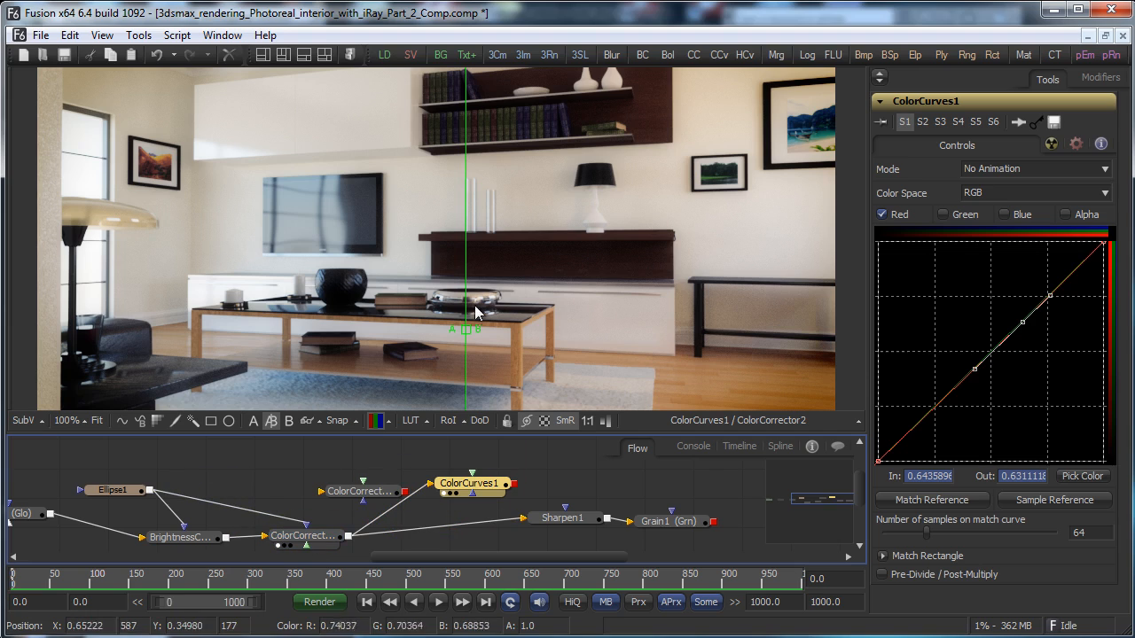
mouse_move(466, 328)
mouse_down()
mouse_move(169, 344)
mouse_move(816, 316)
mouse_move(58, 334)
mouse_move(241, 354)
mouse_move(805, 325)
mouse_move(304, 351)
mouse_move(743, 329)
mouse_move(417, 341)
mouse_move(483, 335)
mouse_up()
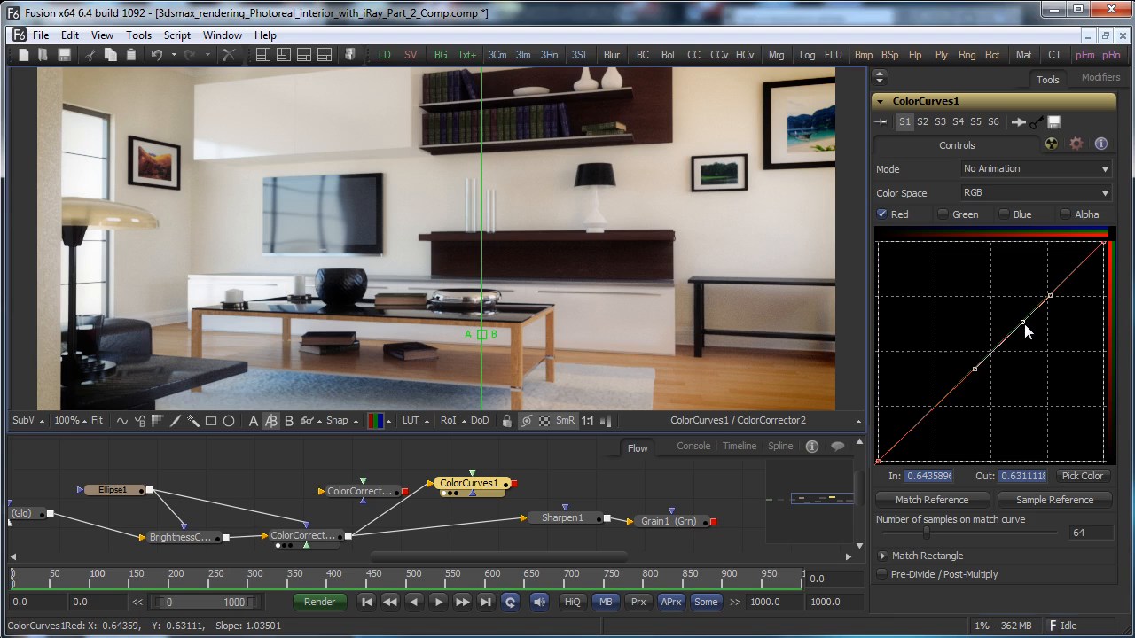
drag(1024, 324, 1024, 328)
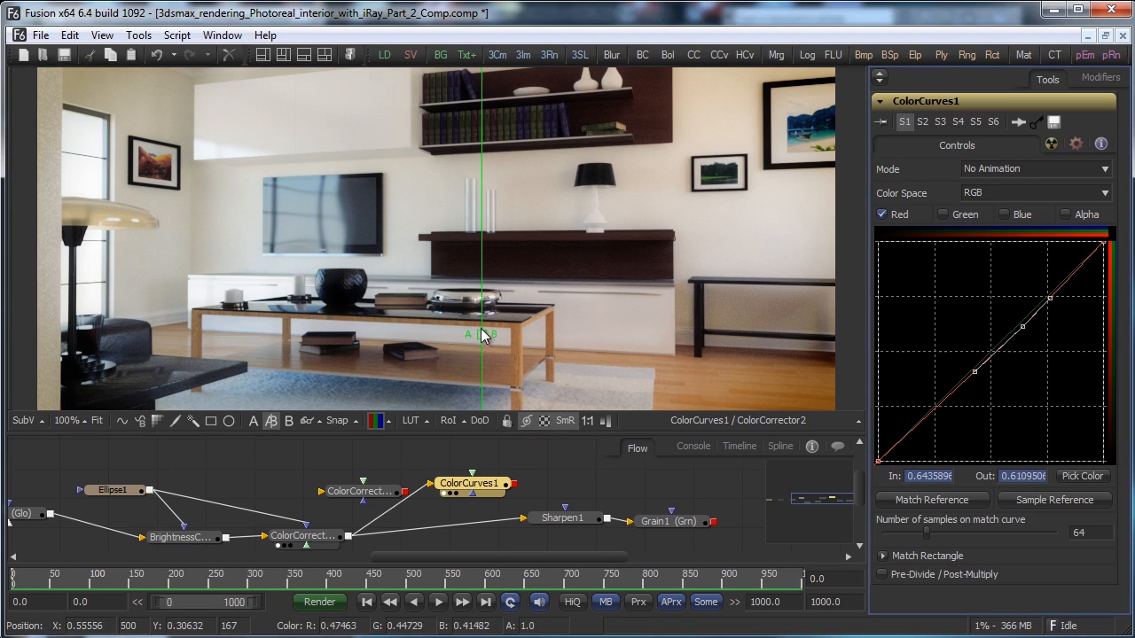
drag(481, 331, 553, 325)
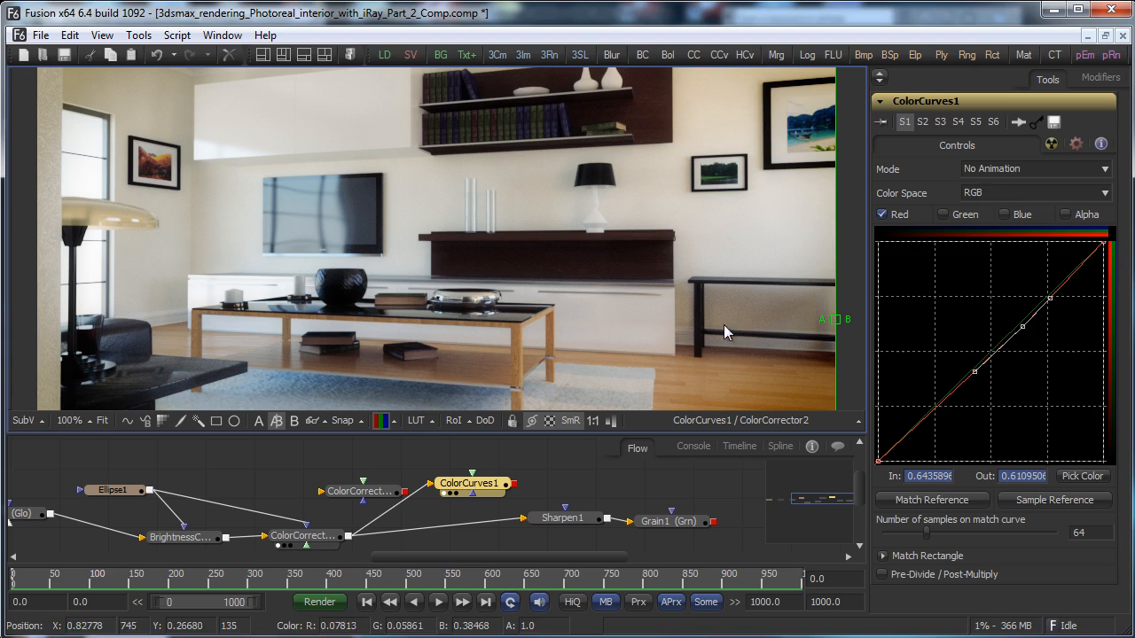
Edit only the blue curve, raising a point at input 0.36 to output about 0.42, and move the wipe off the image.
click(1006, 215)
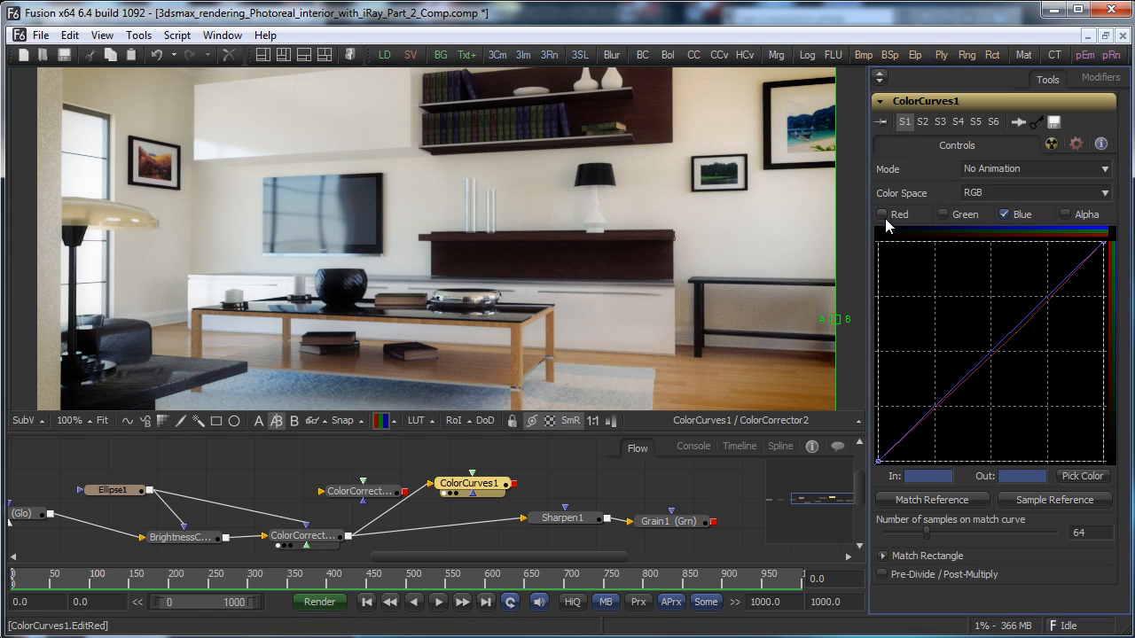
drag(967, 373, 958, 367)
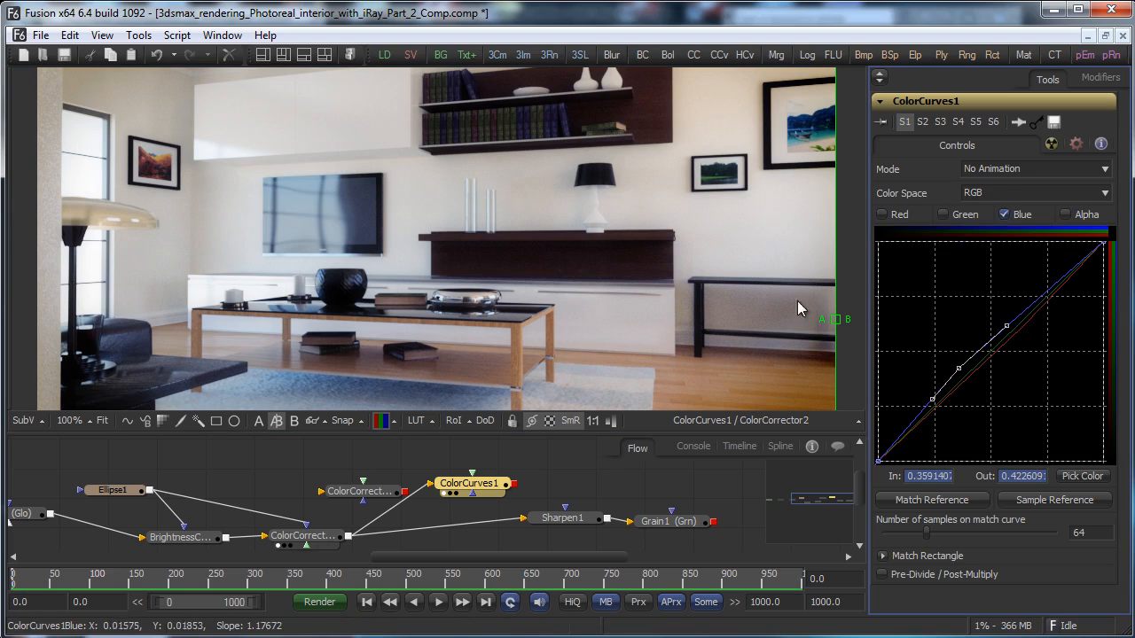
mouse_move(844, 325)
mouse_down()
mouse_move(27, 354)
mouse_move(868, 337)
mouse_move(113, 337)
mouse_move(212, 332)
mouse_move(860, 327)
mouse_up()
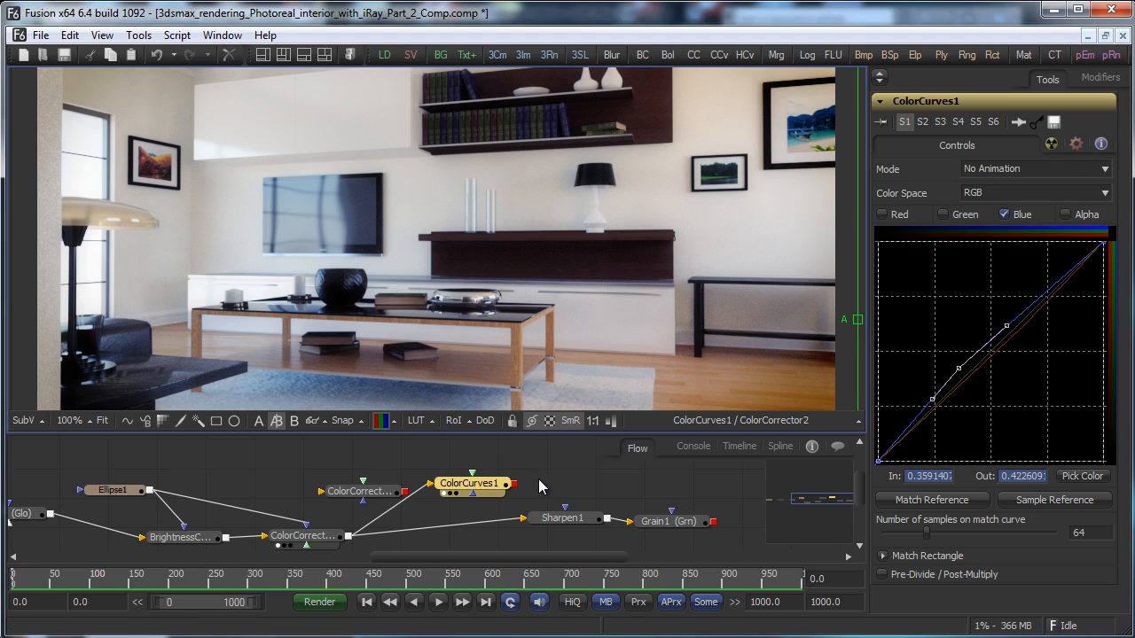
Move the Sharpen and Grain tools aside to free space in the flow and delete the unconnected third Color Corrector.
drag(565, 490, 686, 509)
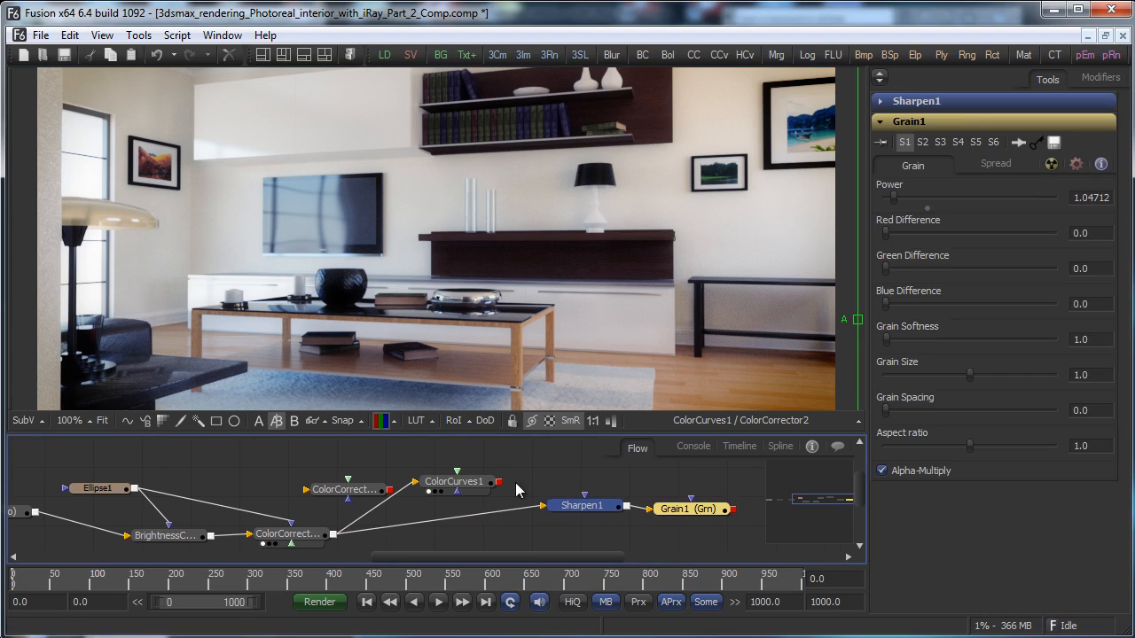
click(352, 492)
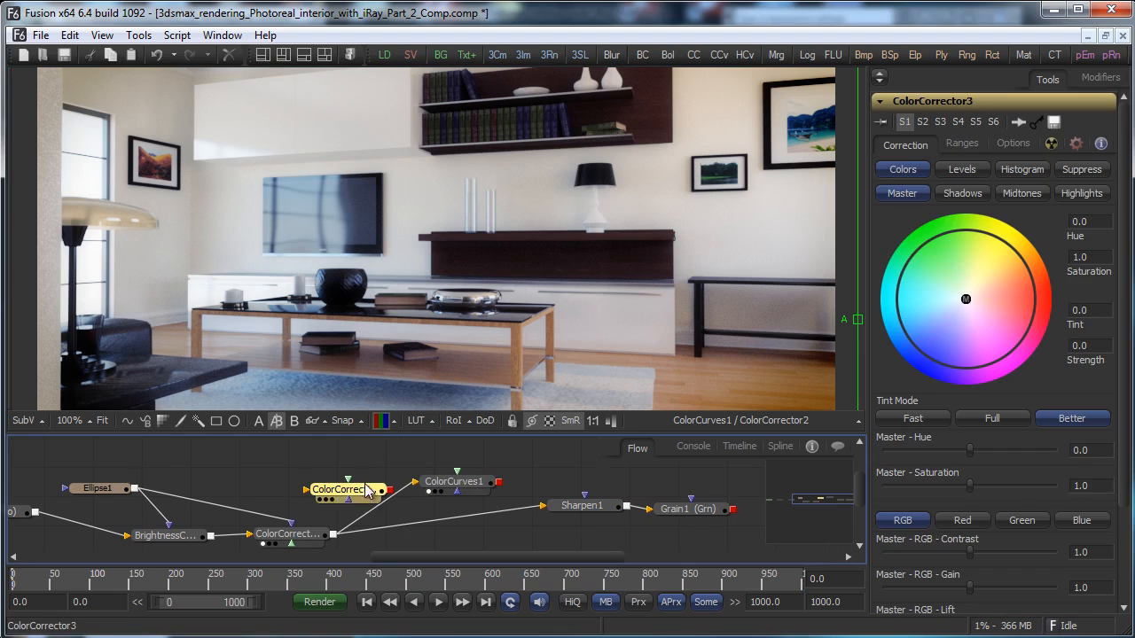
key(Delete)
Add a Brightness/Contrast tool fed by the Color Curves output, show it in the viewer and compare with the wipe.
right_click(334, 461)
mouse_move(337, 466)
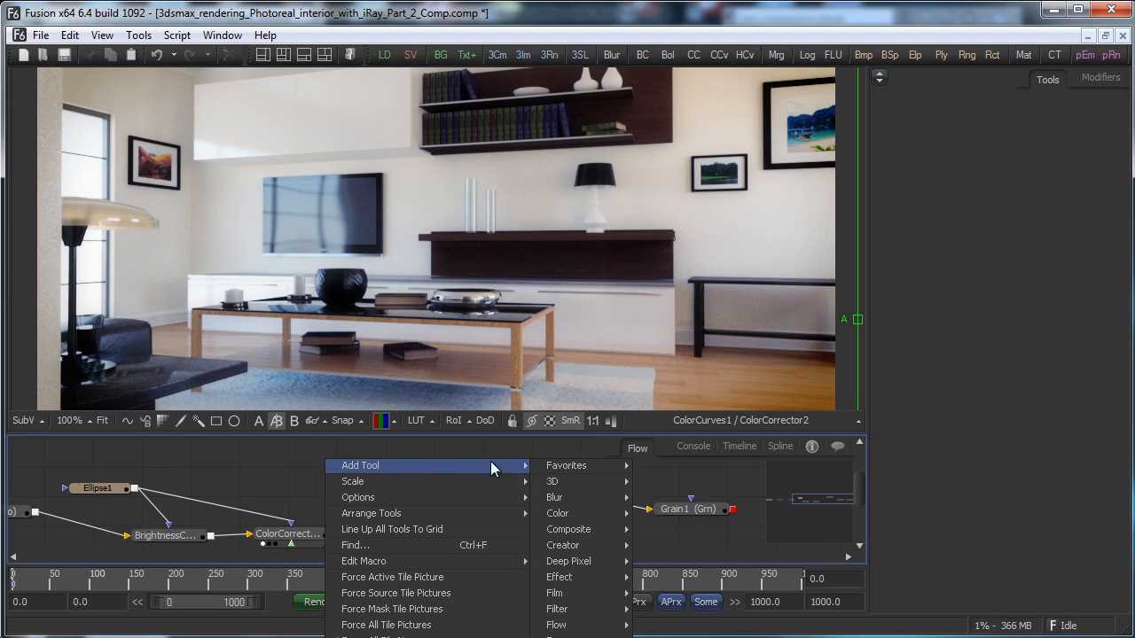
mouse_move(603, 515)
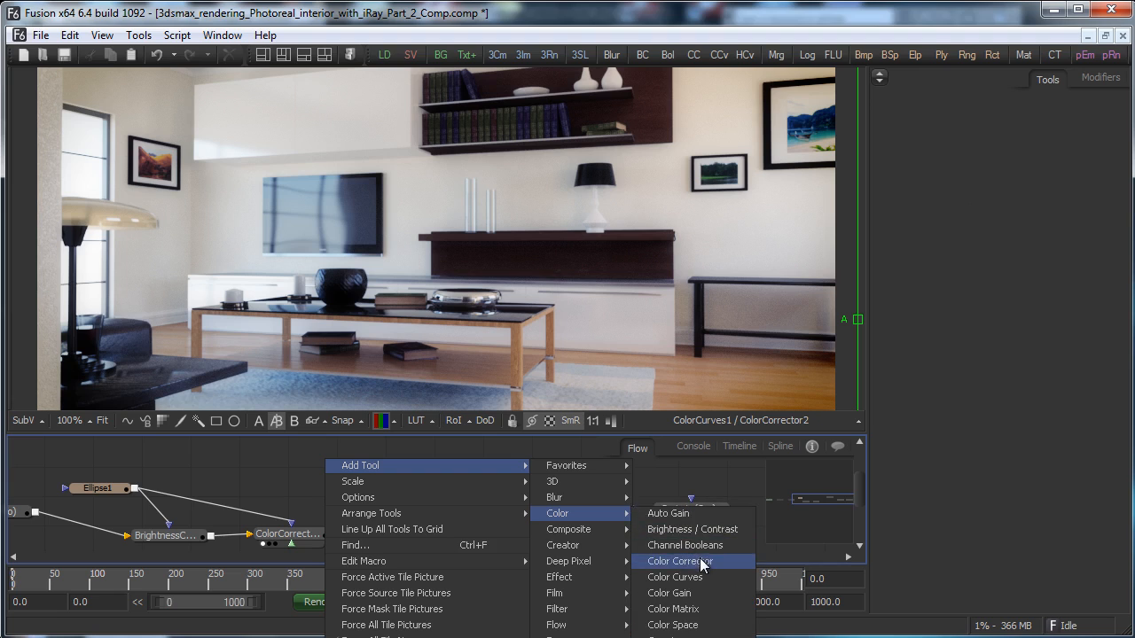
click(692, 530)
drag(330, 476, 546, 480)
drag(446, 502, 506, 479)
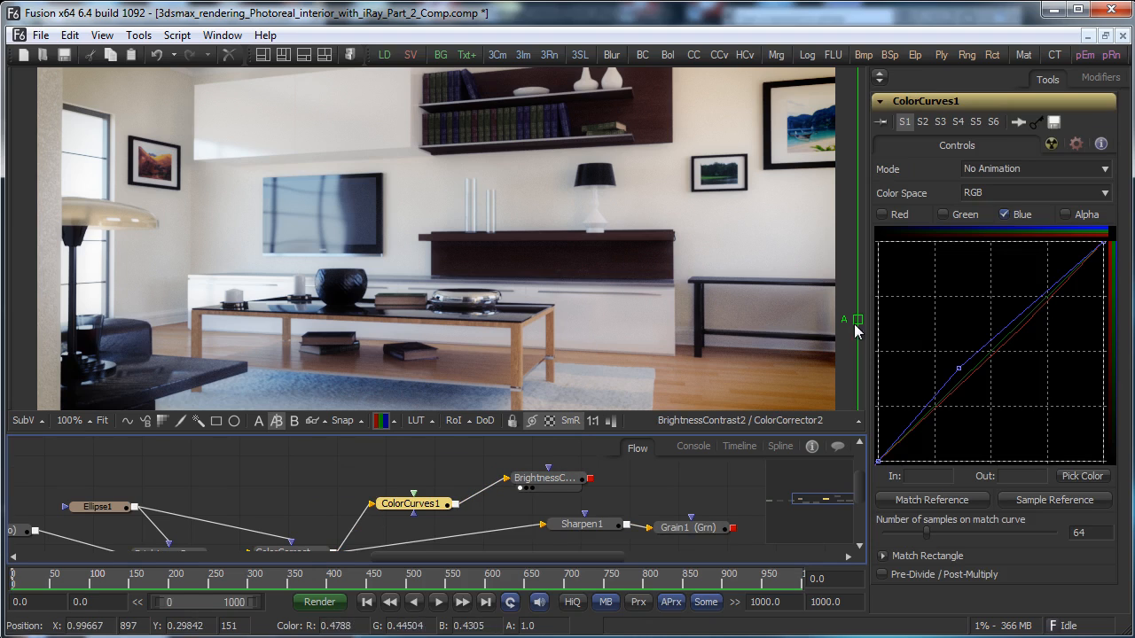
drag(857, 329, 499, 337)
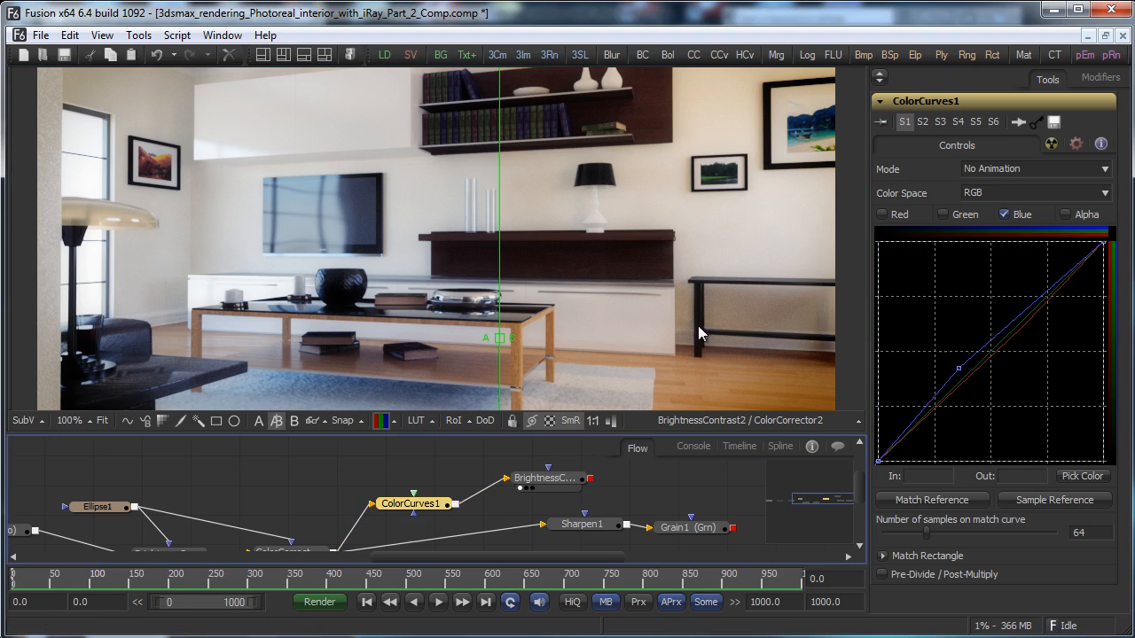
Set the second Brightness/Contrast tool's Contrast to about 0.04, Brightness to about -0.03 and Saturation to about 1.17, checking with the wipe.
click(545, 479)
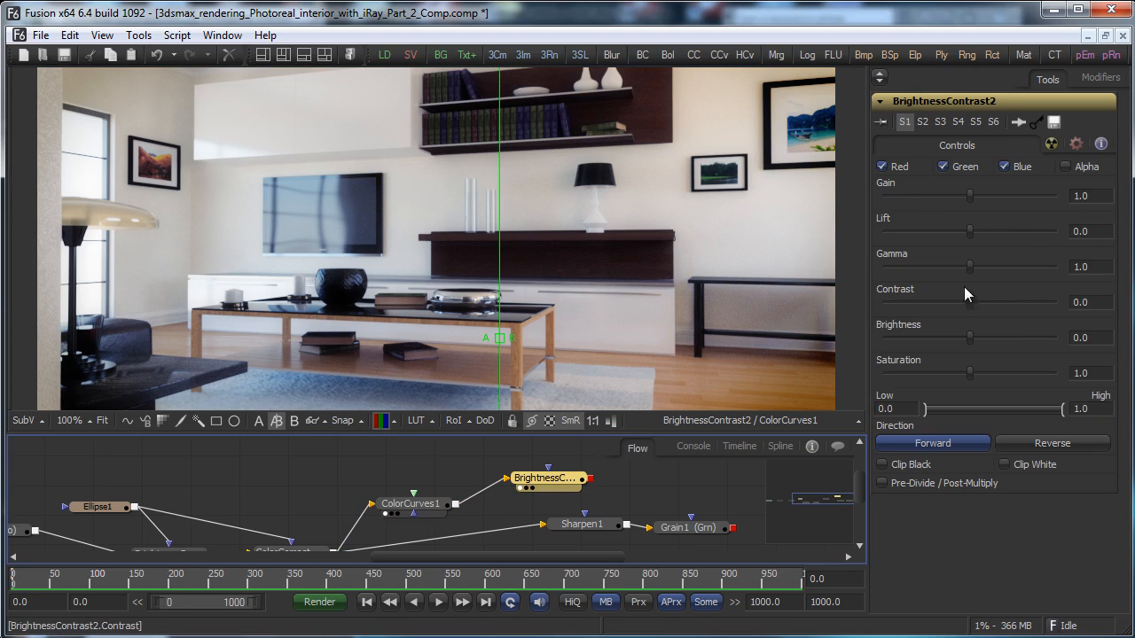
drag(973, 301, 986, 305)
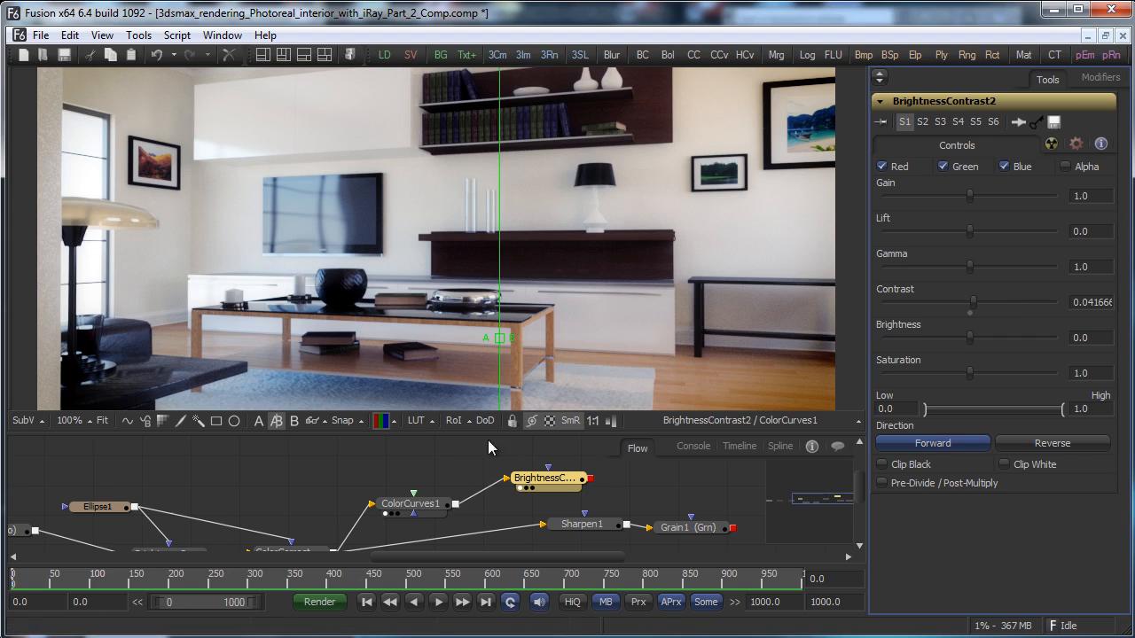
drag(506, 341, 723, 331)
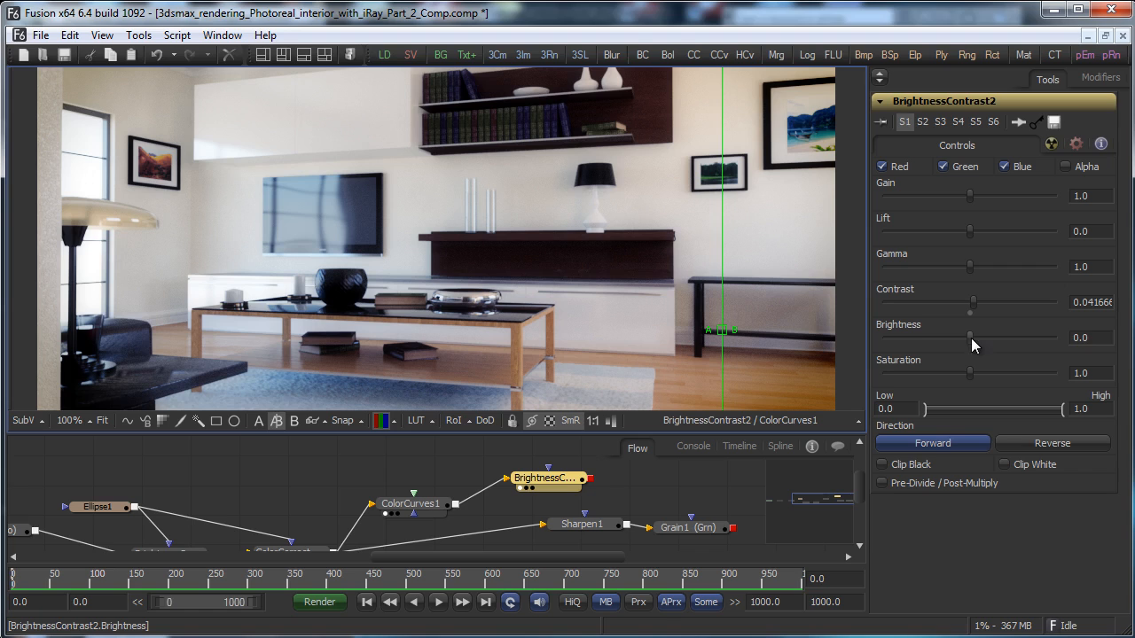
drag(970, 338, 970, 340)
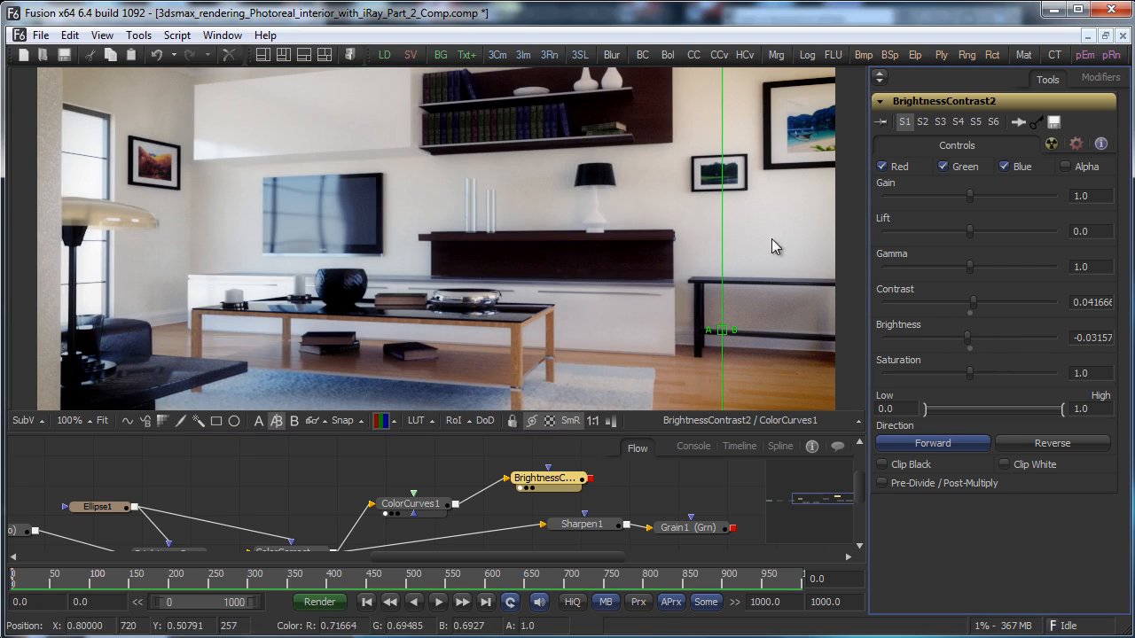
drag(972, 372, 975, 374)
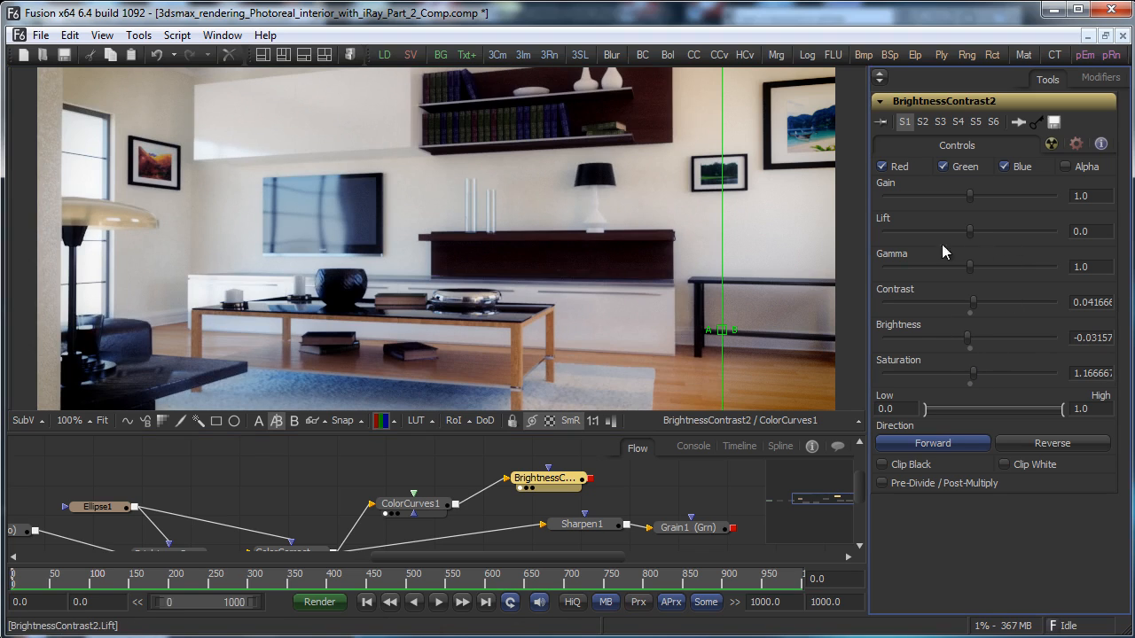
drag(720, 330, 747, 310)
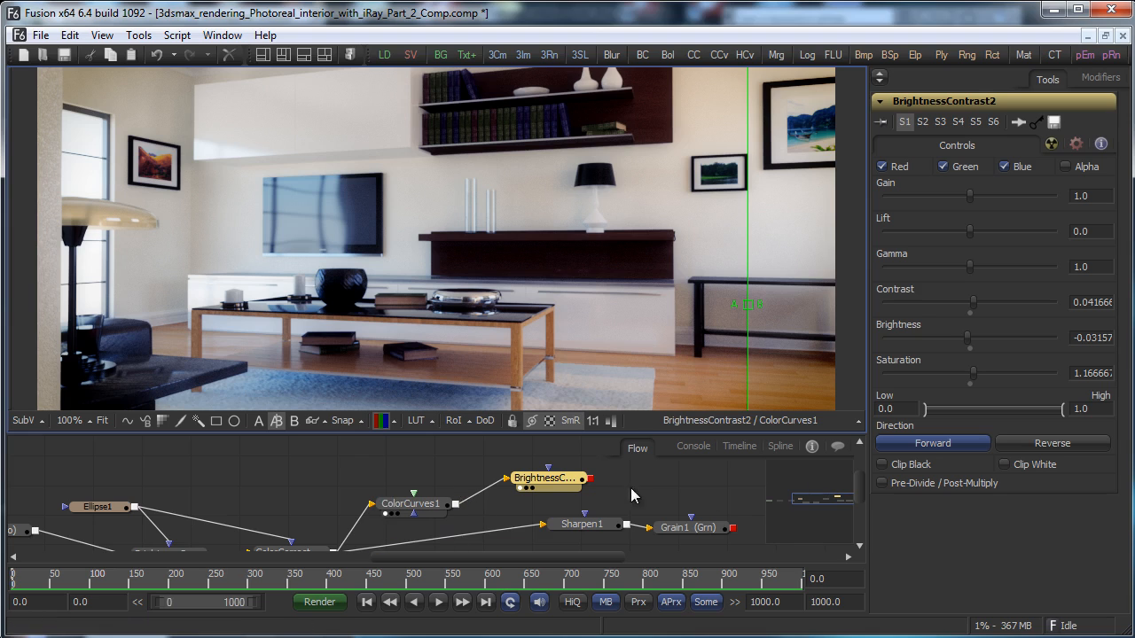
Rearrange the end of the flow and feed the Sharpen tool from the second Brightness/Contrast instead of the second Color Corrector.
drag(552, 483, 697, 548)
drag(598, 524, 631, 526)
click(570, 479)
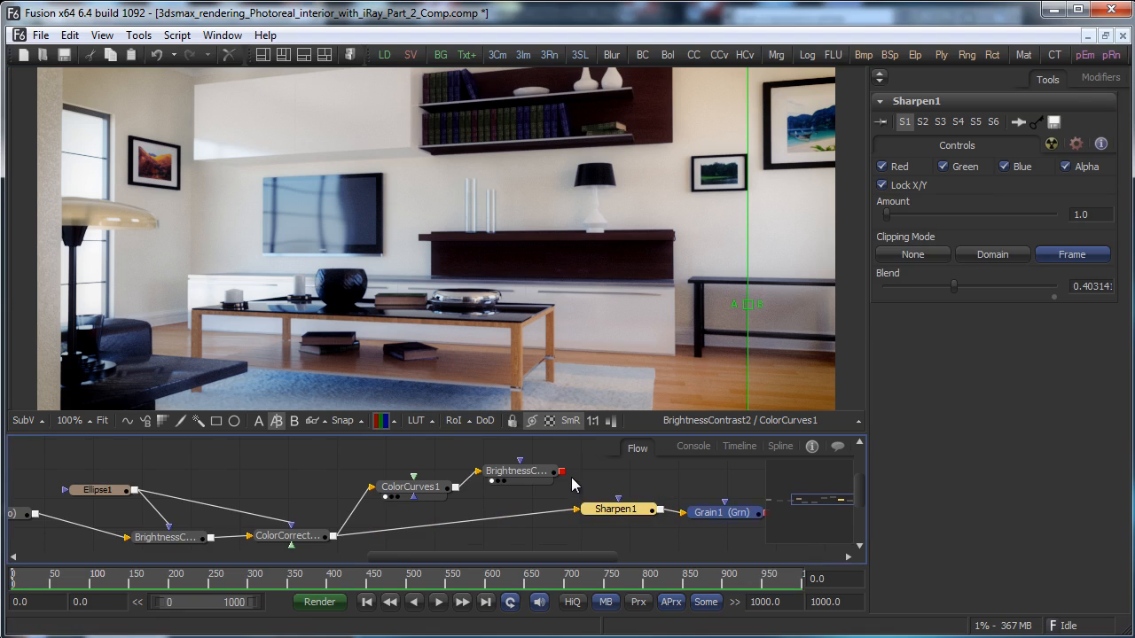
drag(563, 473, 580, 513)
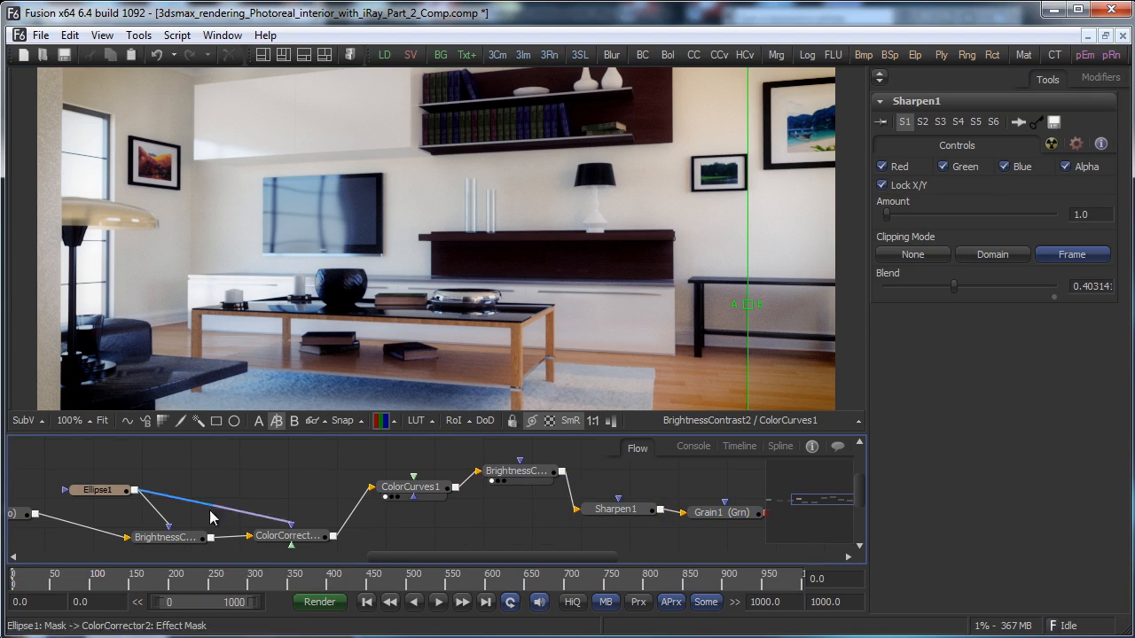
Raise the Glow tool's Glow to about 0.20 and its Blend to about 0.18.
drag(386, 556, 292, 556)
click(309, 509)
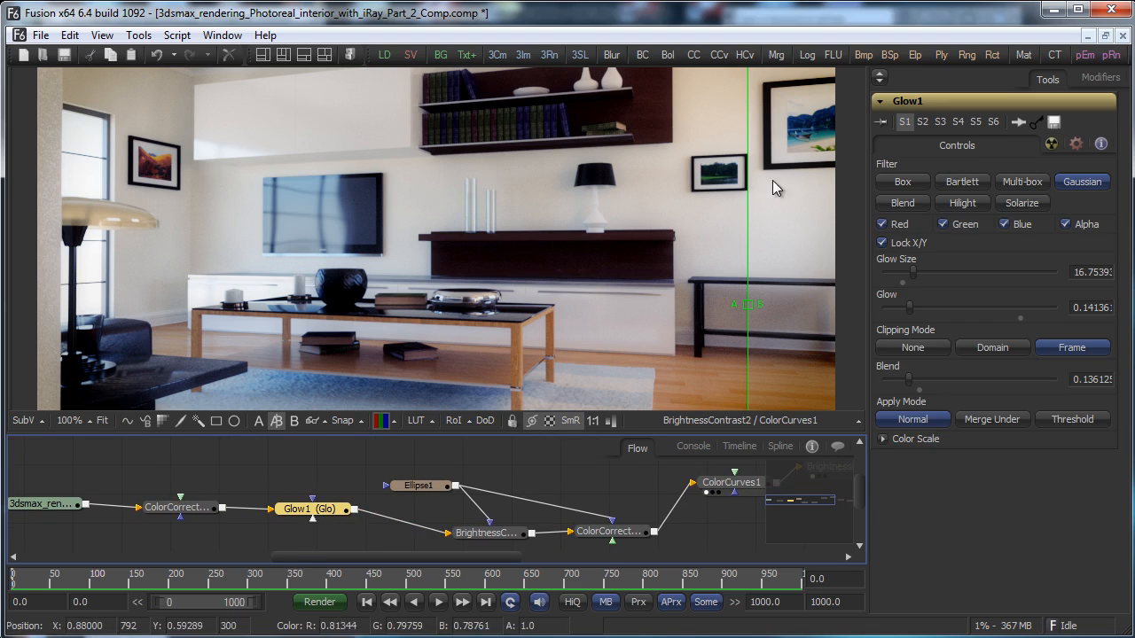
drag(912, 308, 922, 310)
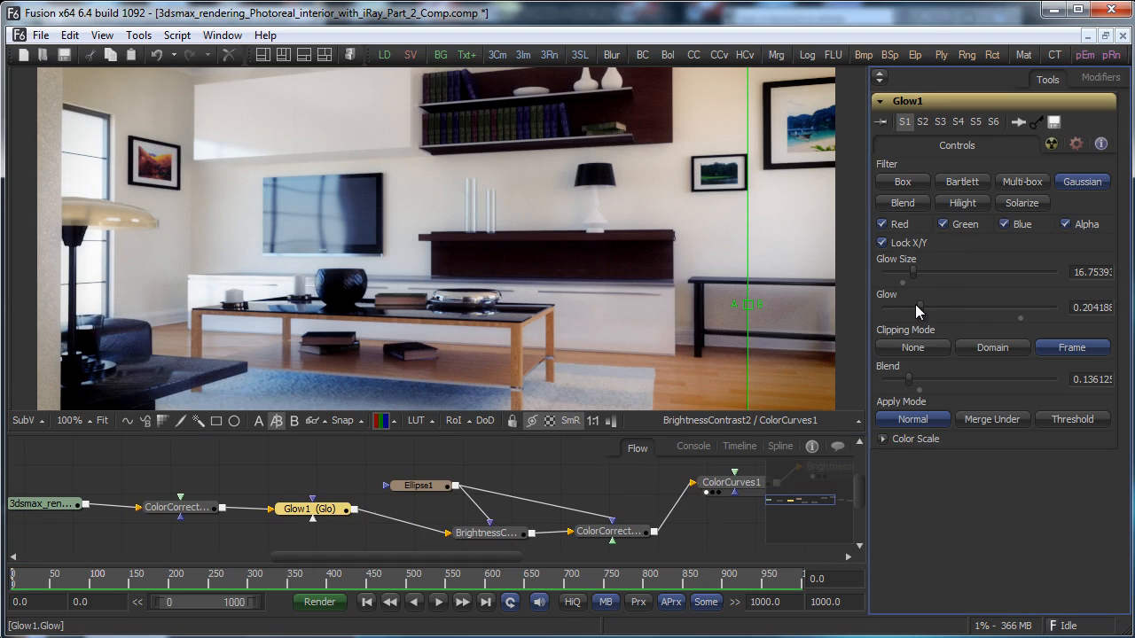
drag(910, 381, 915, 383)
Fit the image to the viewer and load the final Grain output and the original Loader image into opposite wipe buffers.
click(73, 421)
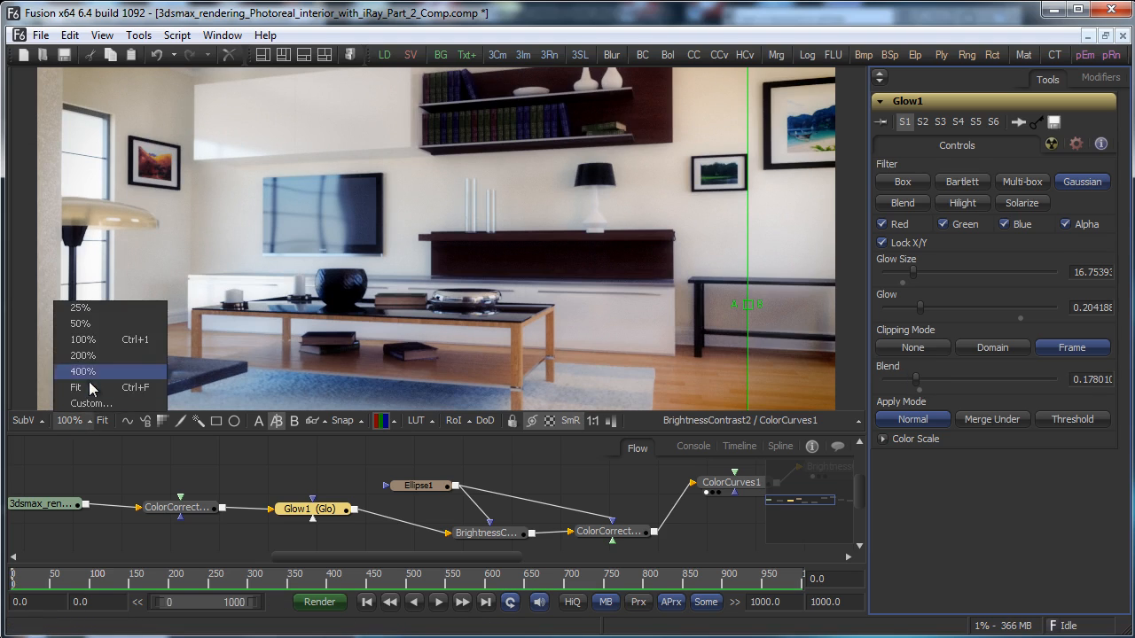
click(89, 388)
drag(675, 288, 107, 314)
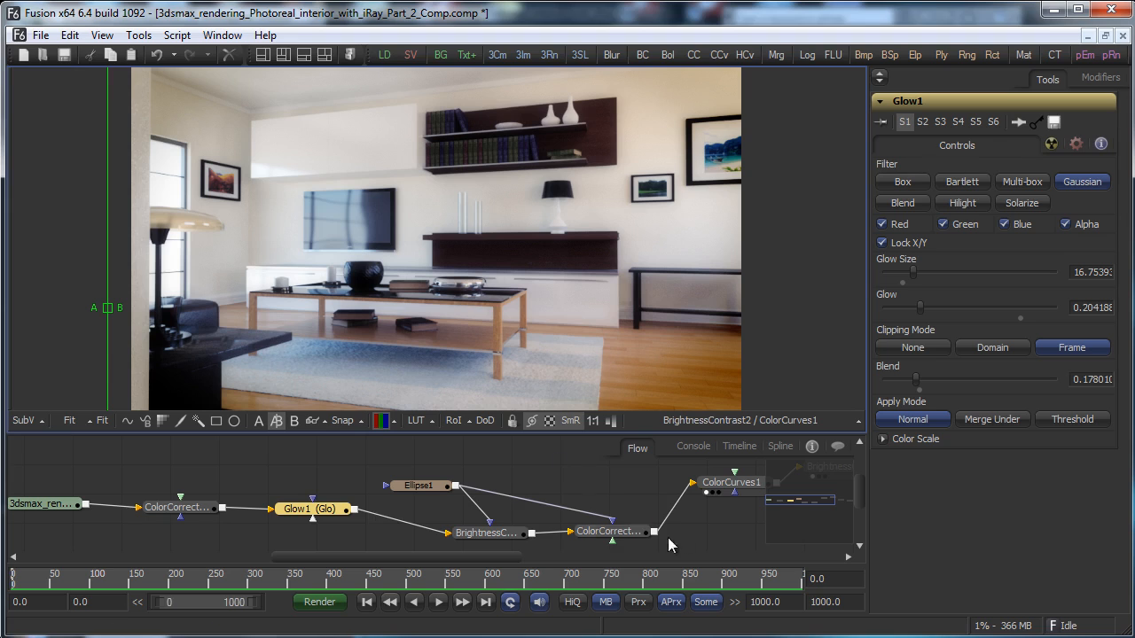
drag(504, 558, 640, 559)
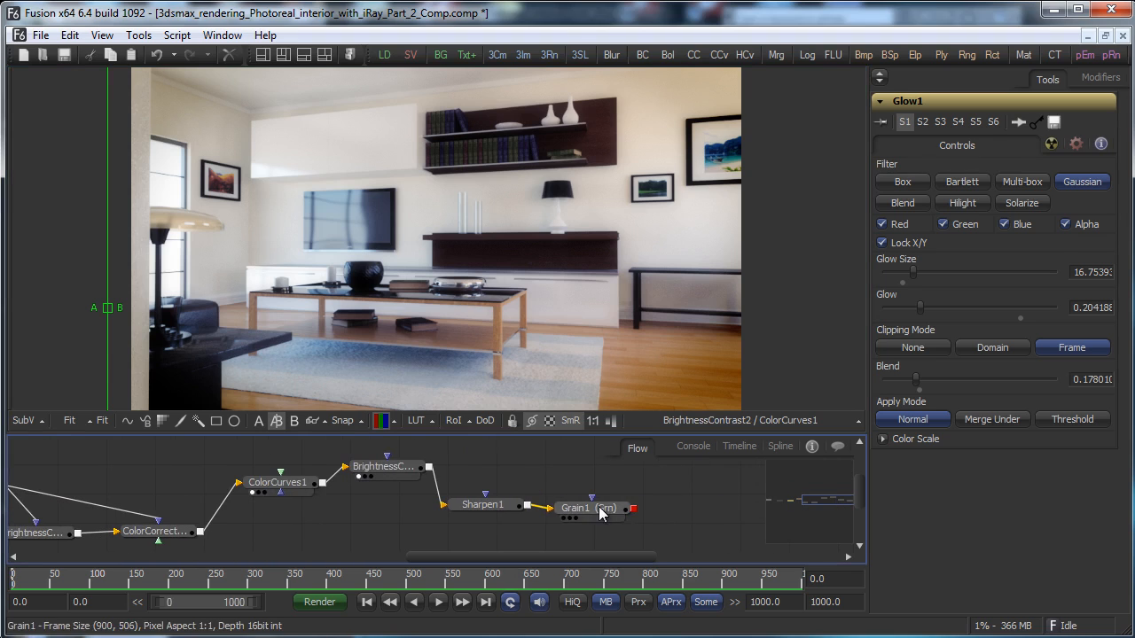
drag(601, 514, 611, 273)
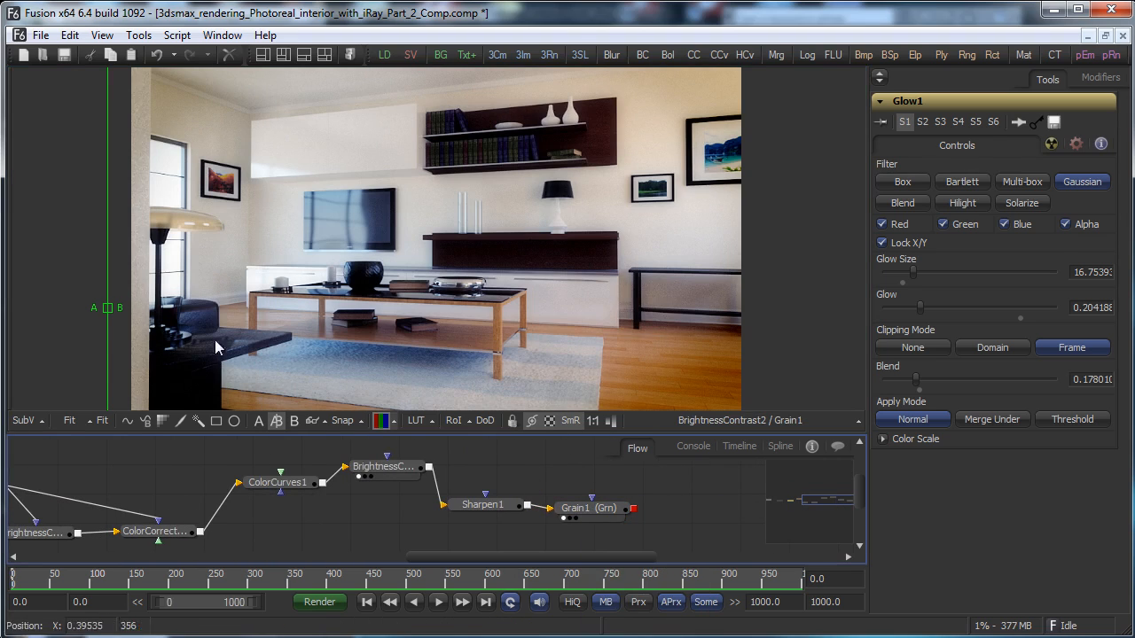
drag(107, 308, 541, 322)
drag(585, 508, 561, 482)
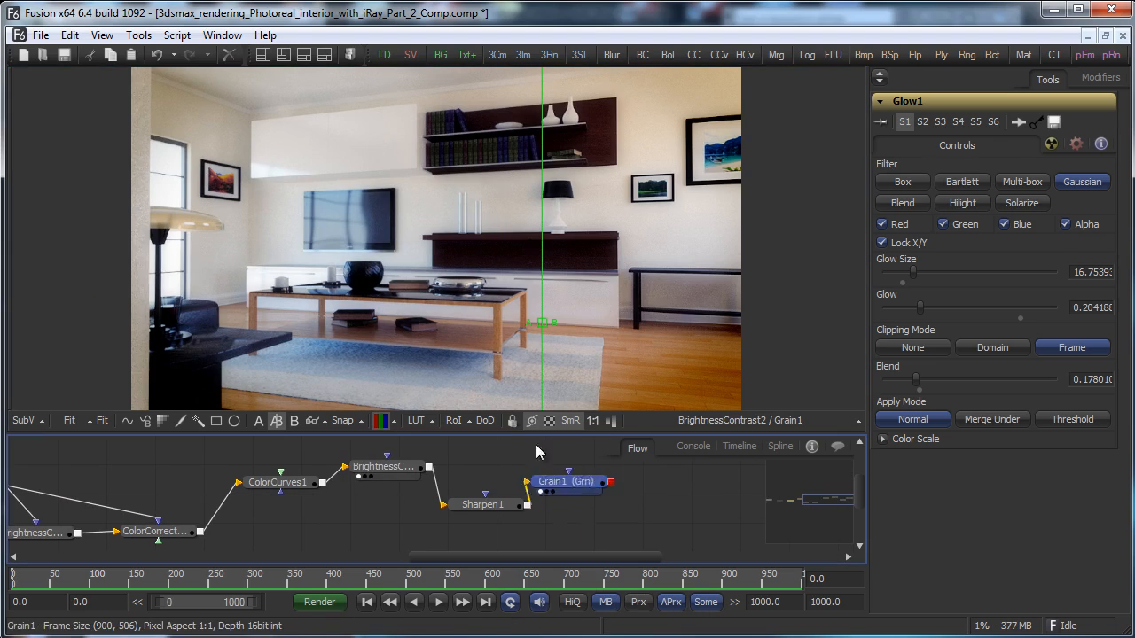
drag(535, 444, 107, 312)
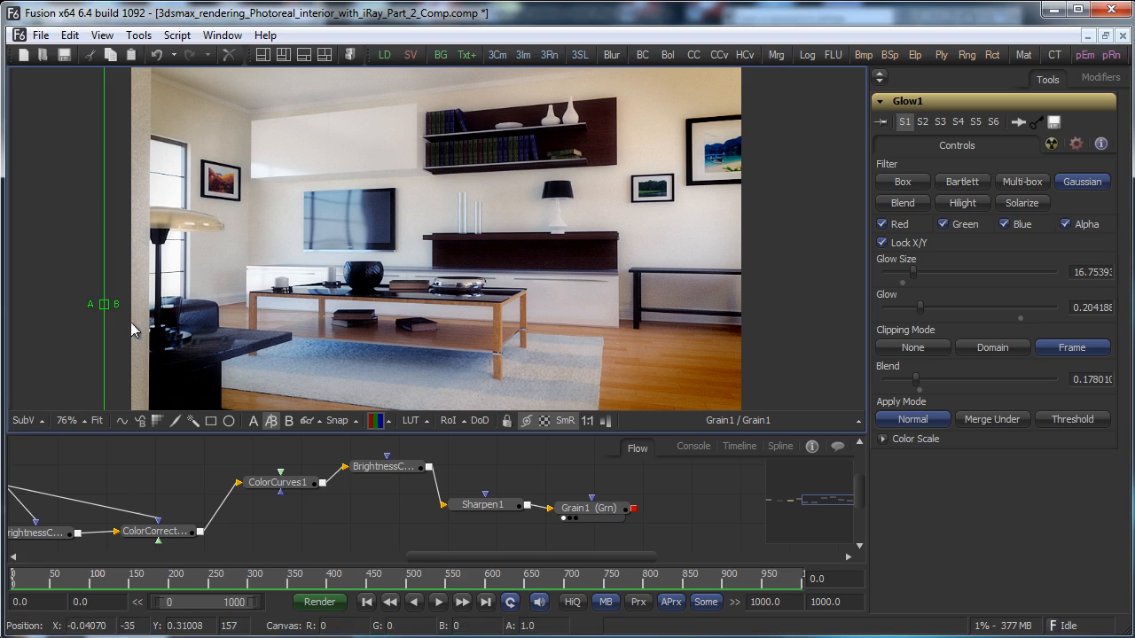
click(403, 558)
drag(401, 559, 218, 556)
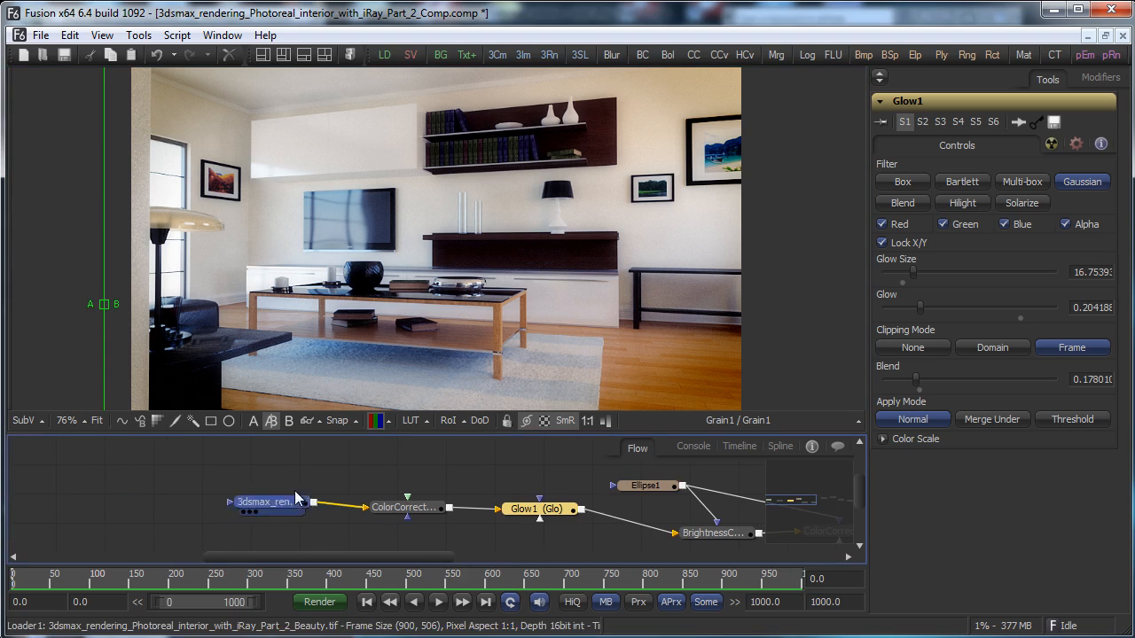
drag(297, 500, 567, 239)
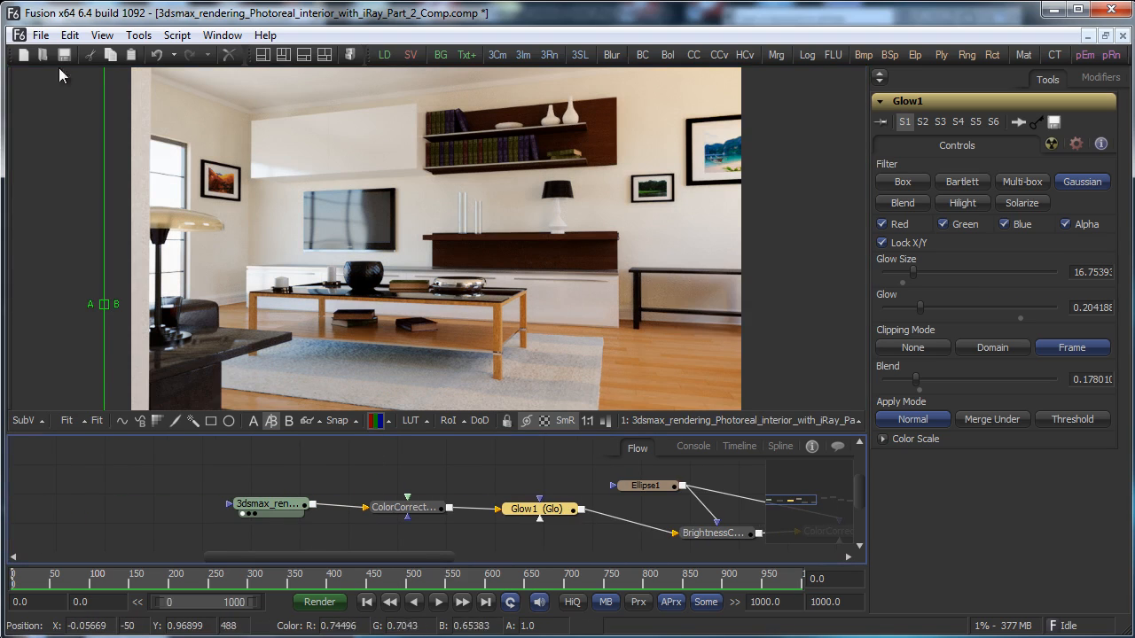
Set the composition's global end frame to 0 and save the composition.
click(41, 35)
click(57, 113)
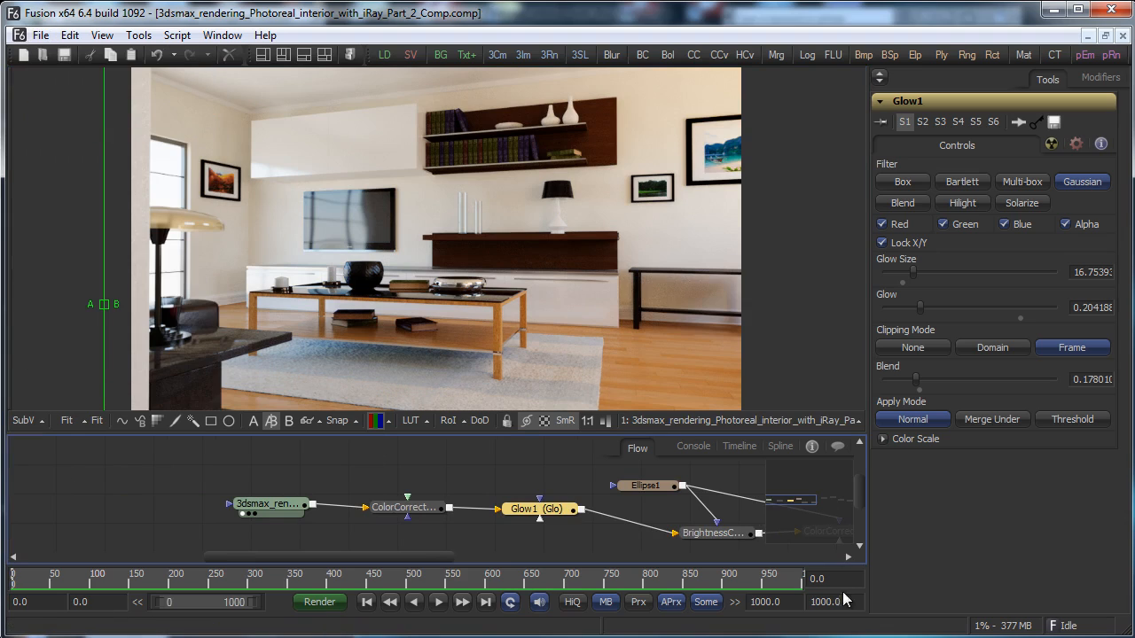
drag(842, 601, 732, 594)
text(0)
key(Return)
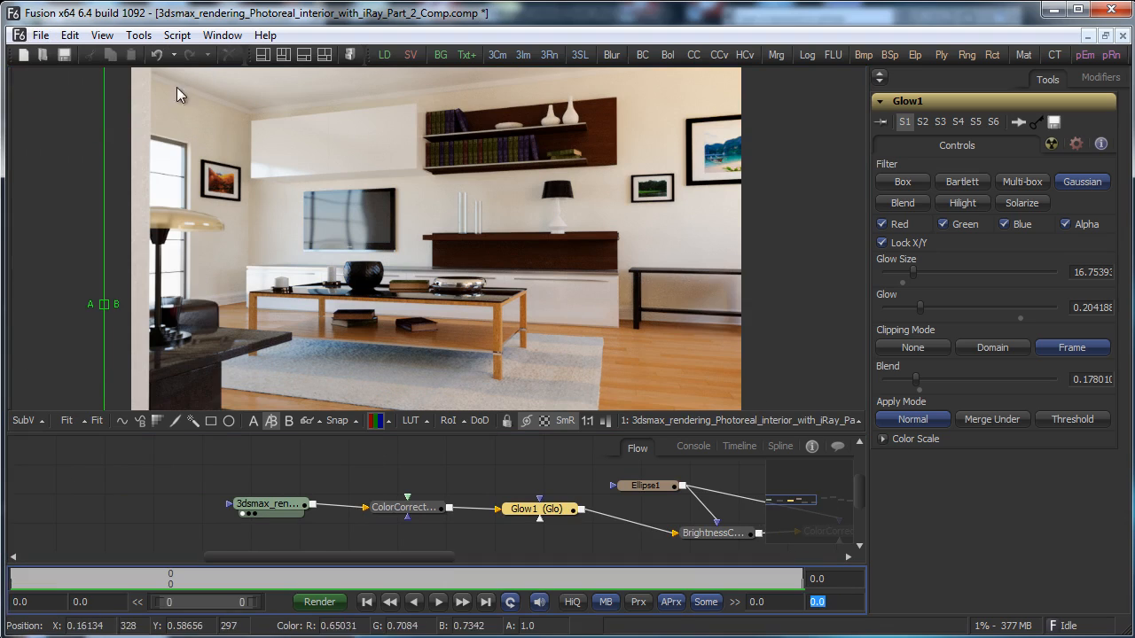
click(41, 35)
click(106, 113)
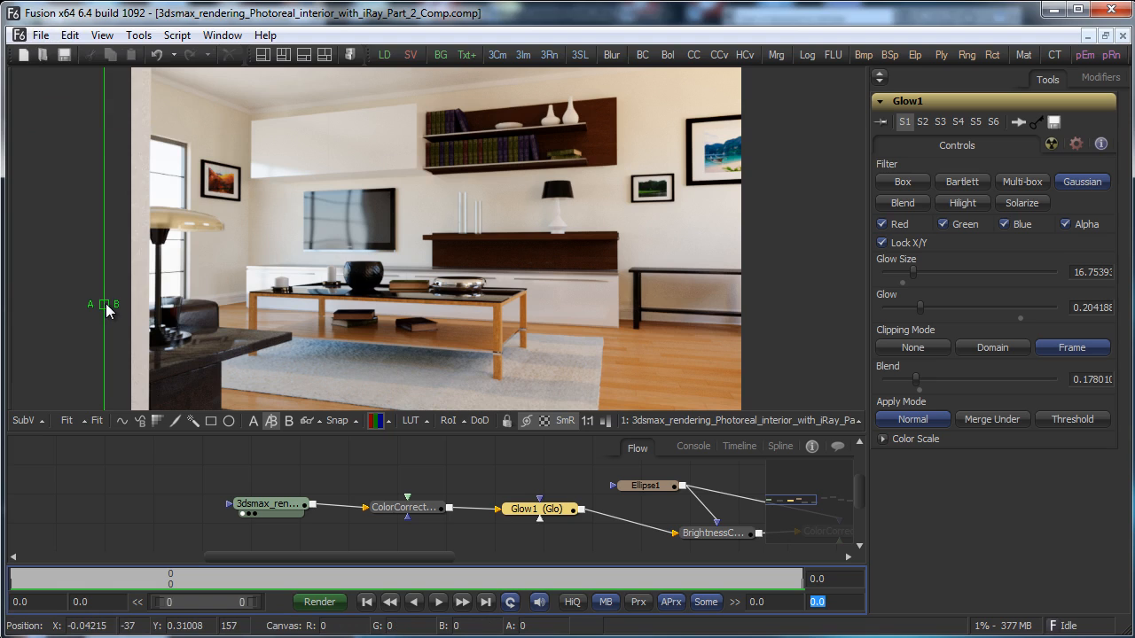
Wipe between the original and graded image, and set the Glow tool's Glow Size to about 9.42 and Glow to about 0.26.
drag(107, 310, 842, 277)
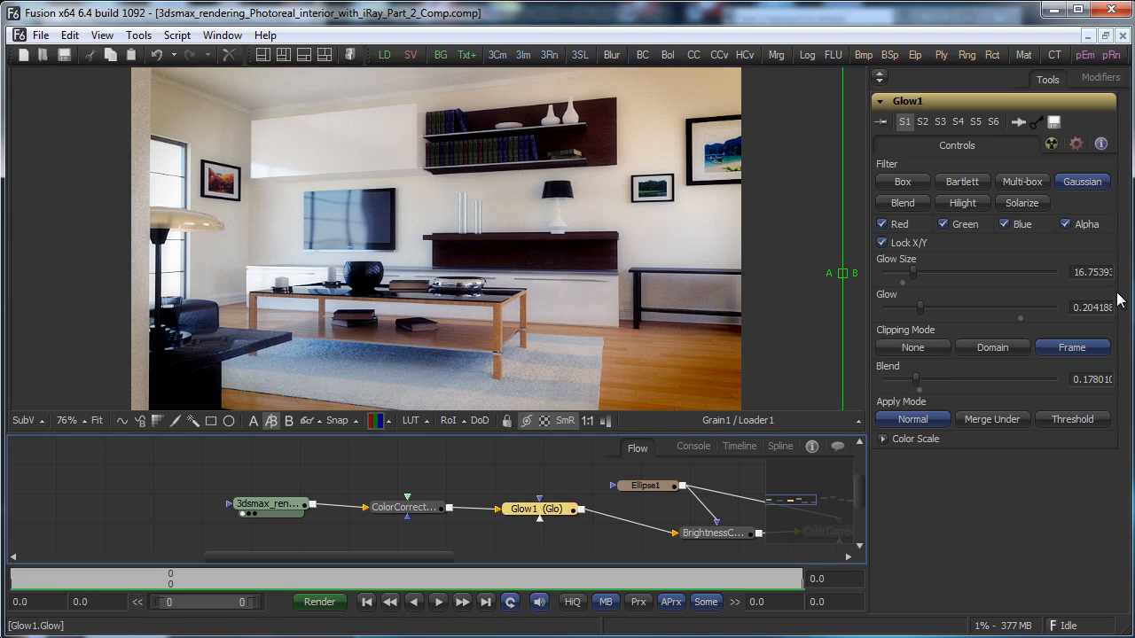
drag(918, 281, 947, 309)
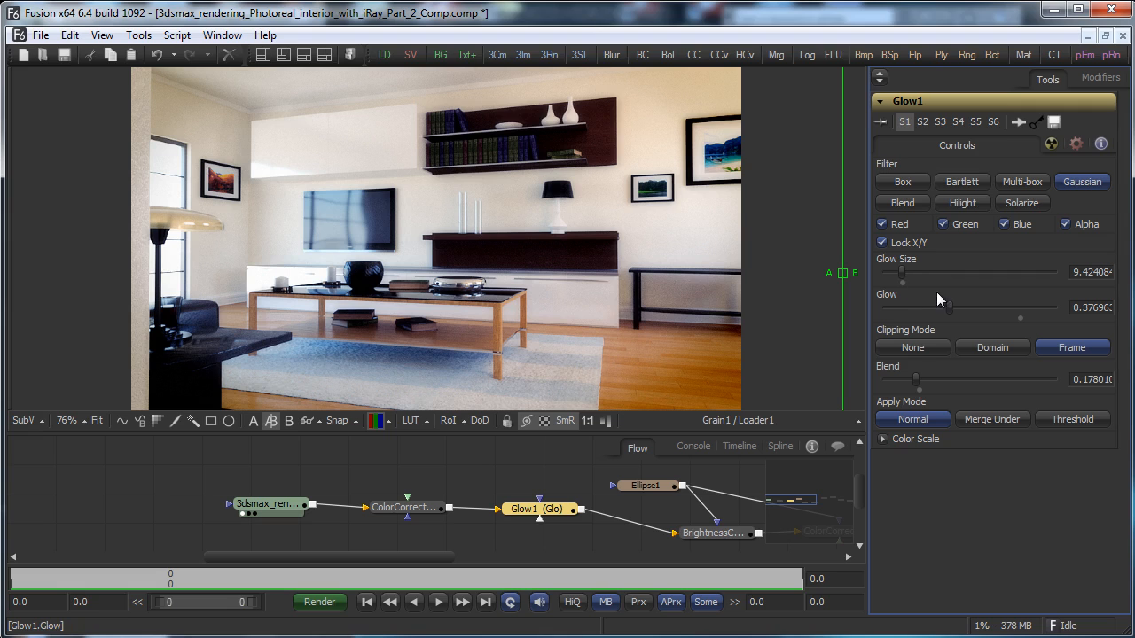
drag(951, 307, 929, 306)
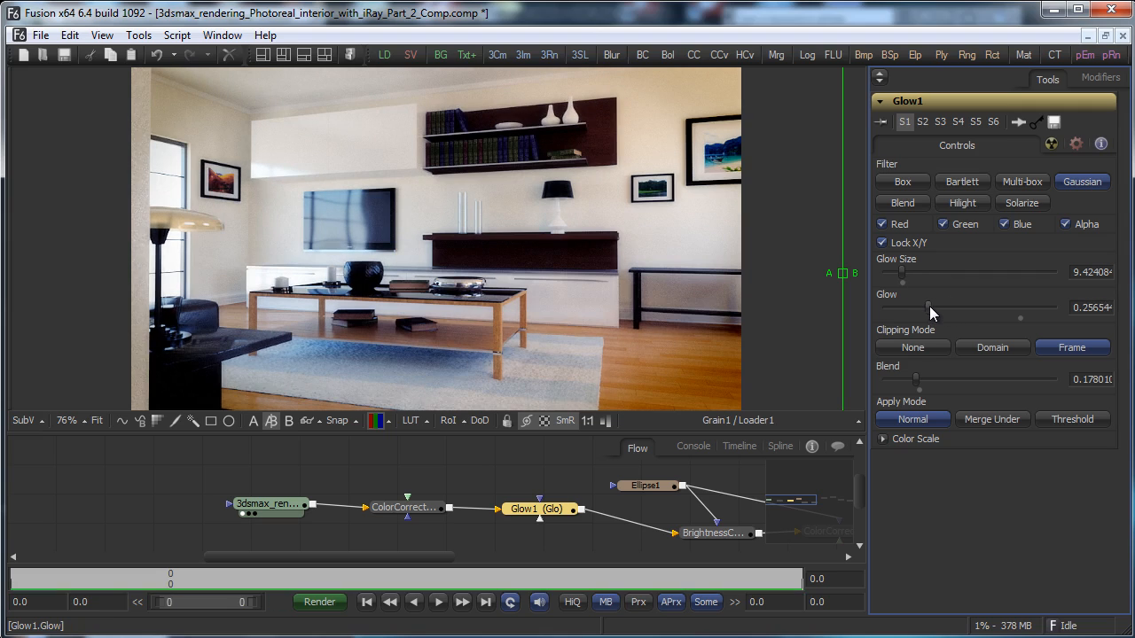
Add a Crop tool fed by the Grain output at the end of the flow and show it in the viewer.
drag(361, 557, 601, 549)
drag(544, 514, 575, 505)
right_click(490, 534)
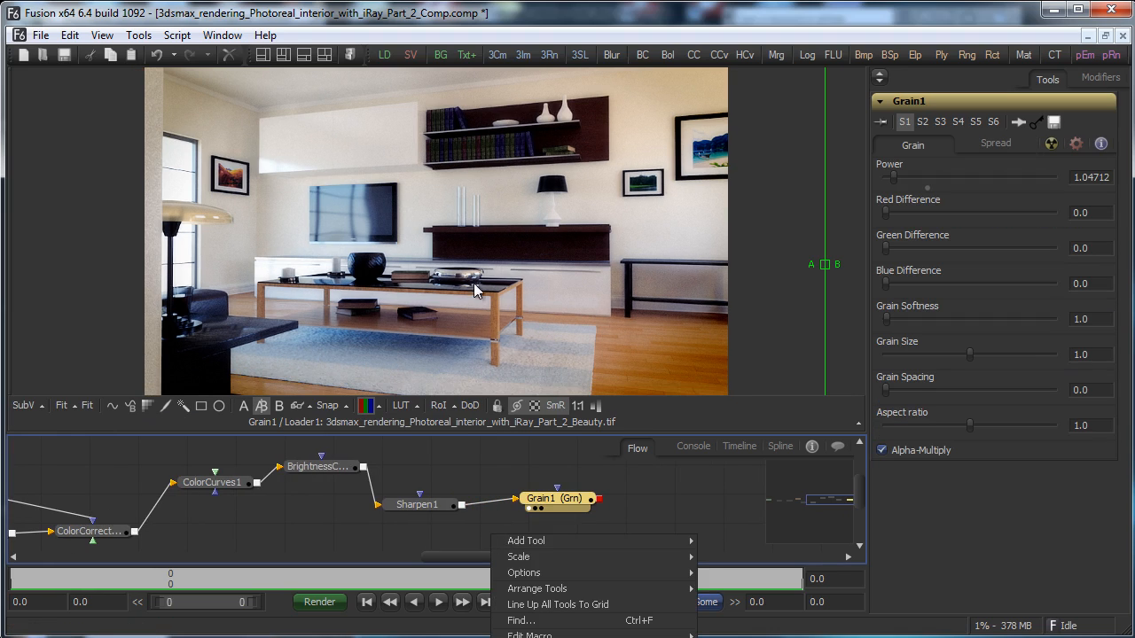
mouse_move(660, 545)
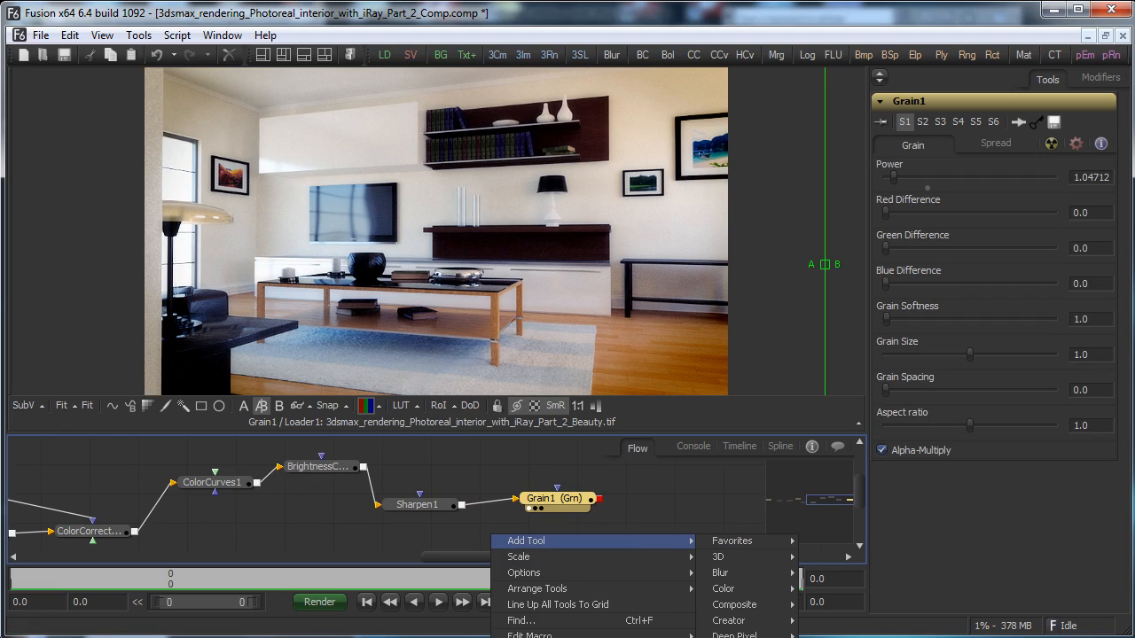
click(829, 637)
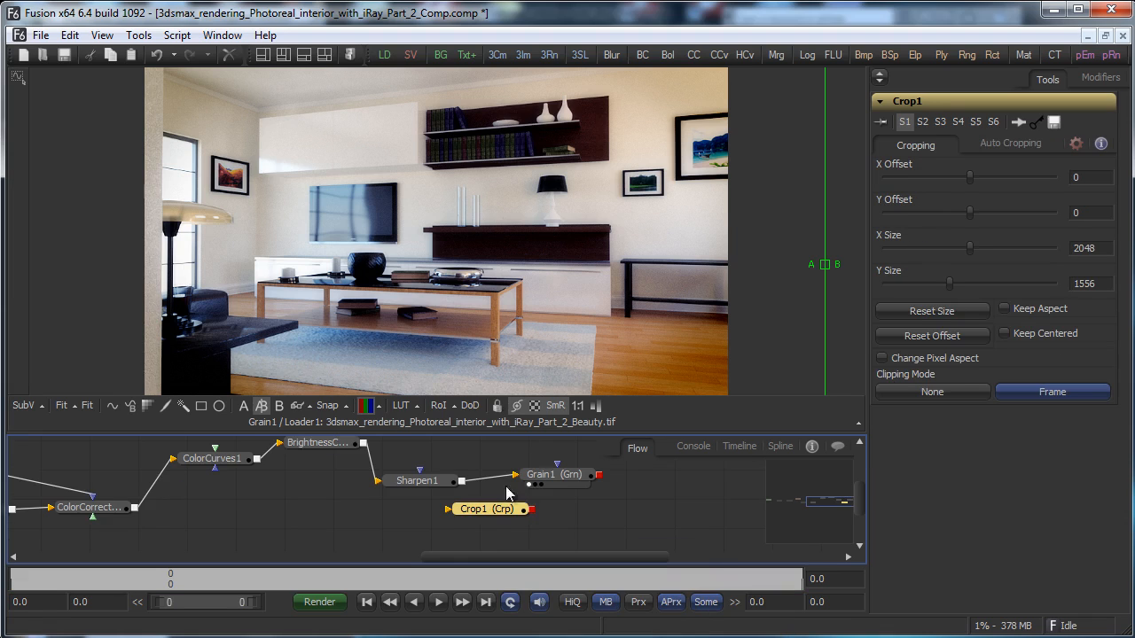
drag(599, 475, 667, 499)
key(1)
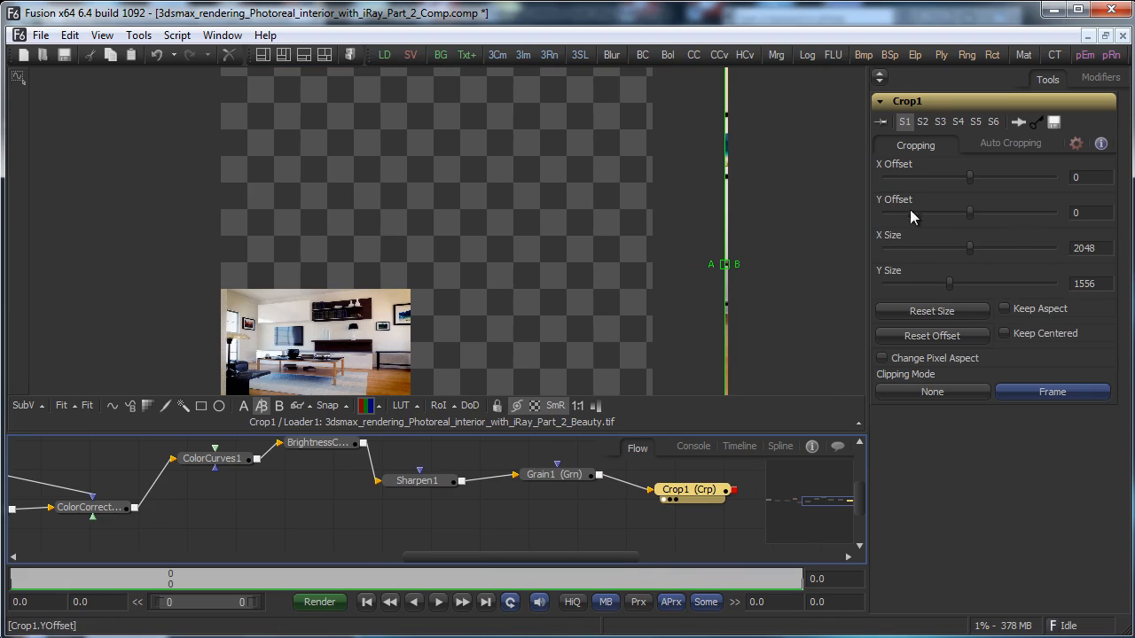
Set the Crop tool's X Size to 900 and Y Size to 400, and fit the cropped image to the viewer.
drag(1099, 249, 1037, 247)
text(900)
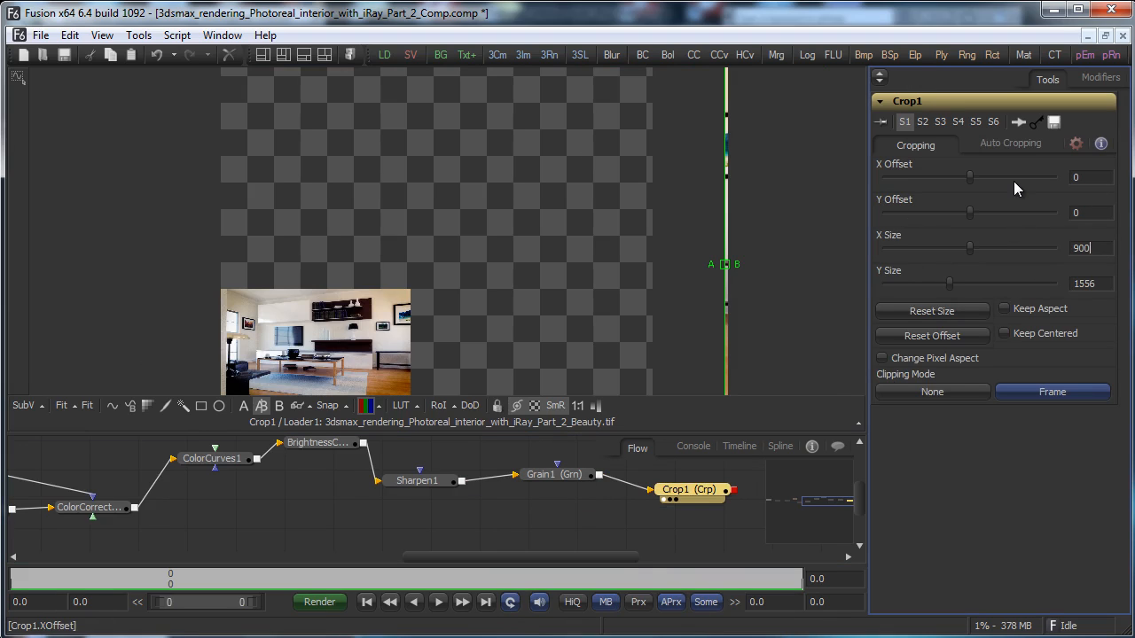
key(Tab)
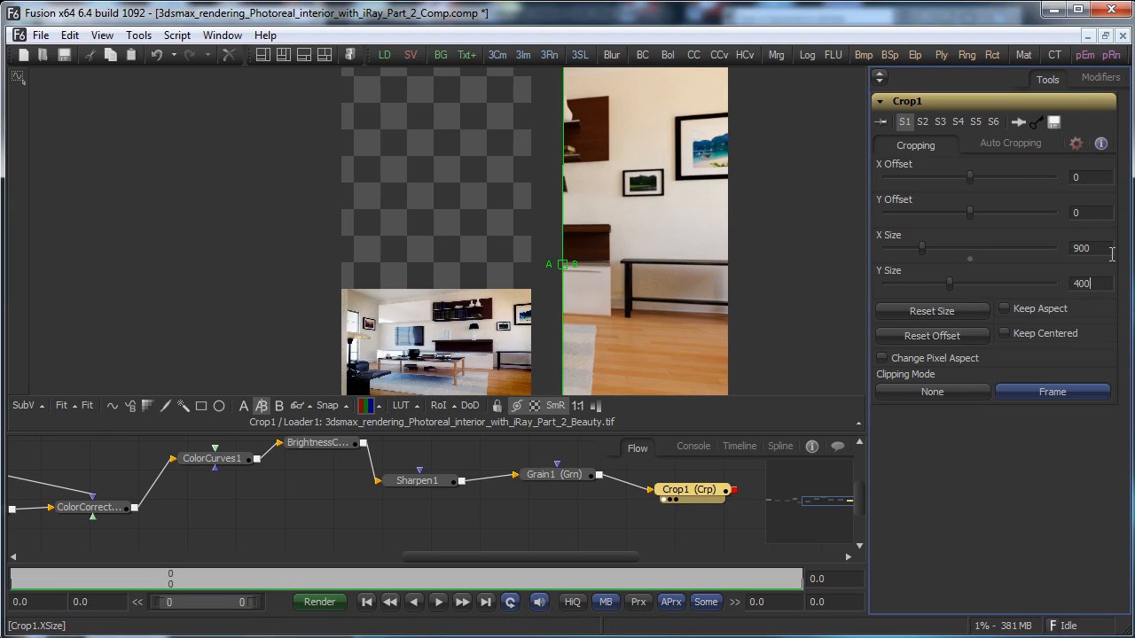
key(Return)
click(71, 403)
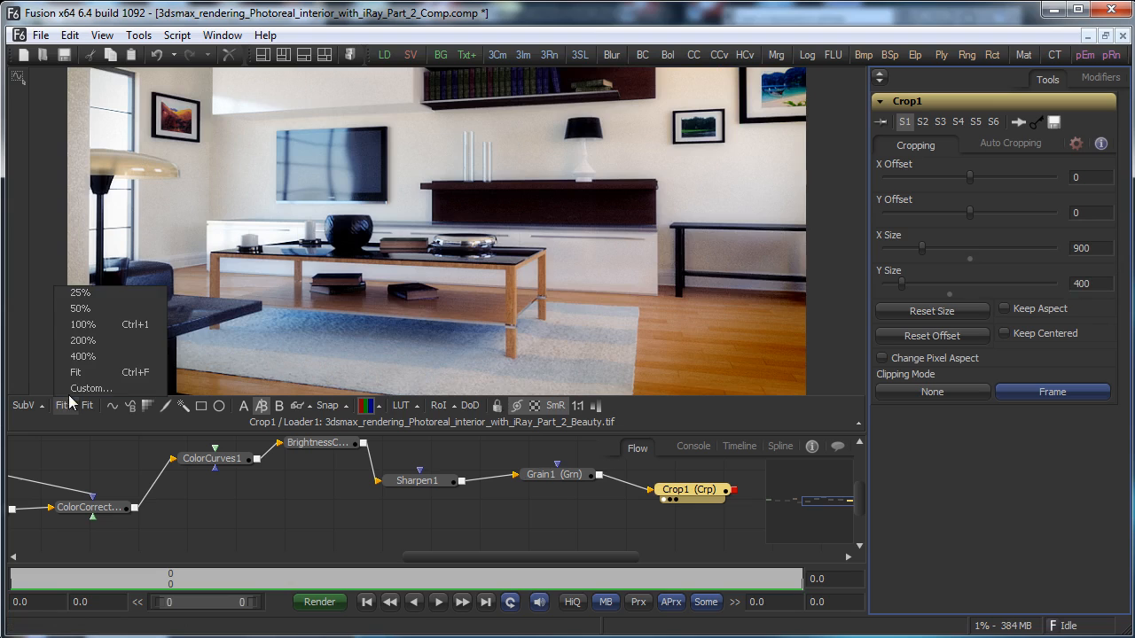
click(78, 373)
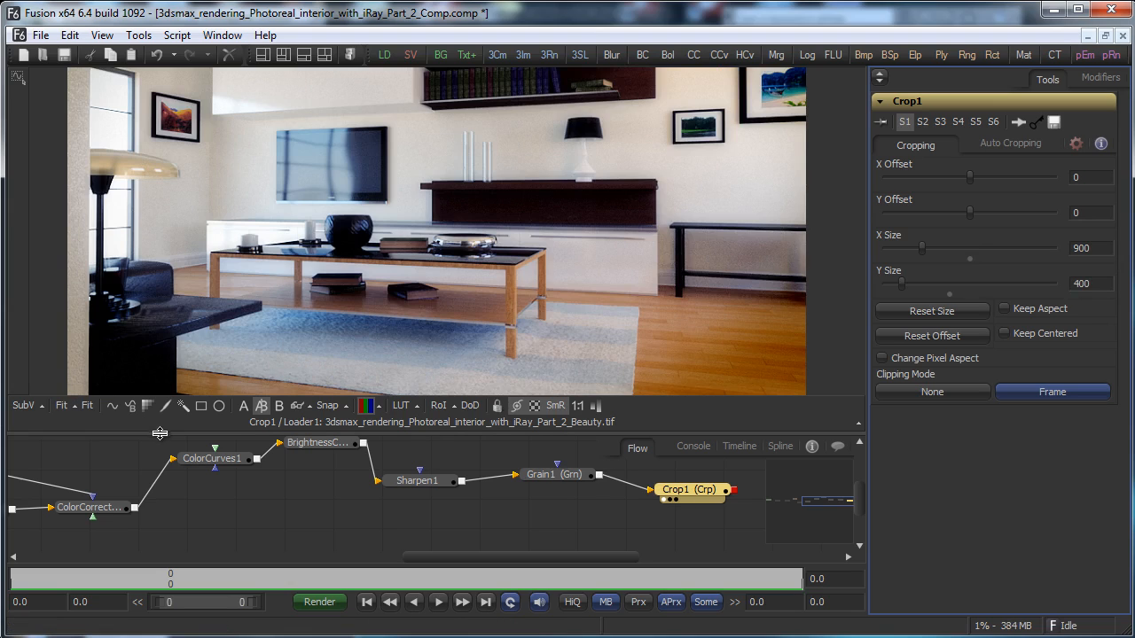
Enlarge the viewer area above the flow and inspect the cropped image at 100%, fit and 50% zoom.
drag(159, 433, 160, 455)
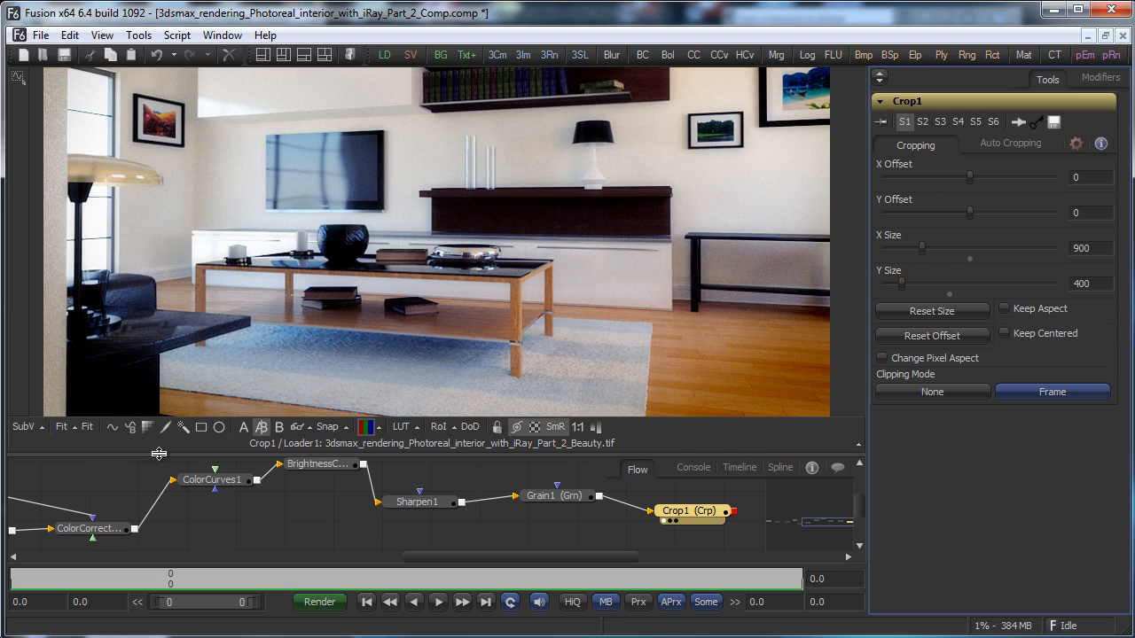
click(60, 431)
click(96, 346)
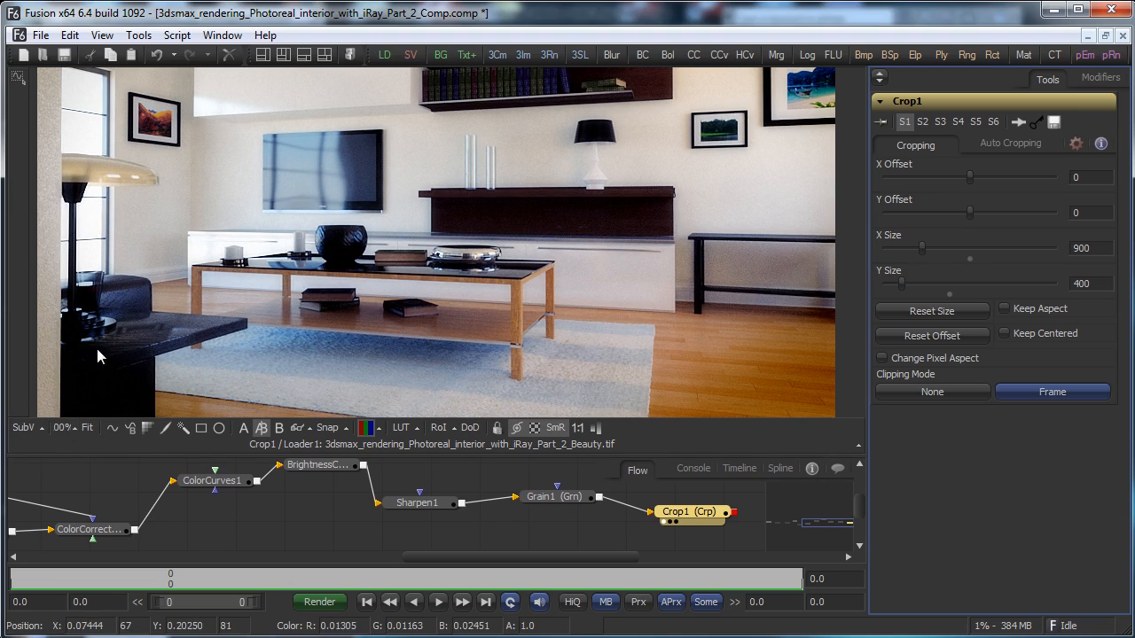
click(80, 427)
click(99, 392)
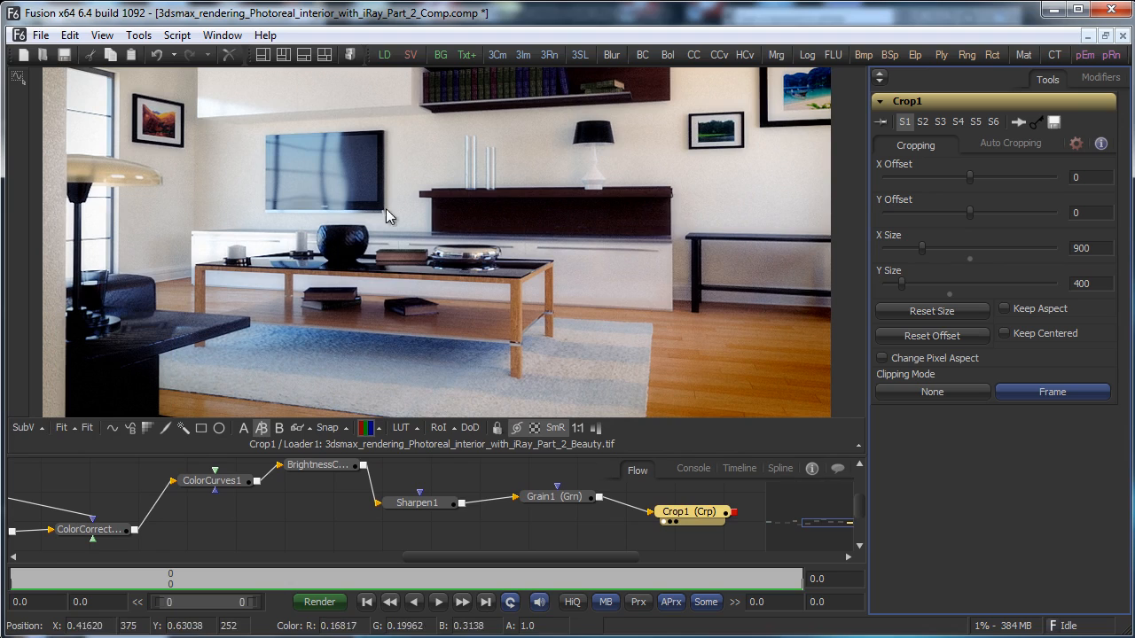
click(76, 427)
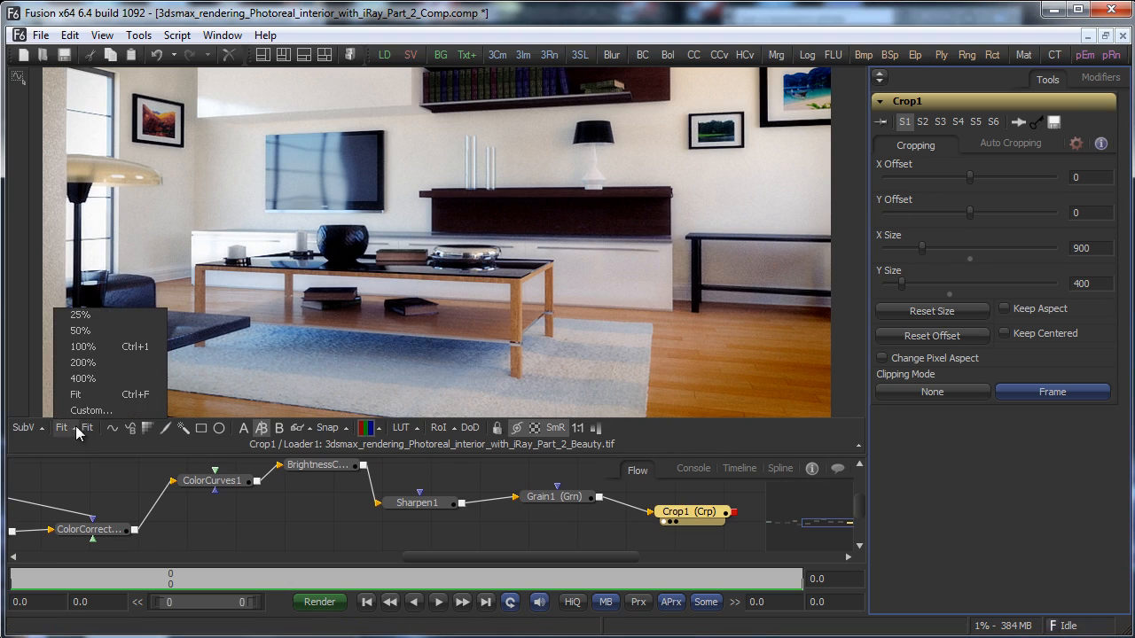
click(99, 331)
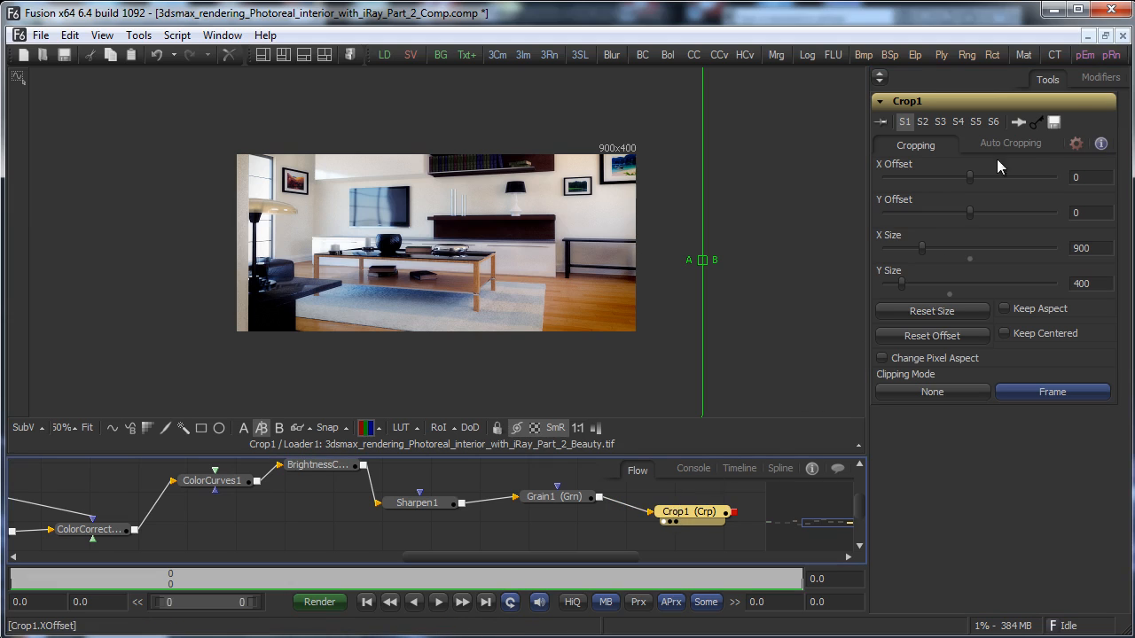
Set the crop's Y Offset to 42 and compare the uncropped Grain output with the Crop output in the viewer.
drag(971, 210, 969, 208)
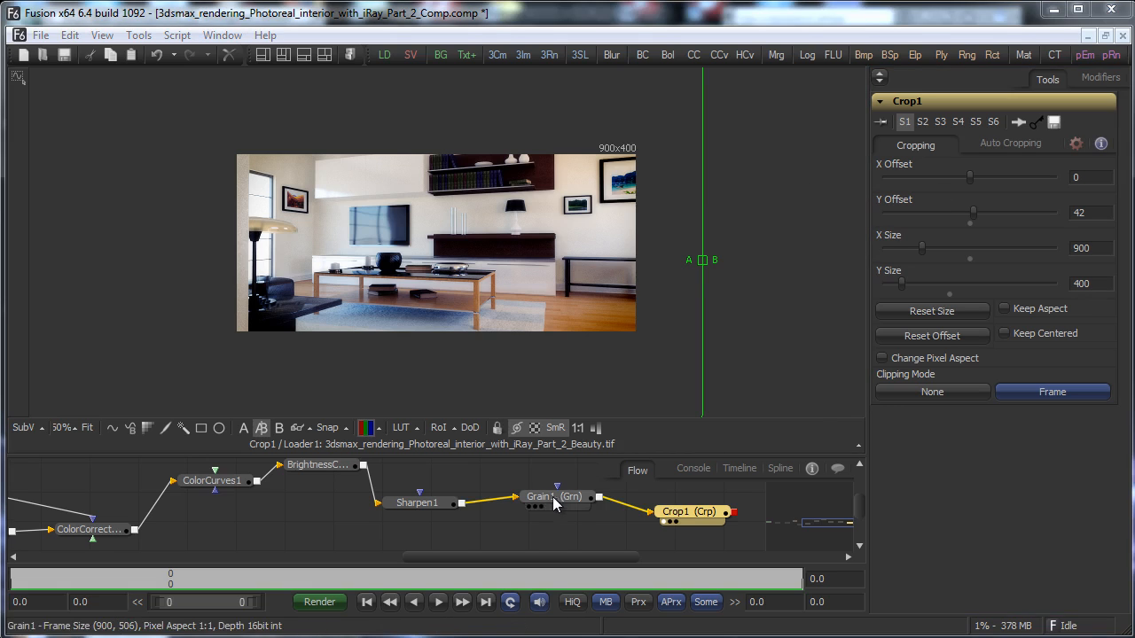
drag(554, 498, 554, 314)
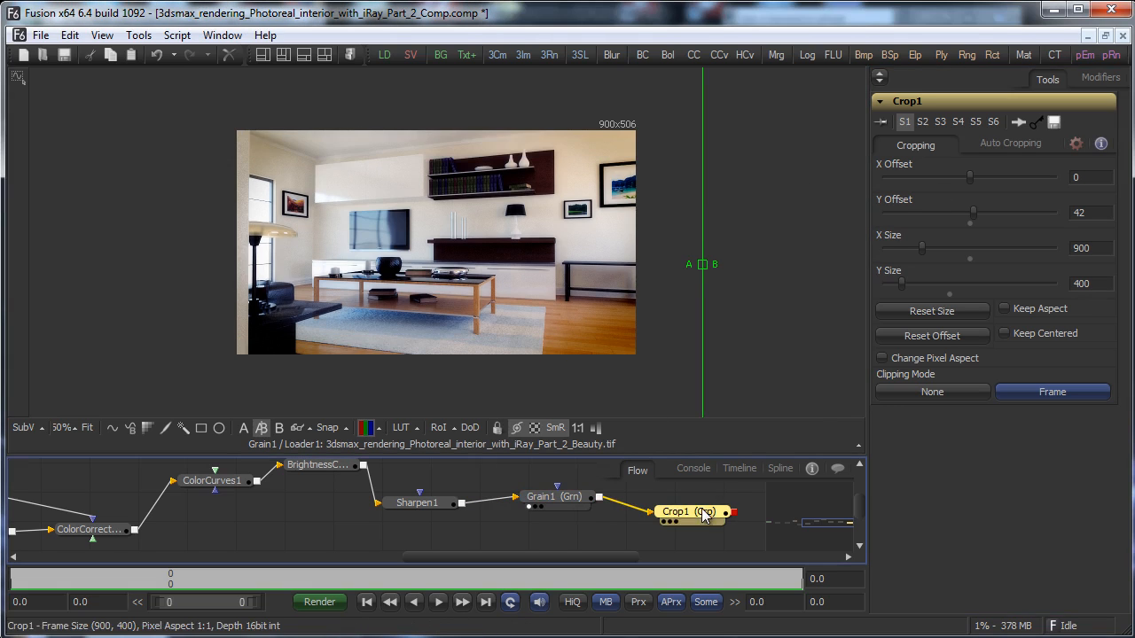
drag(705, 515, 658, 360)
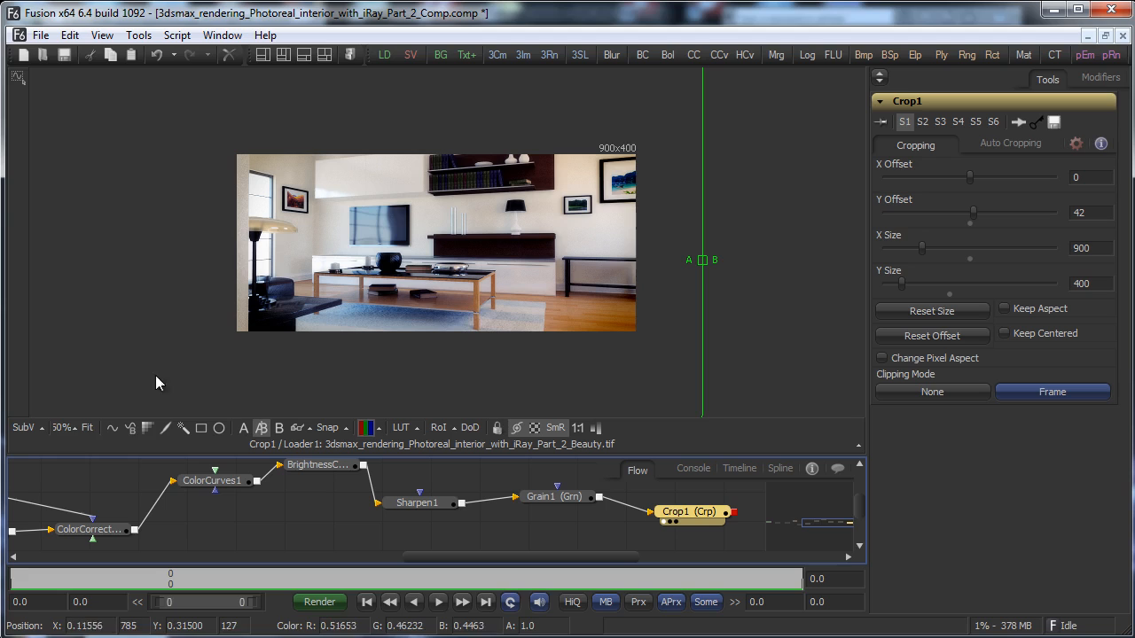
Show the cropped image at 100% zoom and save the composition.
click(62, 427)
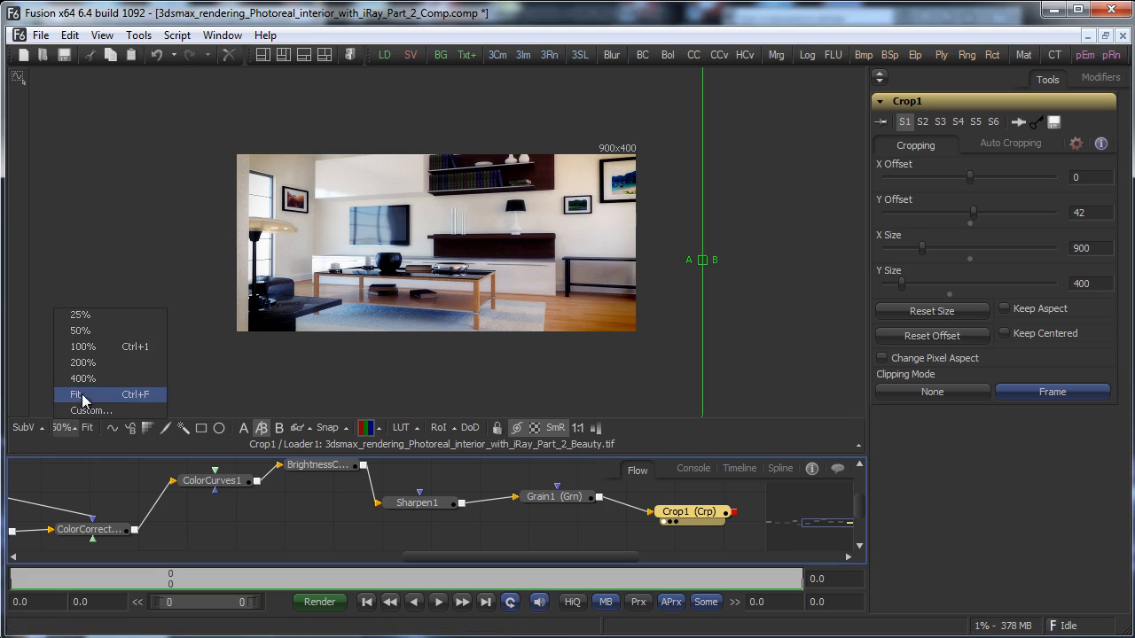
click(95, 348)
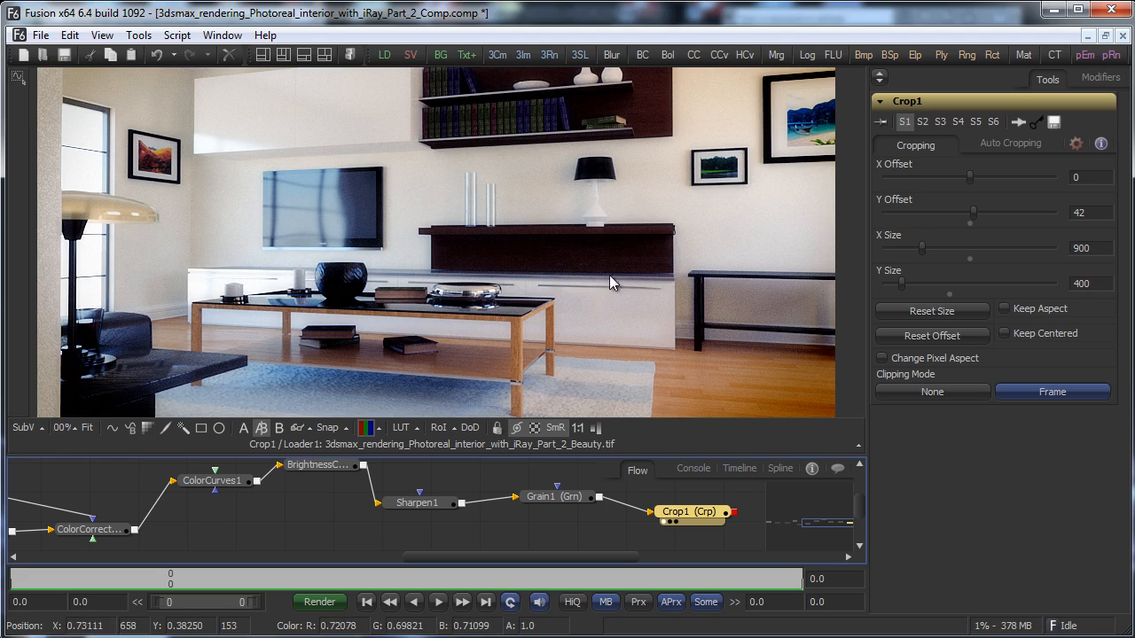
click(41, 35)
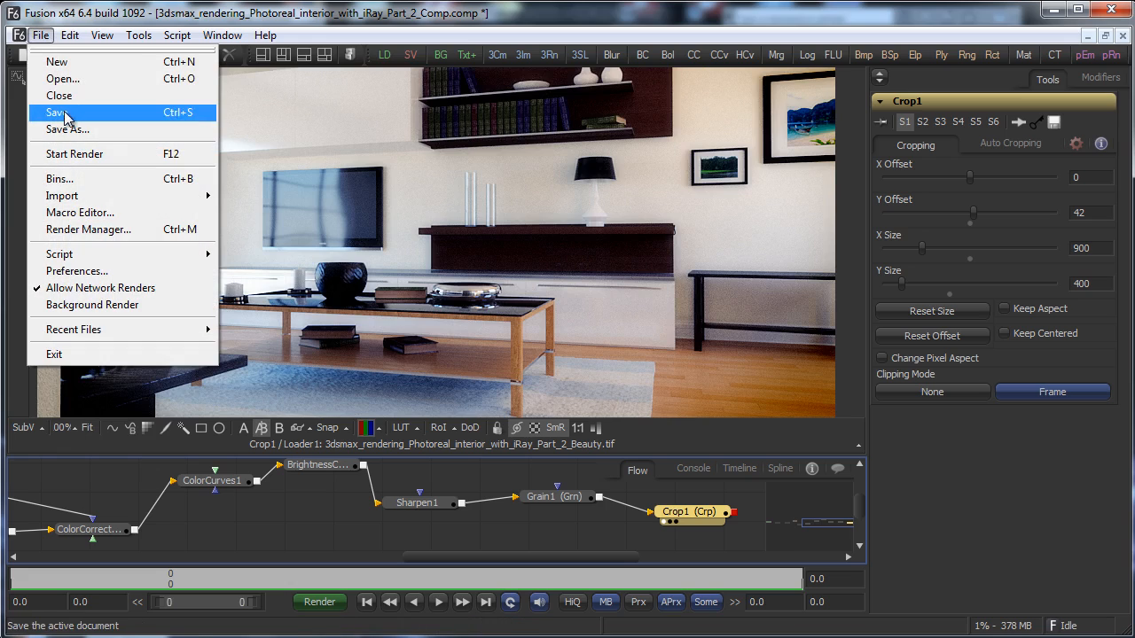
click(57, 112)
drag(559, 559, 550, 558)
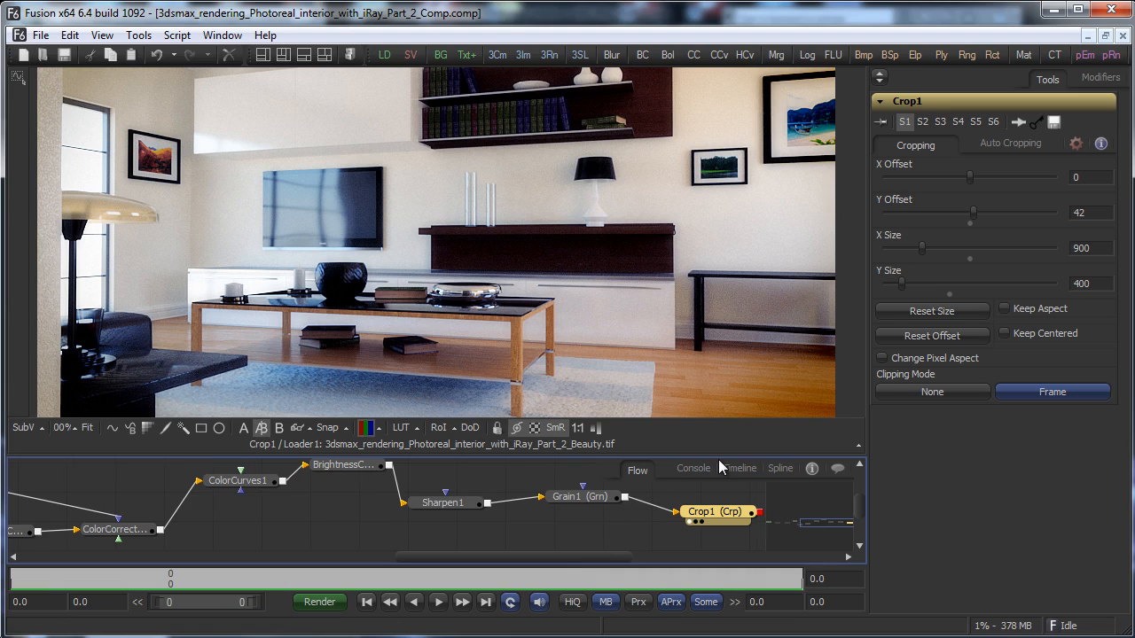